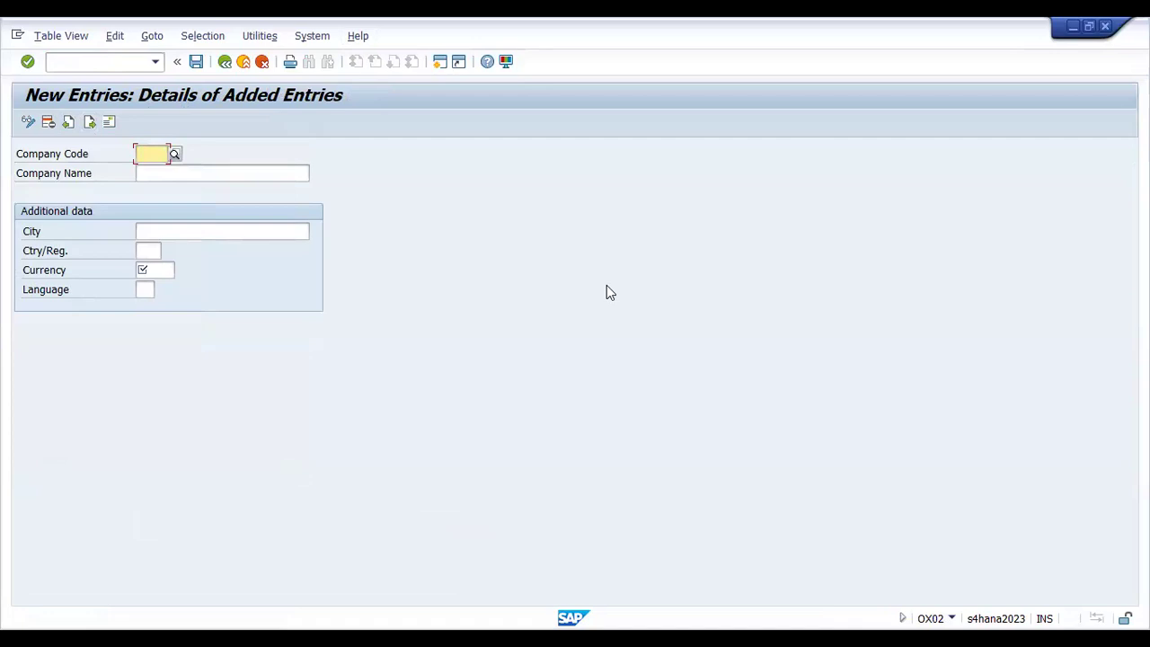
Enter company code 8025 with the company name L Goods Limited in the new entry.
type("8025")
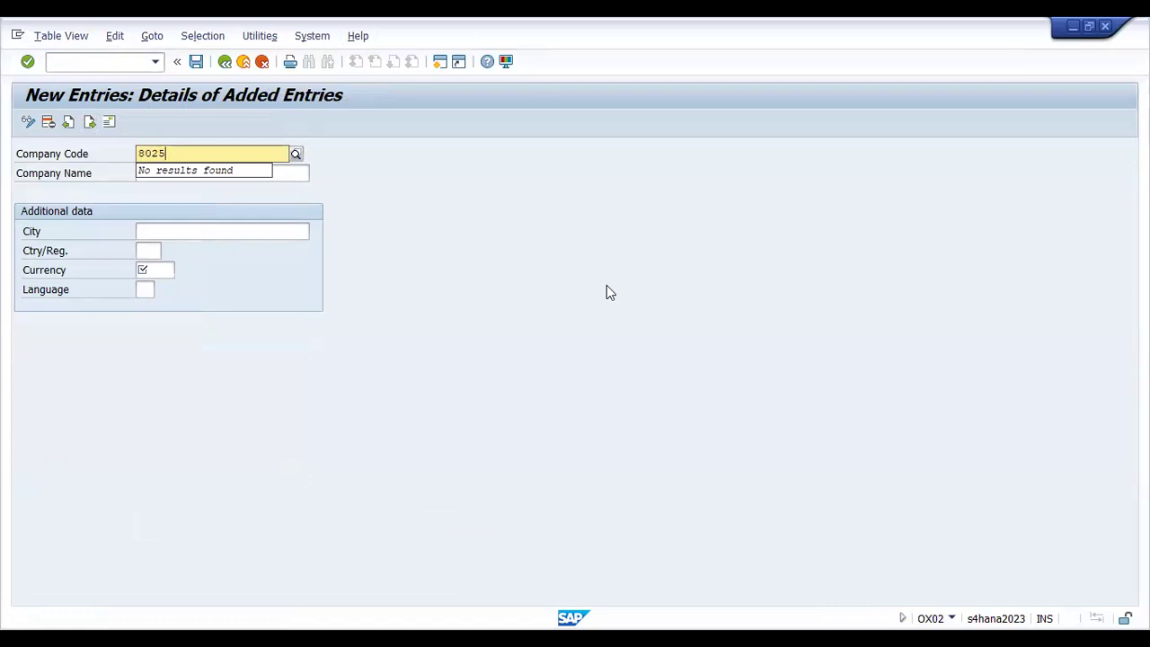
left_click(240, 171)
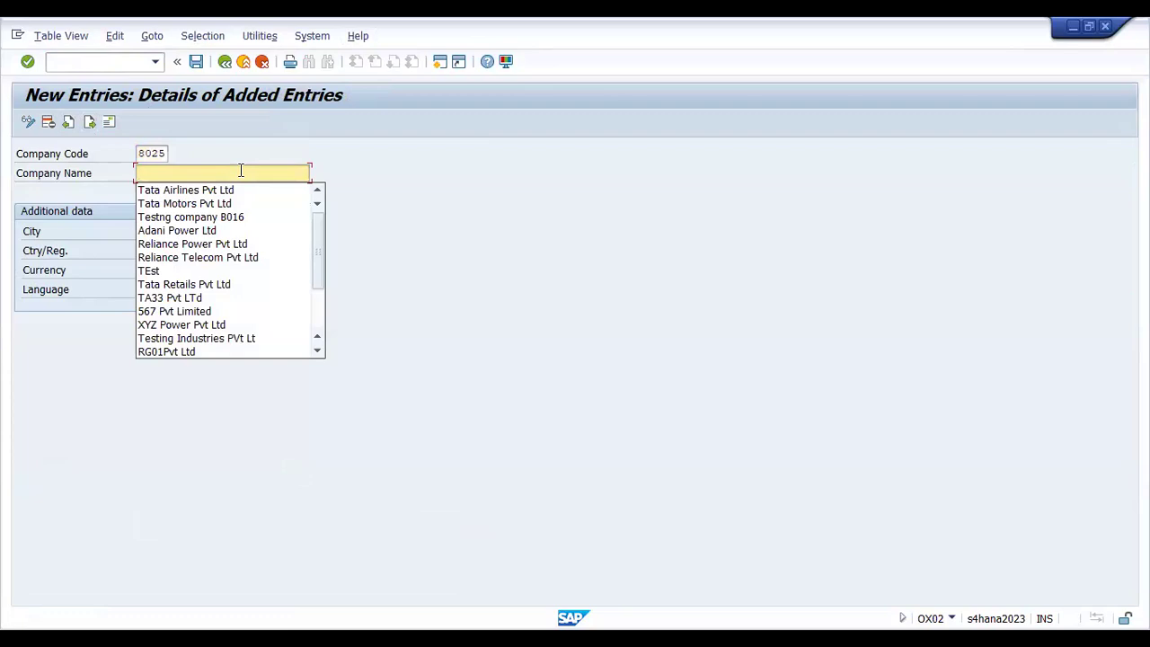
type("M")
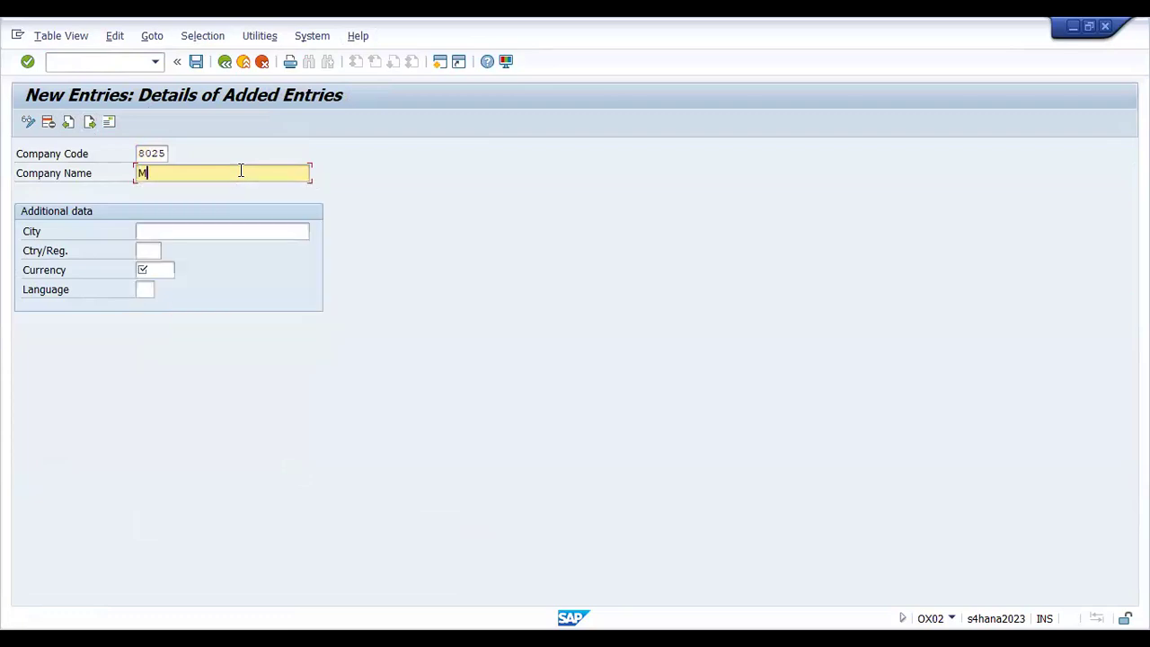
key("BackSpace")
type("L Goods Limited")
Fill in the additional data for company code 8025 with city Mumbai, country IN, currency INR and language EN.
key("Tab")
type("Mumb")
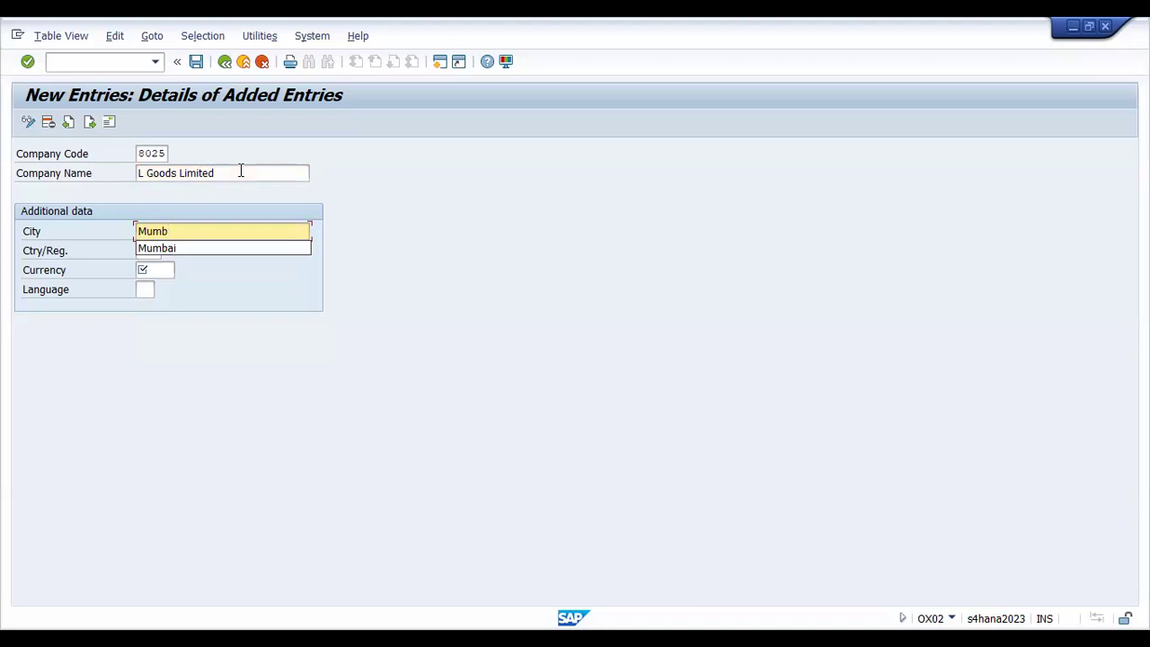
type("ai")
key("Tab")
type("IN")
key("Tab")
type("INR")
key("Tab")
type("EN")
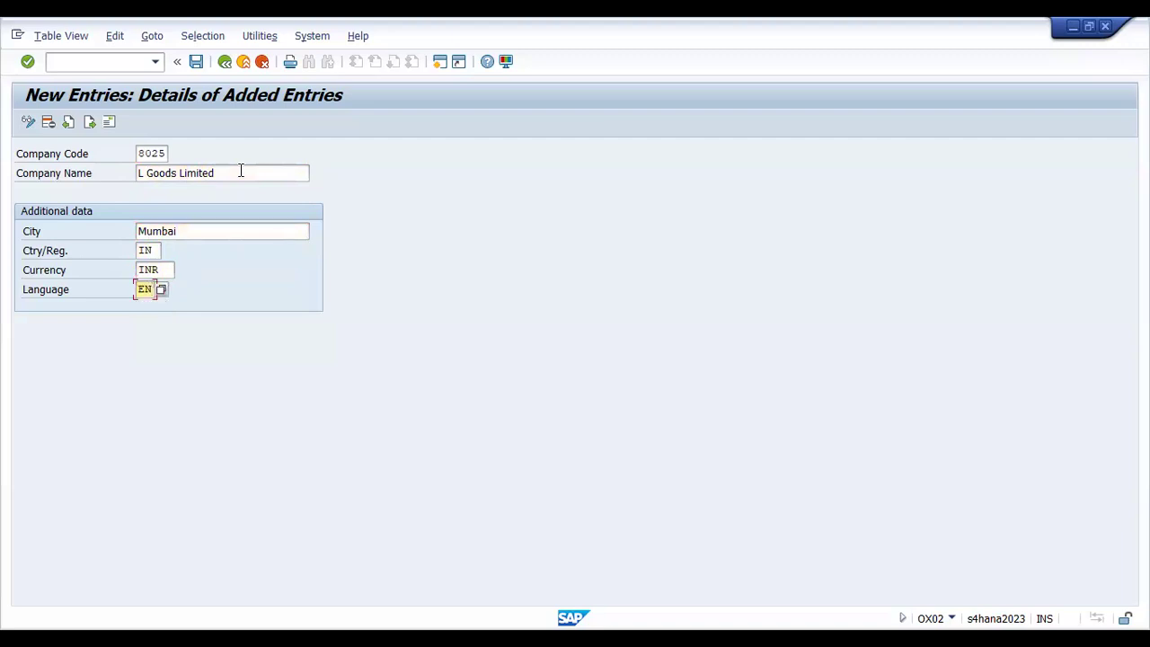
Fill in the address country/region for company code 8025 and save the entry to customizing request A4HK900589.
key("Return")
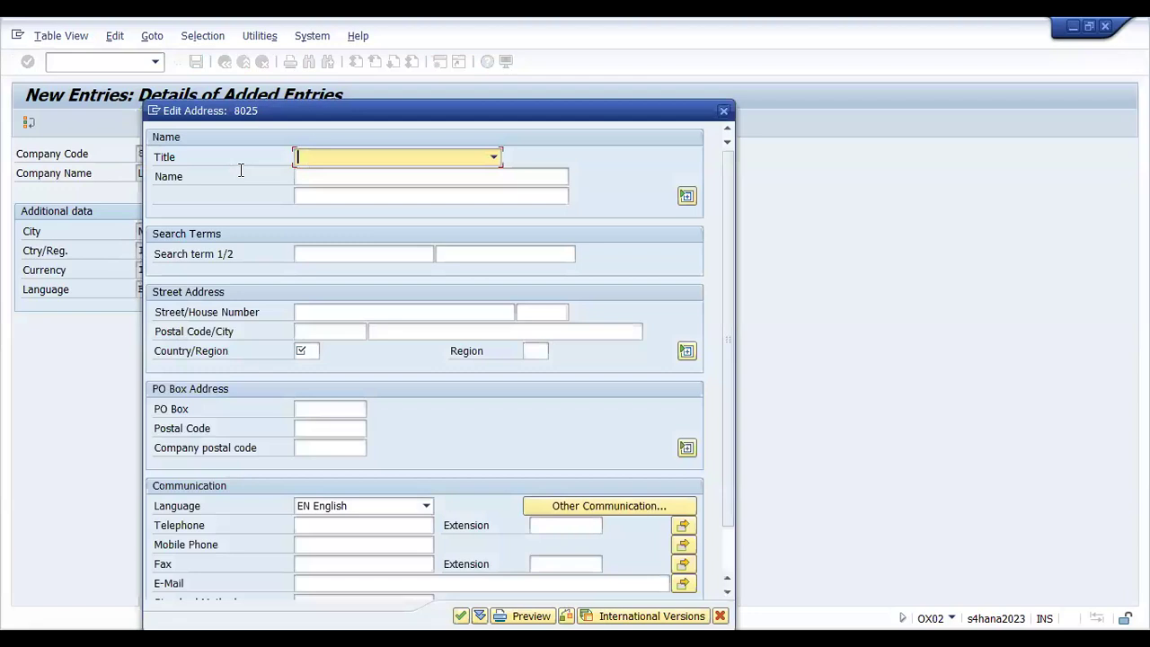
left_click(318, 351)
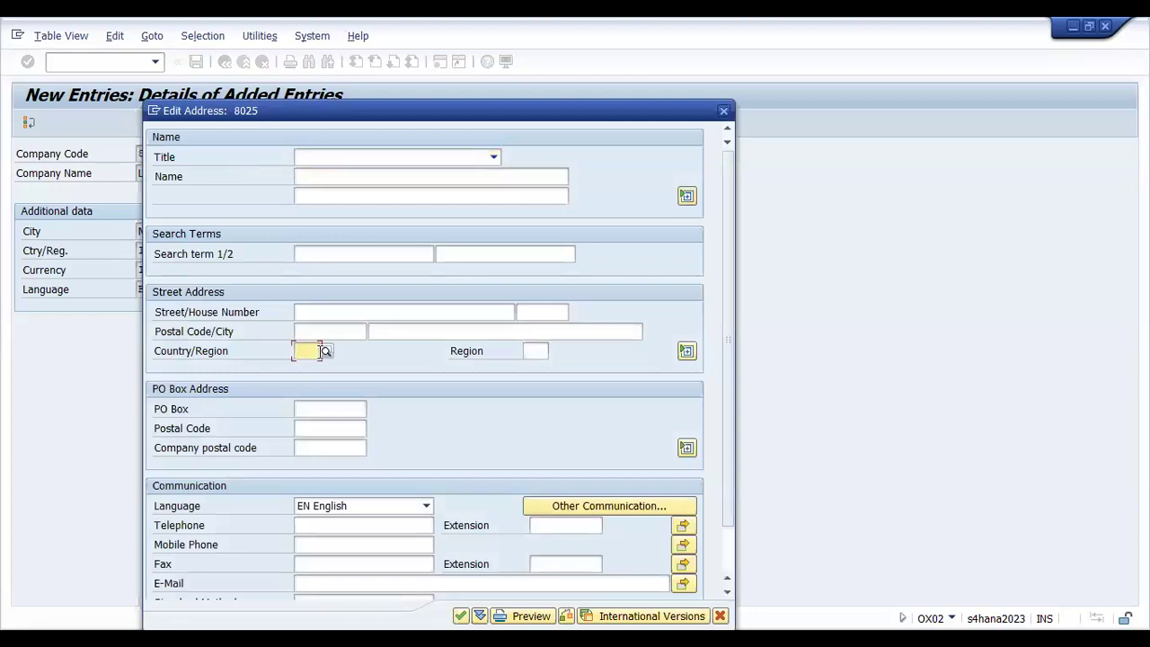
left_click(309, 370)
left_click(458, 616)
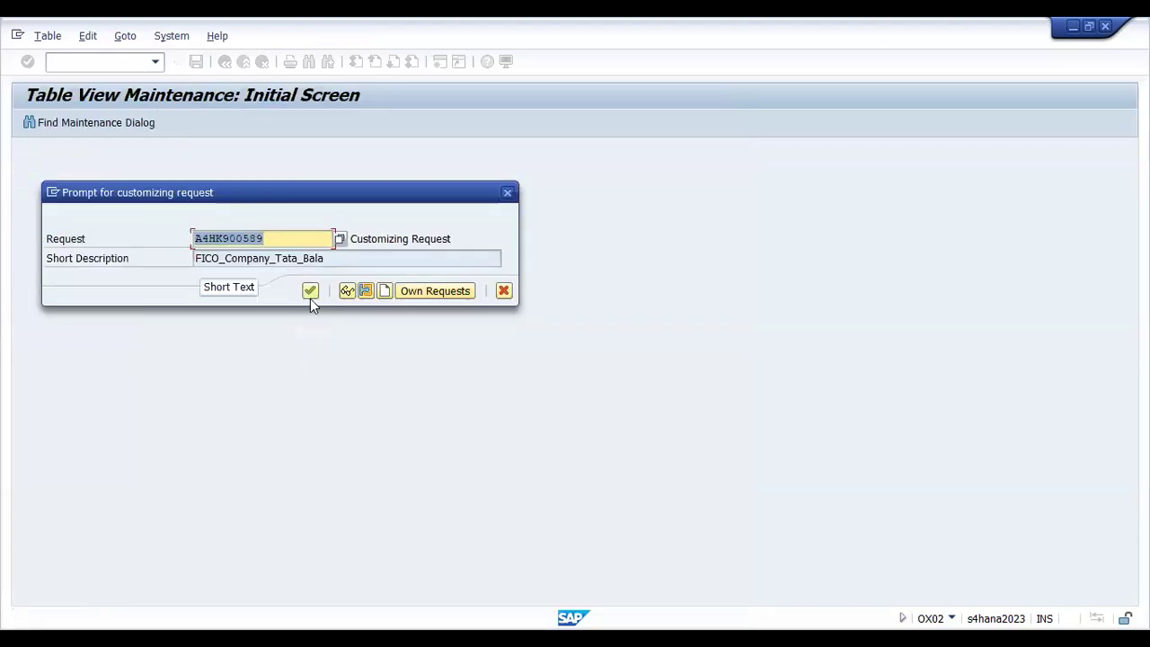
left_click(310, 298)
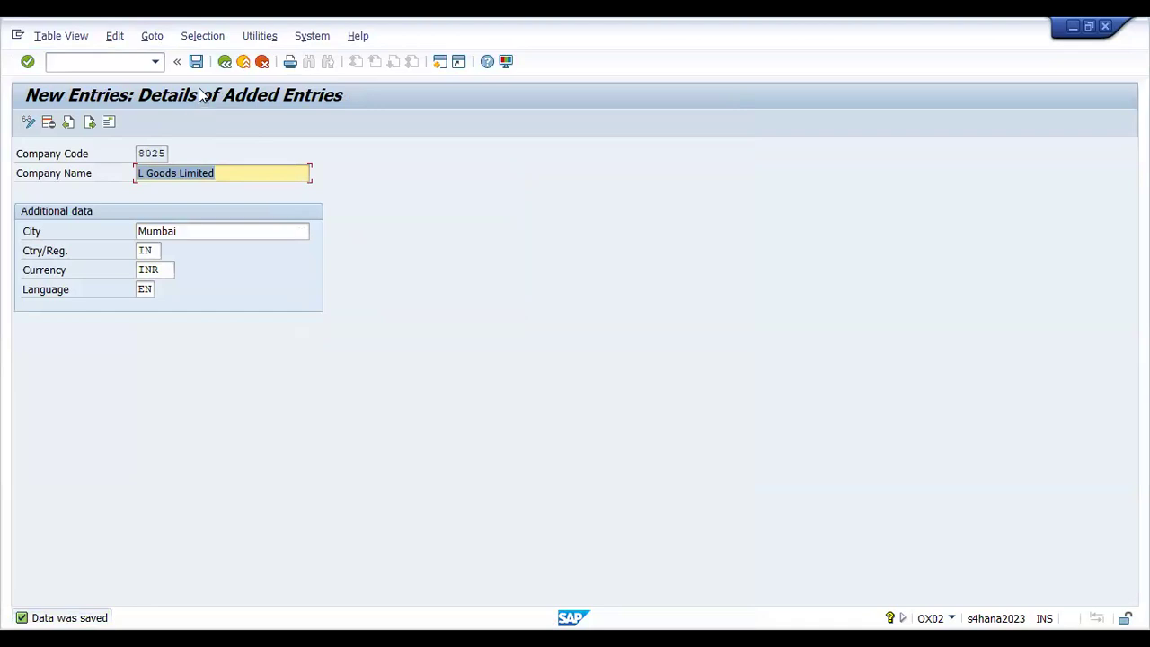
Change the city of company code 8025 to Bengaluru and save the entry.
left_click(131, 62)
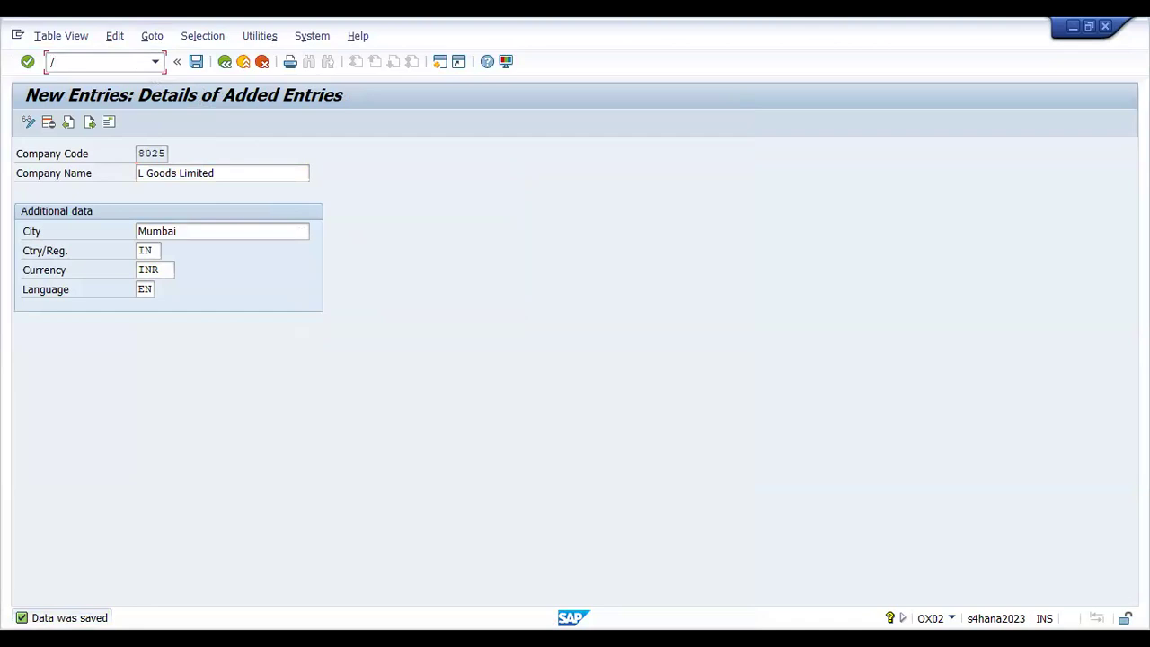
left_click(196, 231)
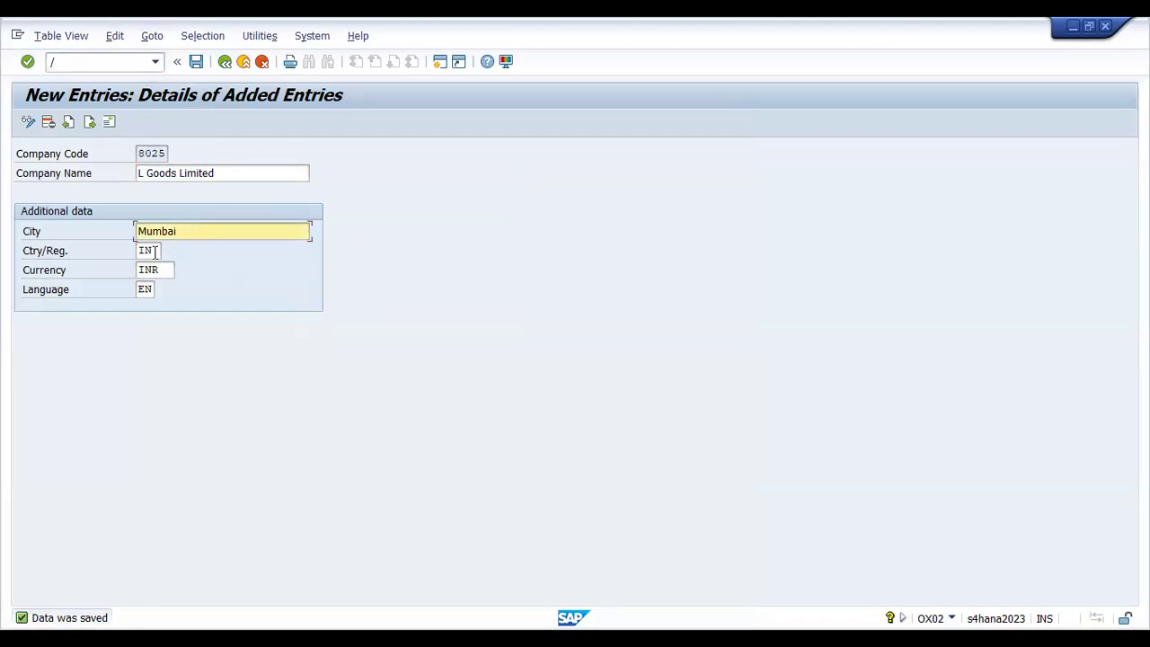
key("BackSpace")
key("BackSpace")
key("BackSpace")
key("BackSpace")
key("BackSpace")
key("BackSpace")
type("Bengaluru")
key("Return")
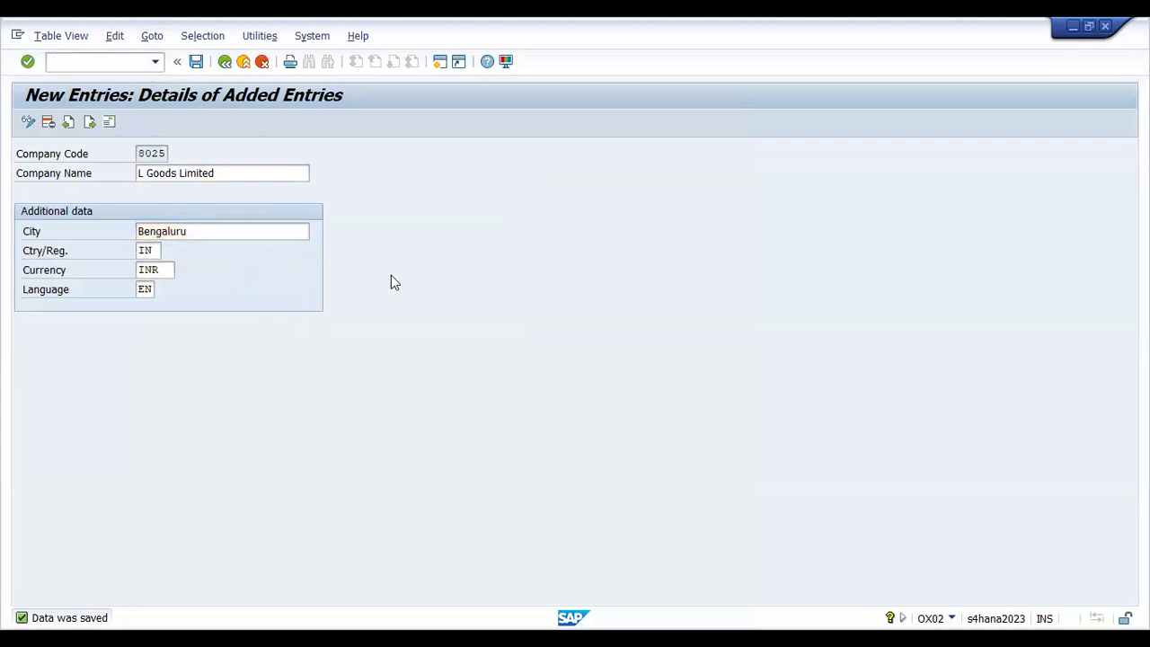
key("ctrl+s")
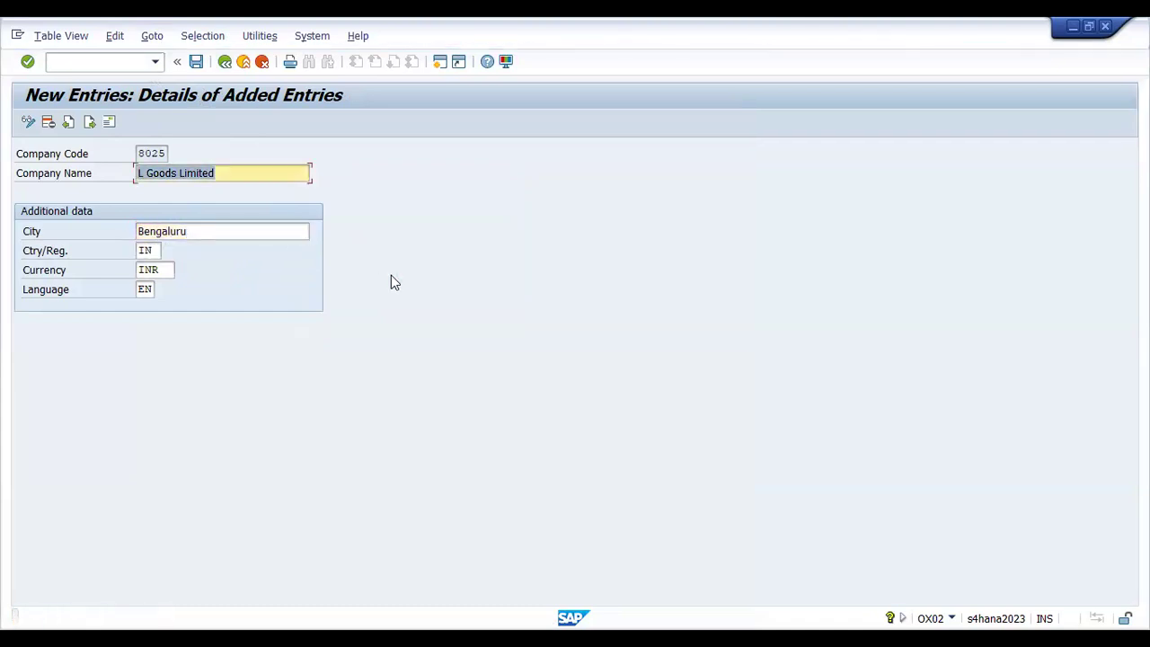
Change the country of company code 8025 to US and its currency to USD, and save the entry.
left_click(162, 269)
key("shift+Tab")
type("U")
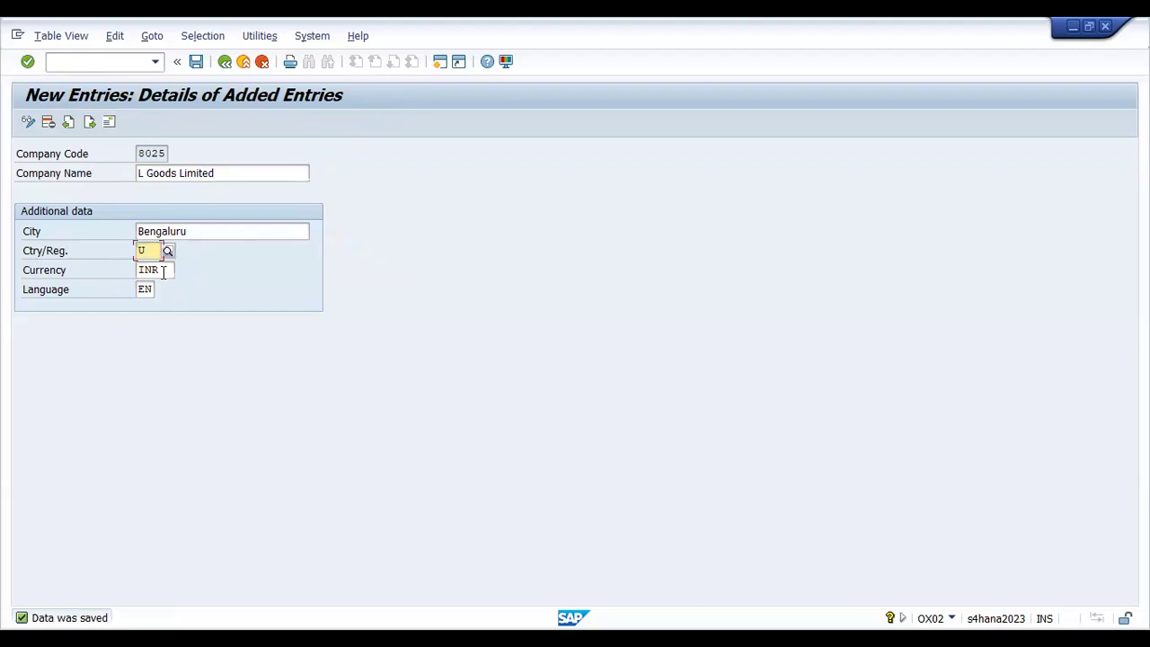
type("S")
key("Tab")
type("USD")
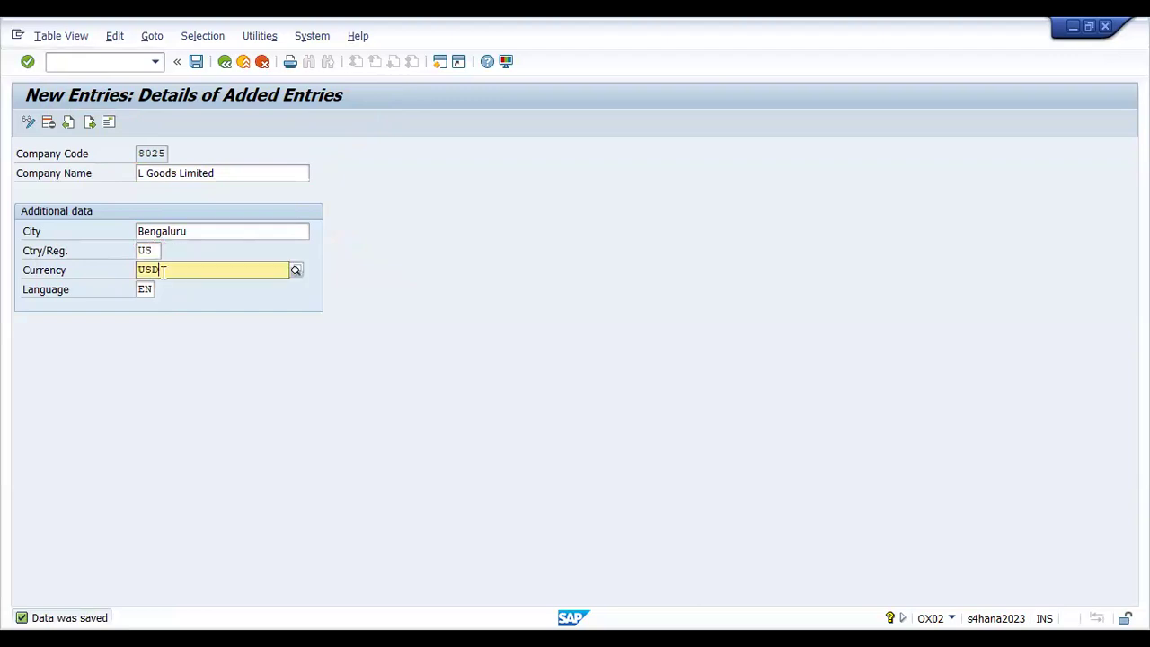
key("Return")
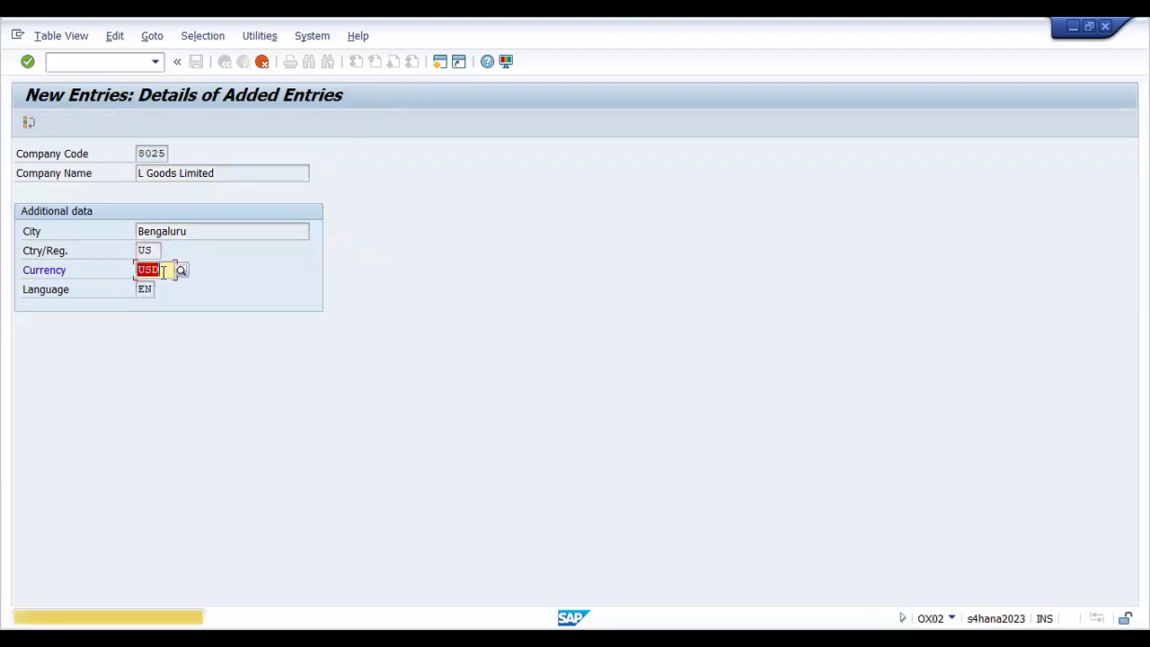
key("Return")
key("ctrl+s")
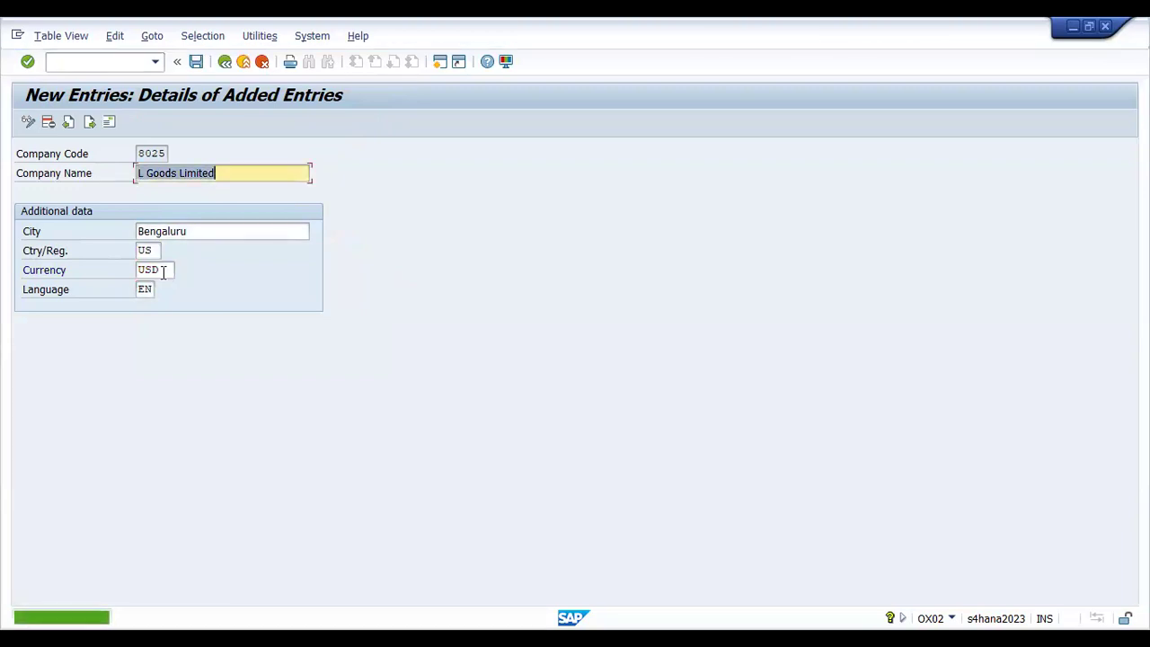
Set the country of company code 8025 to IN and its currency to INR, and save the entry.
left_click(158, 250)
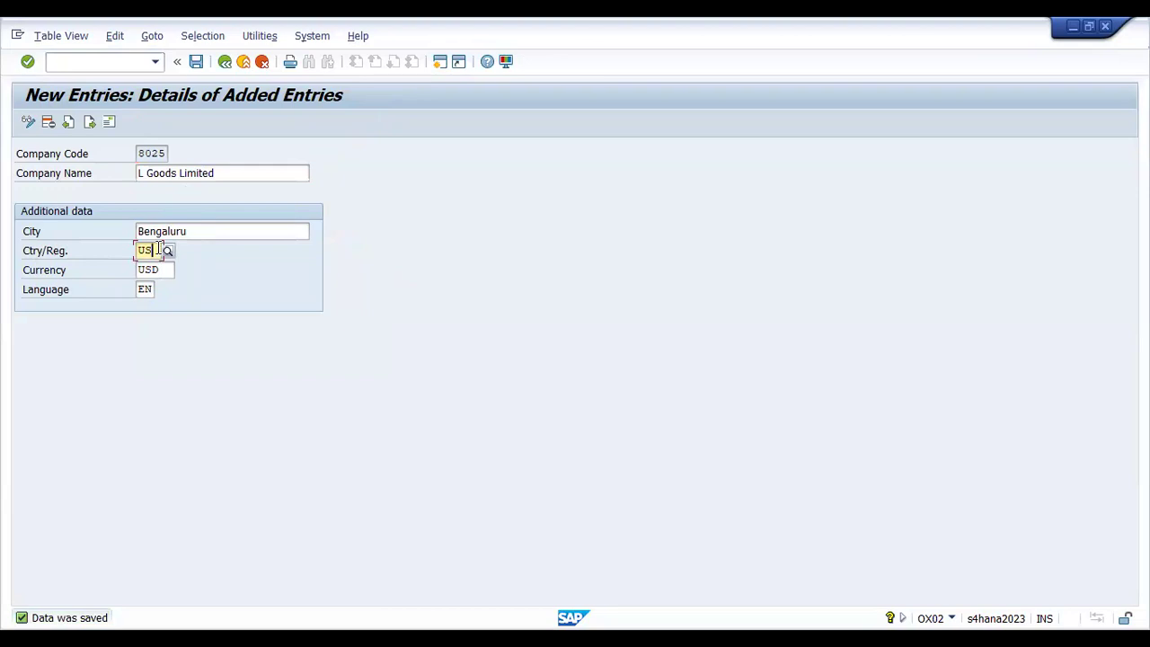
key("BackSpace")
key("BackSpace")
type("IN")
key("Tab")
type("INR")
key("Return")
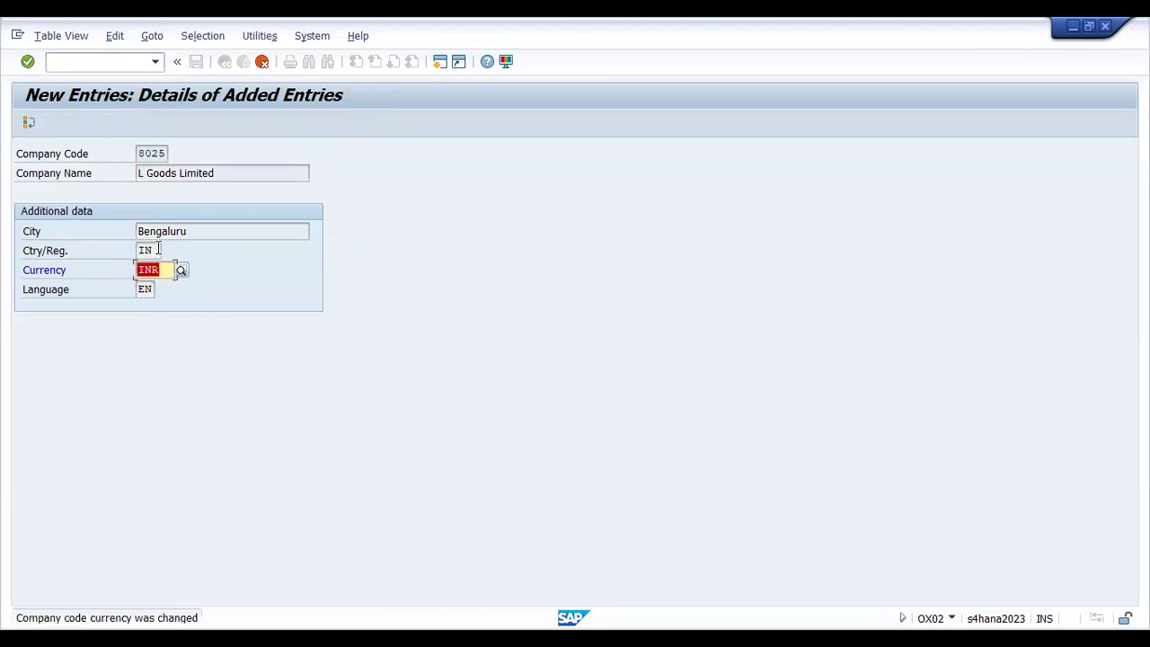
key("Return")
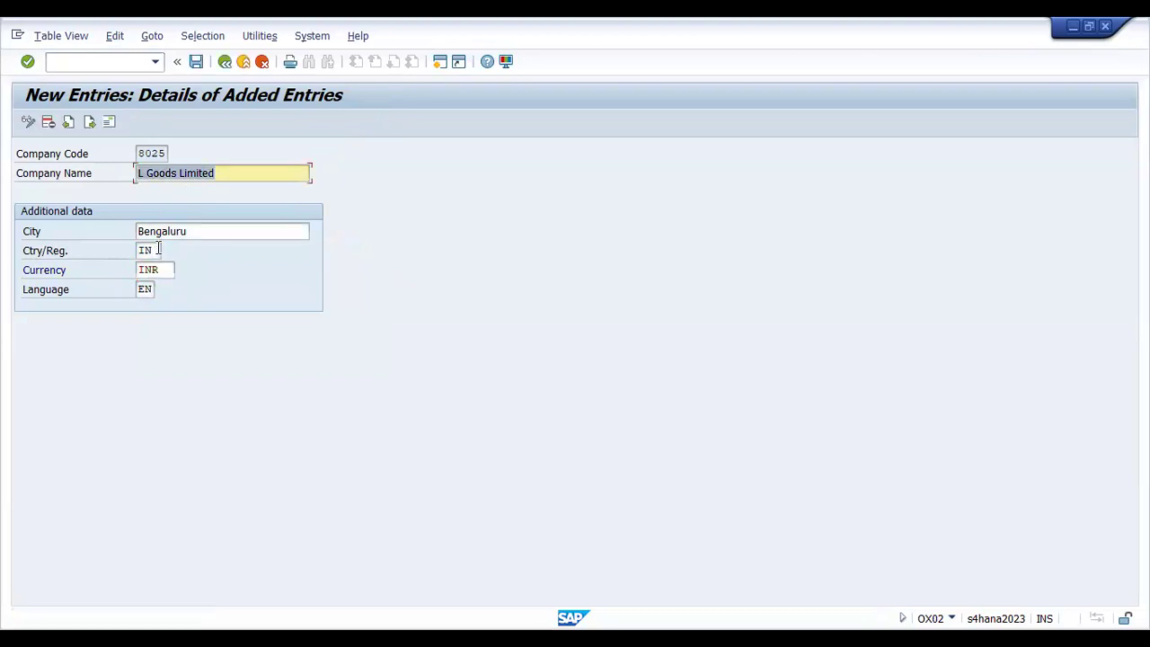
key("ctrl+s")
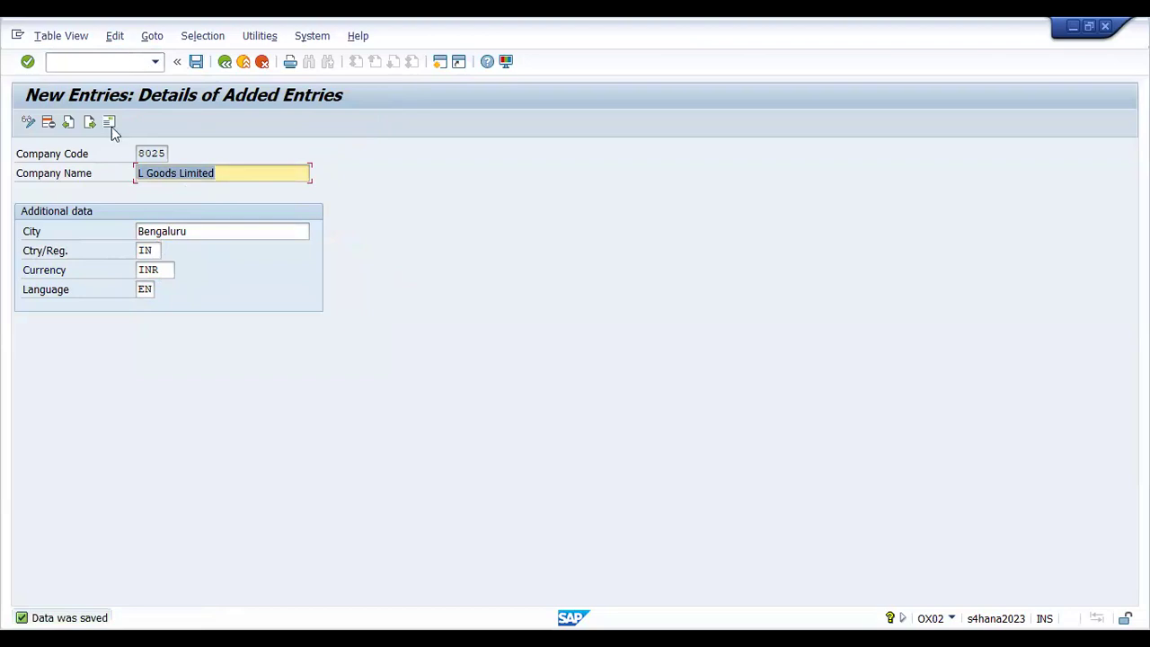
Return to the company code overview and create a new entry with code 8026 and company name M Good Limited.
left_click(225, 61)
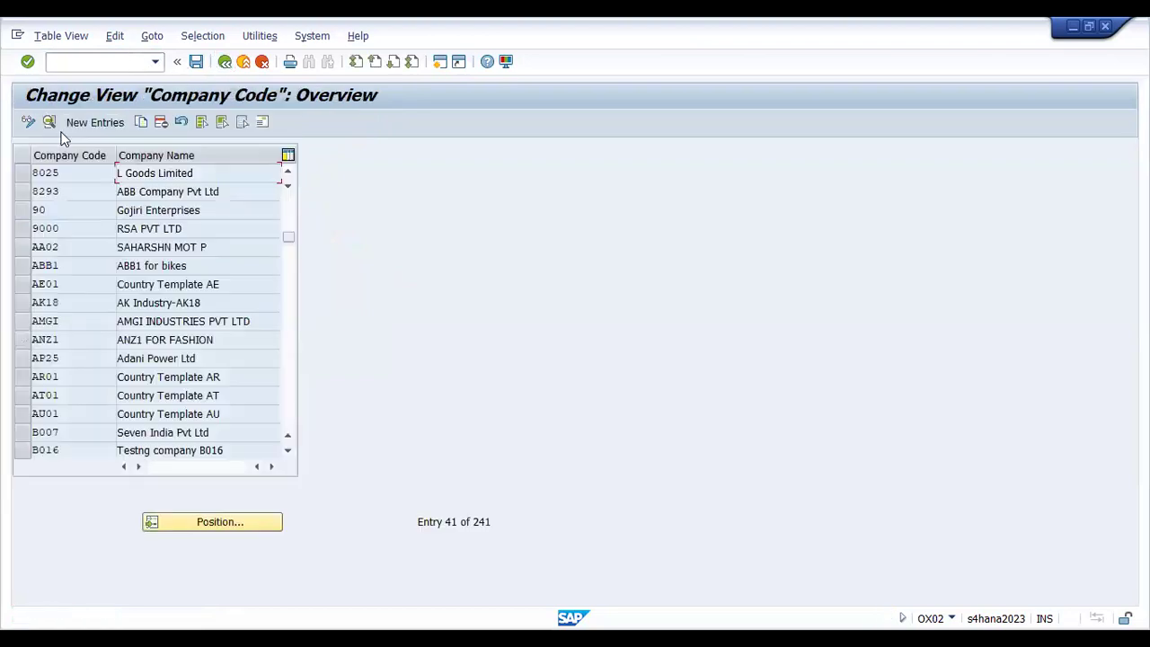
left_click(89, 122)
type("8026")
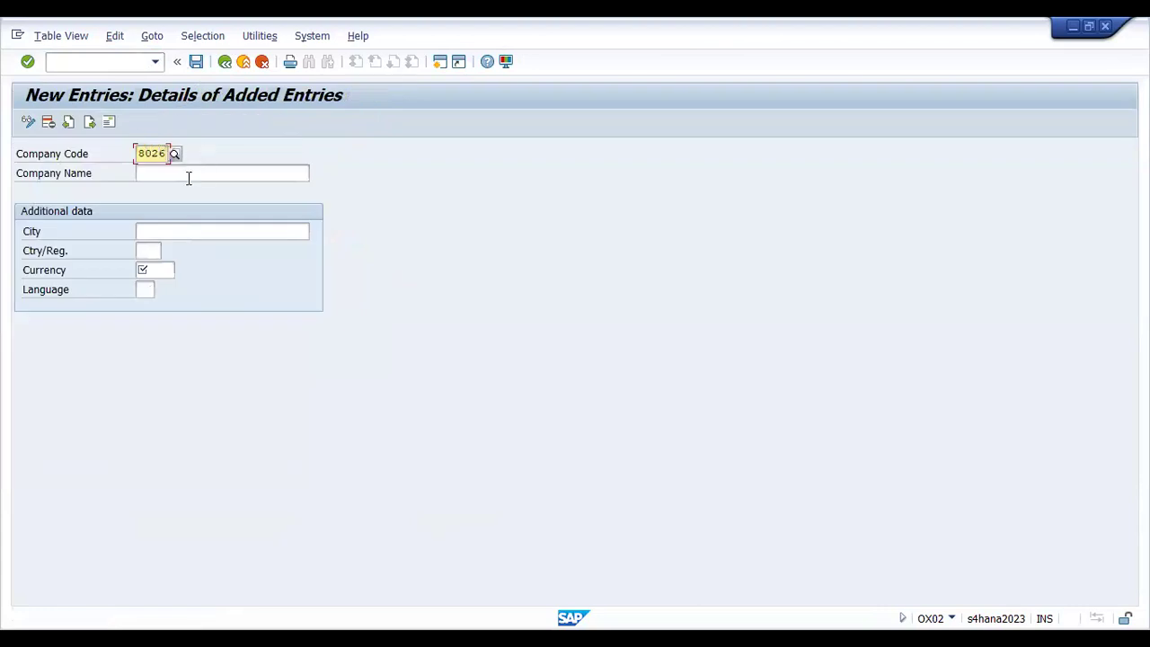
left_click(189, 174)
type("M")
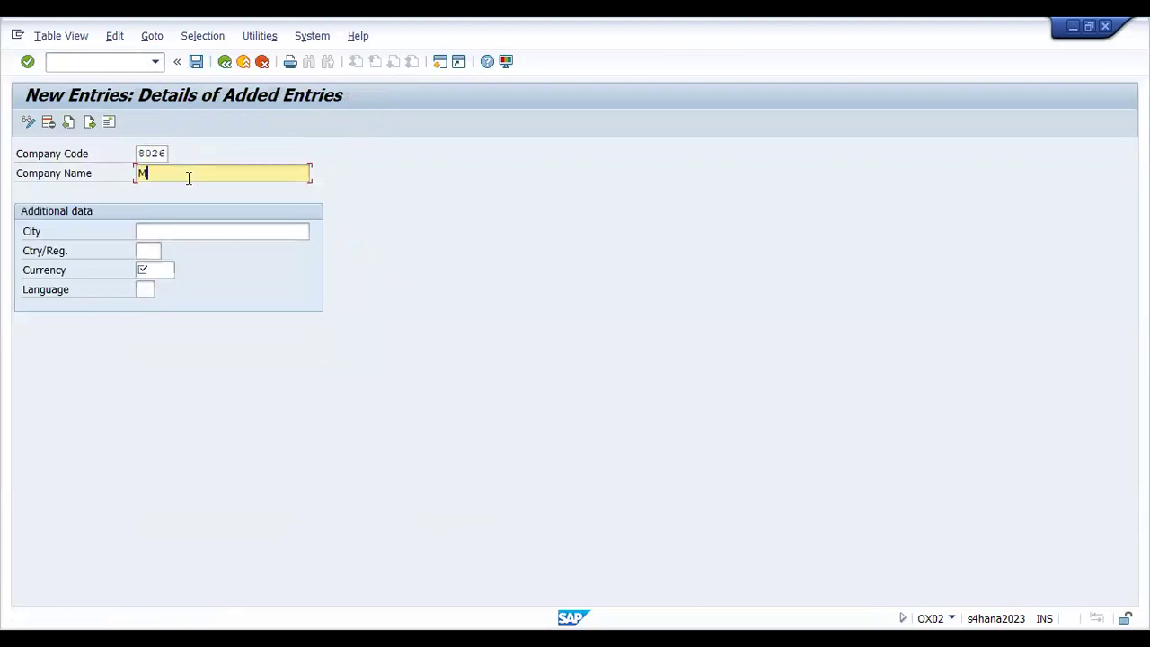
type(" Good Limitied")
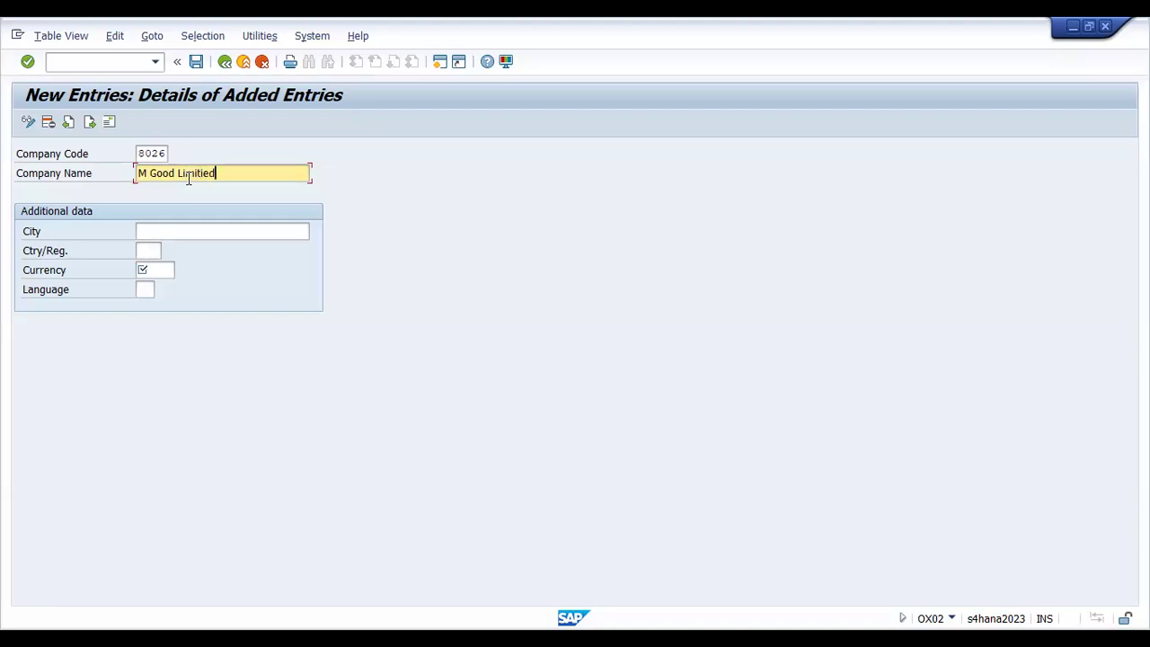
key("BackSpace")
key("BackSpace")
key("BackSpace")
type("d")
Fill in the additional data for company code 8026 with city Bengaluru, country In, currency INR and language EN.
left_click(167, 231)
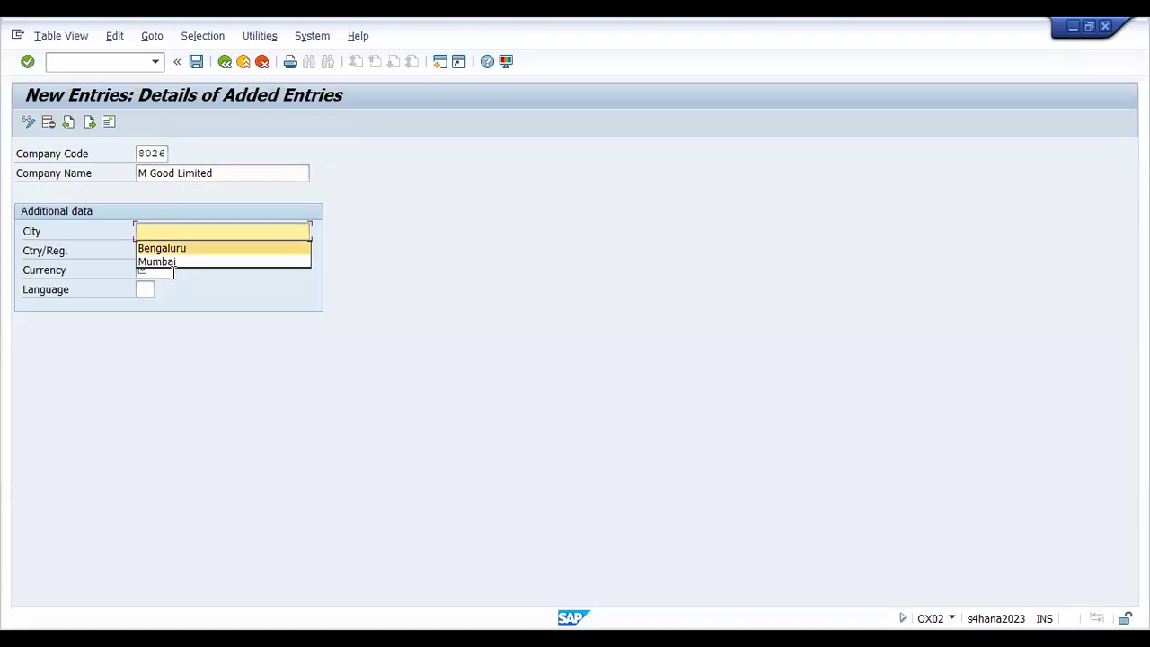
left_click(146, 249)
left_click(145, 251)
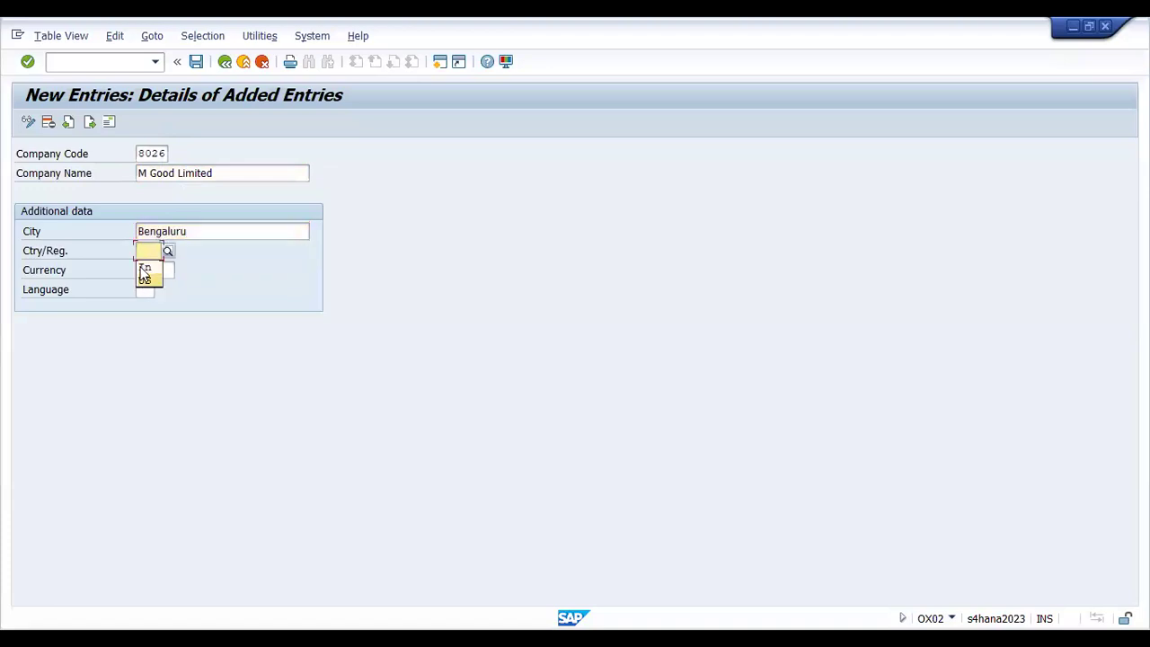
left_click(144, 269)
left_click(148, 269)
left_click(146, 282)
left_click(146, 289)
left_click(143, 306)
Save company code 8026 with address country/region IN, and review its address details.
left_click(196, 61)
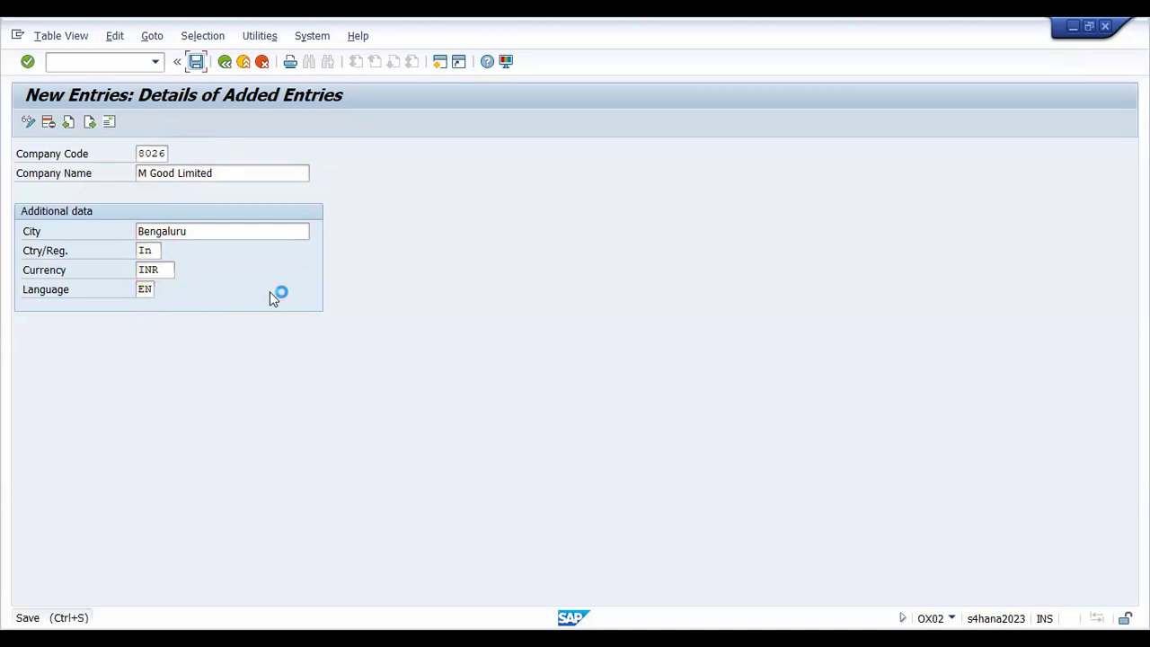
left_click(313, 352)
type("IN")
left_click(460, 615)
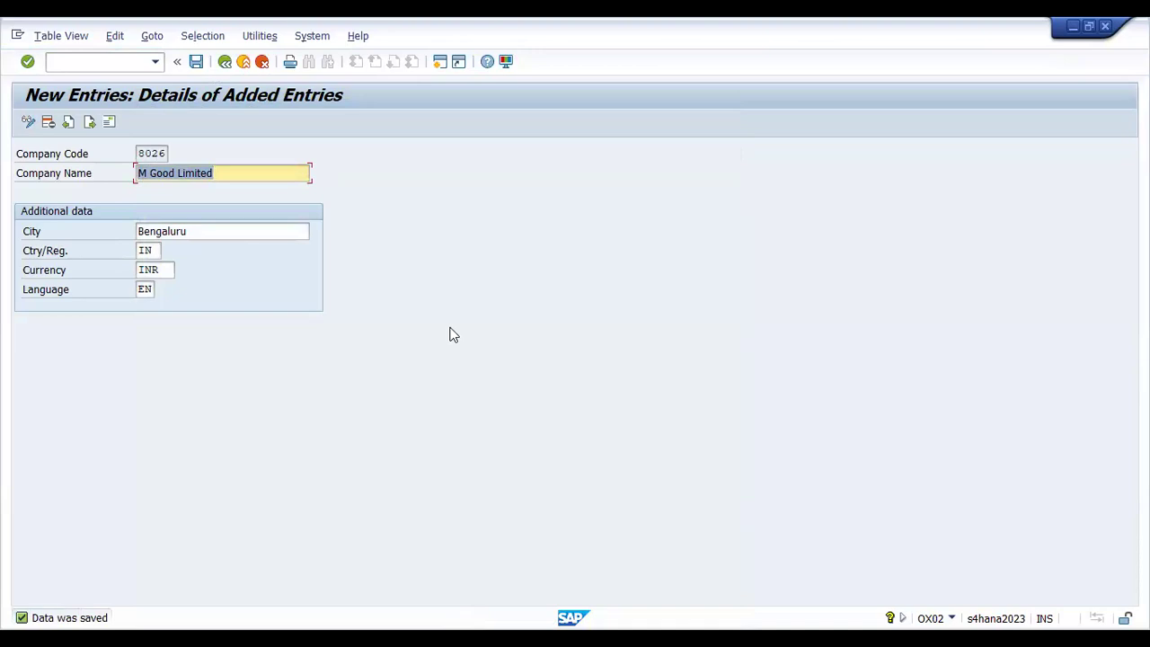
left_click(109, 122)
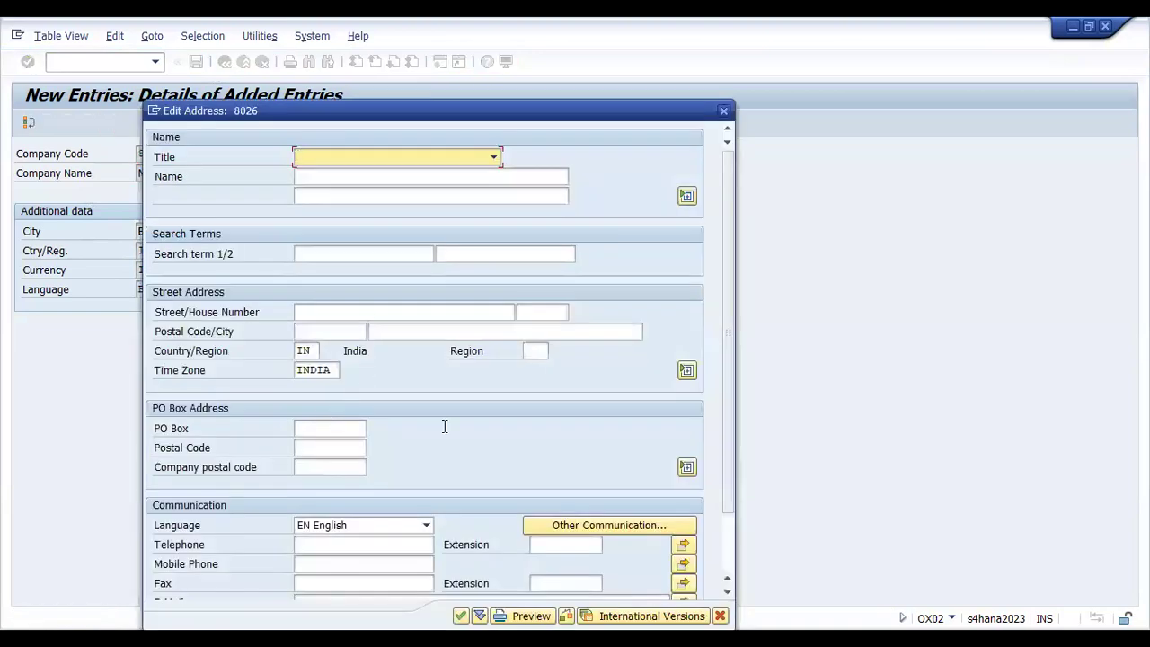
left_click(459, 615)
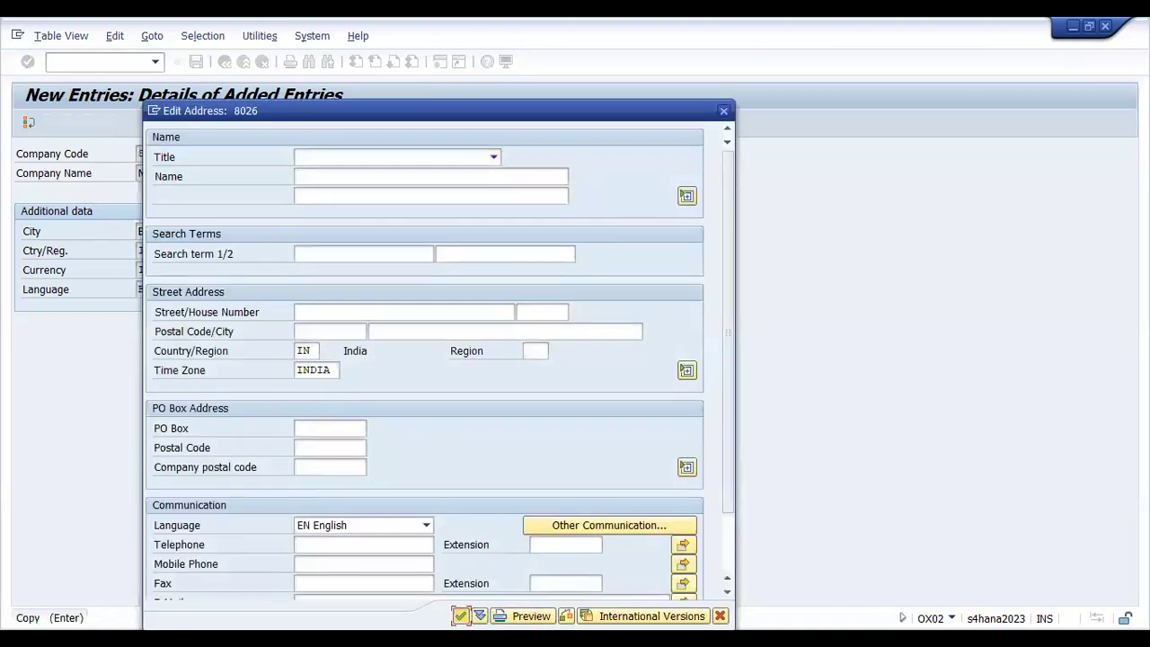
Leave the company code view, reopen transaction OX02 and start another new company code entry.
left_click(225, 61)
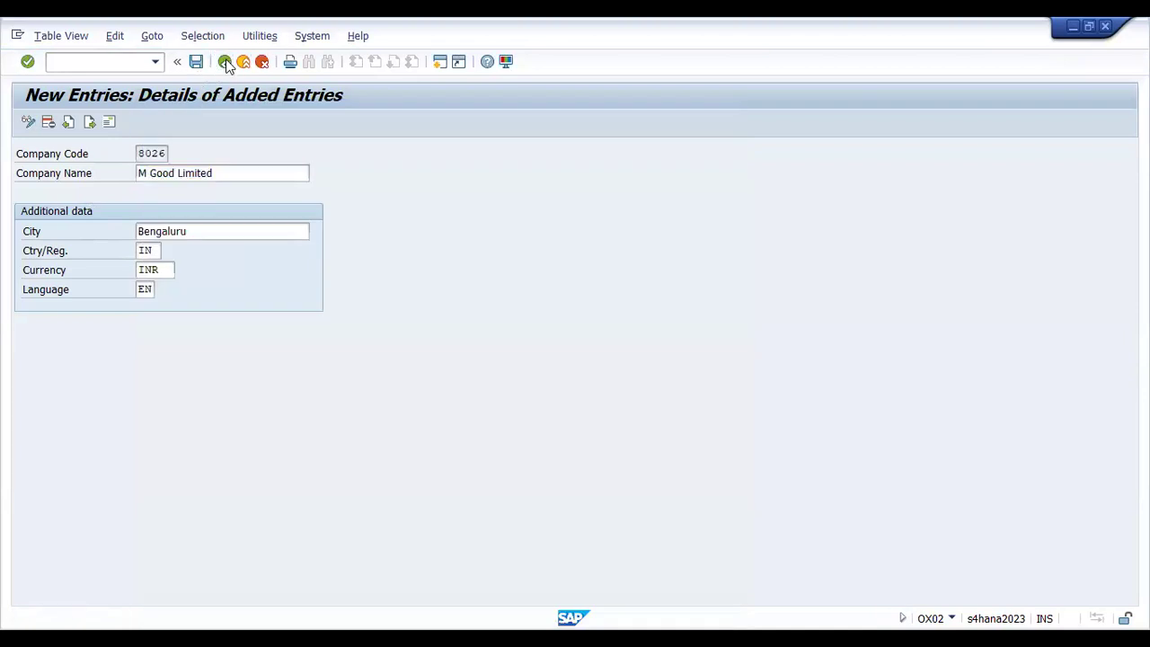
left_click(225, 61)
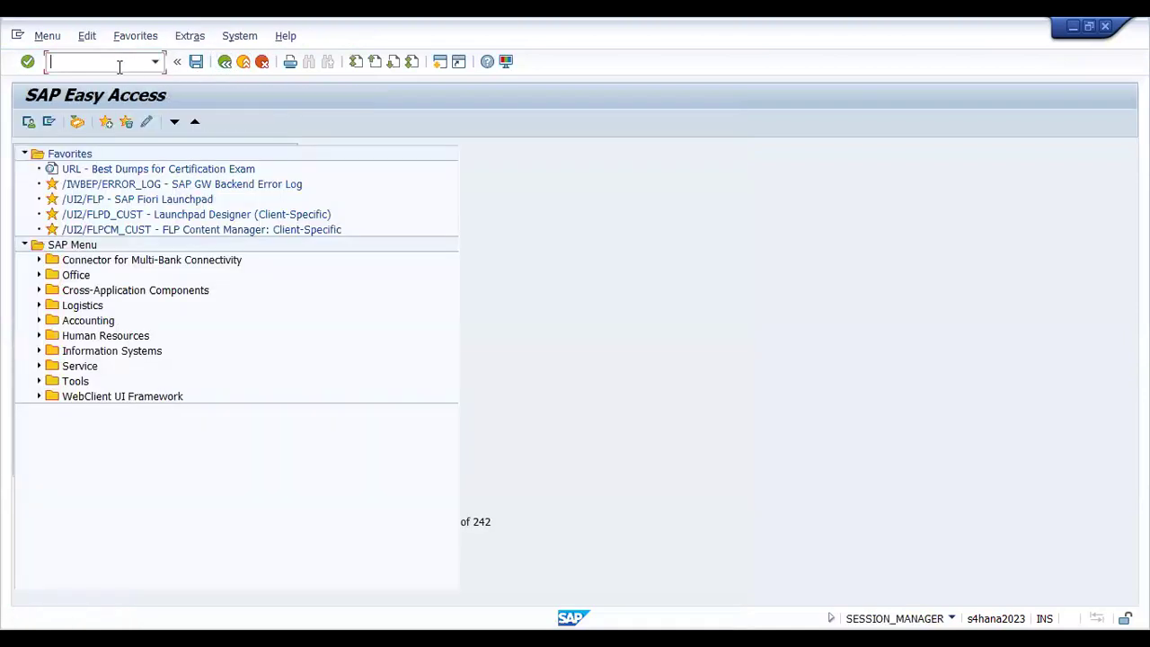
type("ox02")
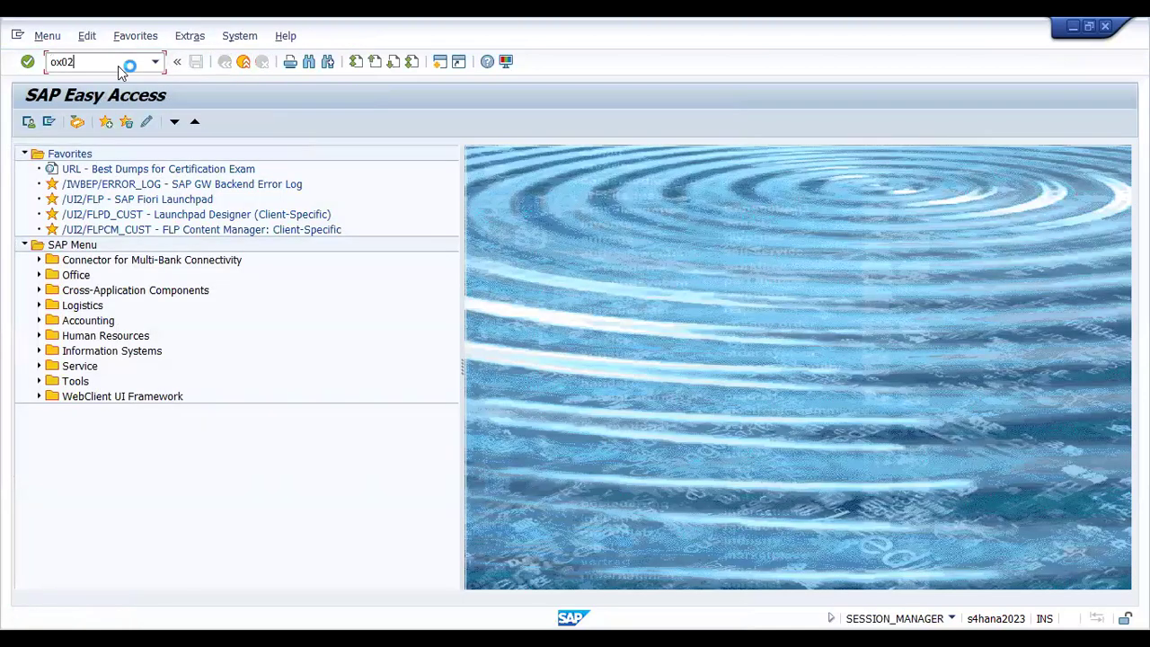
key("Return")
left_click(79, 121)
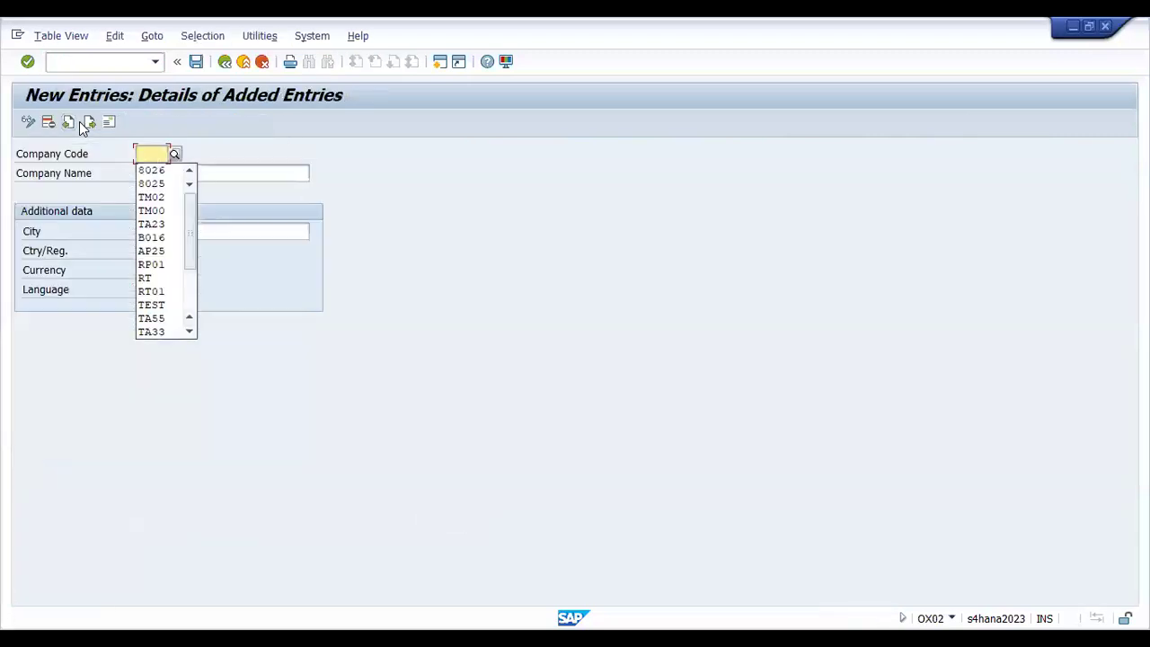
Enter company code 8027 with company name K Goods Pvt Ltd in the new entry.
type("8027")
key("Tab")
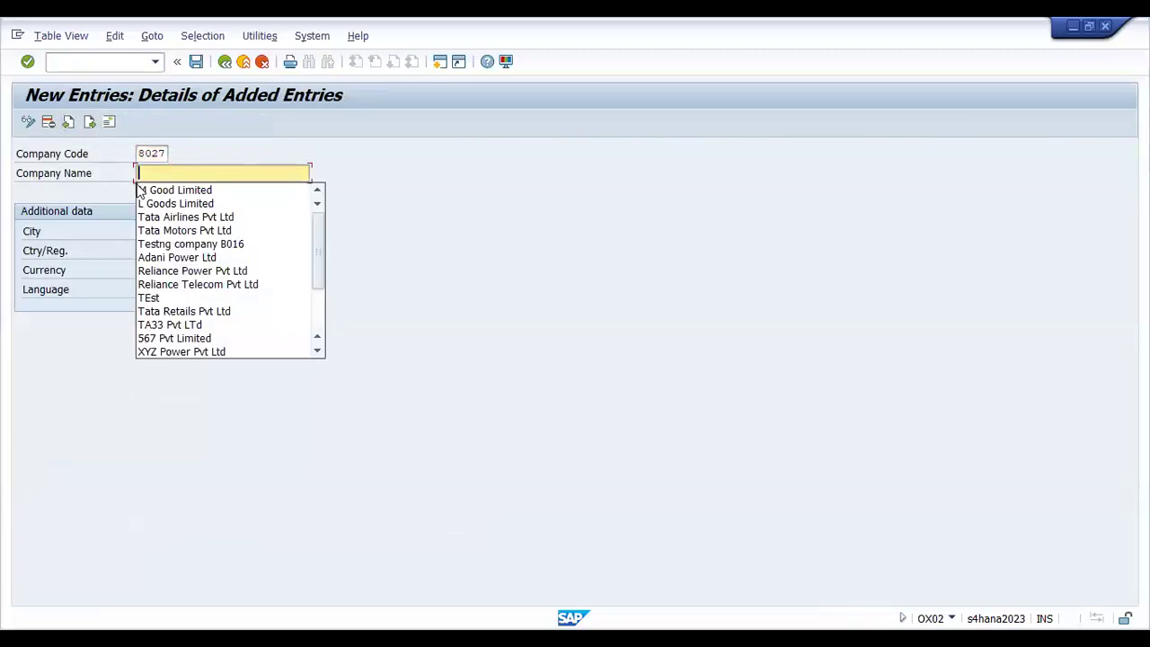
type("K G")
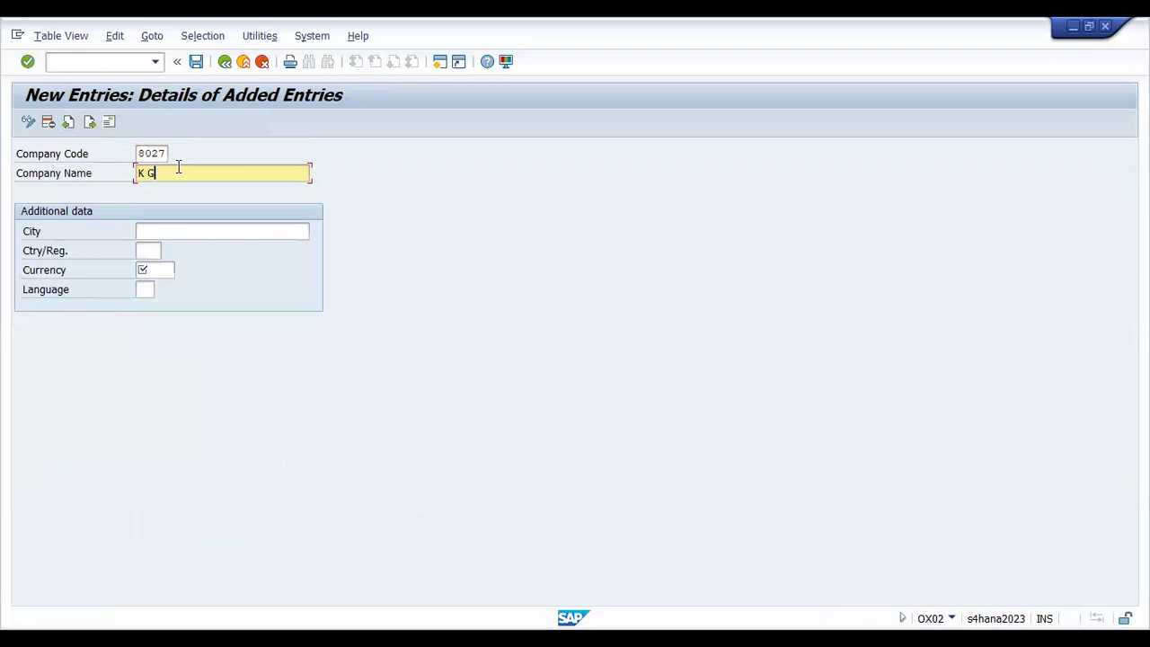
type("oods Pvt Ltd")
Fill in the additional data for company code 8027 with city Bengaluru, country In, currency INR and language EN.
left_click(180, 230)
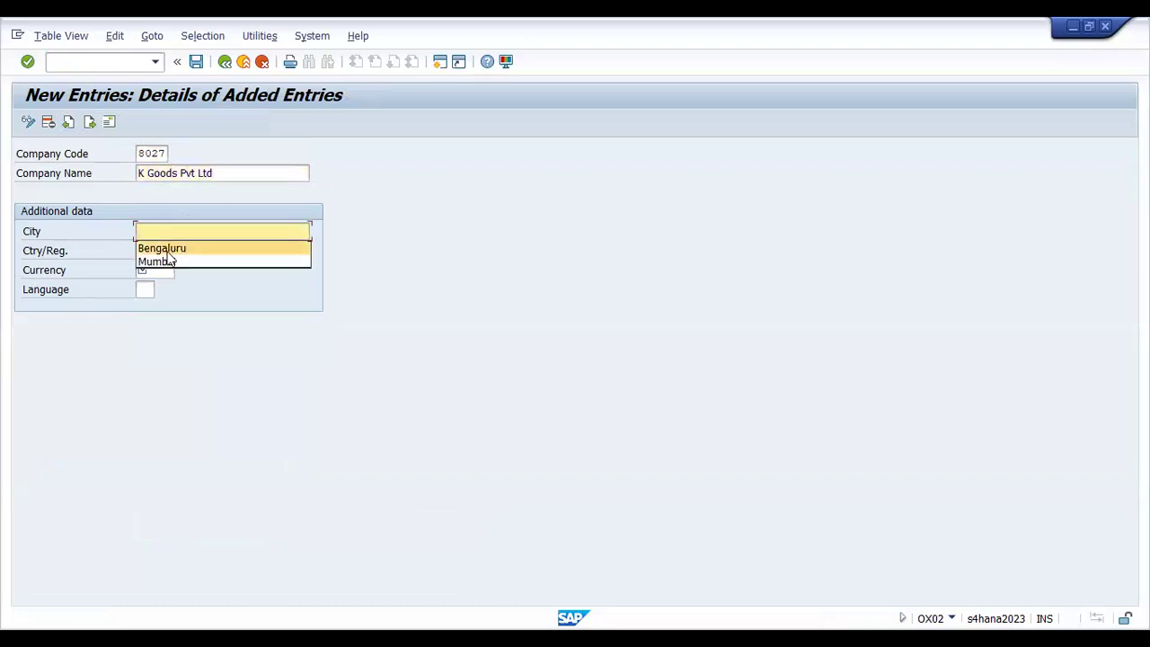
left_click(162, 248)
left_click(148, 250)
left_click(145, 262)
left_click(154, 269)
left_click(154, 286)
left_click(145, 291)
left_click(142, 302)
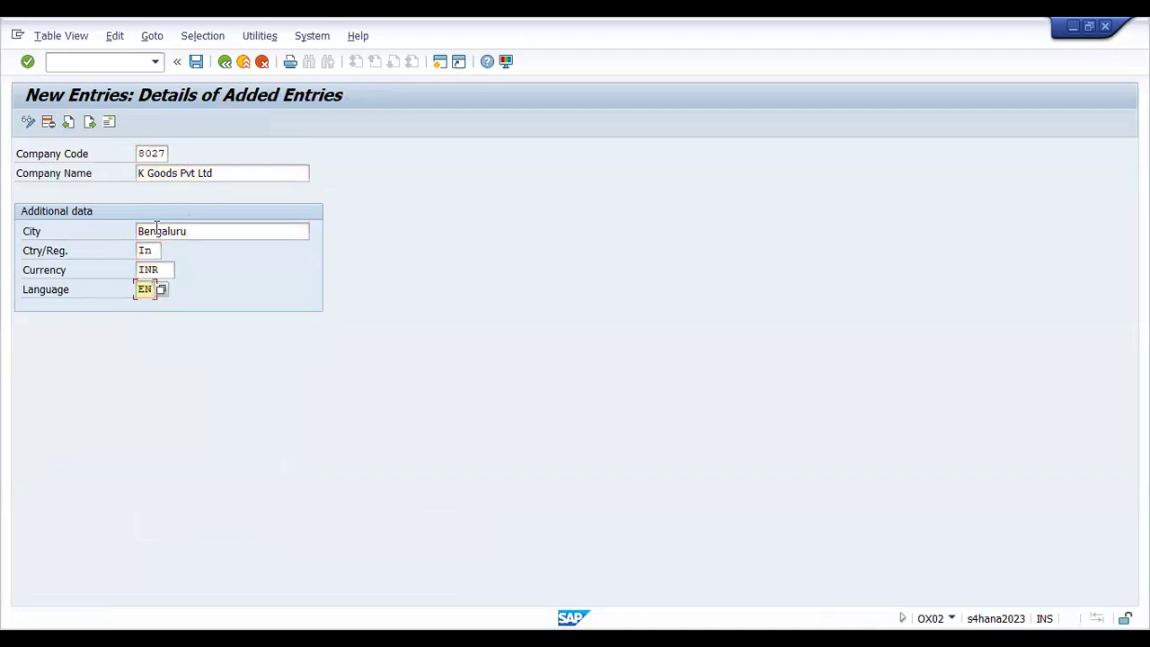
Submit company code 8027 with address country IN and clear the proposed customizing request number.
key("Return")
left_click(305, 350)
type("IN")
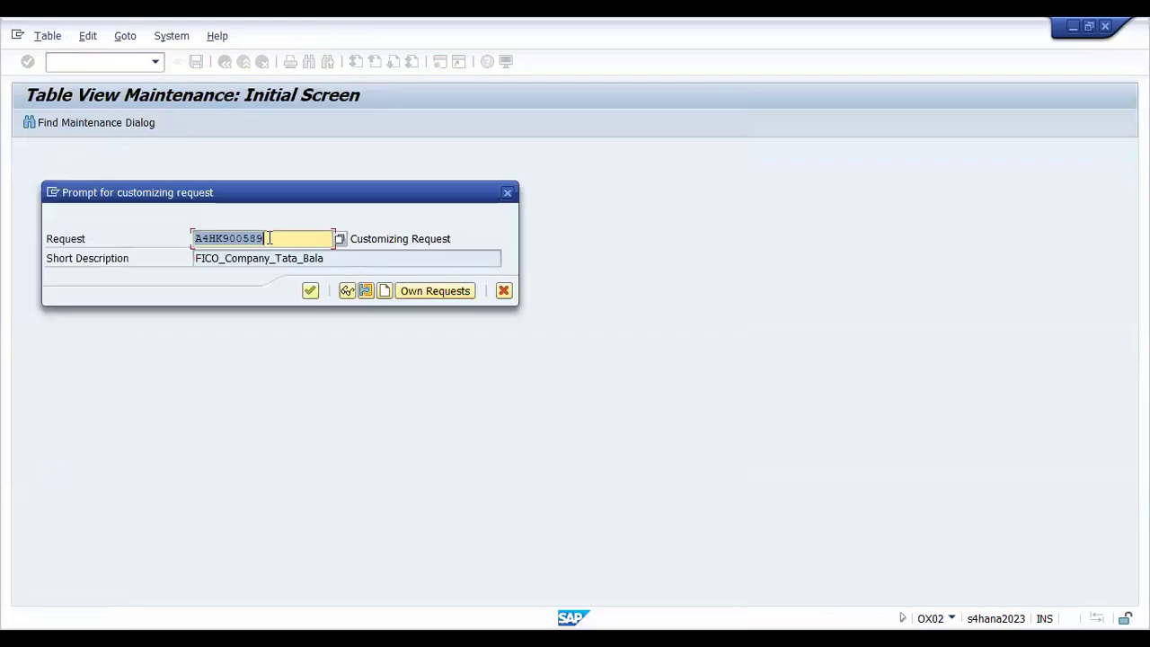
key("BackSpace")
left_click(337, 195)
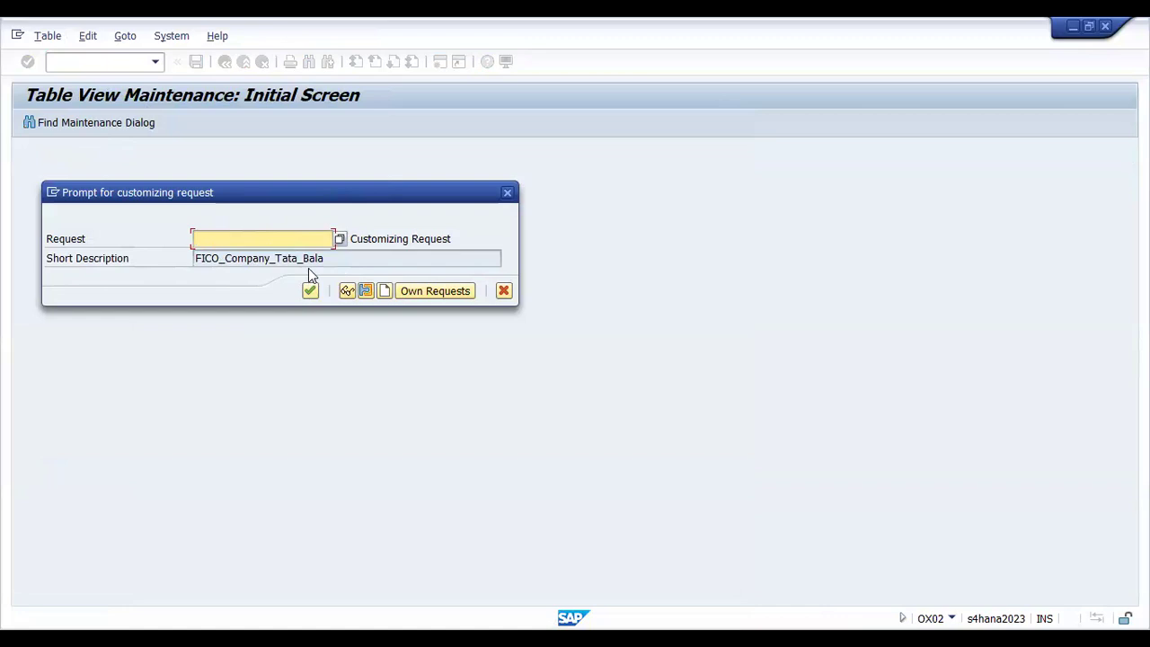
key("ctrl")
key("ctrl")
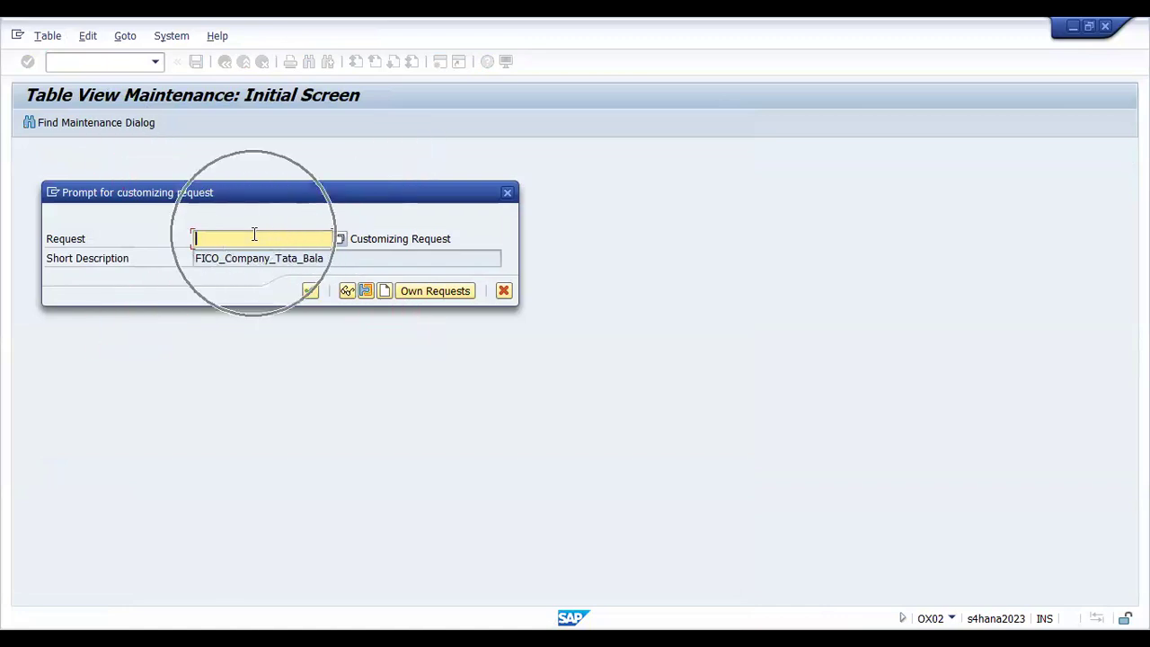
Create a new customizing request with short description FICO_8027_Company code and save company code 8027 to it.
left_click(385, 293)
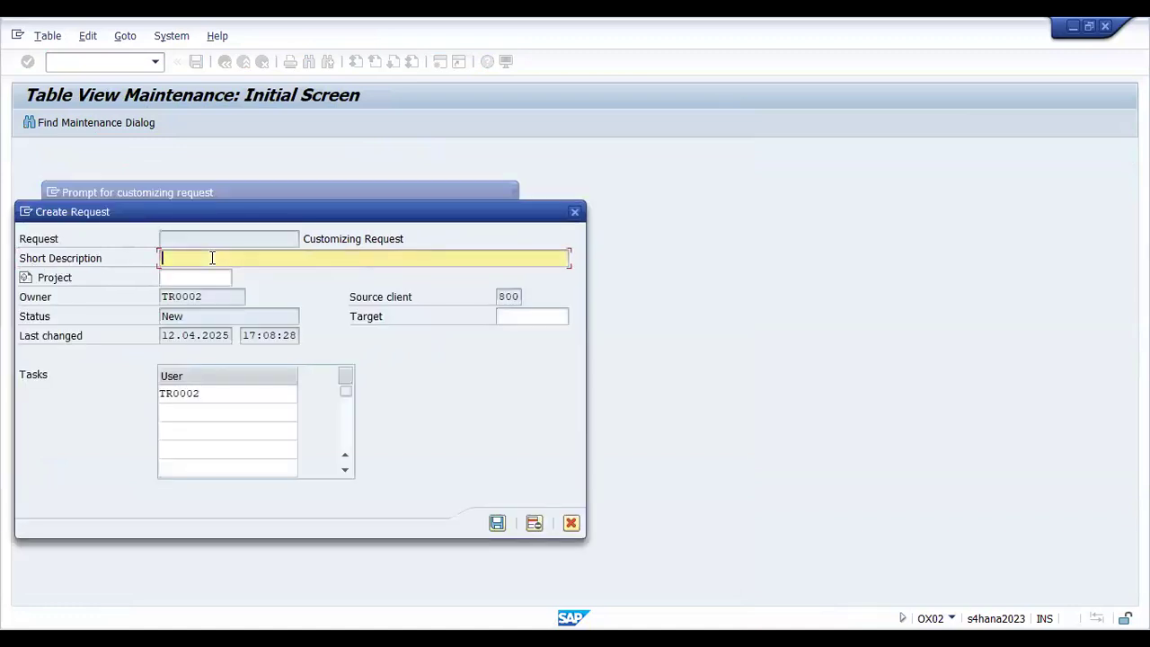
type("FICO_82")
key("BackSpace")
type("27_P")
key("BackSpace")
type("Companyc")
key("BackSpace")
key("BackSpace")
type("code")
left_click(496, 524)
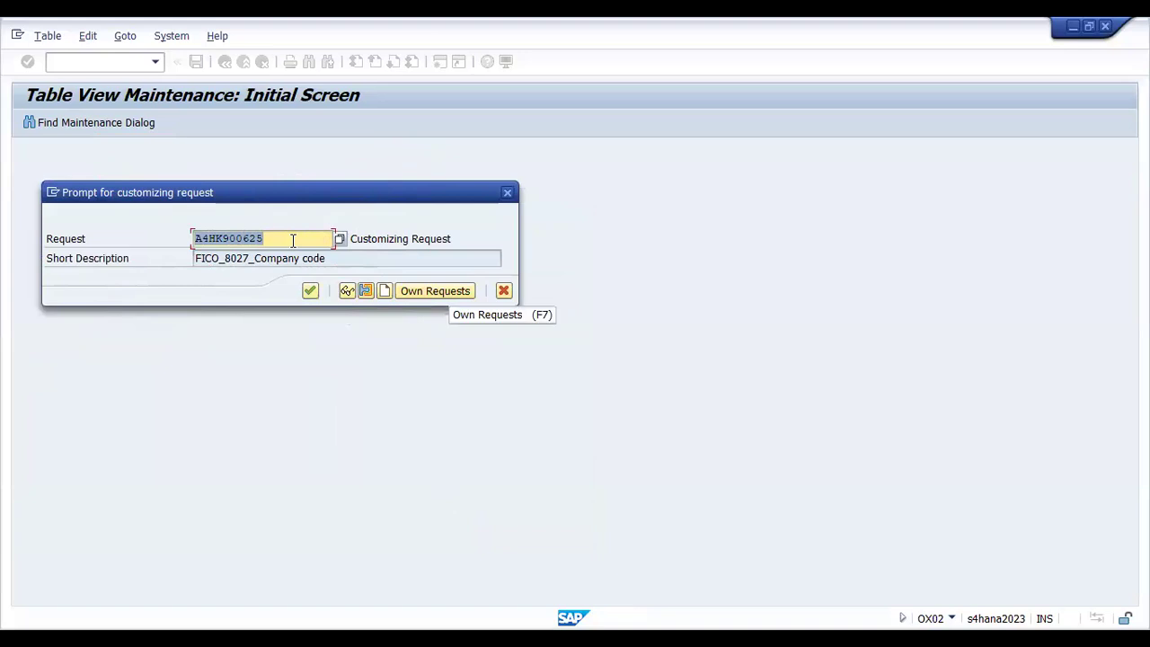
left_click(304, 293)
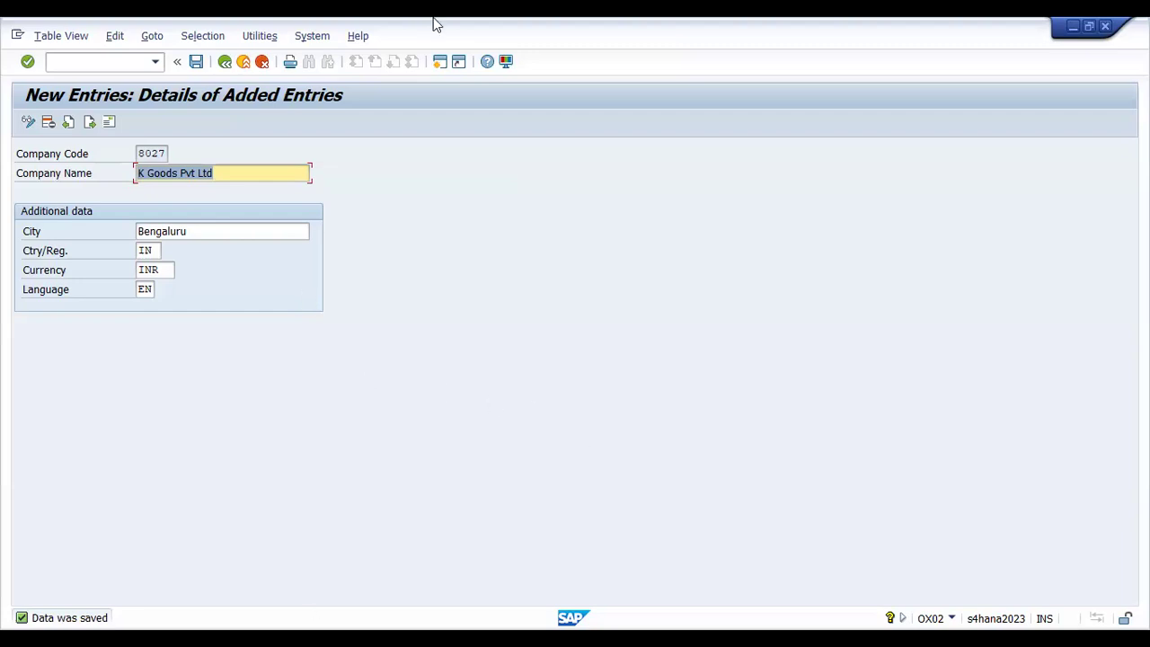
Leave the company code maintenance and open the Asset Accounting configuration with transaction ORFA.
left_click(232, 63)
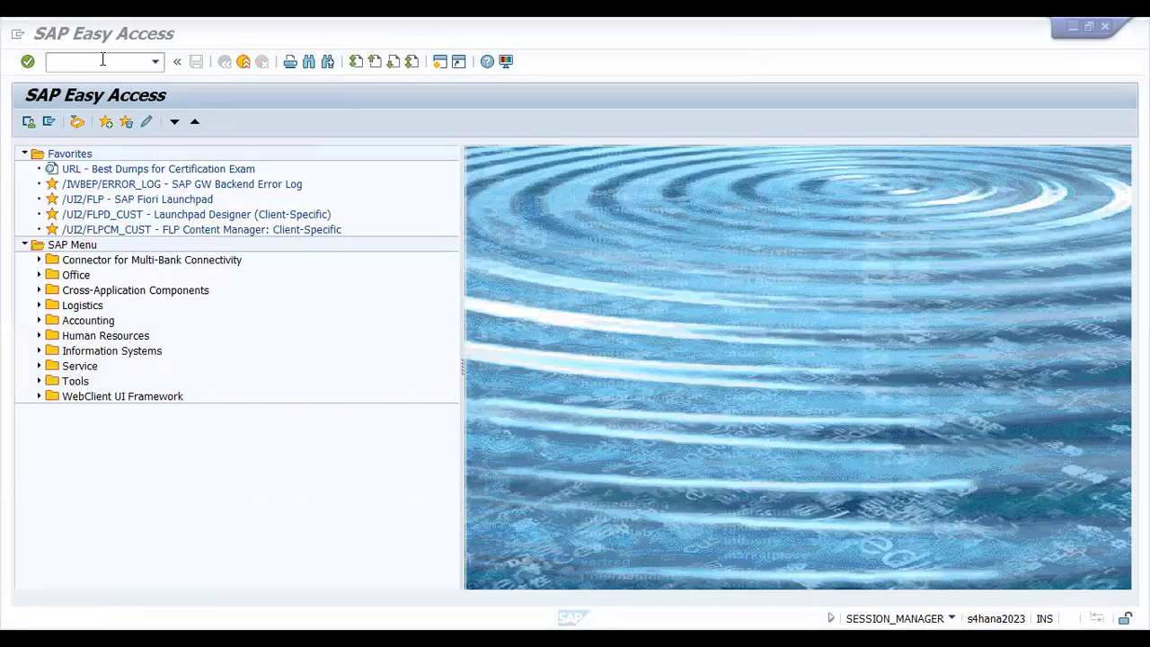
left_click(103, 61)
type("orfa")
key("Return")
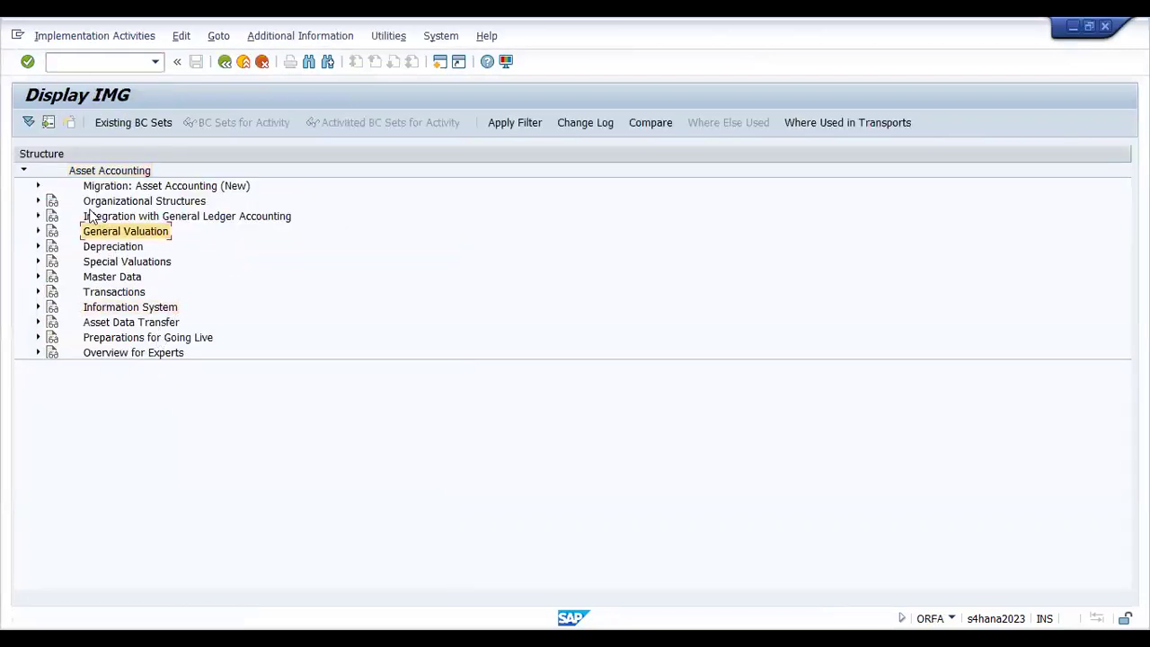
Open Define Technical Clearing Account for Integrated Asset Acquisition under Integration with General Ledger Accounting.
left_click(38, 216)
left_click(140, 246)
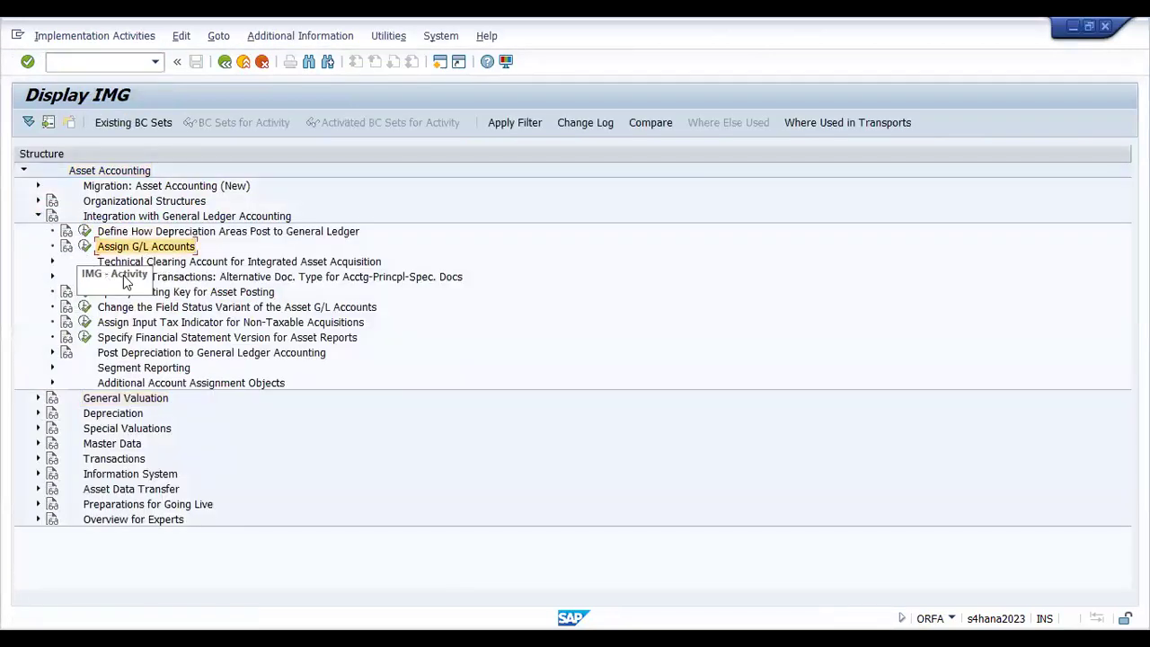
left_click(51, 266)
left_click(51, 262)
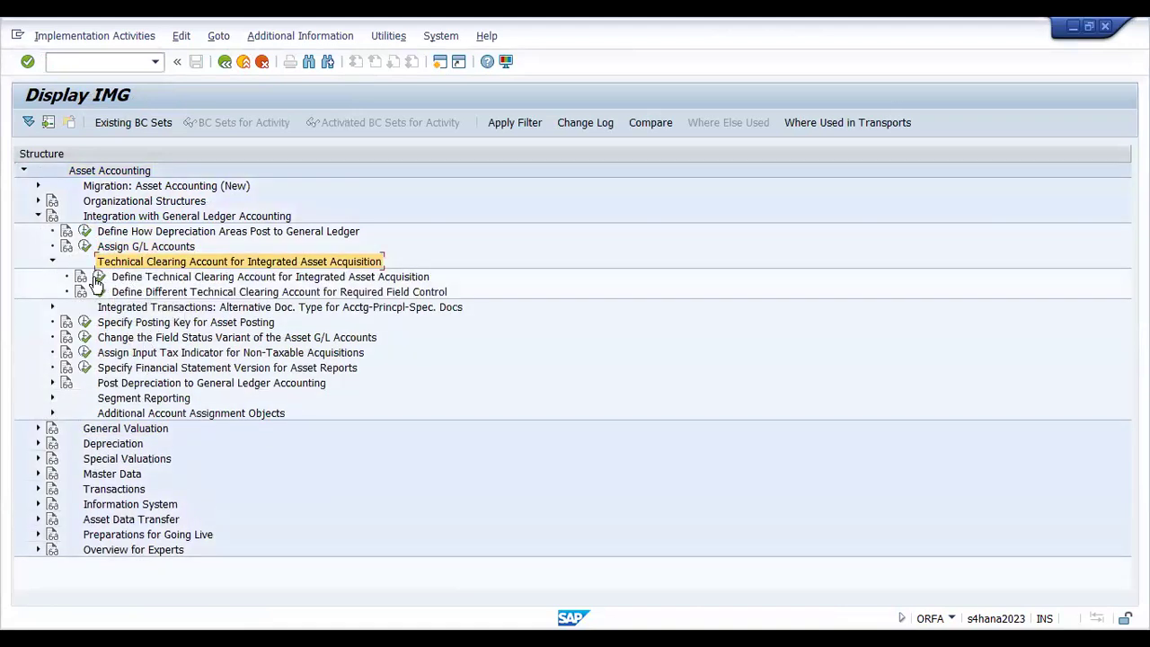
left_click(102, 280)
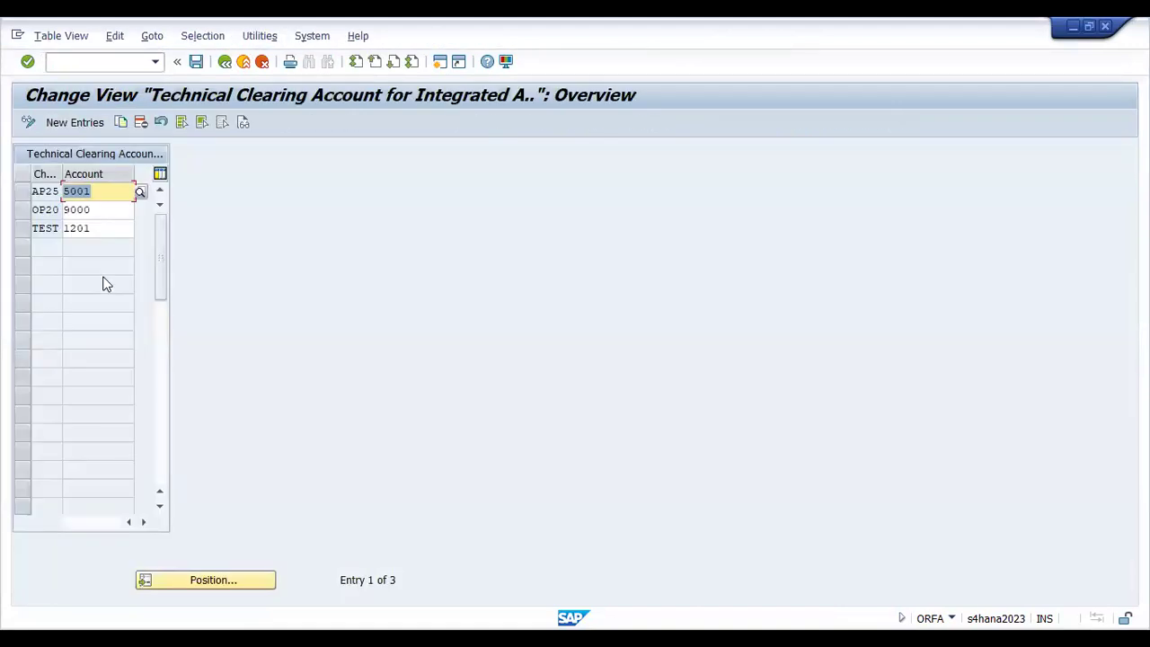
Review the technical clearing account entry for chart of accounts AP25 and return to the IMG structure.
left_click(25, 192)
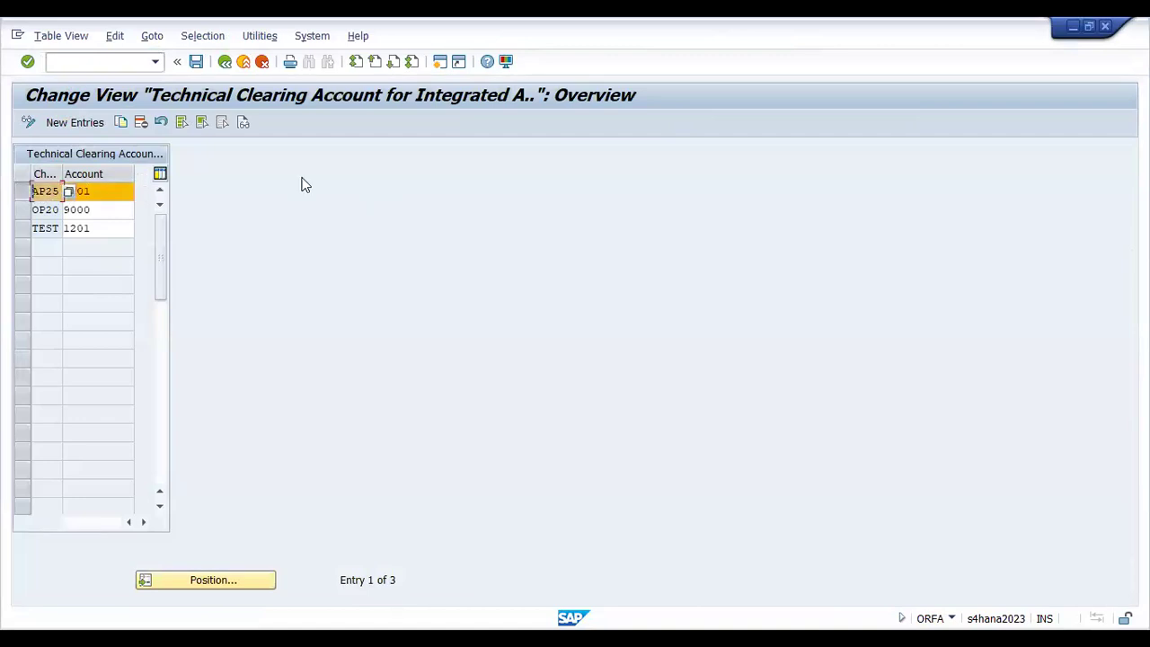
left_click(23, 191)
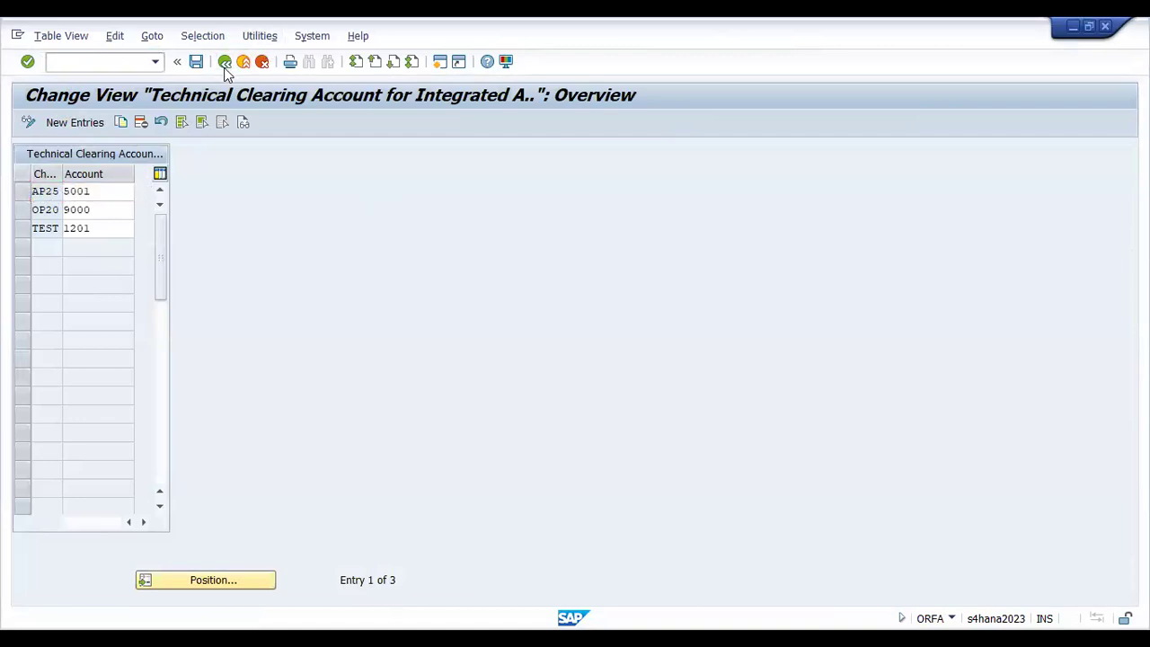
left_click(224, 61)
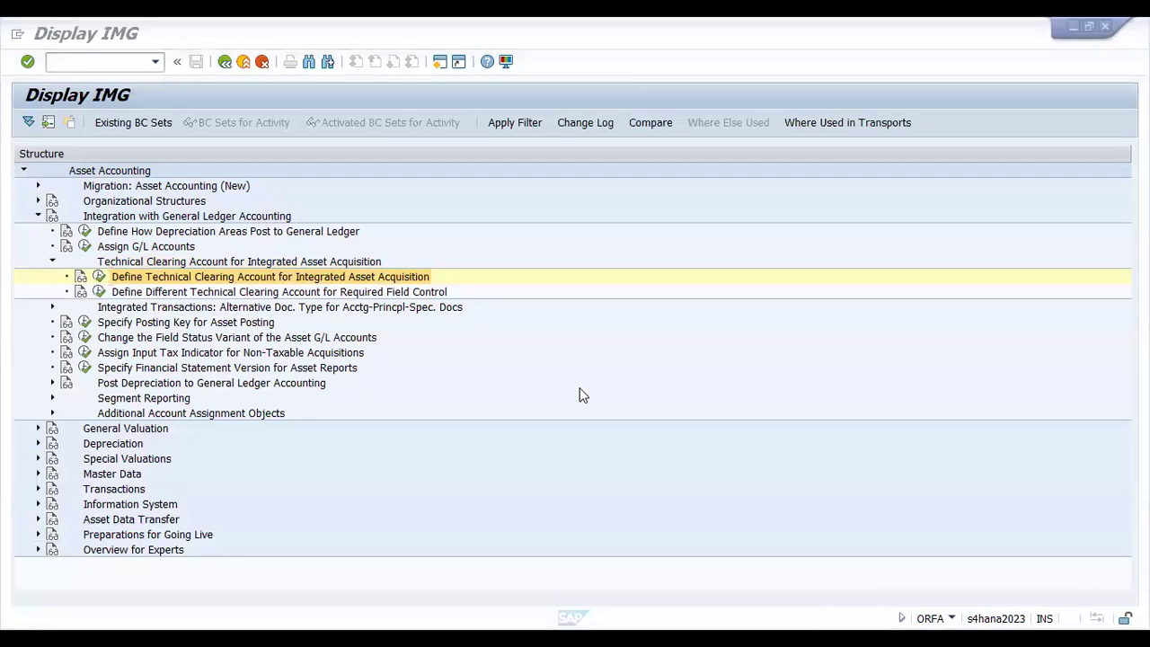
Switch to the SAP_Fico workbook in Excel and examine the Depreciation Methods section and Maintain Depreciation key row on the FA sheet.
key("alt+Tab")
left_click(557, 606)
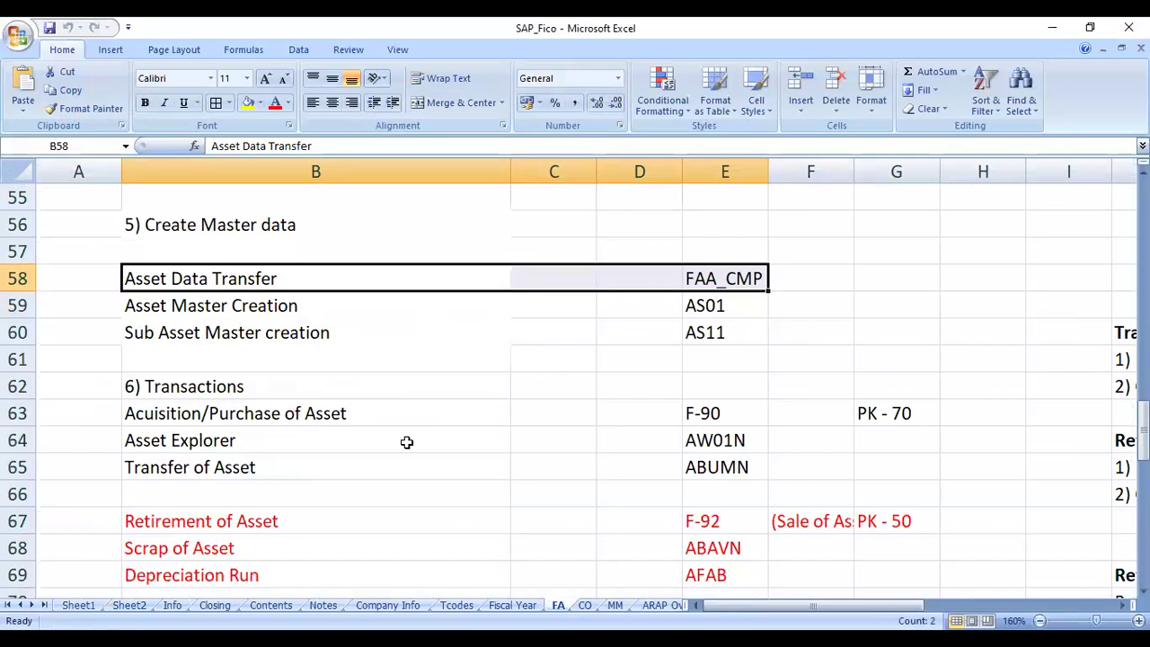
scroll(406, 442, "up", 5)
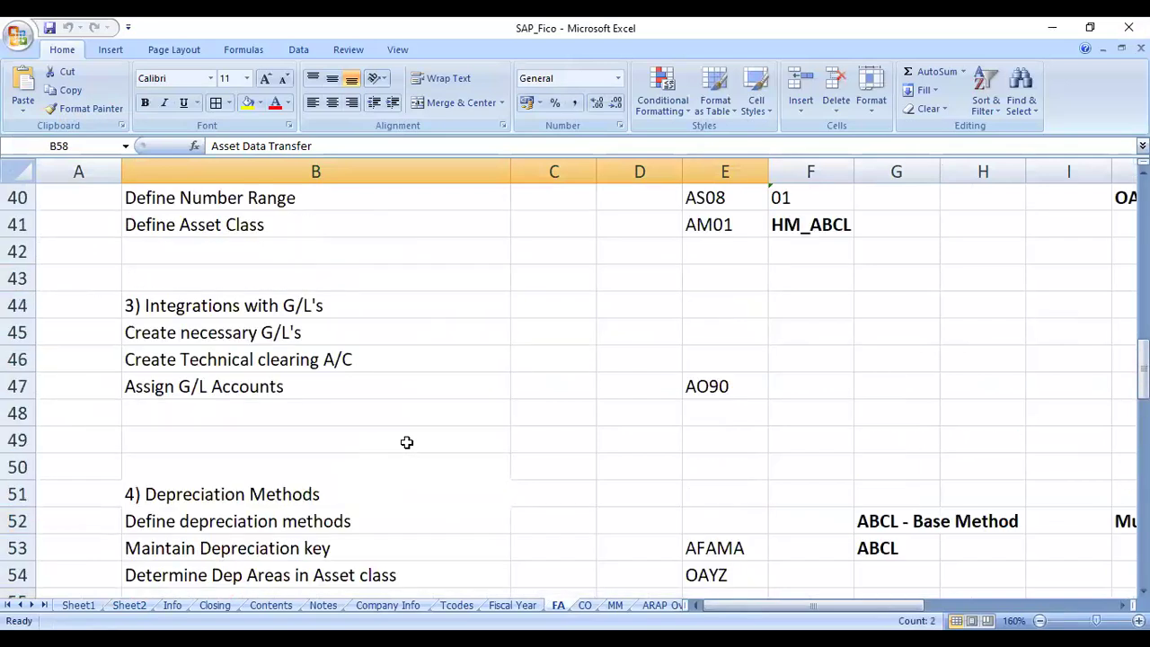
scroll(406, 442, "down", 2)
left_click_drag(207, 332, 706, 413)
left_click_drag(228, 328, 714, 404)
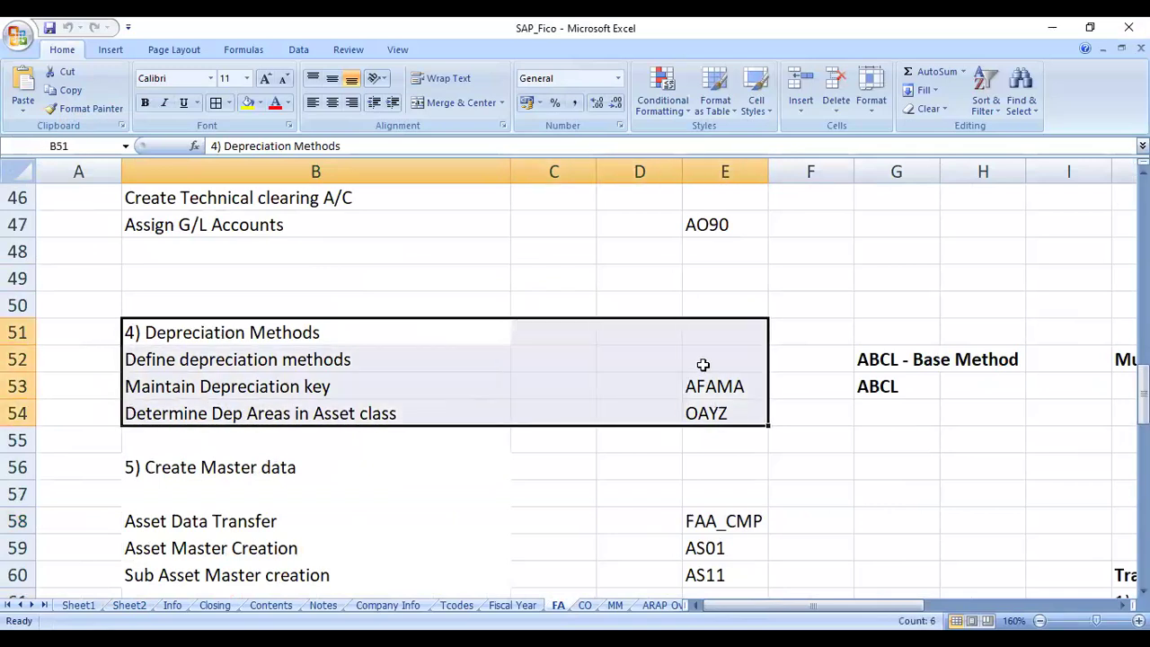
left_click(193, 386)
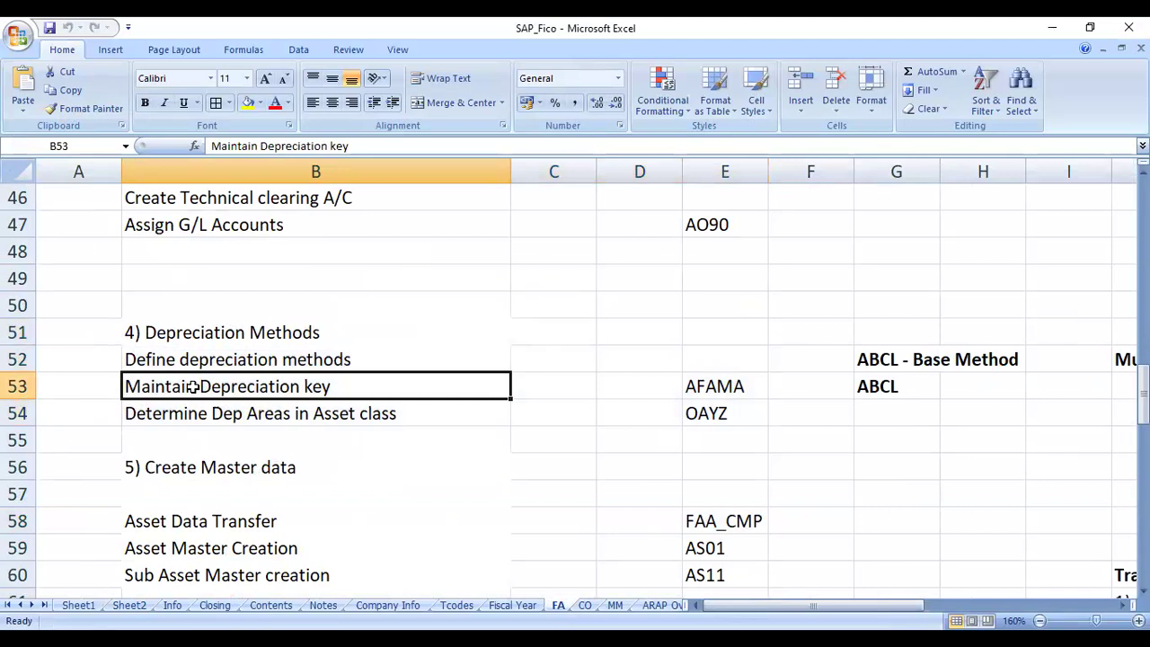
left_click(363, 387)
key("ctrl")
key("ctrl")
Switch back to SAP, collapse Integration with General Ledger Accounting and expand the Depreciation node.
key("alt+Tab")
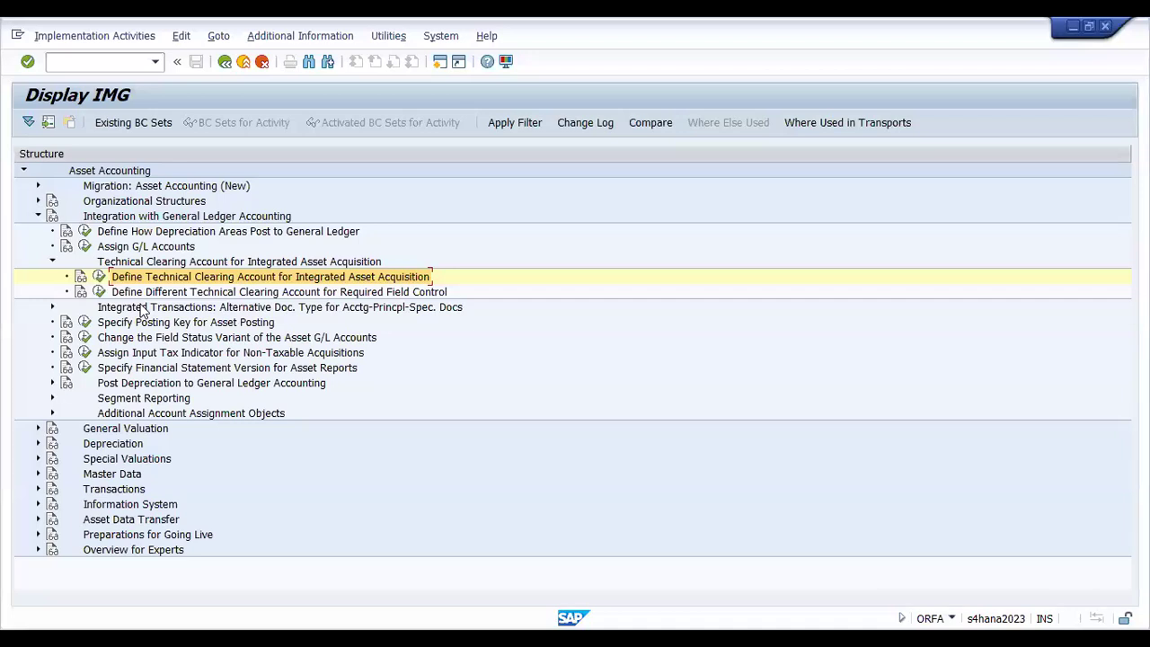
left_click(38, 217)
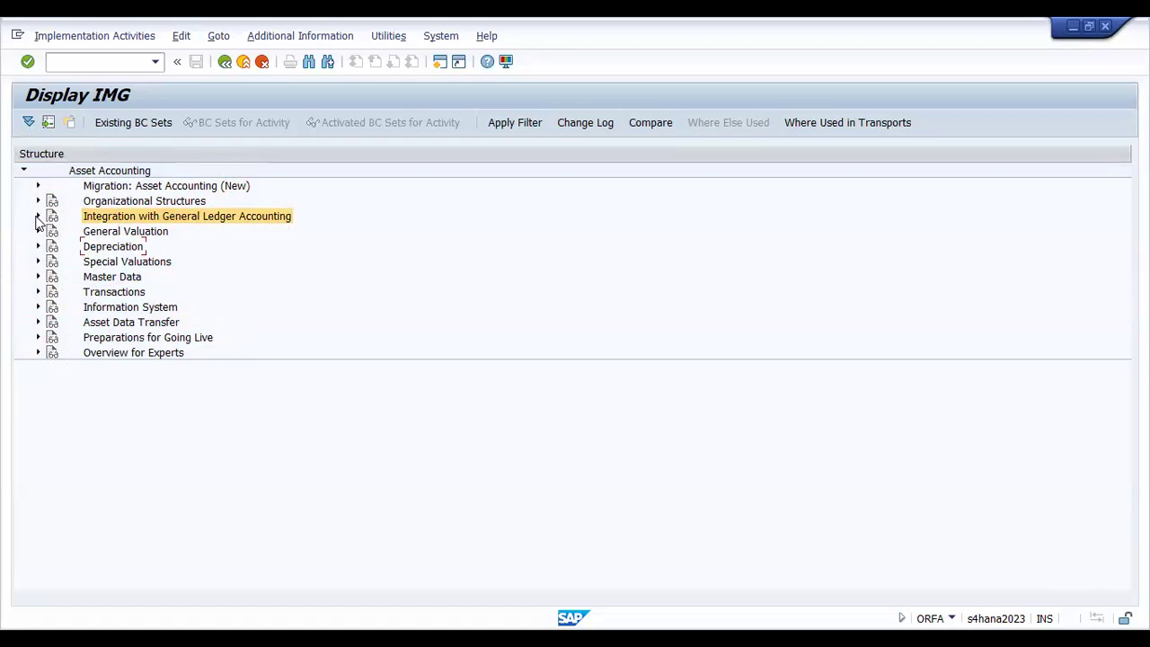
left_click(132, 236)
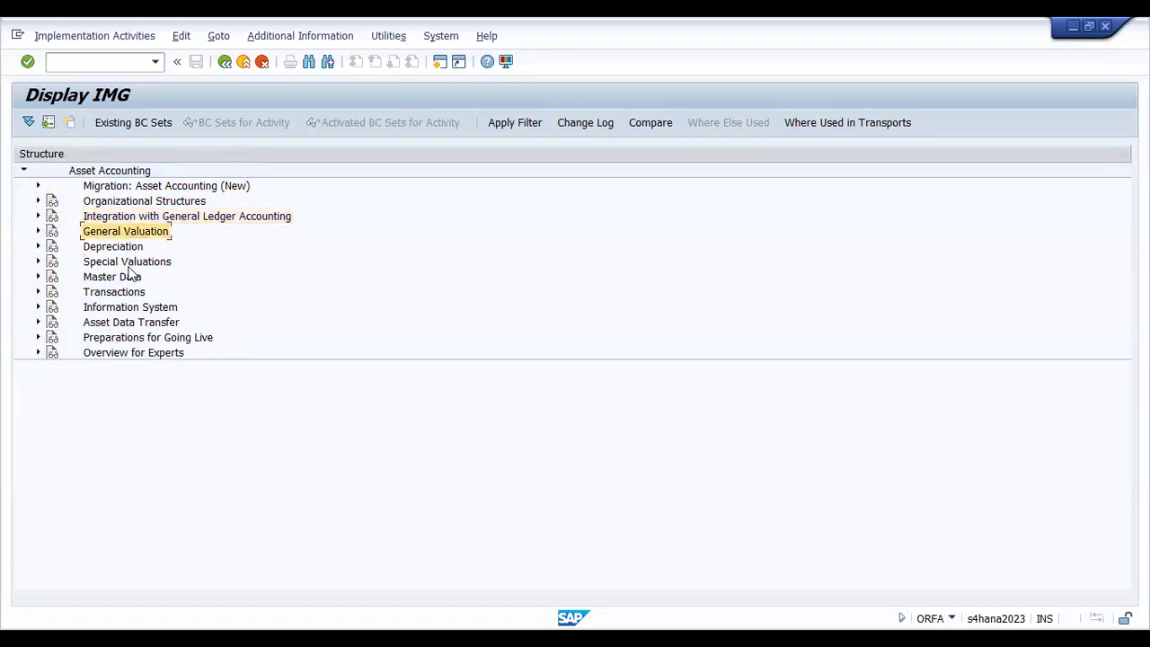
left_click(106, 248)
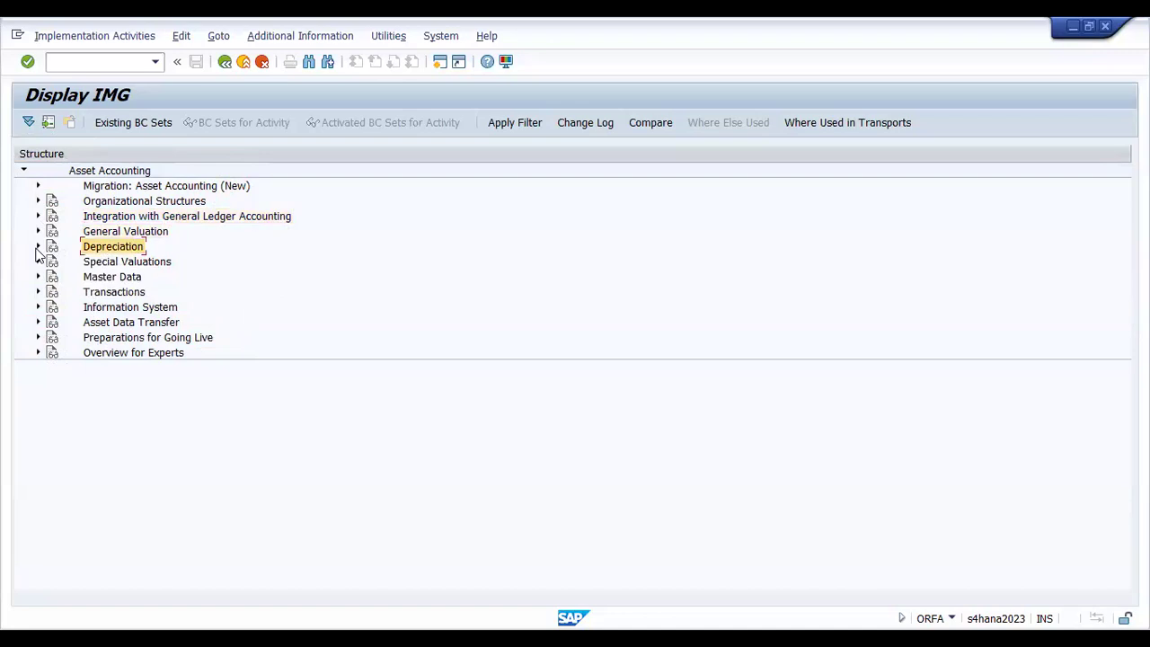
left_click(38, 247)
left_click(119, 264)
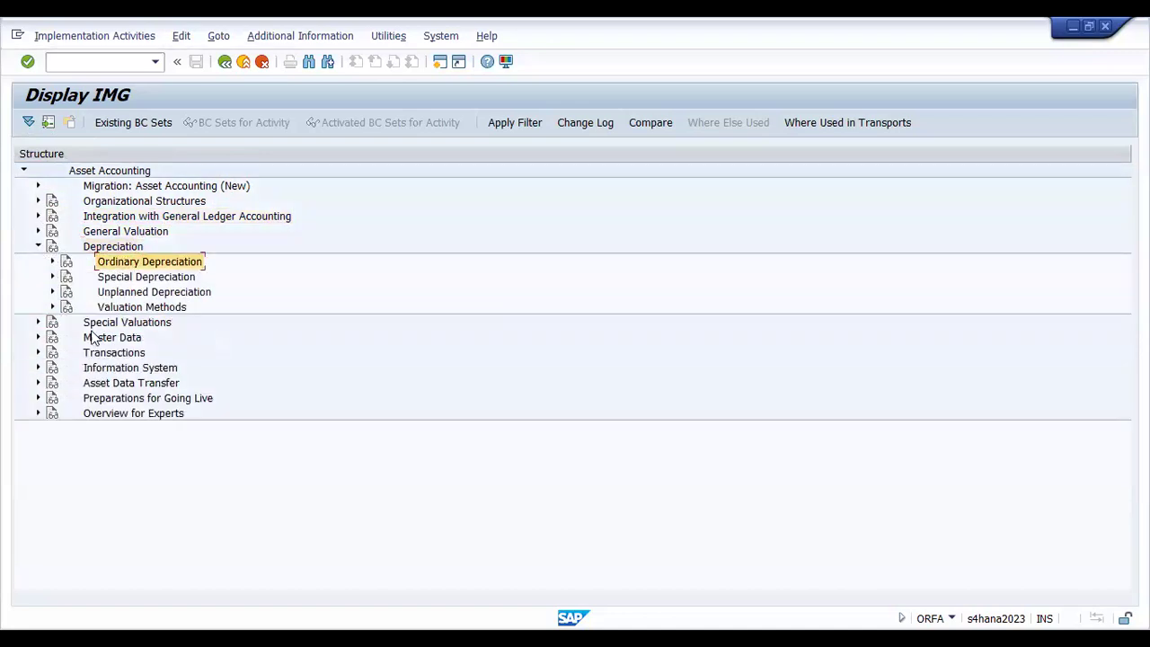
Expand Valuation Methods under Depreciation, and expand its Depreciation Key node.
left_click(51, 309)
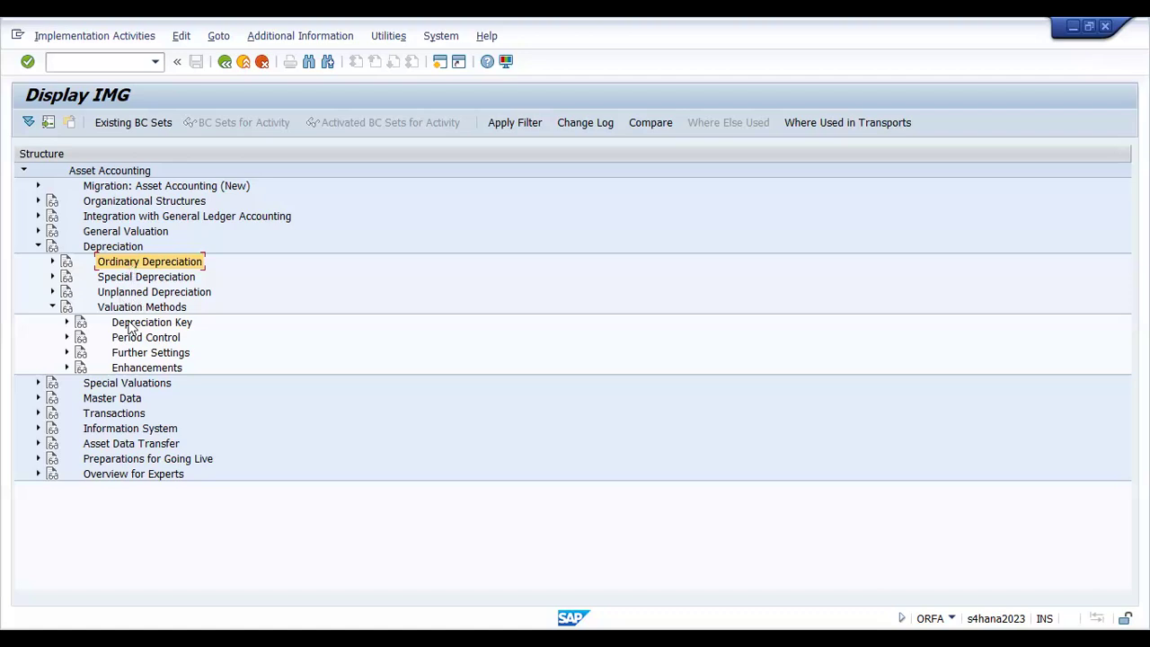
left_click(53, 306)
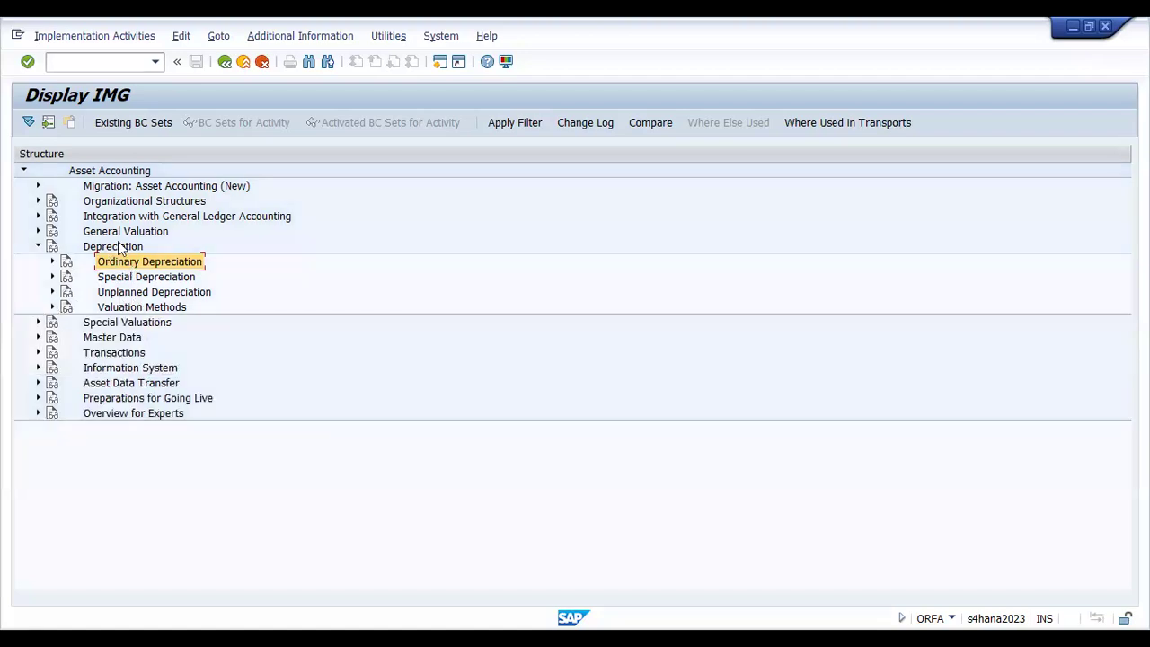
left_click(121, 247)
left_click(115, 307)
left_click(52, 307)
left_click(117, 325)
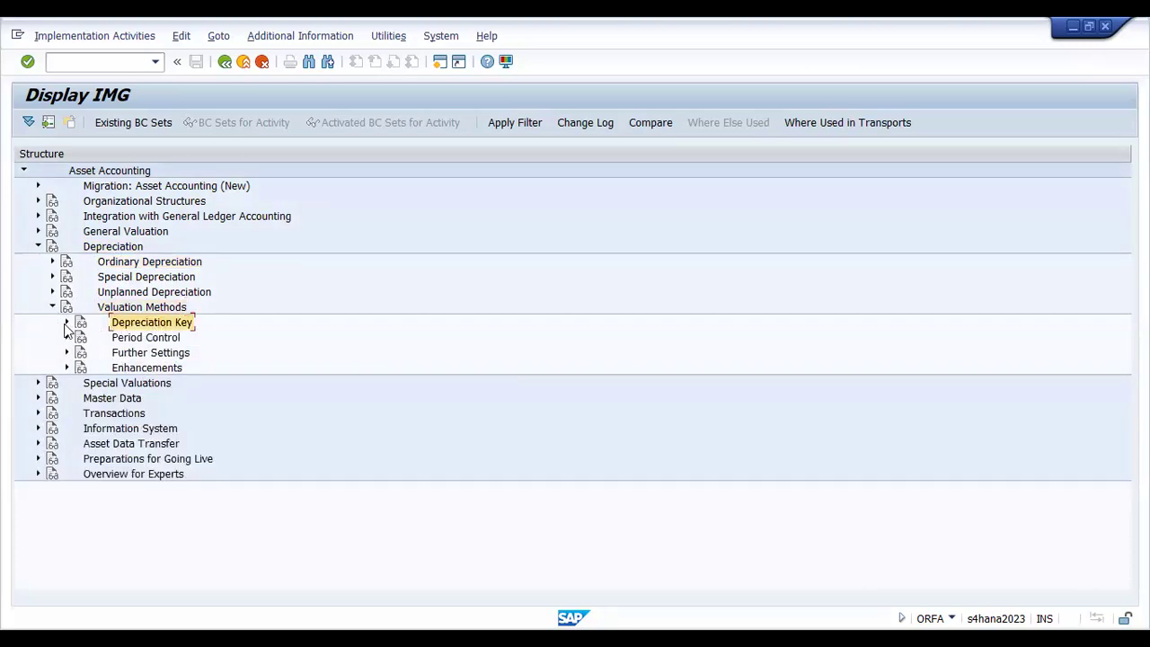
left_click(66, 322)
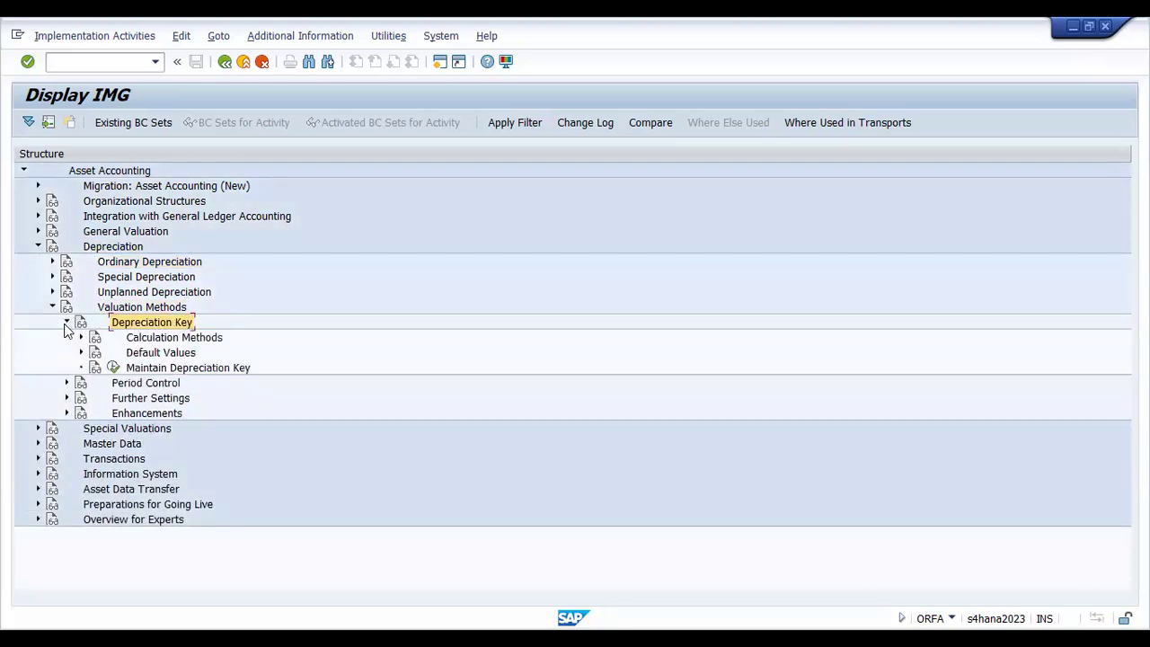
Expand Calculation Methods under Depreciation Key and go through its activities, including Define Maximum Amount Methods and Define Multi-Level Methods.
left_click(159, 339)
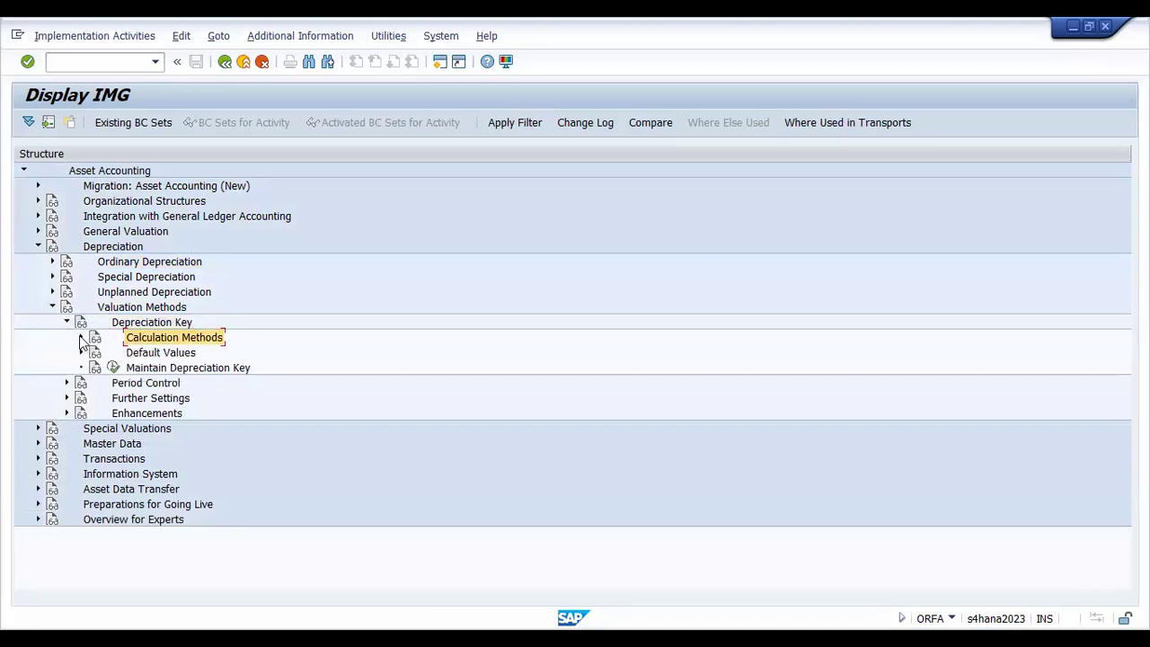
left_click(81, 337)
left_click(184, 368)
key("Down")
key("Down")
key("Down")
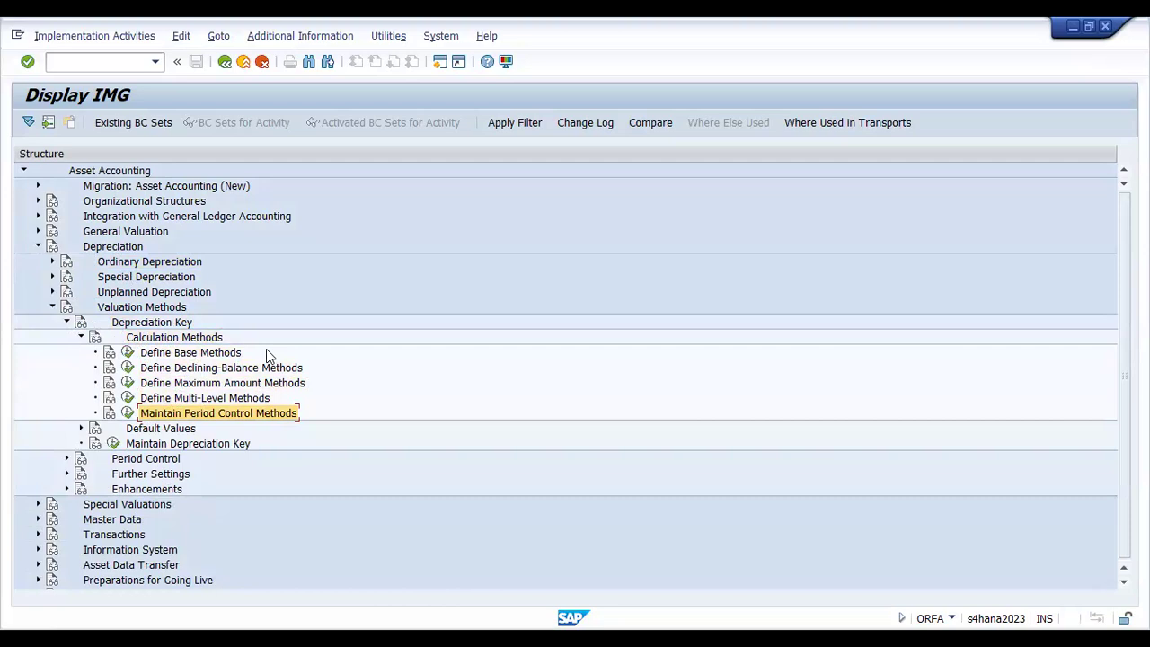
left_click(214, 383)
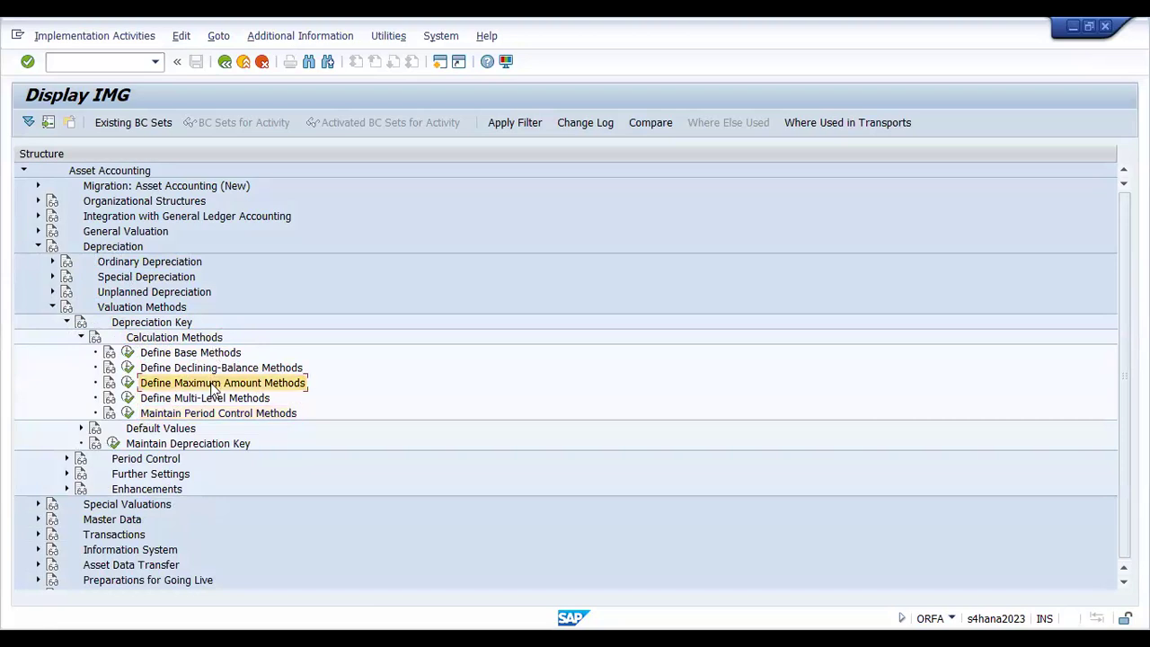
left_click(203, 397)
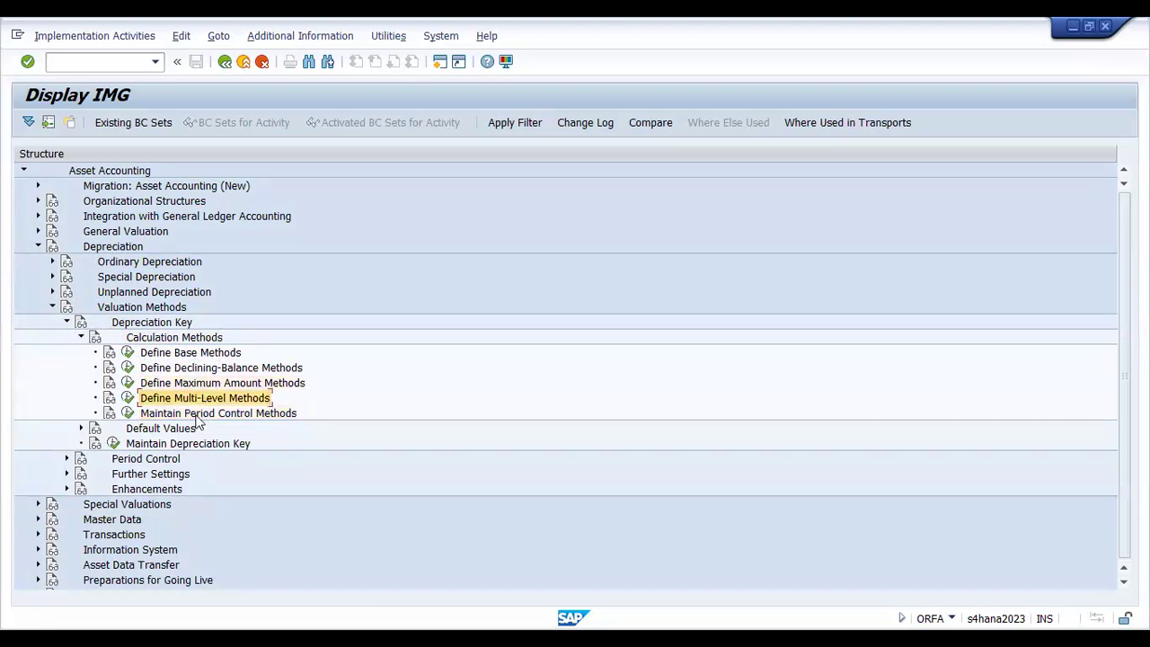
Go through Maintain Period Control Methods and Maintain Depreciation Key, and review the calculation method activities again from Define Base Methods to Define Multi-Level Methods.
left_click(199, 414)
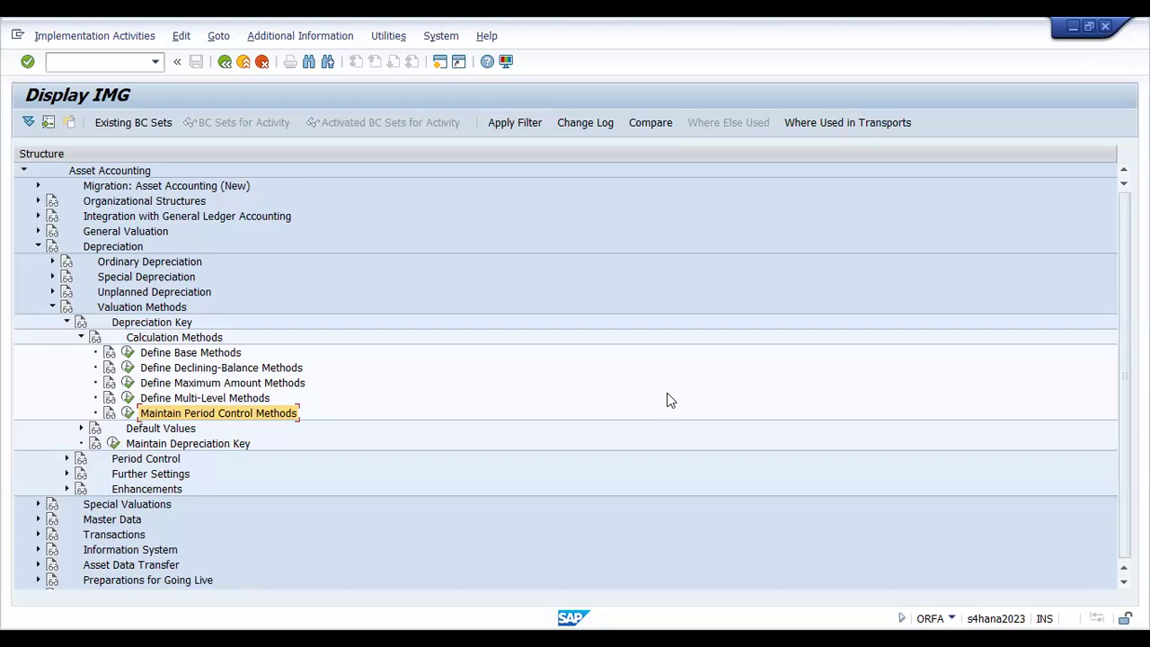
left_click(670, 399)
left_click(144, 444)
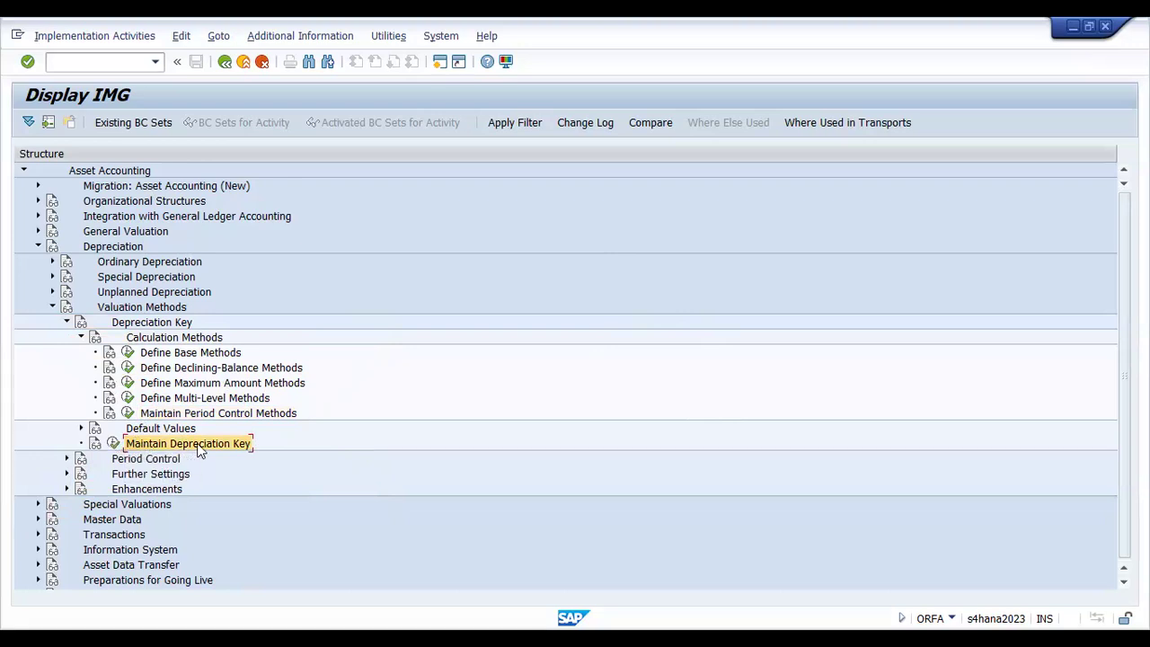
left_click(217, 353)
left_click(211, 367)
left_click(203, 384)
left_click(203, 398)
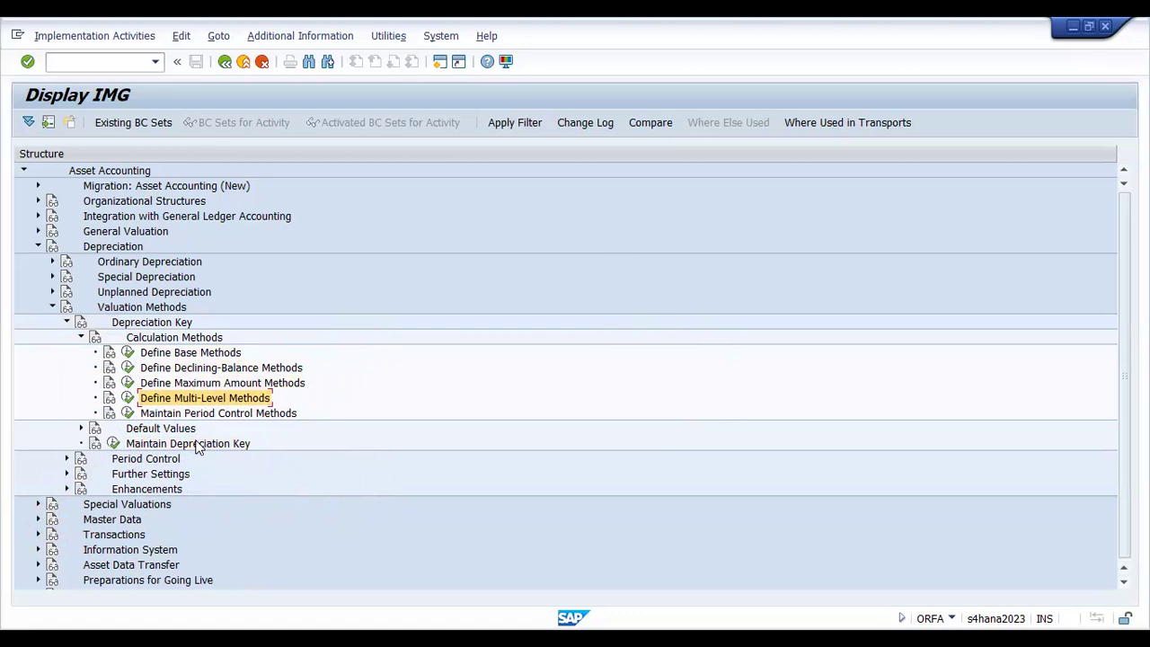
Open the Define Base Methods activity and look through the whole list of base methods.
left_click(196, 353)
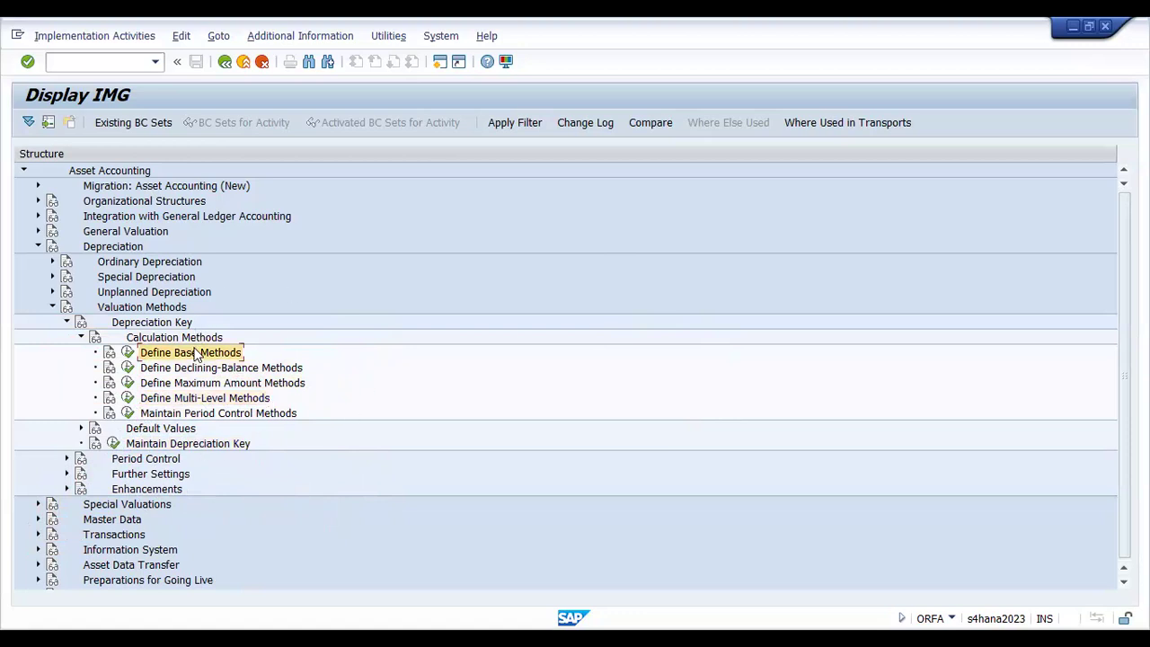
left_click(129, 357)
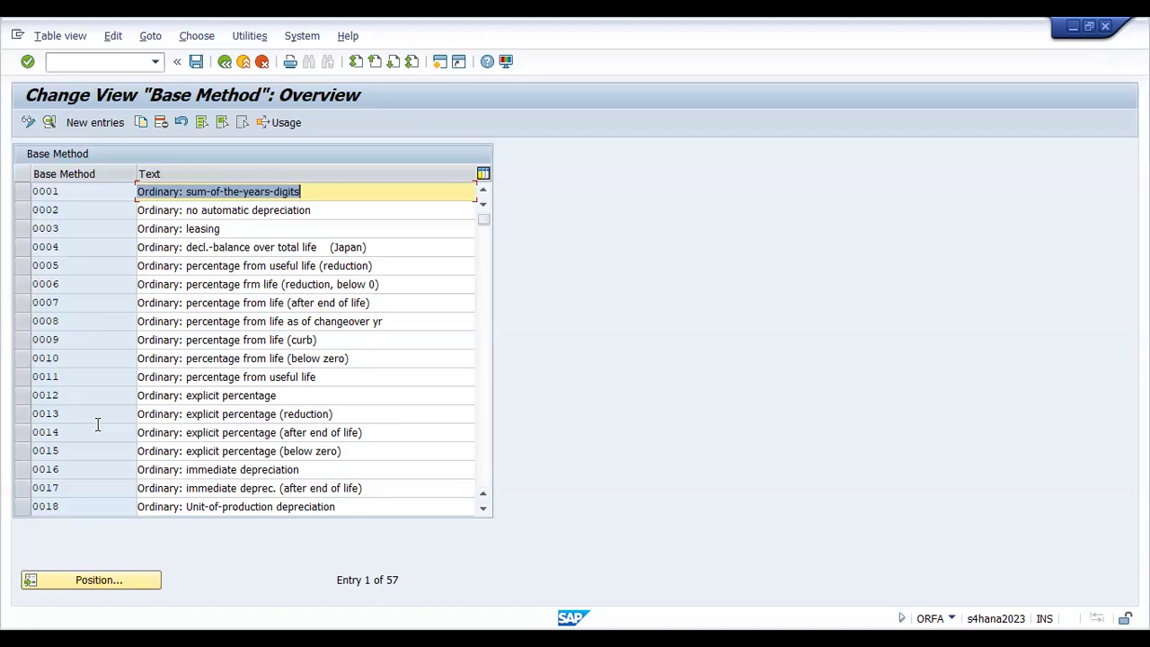
left_click(85, 190)
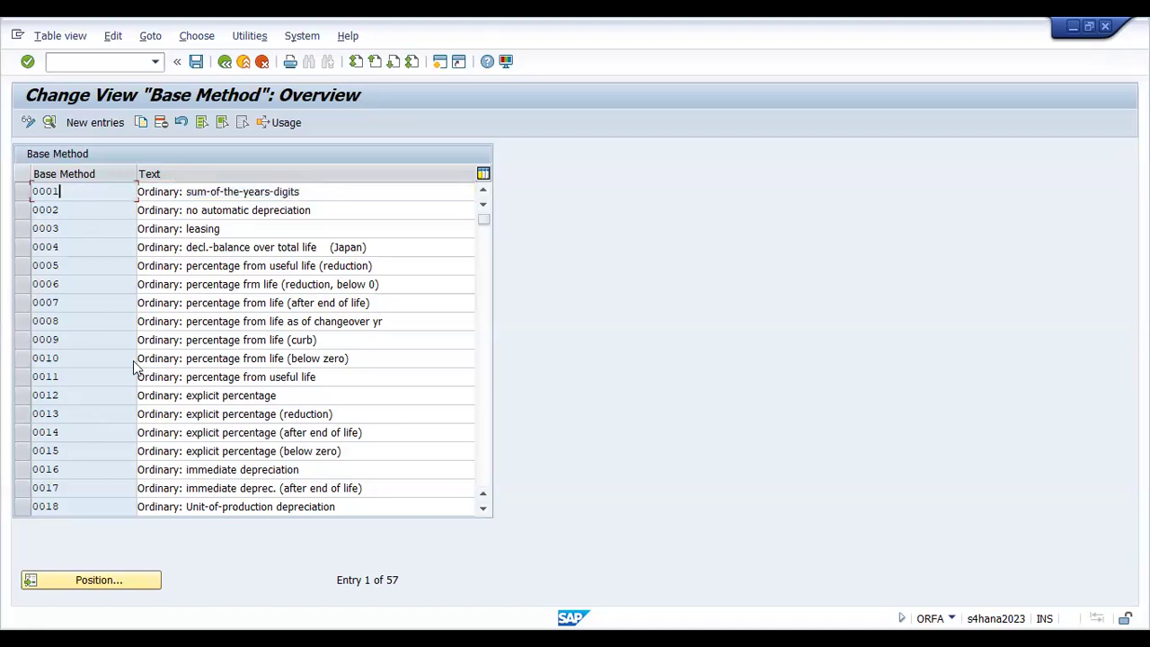
scroll(132, 360, "down", 1)
scroll(132, 360, "down", 7)
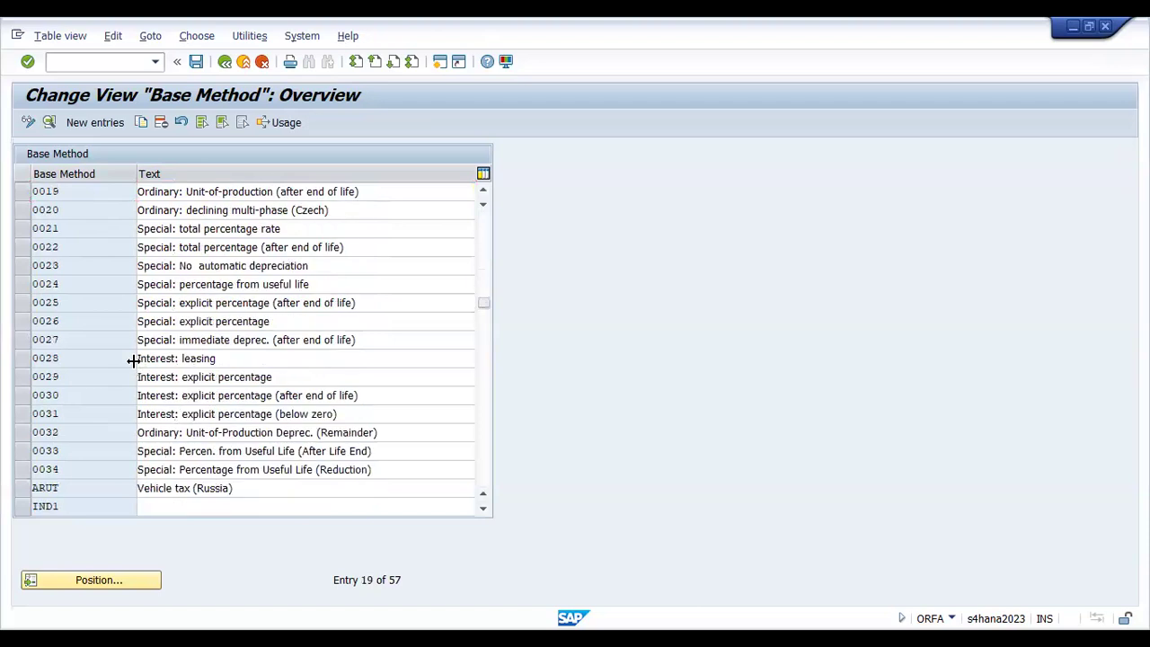
scroll(132, 366, "down", 4)
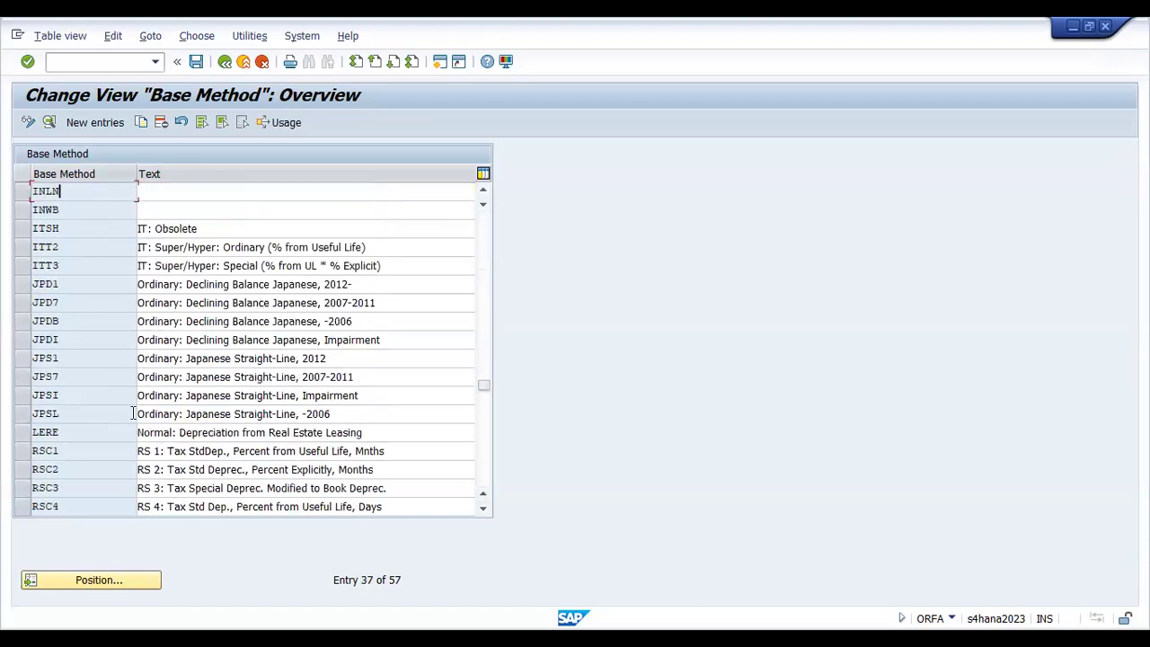
scroll(132, 418, "down", 3)
scroll(132, 418, "up", 2)
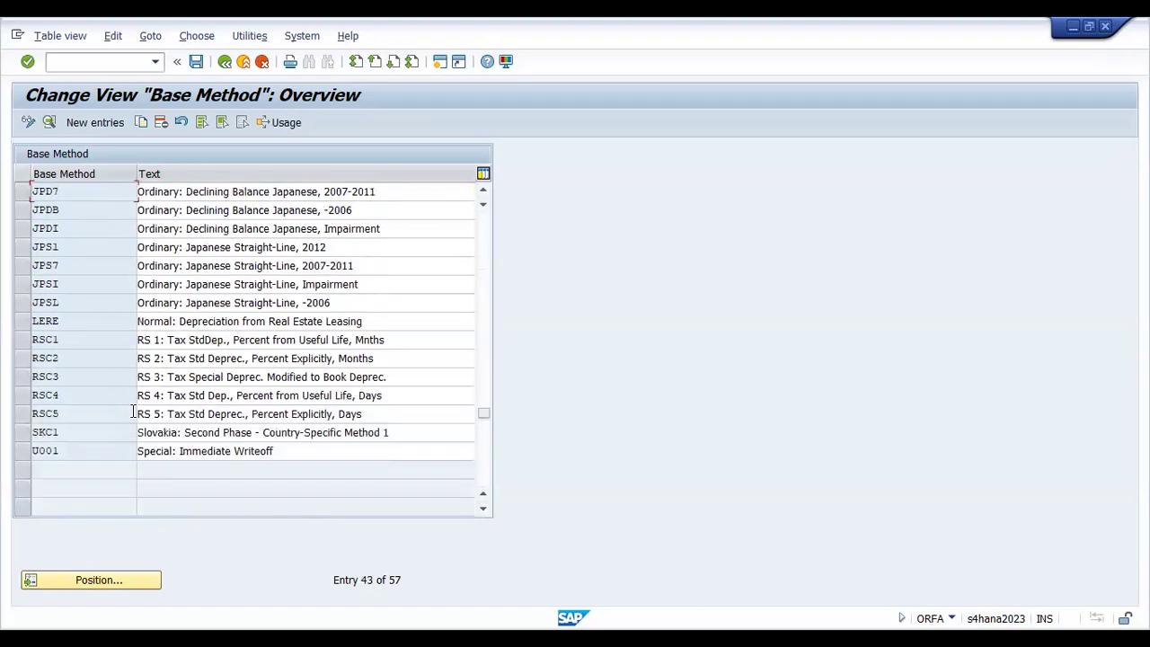
scroll(132, 418, "up", 10)
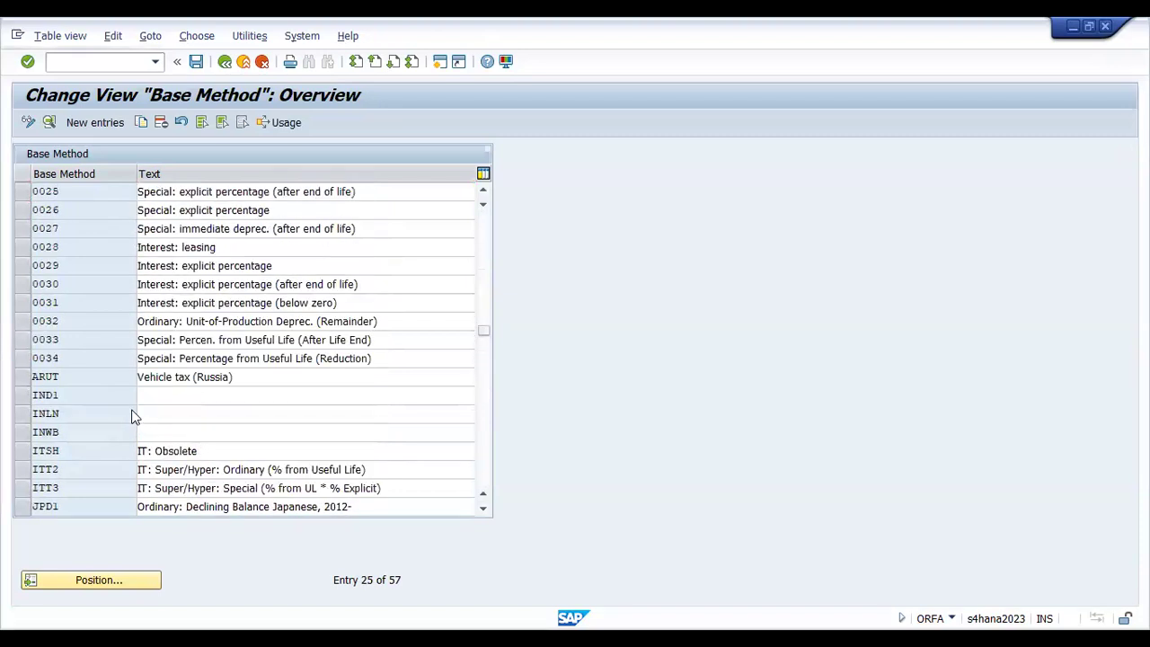
scroll(132, 418, "up", 2)
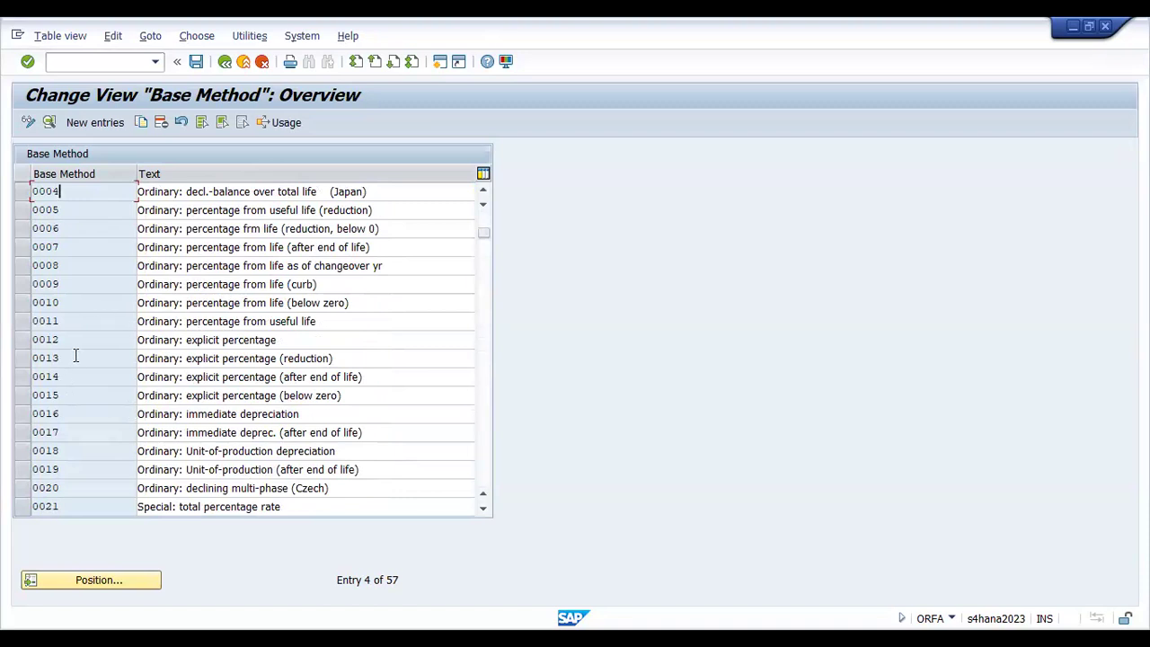
Locate base method 0012, Ordinary: explicit percentage, and open its details.
left_click(298, 342)
left_click_drag(297, 343, 133, 342)
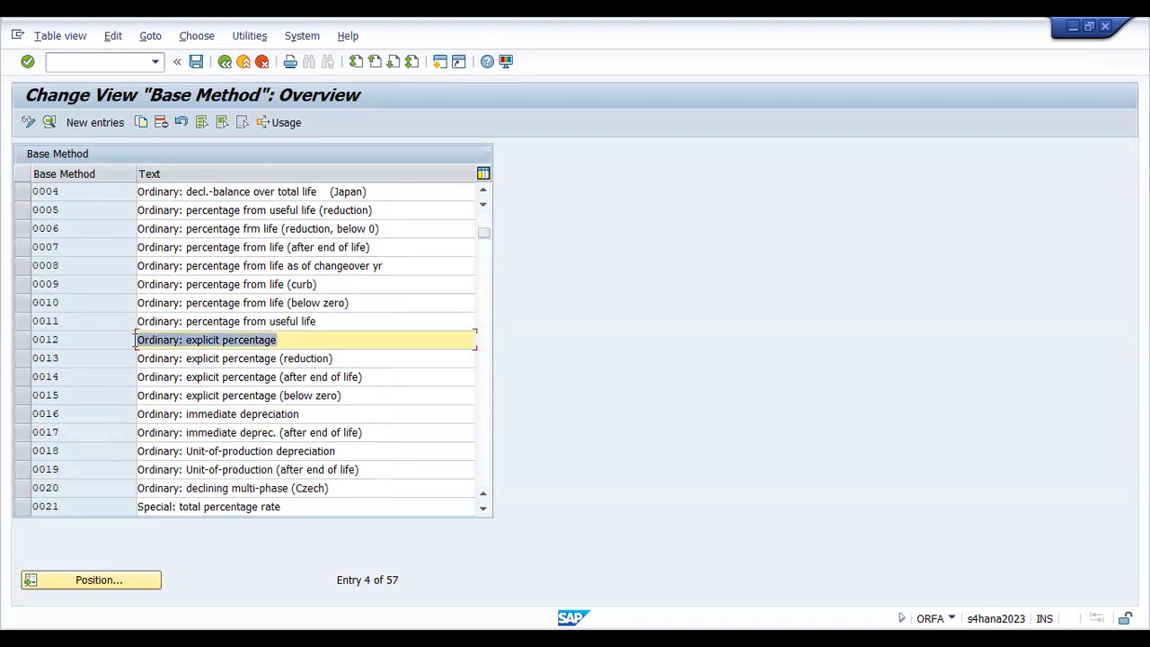
left_click(75, 342)
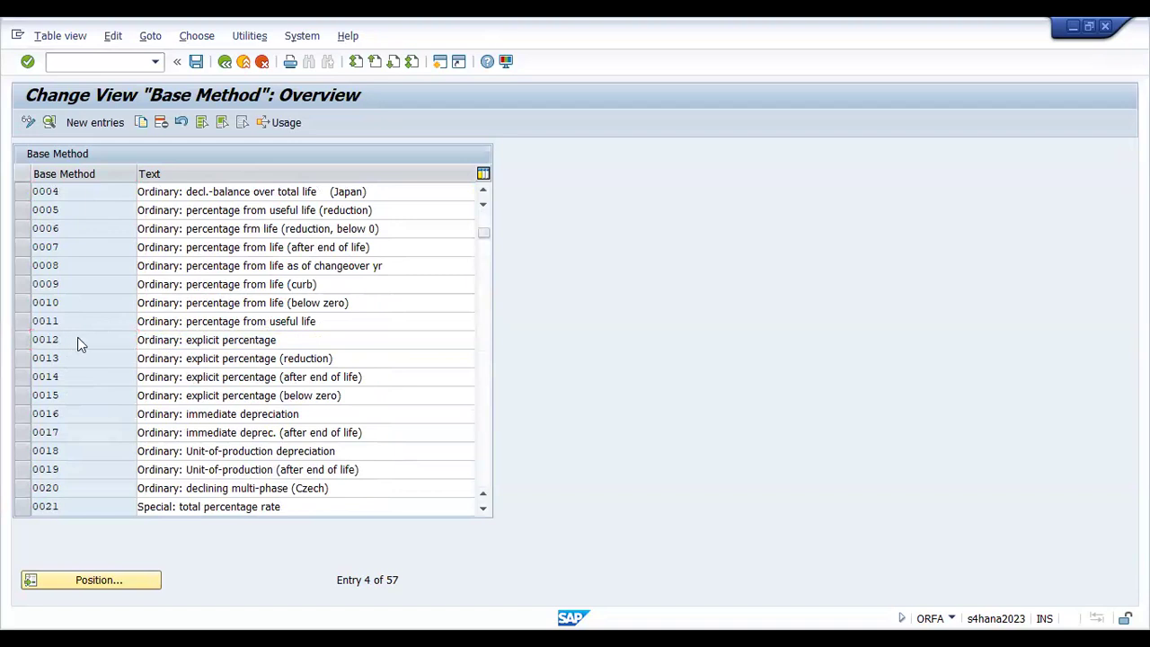
double_click(77, 338)
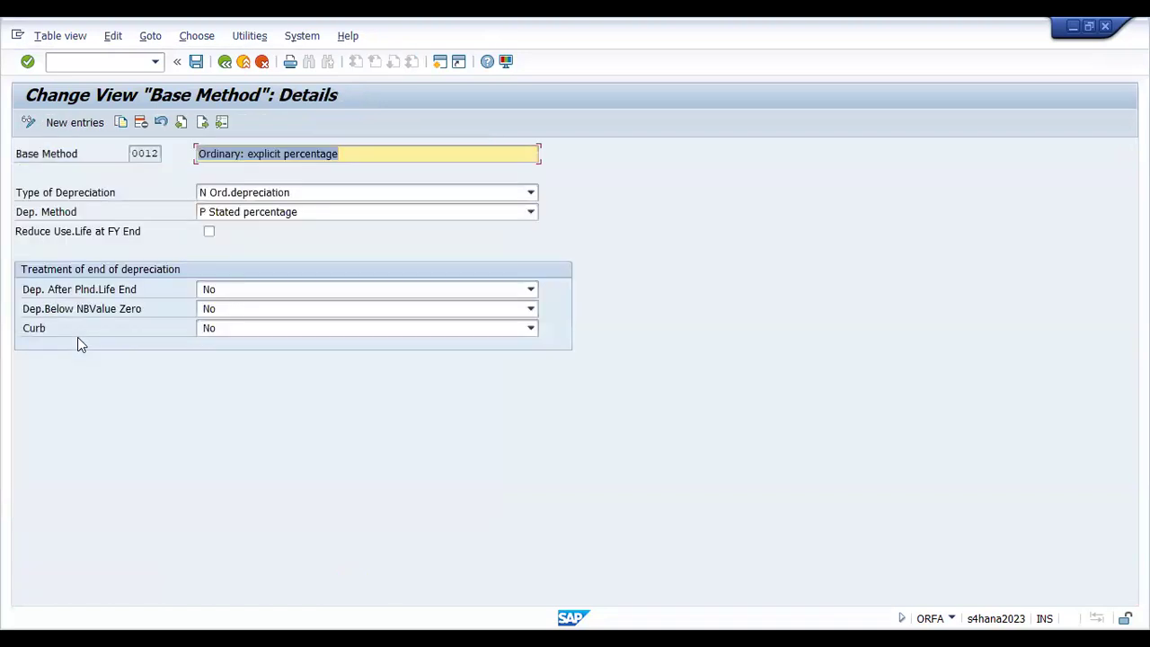
Examine the available options for Type of Depreciation and Dep. Method in base method 0012, leaving both settings as they are.
left_click(56, 216)
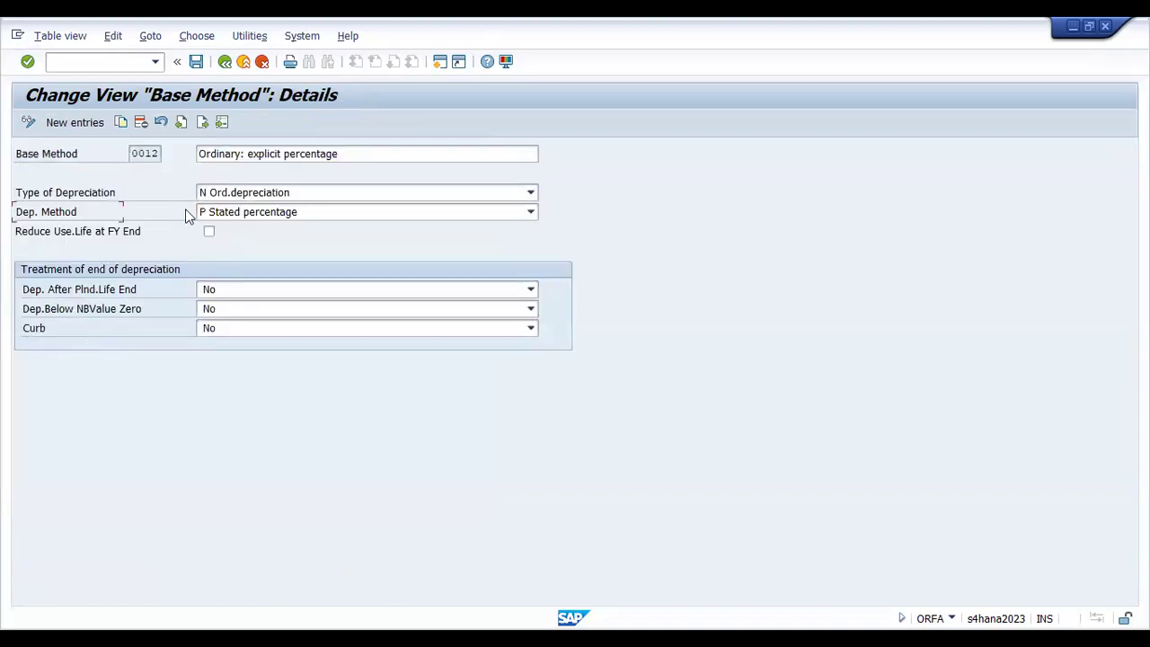
left_click(79, 194)
left_click(357, 199)
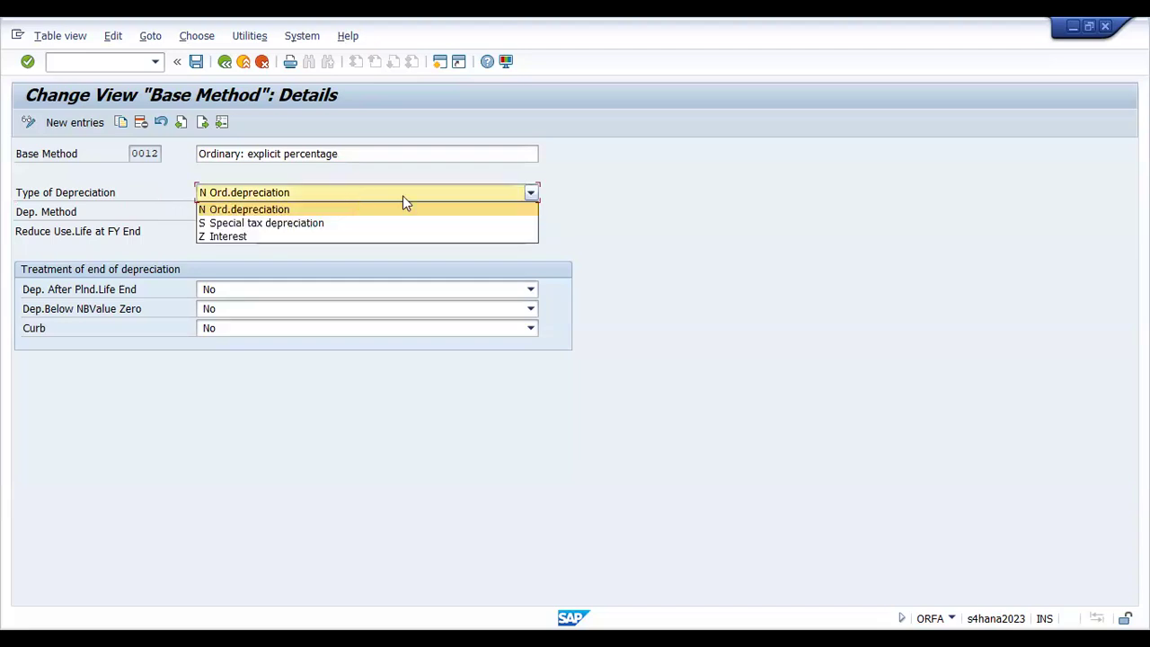
left_click(402, 203)
left_click(365, 212)
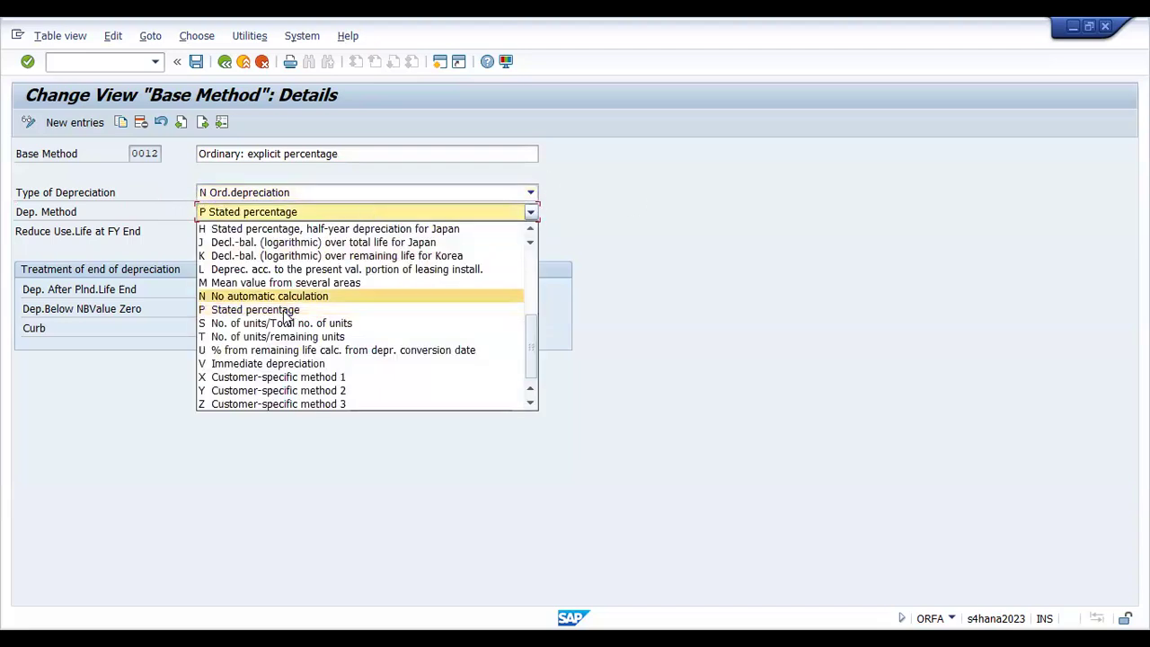
left_click(685, 265)
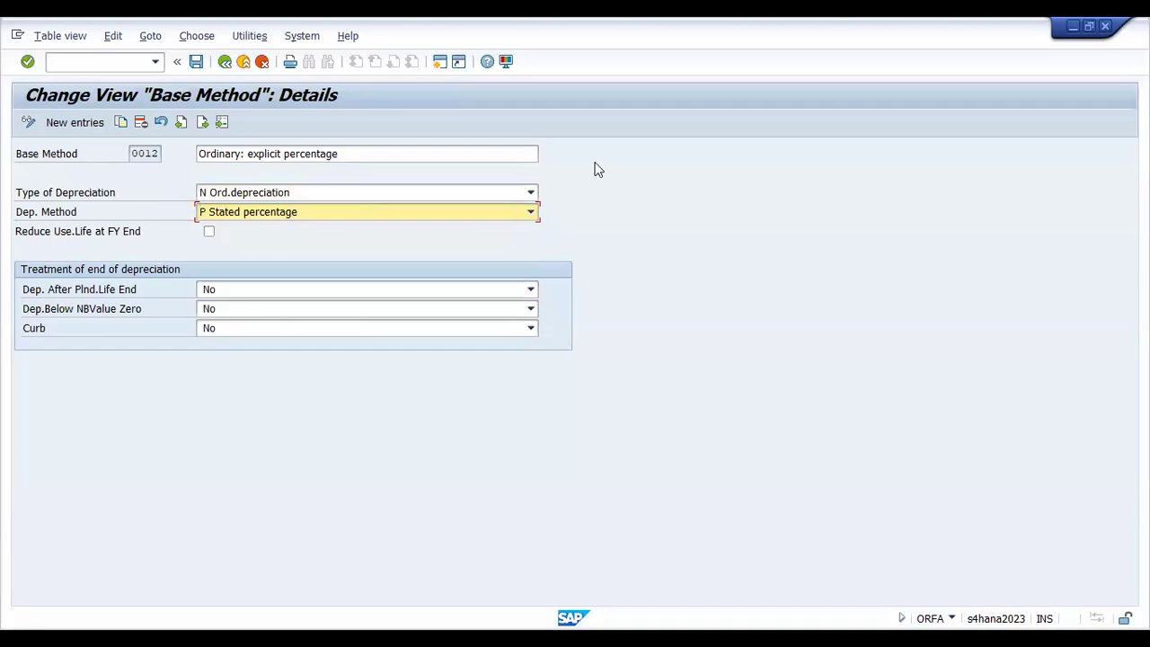
Return to the base method overview, review the 0012 entry's key and text, and go back to the IMG structure.
left_click(225, 63)
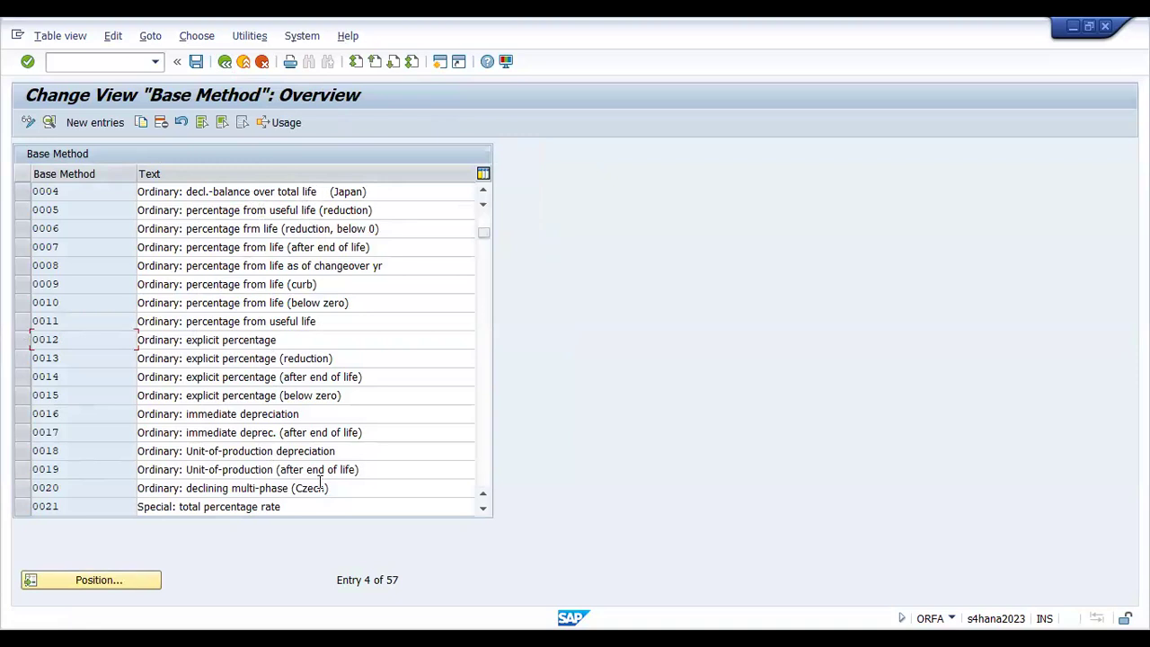
left_click_drag(286, 342, 123, 343)
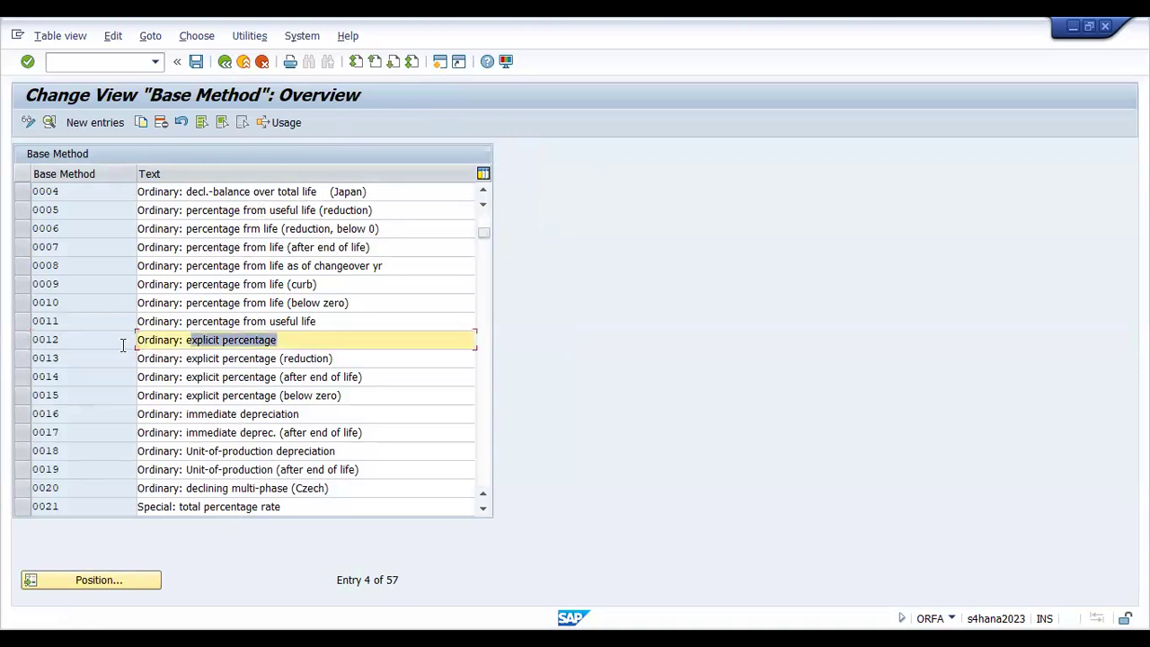
left_click(296, 341)
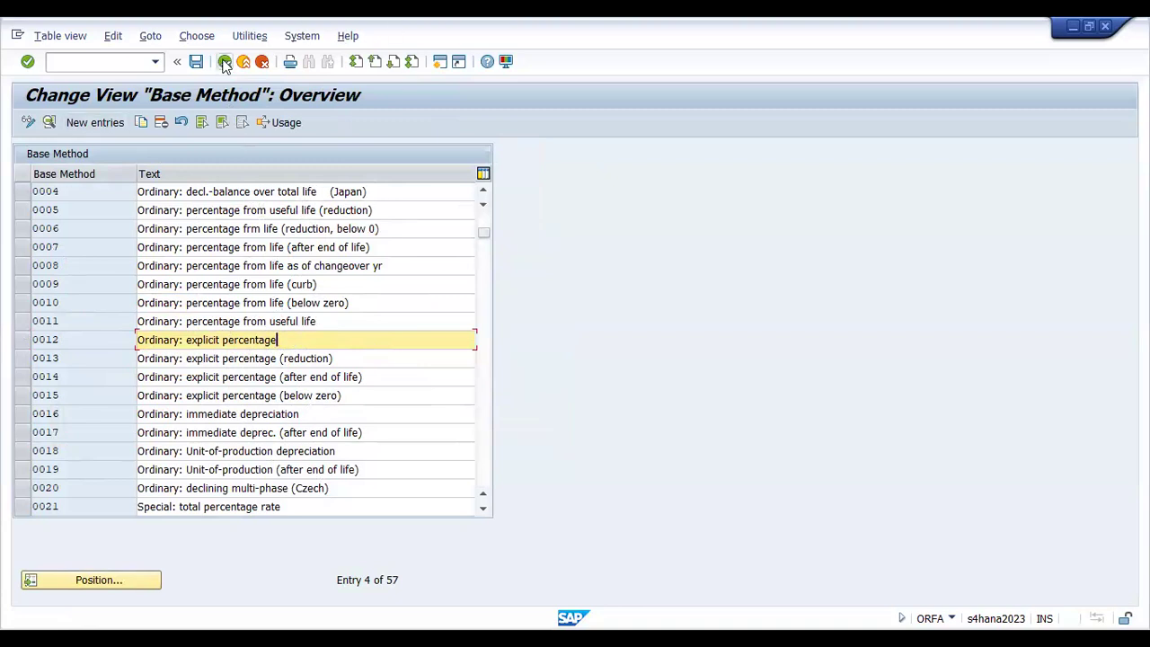
left_click_drag(78, 341, 10, 337)
left_click(95, 342)
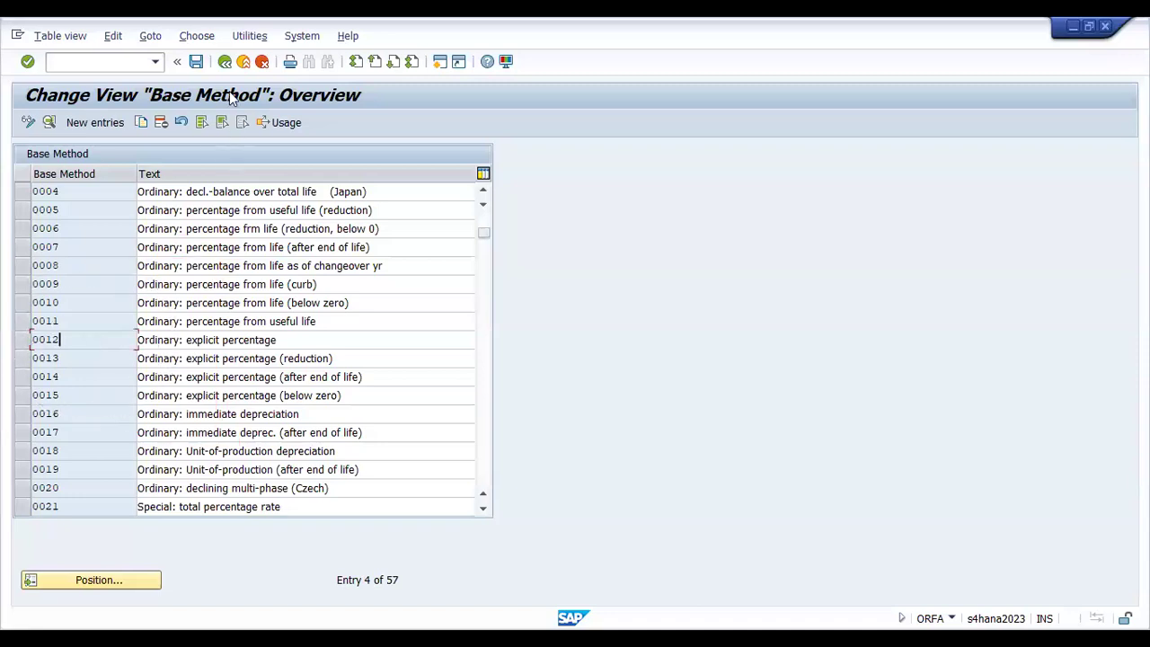
left_click(225, 61)
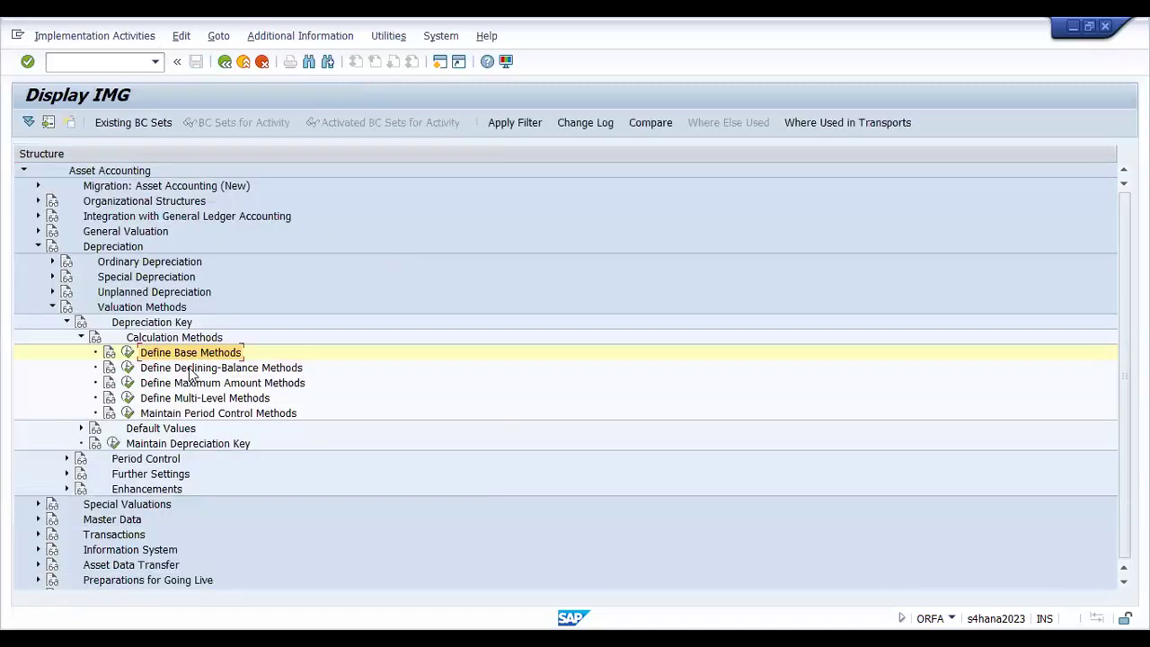
Open the Define Declining-Balance Methods activity with chart of depreciation AP25 as the work area.
left_click(191, 370)
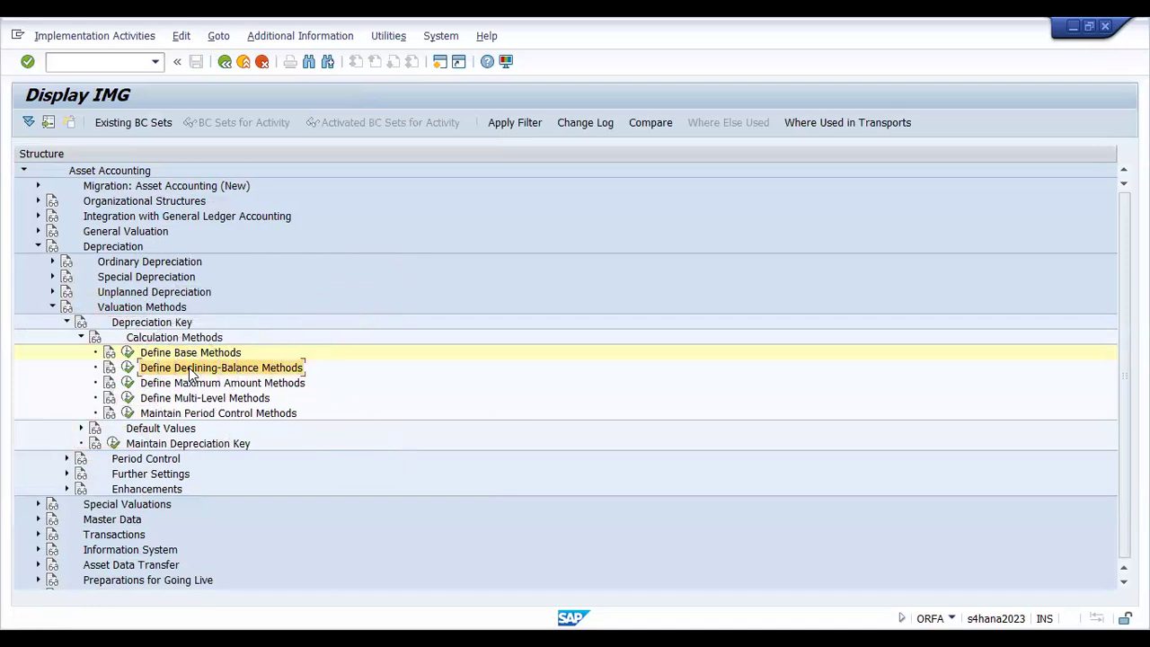
left_click(128, 368)
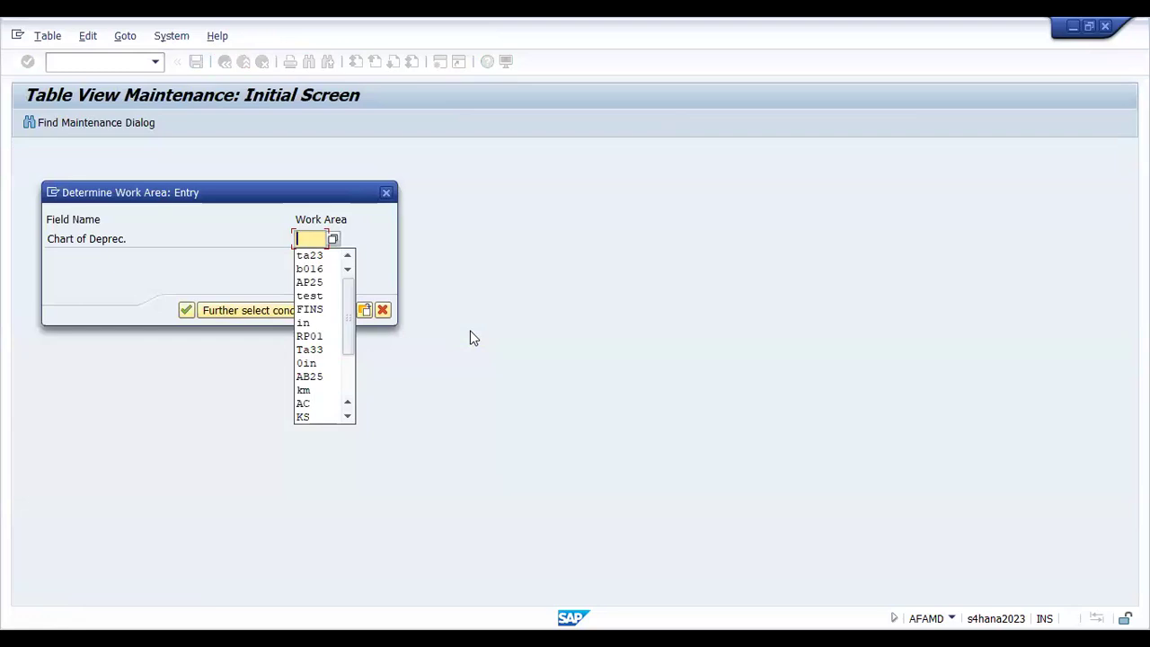
type("AP25")
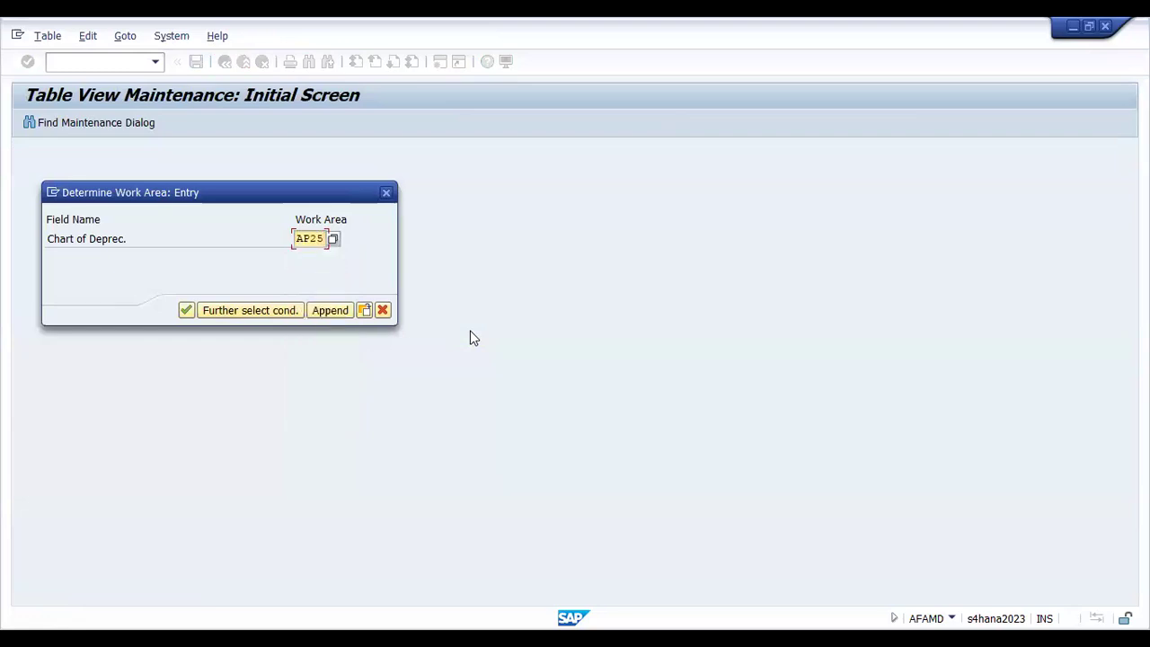
key("Return")
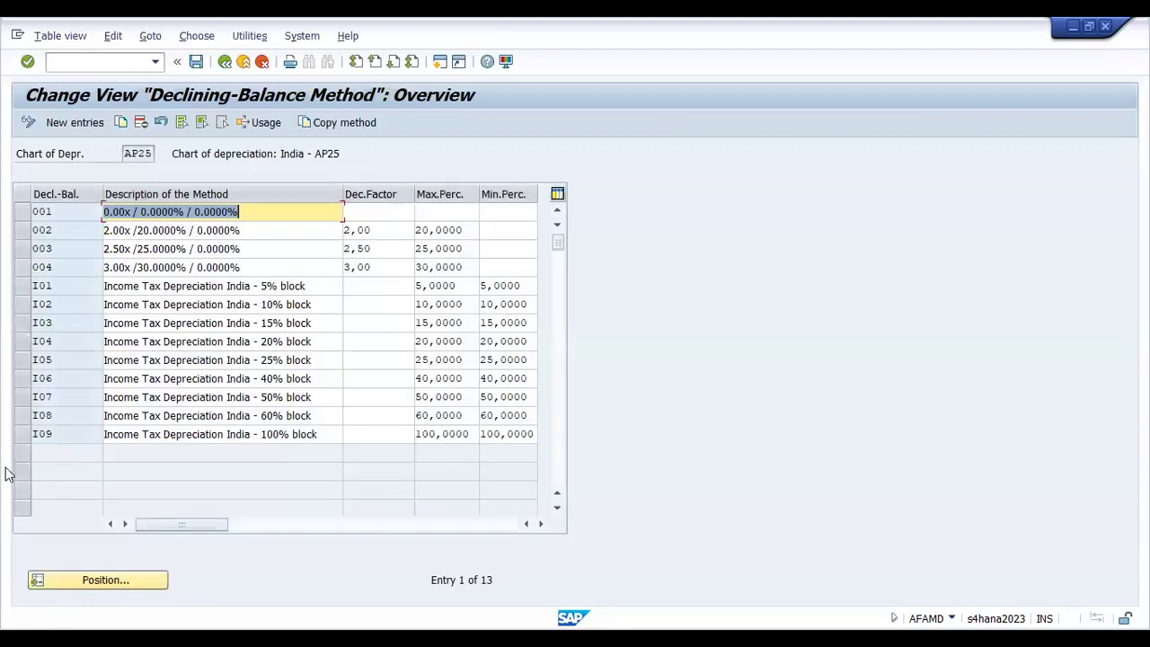
Examine the maximum percentages of declining-balance methods 001 to 003 and I01, and return to the IMG structure.
left_click(56, 209)
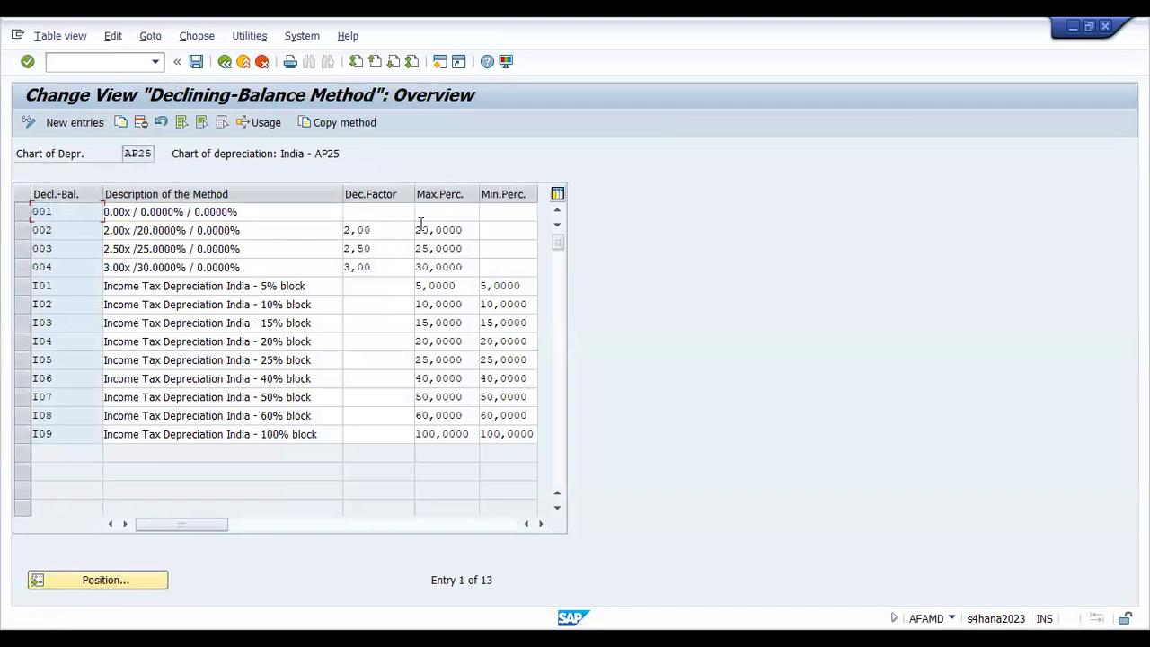
key("Down")
left_click(475, 229)
left_click(45, 248)
left_click(469, 249)
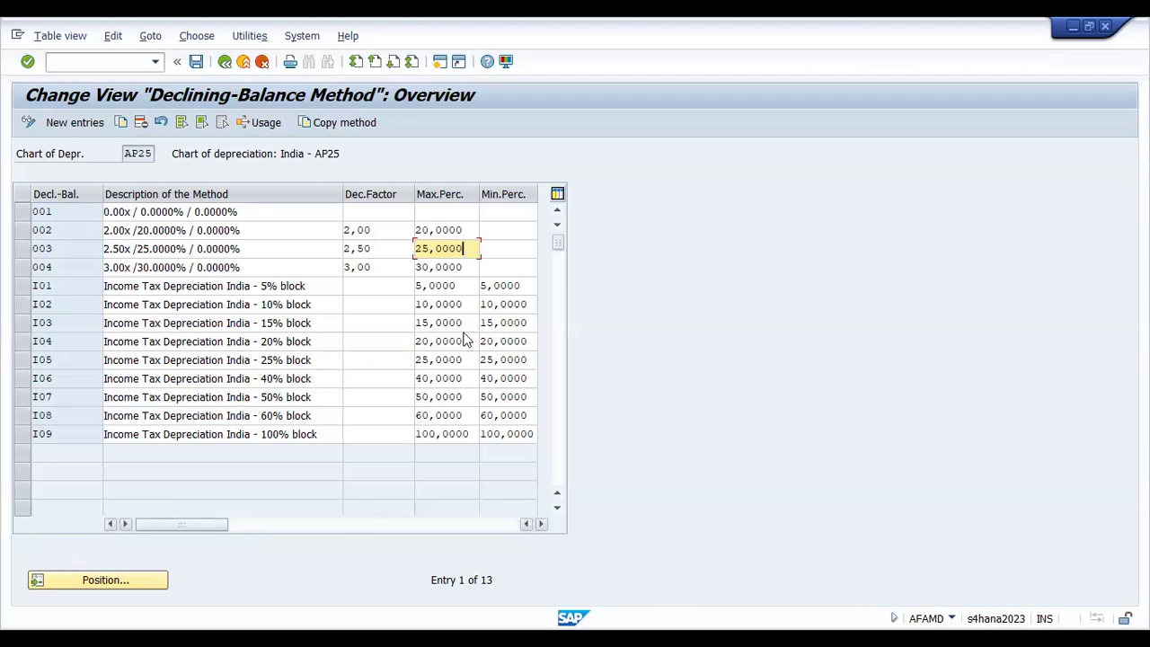
left_click(458, 286)
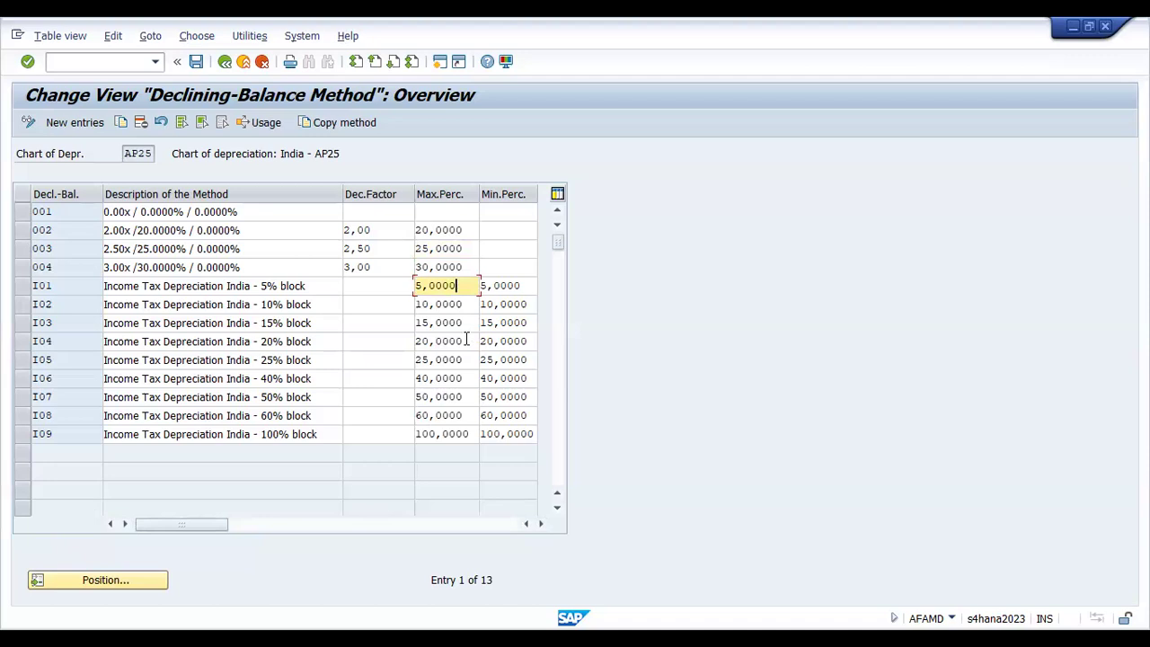
left_click(226, 62)
Pass over Define Maximum Amount Methods and open the Define Multi-Level Methods activity.
left_click(189, 385)
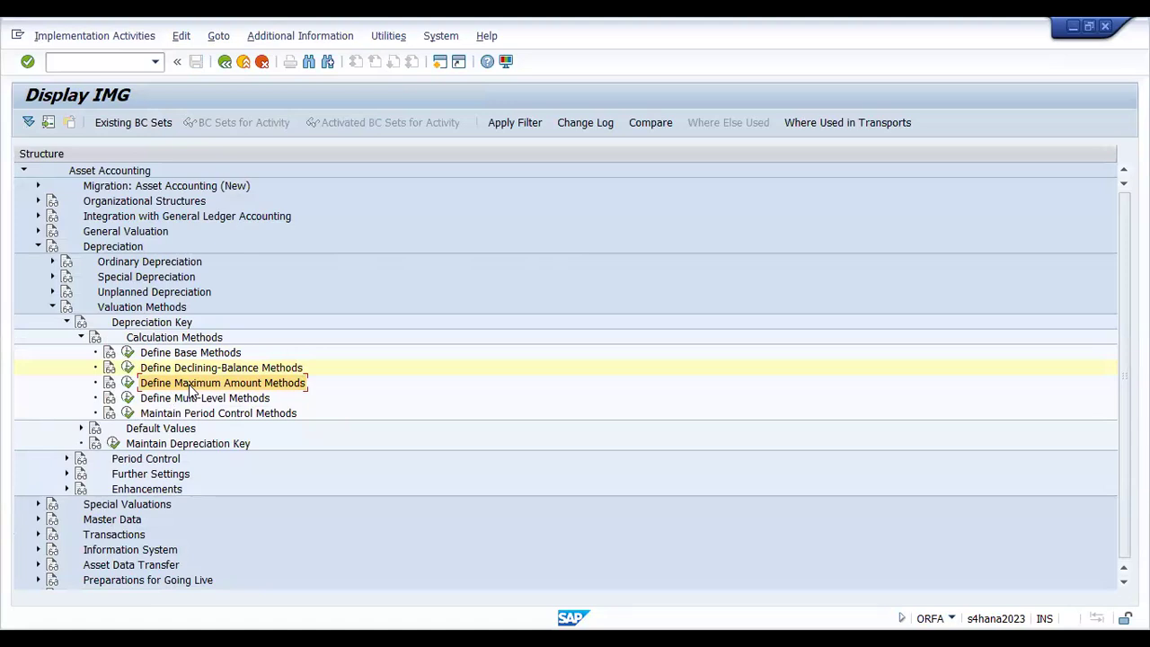
left_click(175, 400)
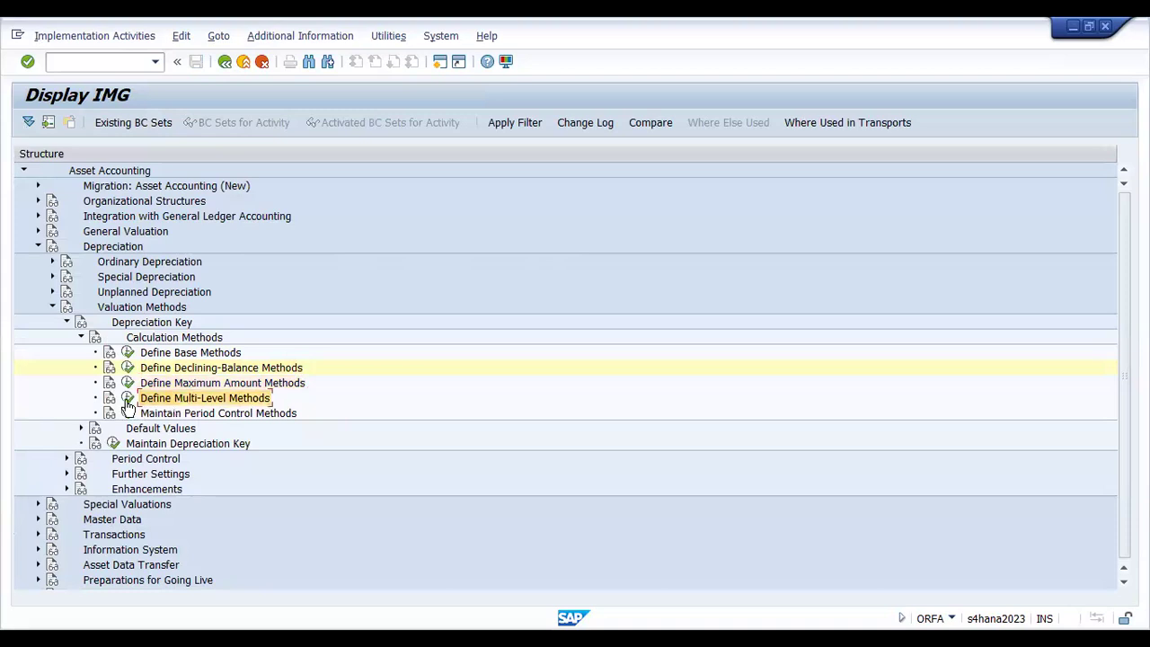
left_click(126, 400)
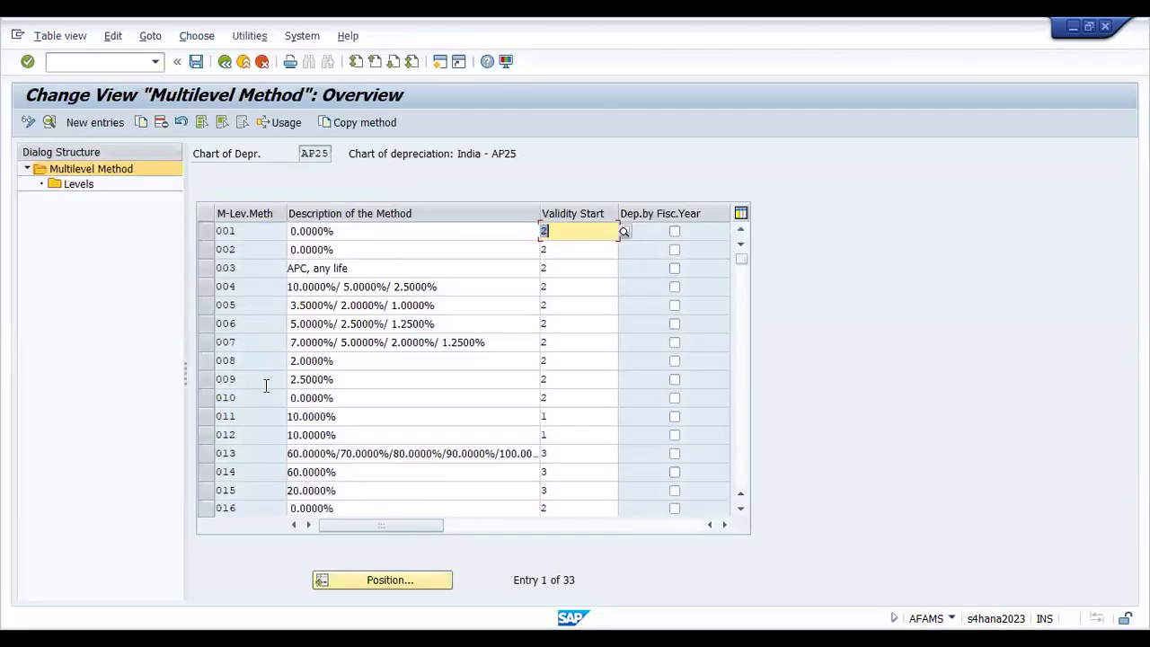
Look through the multilevel methods for chart of depreciation AP25 and open the details of method 012.
left_click(250, 286)
left_click(250, 355)
left_click(253, 432)
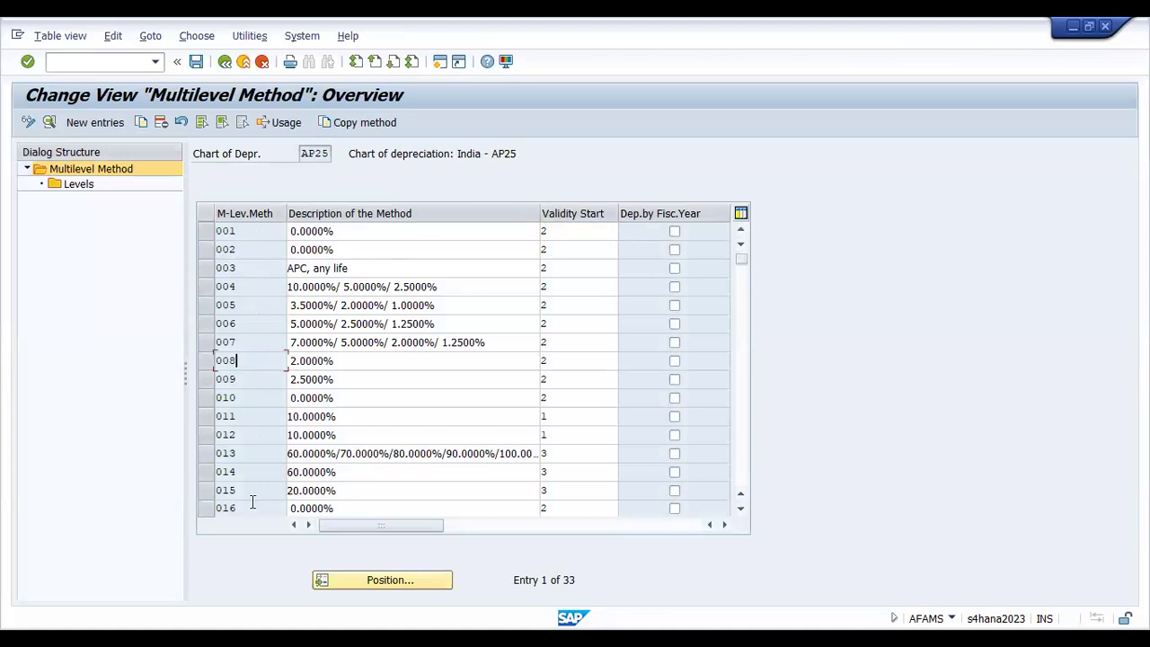
double_click(256, 434)
left_click(261, 432)
double_click(256, 435)
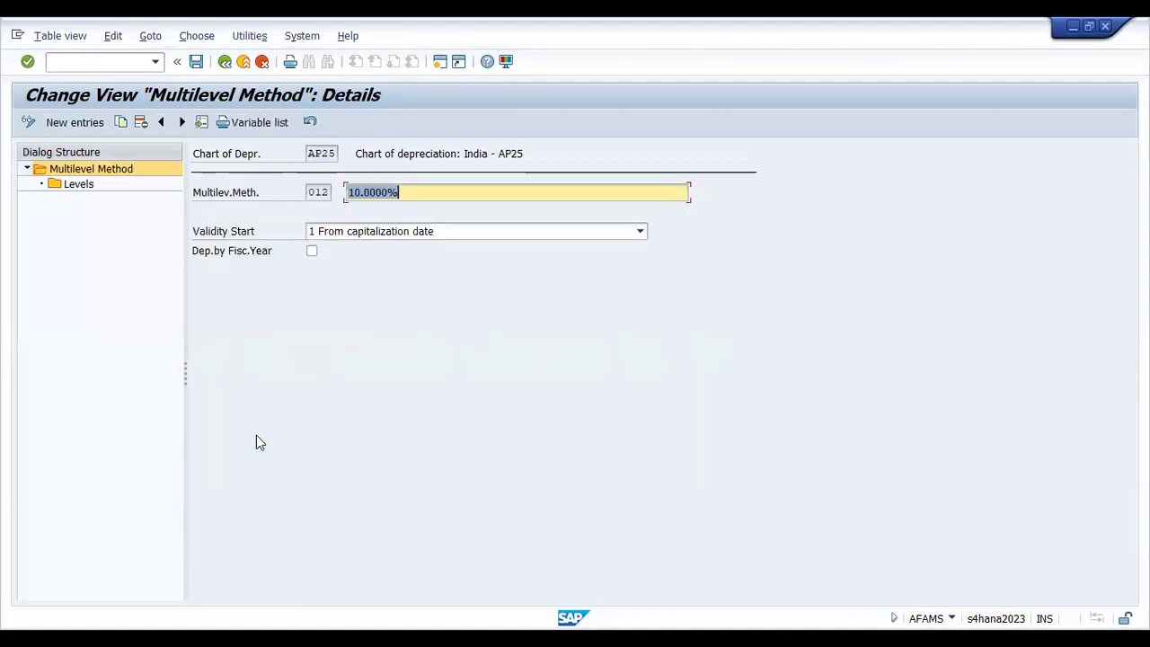
Open the levels of multilevel method 012 and examine the depreciation percentage of its only entry.
double_click(90, 186)
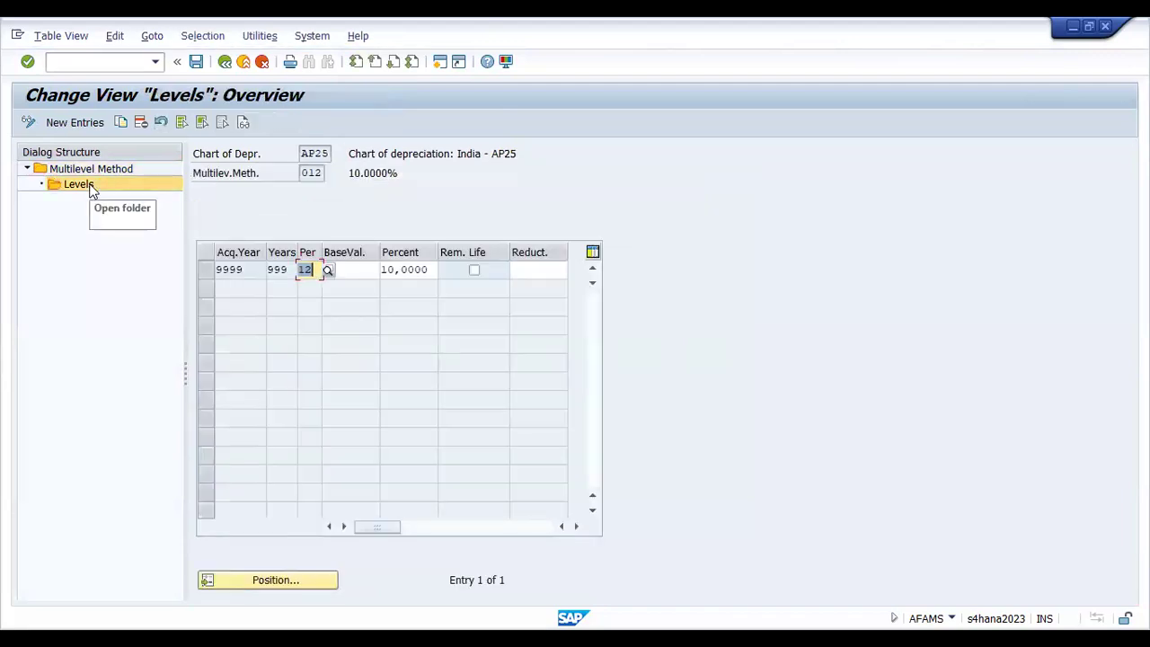
left_click(428, 270)
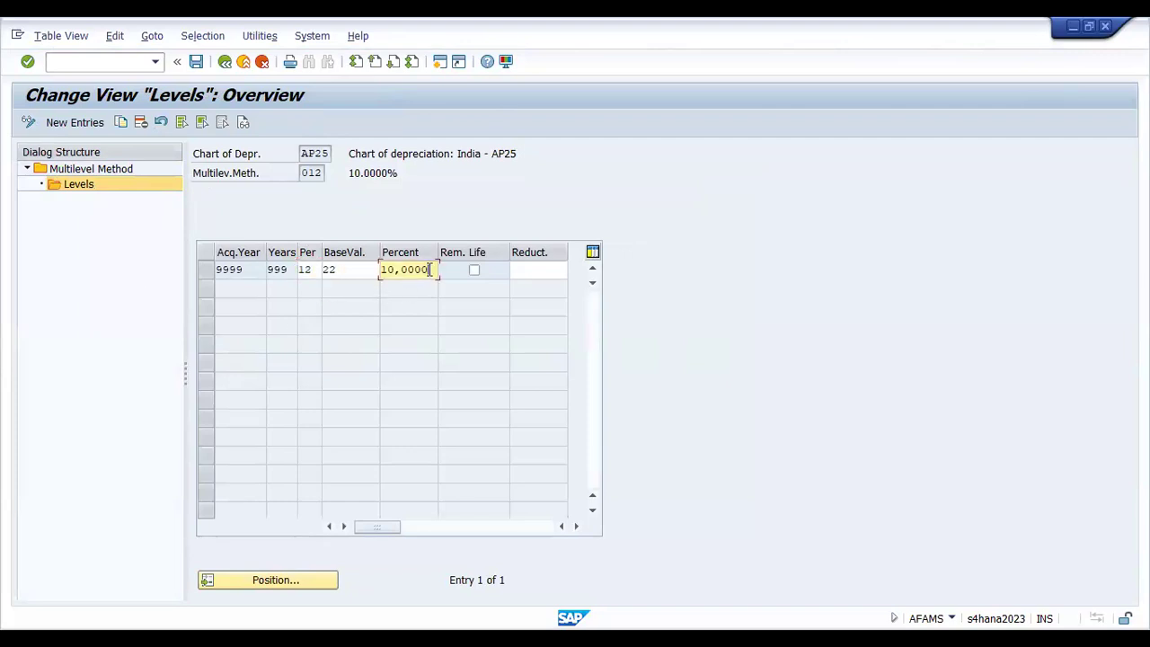
left_click_drag(430, 270, 375, 269)
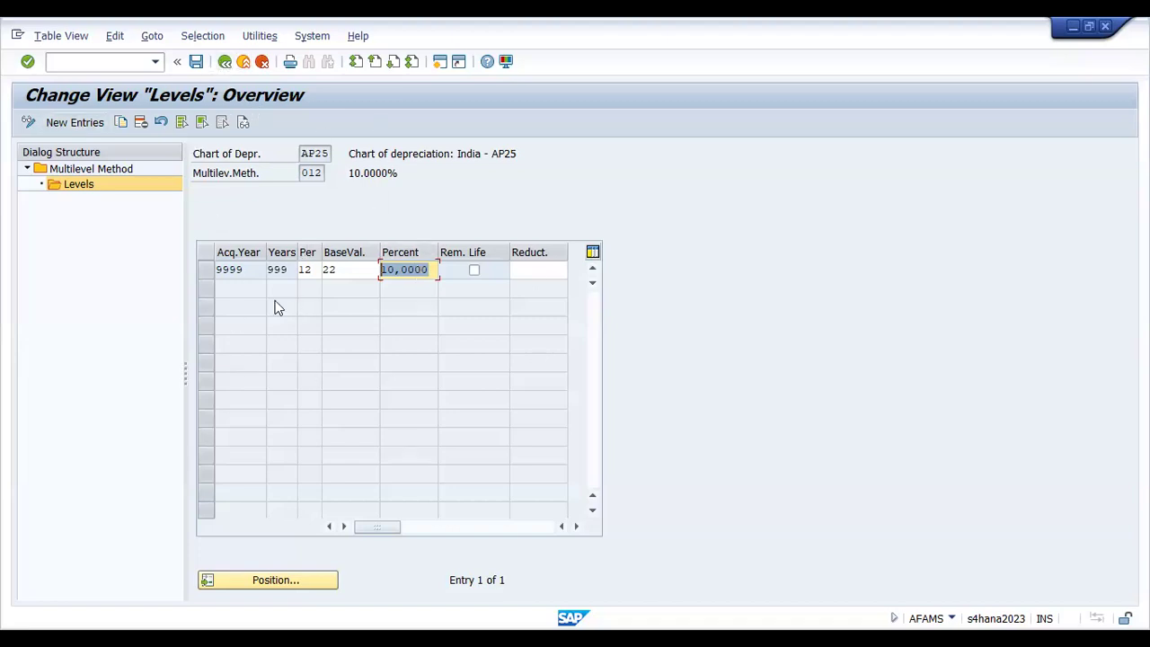
Set the base value of method 012's level to 01 (Acquisition value) and save it to the proposed customizing request.
left_click(347, 269)
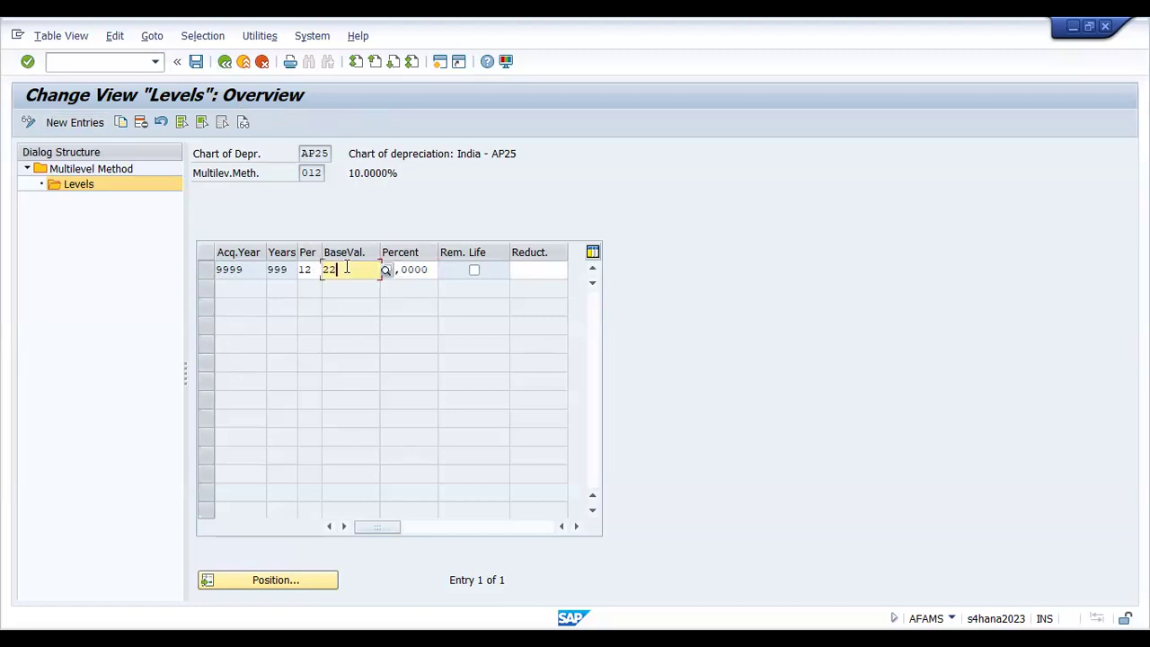
key("ctrl")
left_click(385, 270)
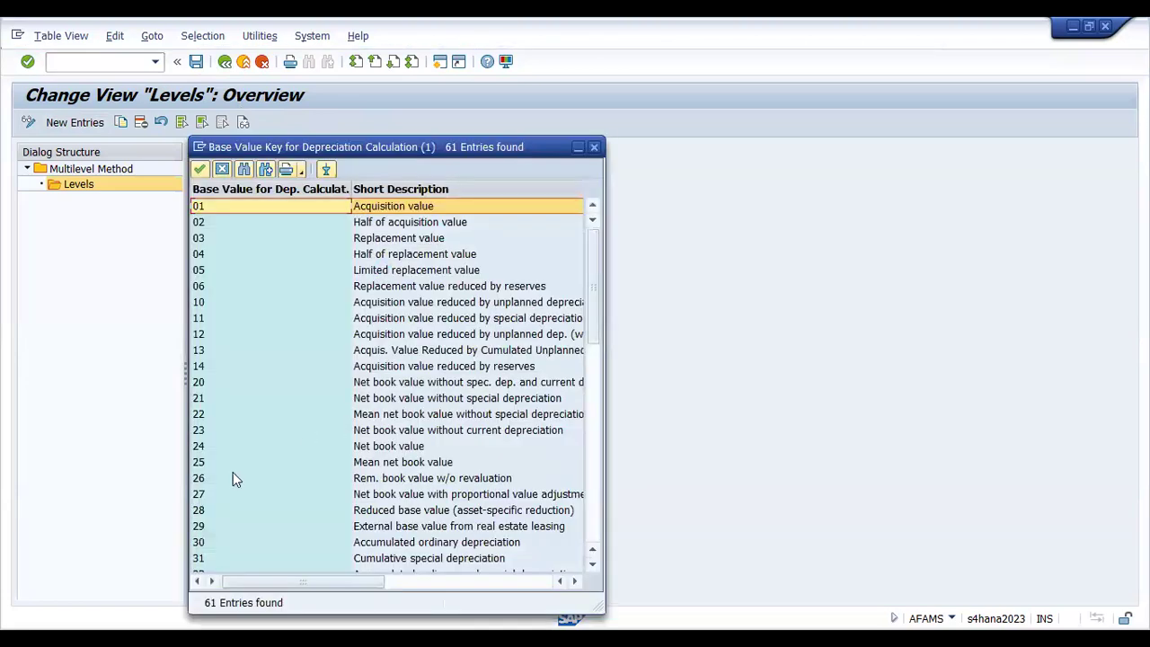
left_click(404, 417)
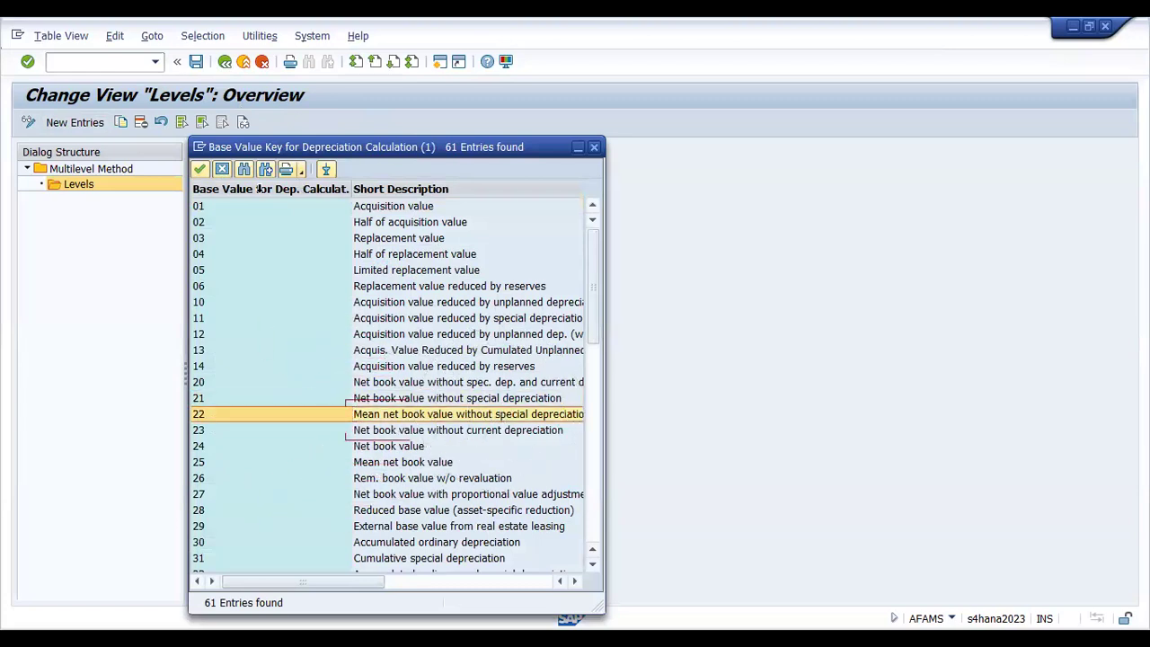
left_click(206, 205)
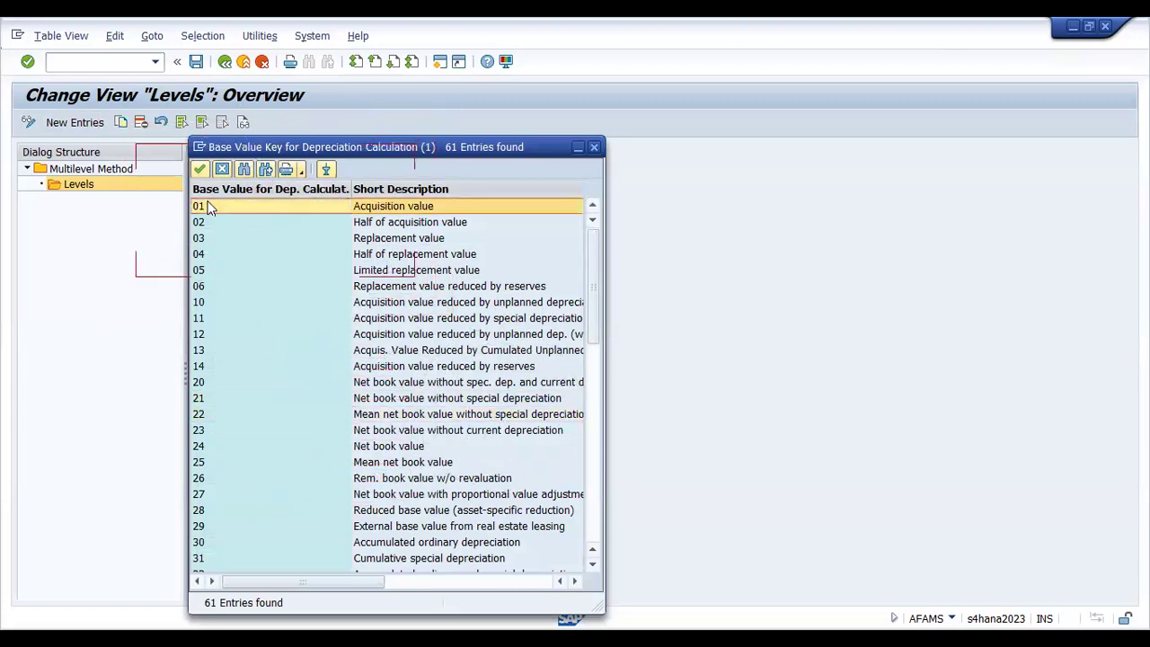
double_click(208, 206)
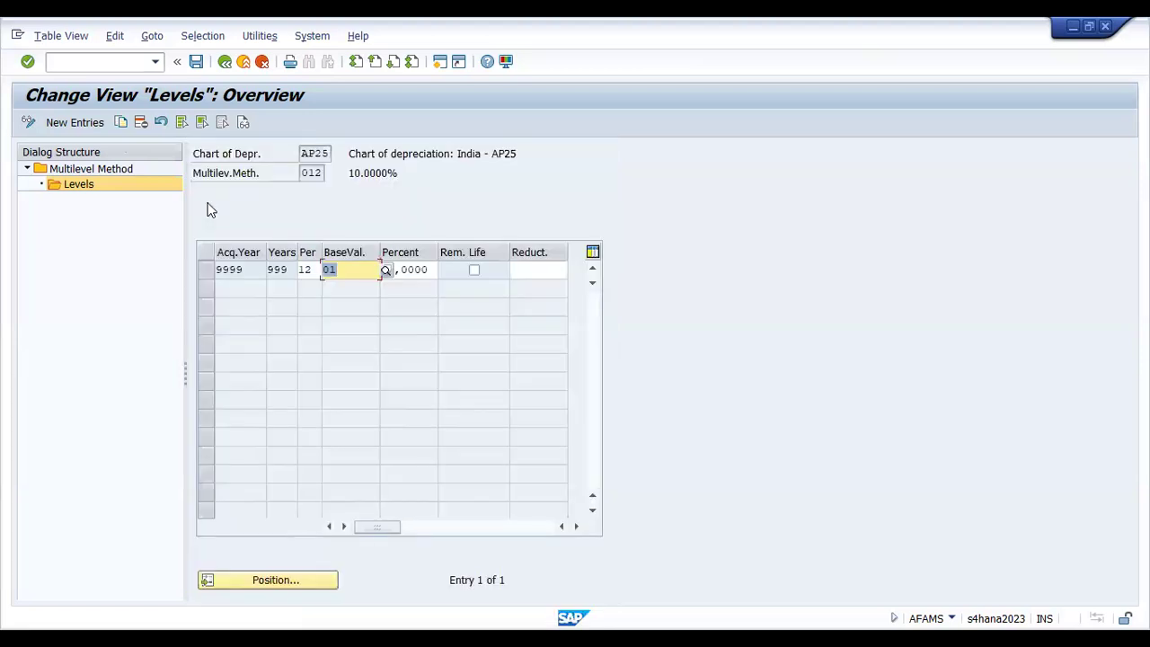
left_click(196, 61)
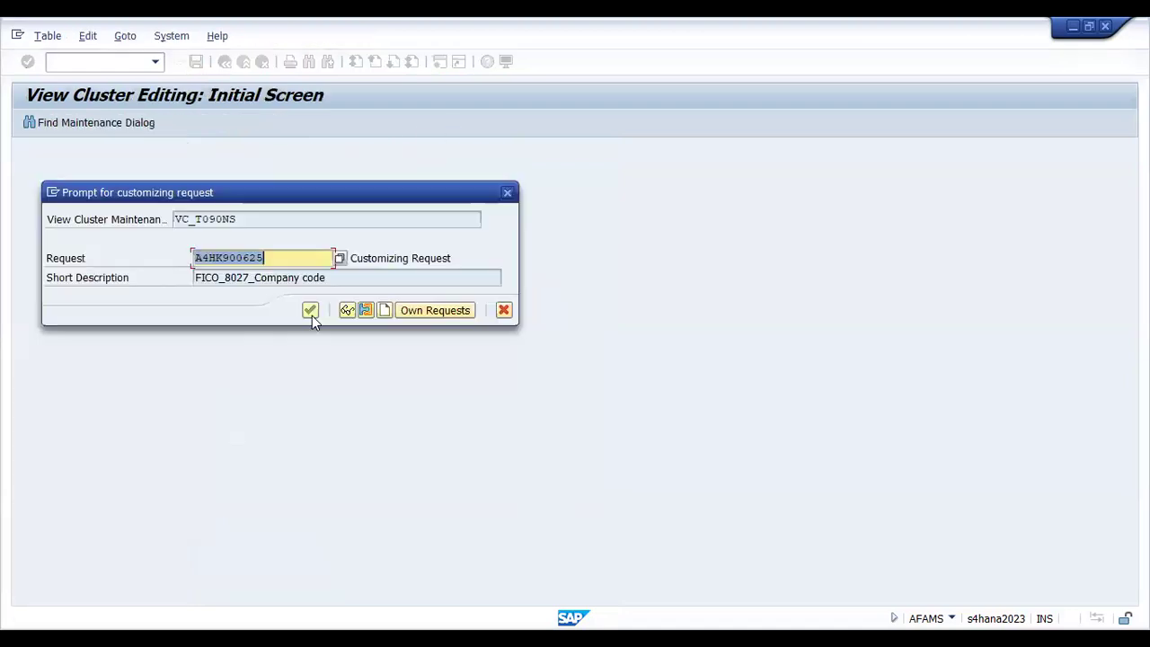
left_click(310, 310)
Leave the levels of method 012 and return through the multilevel methods overview to the IMG structure.
left_click(225, 61)
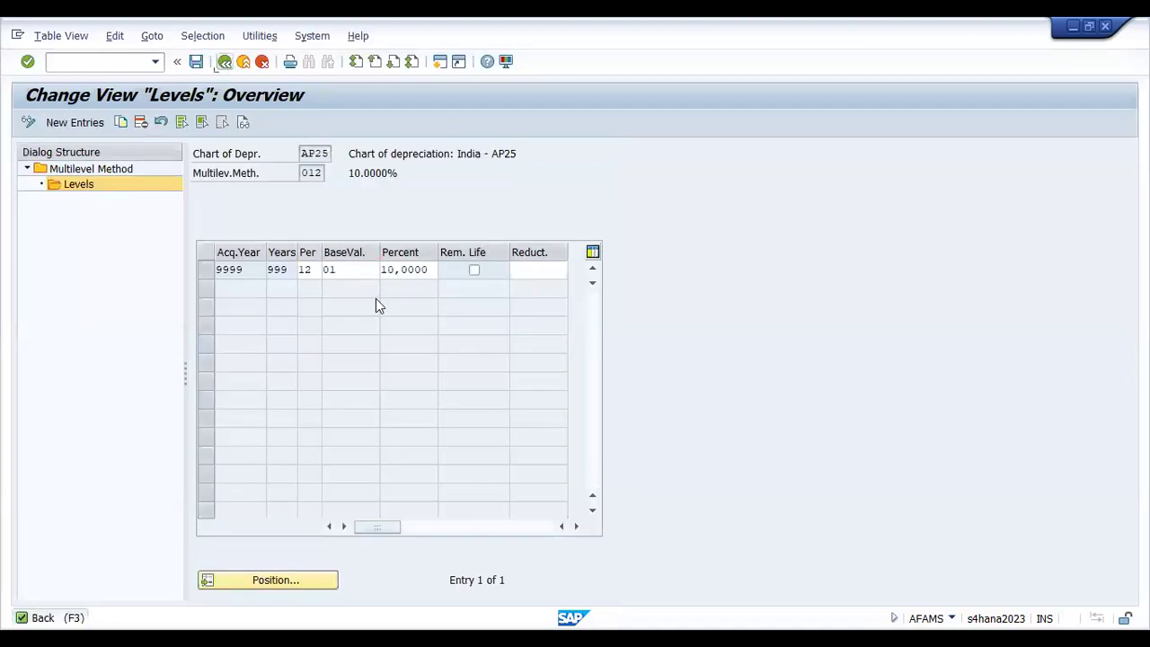
left_click(225, 61)
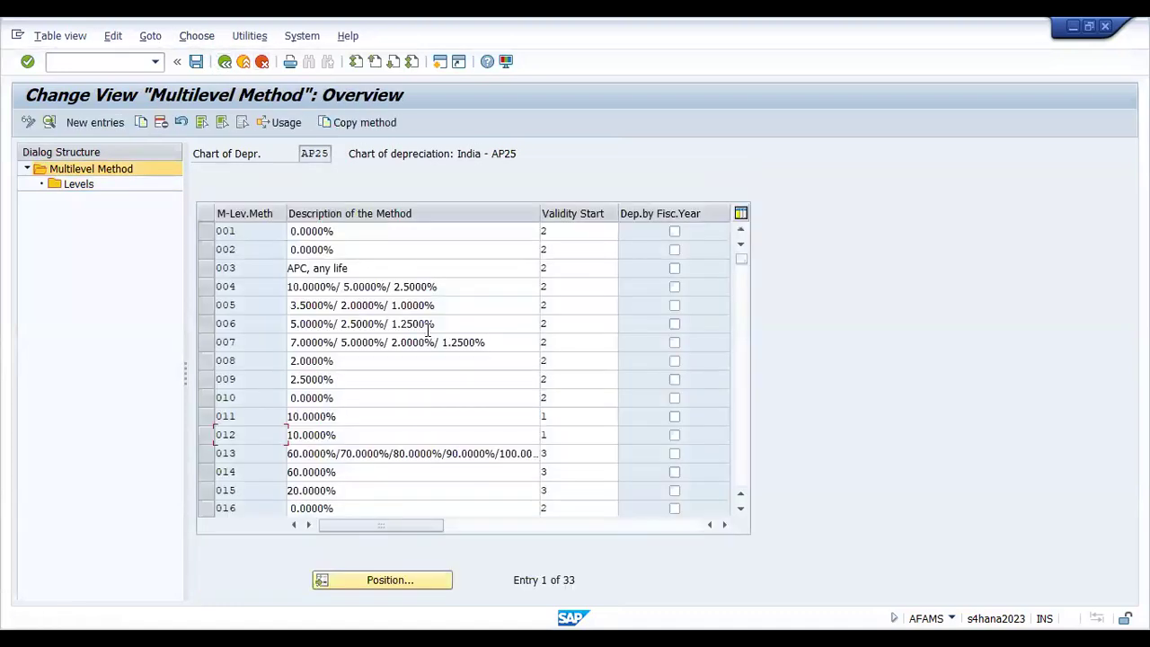
left_click_drag(255, 433, 197, 434)
left_click(259, 431)
left_click(297, 216)
key("F3")
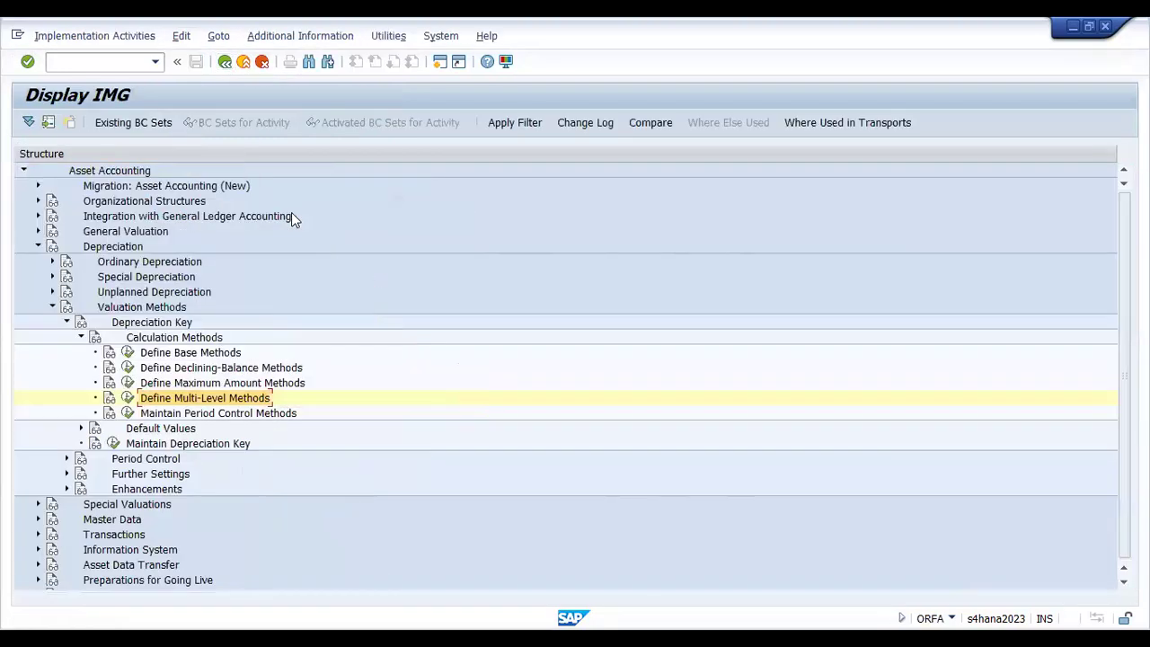
Open the Maintain Period Control Methods activity with chart of depreciation AP25 as the work area.
left_click(189, 415)
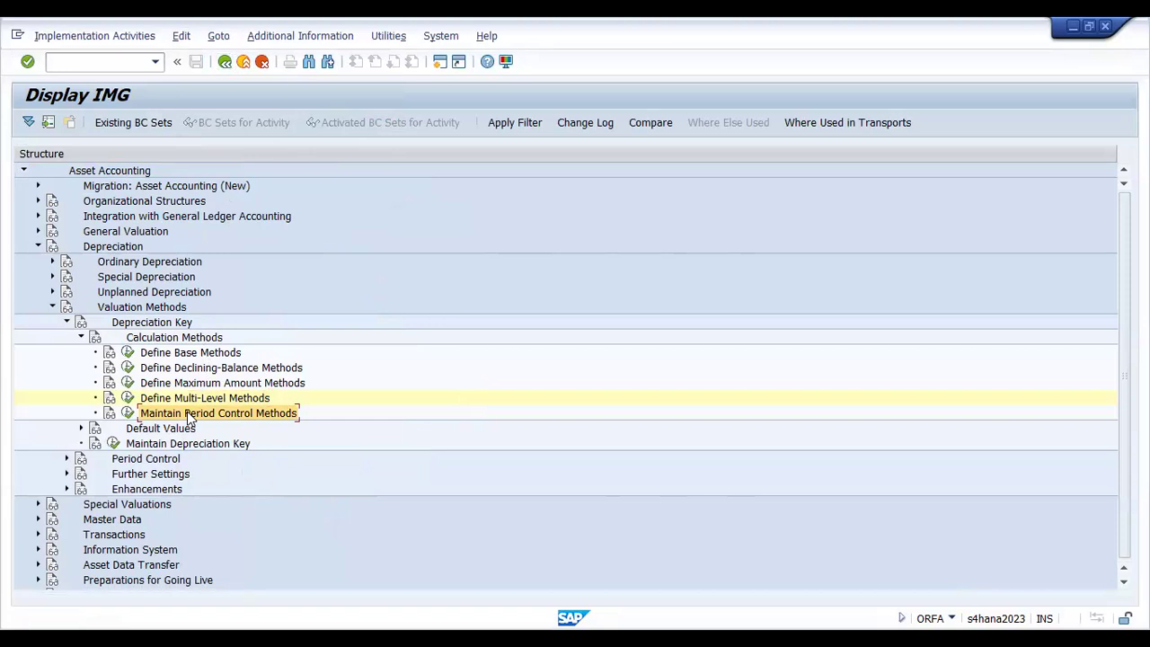
left_click(128, 414)
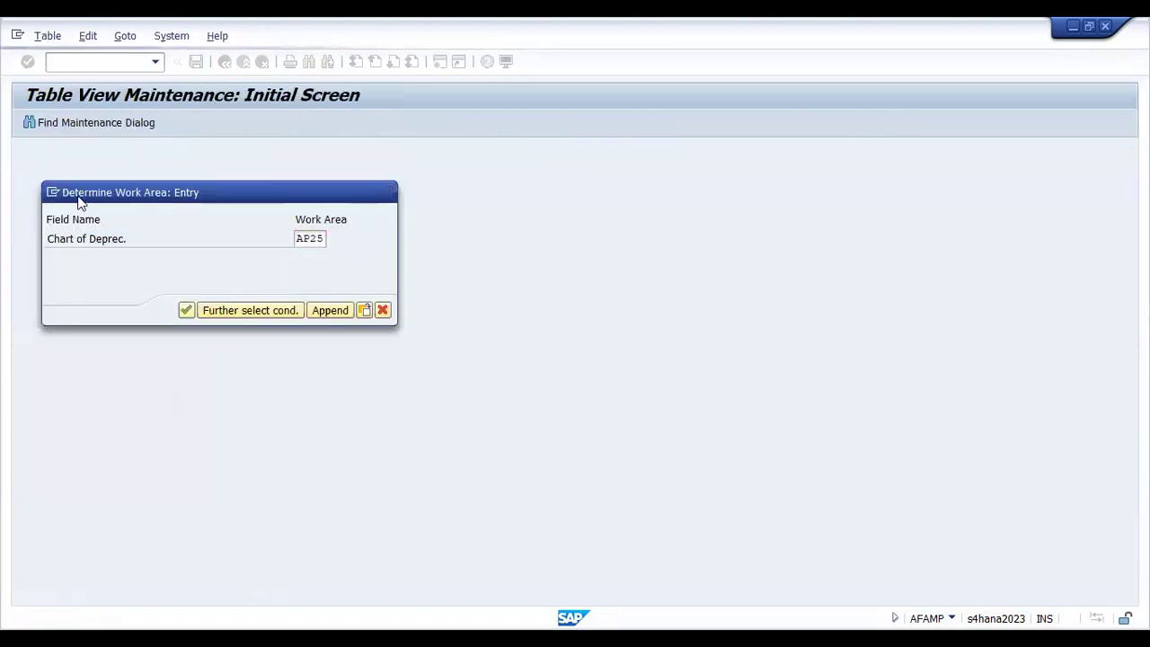
key("Return")
Examine period control methods 001 to 005, checking the acquisition and subsequent acquisition controls of method 001.
left_click(58, 249)
left_click(61, 287)
left_click(60, 322)
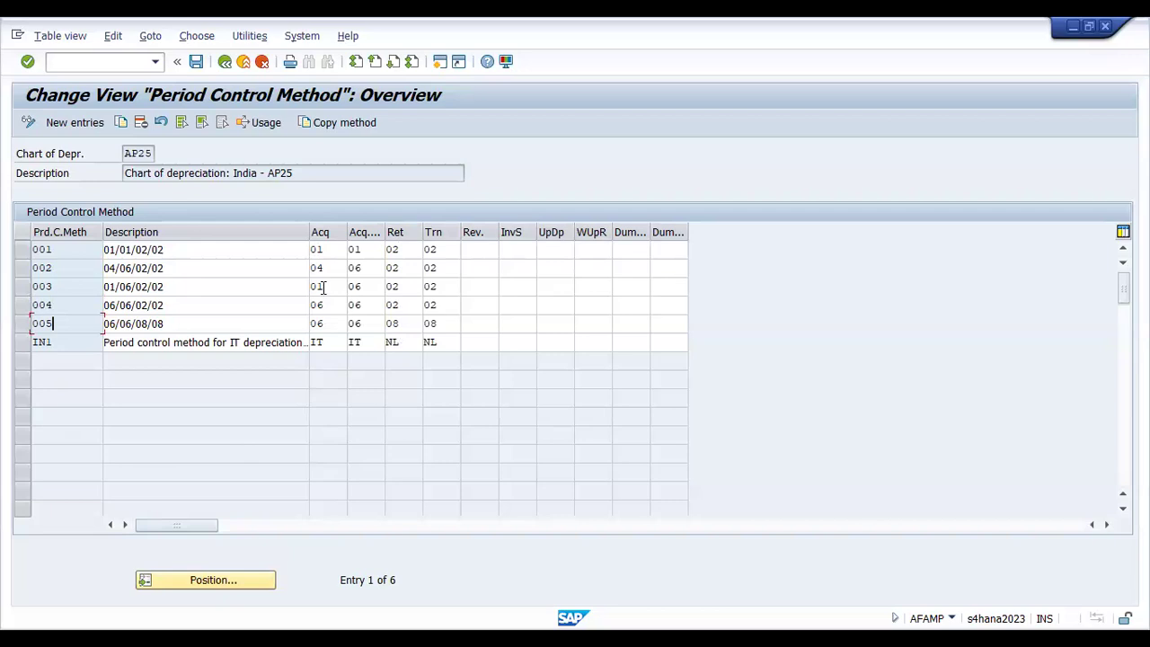
left_click(324, 250)
left_click(363, 249)
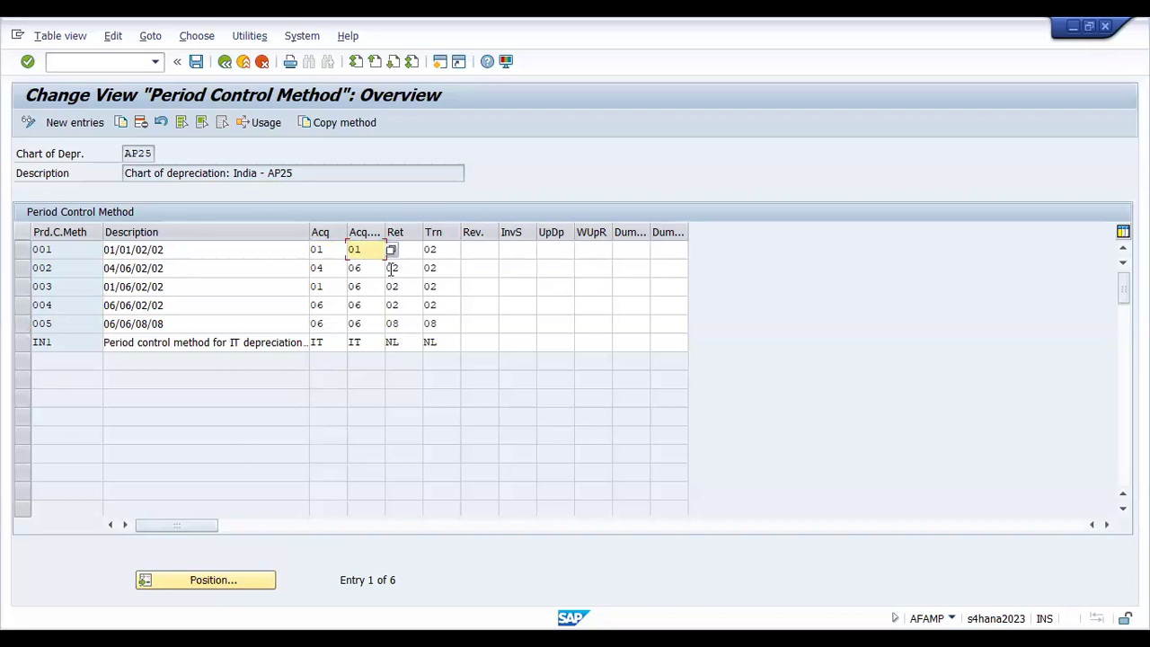
double_click(85, 250)
left_click(81, 252)
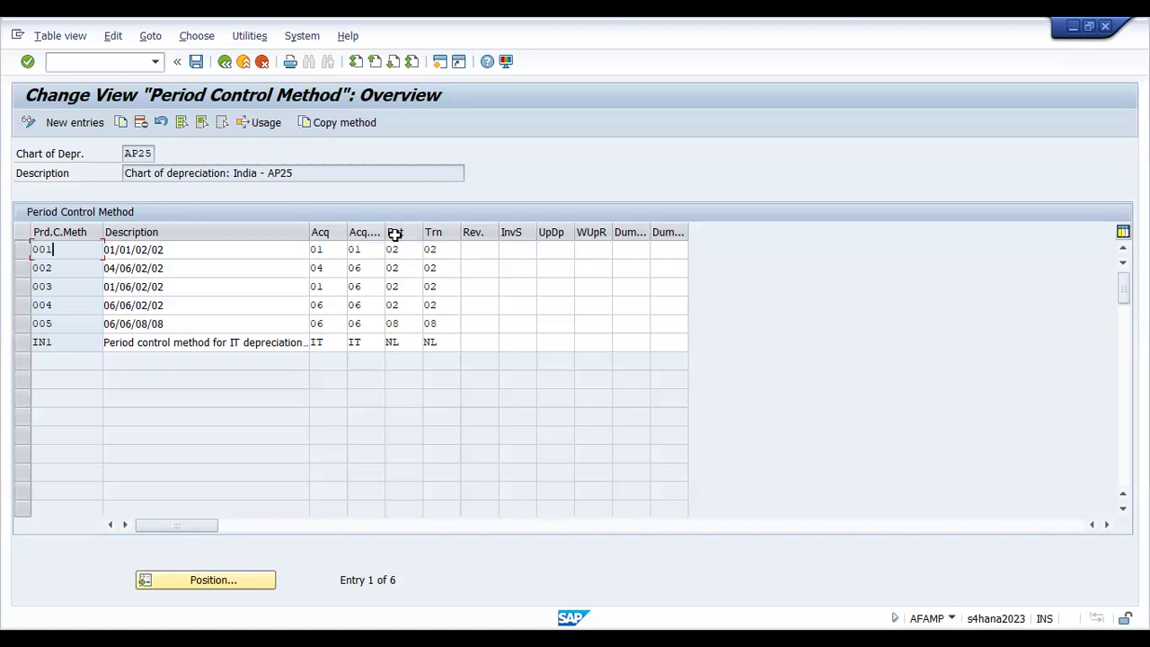
left_click(337, 251)
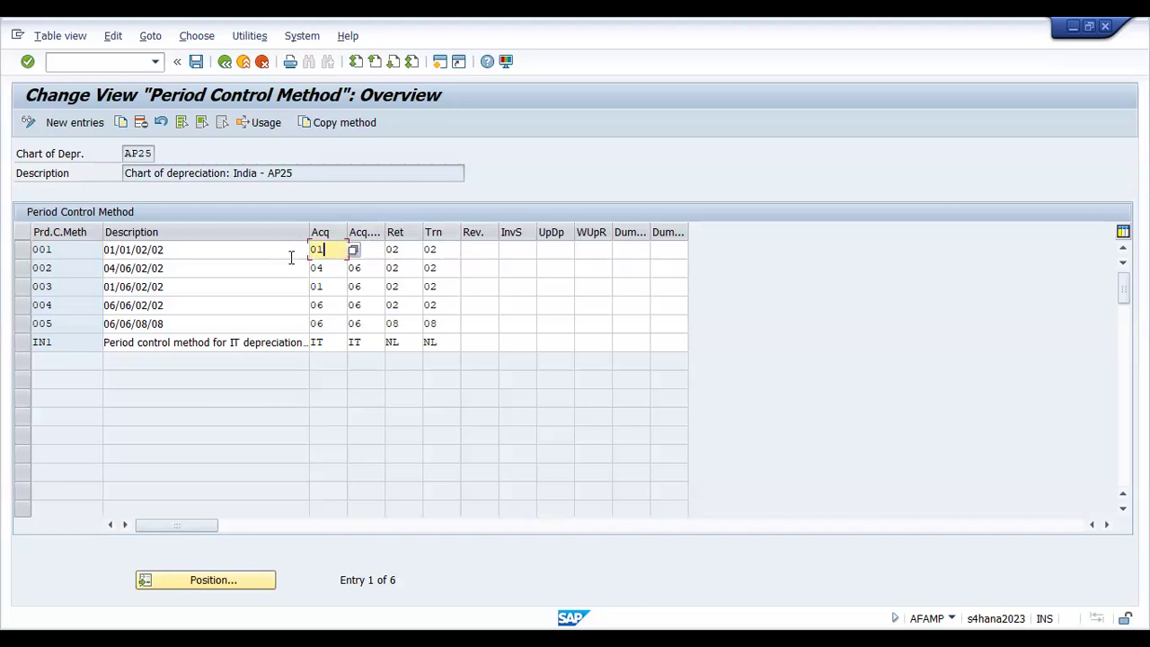
Review the possible acquisition period controls for method 001, close the list without choosing one, and return to the IMG structure.
left_click(354, 250)
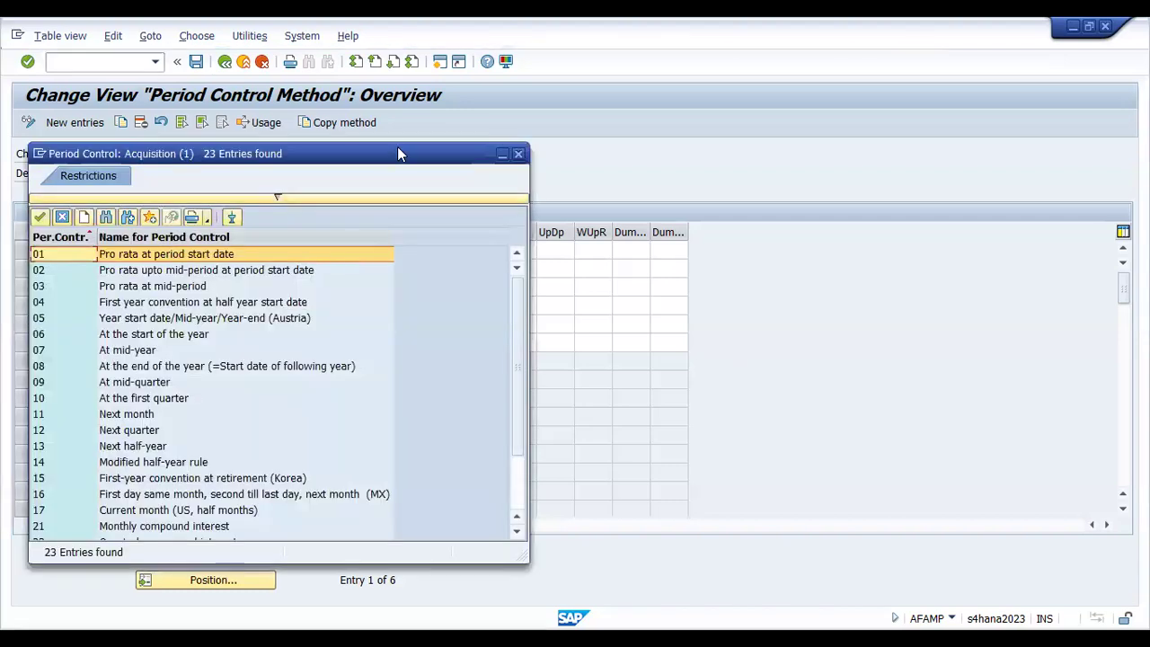
left_click_drag(397, 145, 996, 102)
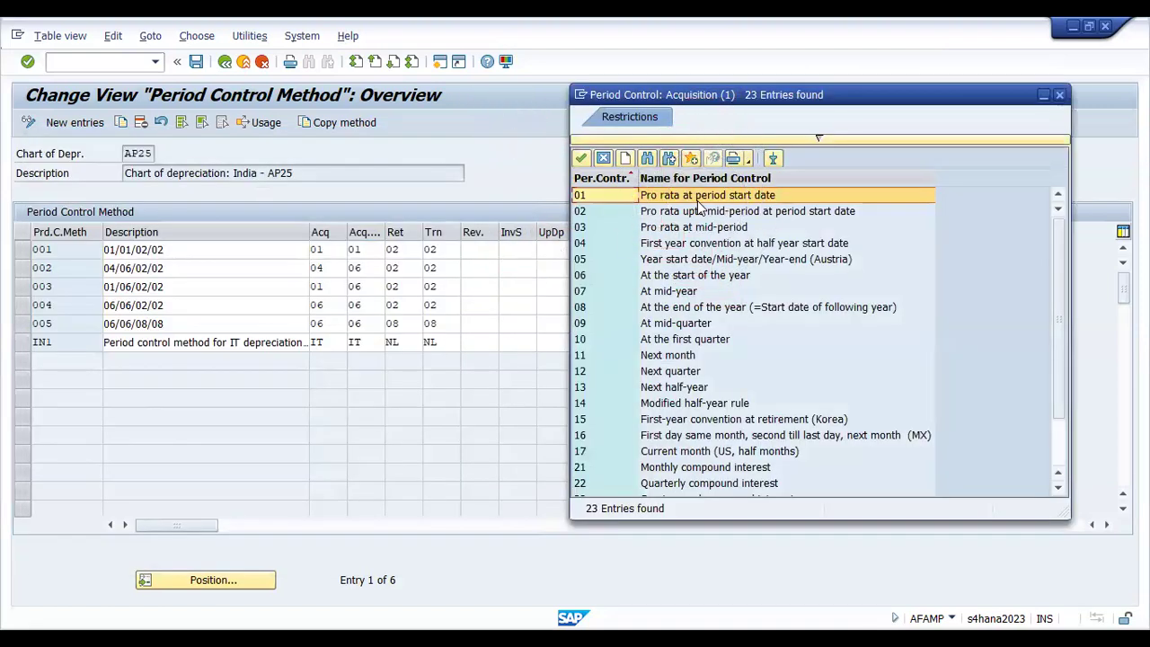
left_click(673, 214)
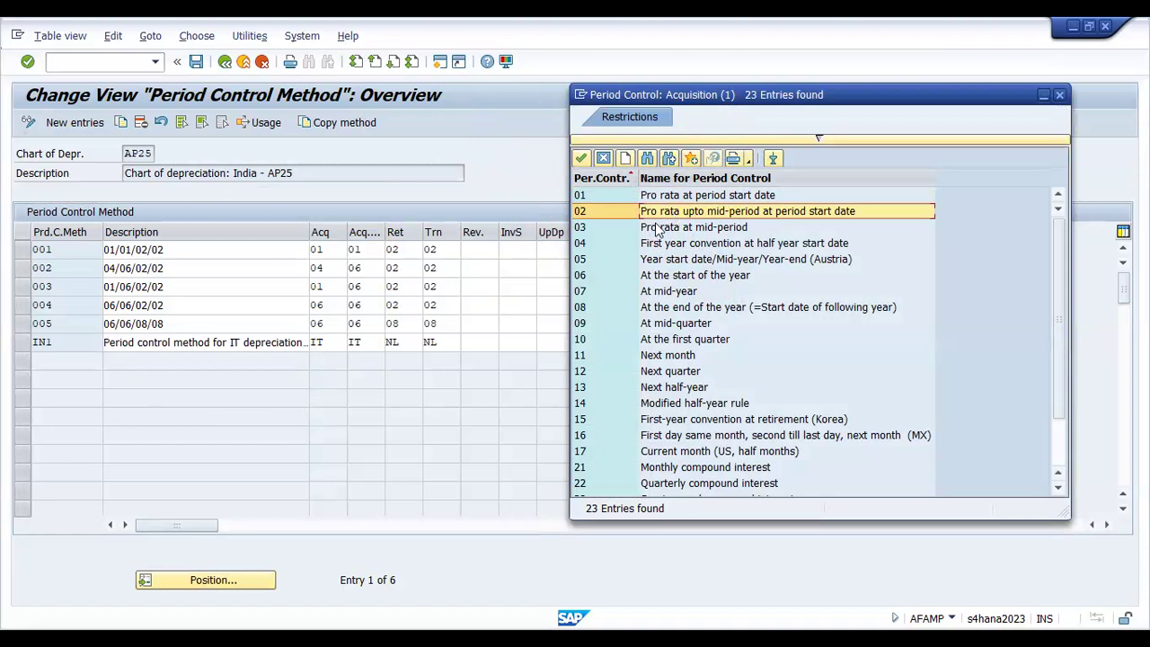
left_click(663, 355)
left_click(675, 325)
left_click(675, 341)
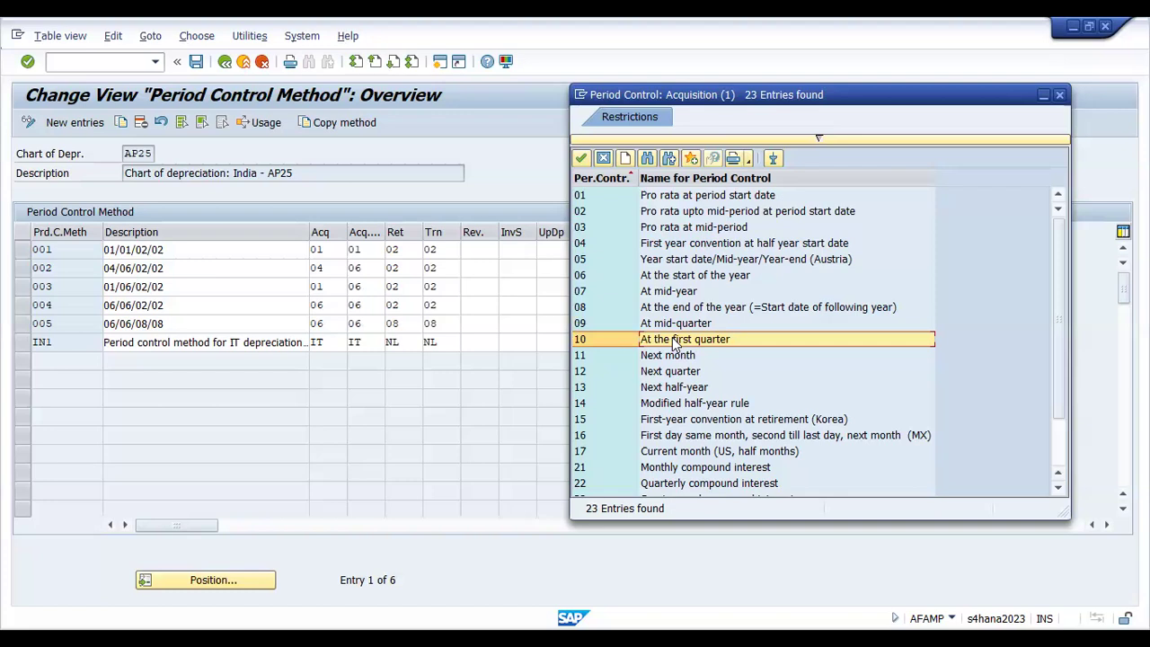
left_click(1059, 95)
left_click(225, 62)
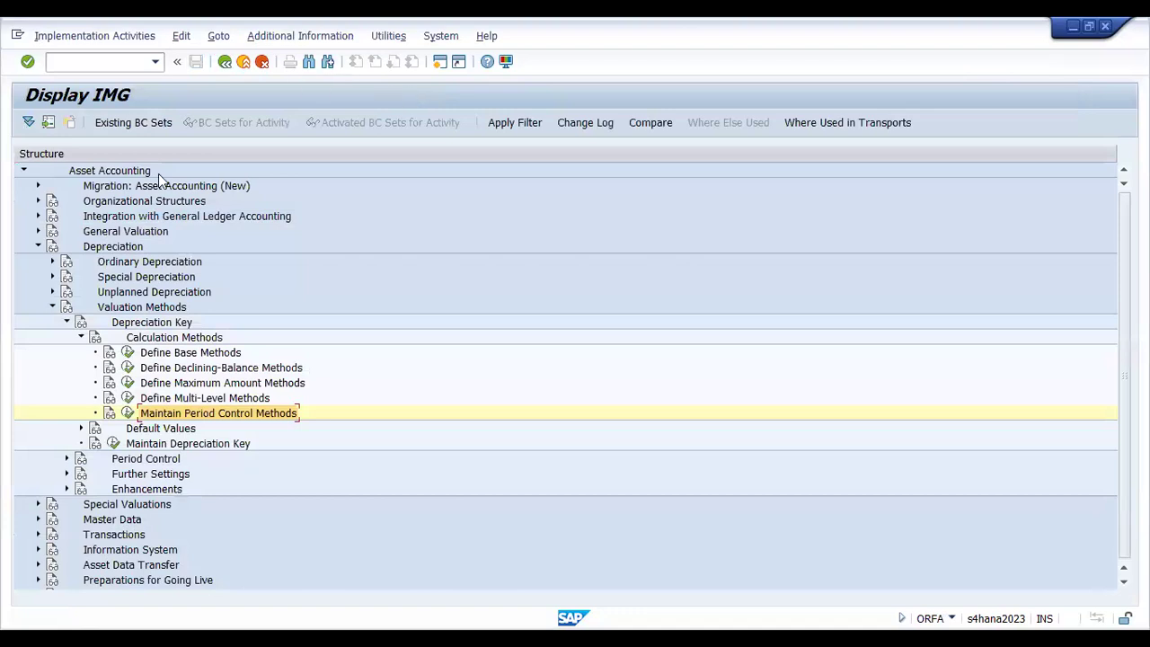
Display the IMG activity keys beside the structure entries and widen the Additional Information column.
scroll(175, 359, "down", 1)
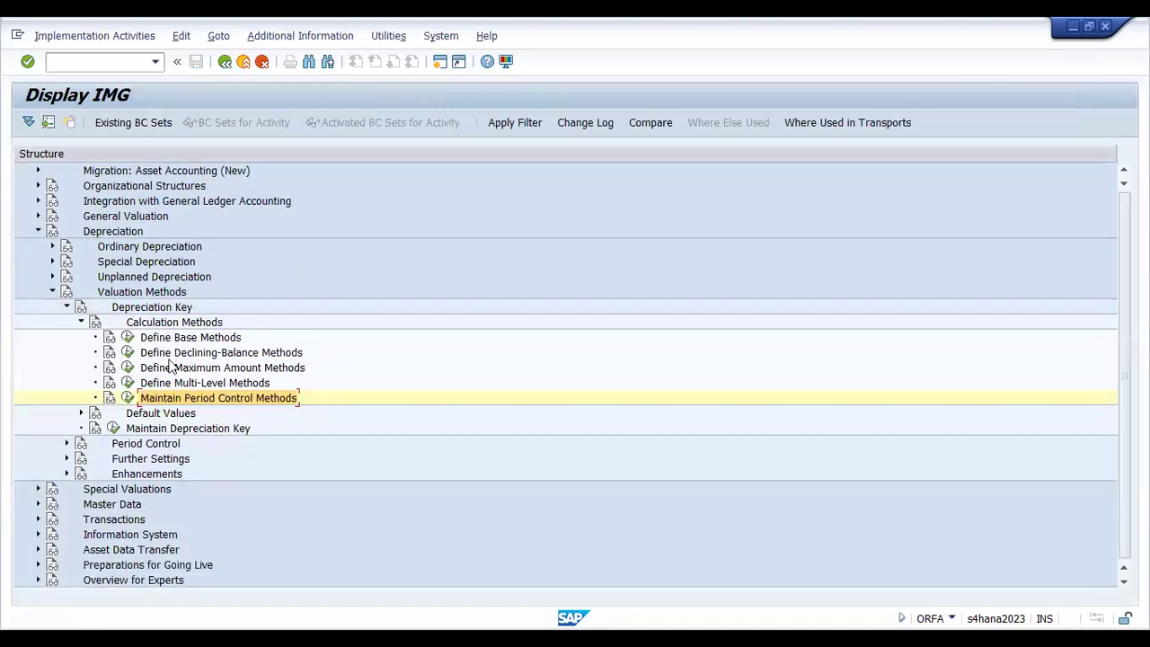
left_click(175, 428)
left_click(281, 36)
mouse_move(297, 57)
mouse_move(460, 76)
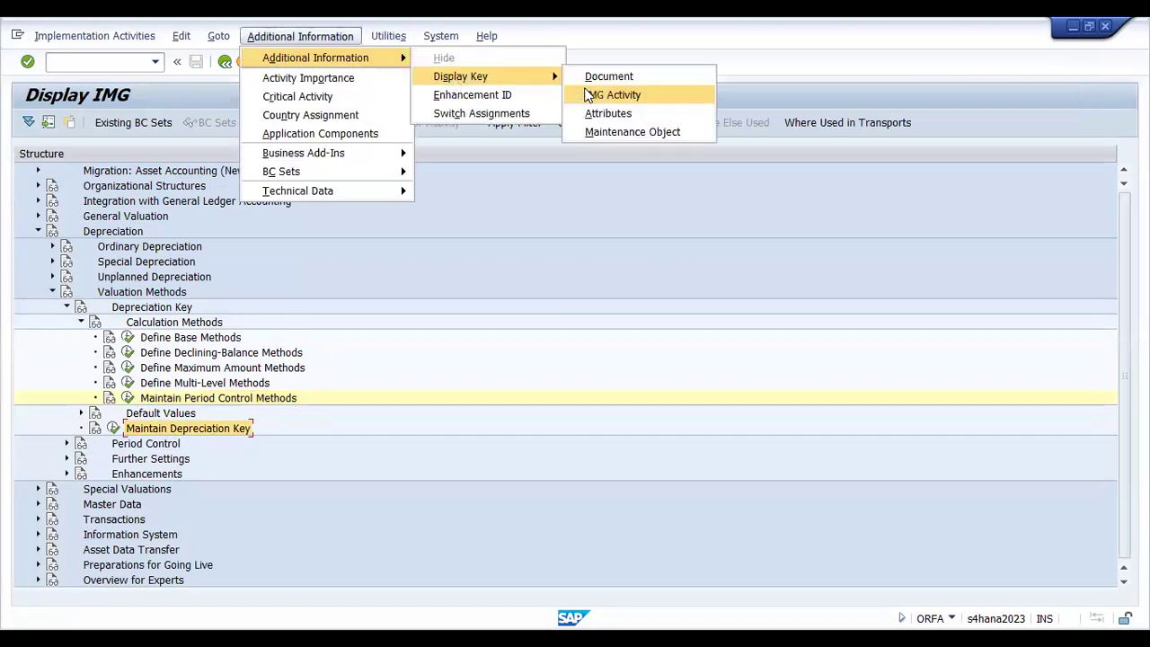
left_click(611, 94)
left_click_drag(642, 149, 759, 159)
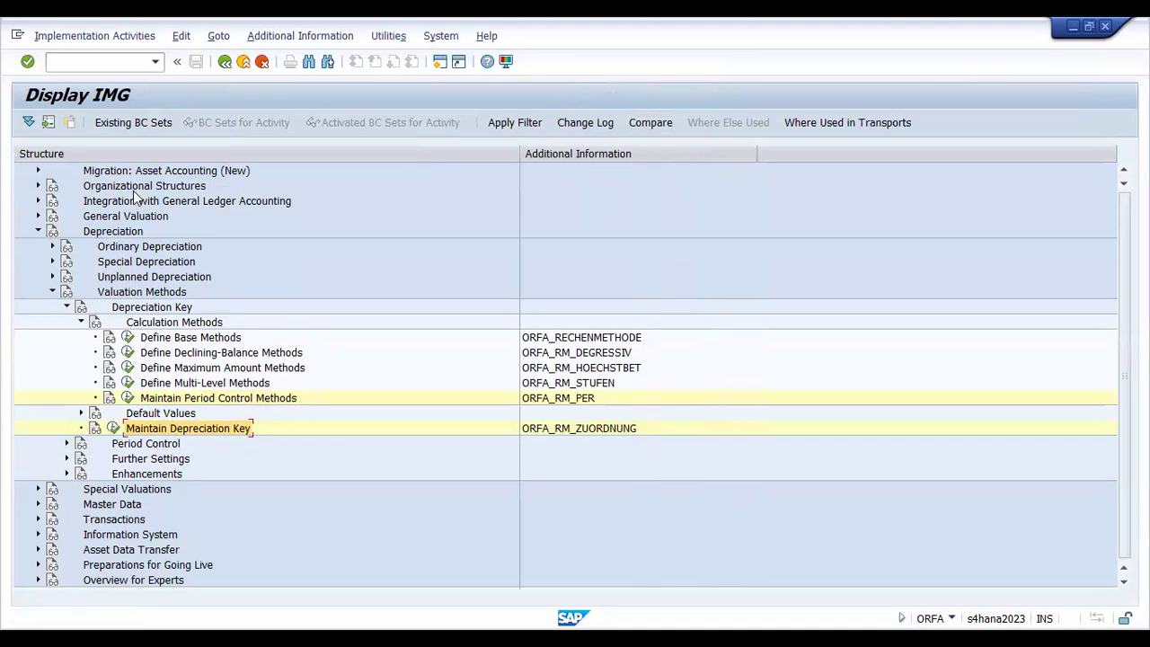
Pass over the calculation method activities and open Maintain Depreciation Key with chart of depreciation AP25 as the work area.
left_click(190, 339)
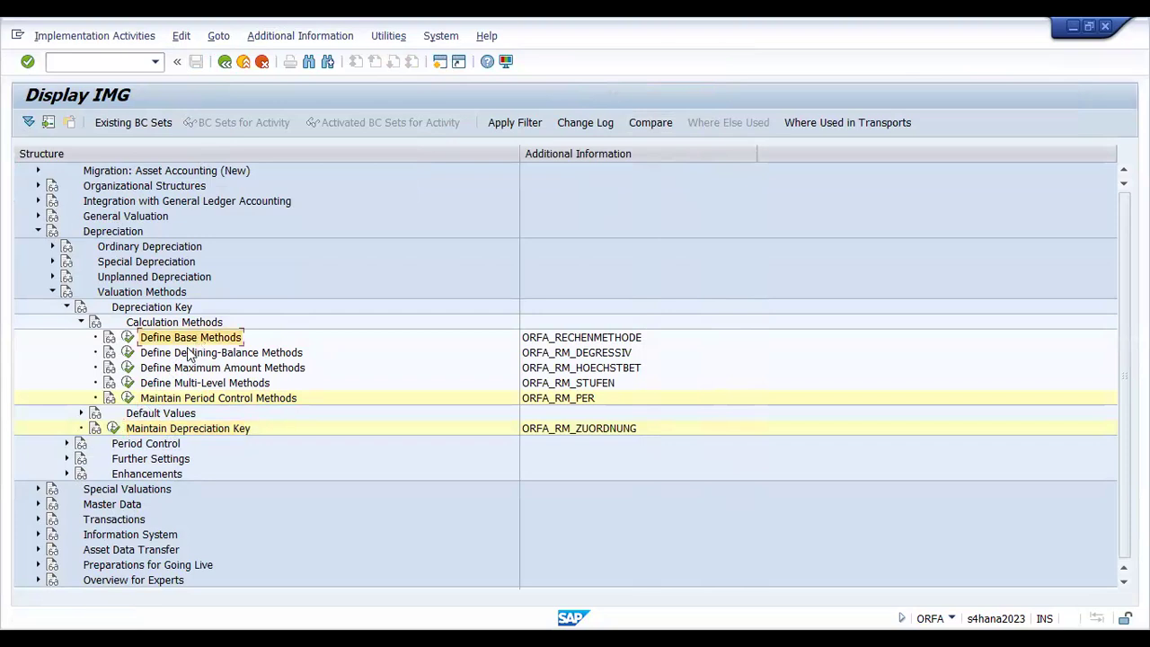
left_click(191, 354)
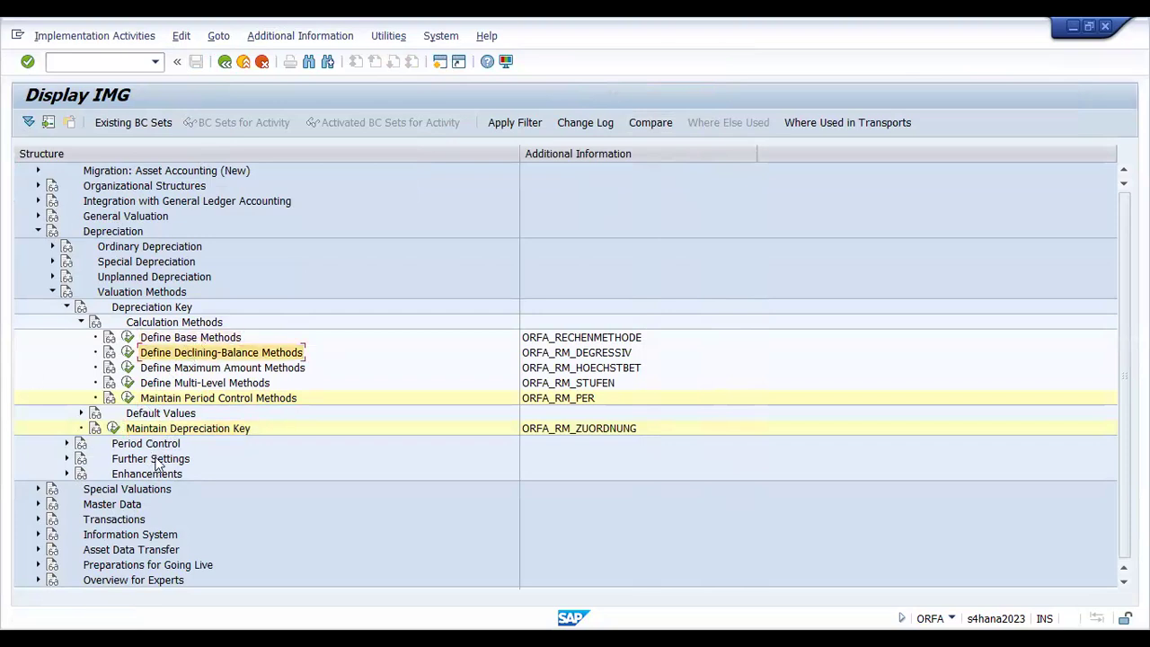
left_click(182, 431)
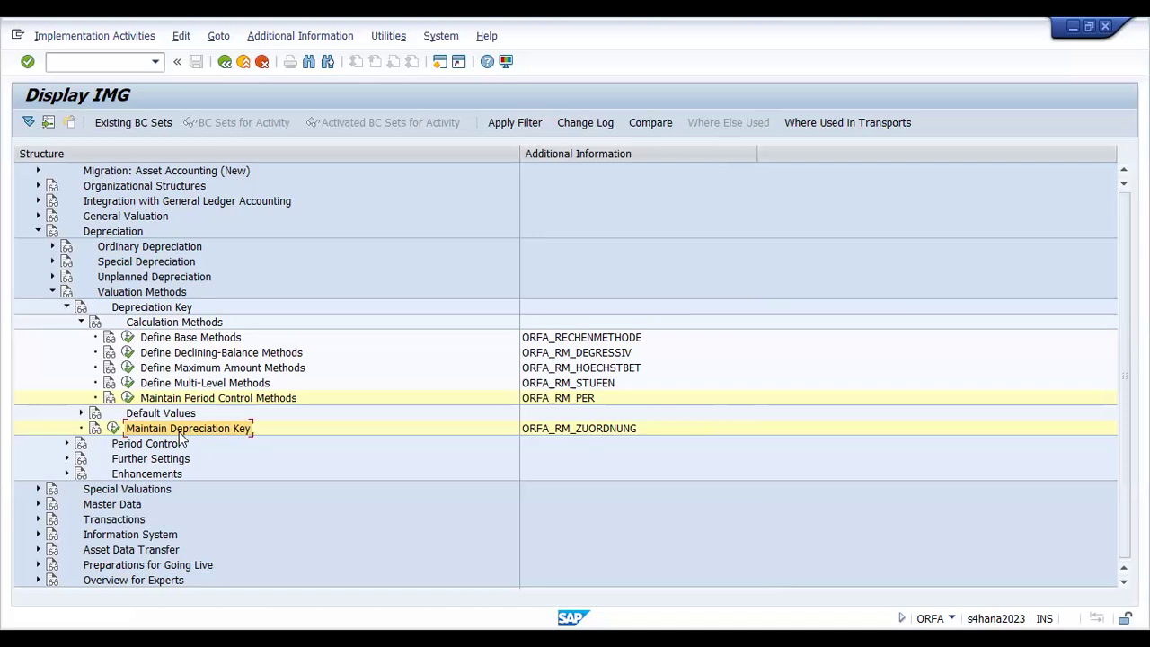
left_click(112, 428)
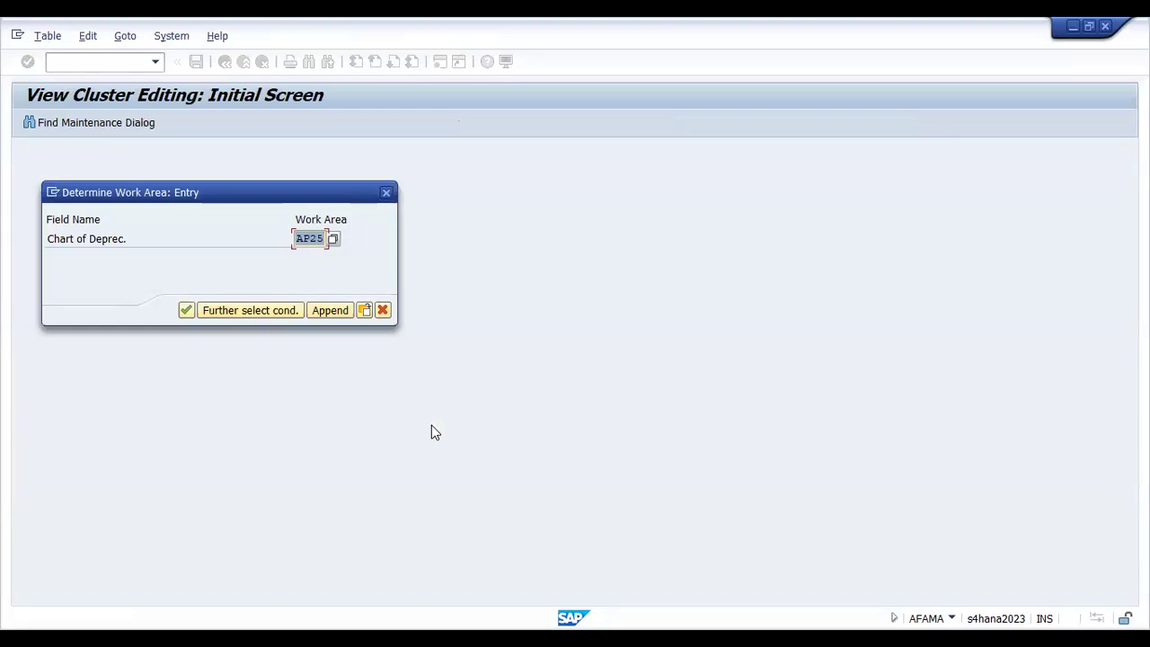
key("Return")
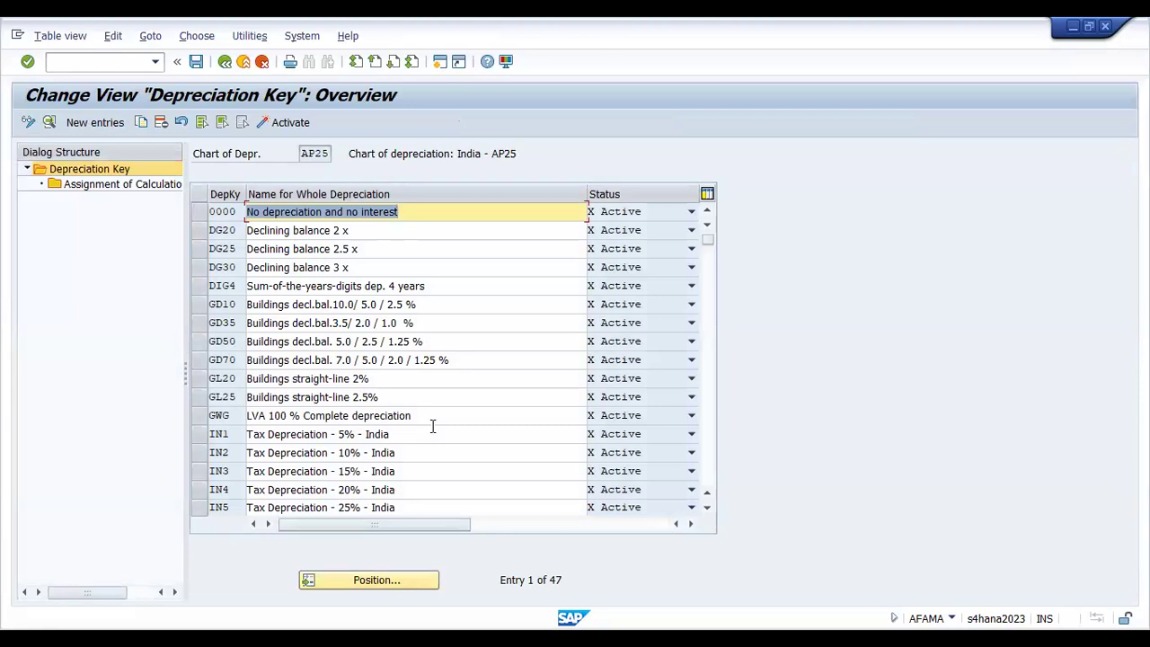
Examine depreciation keys 0000 and GWG and their descriptions in the overview for AP25.
left_click(217, 212)
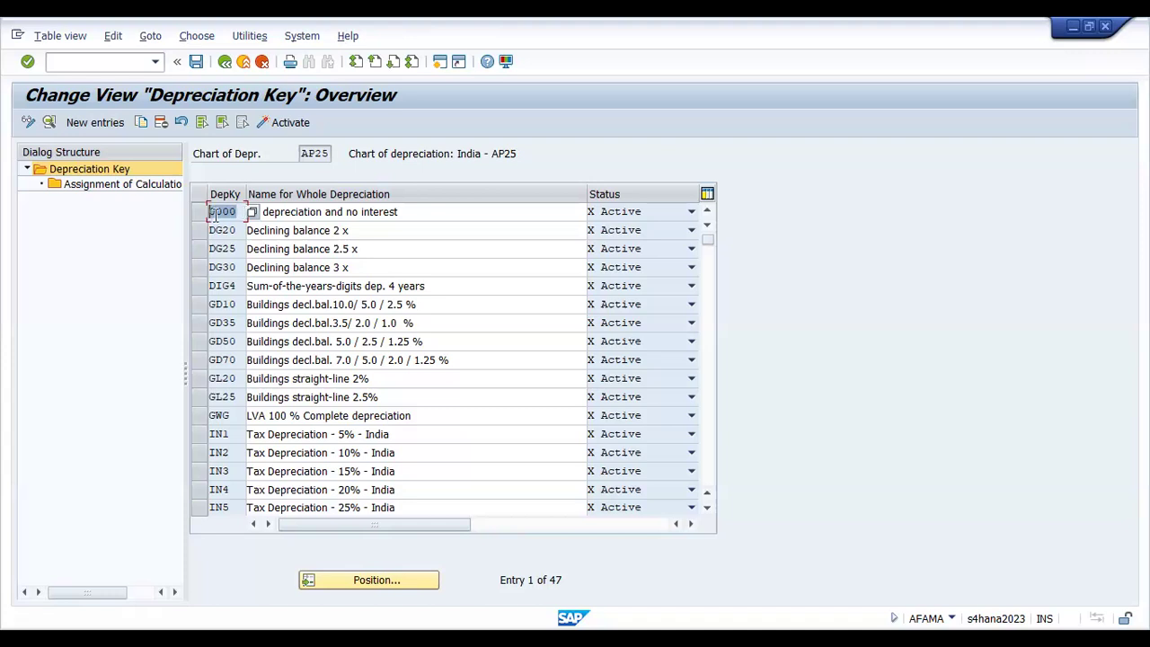
left_click(198, 214)
left_click_drag(427, 212, 233, 213)
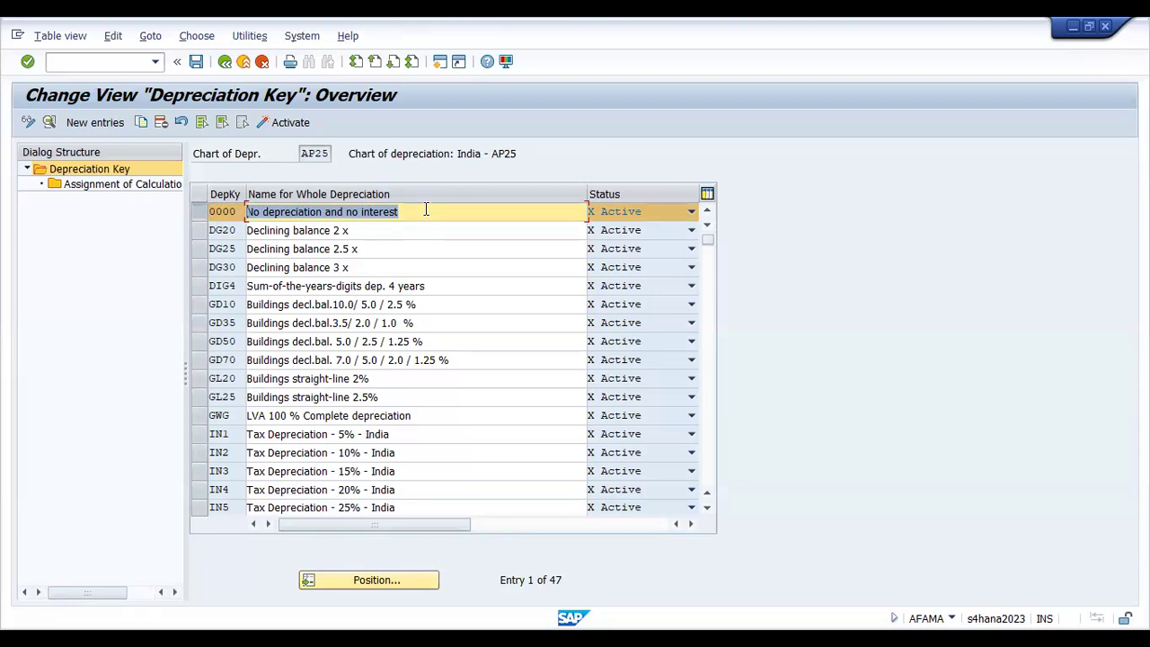
left_click(198, 216)
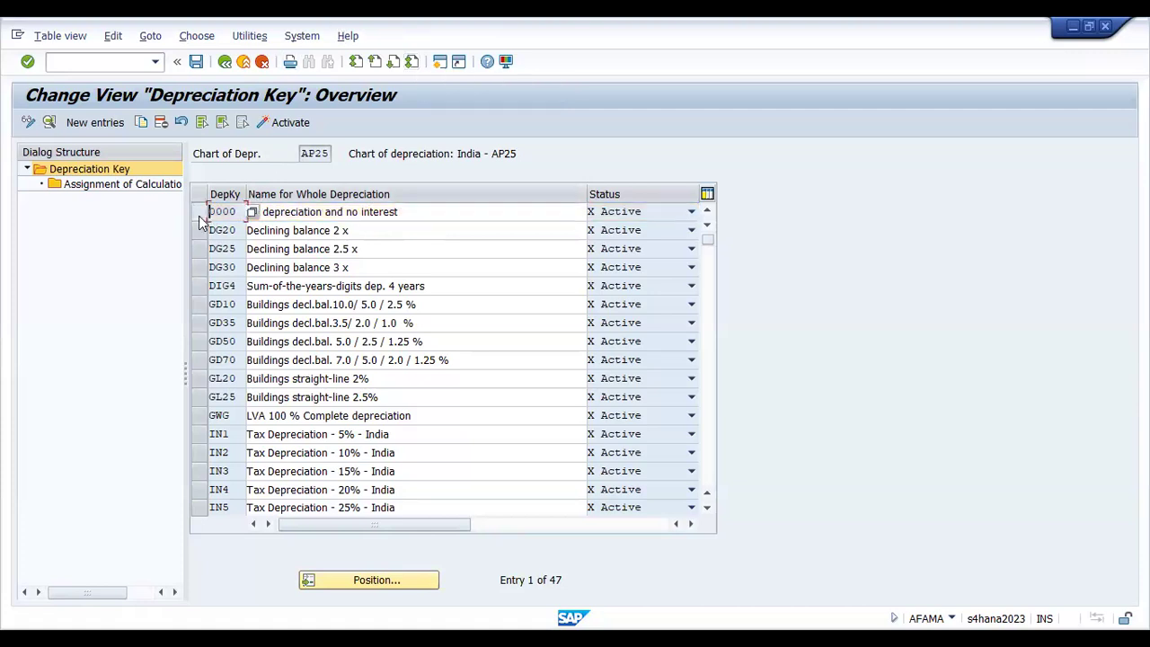
double_click(218, 416)
left_click_drag(417, 416, 244, 416)
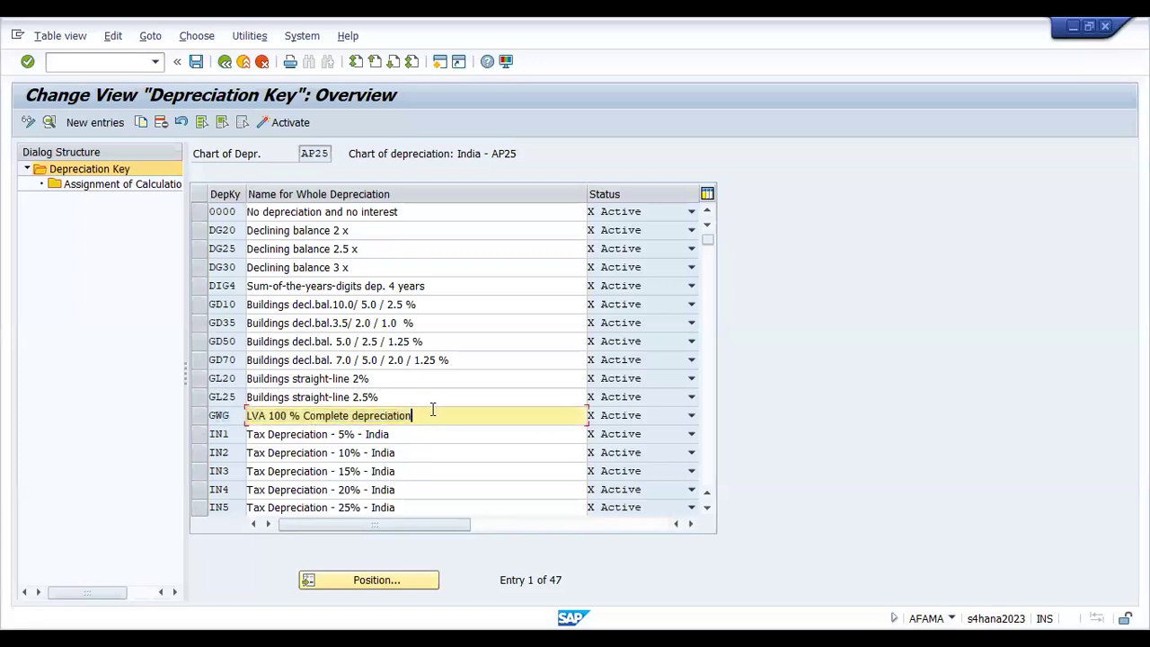
Examine the depreciation keys for AP25 beyond GWG, including the IN tax keys, the LIN straight-line keys and MANU.
left_click(232, 416)
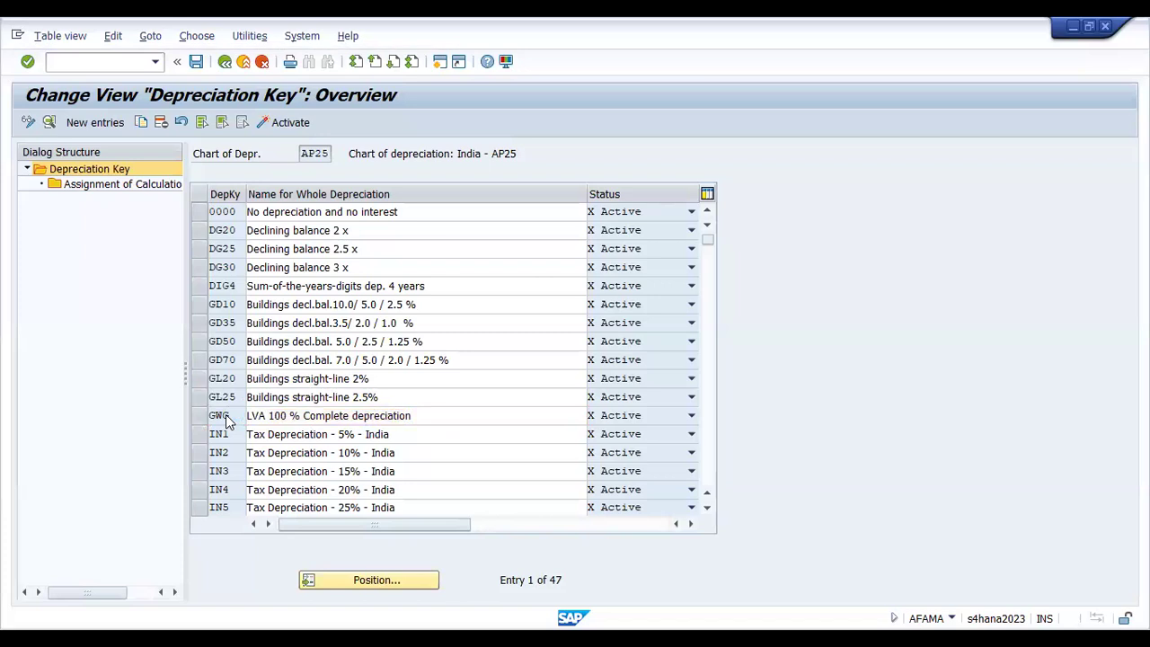
left_click(224, 61)
scroll(459, 401, "down", 1)
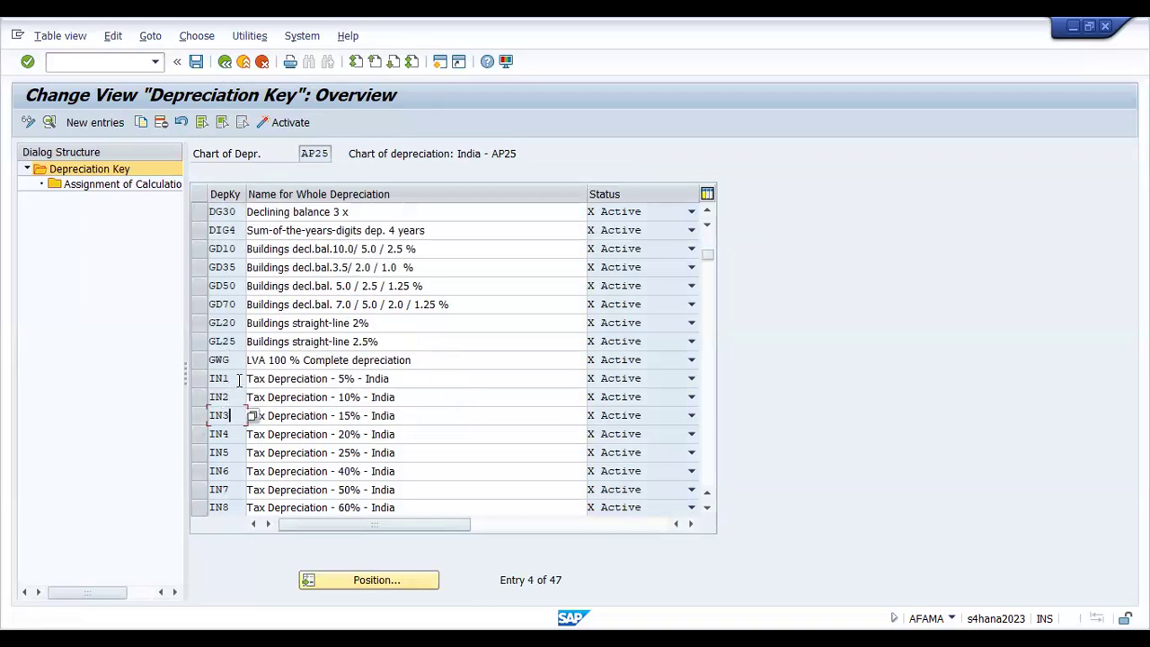
scroll(230, 287, "up", 1)
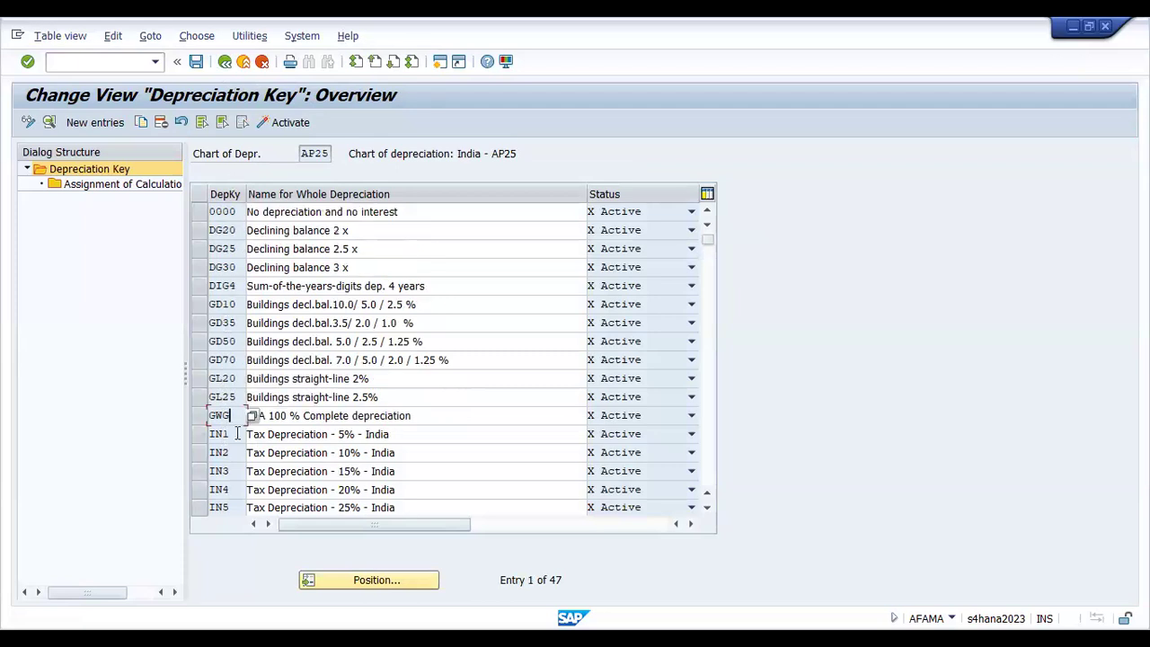
scroll(266, 437, "down", 1)
scroll(267, 437, "down", 3)
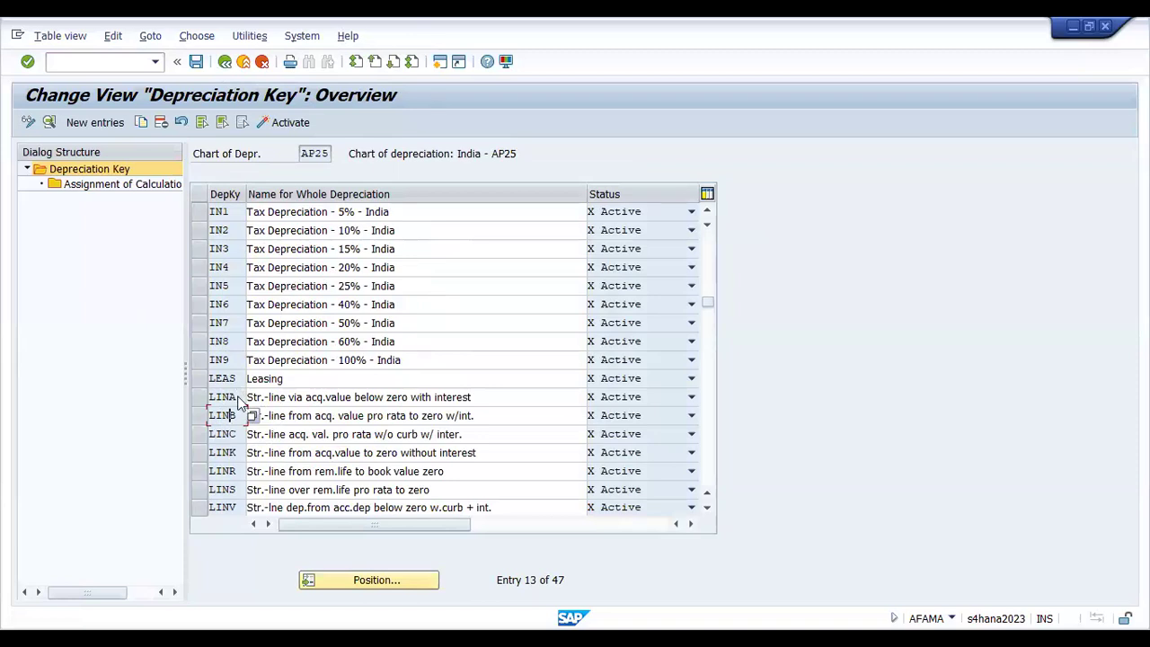
scroll(239, 396, "down", 3)
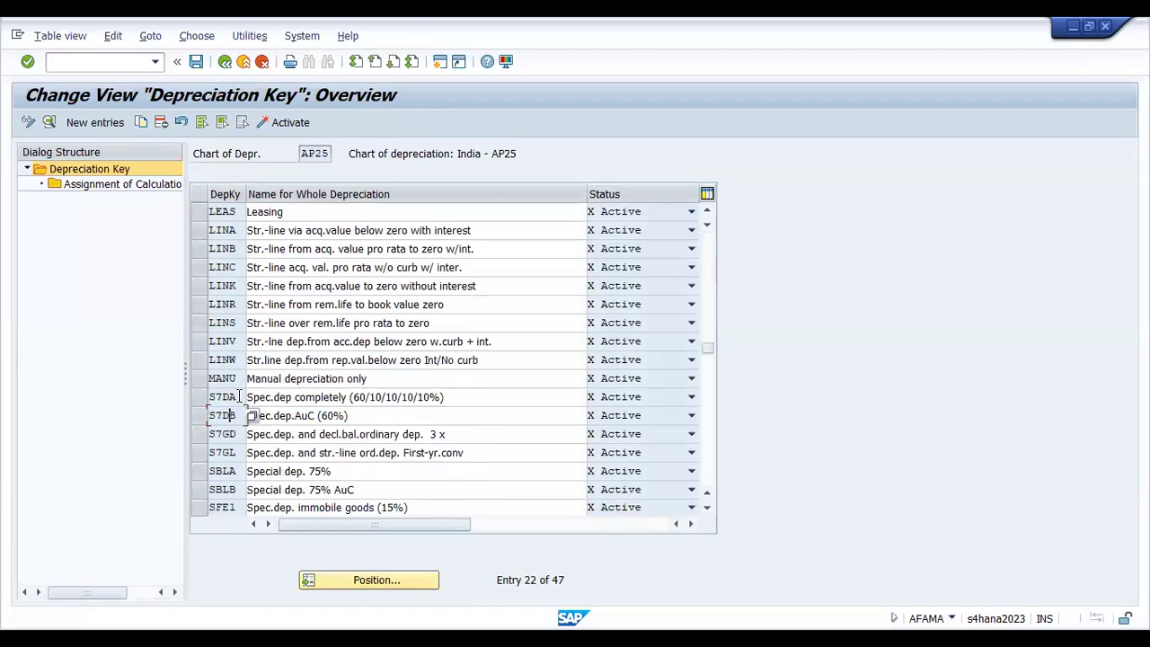
left_click(224, 379)
double_click(224, 379)
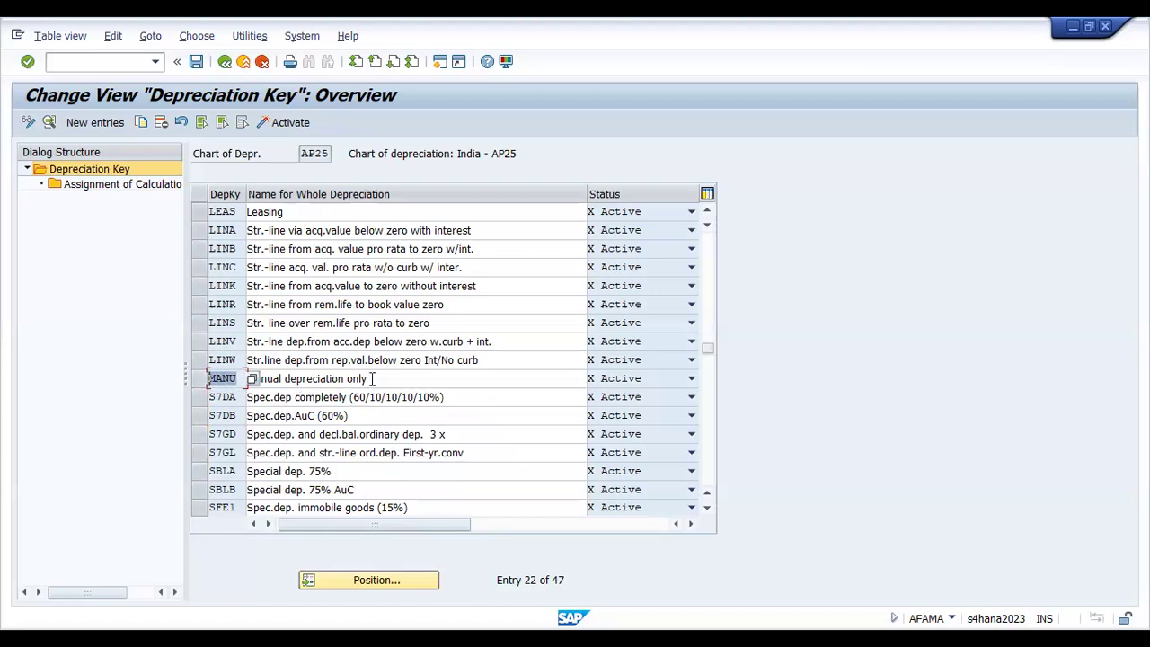
key("Tab")
left_click_drag(240, 378, 193, 380)
Open the assignment of calculation methods for depreciation key LINA.
left_click(199, 231)
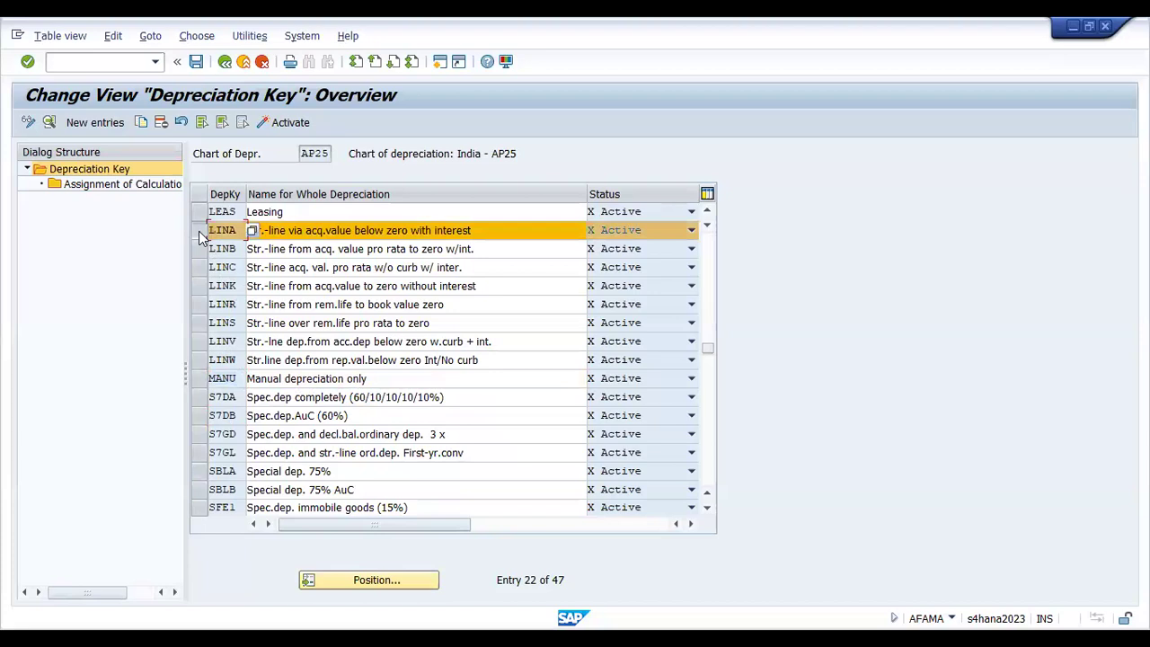
left_click(158, 187)
double_click(158, 188)
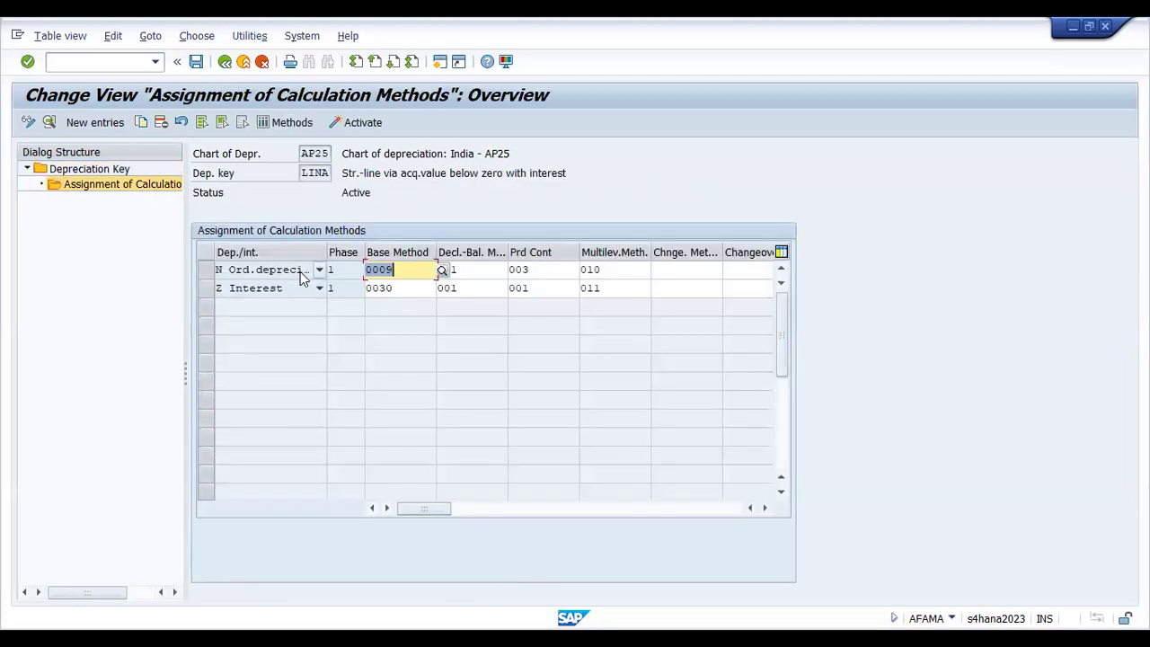
Delete the Interest entry from LINA's calculation methods, save, acknowledge the messages and return to the assignment overview.
left_click(206, 287)
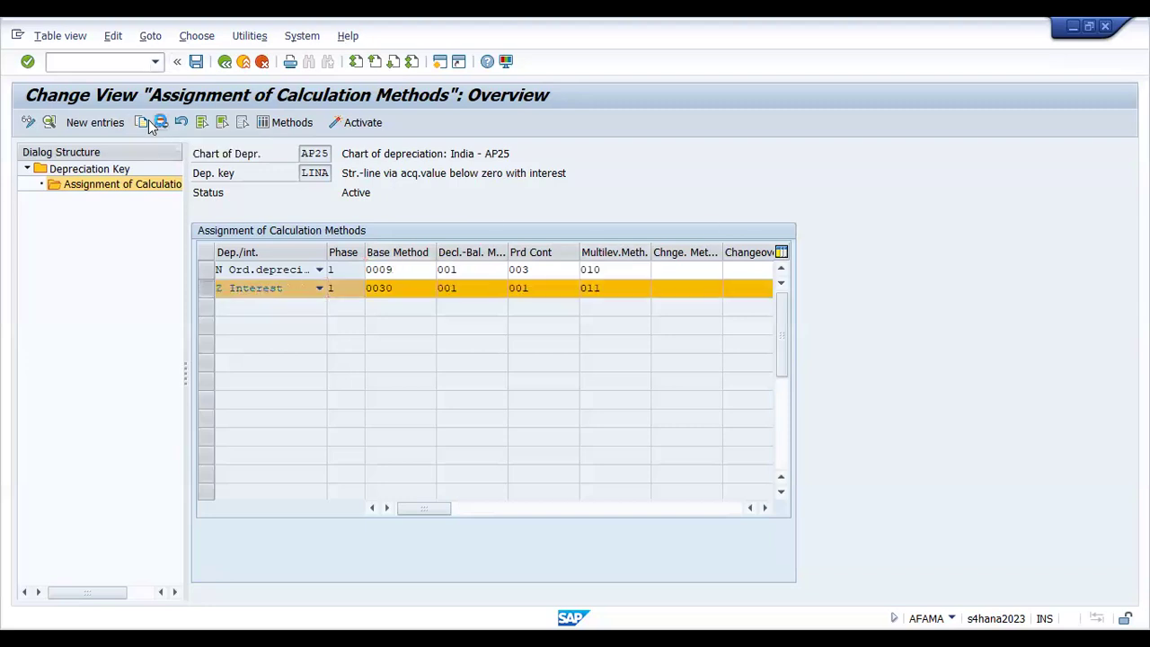
left_click(159, 123)
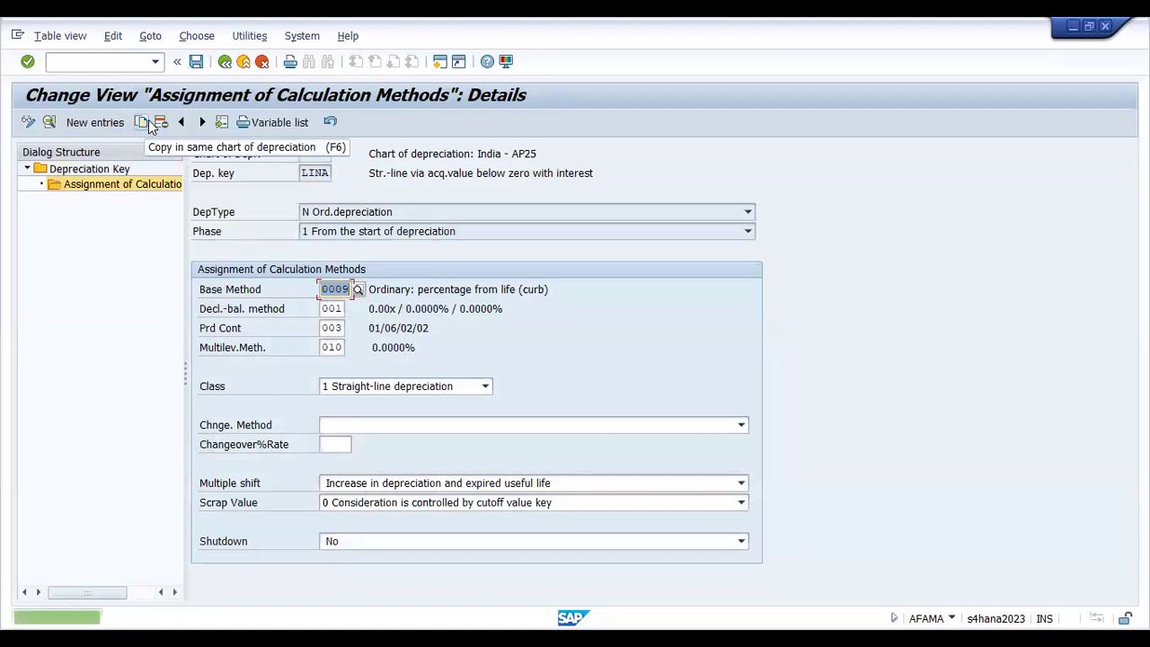
left_click(195, 63)
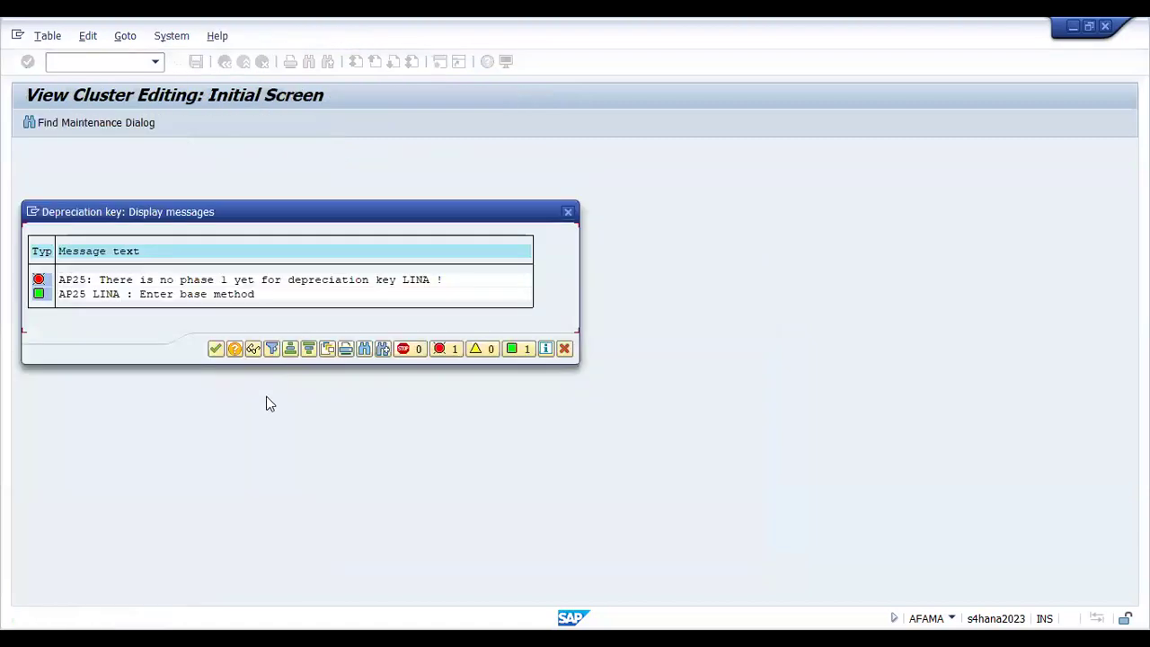
left_click(215, 349)
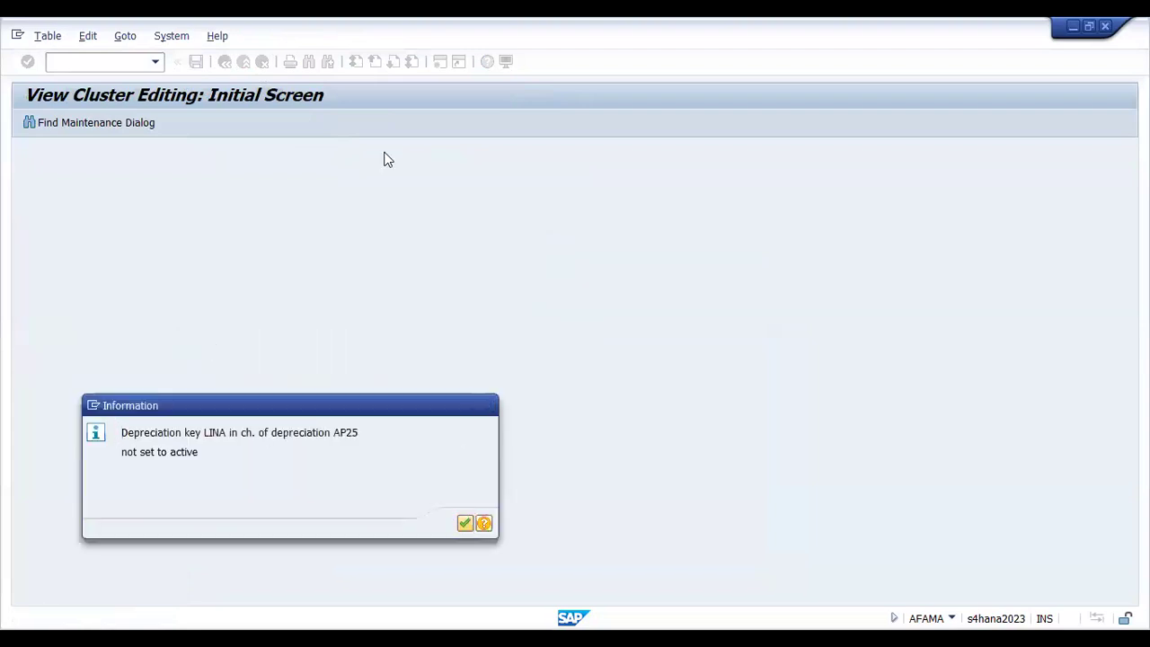
key("Return")
left_click(311, 312)
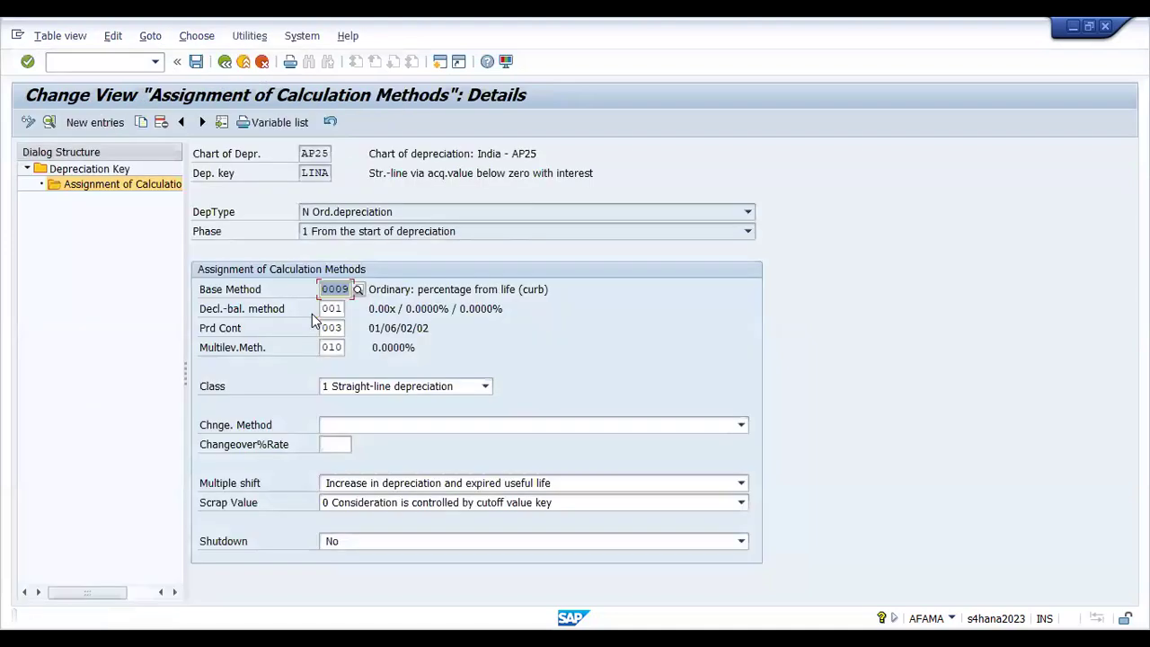
left_click(225, 65)
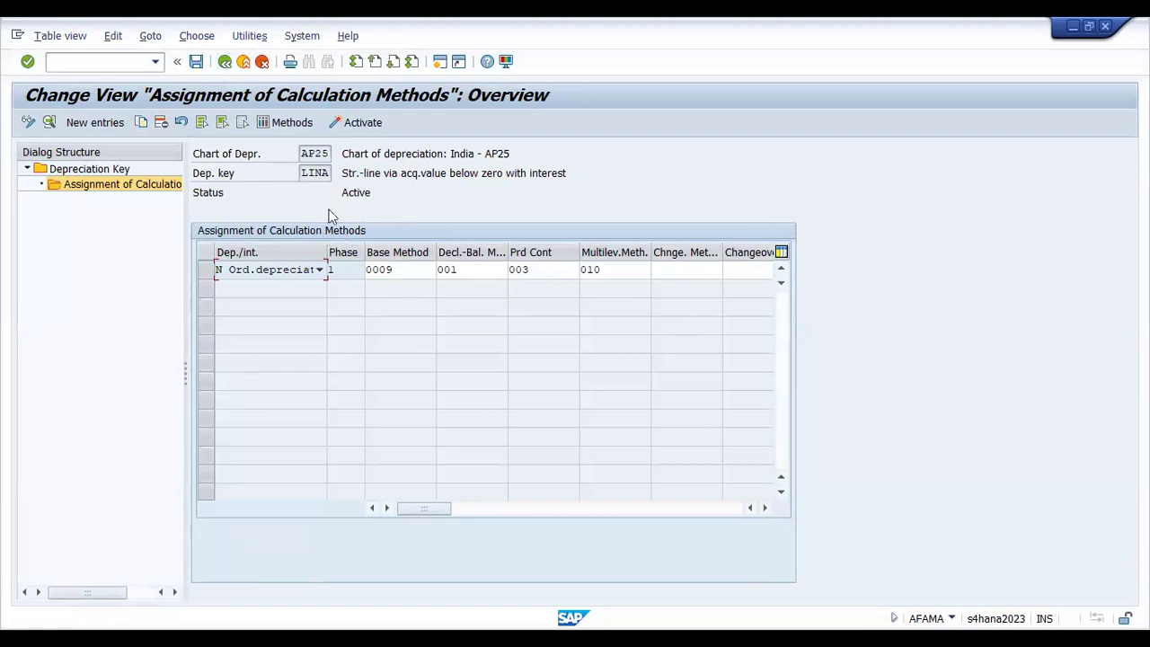
Set the base method of LINA's ordinary depreciation to 0012, Ordinary: explicit percentage.
double_click(325, 172)
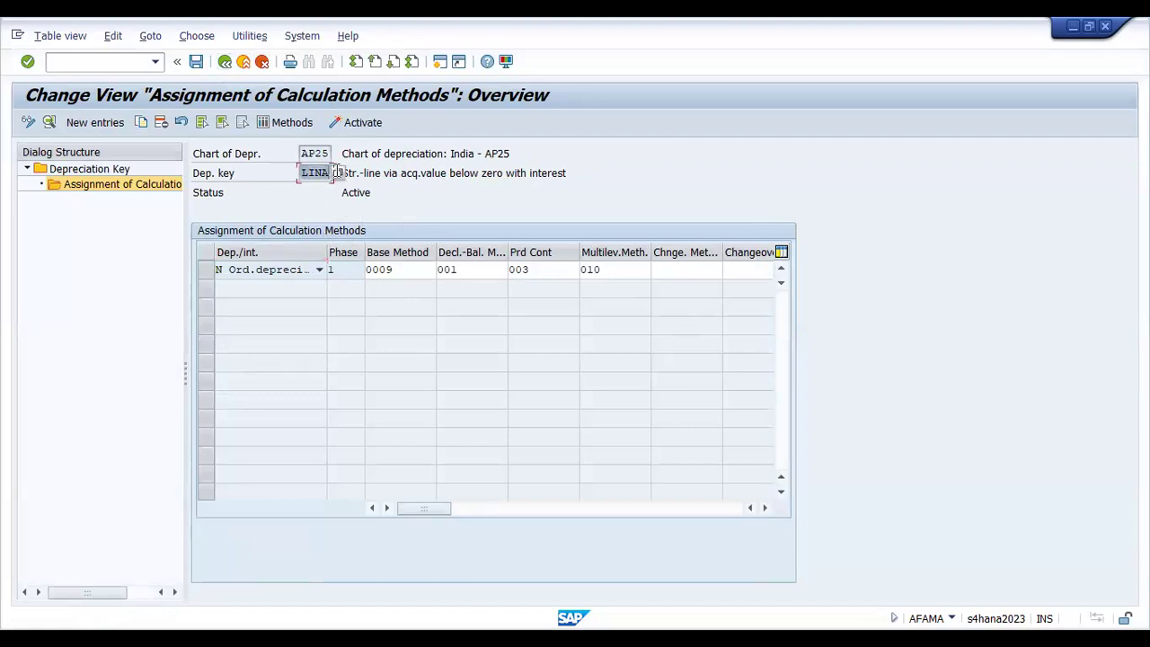
double_click(397, 269)
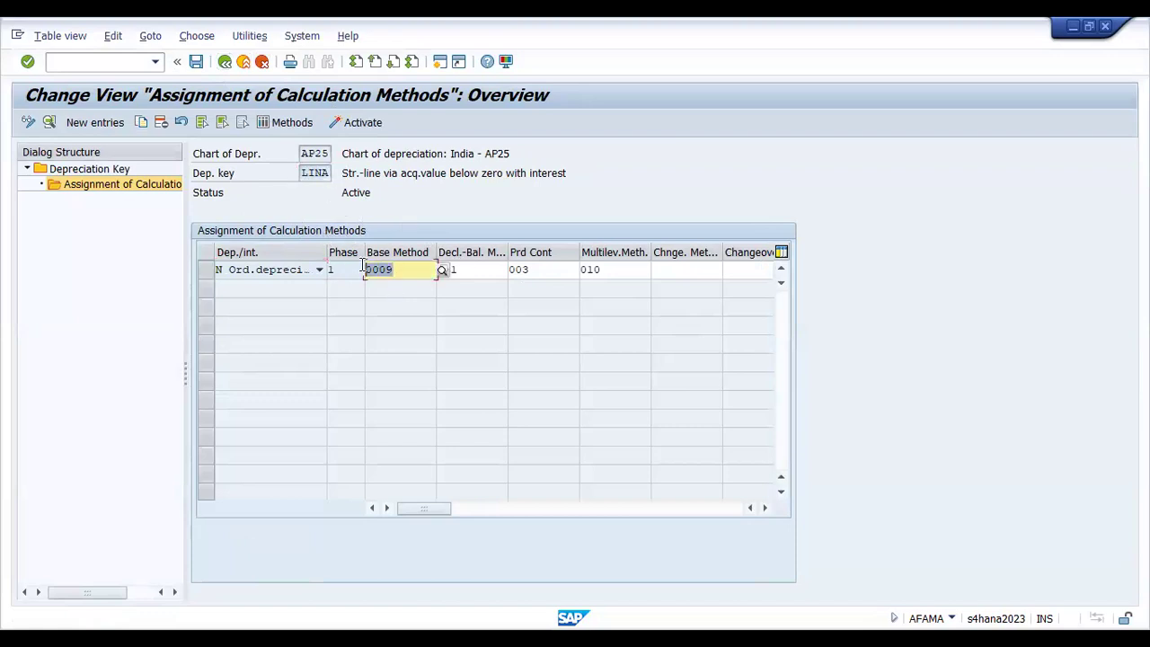
left_click(416, 270)
left_click(440, 270)
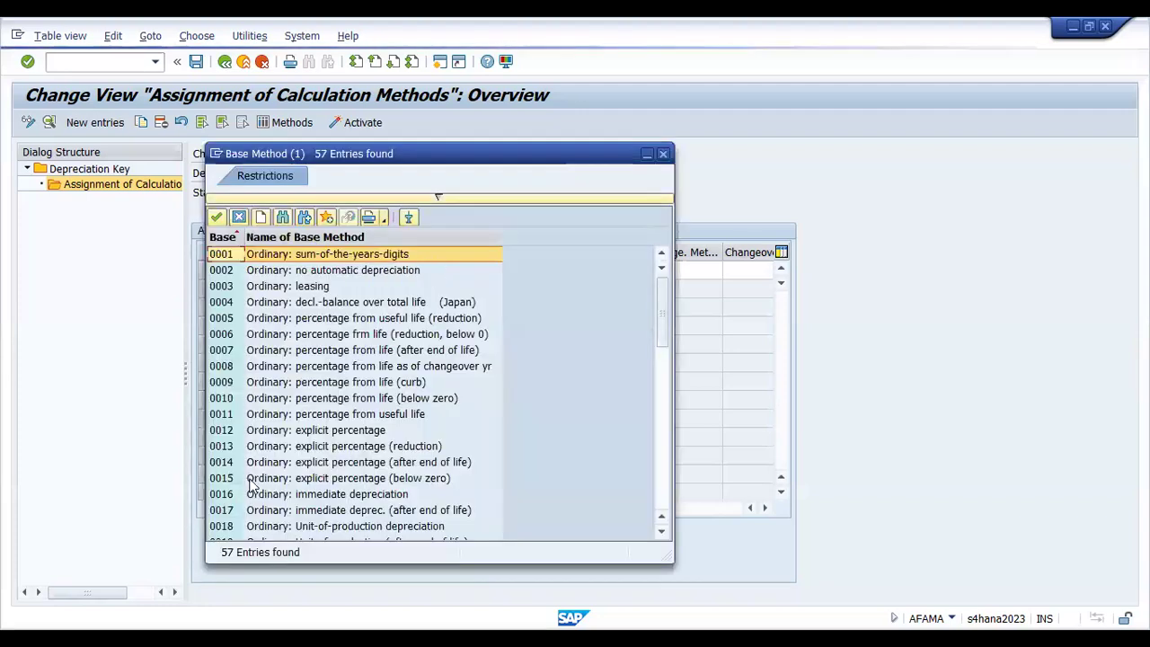
left_click(332, 431)
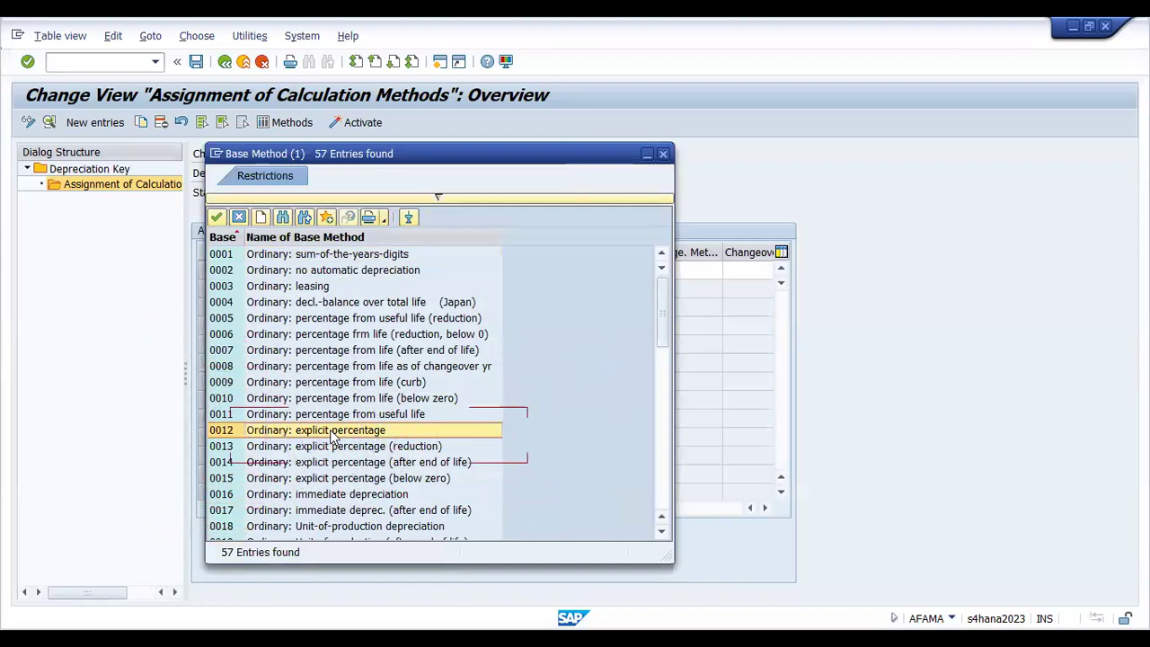
left_click(329, 384)
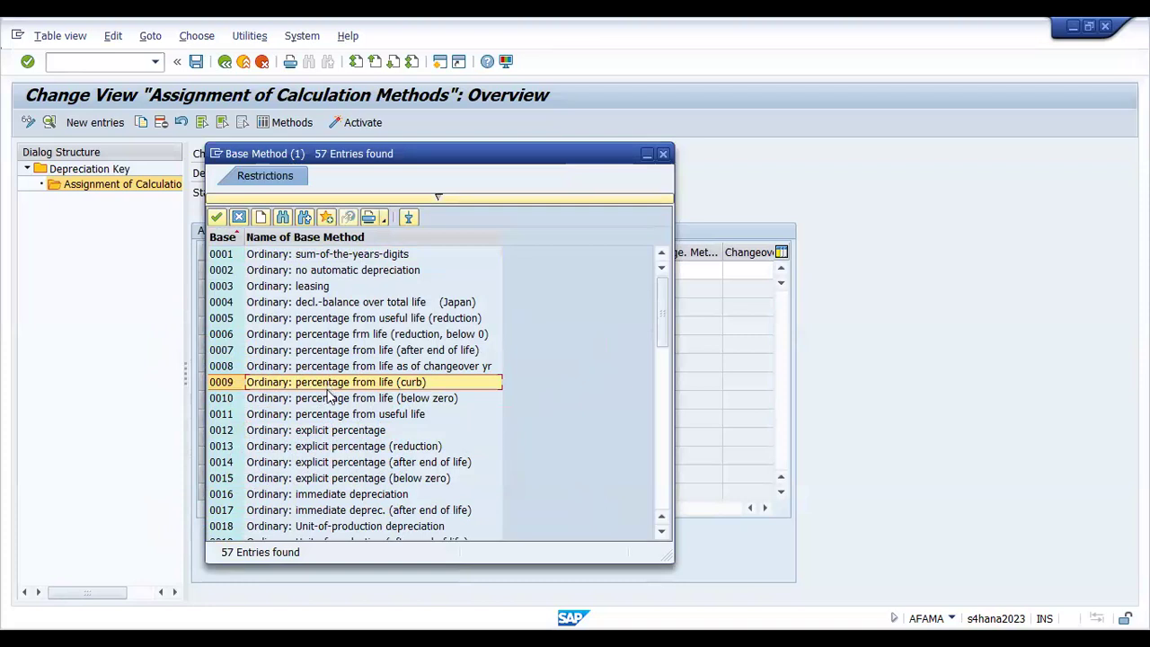
left_click(312, 433)
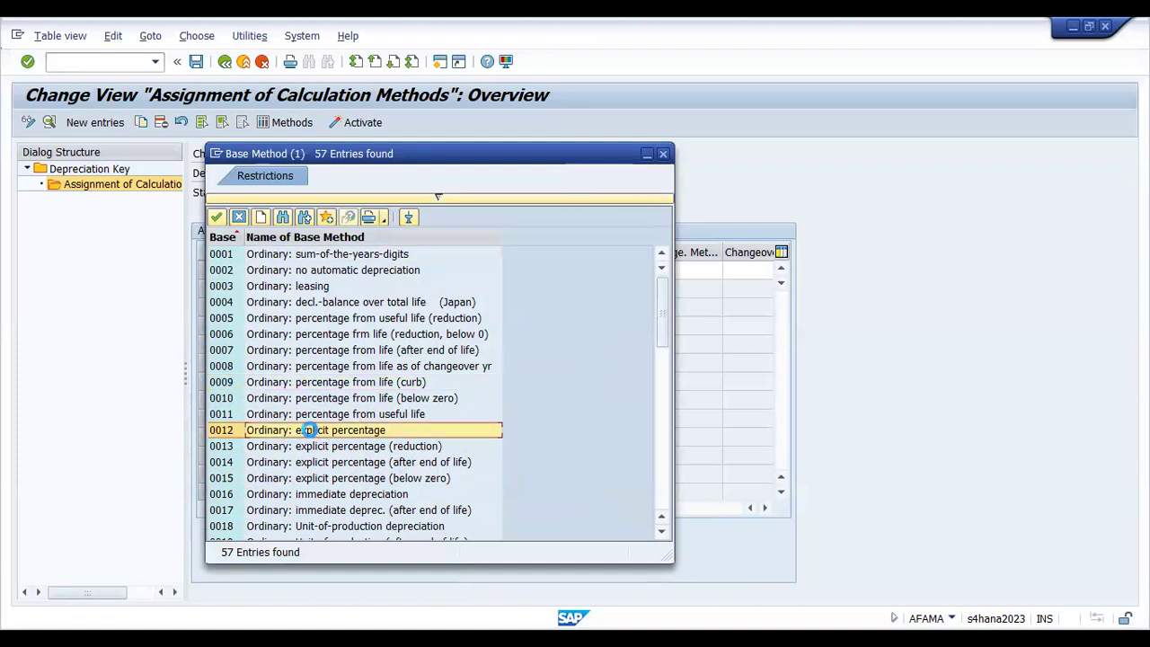
double_click(312, 433)
Save LINA's method assignment, acknowledge the messages and return to the depreciation key overview.
left_click(473, 274)
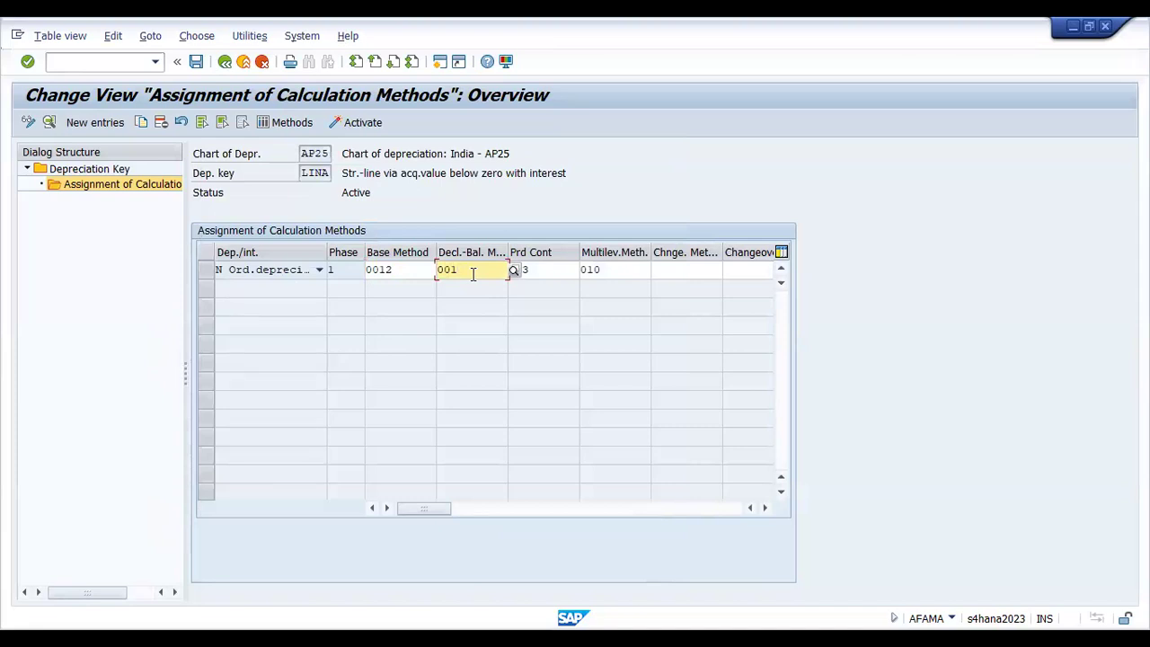
left_click(566, 274)
left_click(619, 273)
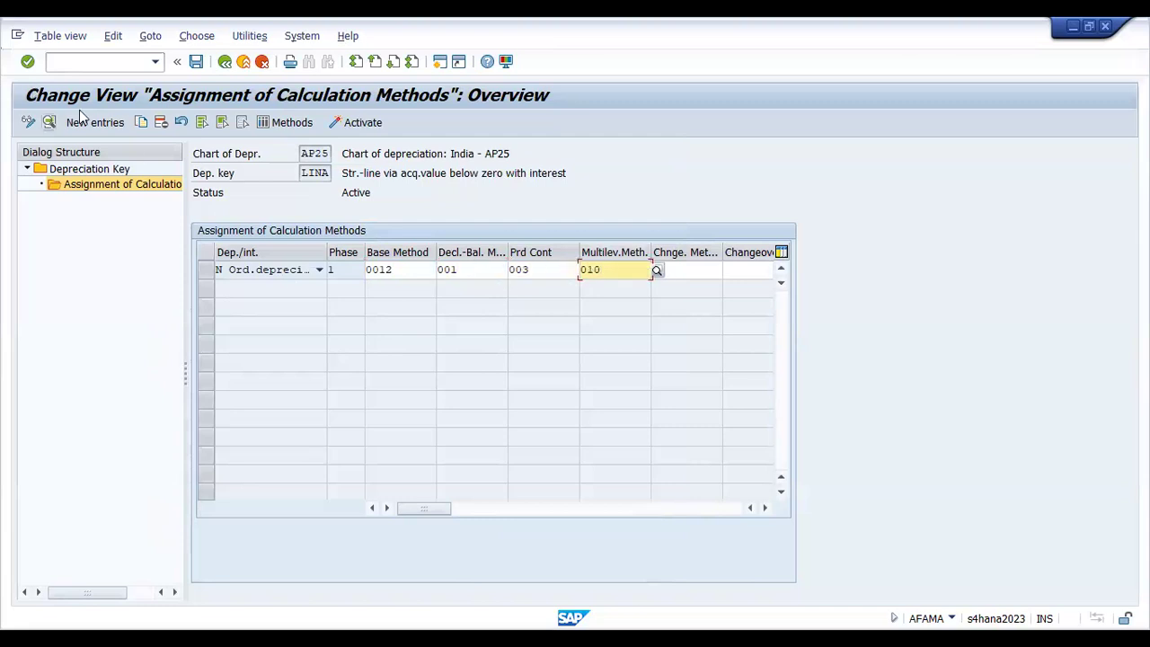
left_click(196, 61)
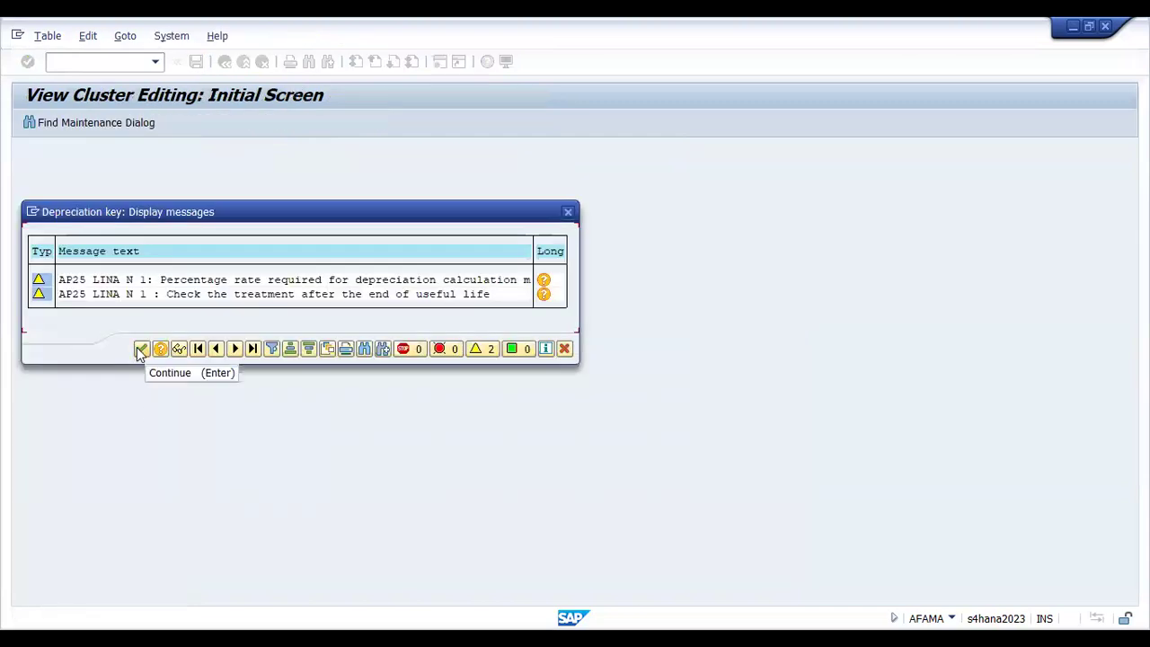
left_click(141, 349)
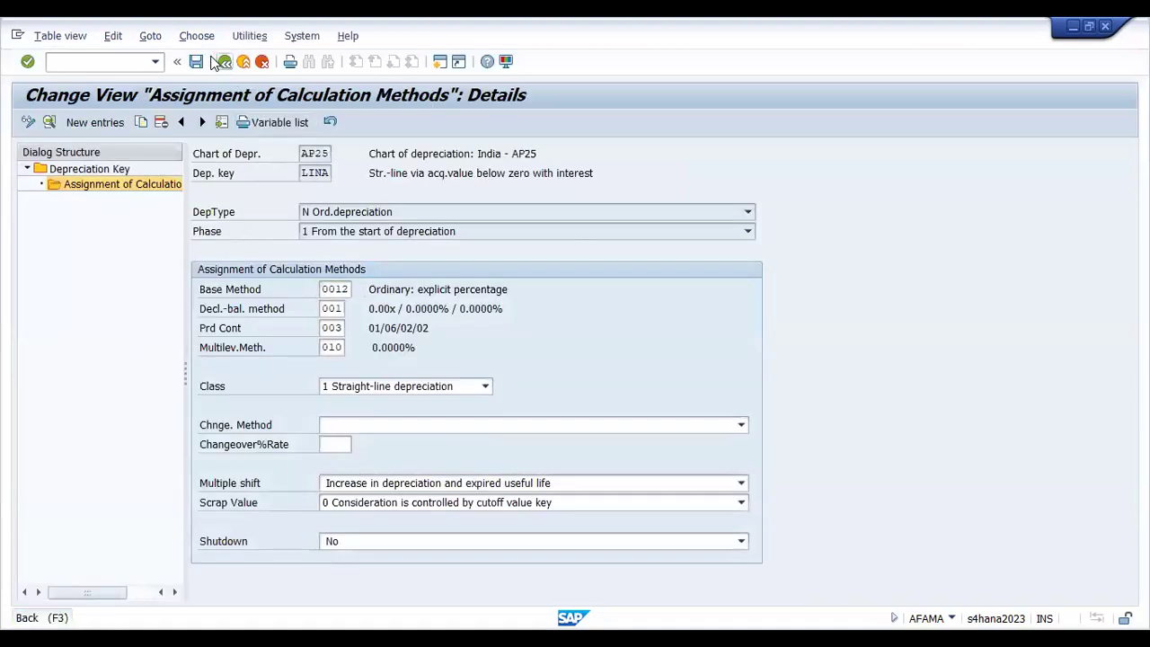
left_click(218, 61)
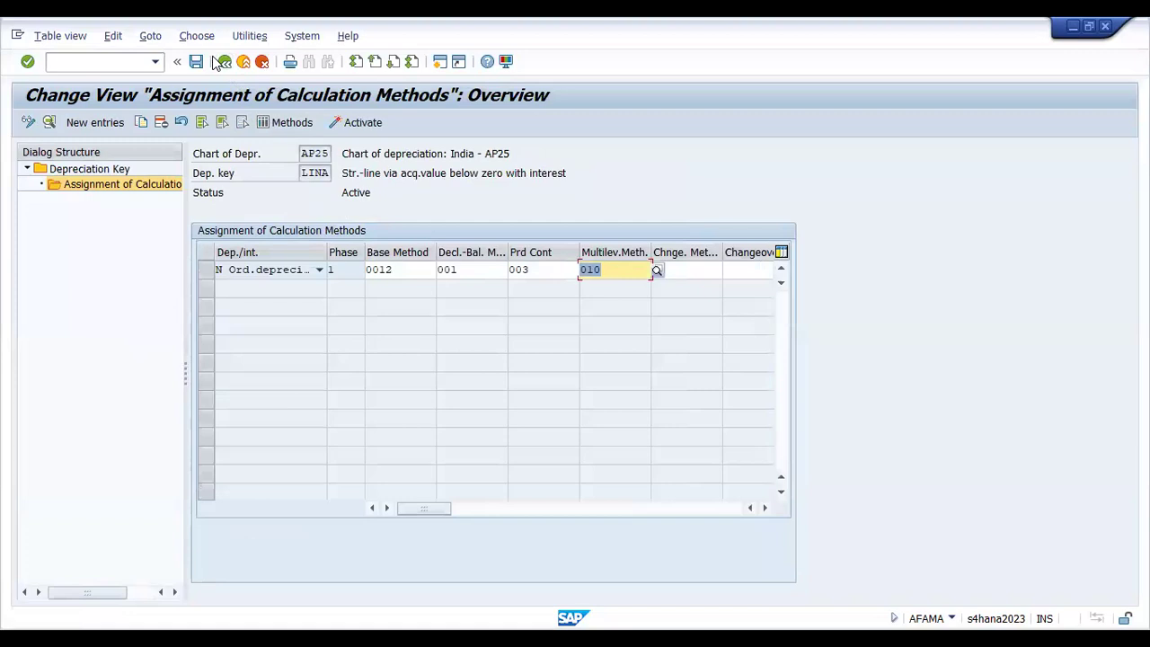
left_click(221, 61)
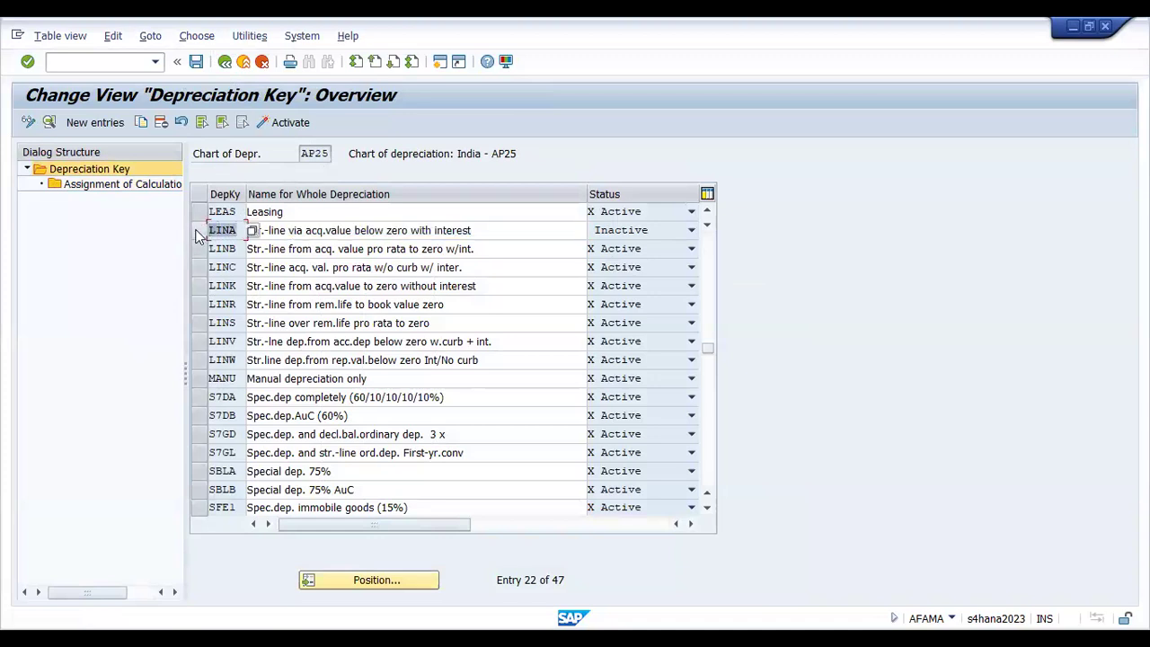
Activate depreciation key LINA in chart of depreciation AP25 and acknowledge the messages.
left_click(197, 231)
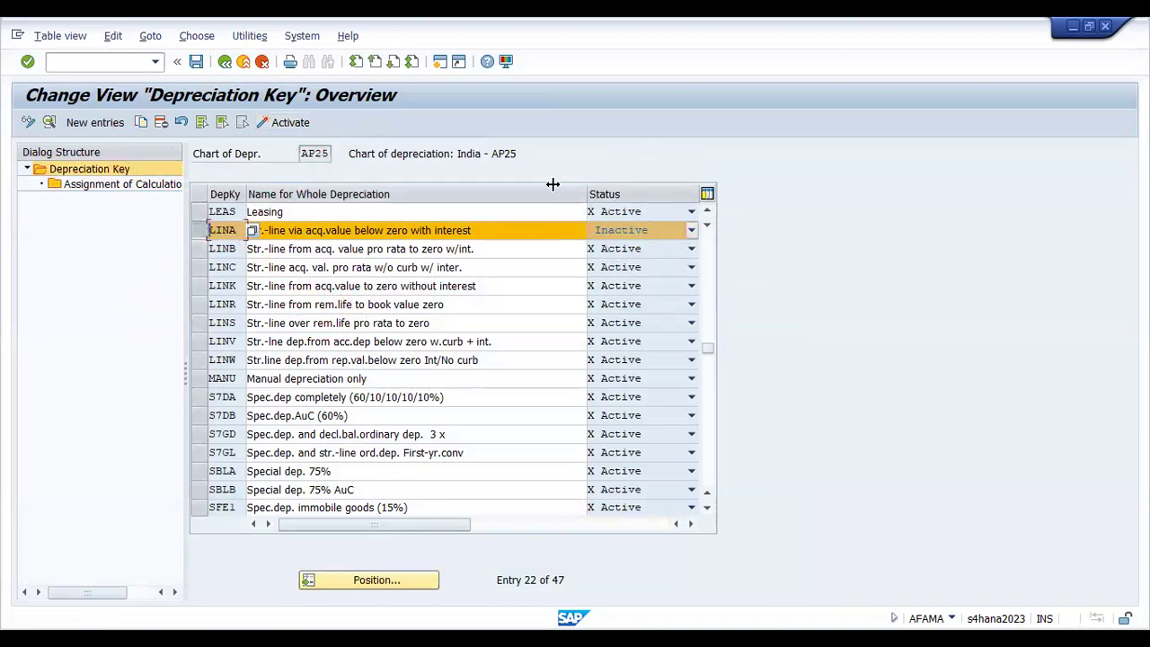
left_click(307, 154)
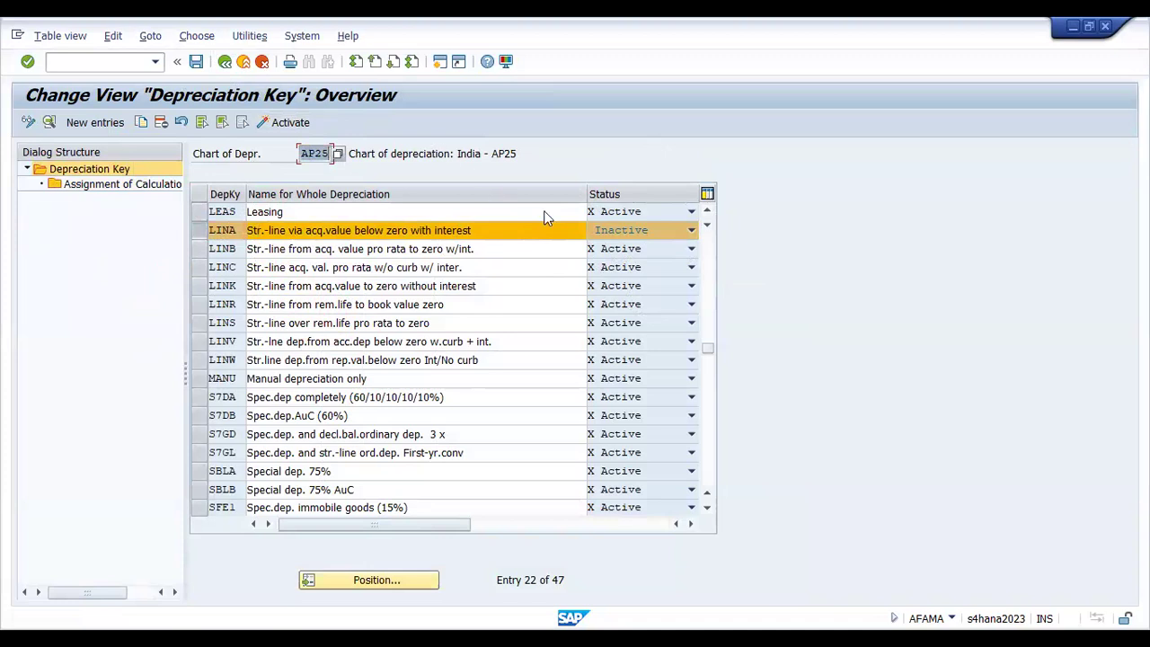
left_click(283, 122)
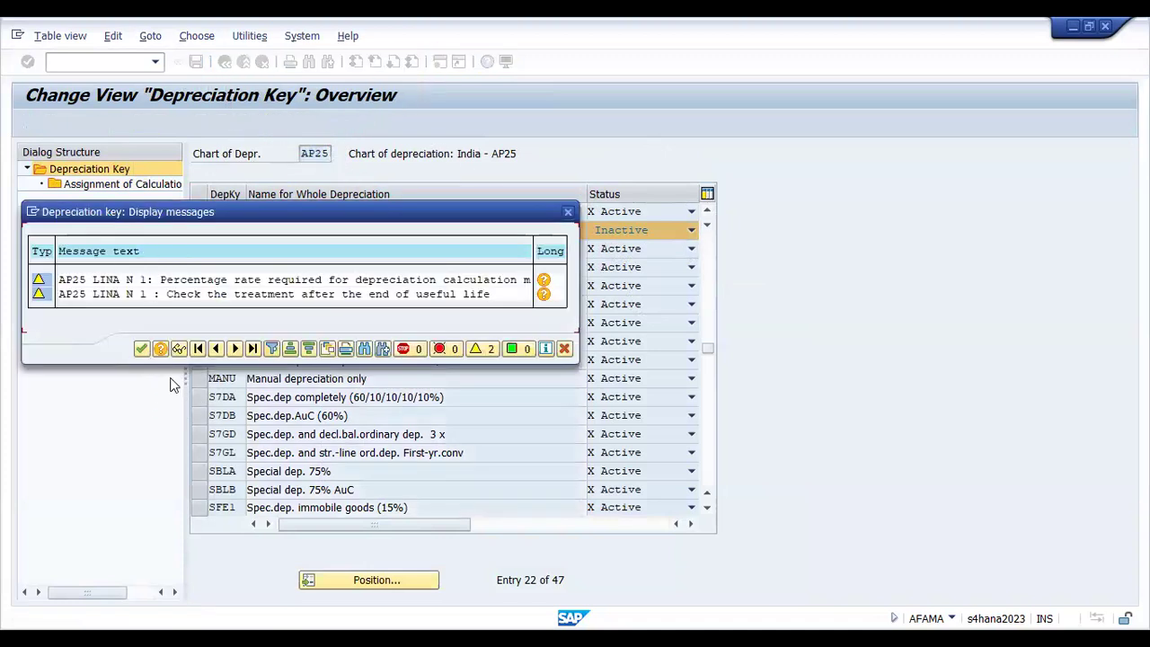
left_click(142, 349)
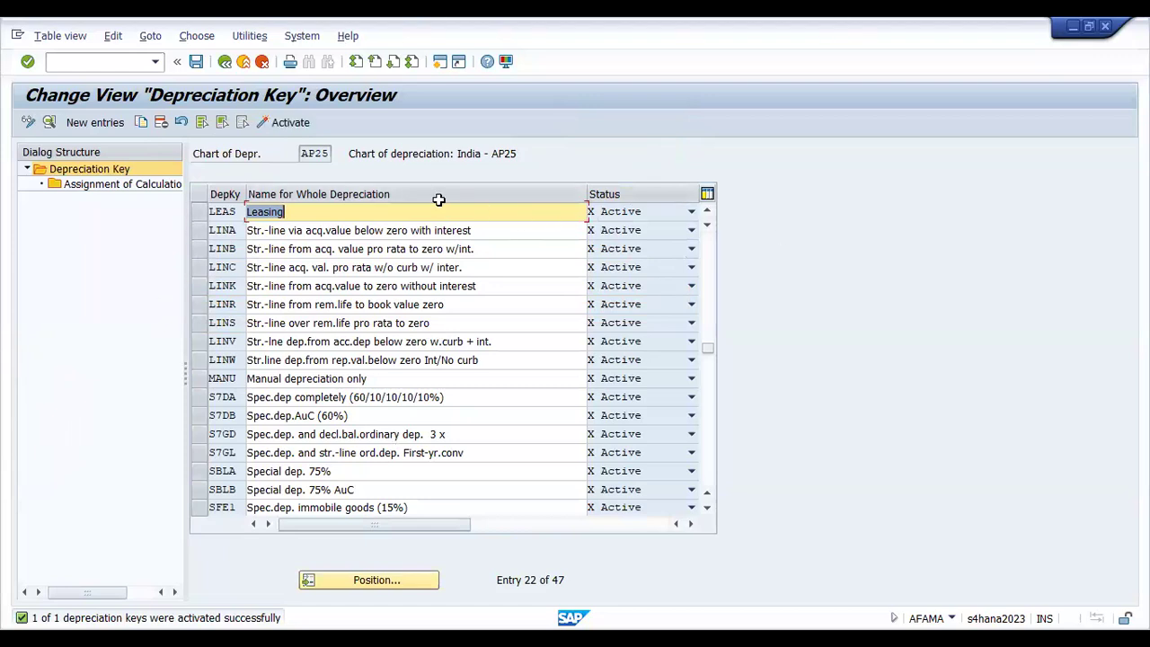
left_click(330, 153)
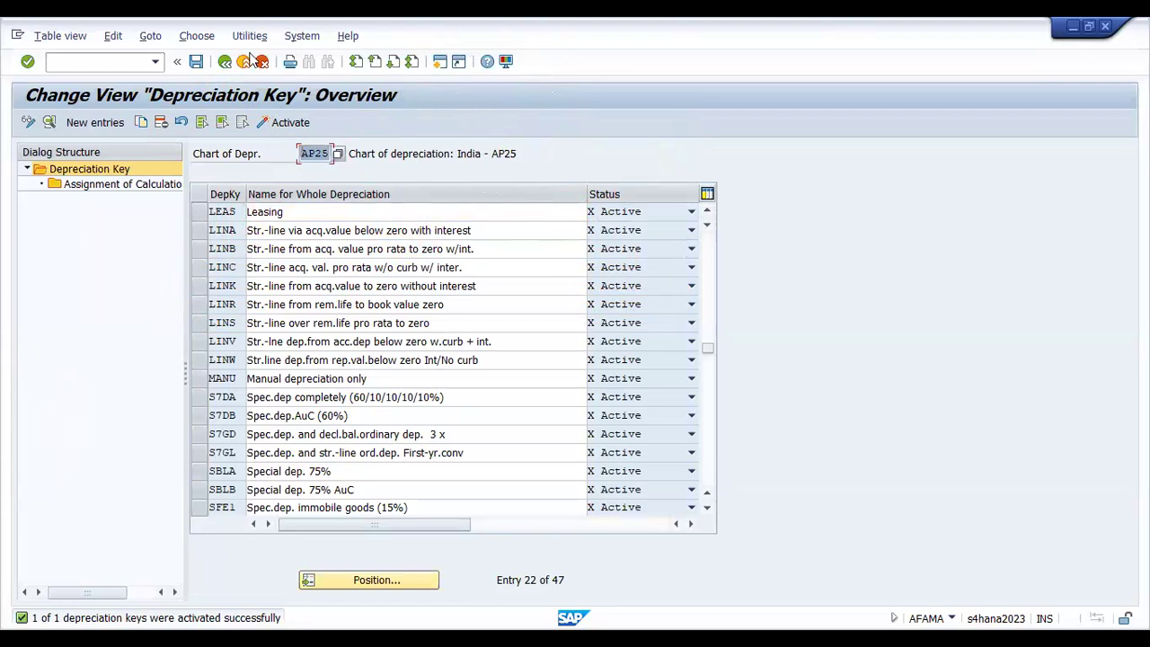
Leave depreciation key maintenance for the IMG structure, saving the changed data and acknowledging the messages.
left_click(224, 61)
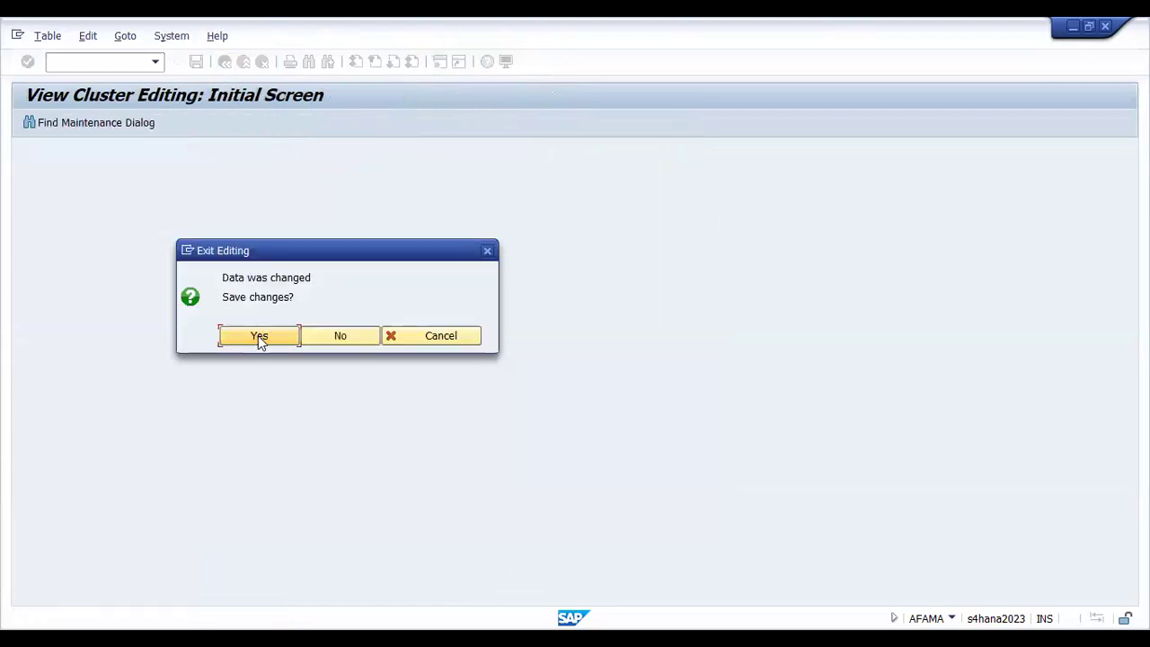
left_click(257, 335)
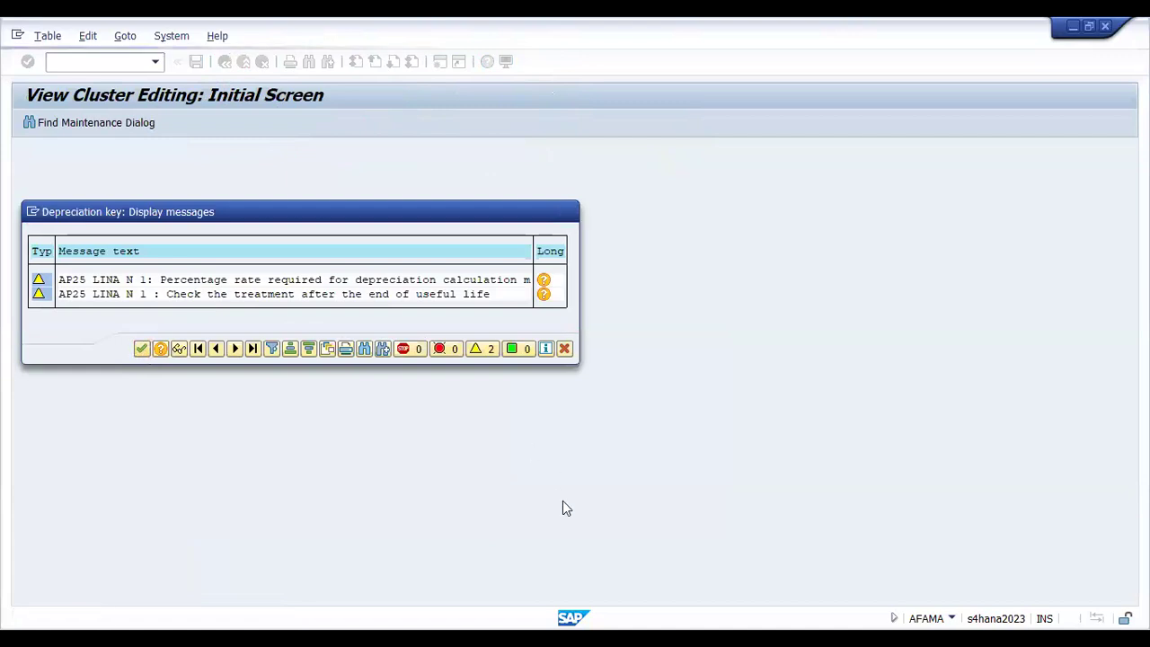
key("Return")
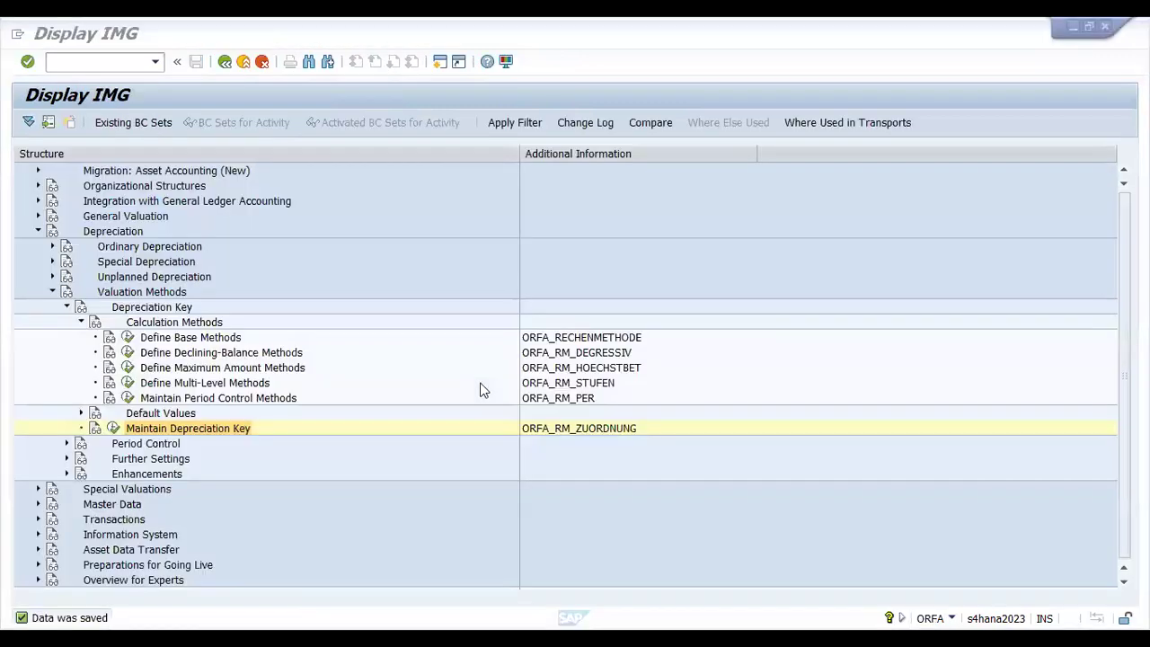
Switch to the SAP_Fico workbook in Excel and select the Define depreciation methods entry on the FA sheet.
key("alt+Tab")
left_click(202, 363)
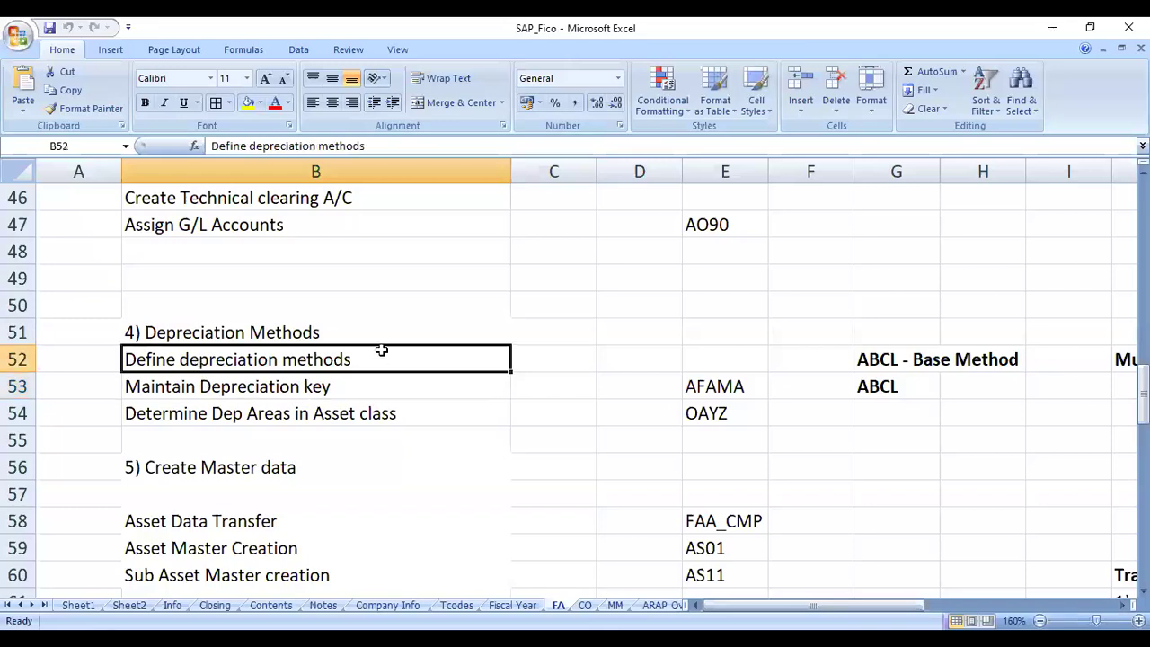
Look up the Maintain Depreciation key and Determine Dep Areas in Asset class entries and the latter's transaction code OAYZ on the FA sheet.
left_click(295, 387)
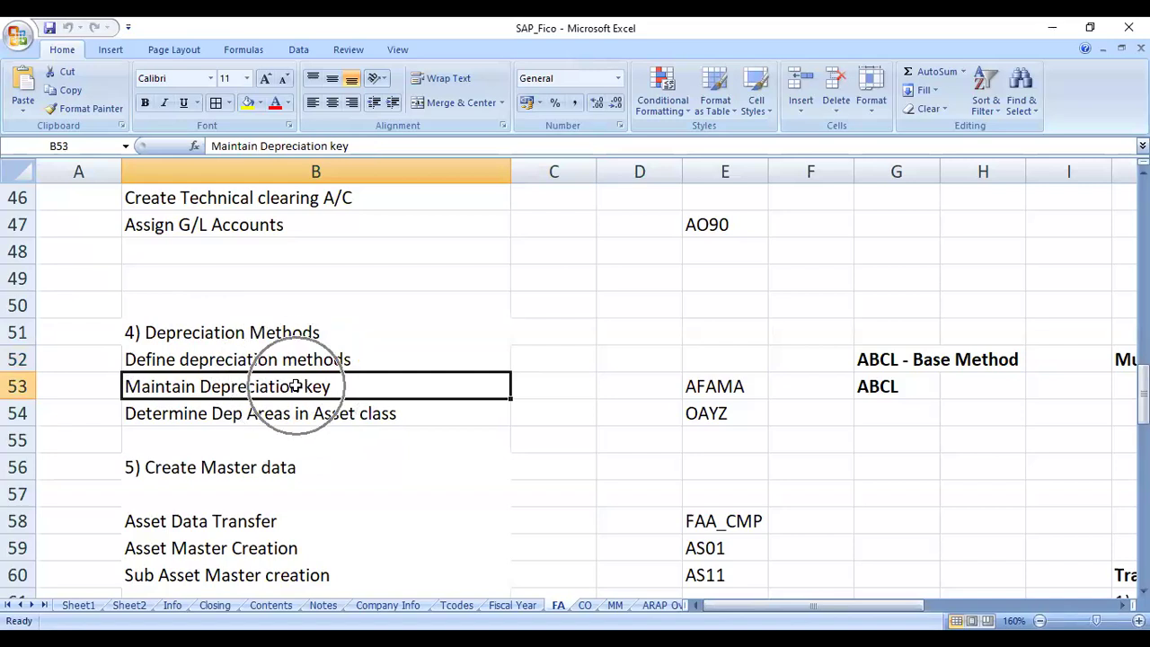
left_click(295, 416)
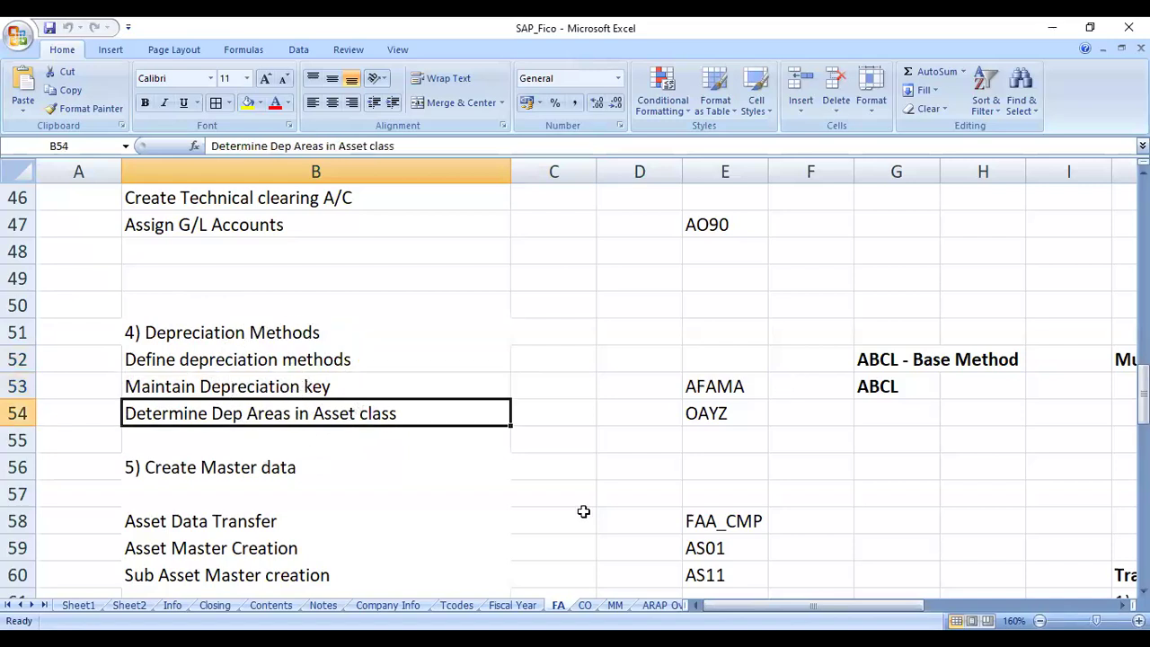
left_click(724, 415)
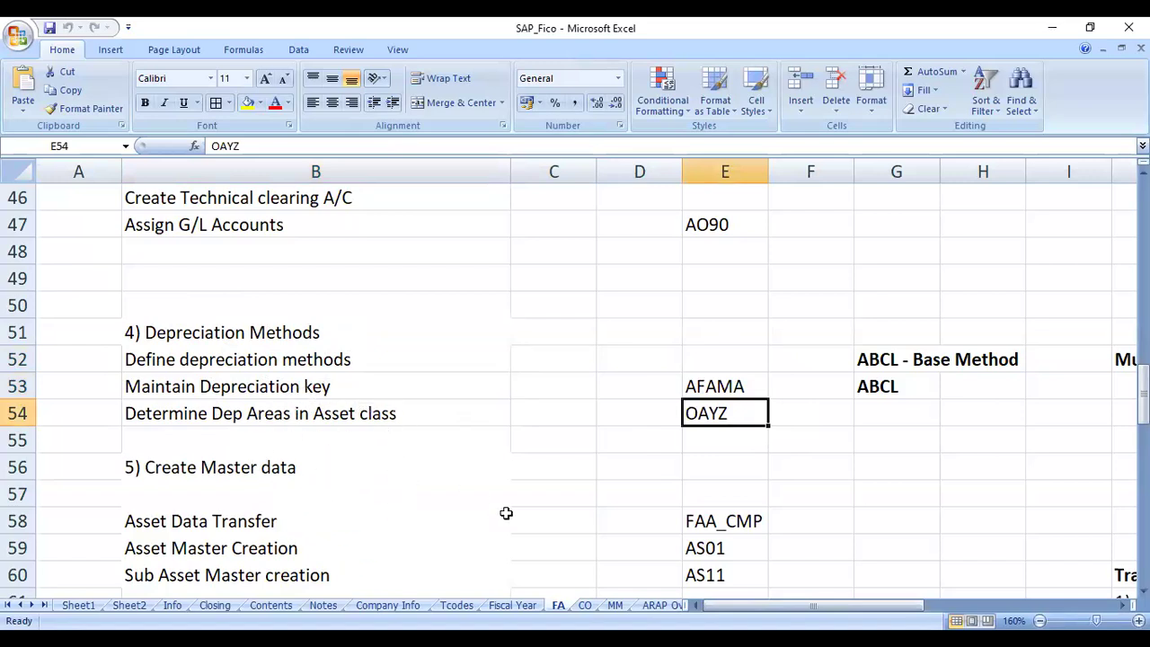
Switch to the SAP IMG structure, close the Valuation Methods documentation and collapse the Depreciation branch.
key("alt+Tab")
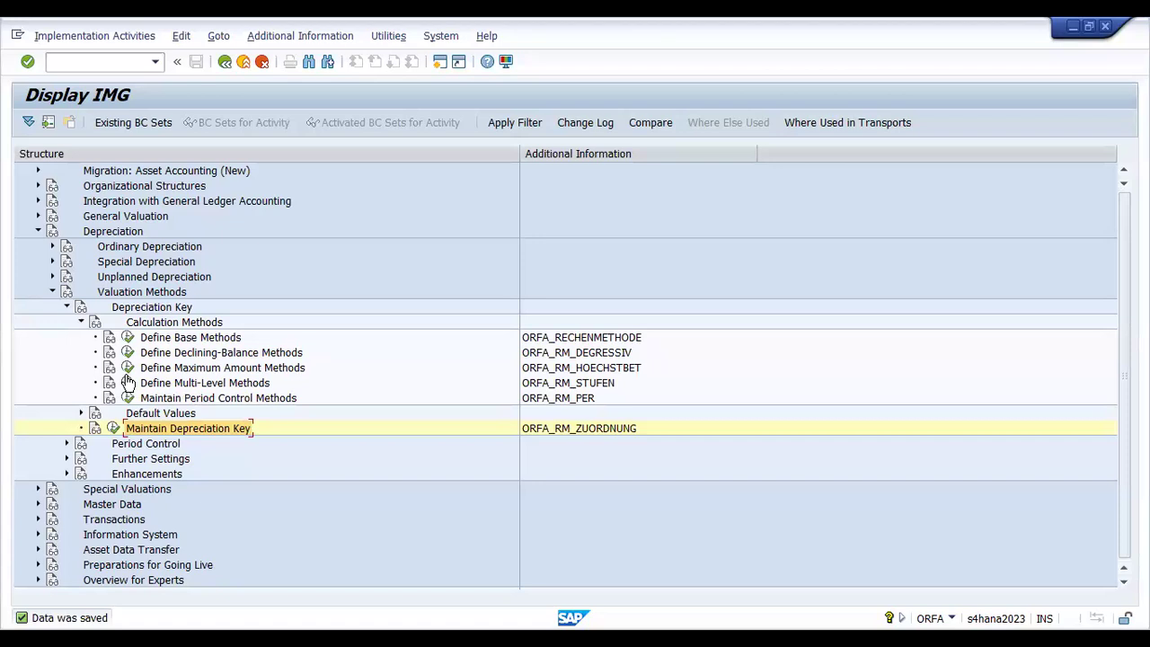
left_click(81, 322)
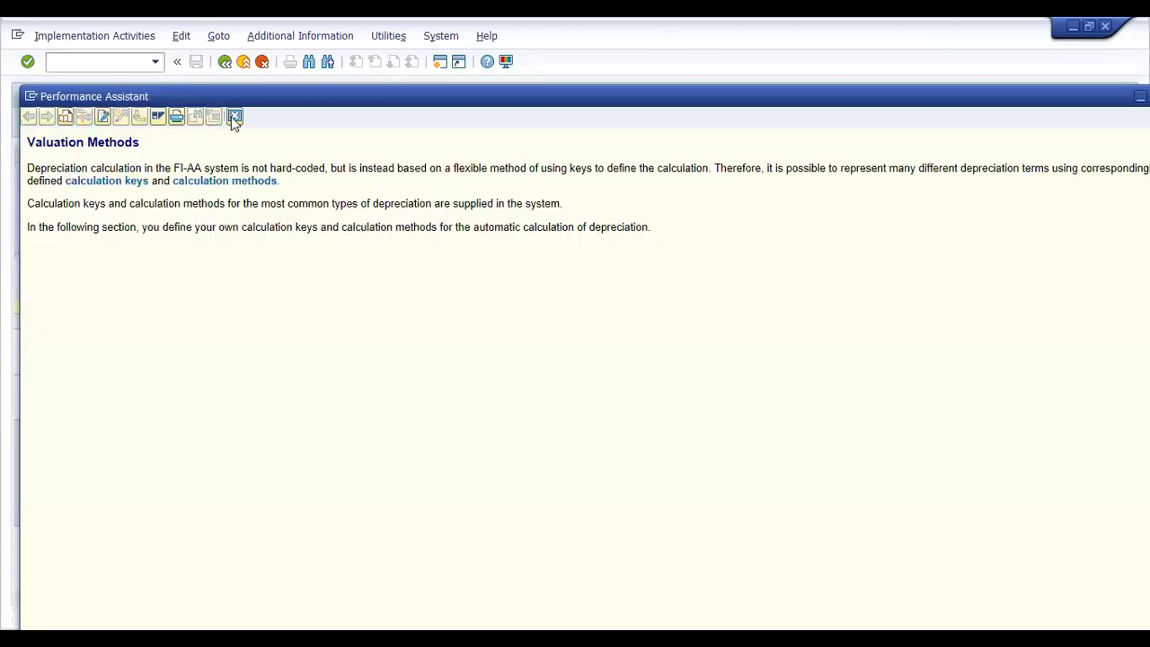
left_click(234, 115)
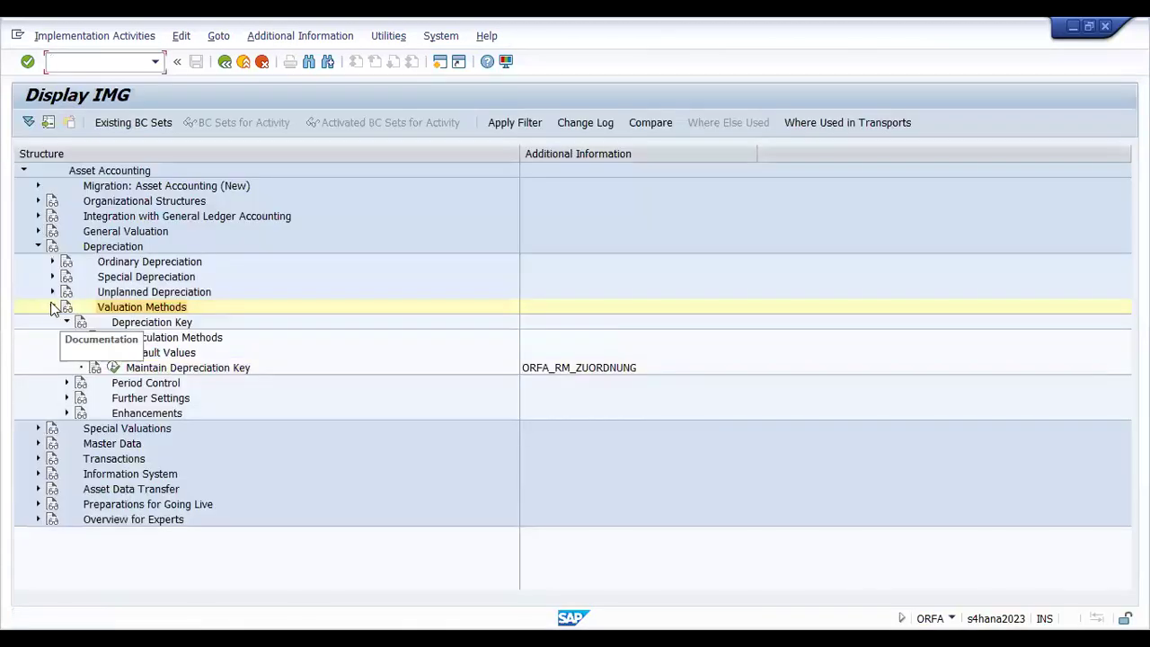
left_click(51, 308)
left_click(38, 246)
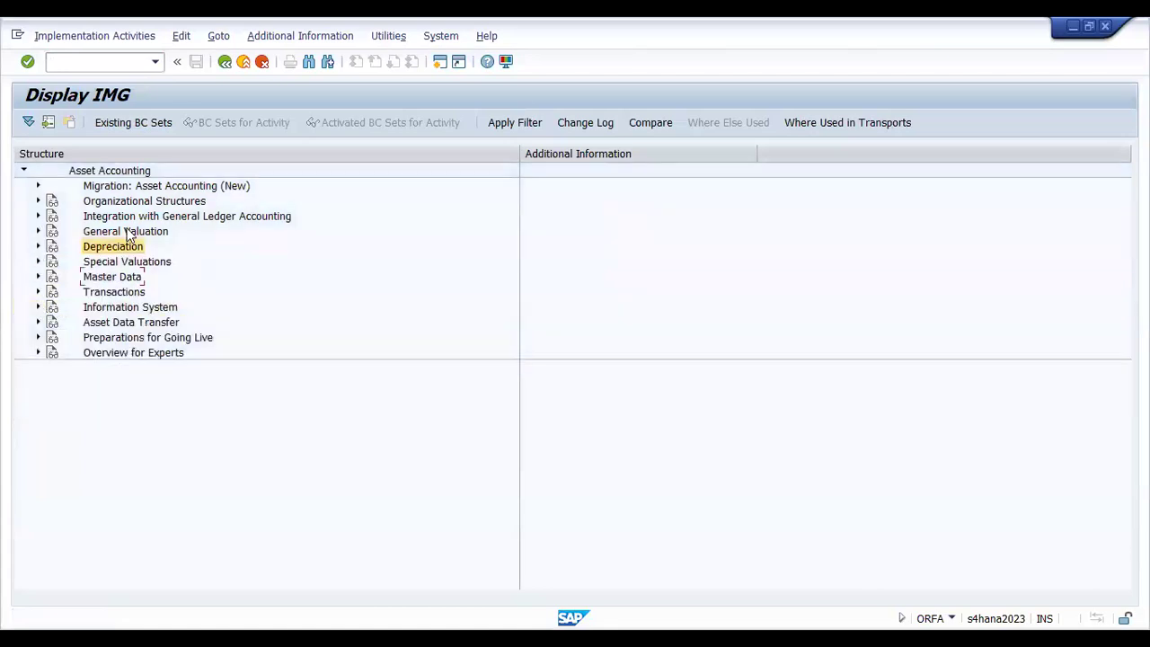
Expand General Valuation and execute the Determine Depreciation Areas in the Asset Class activity.
left_click(39, 231)
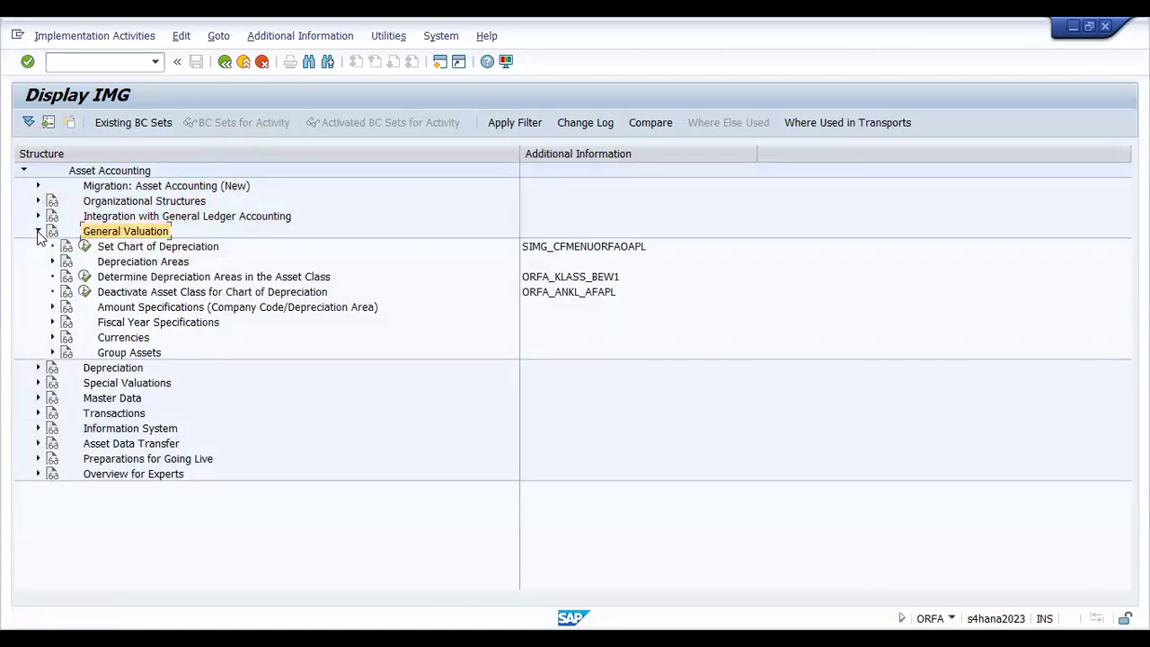
left_click(233, 278)
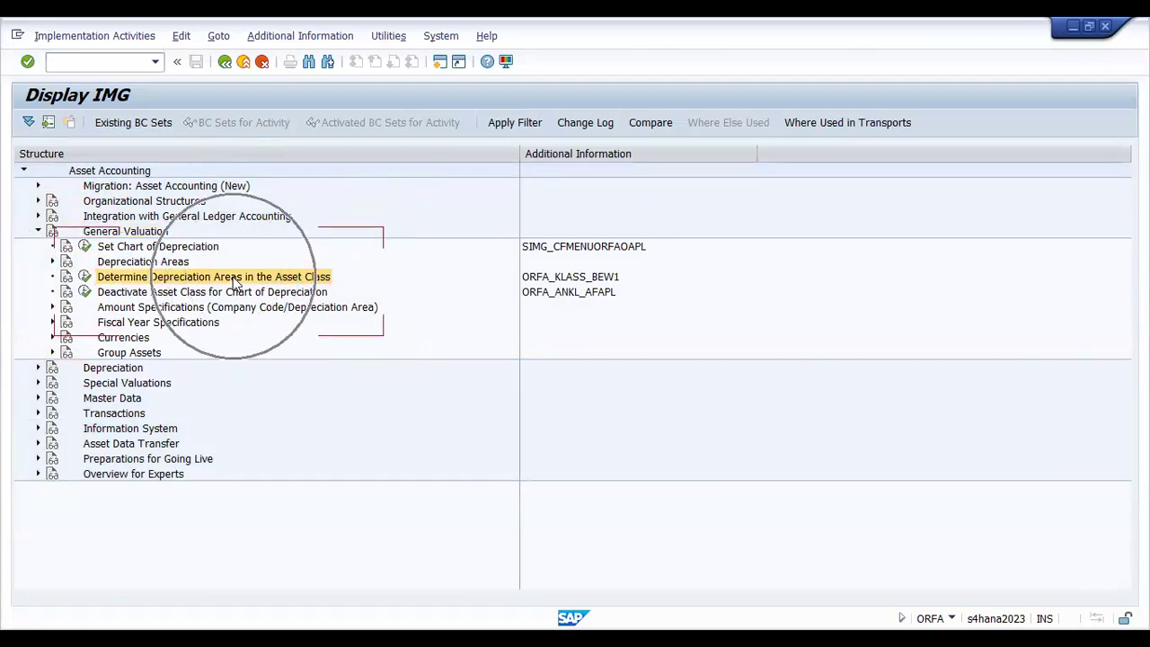
left_click(84, 277)
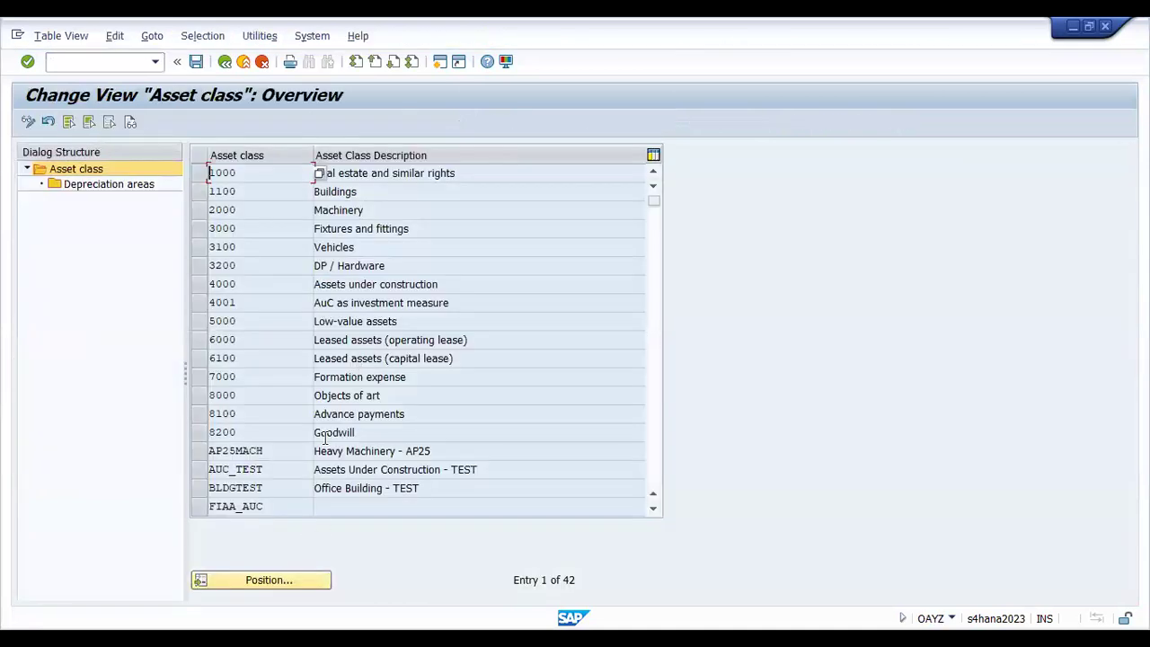
Select asset class AP25MACH, Heavy Machinery - AP25, and open its depreciation areas.
scroll(325, 438, "down", 1)
scroll(325, 438, "down", 2)
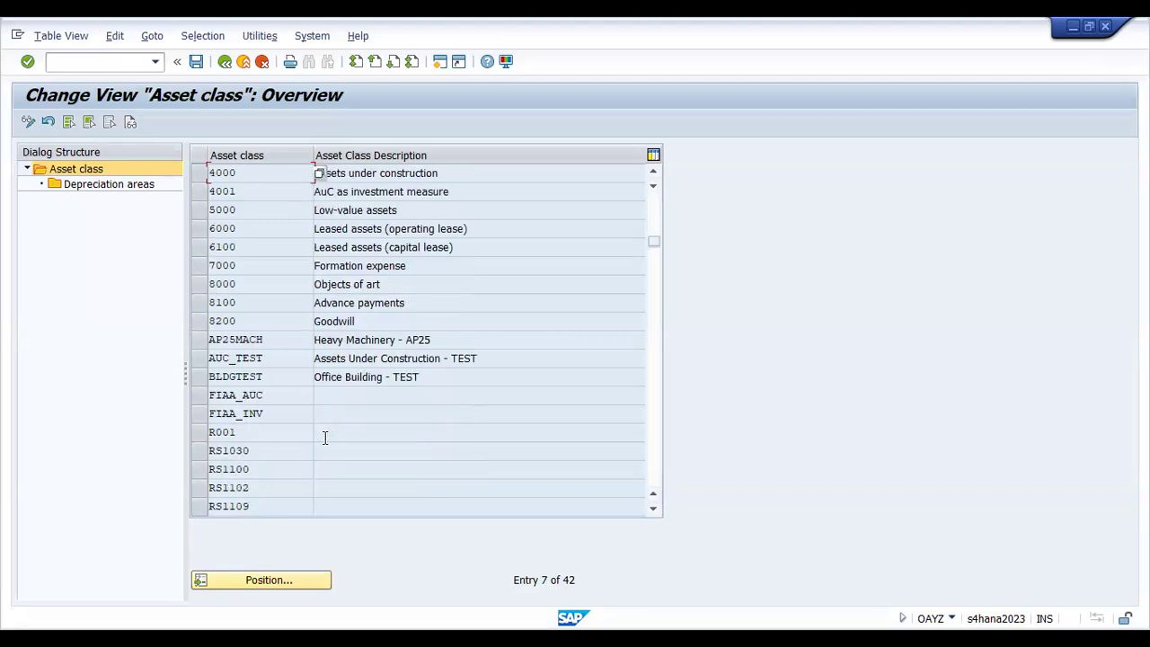
left_click(267, 339)
double_click(224, 341)
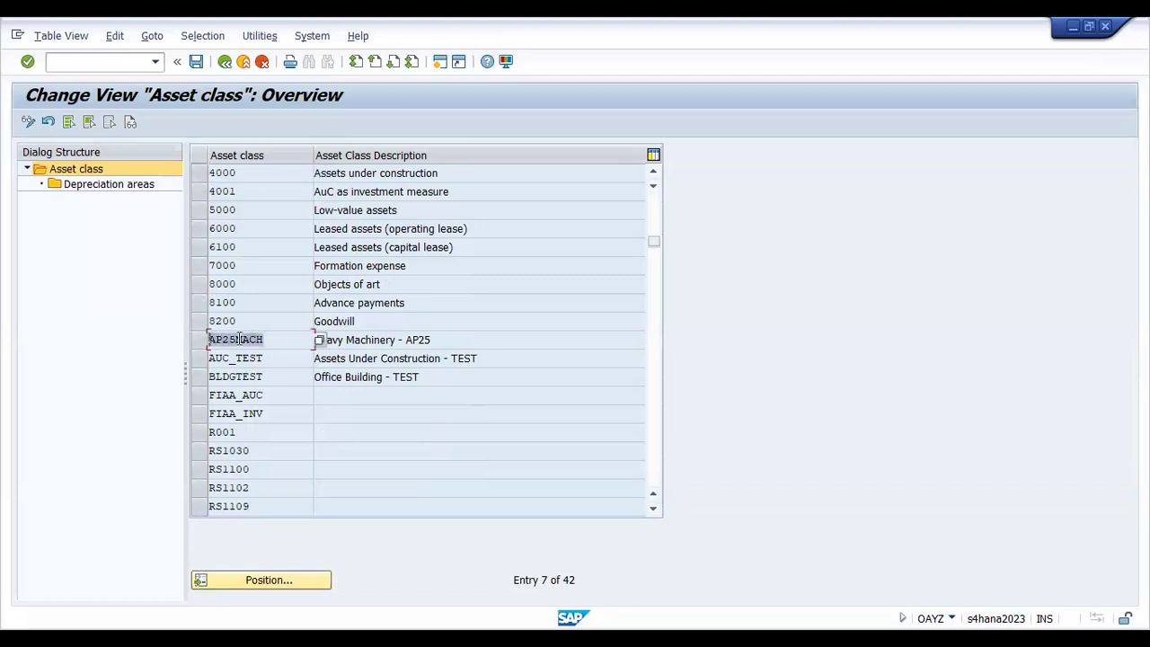
left_click(303, 333)
left_click_drag(434, 340, 302, 333)
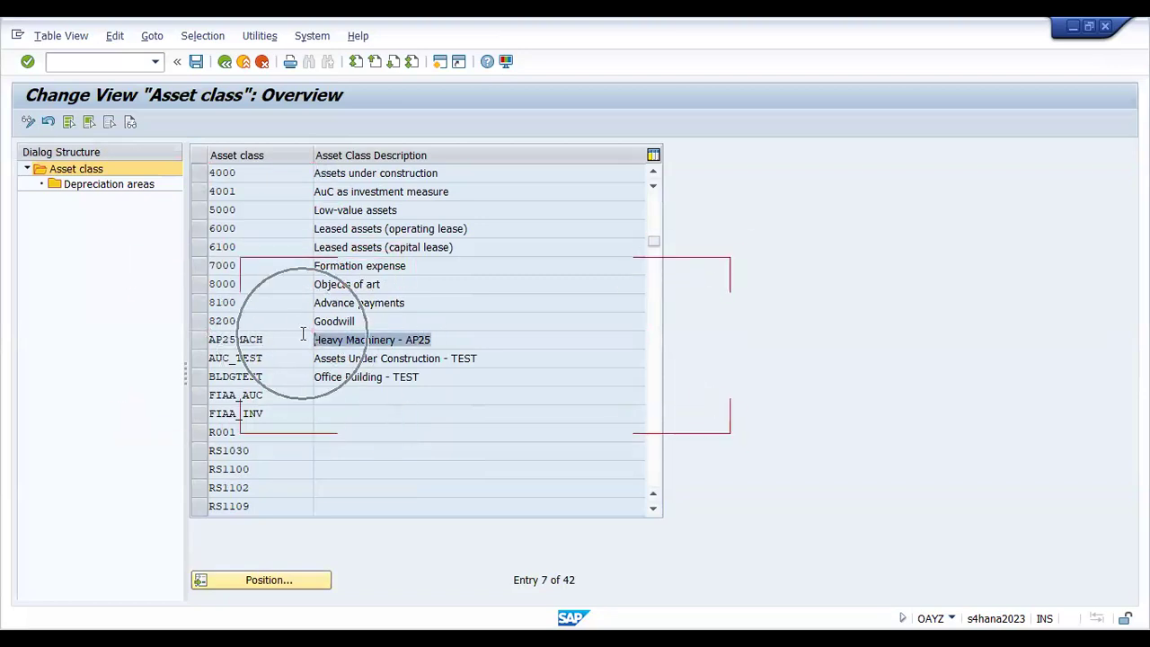
left_click(199, 341)
left_click(126, 185)
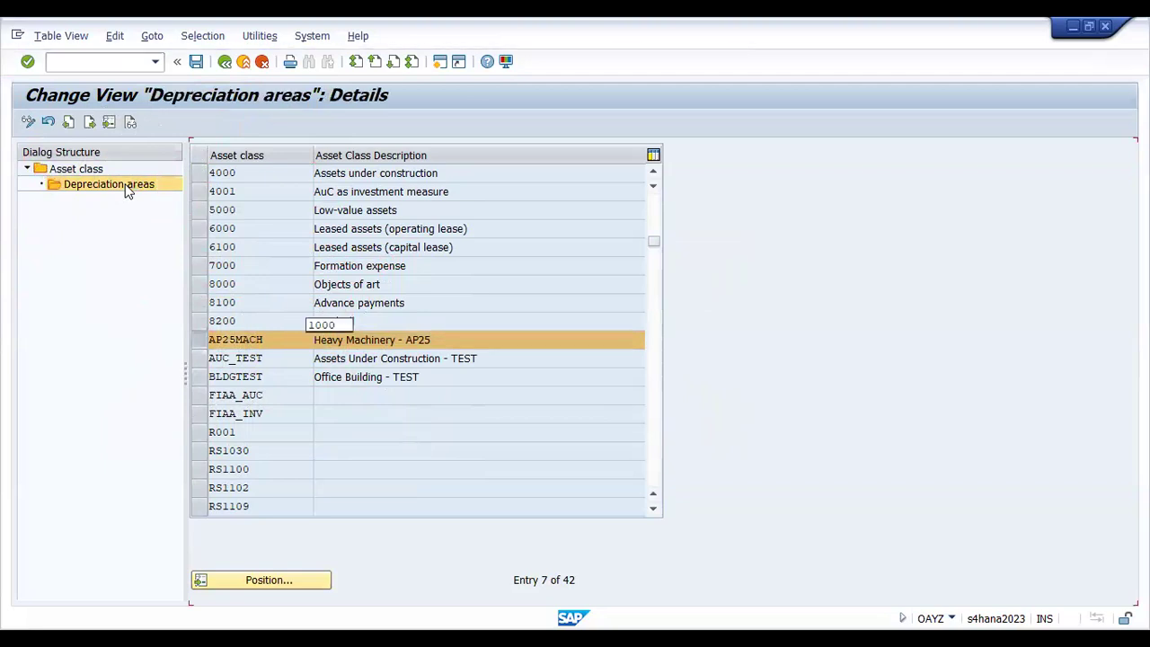
Assign screen layout 1000, Depr. on main asset no. level, to the Book depreciation area and clear its Area Deact. option.
left_click(326, 308)
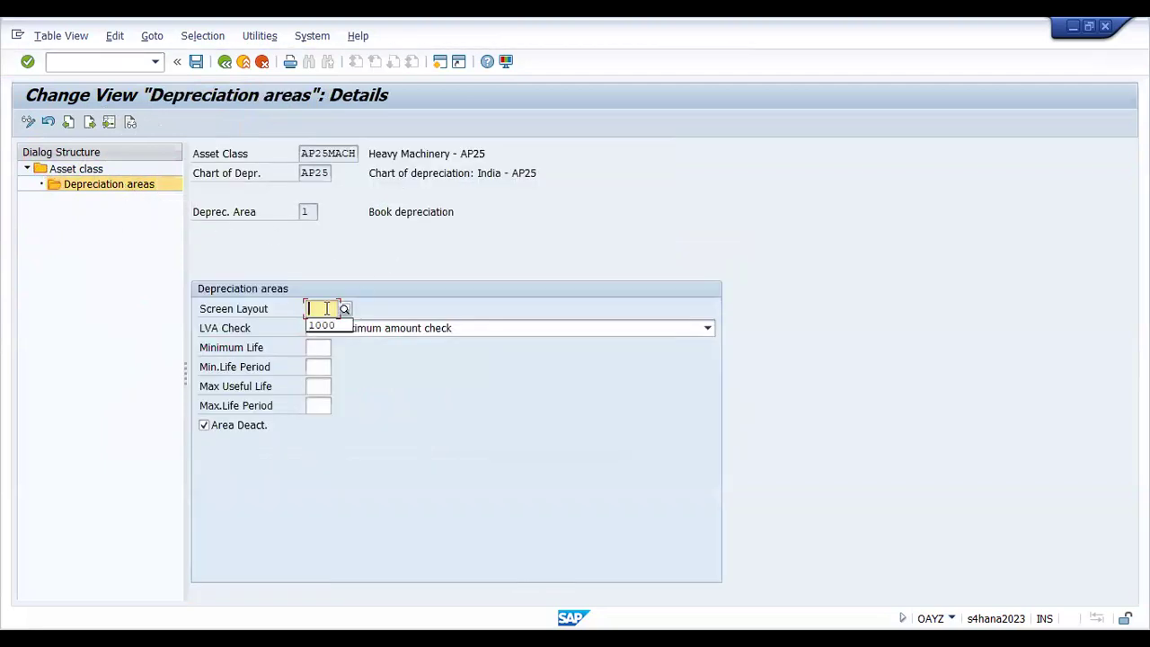
left_click(344, 309)
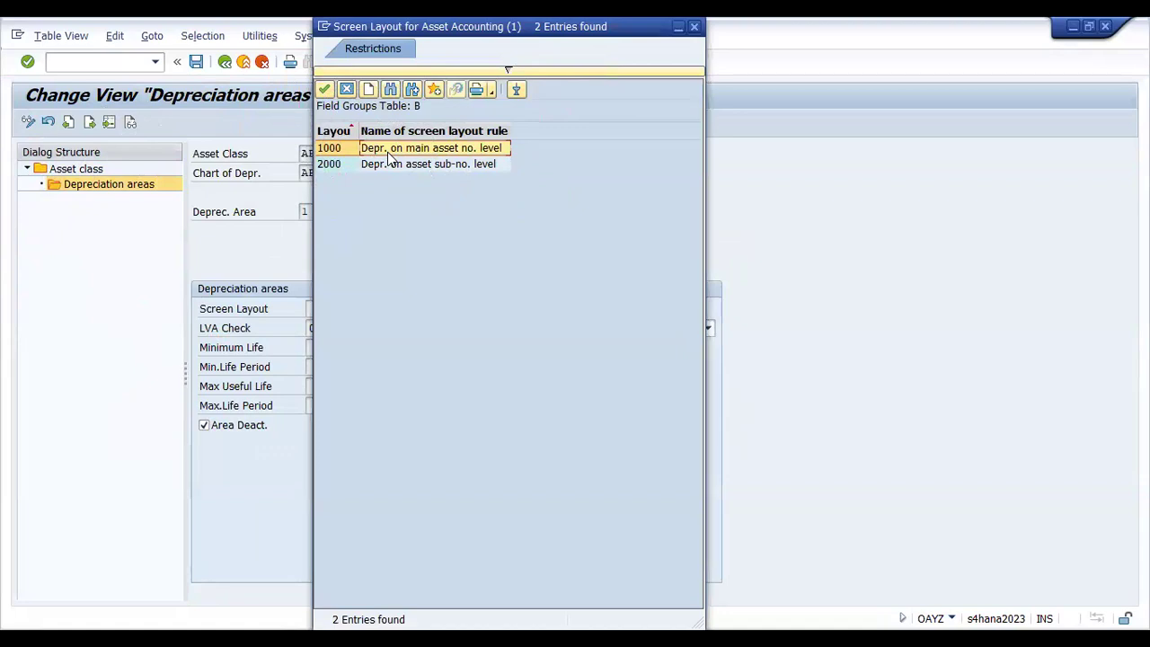
left_click(416, 163)
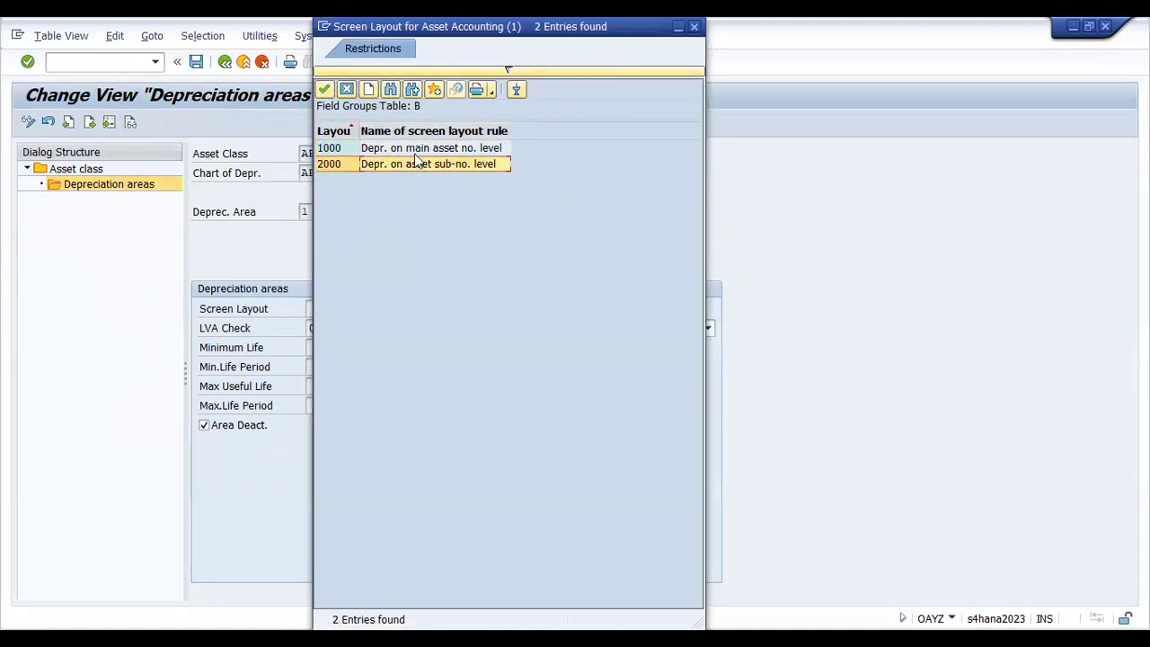
left_click(406, 150)
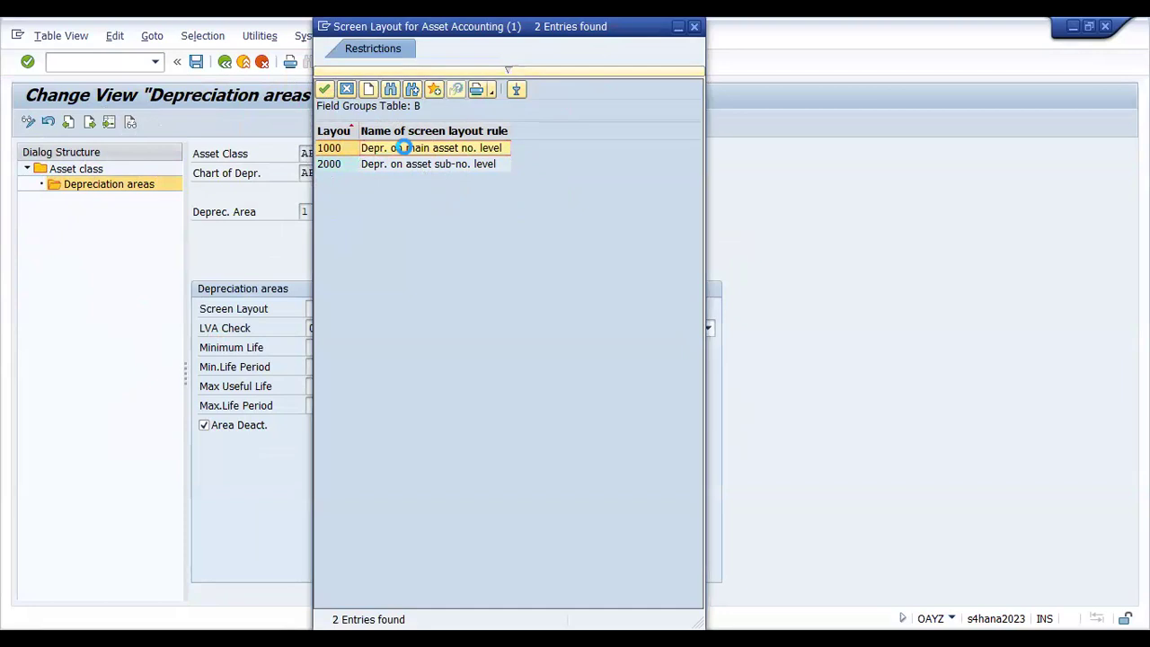
double_click(405, 148)
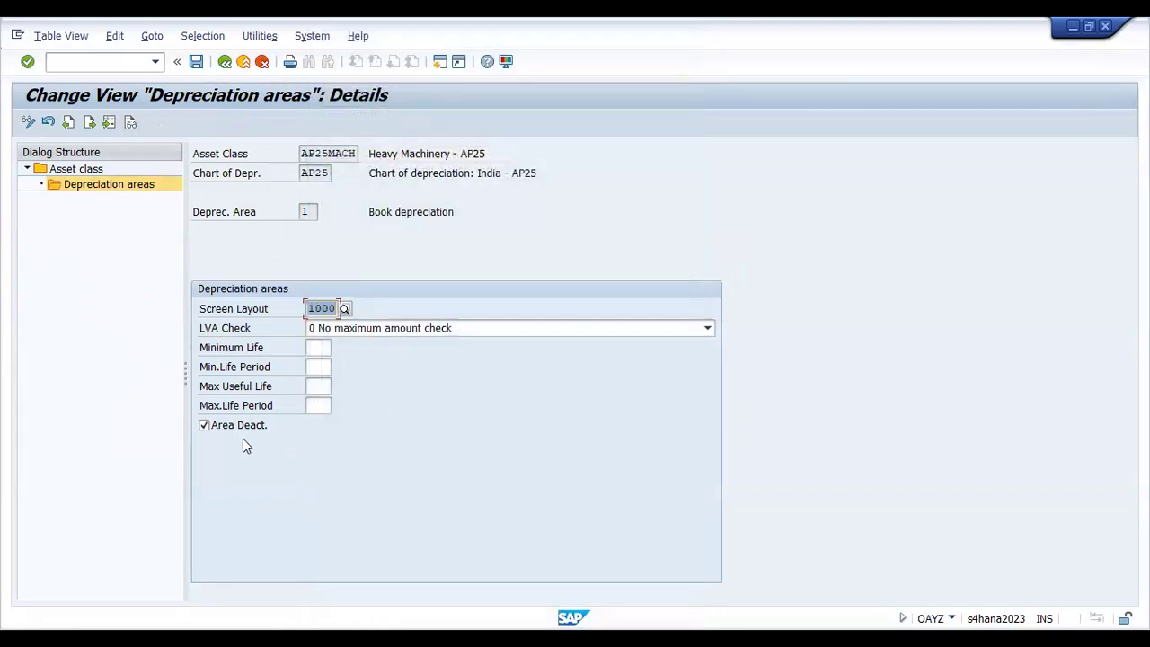
left_click(204, 426)
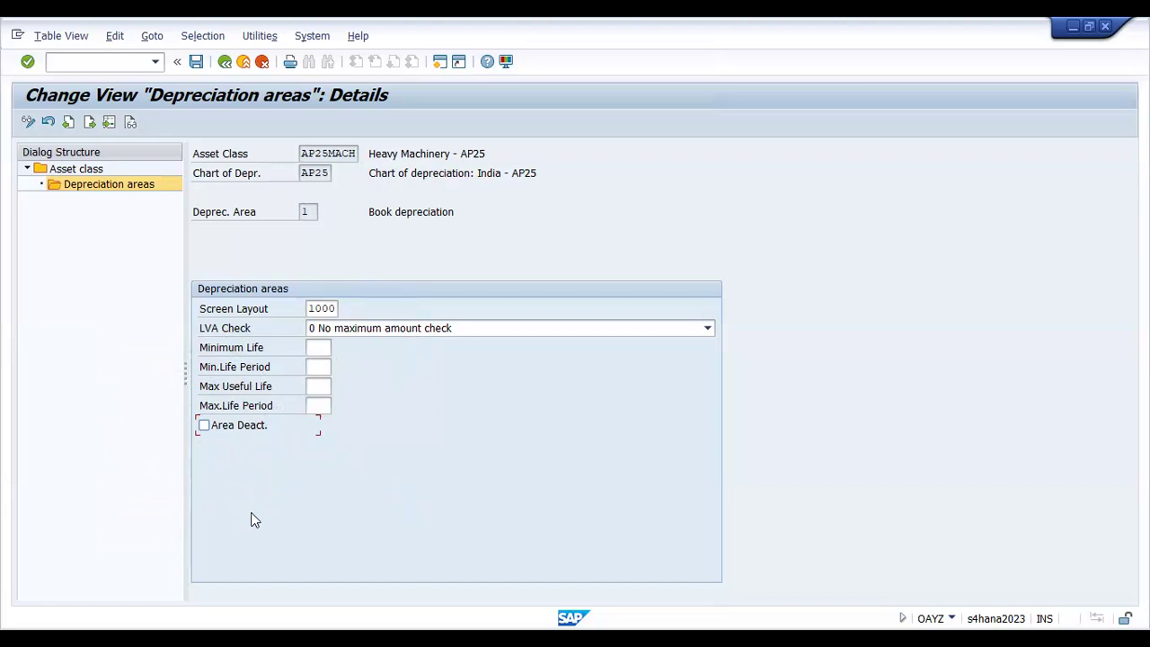
key("Return")
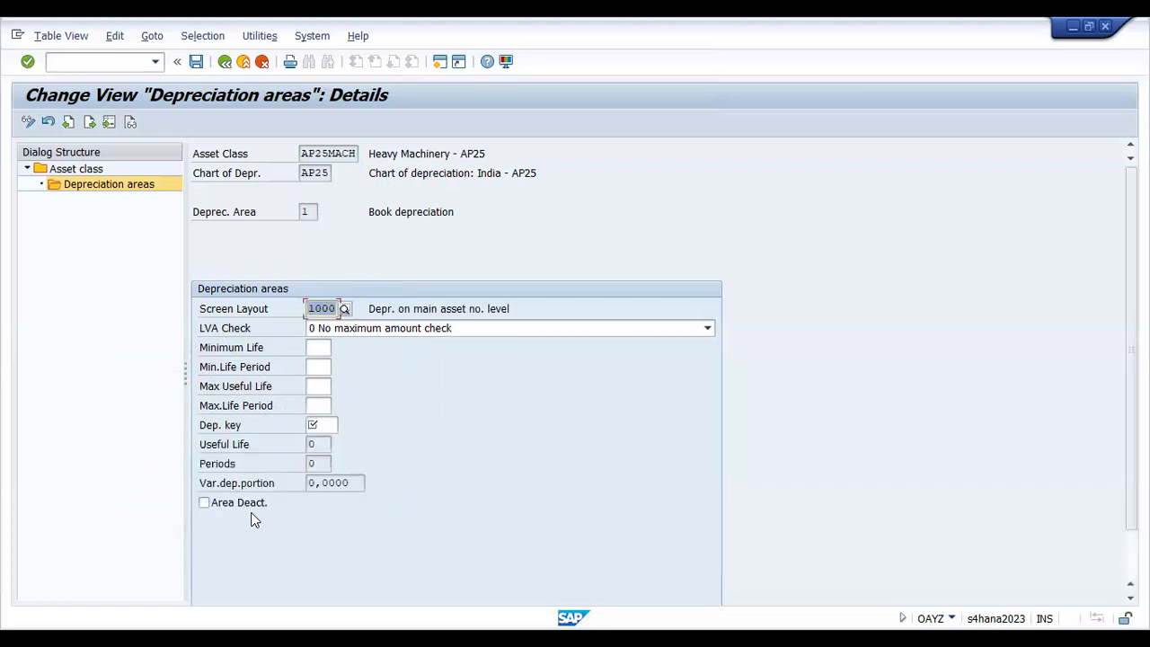
Assign depreciation key LINA, Str.-line via acq.value below zero with interest, to AP25MACH's Book depreciation area.
left_click(241, 424)
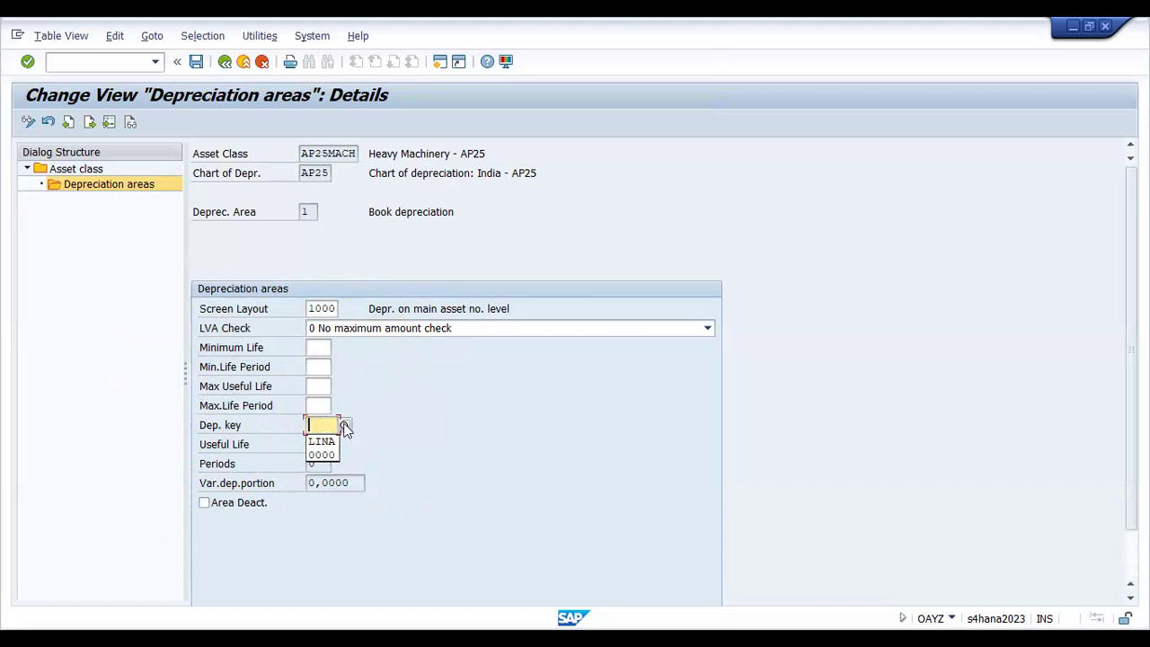
left_click(344, 425)
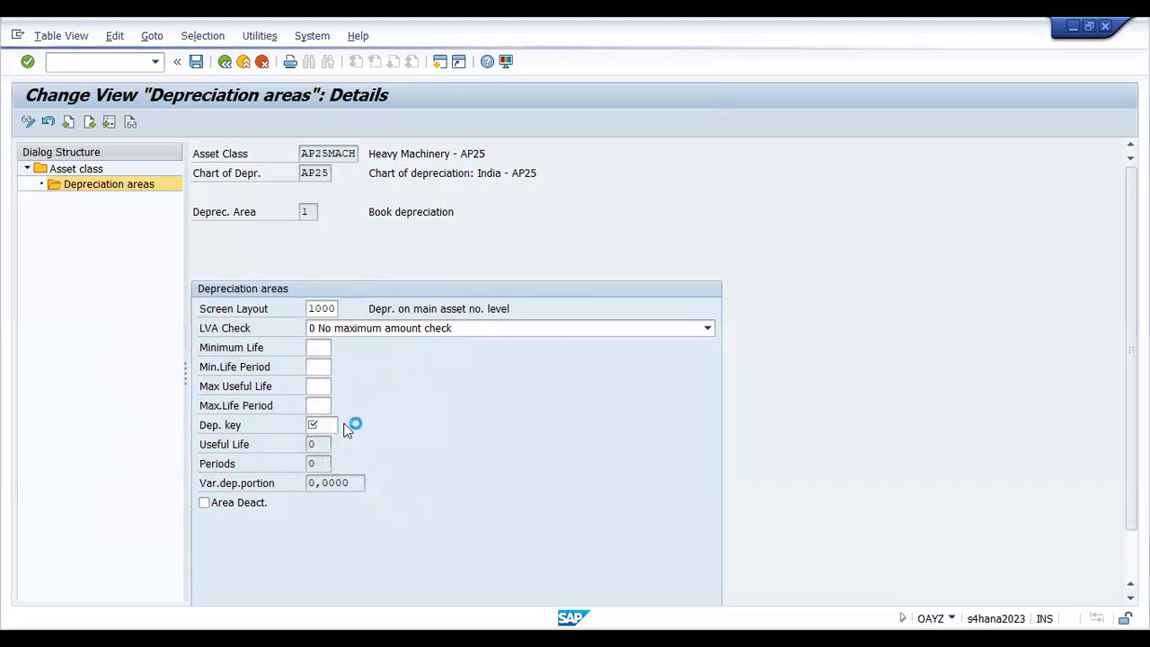
left_click(373, 485)
left_click(401, 483)
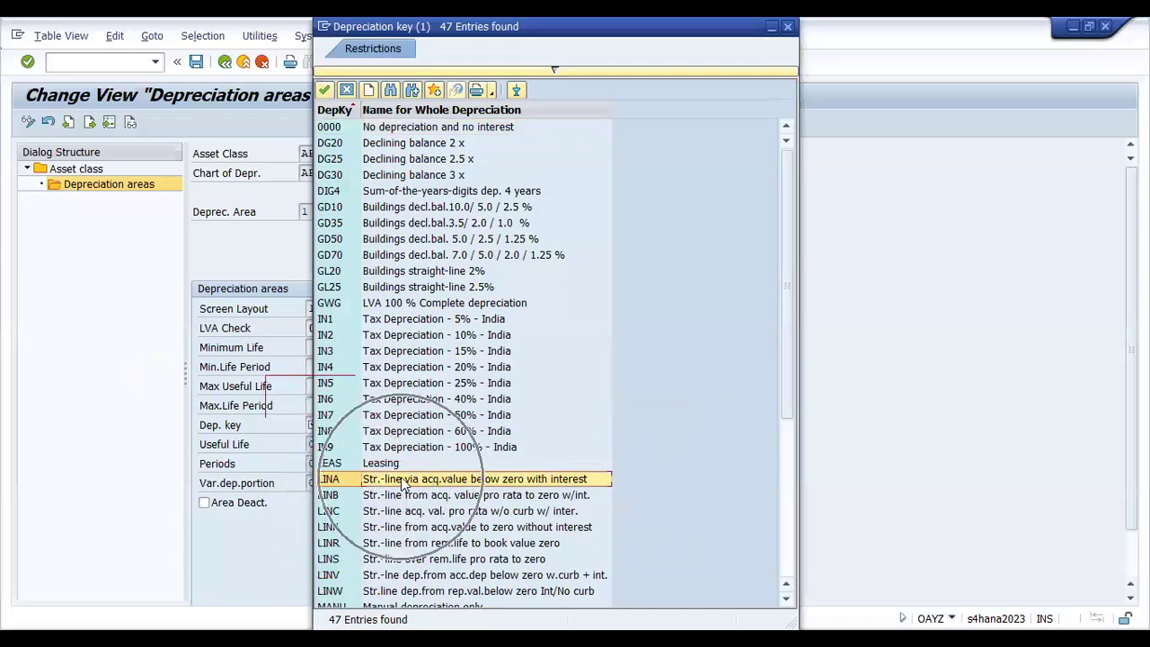
double_click(401, 483)
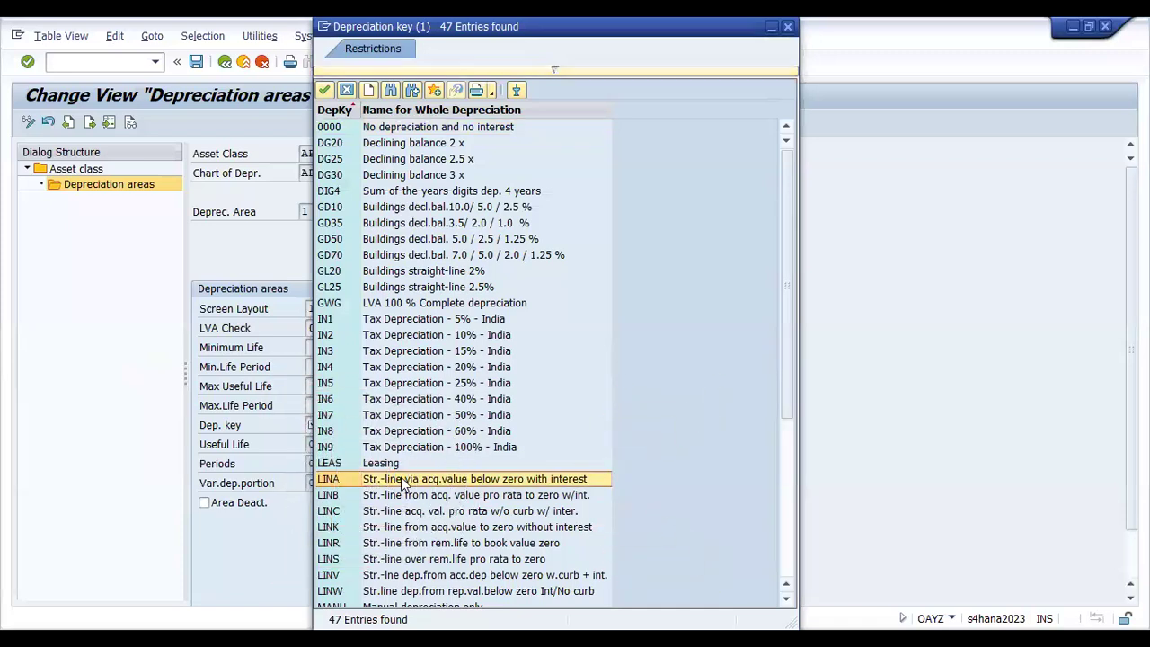
Save AP25MACH's depreciation area settings in the proposed customizing request and return to the IMG structure.
left_click(195, 62)
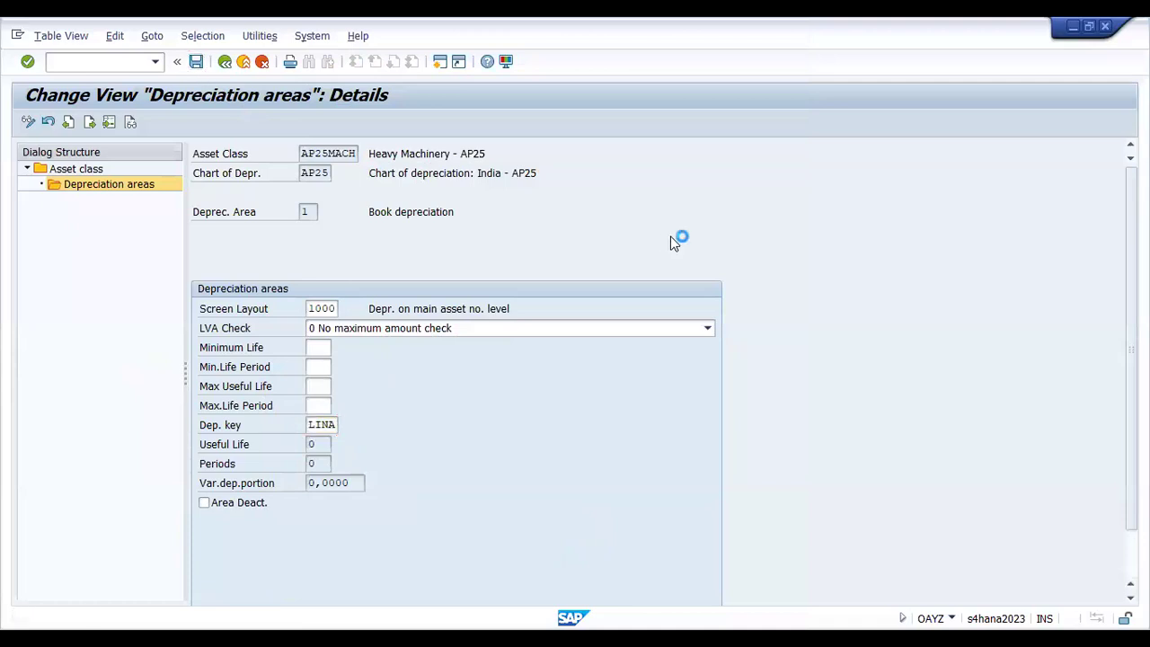
left_click(310, 310)
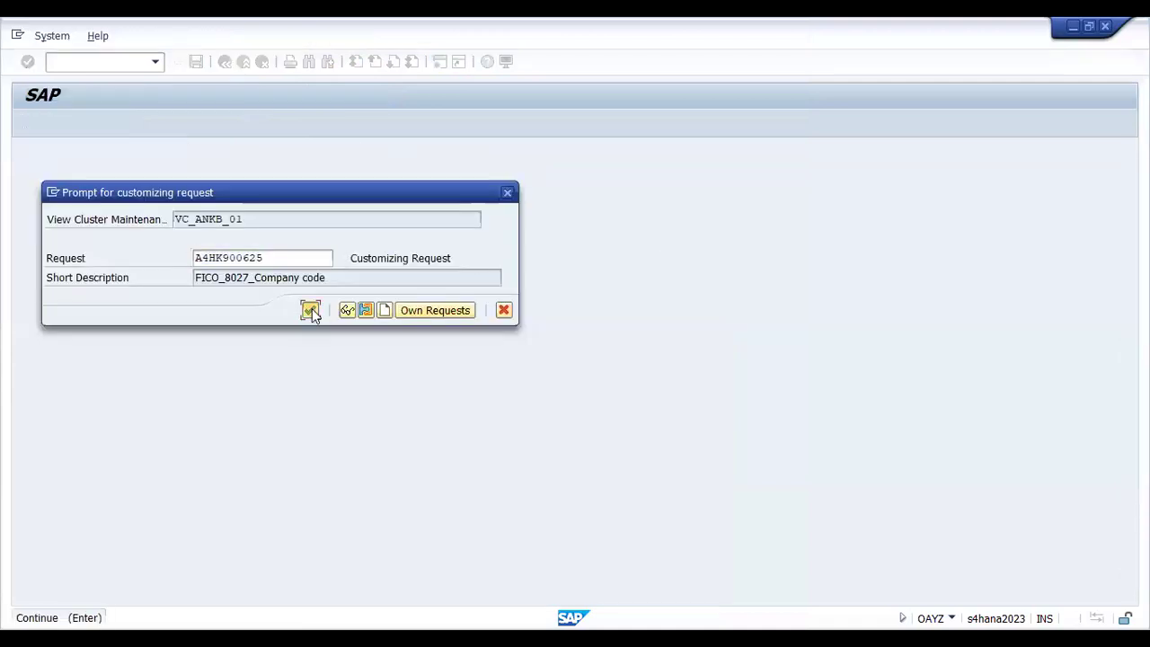
left_click(224, 64)
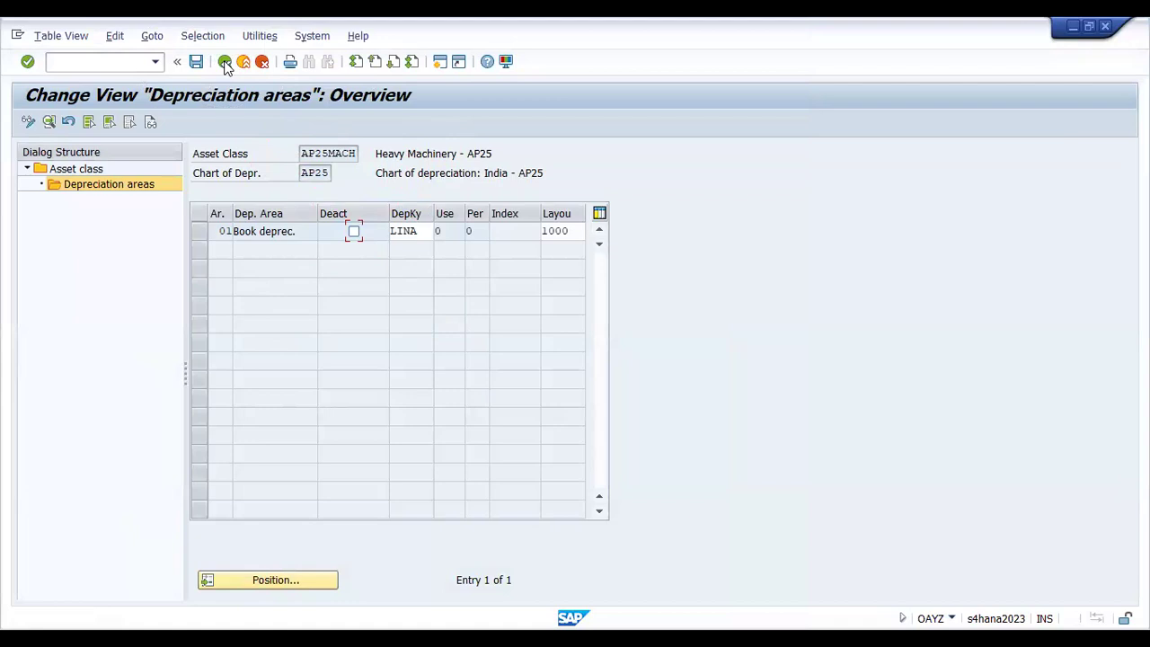
left_click(225, 63)
left_click(225, 63)
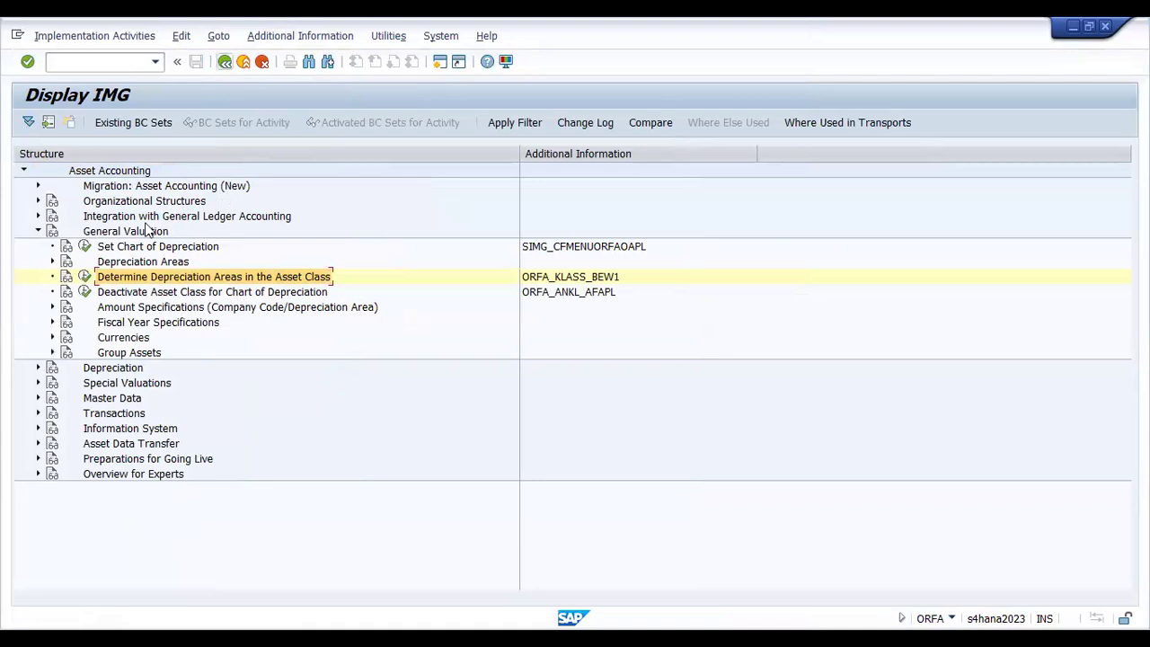
Collapse General Valuation, expand Parameters for Data Transfer under Asset Data Transfer and select Define Transfer Date and Additional Parameters.
left_click(38, 231)
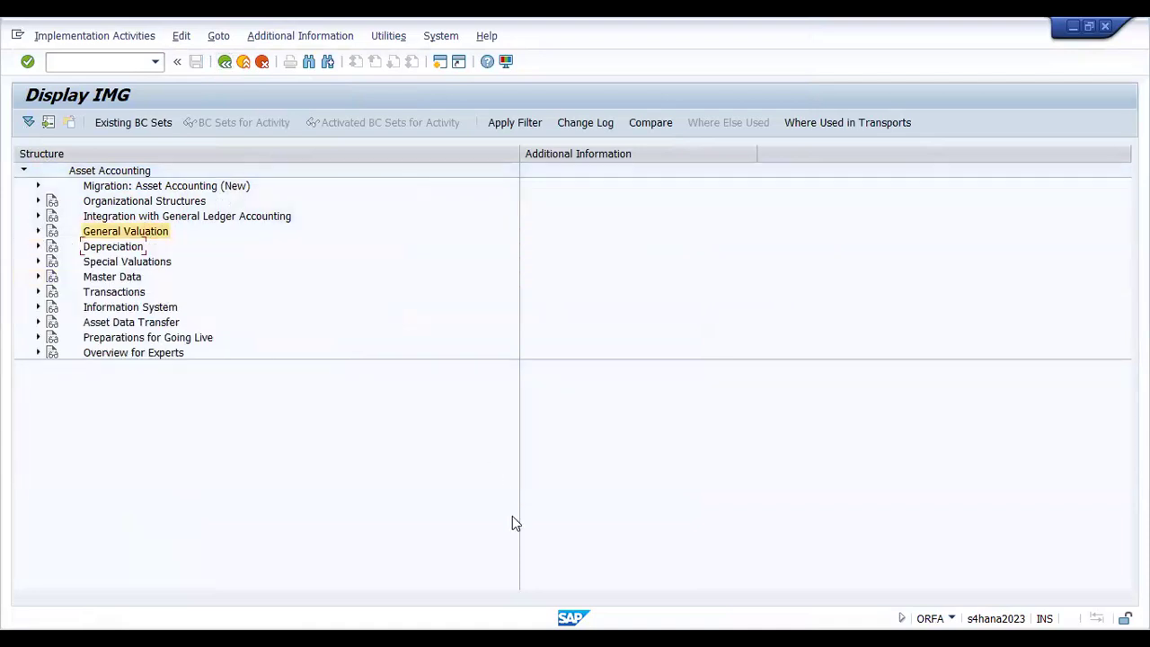
key("alt+Tab")
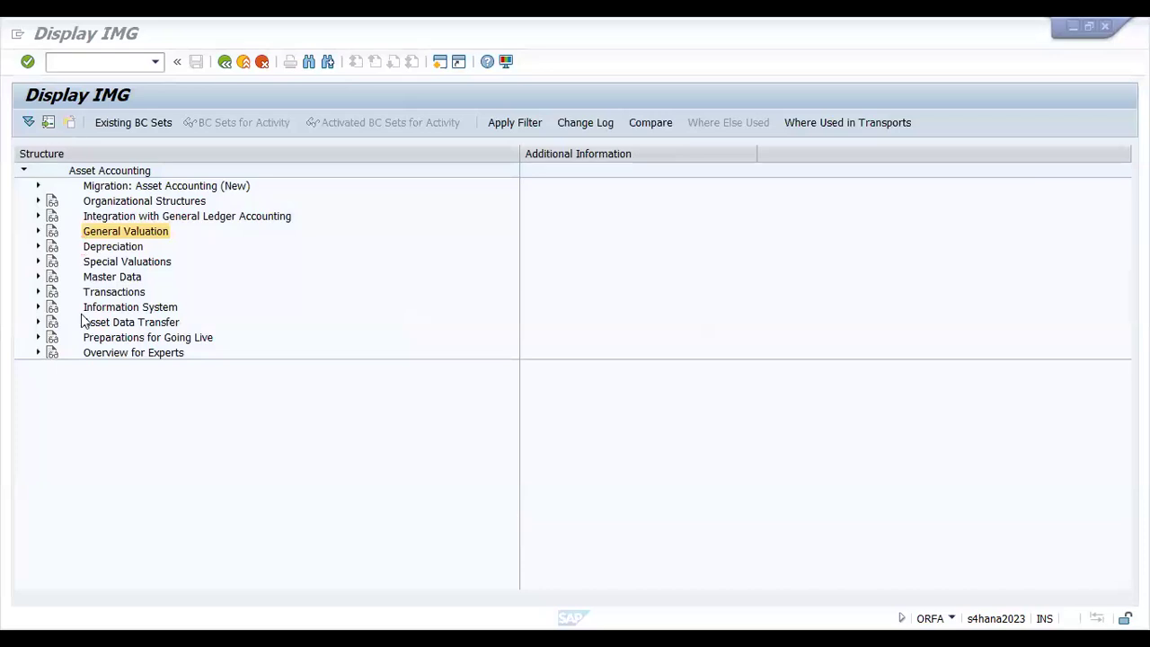
left_click(37, 323)
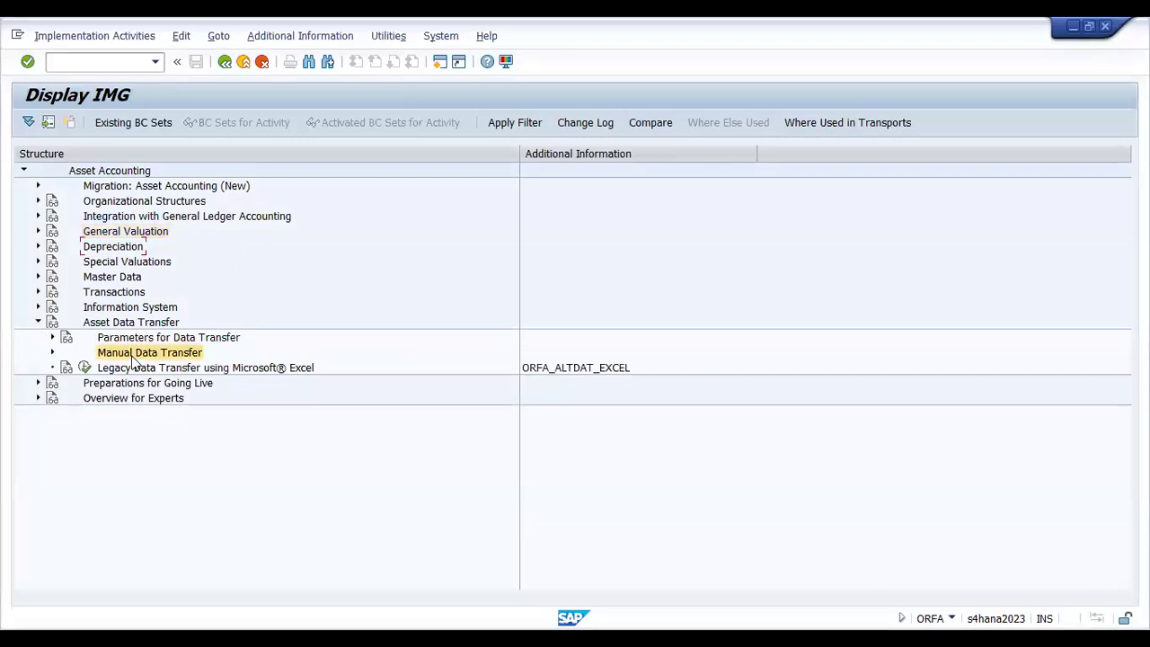
left_click(52, 338)
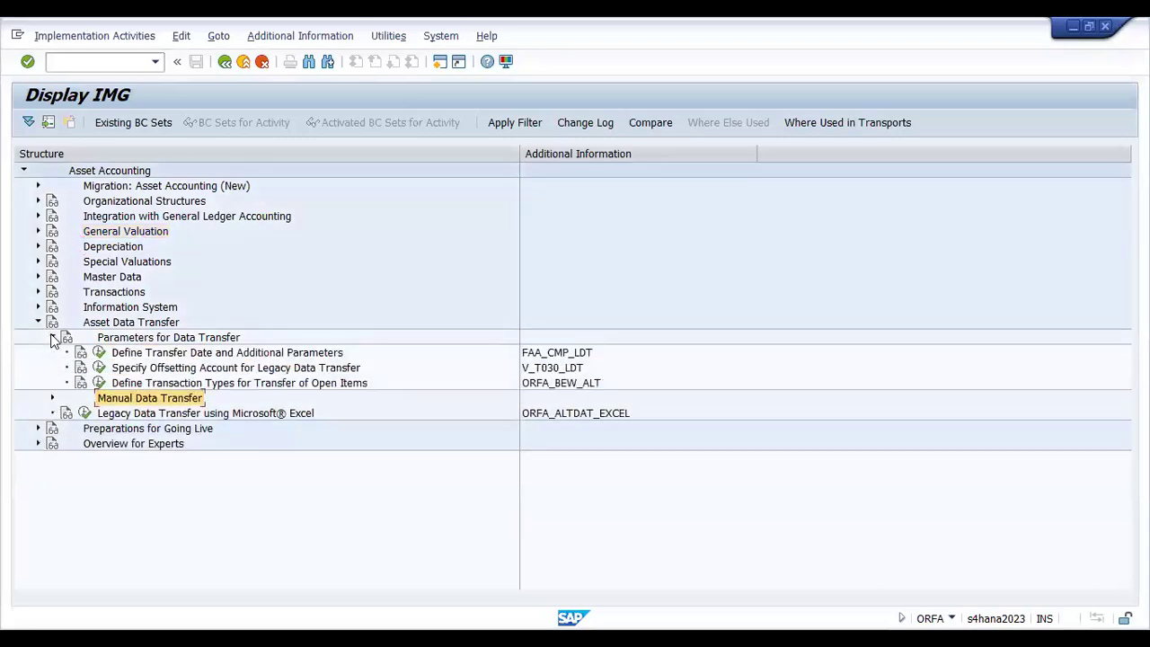
left_click(238, 354)
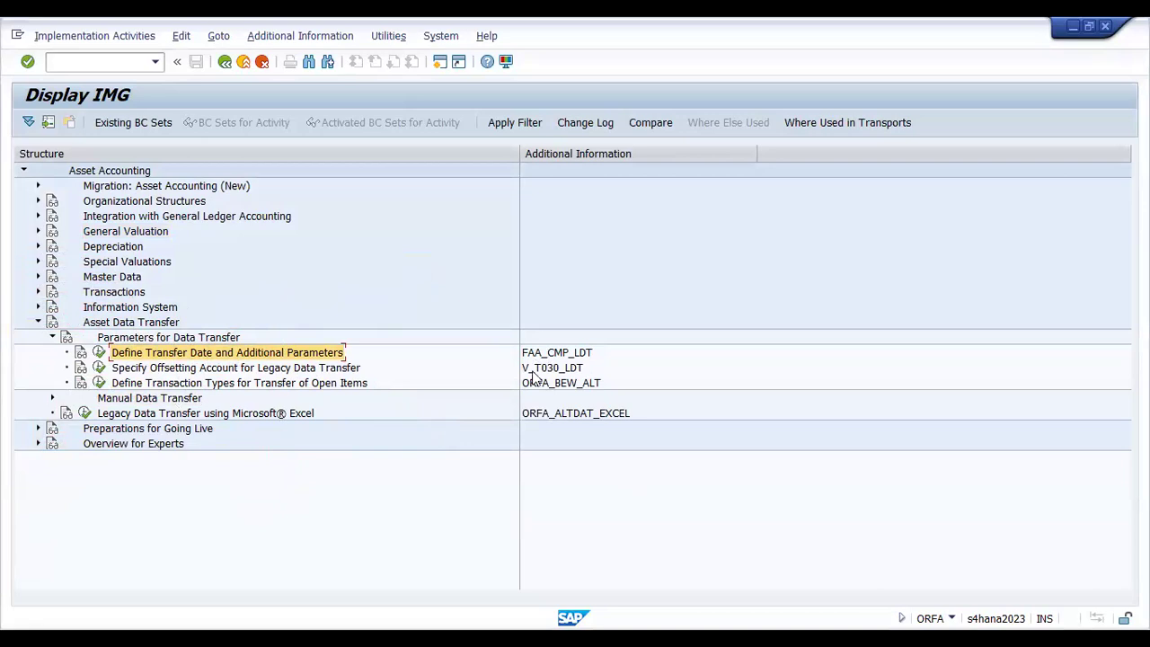
key("ctrl+2")
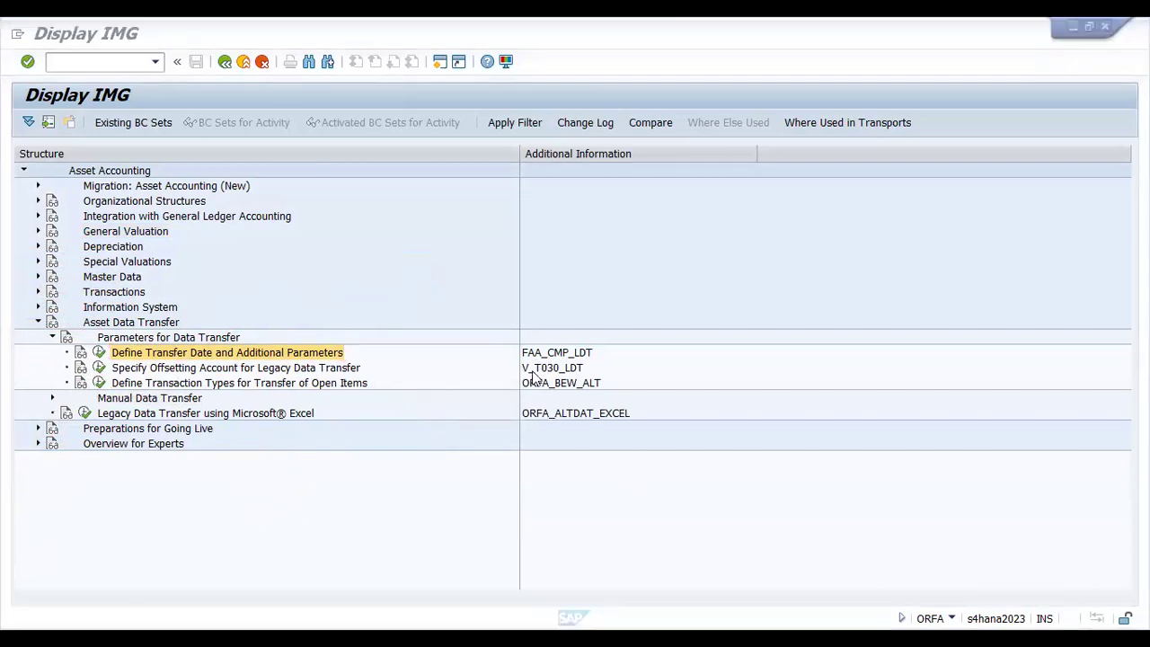
Switch to the SAP_Fico workbook, look up the Asset Data Transfer row on the FA sheet, and return to SAP.
key("alt+Tab")
left_click(436, 344)
scroll(622, 428, "up", 1)
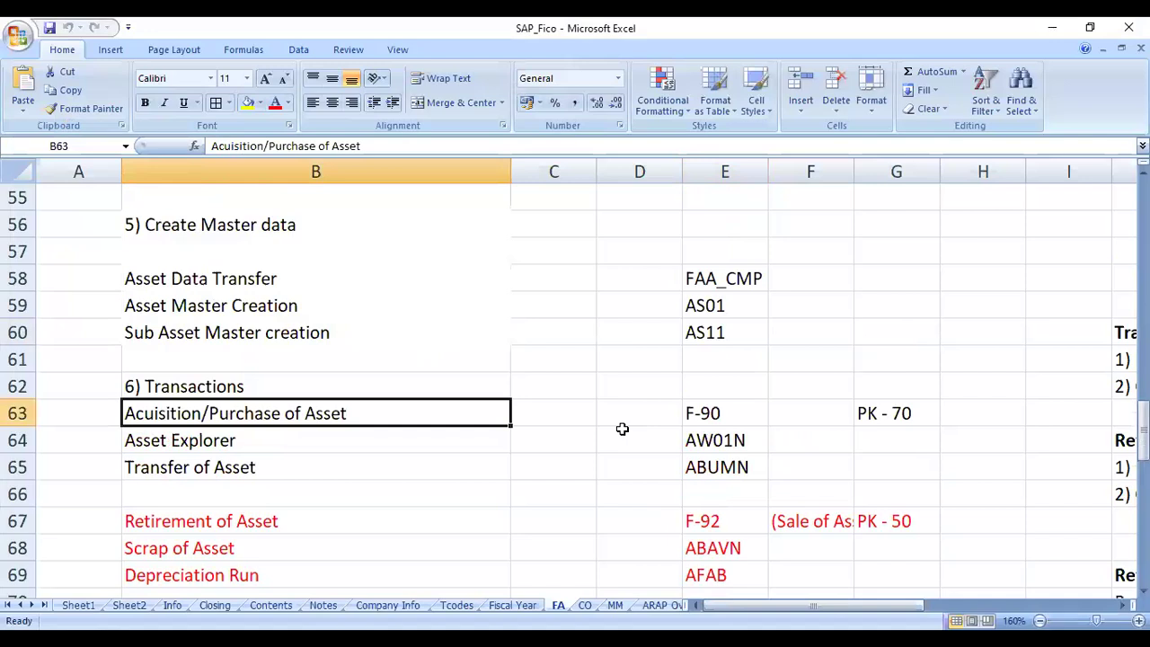
scroll(621, 428, "up", 1)
left_click_drag(302, 360, 759, 360)
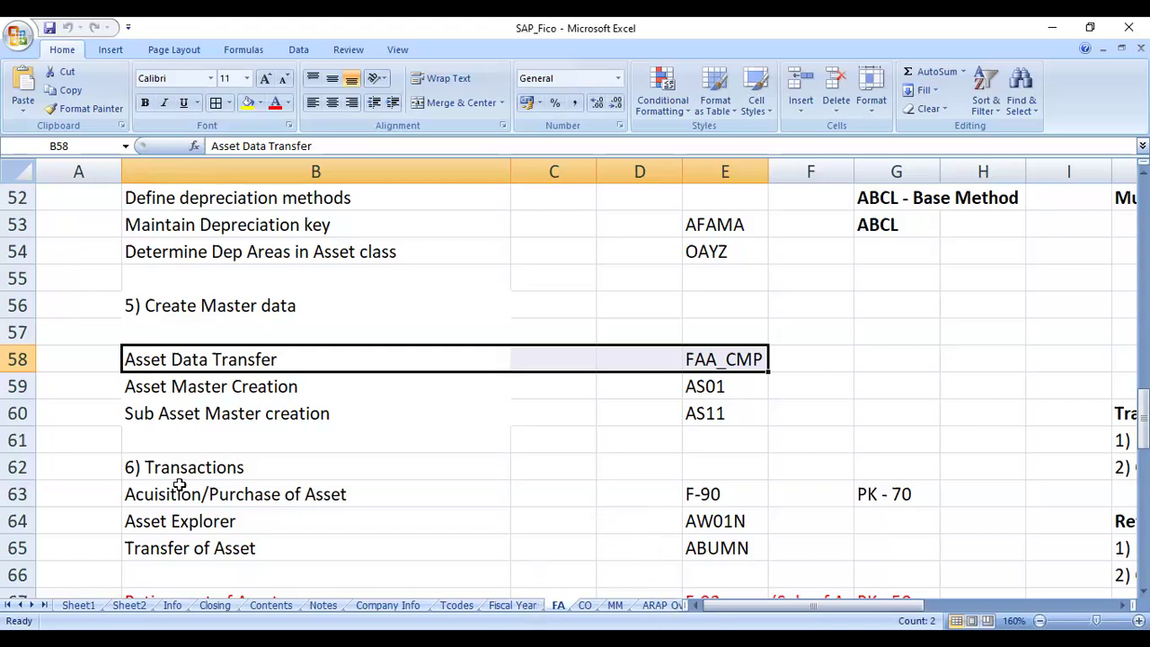
key("alt+Tab")
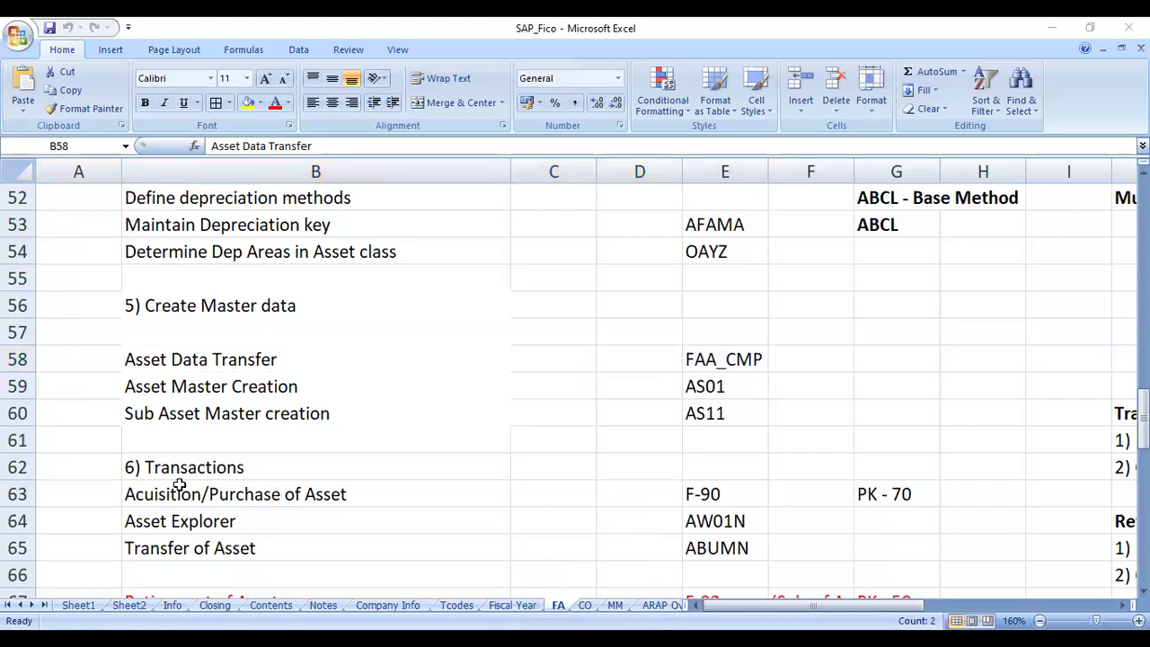
key("alt+Tab")
Open the Define Transfer Date and Additional Parameters activity and select company code AP25.
left_click(224, 363)
key("ctrl")
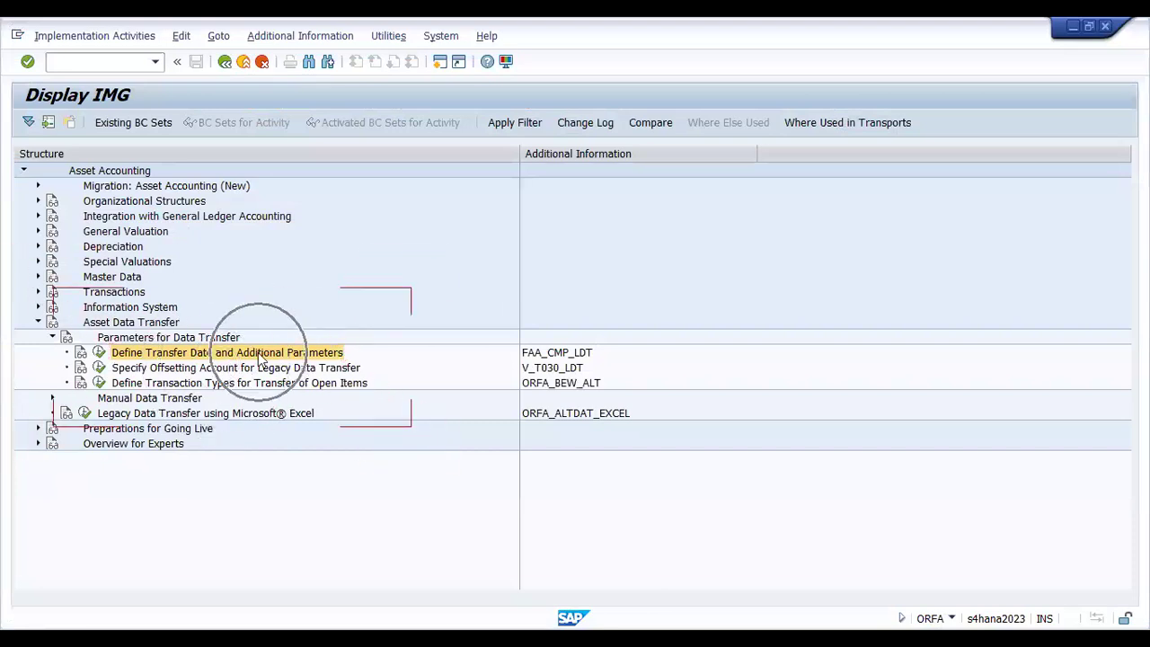
left_click(98, 352)
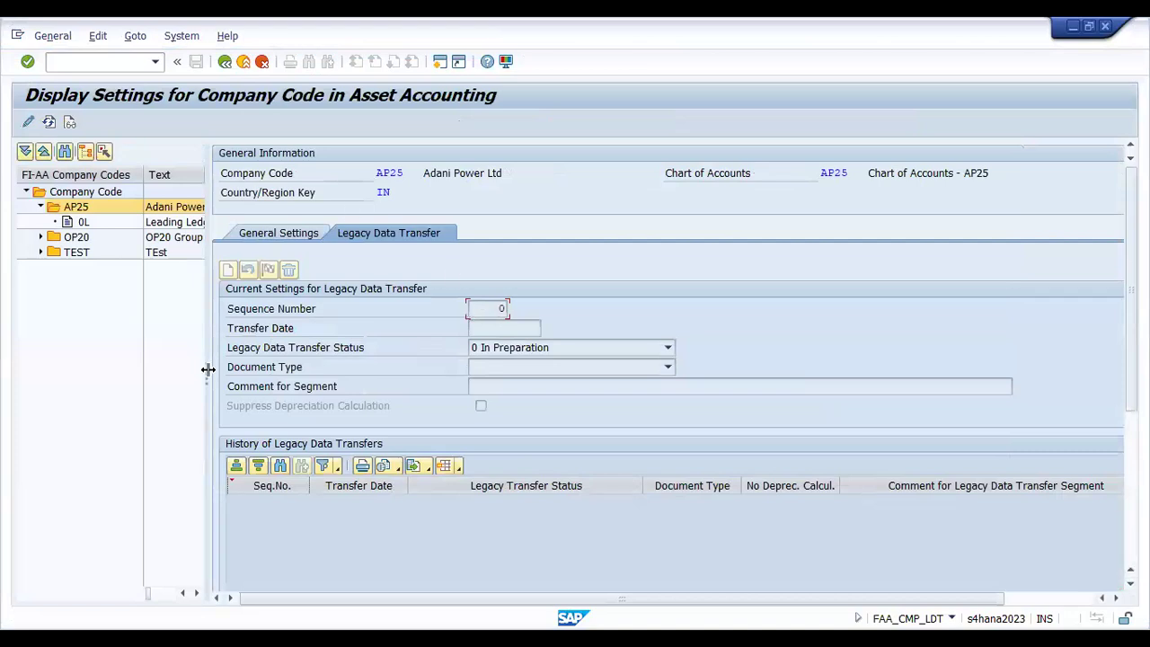
left_click_drag(207, 369, 354, 370)
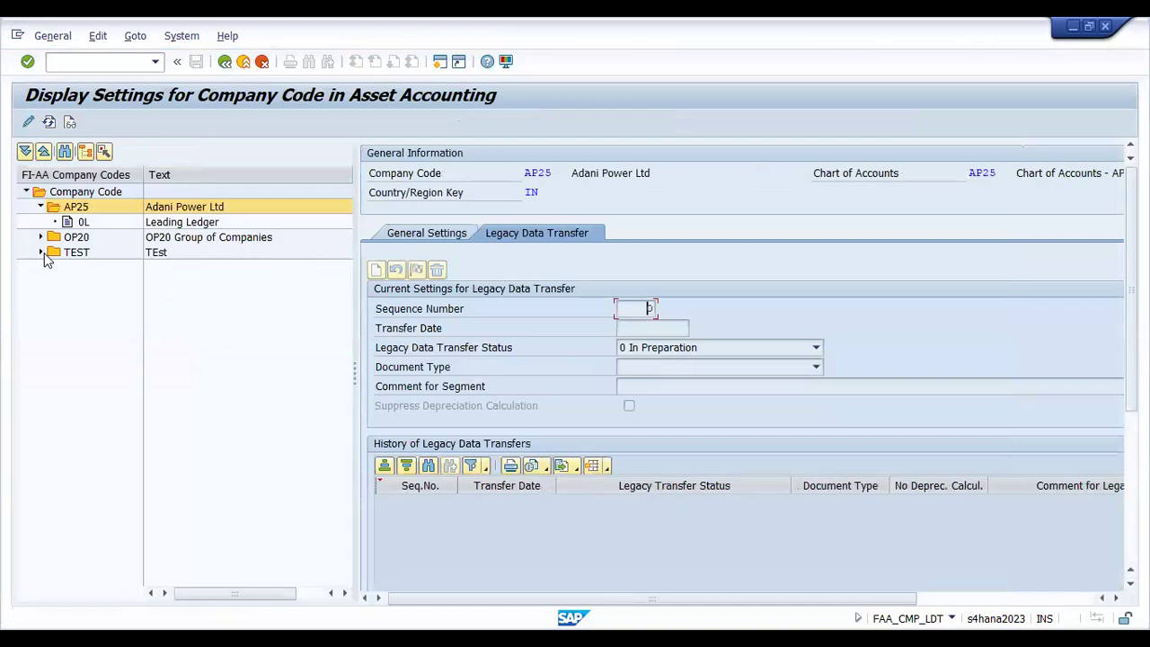
left_click(57, 253)
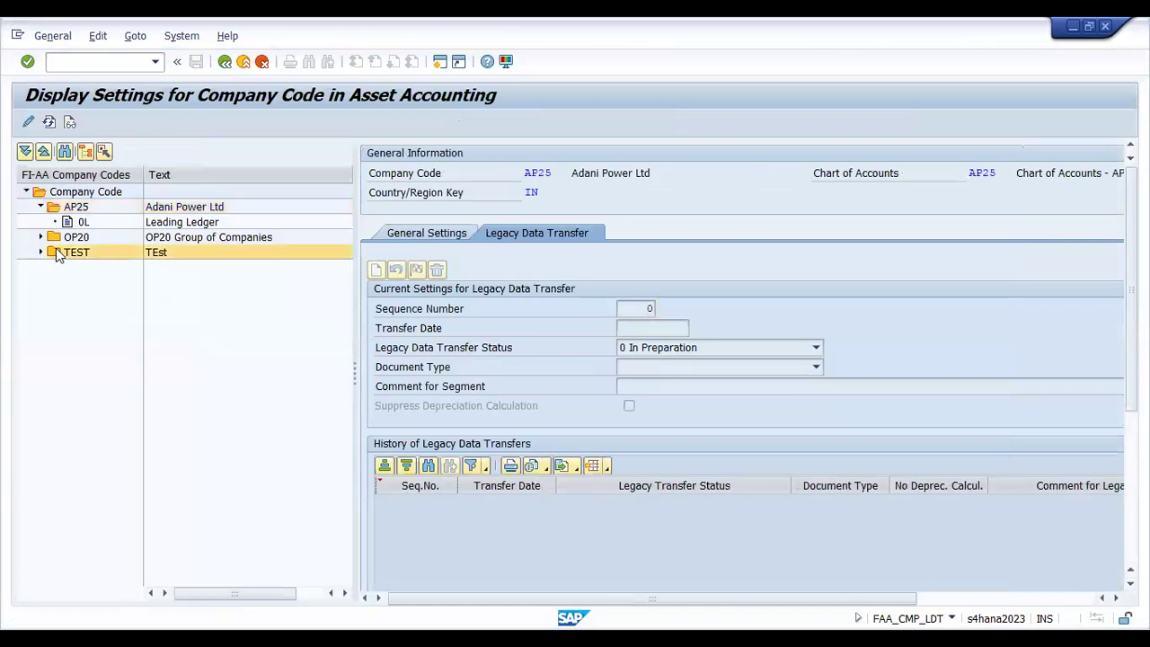
left_click(77, 207)
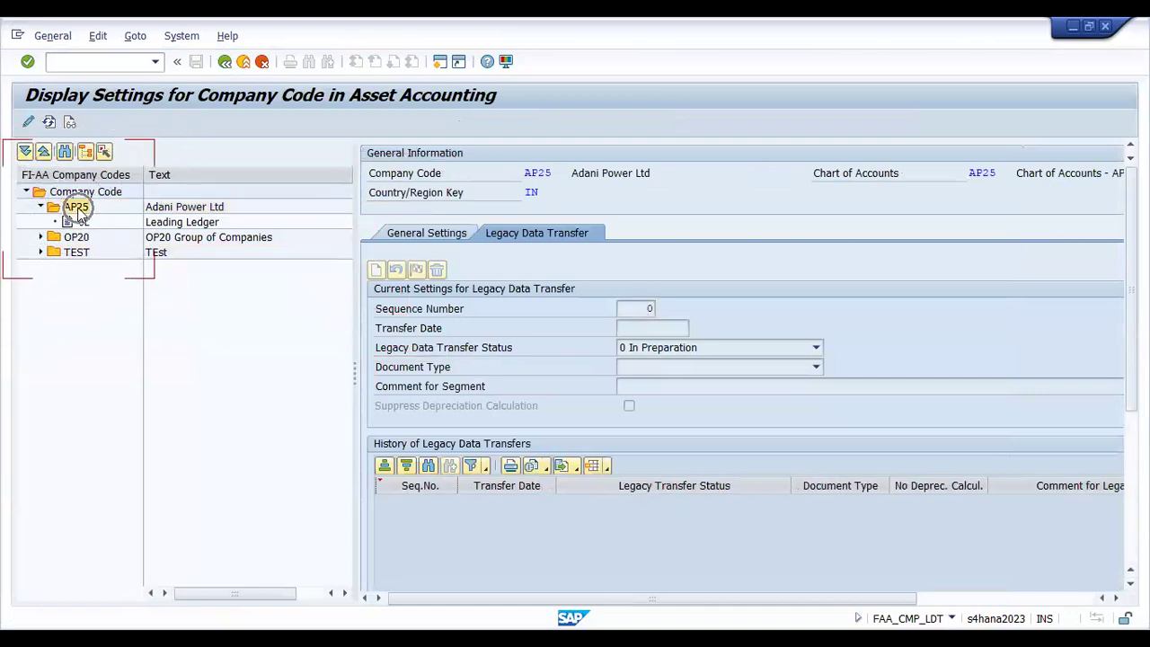
double_click(77, 207)
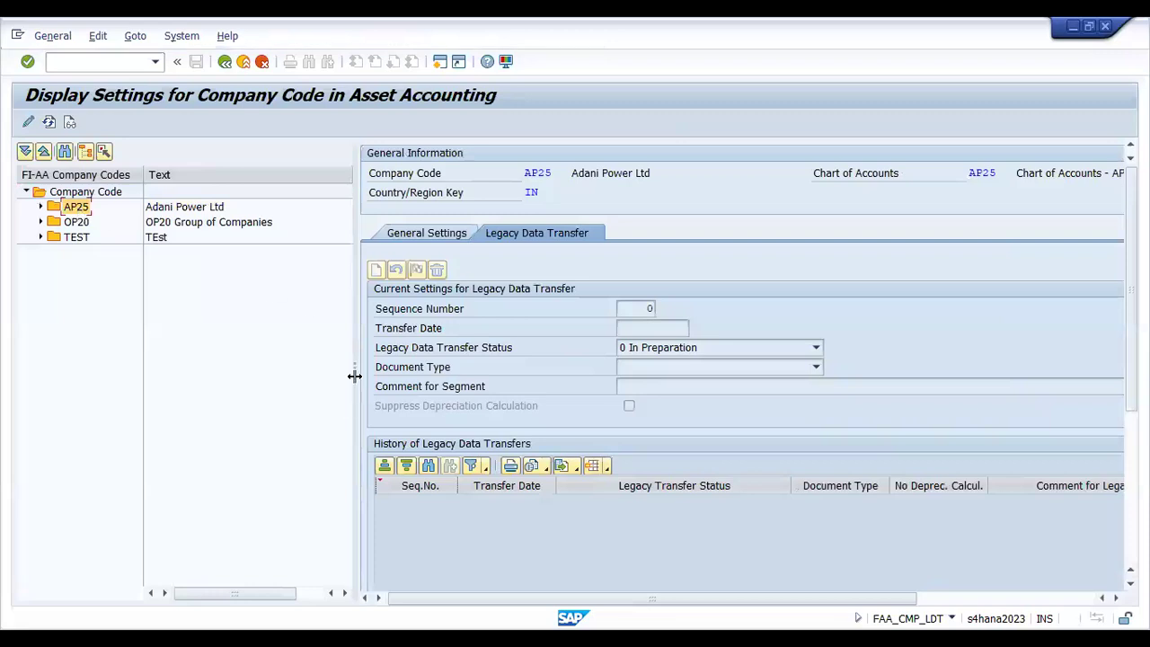
left_click_drag(354, 375, 159, 375)
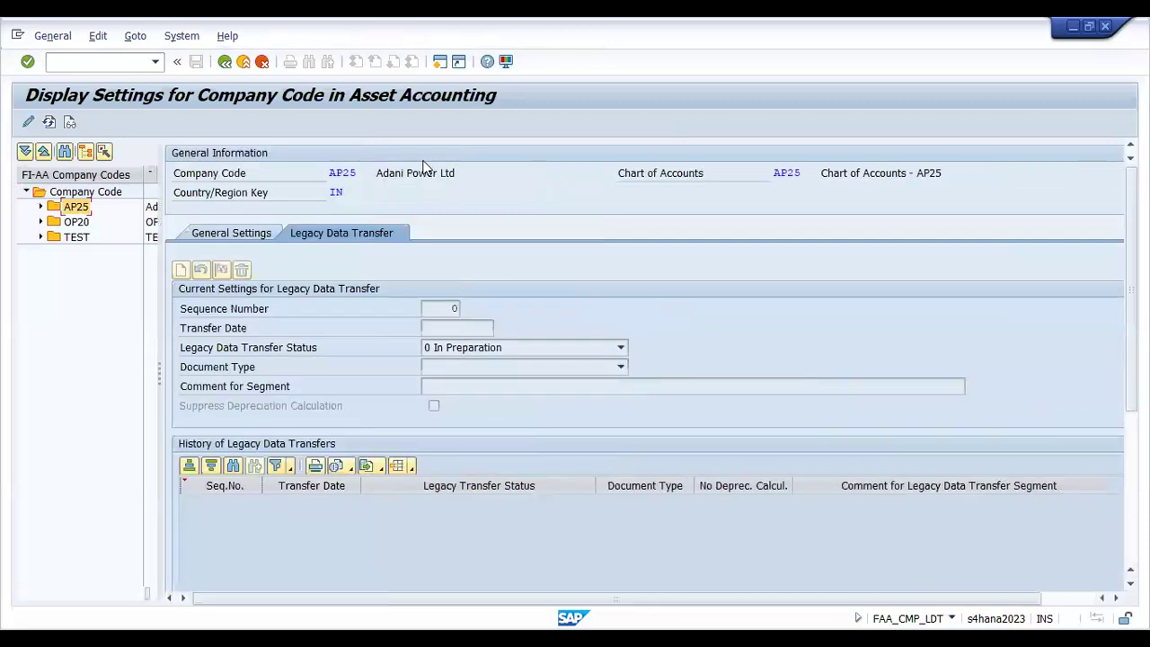
Review AP25's company code status under General Settings and return to its Legacy Data Transfer settings.
left_click(339, 192)
left_click(350, 236)
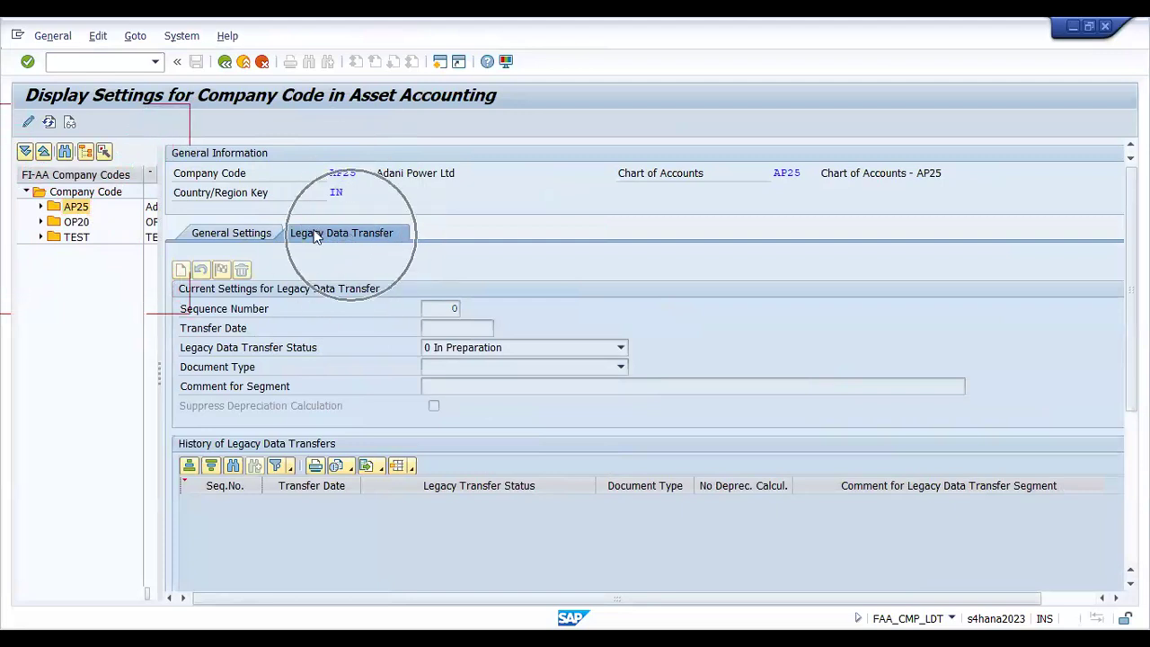
left_click(238, 234)
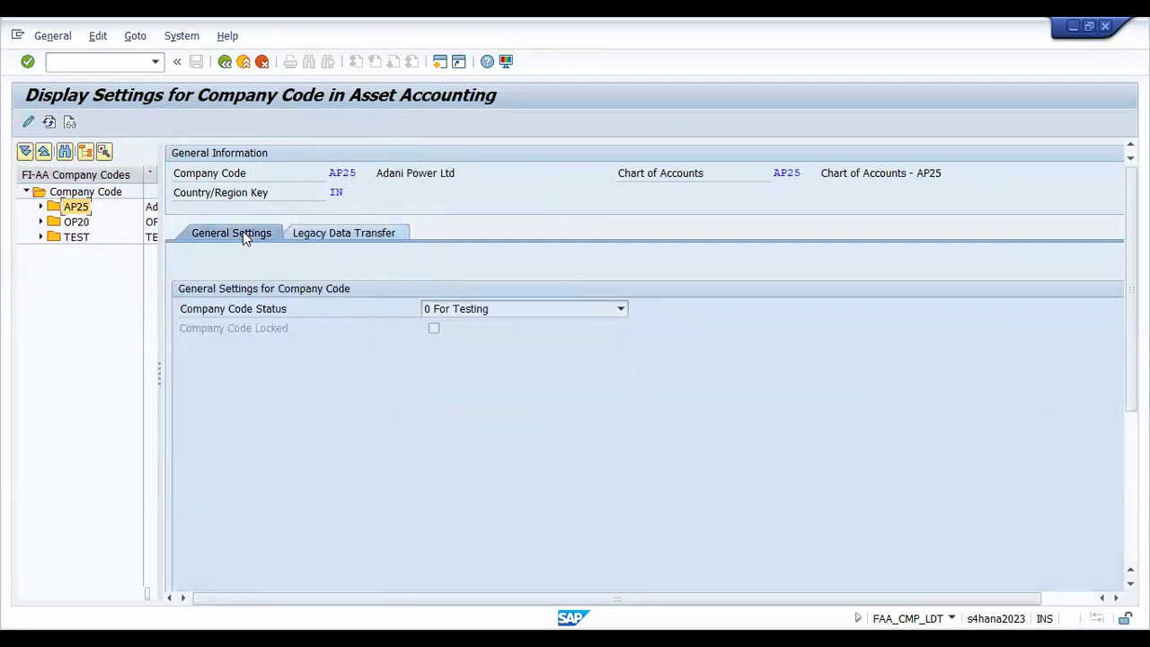
left_click(486, 311)
left_click(347, 266)
left_click(360, 236)
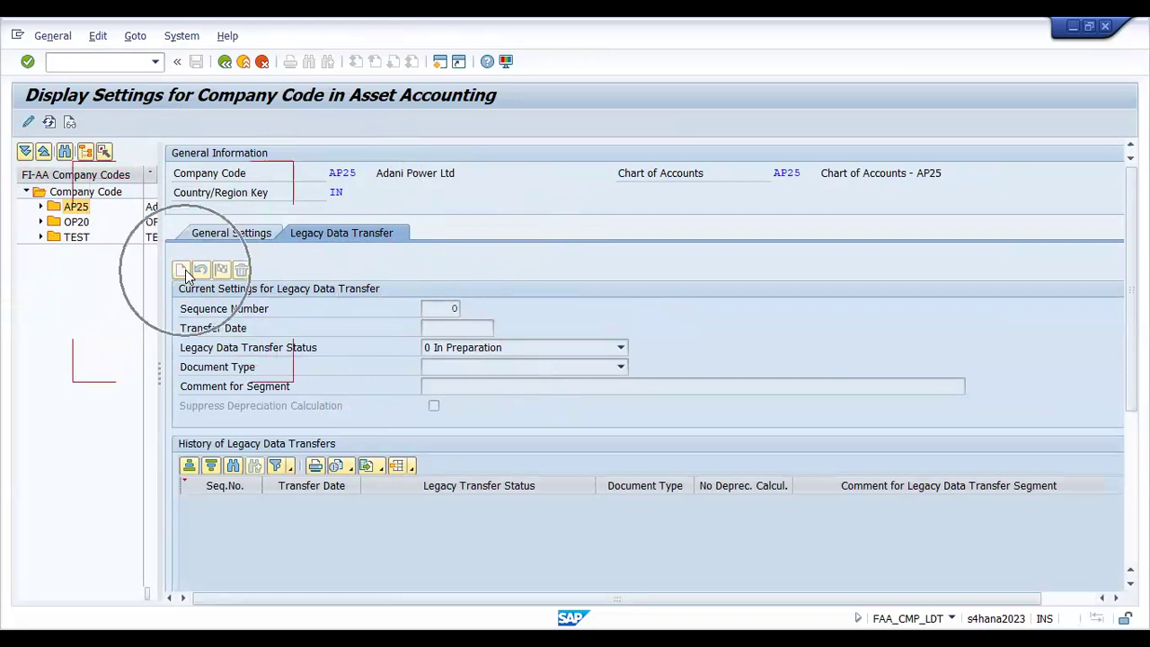
Switch the AP25 company code settings to change mode and create a new legacy data transfer segment.
left_click(26, 124)
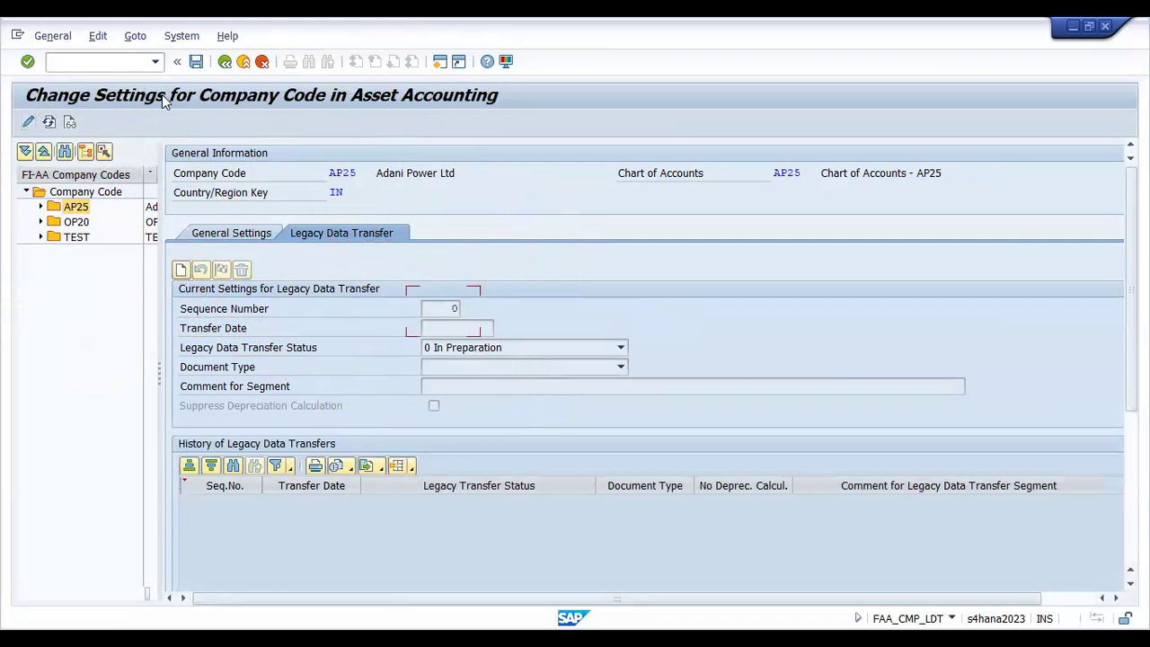
left_click(181, 271)
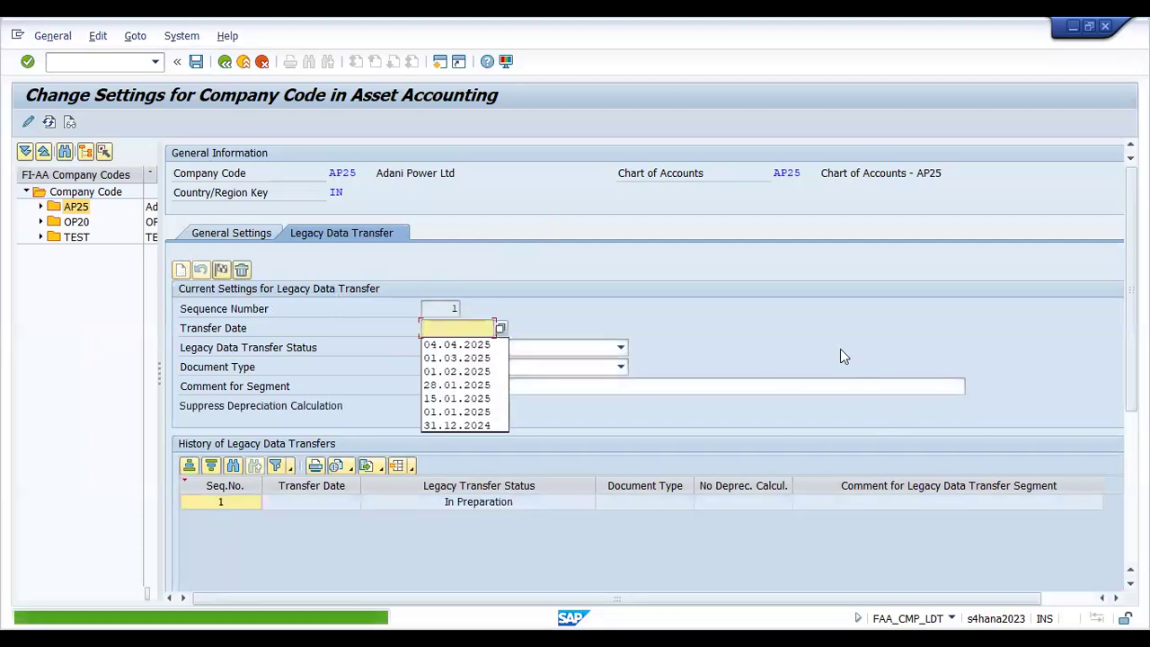
left_click(801, 332)
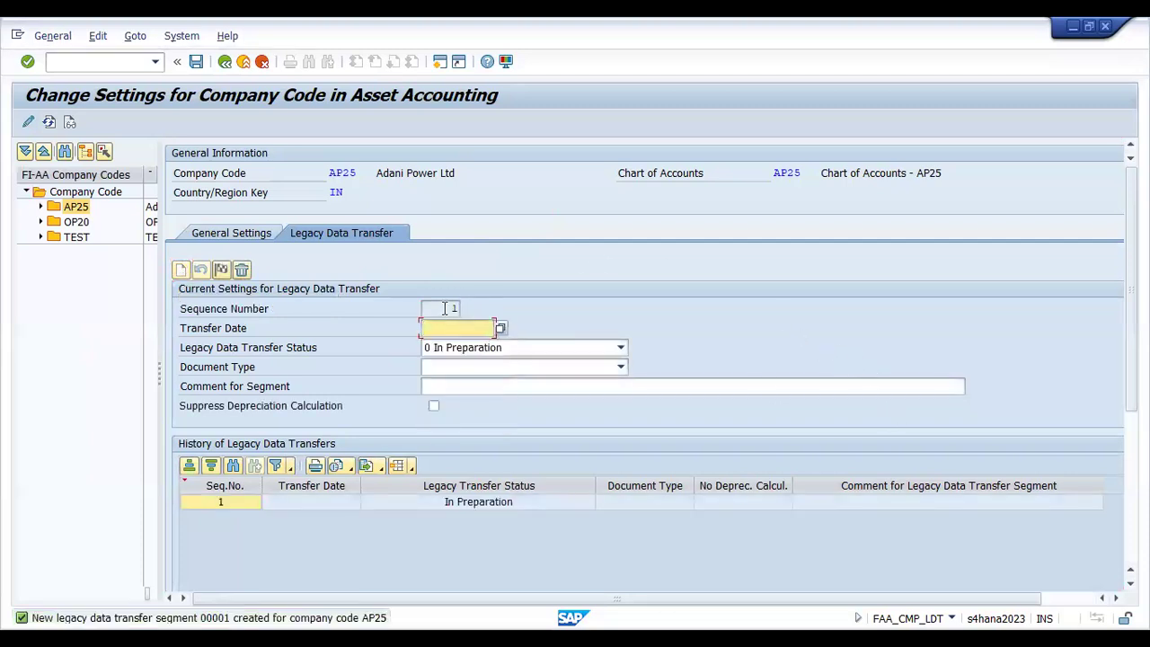
left_click(455, 307)
left_click(239, 332)
Set the new segment's Transfer Date to 12.04.2025 using the calendar.
left_click(463, 328)
left_click(504, 331)
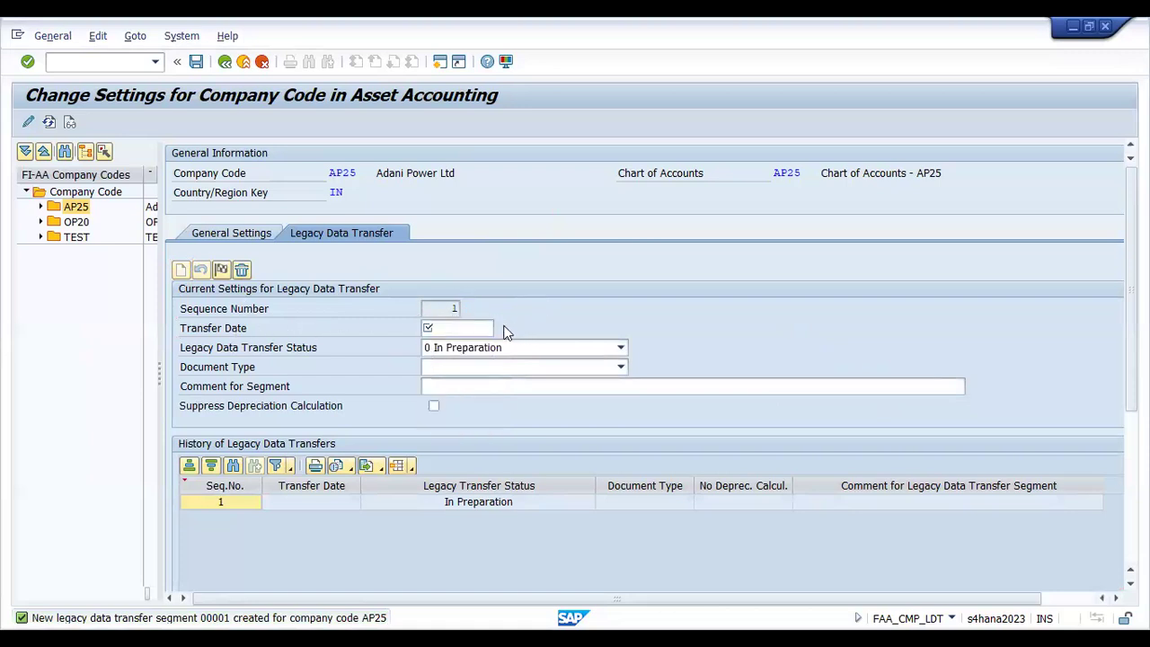
left_click(509, 328)
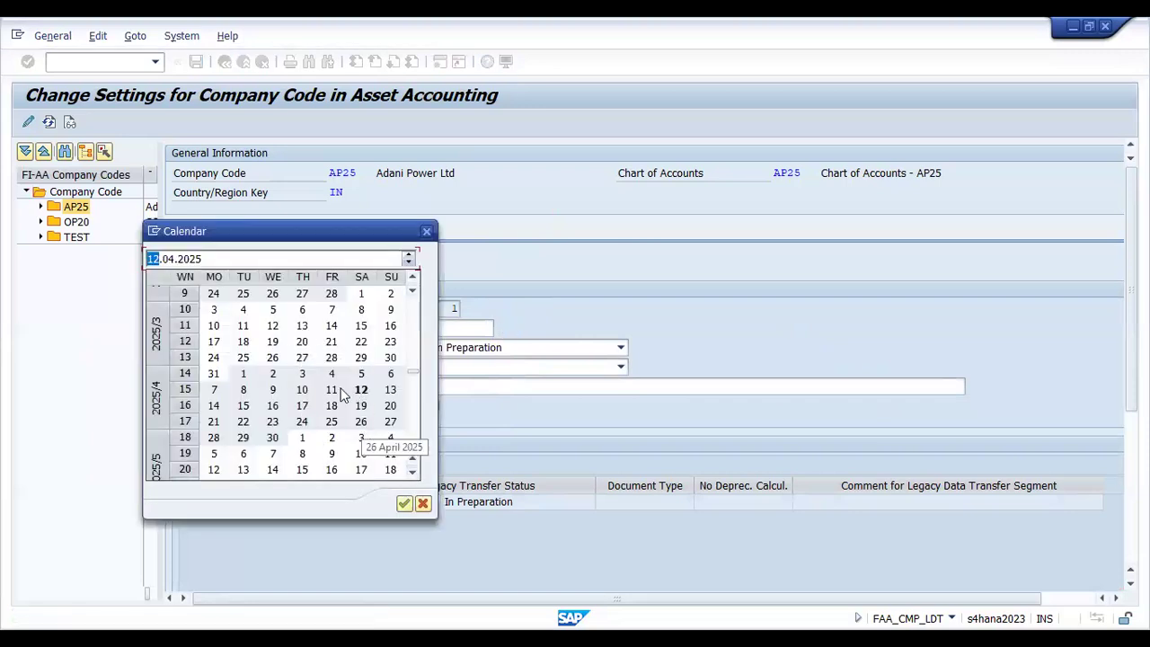
left_click(362, 391)
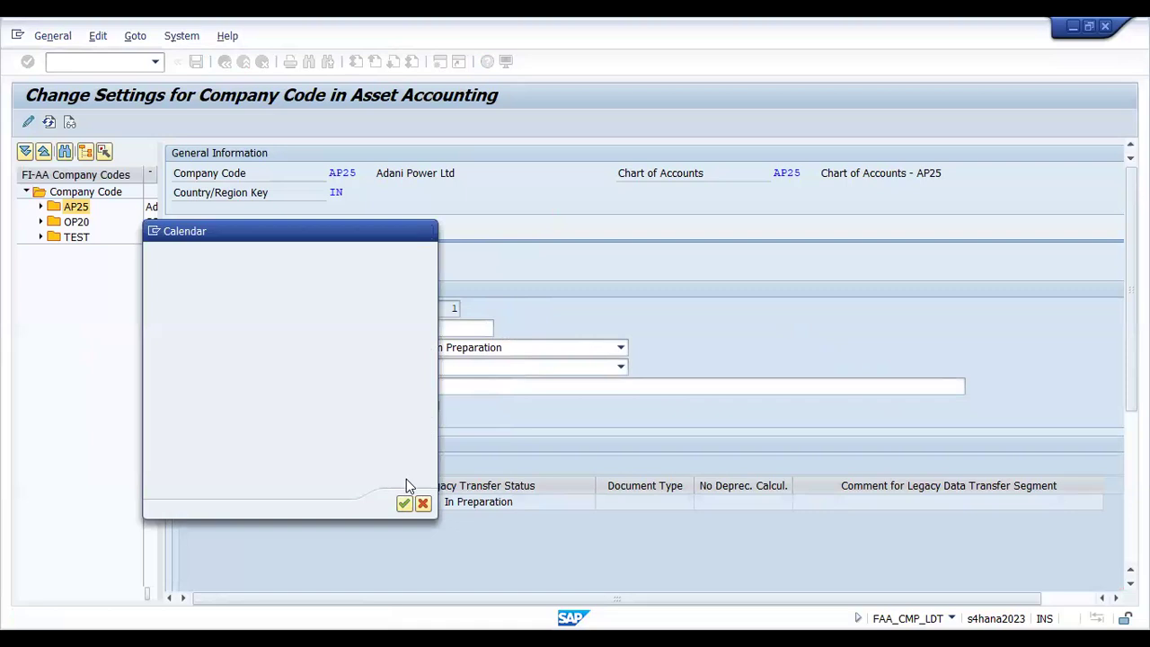
left_click(405, 503)
Keep the Legacy Data Transfer Status at 0 In Preparation and set the Document Type to AA Asset Posting.
left_click(276, 355)
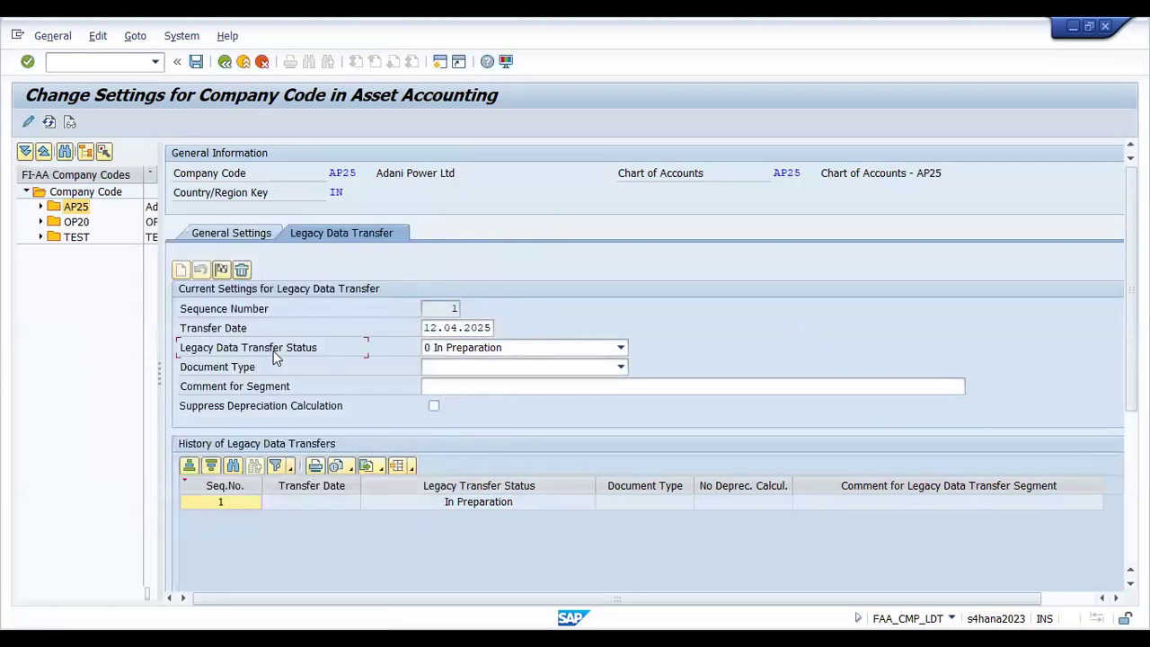
left_click(535, 348)
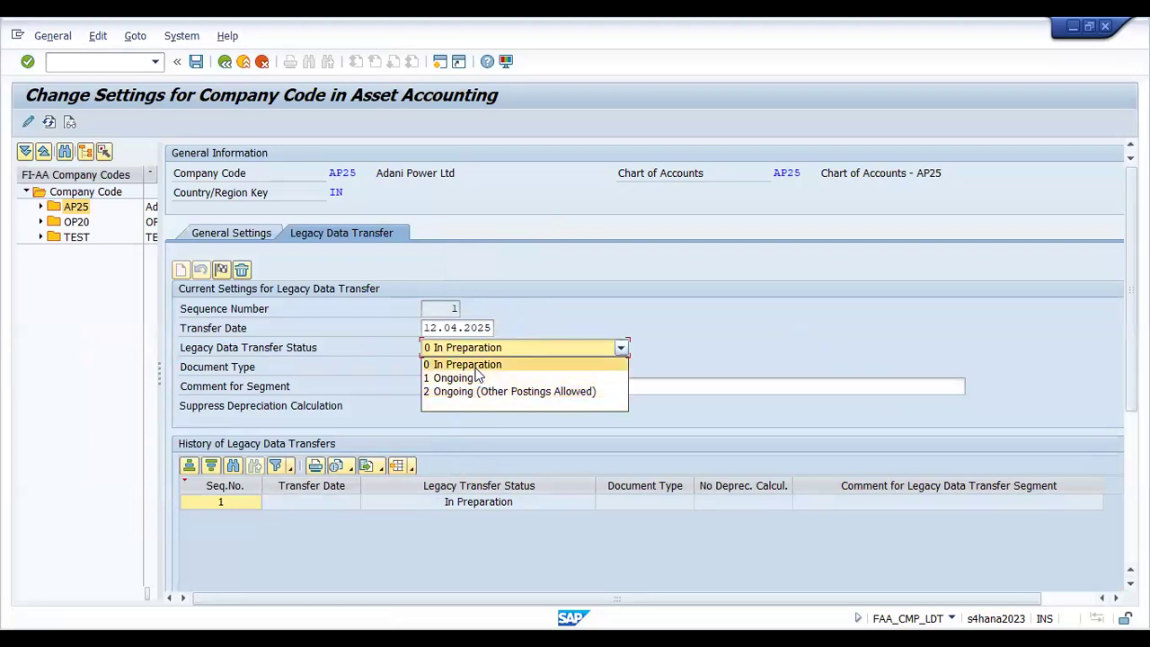
left_click(706, 347)
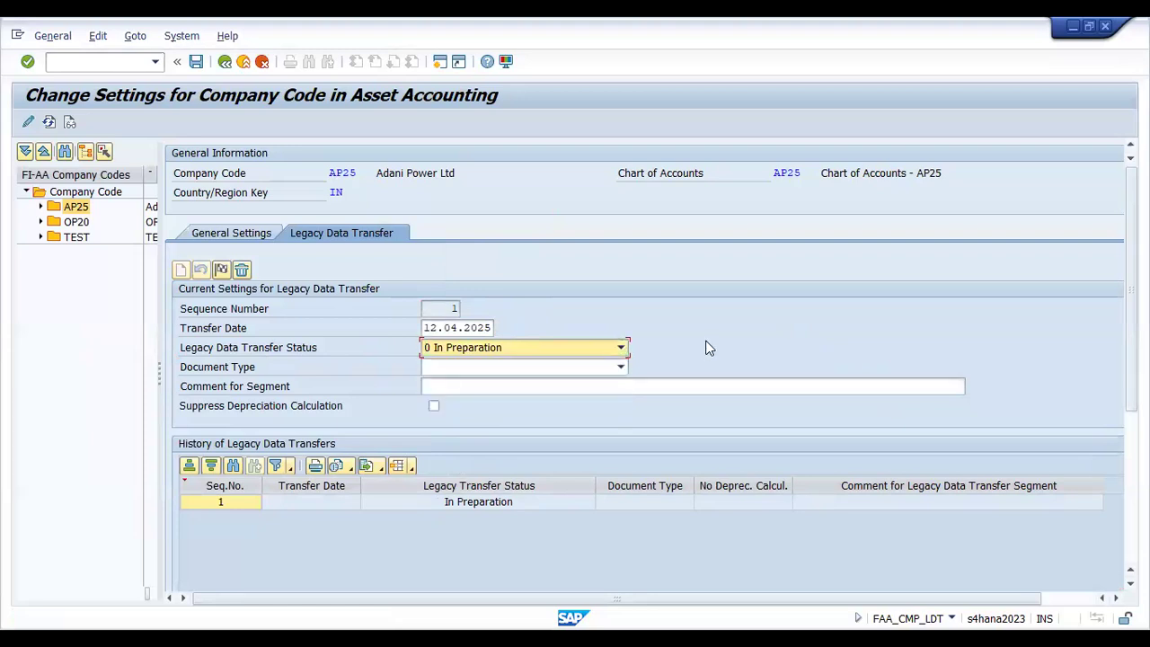
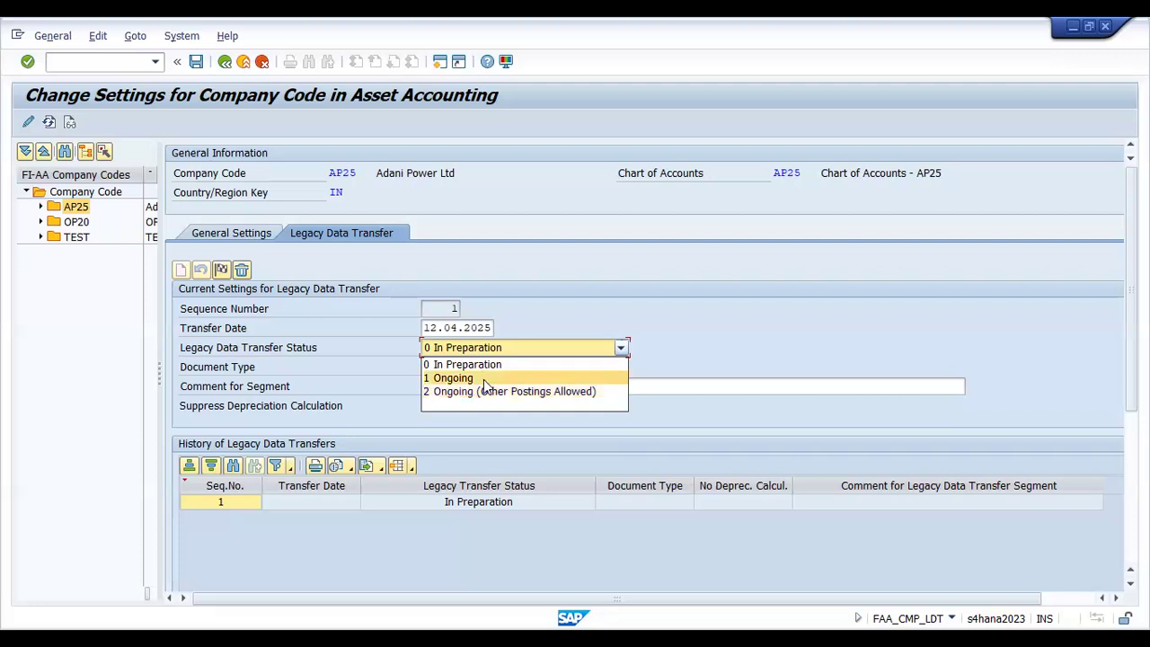
left_click(781, 351)
key("ctrl")
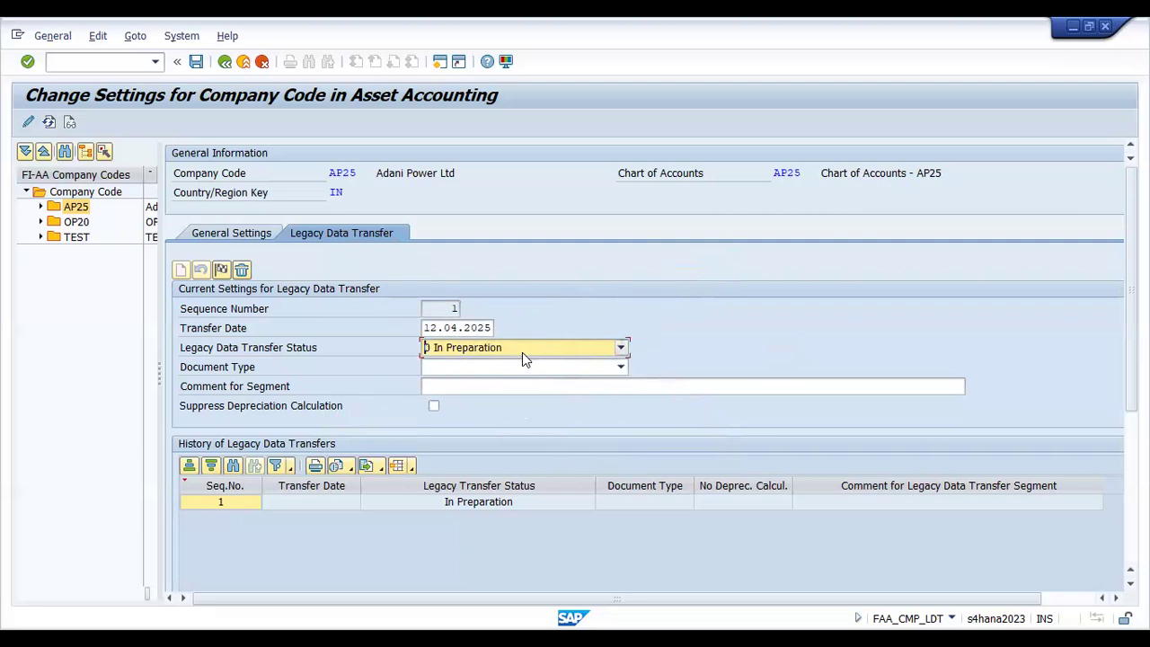
left_click(520, 369)
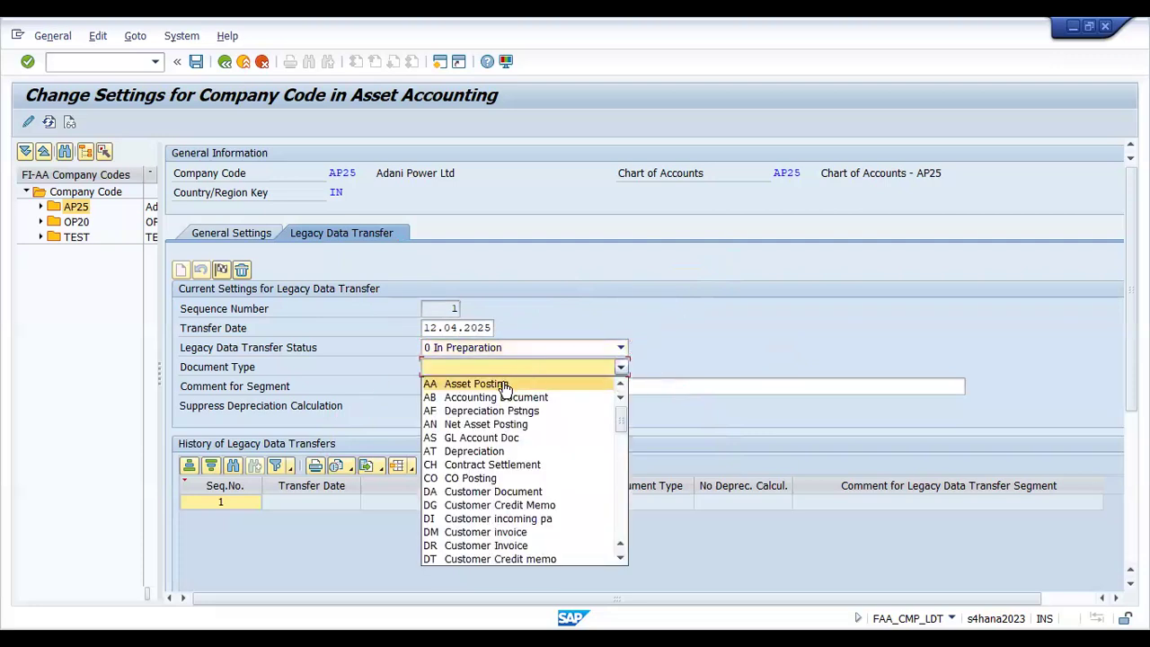
left_click(506, 384)
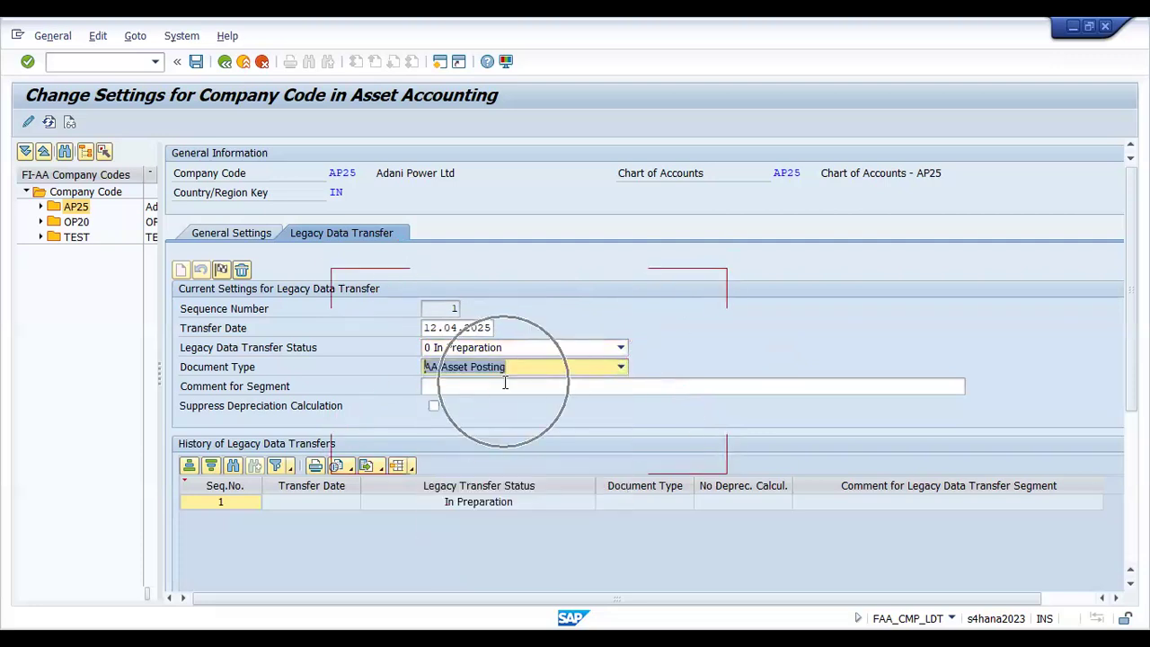
Save AP25's legacy data transfer settings, acknowledge the message log, and return to the IMG structure.
left_click(196, 62)
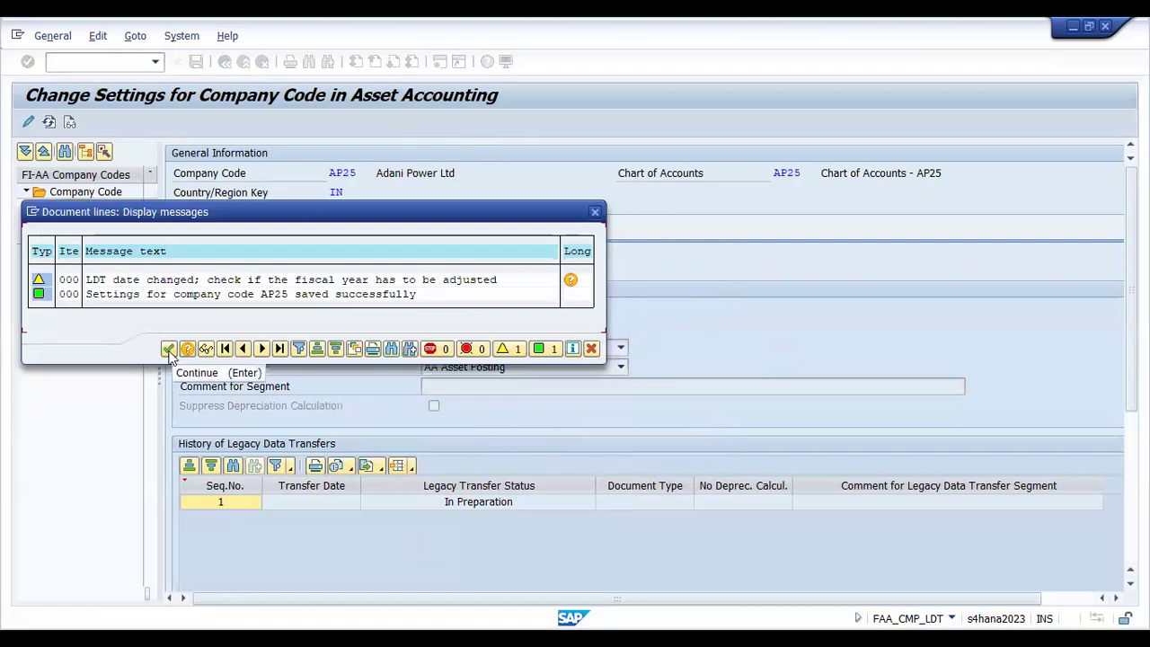
left_click(169, 351)
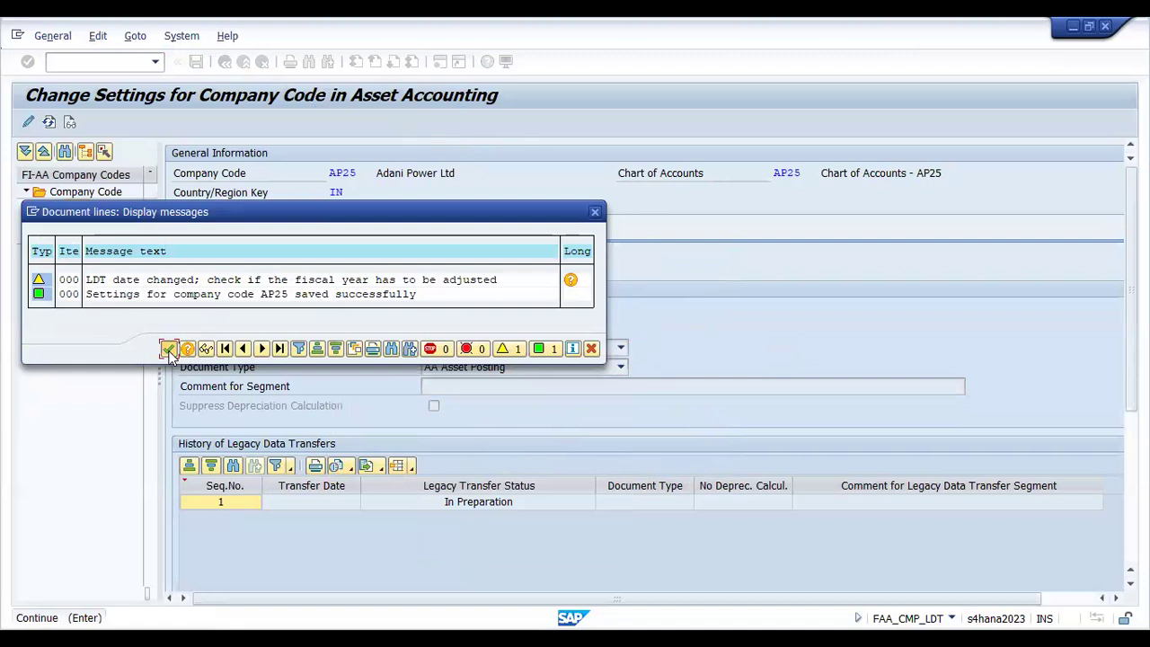
left_click(169, 349)
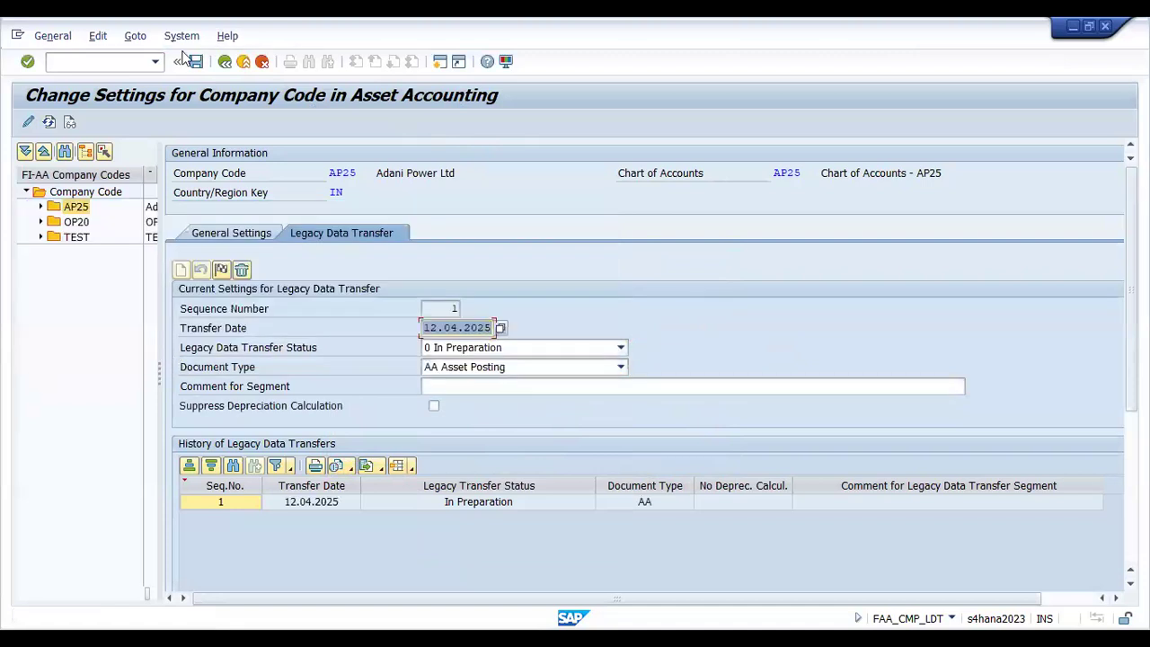
left_click(196, 63)
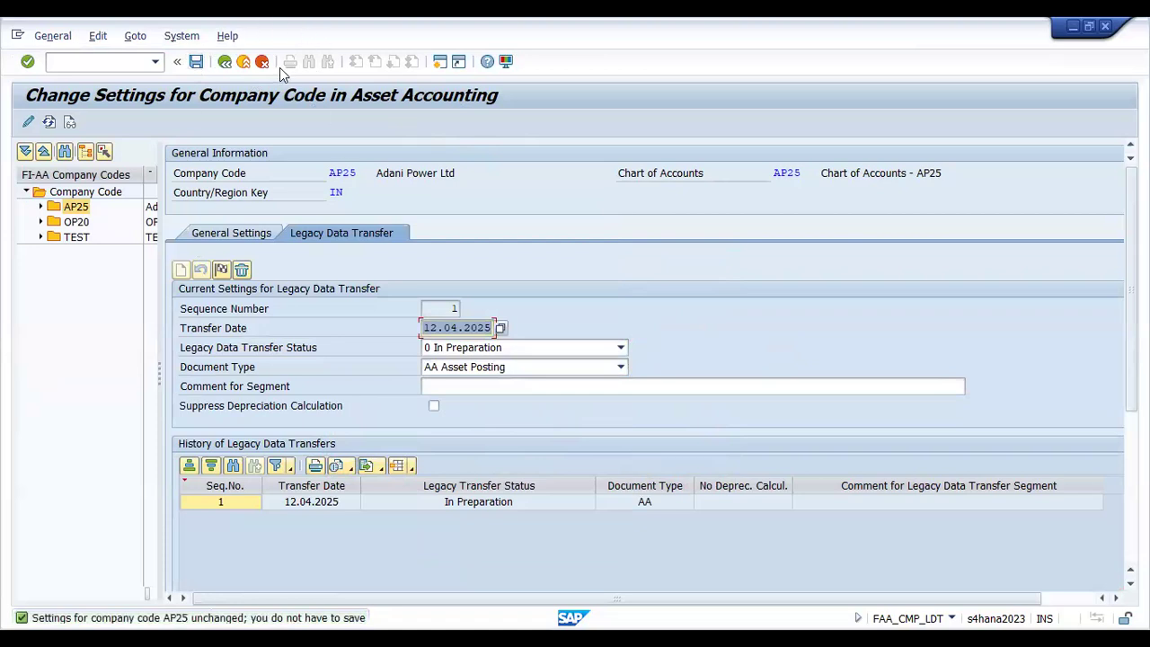
left_click(227, 63)
left_click(226, 63)
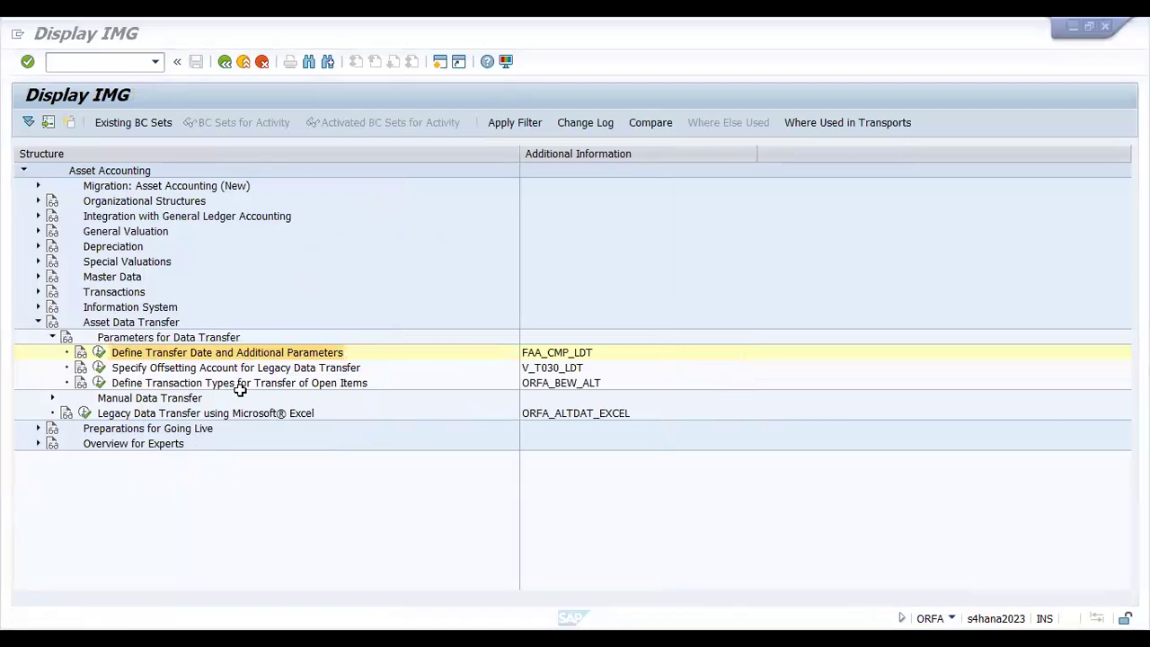
Switch to the SAP_Fico workbook and review the rows from Asset Master Creation to Transfer of Asset with their transaction codes.
key("alt+Tab")
left_click_drag(166, 388, 170, 520)
key("shift+Right")
key("shift+Right")
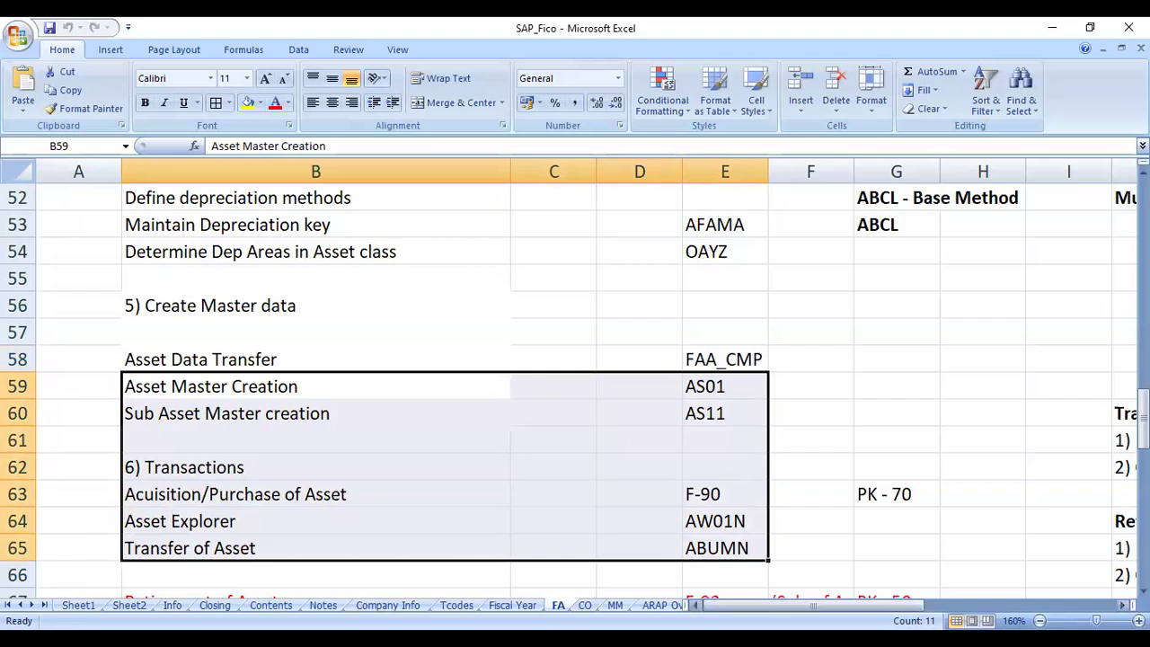
key("alt+Tab")
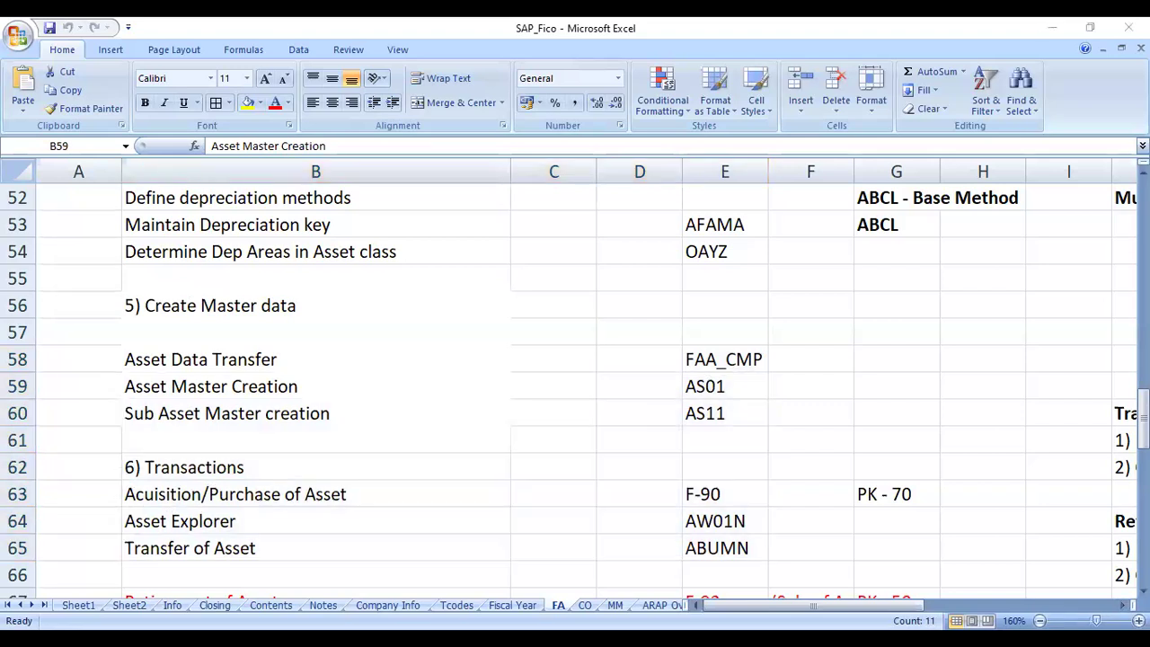
Switch back to SAP and leave the Asset Accounting IMG for the SAP Easy Access screen.
key("alt+Tab")
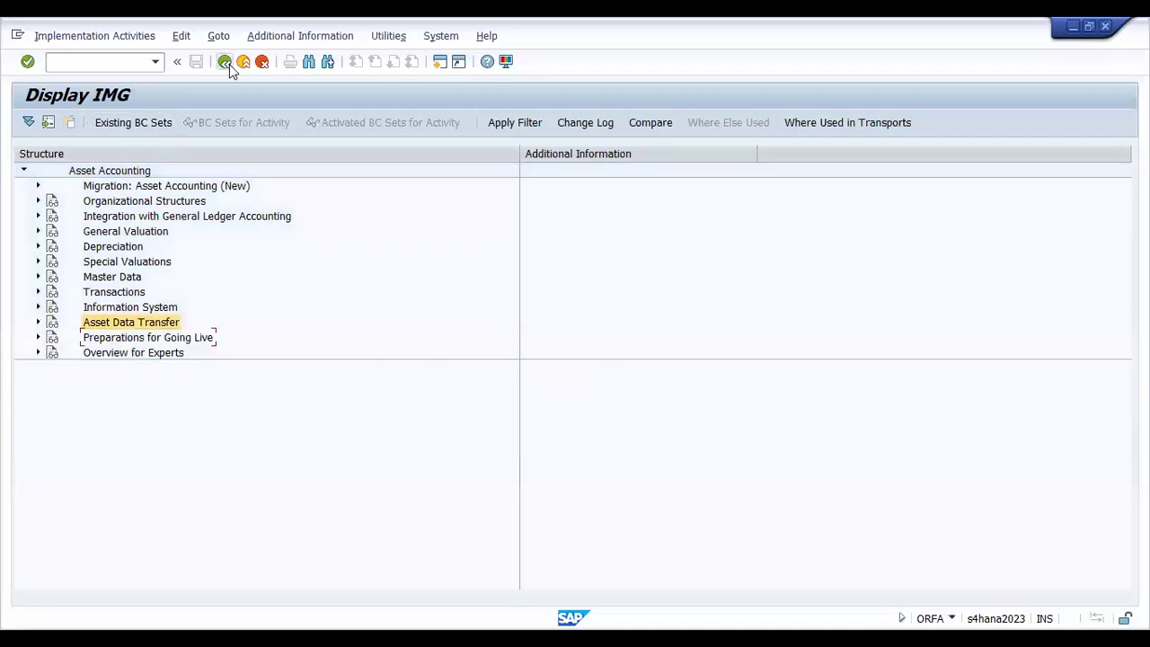
left_click(113, 69)
left_click(243, 61)
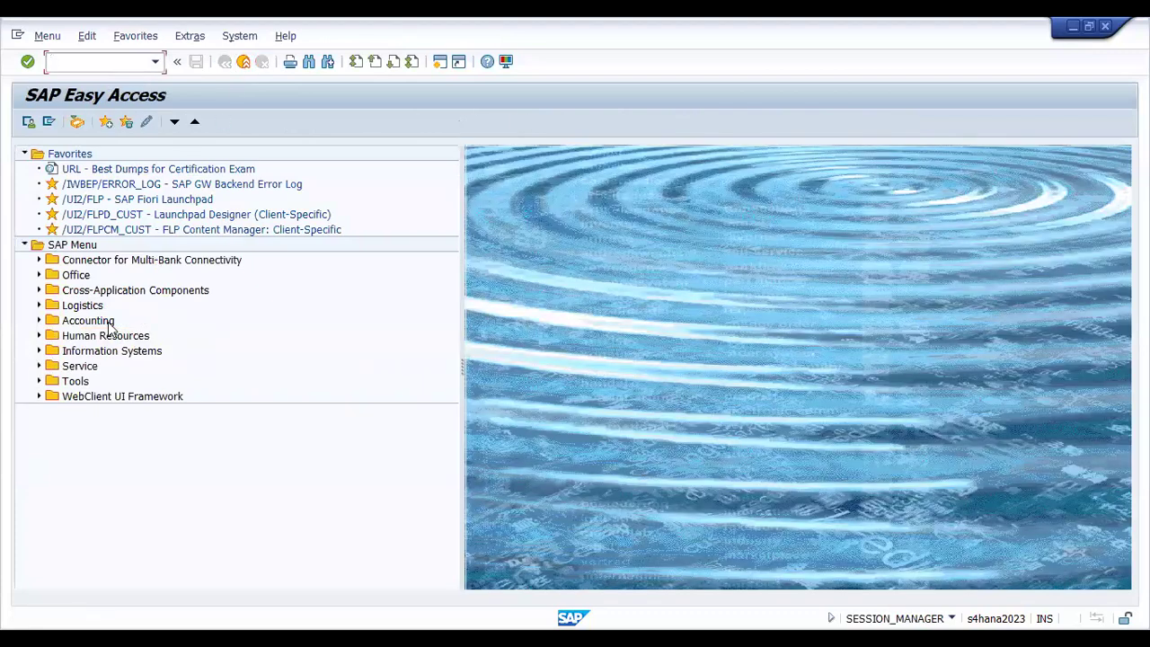
Expand Accounting > Financial Accounting > Fixed Assets > Asset > Create in the SAP Menu and start transaction AS01 - Asset.
left_click(111, 321)
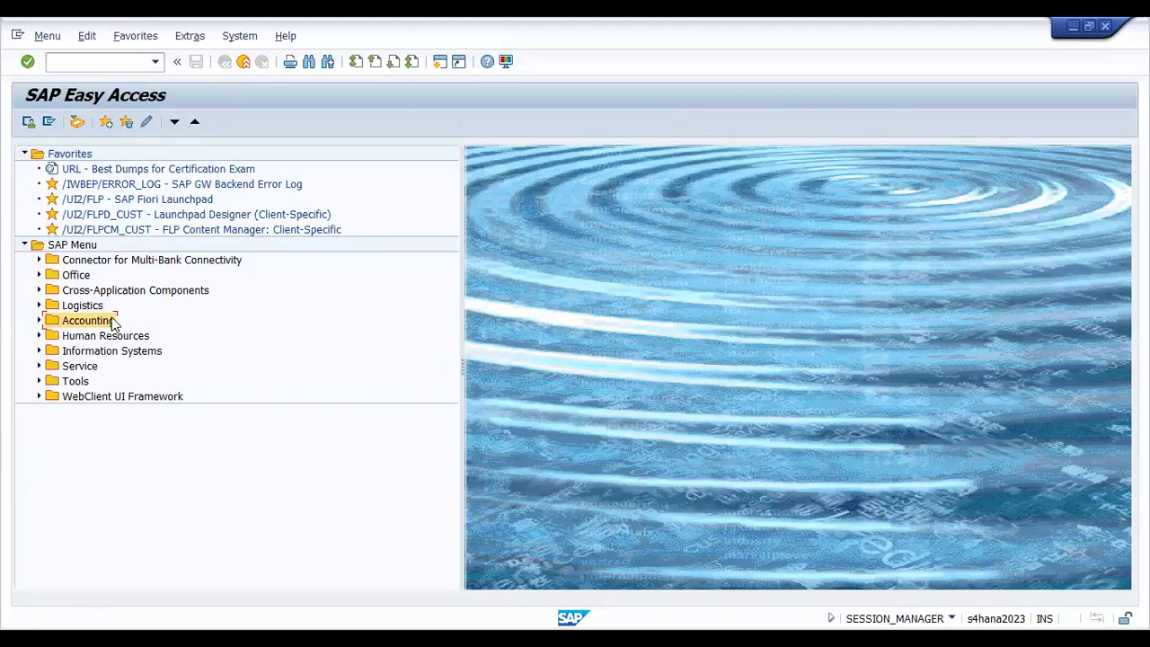
left_click(39, 321)
left_click(53, 336)
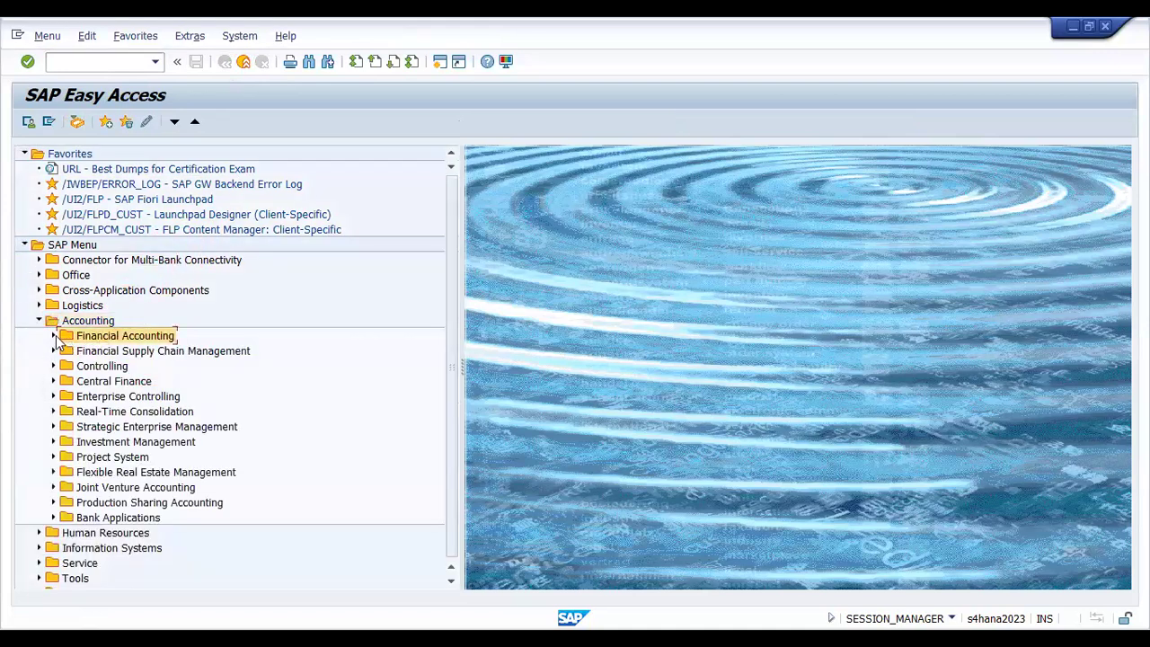
left_click(110, 443)
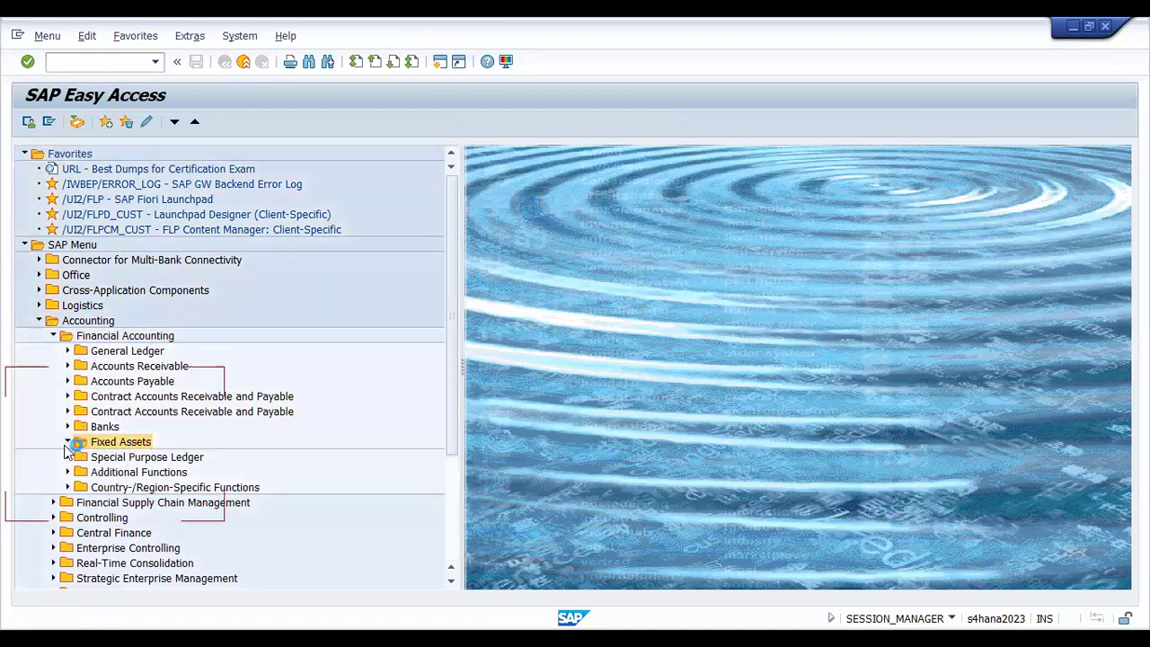
left_click(66, 442)
scroll(65, 451, "down", 2)
left_click(80, 412)
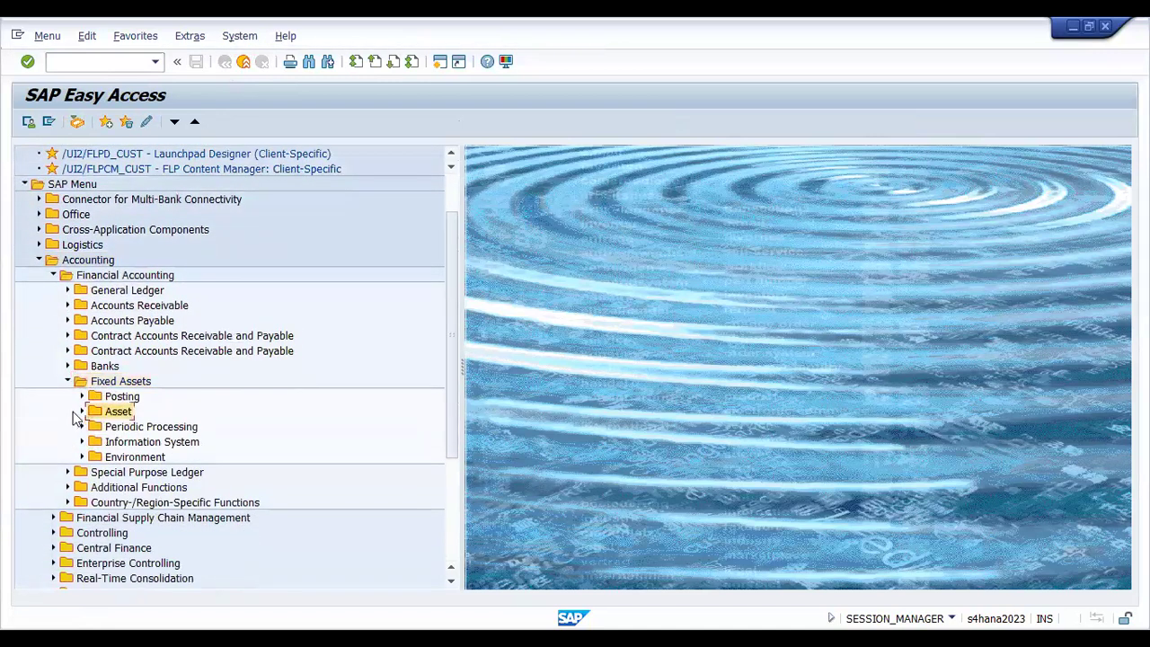
left_click(81, 413)
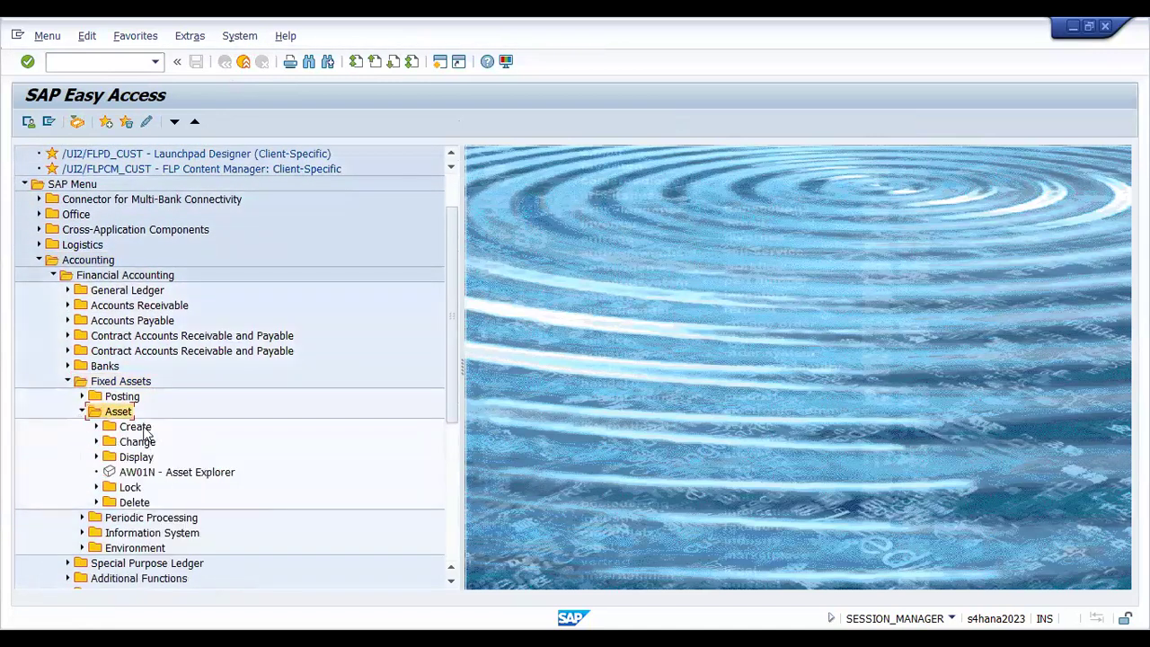
left_click(100, 430)
left_click(97, 427)
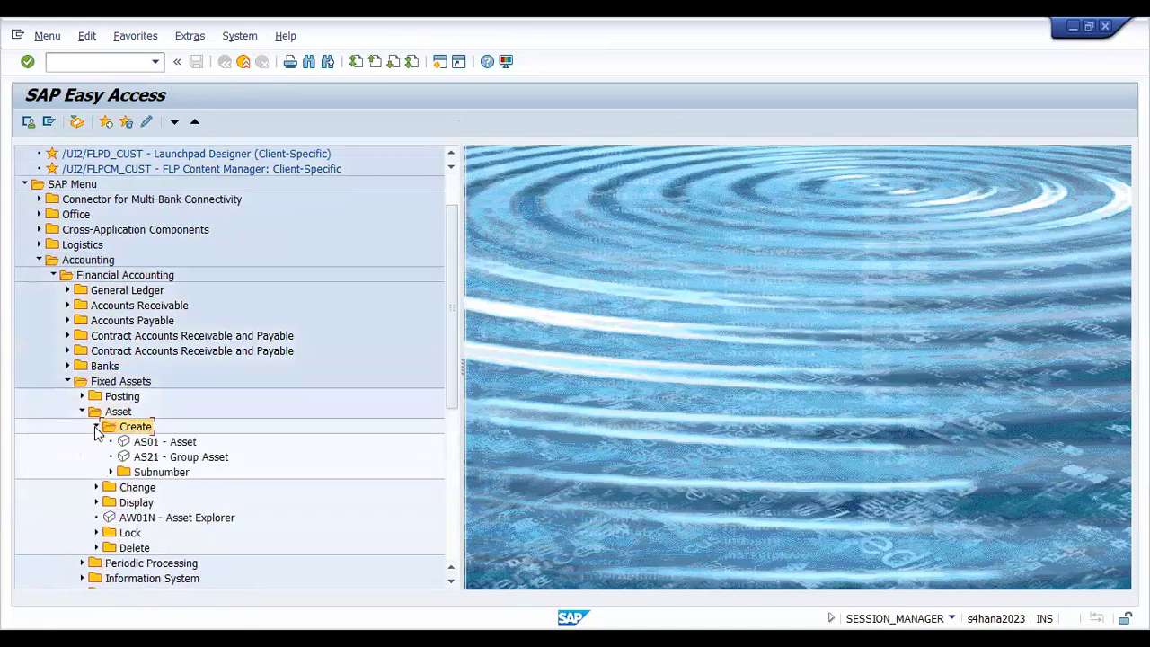
left_click(158, 443)
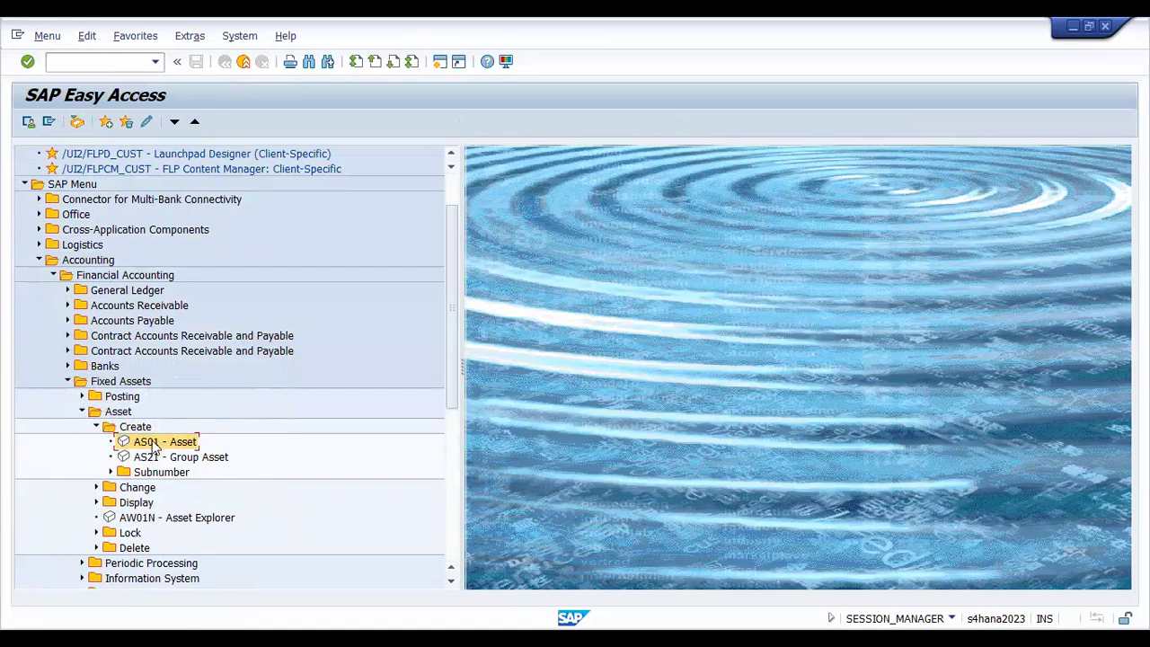
double_click(154, 447)
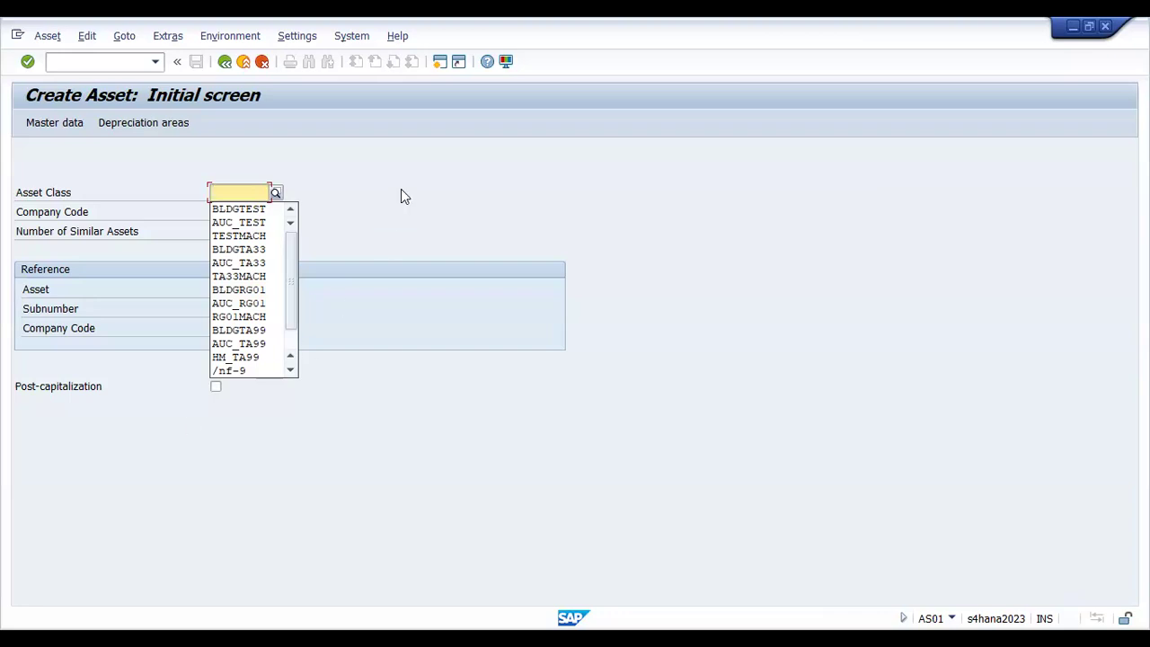
Choose asset class AP25MACH (Heavy Machinery - AP25) for company code AP25 and open the new asset's master data.
left_click(310, 182)
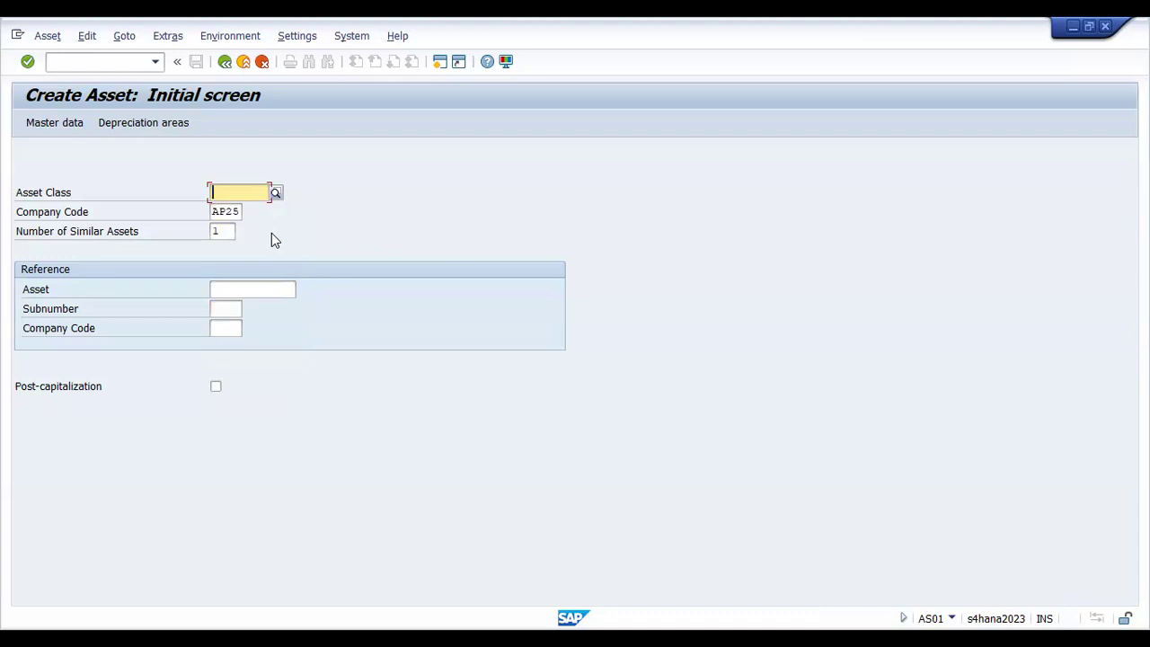
left_click(214, 211)
left_click_drag(214, 211, 244, 211)
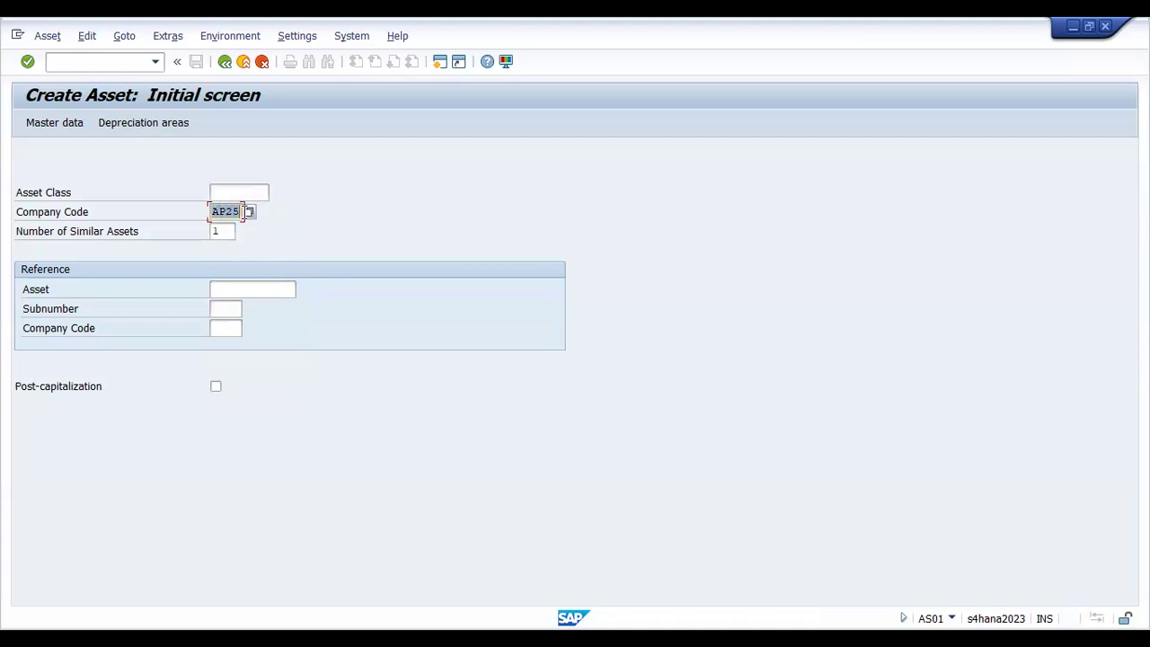
left_click(243, 193)
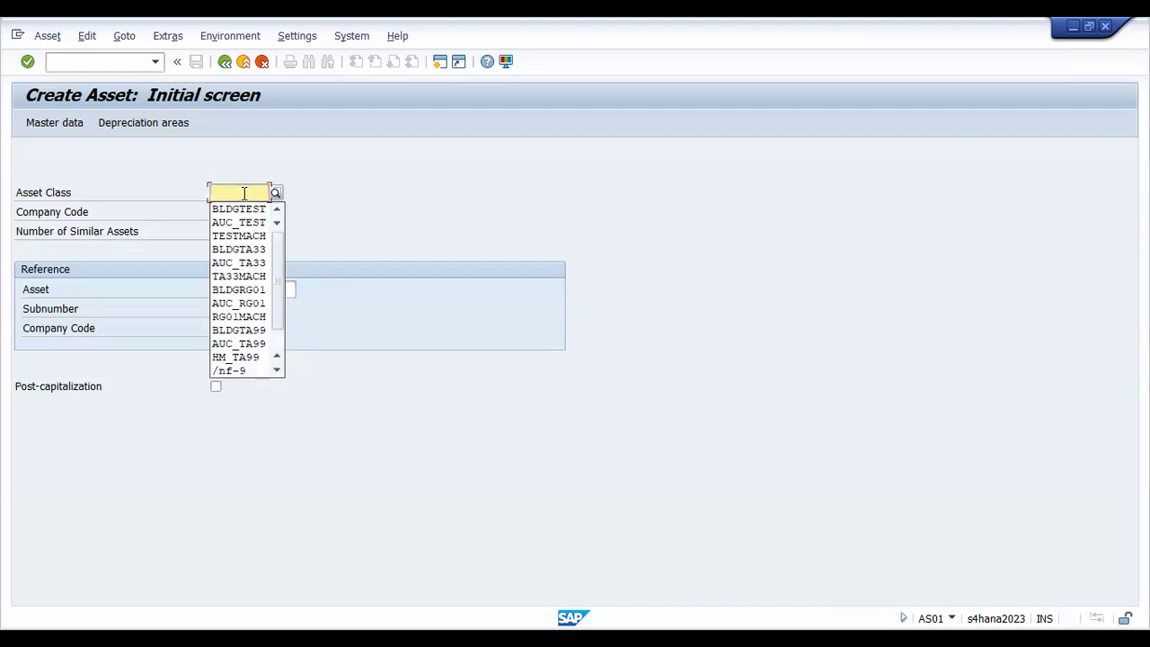
left_click(395, 175)
left_click(275, 194)
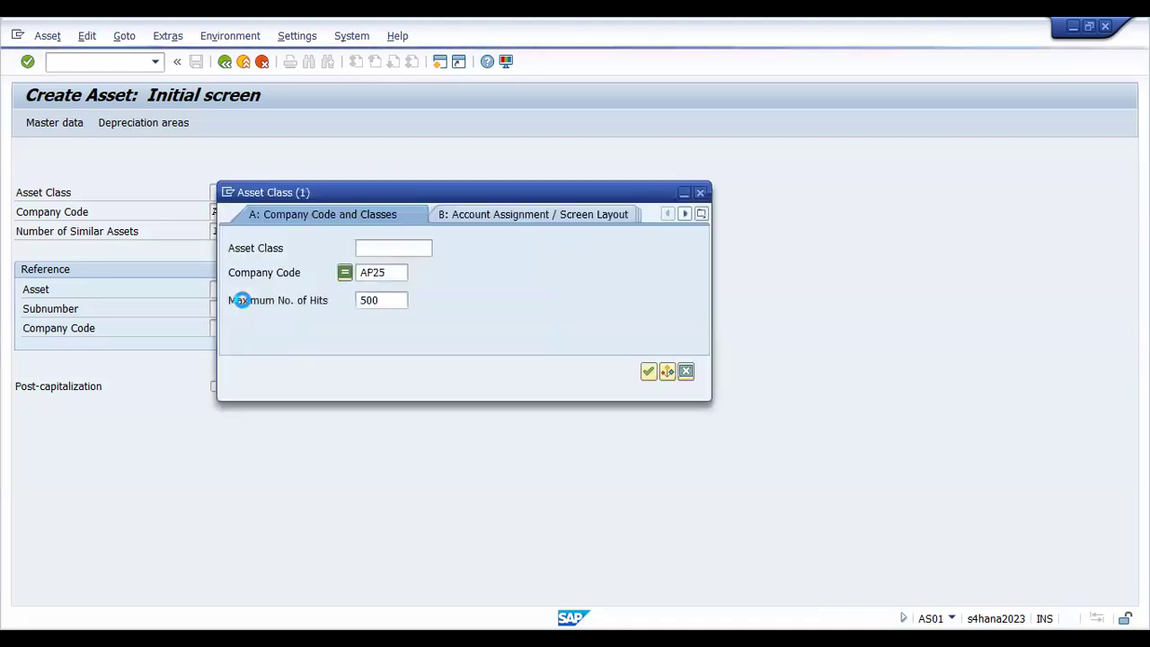
left_click(395, 273)
key("Return")
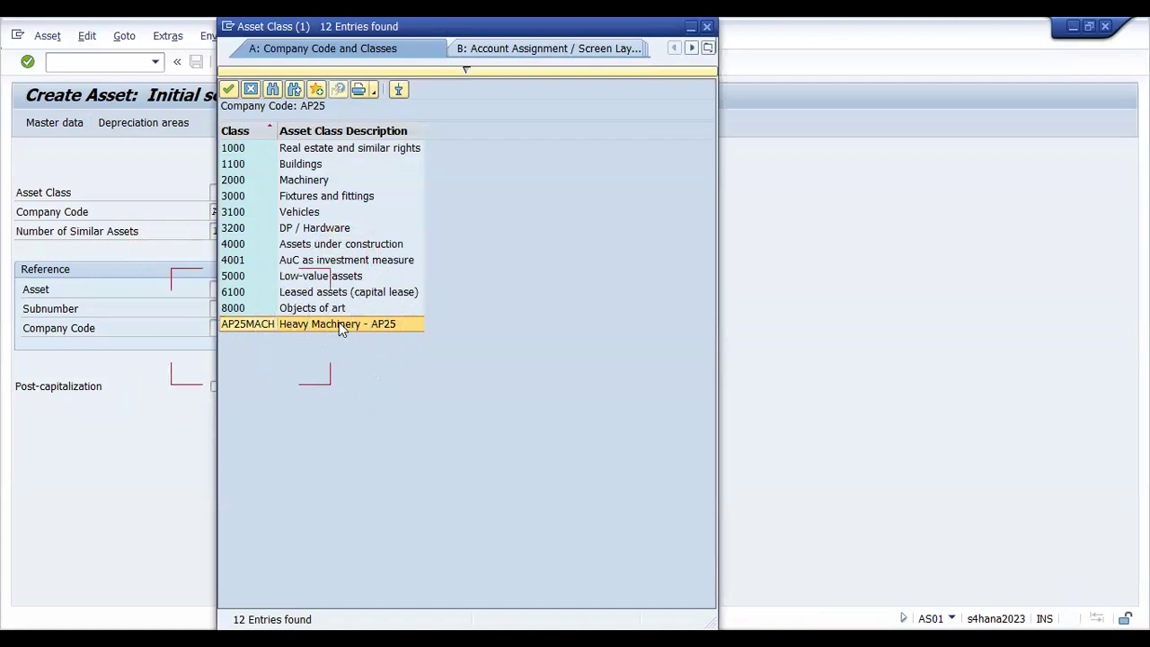
double_click(338, 323)
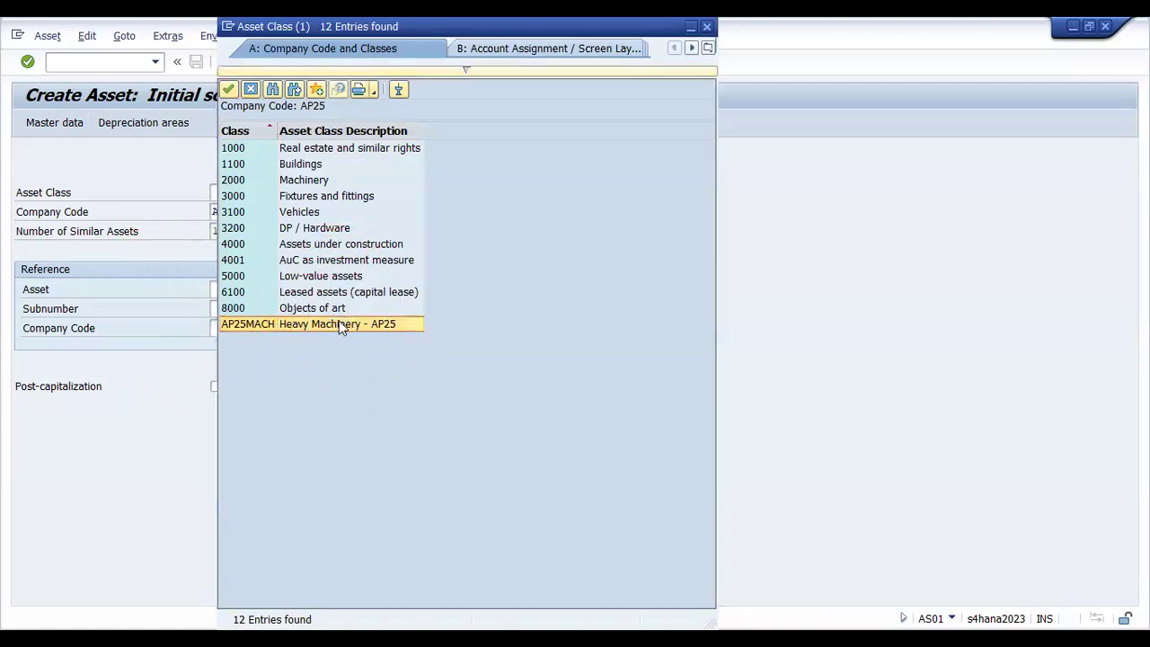
left_click(44, 113)
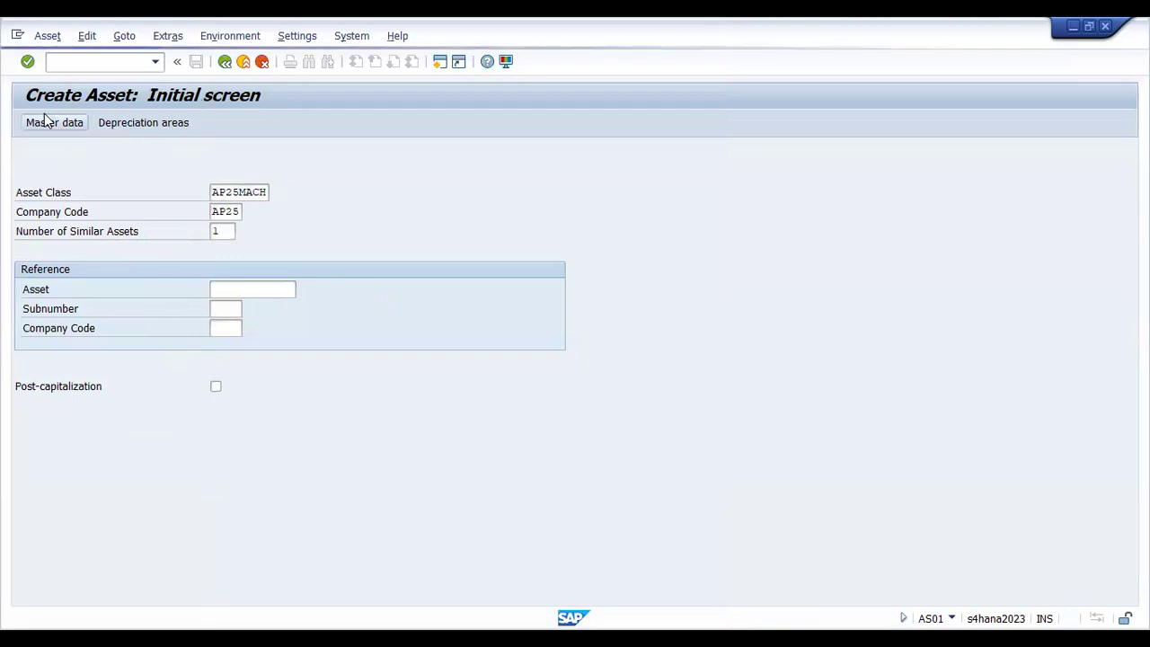
left_click(677, 220)
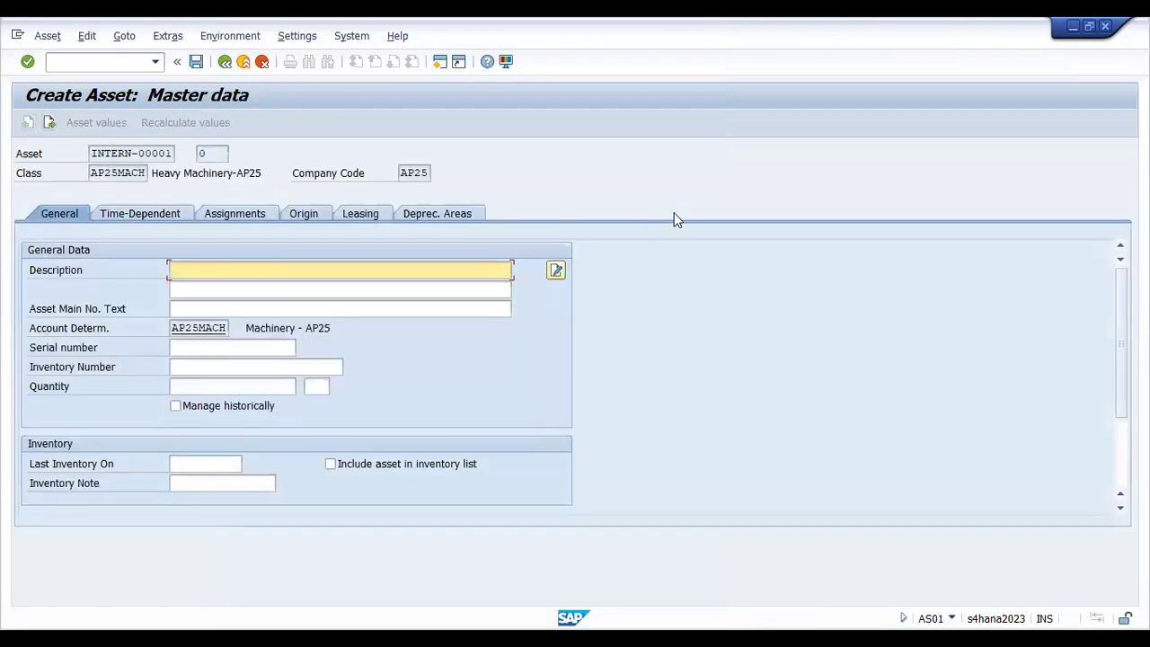
Enter BOSCH Machine - 01 - AP25 as the new asset's description, adapting the earlier TA33 entry.
left_click(251, 348)
left_click(481, 370)
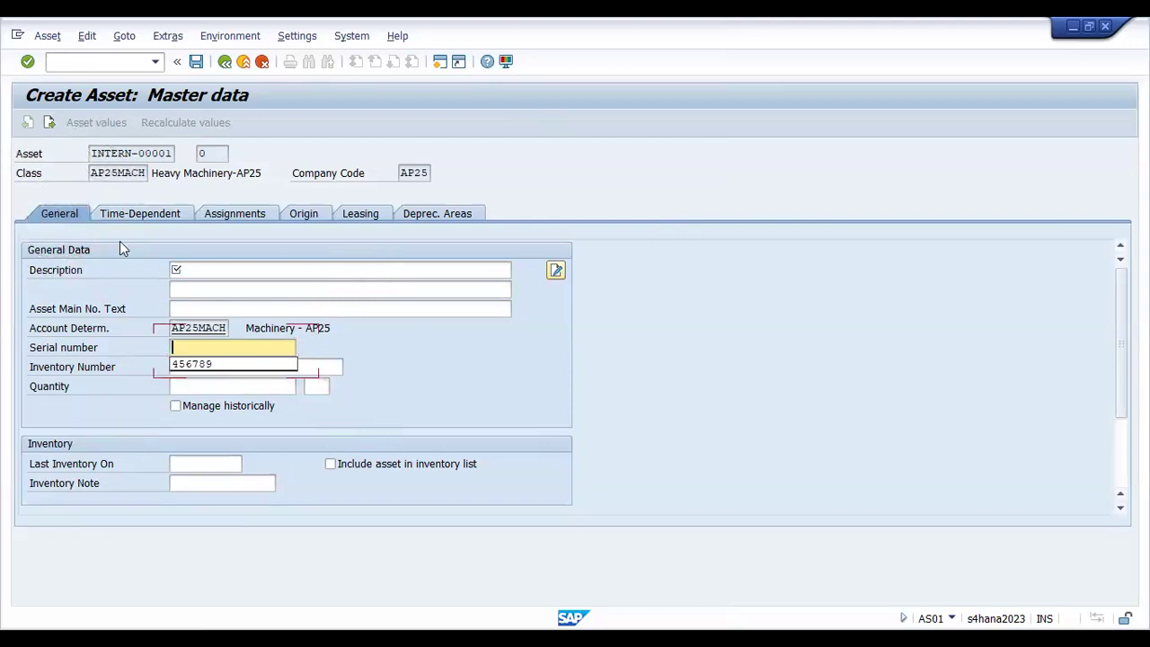
left_click(235, 270)
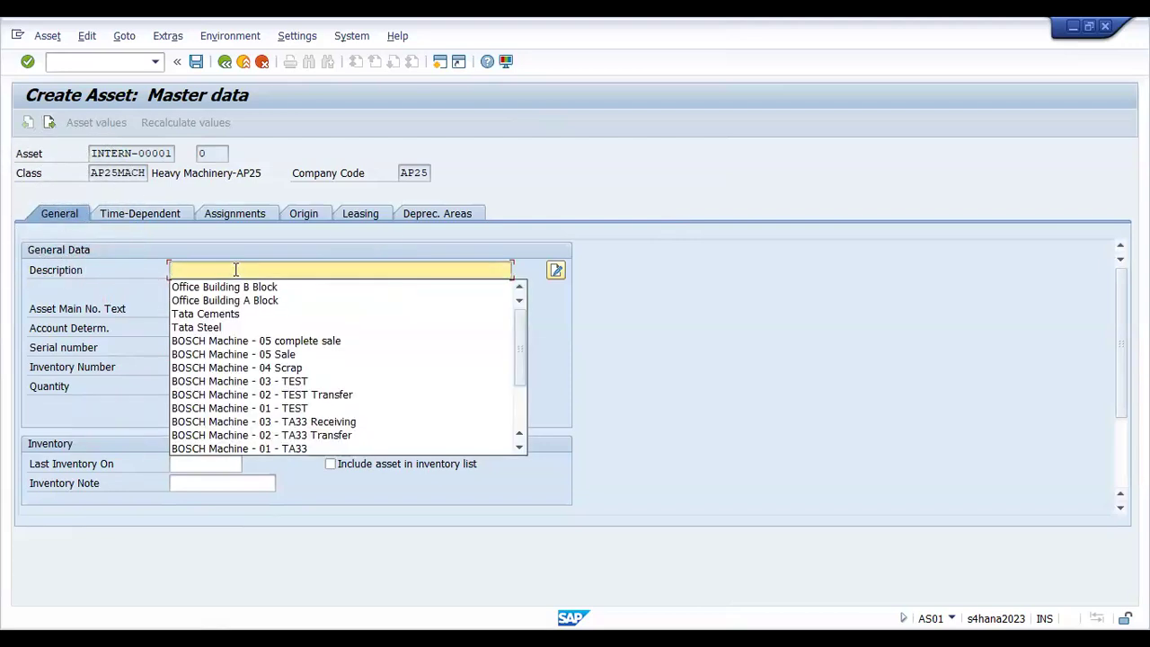
scroll(287, 418, "down", 3)
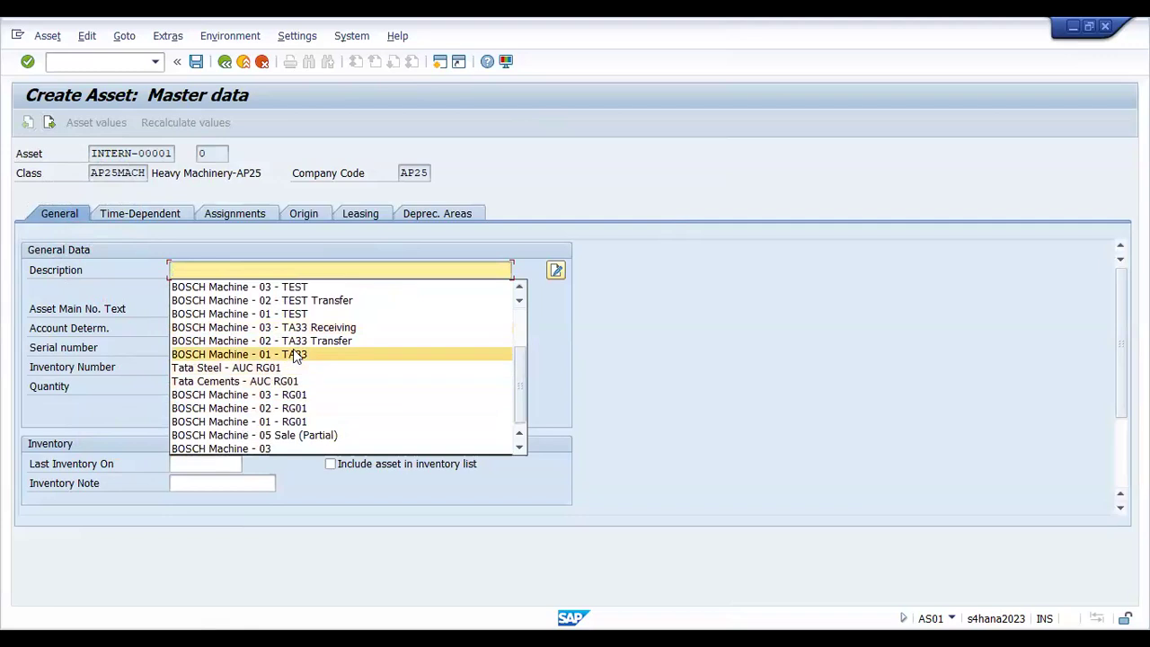
left_click(296, 354)
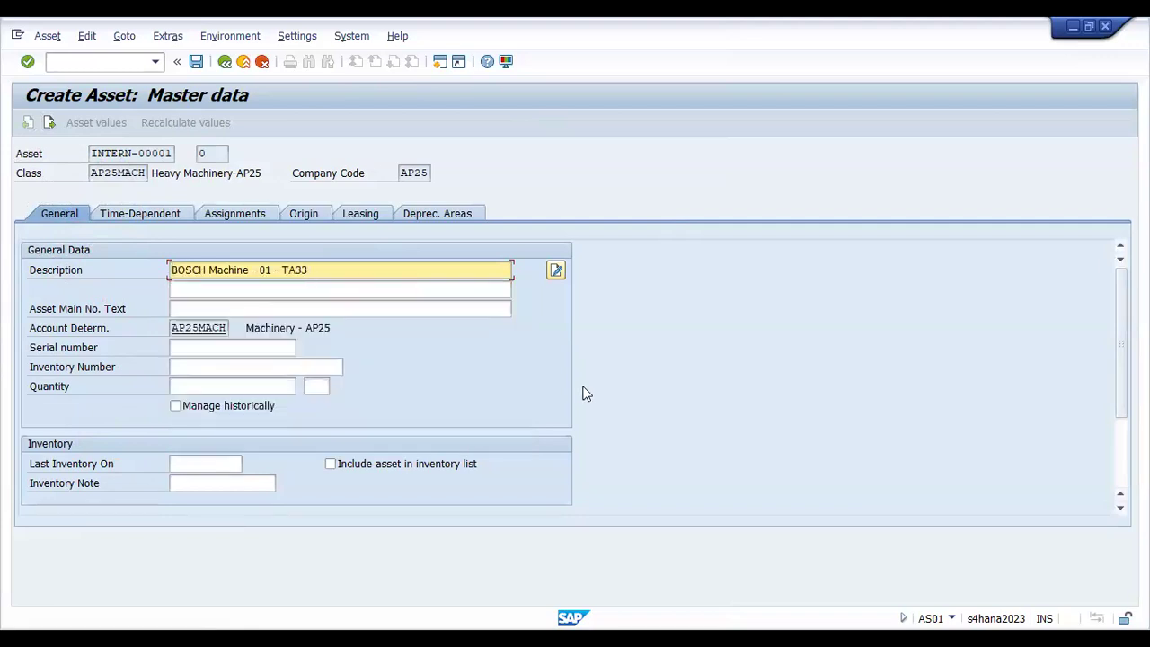
key("BackSpace")
key("BackSpace")
key("BackSpace")
key("BackSpace")
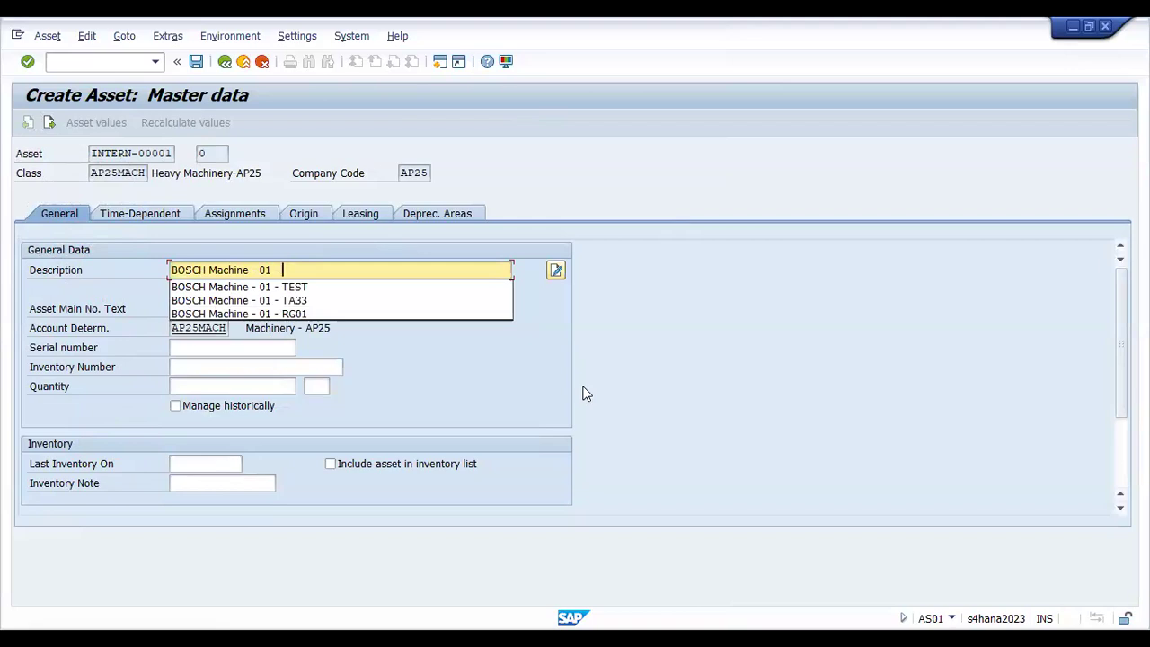
type("AP25")
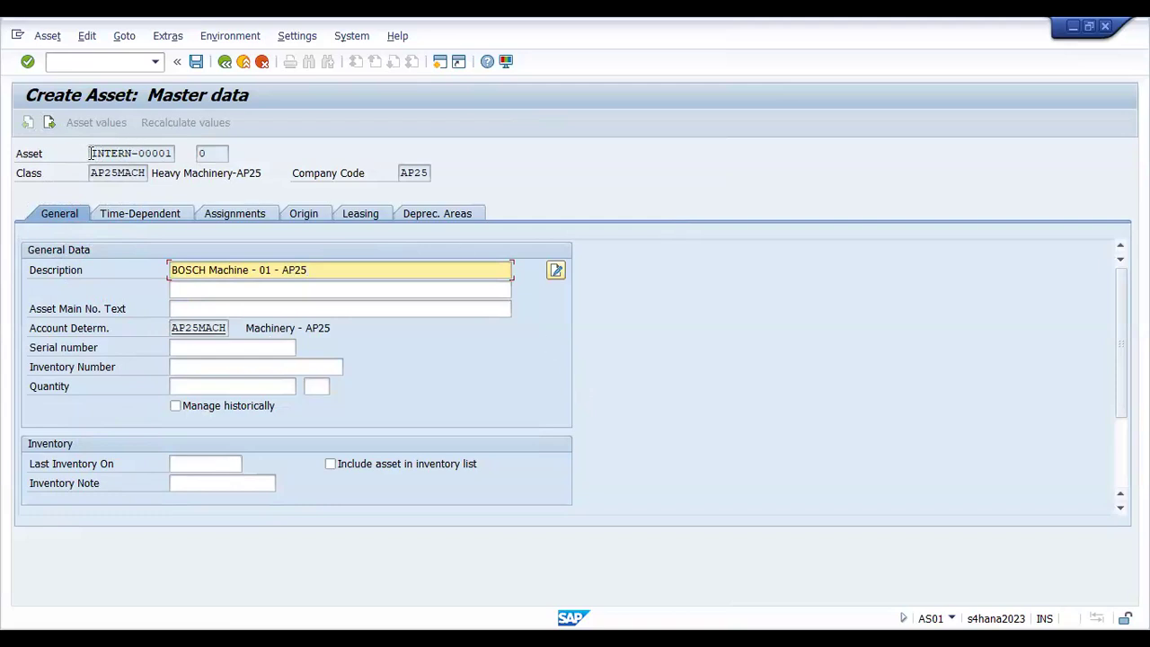
Review the asset number and the general, inventory and posting information fields, including Deactivation on, and open the asset's time-dependent data.
mouse_move(91, 152)
left_mouse_down()
mouse_move(172, 148)
mouse_move(87, 156)
left_mouse_up()
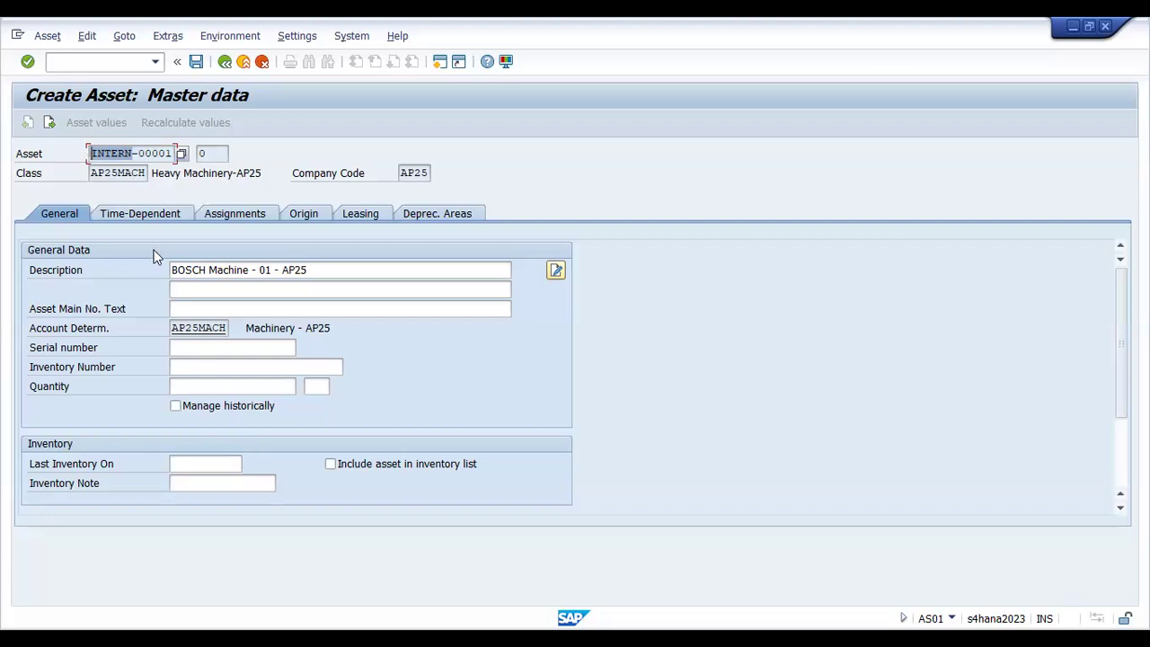
left_click(180, 349)
key("Tab")
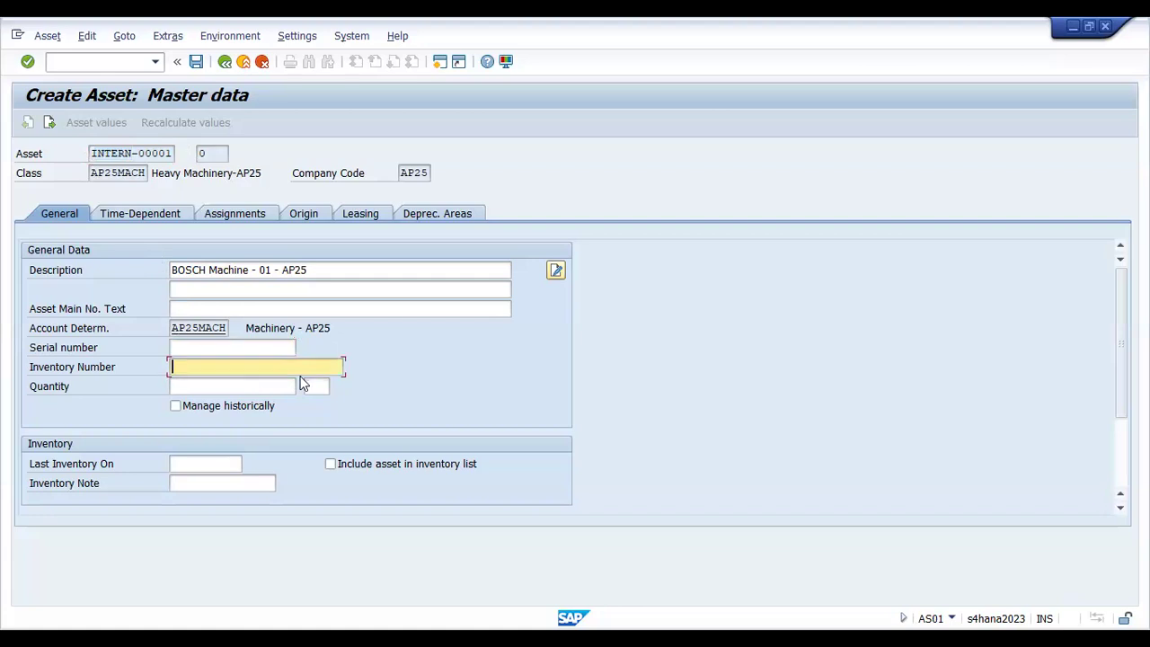
left_click(257, 388)
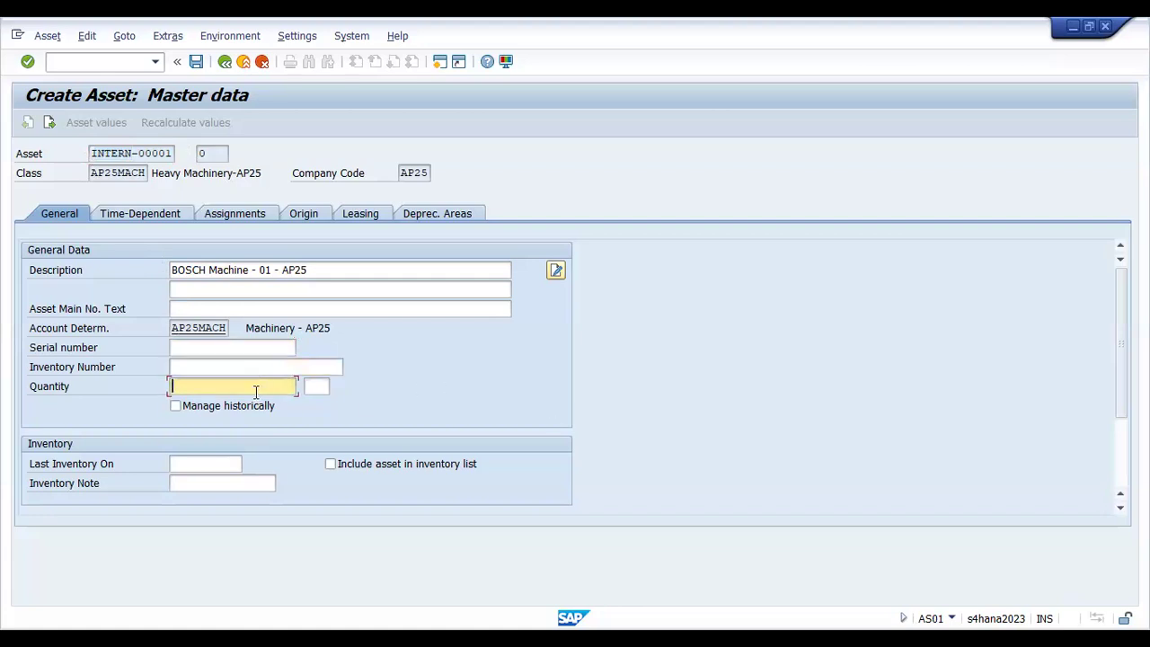
left_click(211, 463)
left_click(229, 483)
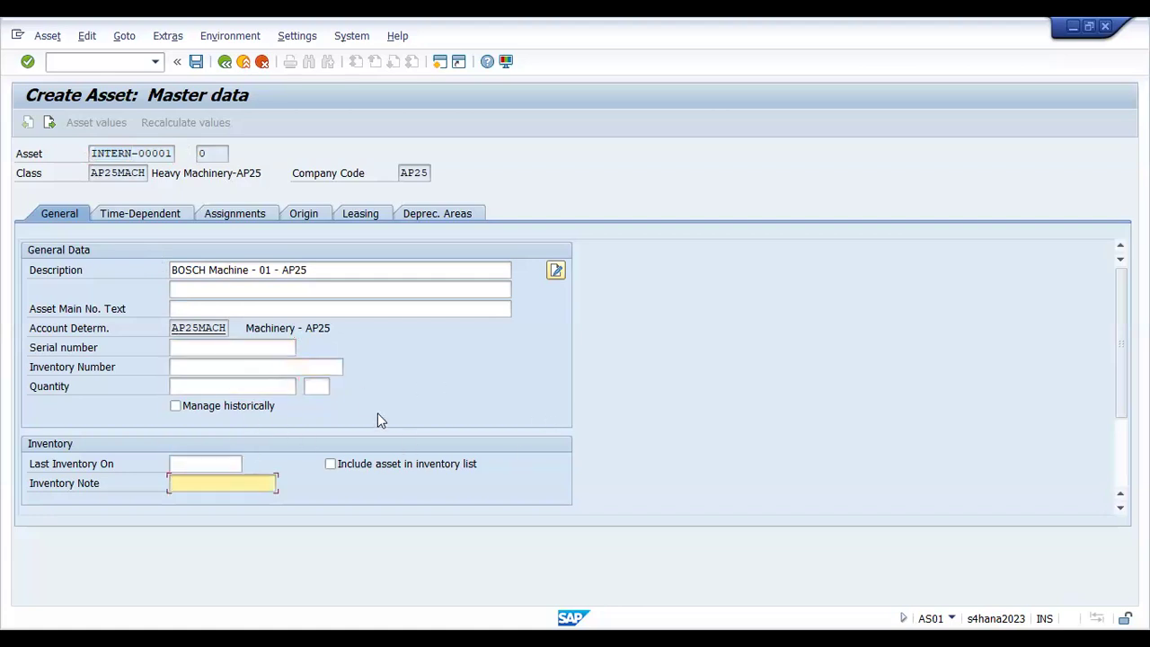
scroll(377, 418, "down", 2)
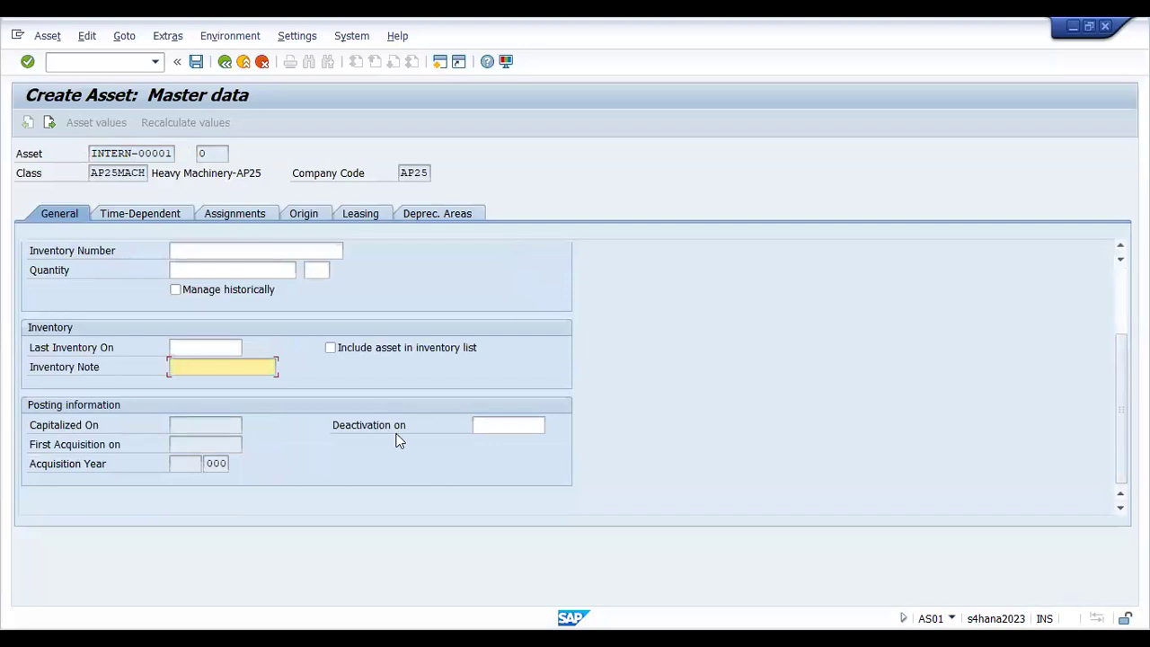
left_click(393, 433)
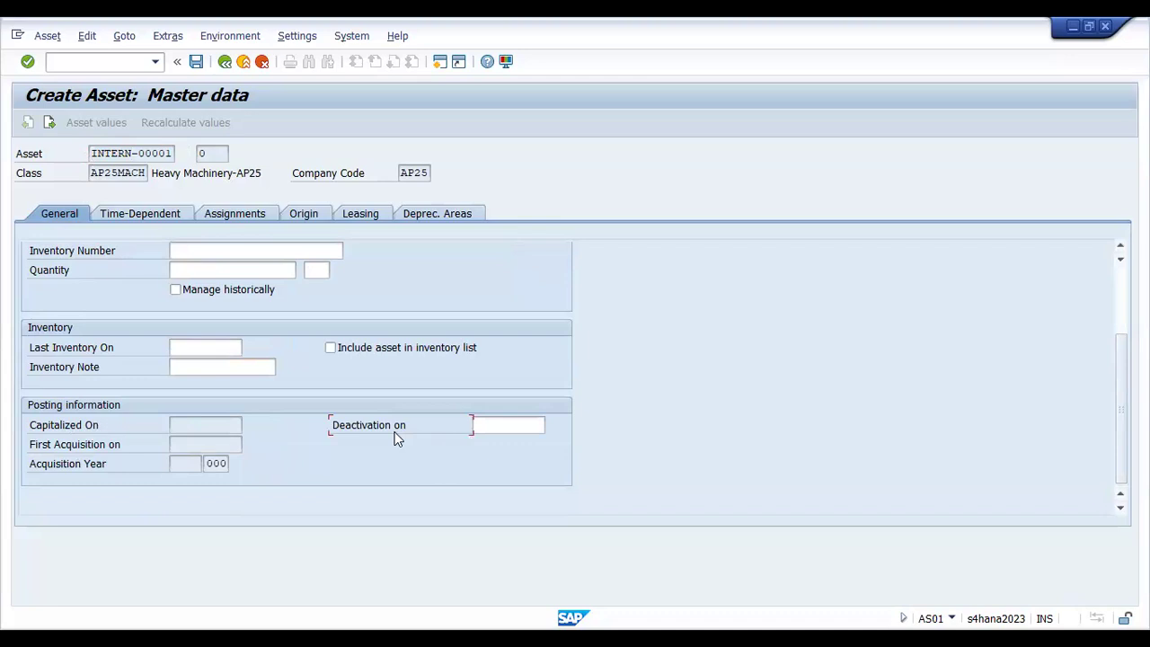
left_click(495, 421)
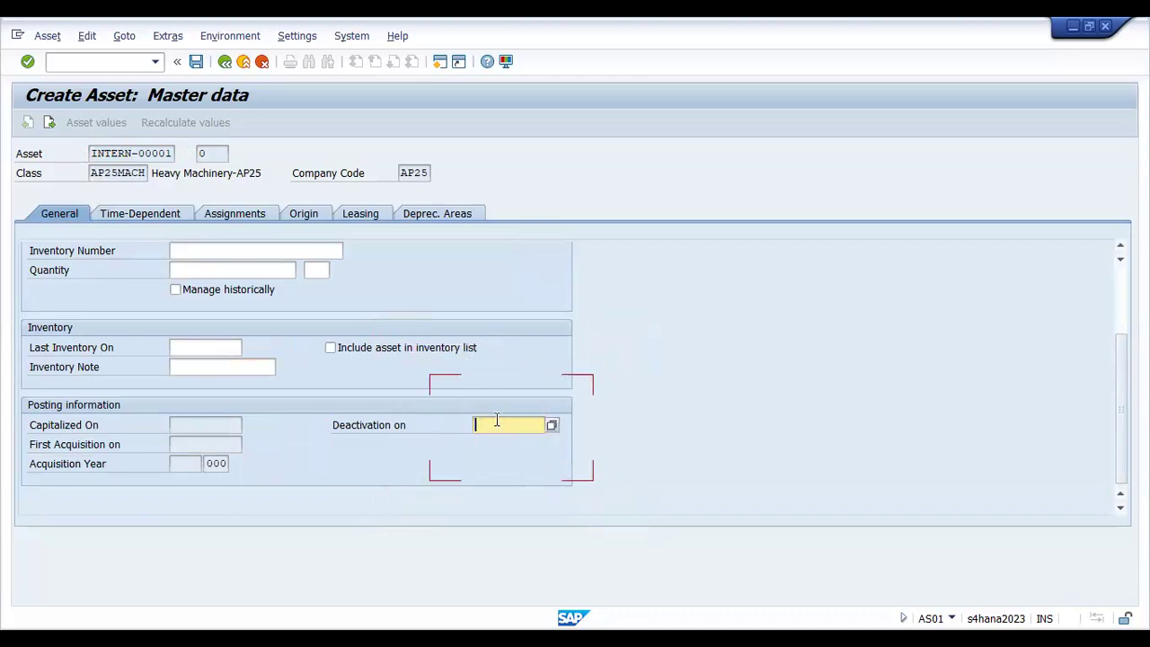
left_click(149, 213)
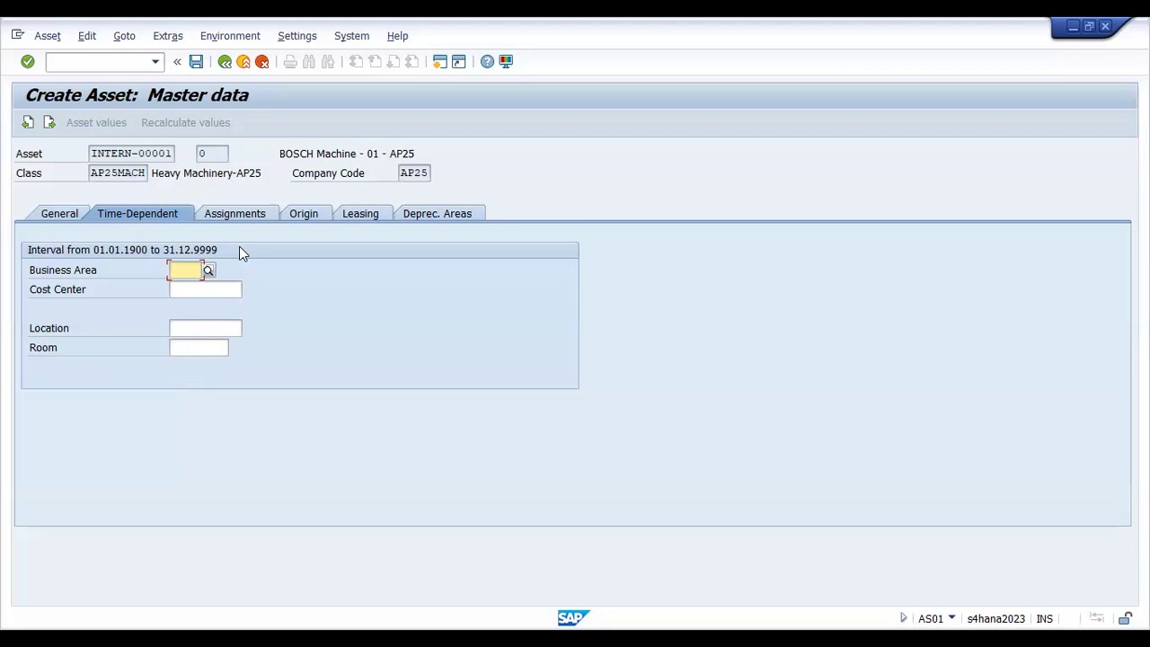
Review the assignments, origin and leasing details of the new BOSCH machine asset.
left_click(246, 215)
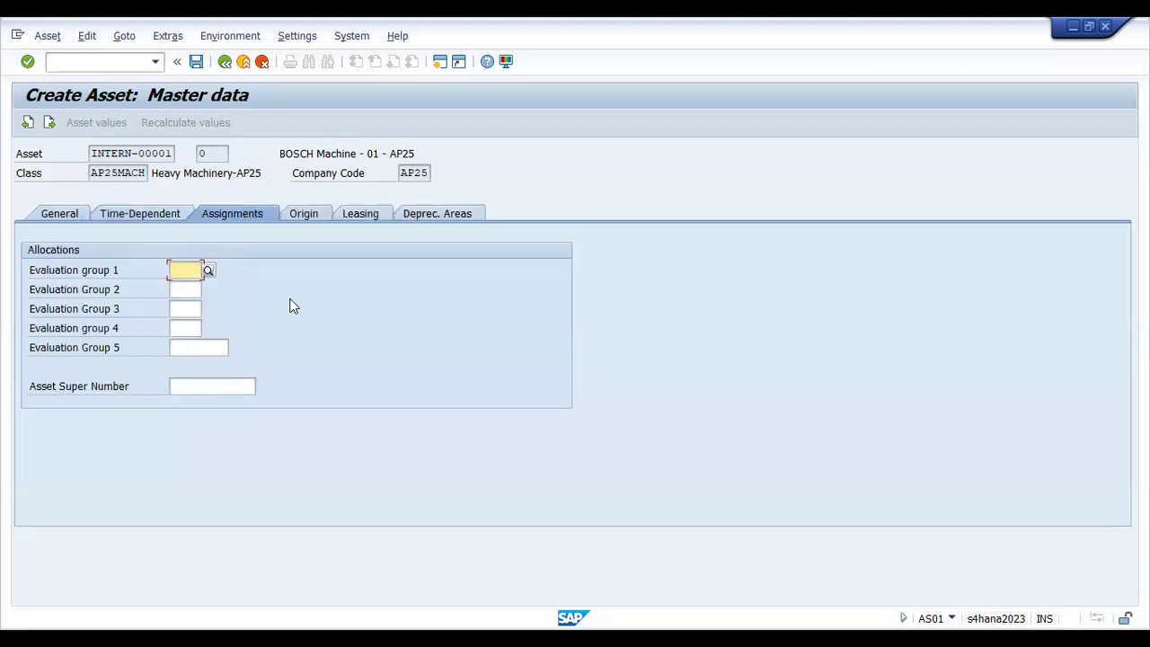
left_click(308, 212)
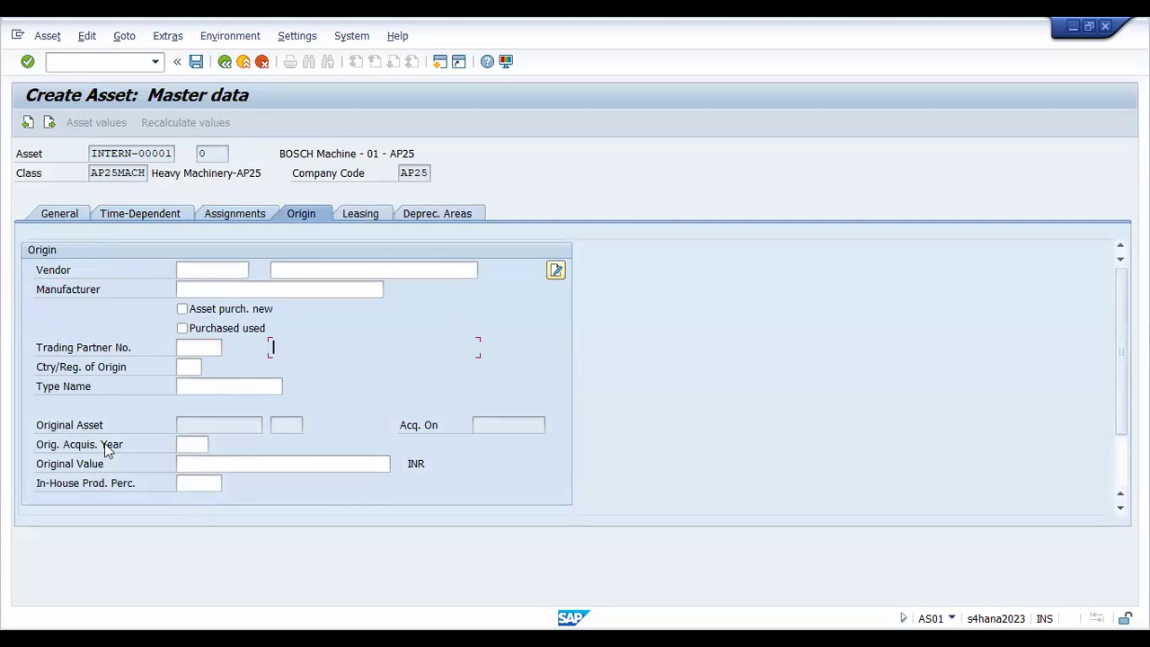
left_click(221, 459)
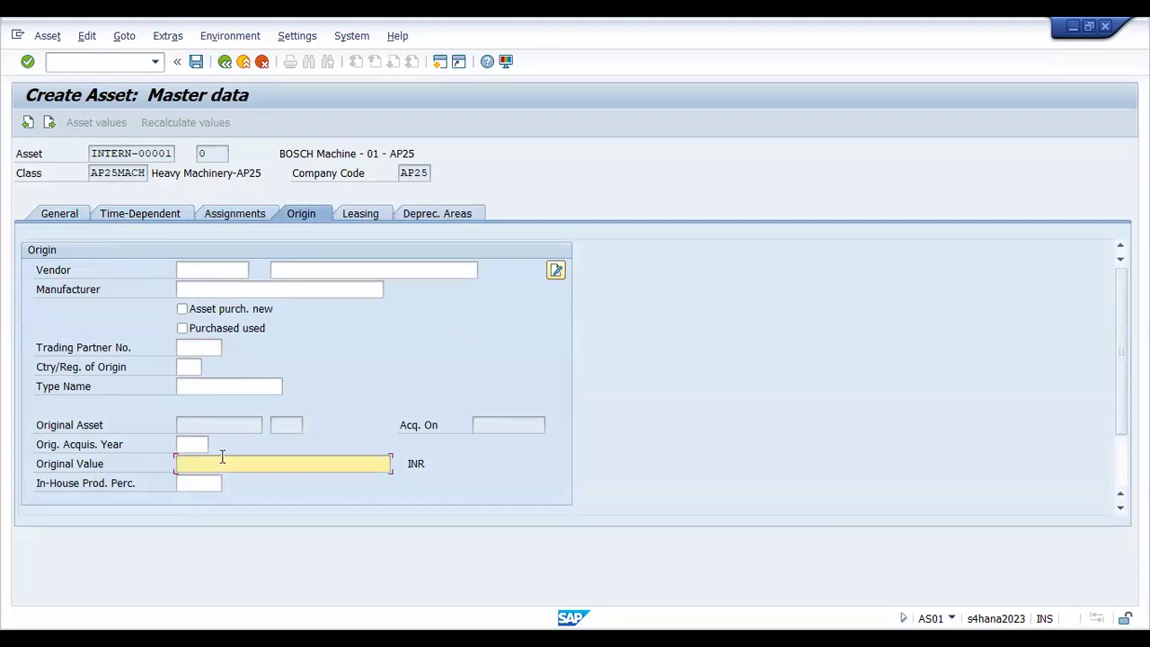
scroll(222, 457, "down", 2)
scroll(222, 457, "up", 2)
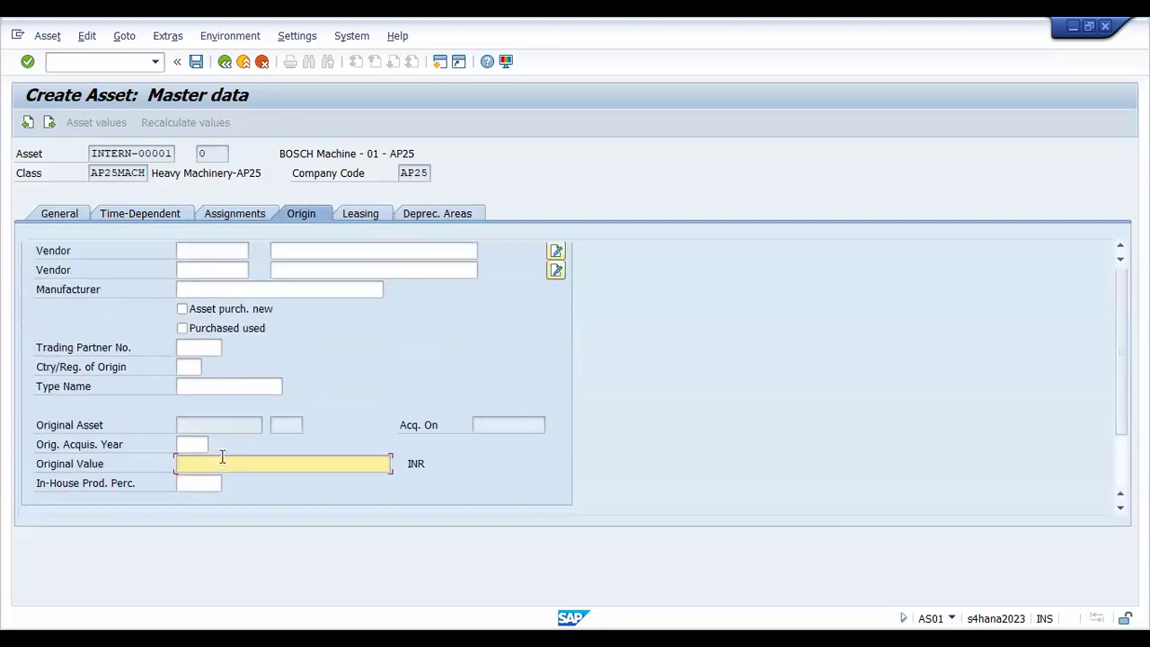
scroll(222, 457, "up", 1)
left_click(377, 210)
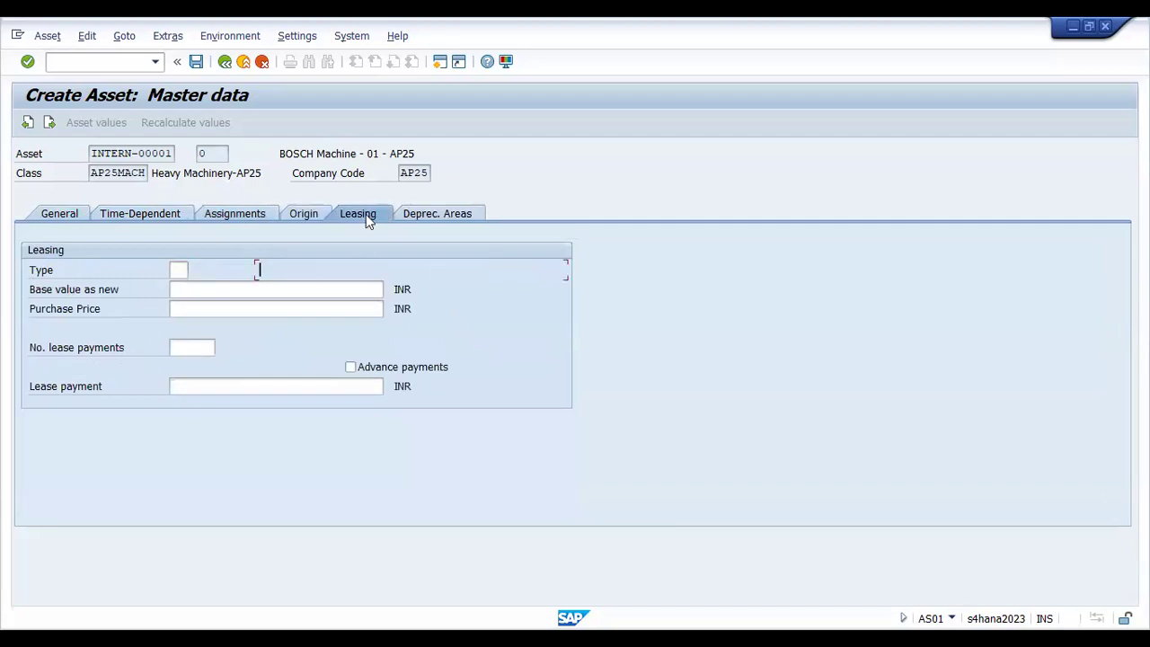
Set the useful life of the 01 Book deprec. area to 10 for the new asset.
left_click(455, 214)
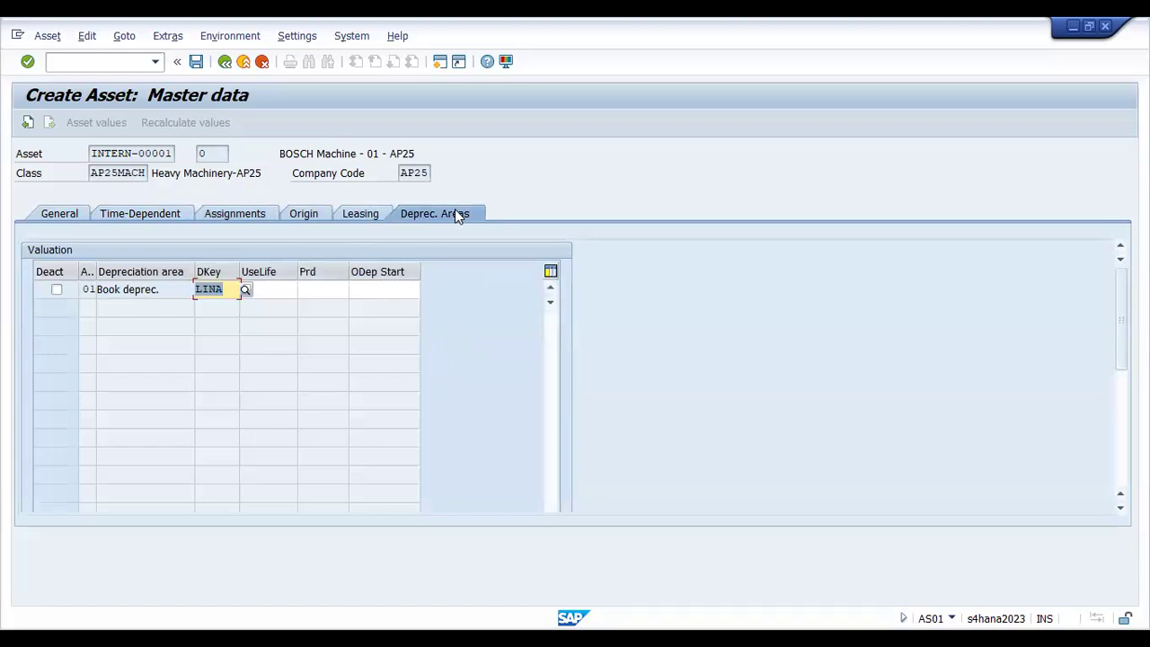
left_click(280, 290)
left_click_drag(224, 290, 196, 292)
left_click(285, 288)
left_click_drag(92, 174, 149, 177)
left_click_drag(229, 288, 188, 292)
left_click(293, 289)
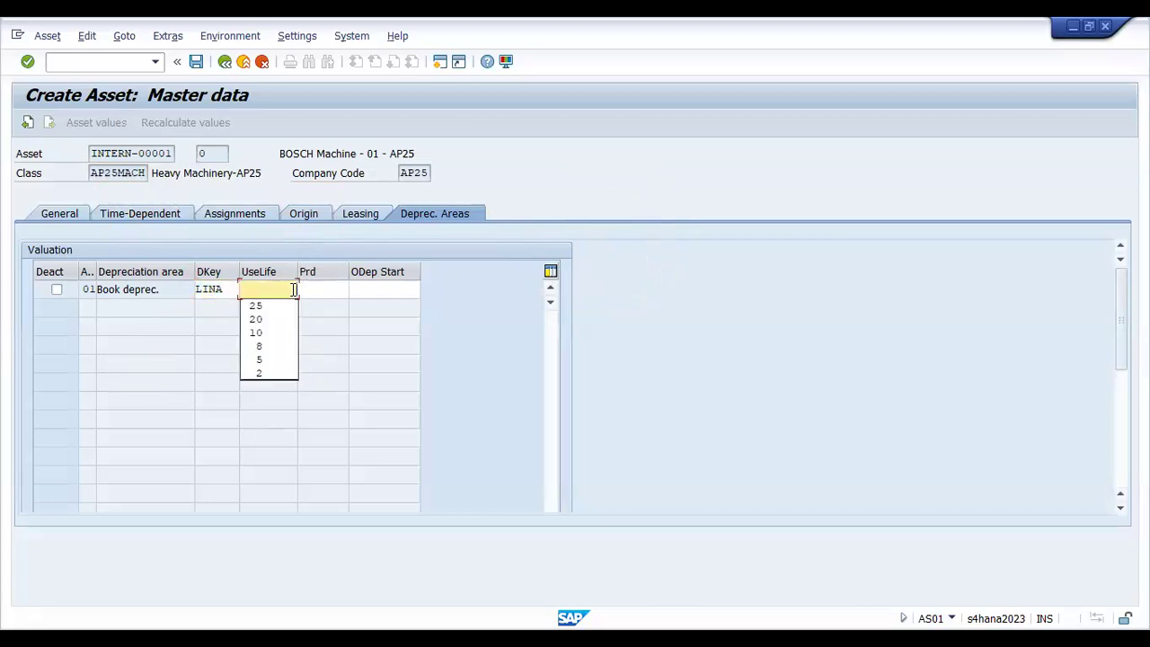
type("10")
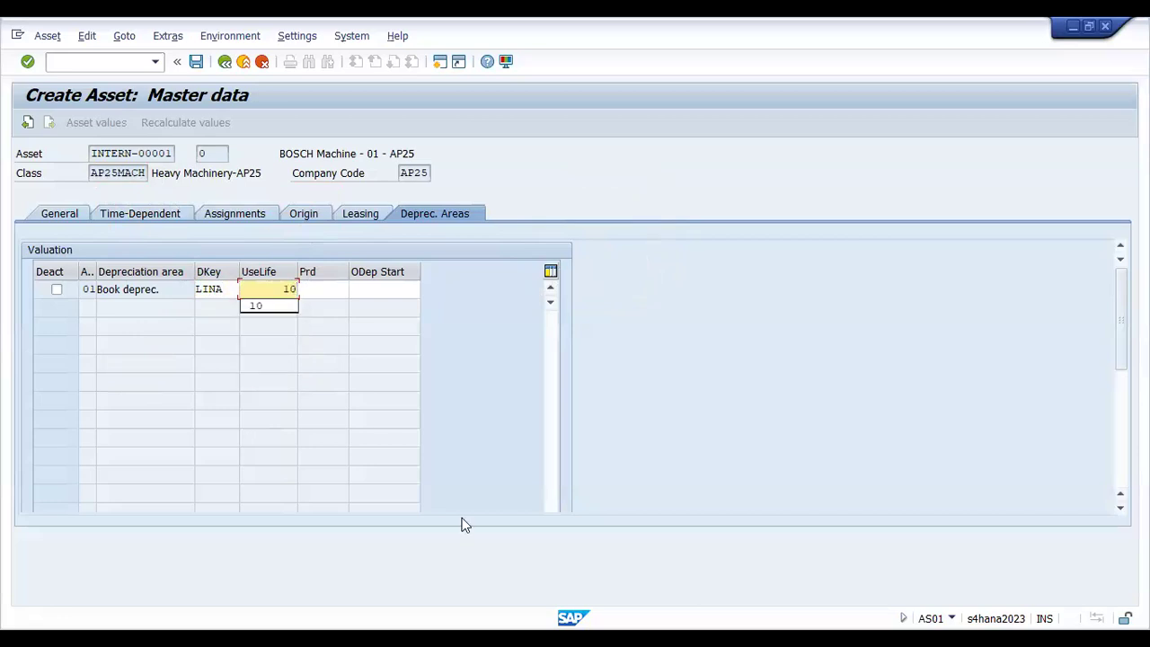
key("Return")
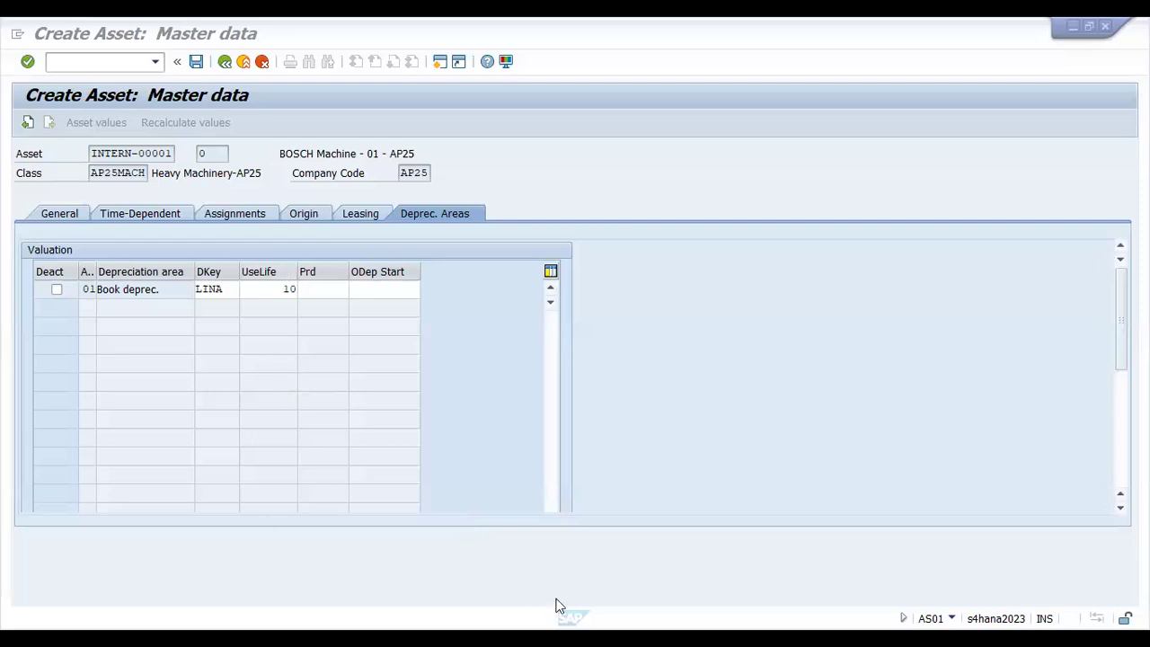
Examine the useful life, the selectable periods and the ordinary depreciation start date of the book depreciation area.
left_click(276, 289)
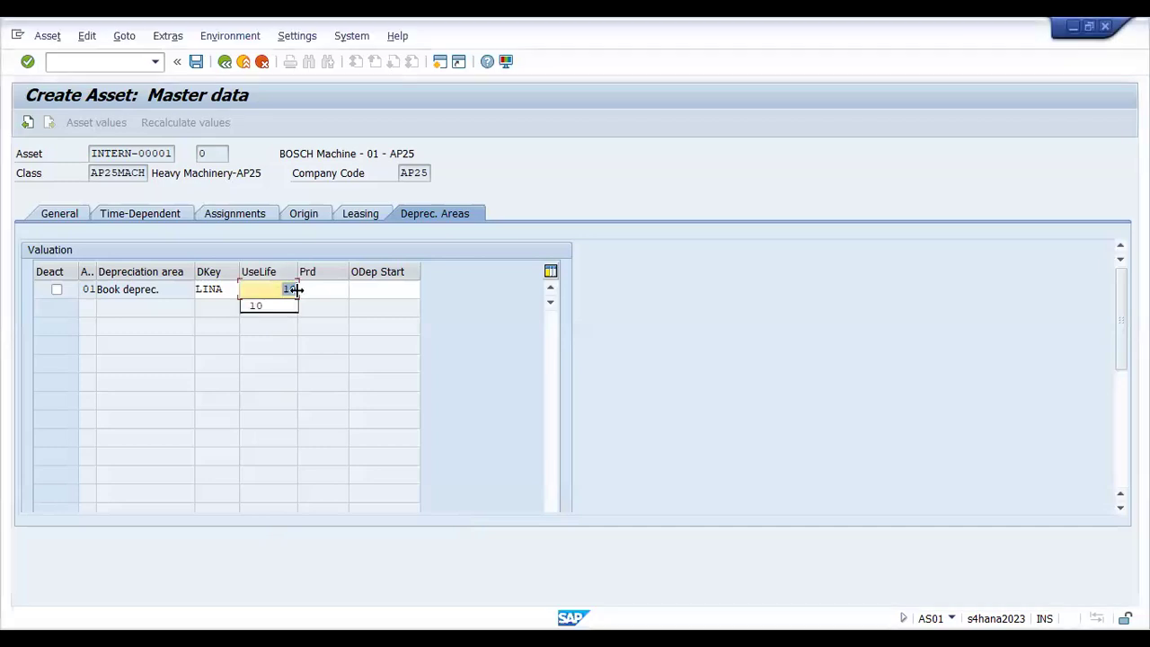
left_click(302, 289)
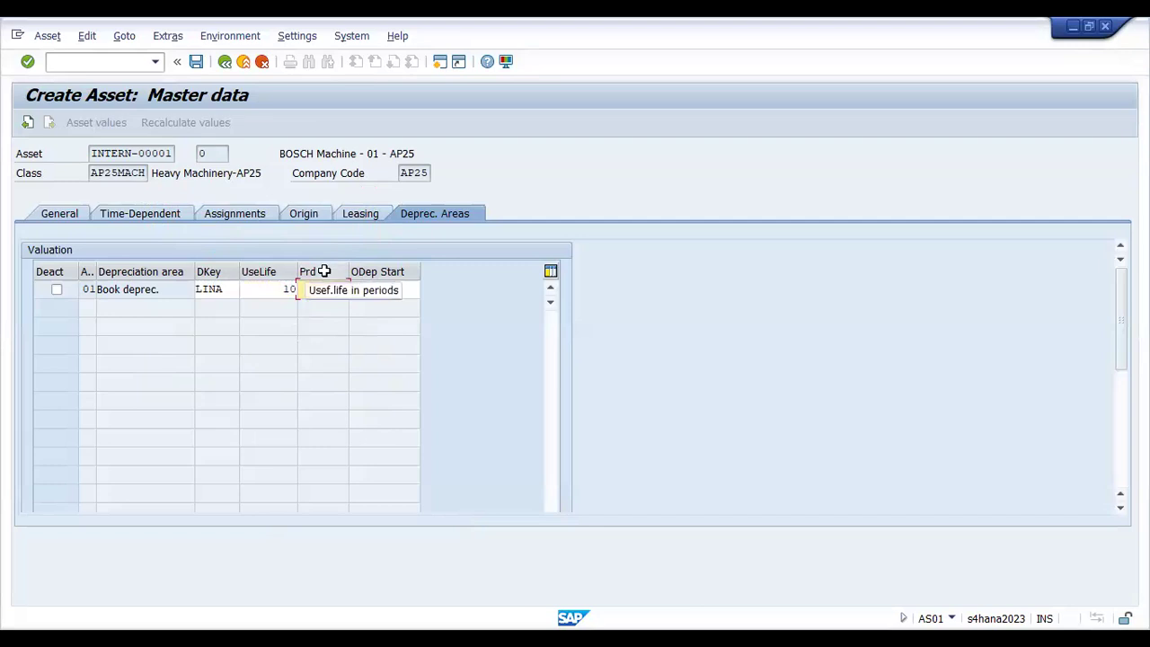
left_click(354, 290)
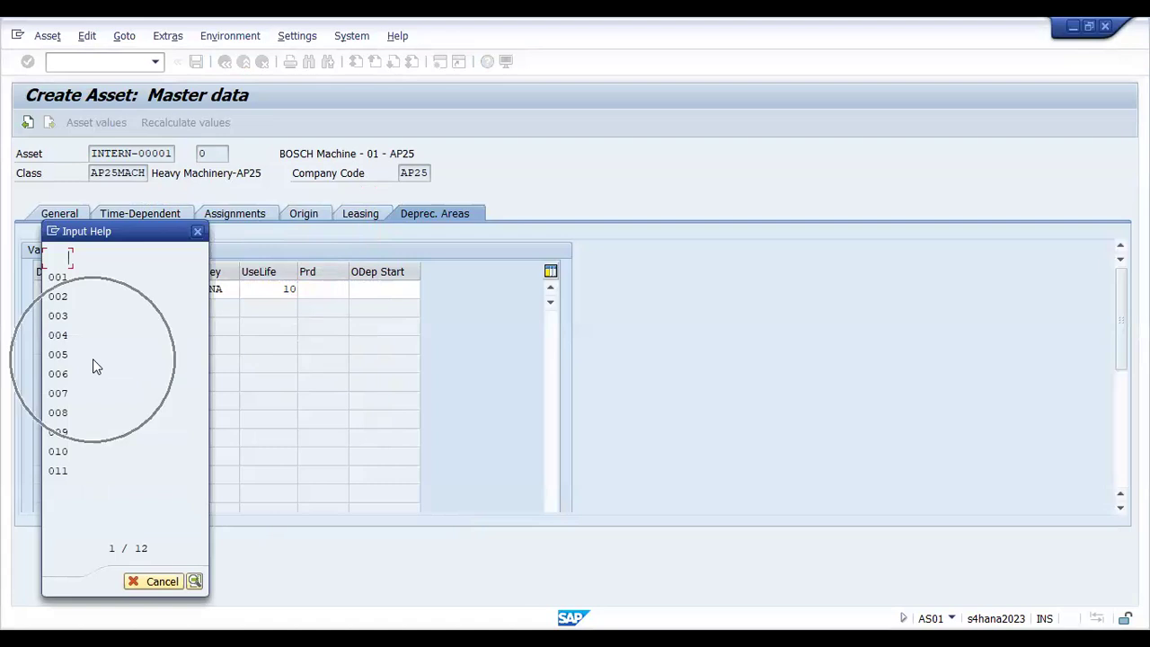
left_click(201, 235)
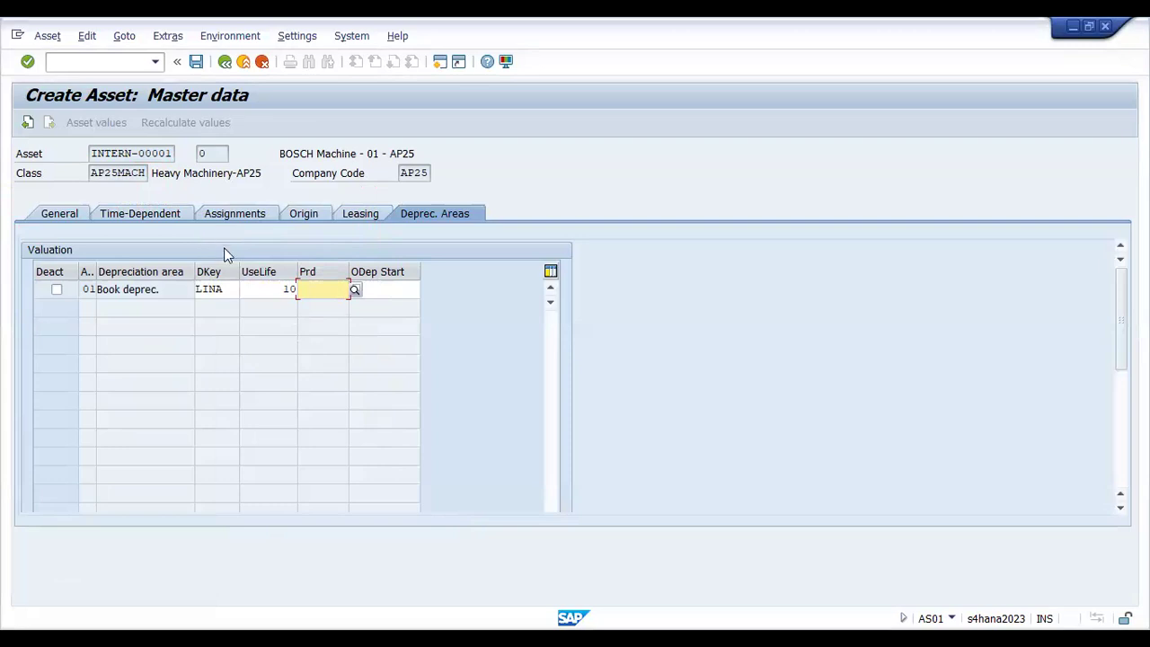
left_click(382, 287)
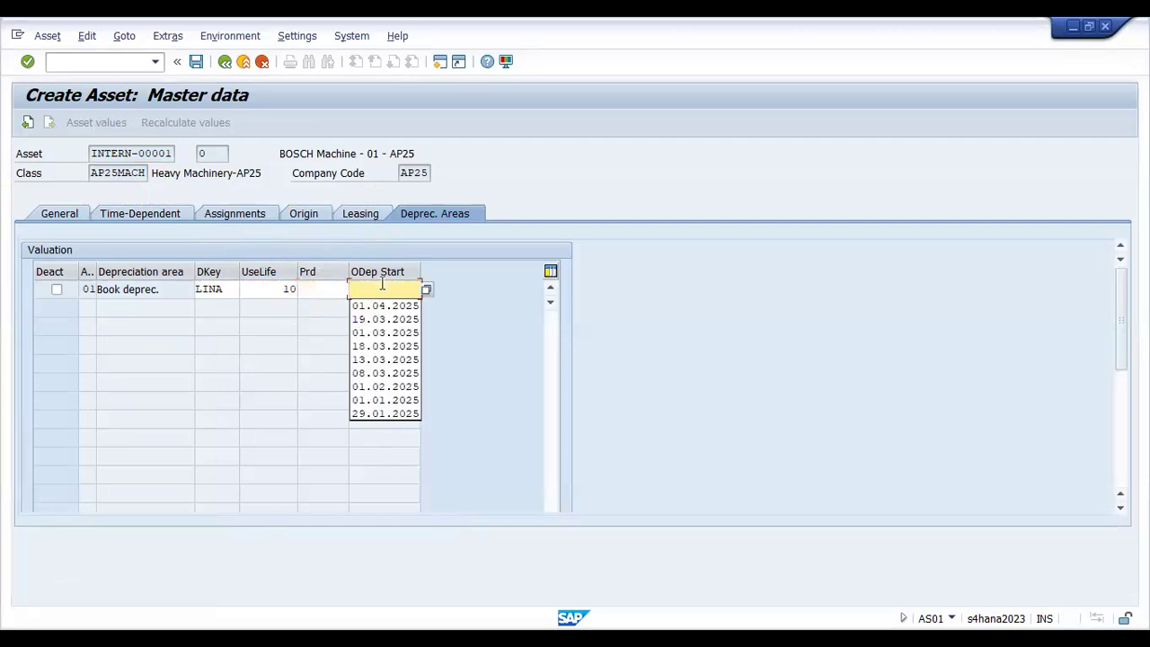
left_click(472, 290)
left_click(318, 290)
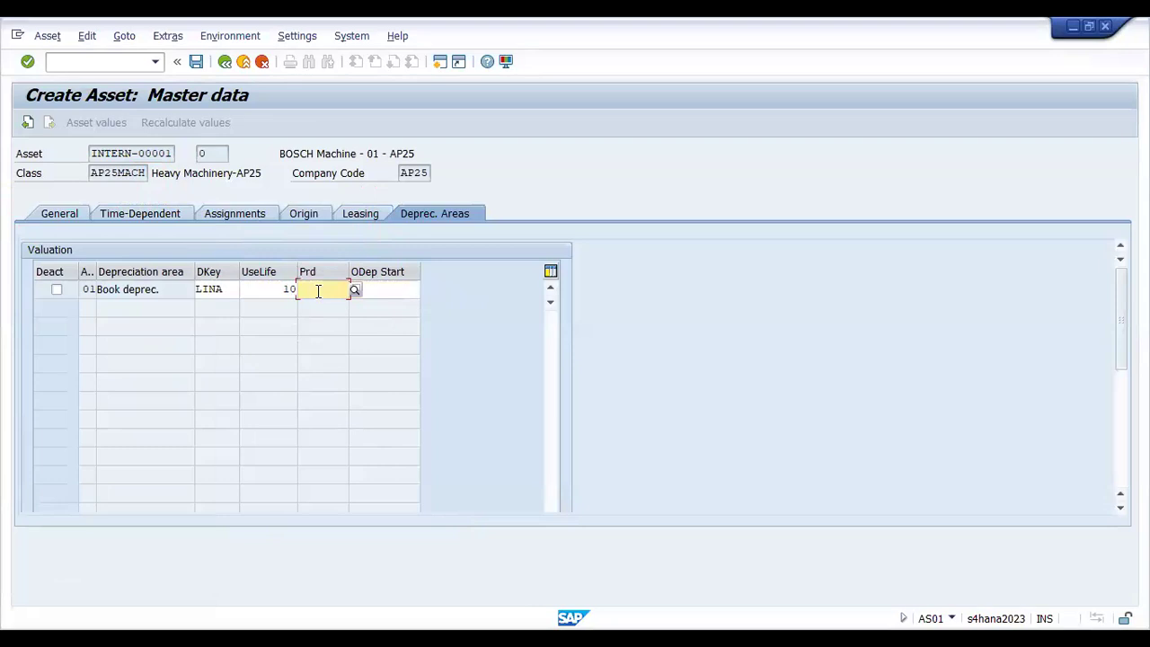
left_click(378, 290)
left_click(378, 290)
left_click(378, 290)
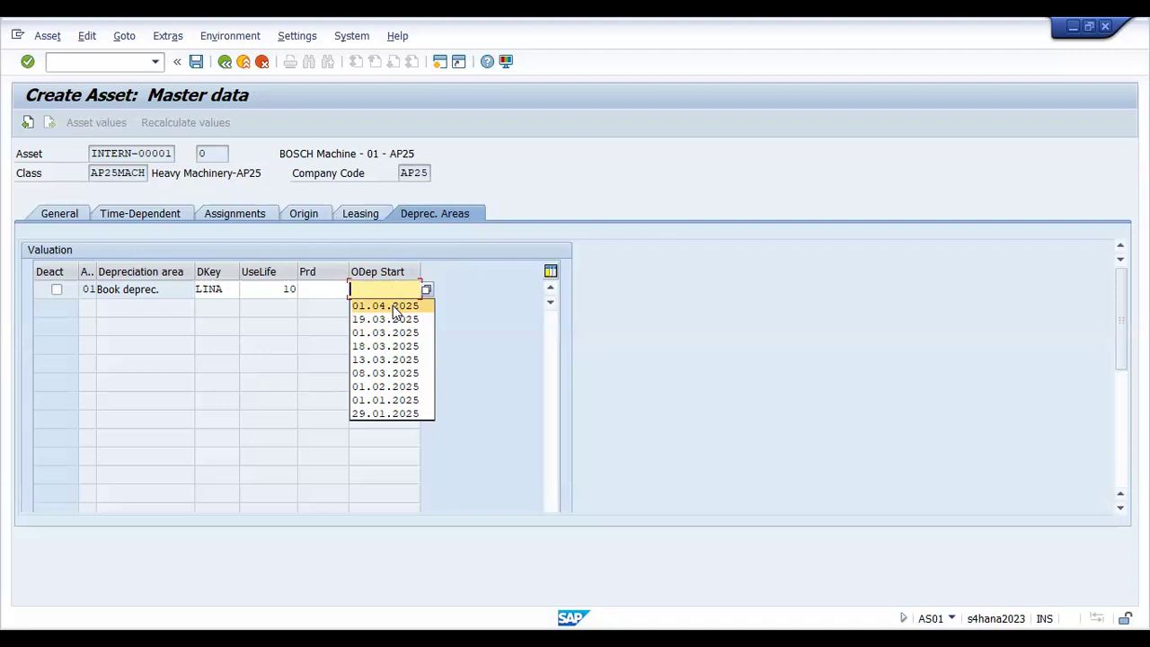
left_click(505, 226)
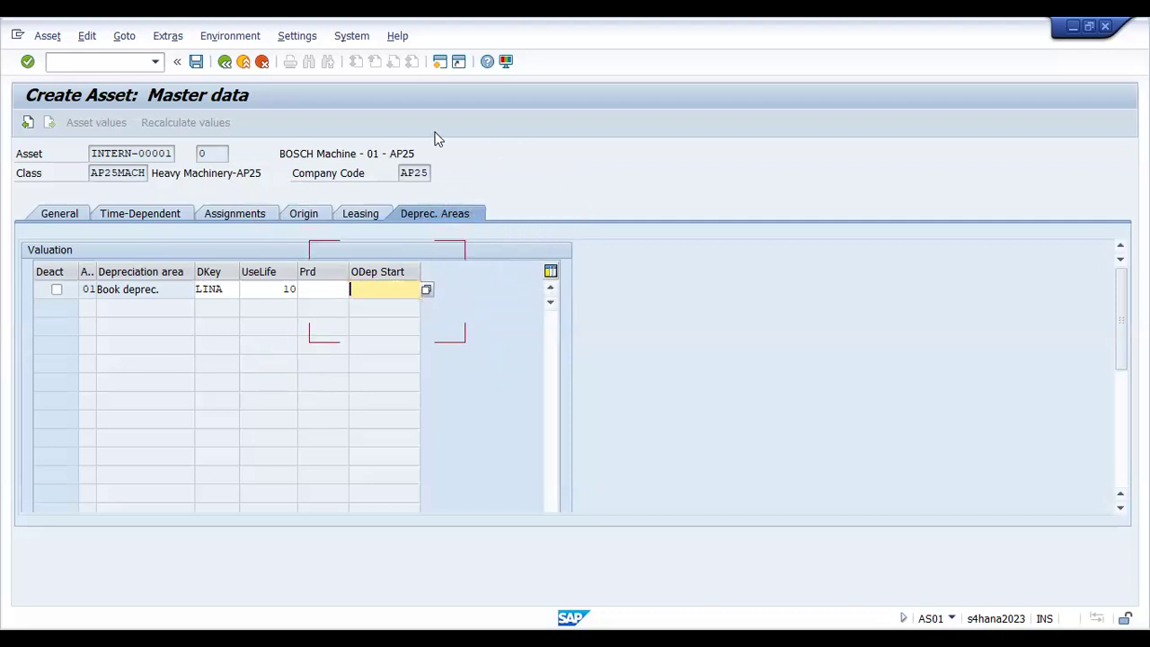
Save the new asset master record and open Asset Explorer with transaction AW01N.
left_click(197, 63)
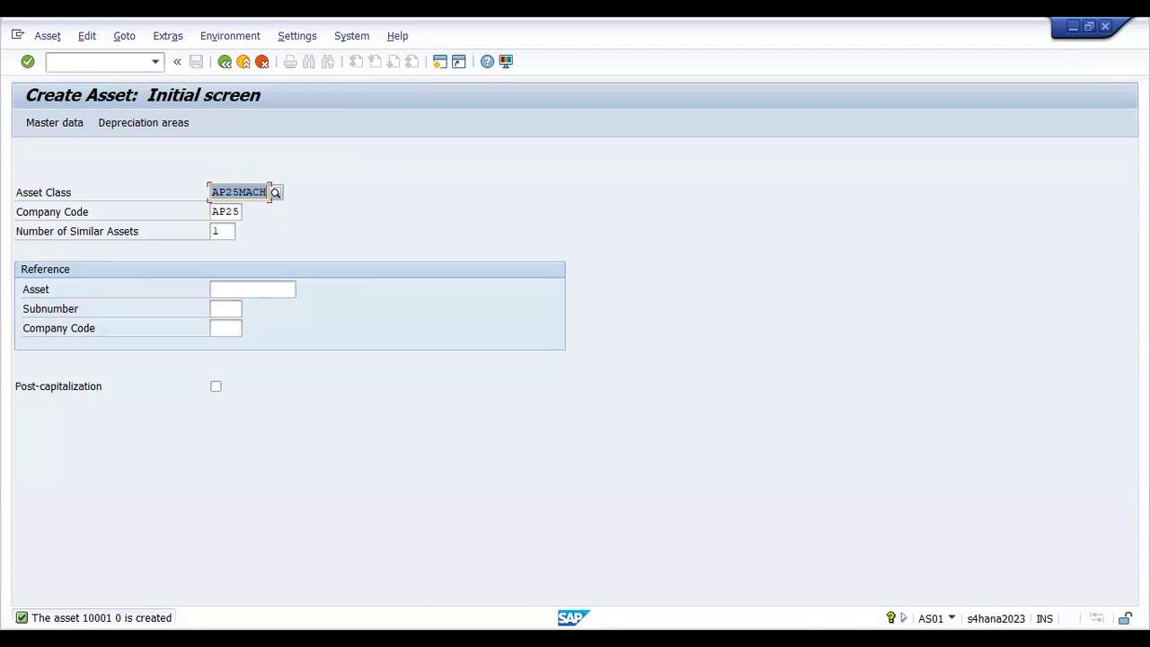
left_click(108, 61)
type("/naw01n")
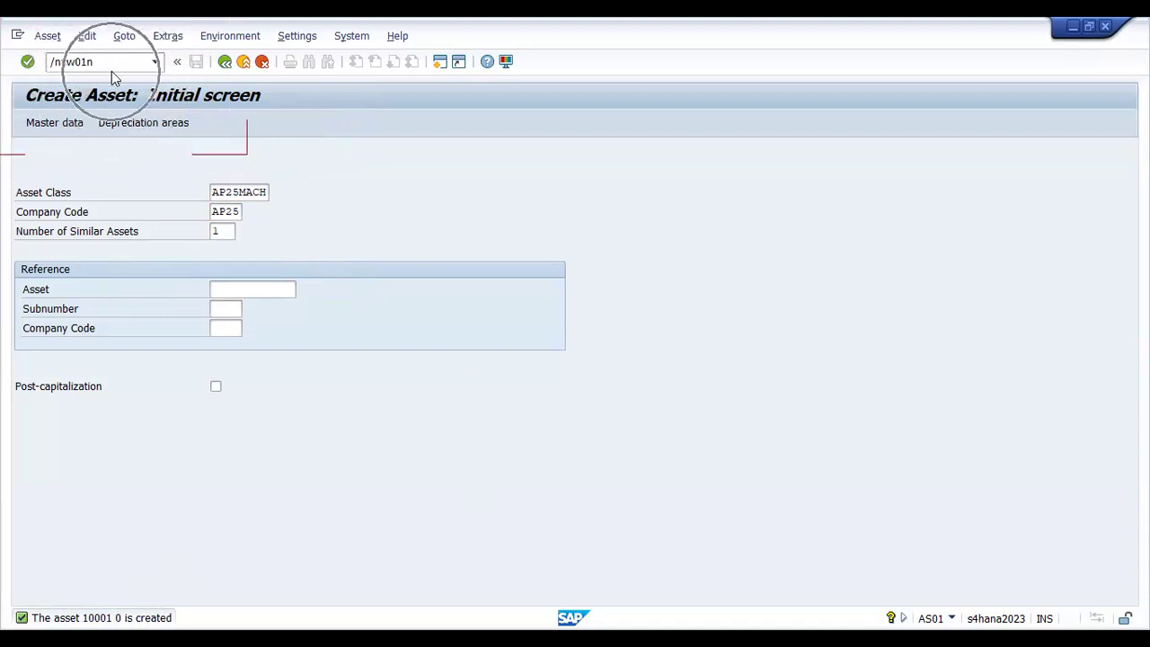
key("Return")
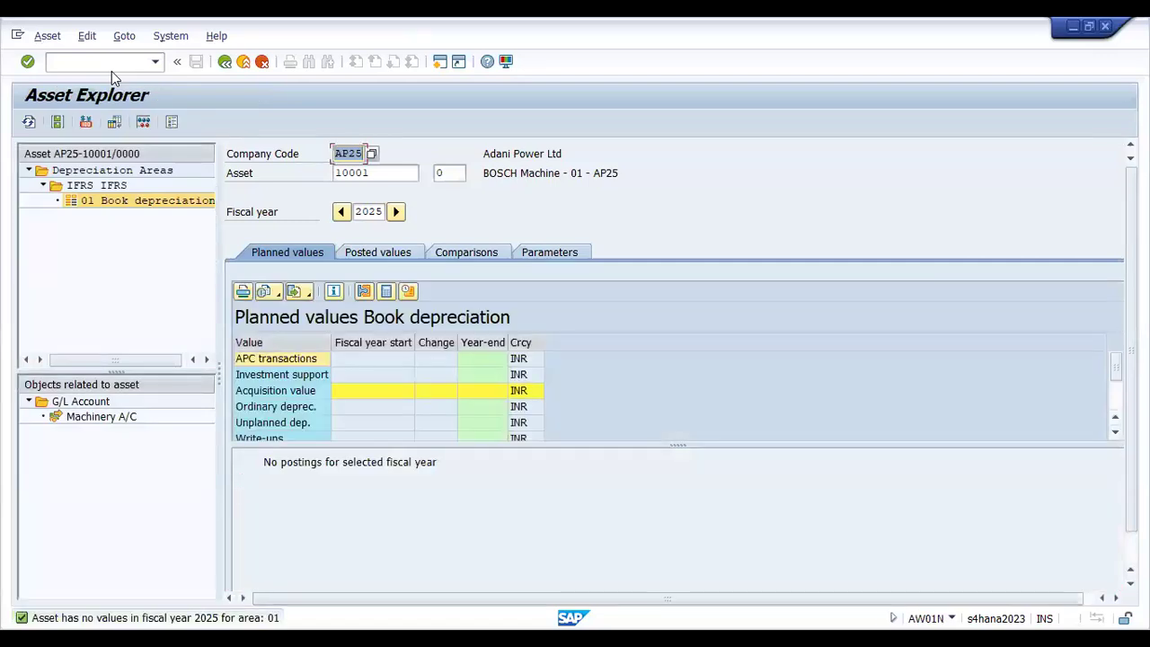
Check the BOSCH machine asset's planned book depreciation values for fiscal year 2025.
left_click(376, 171)
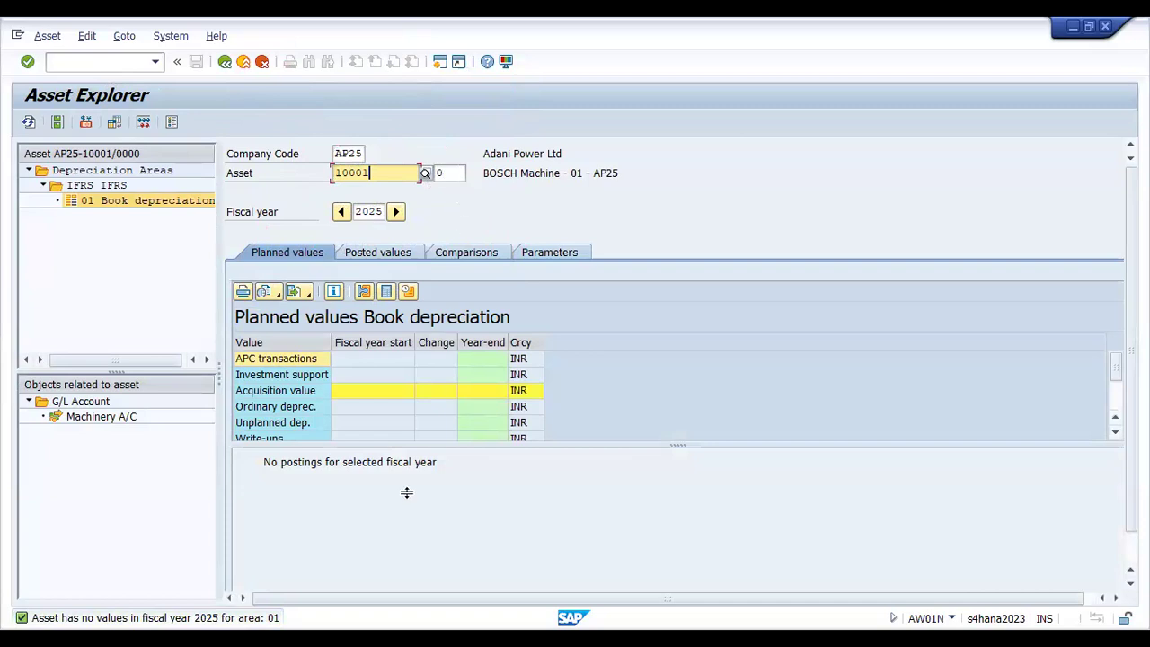
left_click(377, 375)
left_click(379, 423)
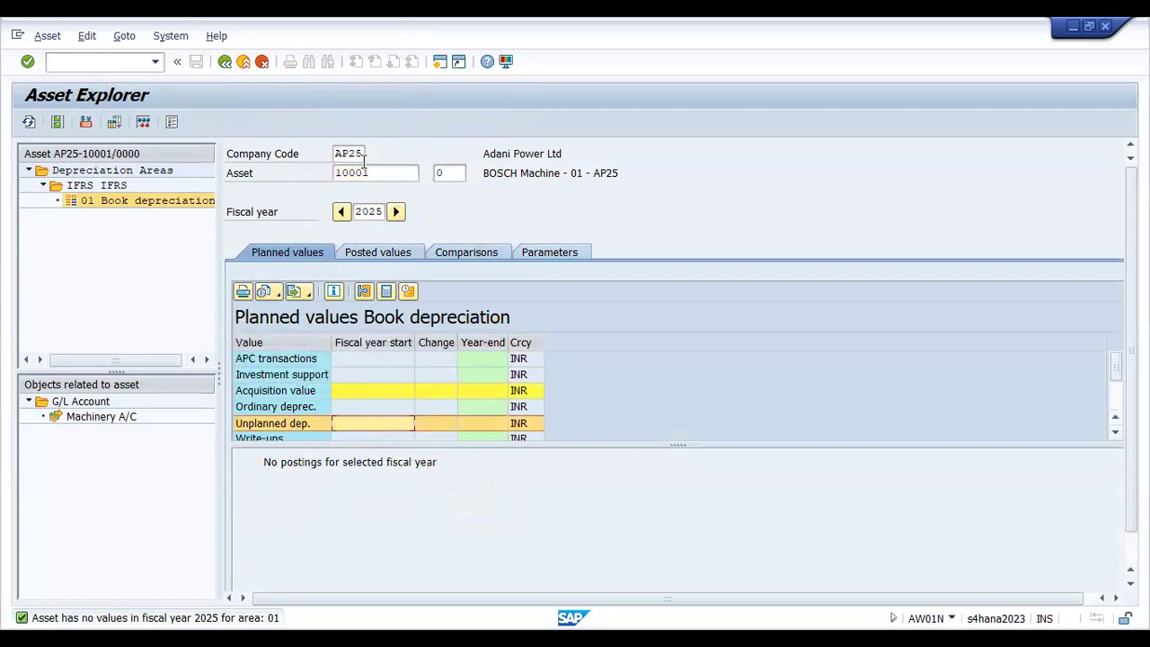
left_click_drag(371, 172, 308, 175)
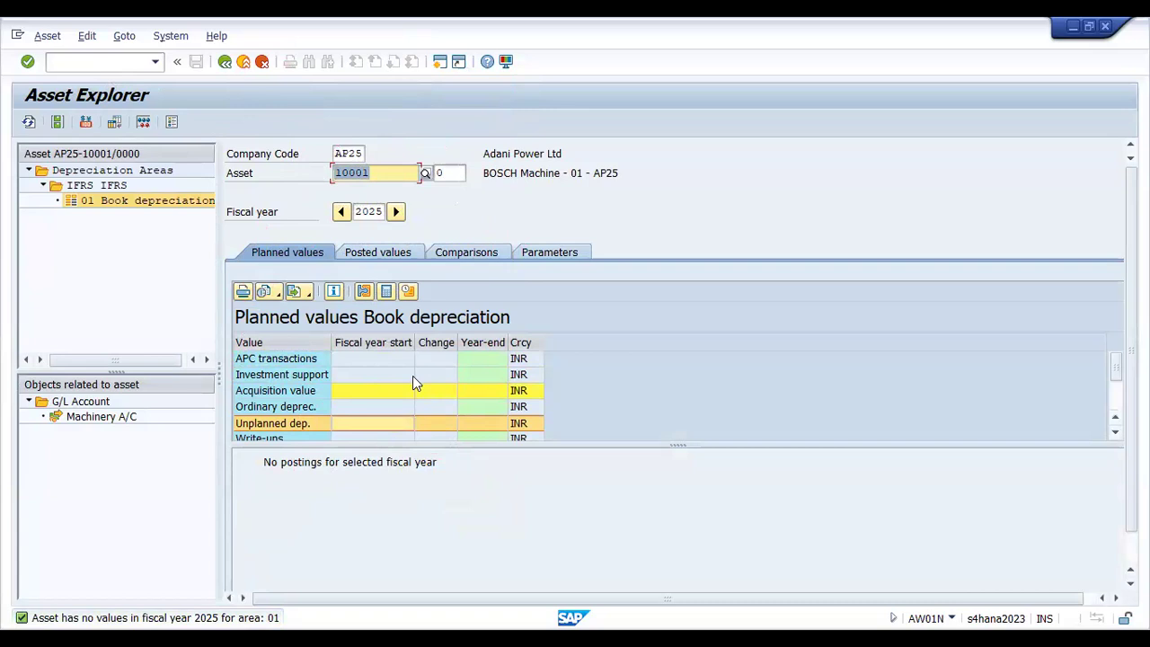
Leave Asset Explorer and return to the SAP Easy Access start screen with the command /n.
left_click(113, 59)
type("/n")
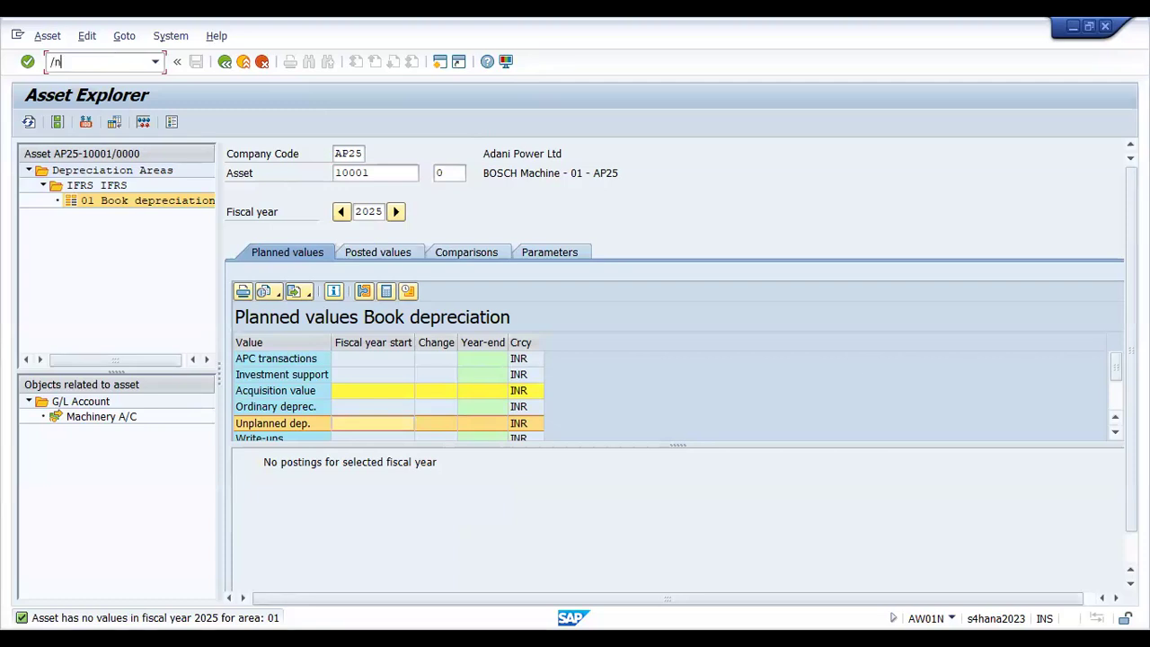
type("f-90")
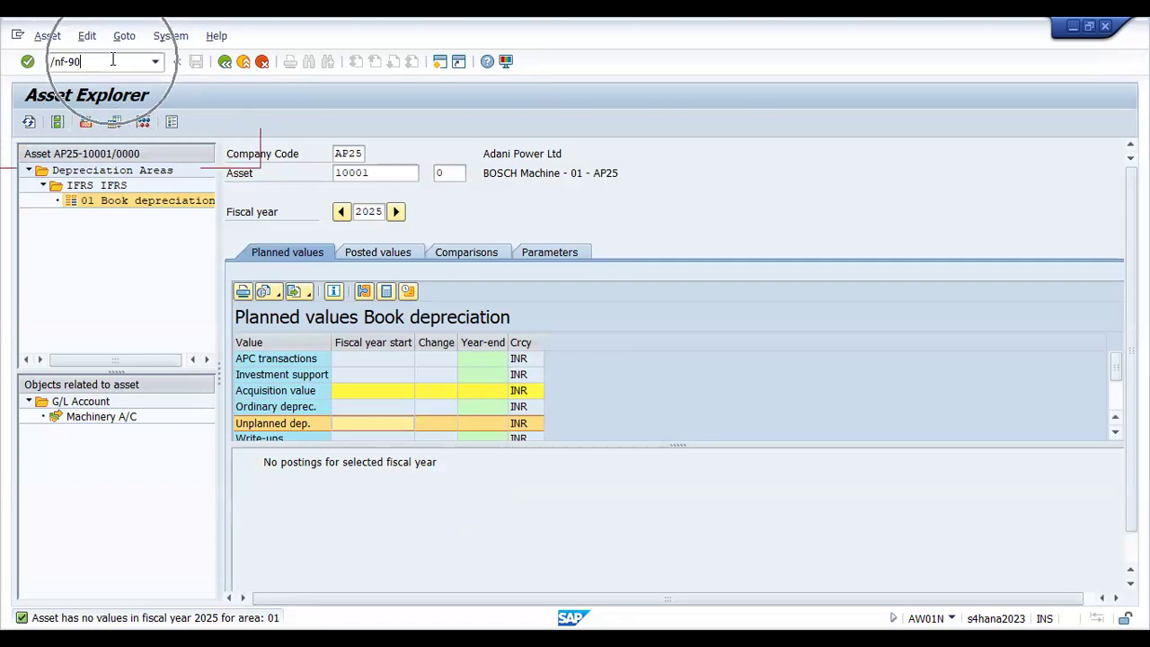
key("BackSpace")
key("BackSpace")
key("BackSpace")
key("BackSpace")
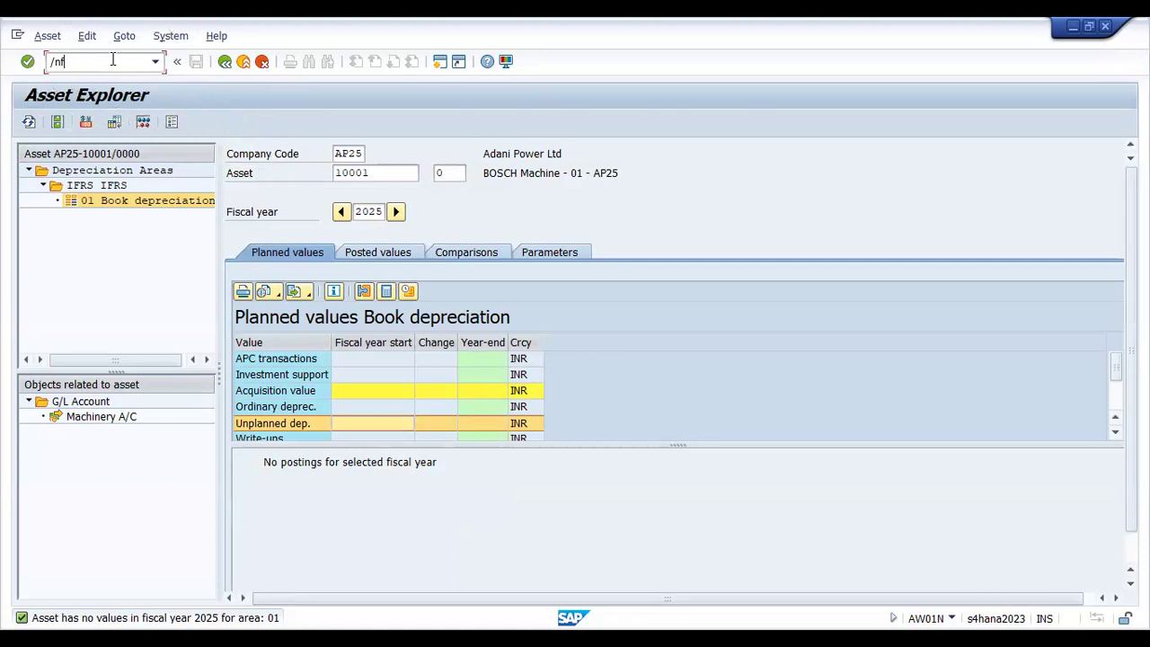
key("Return")
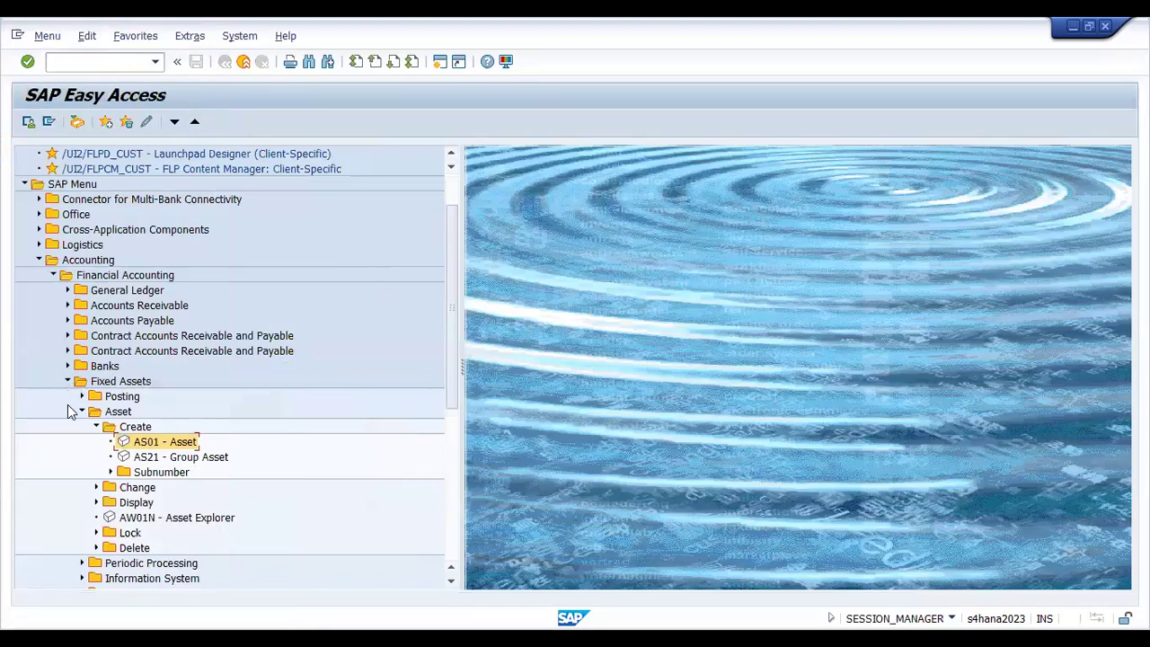
Collapse the Asset and Fixed Assets folders under Financial Accounting.
left_click(81, 411)
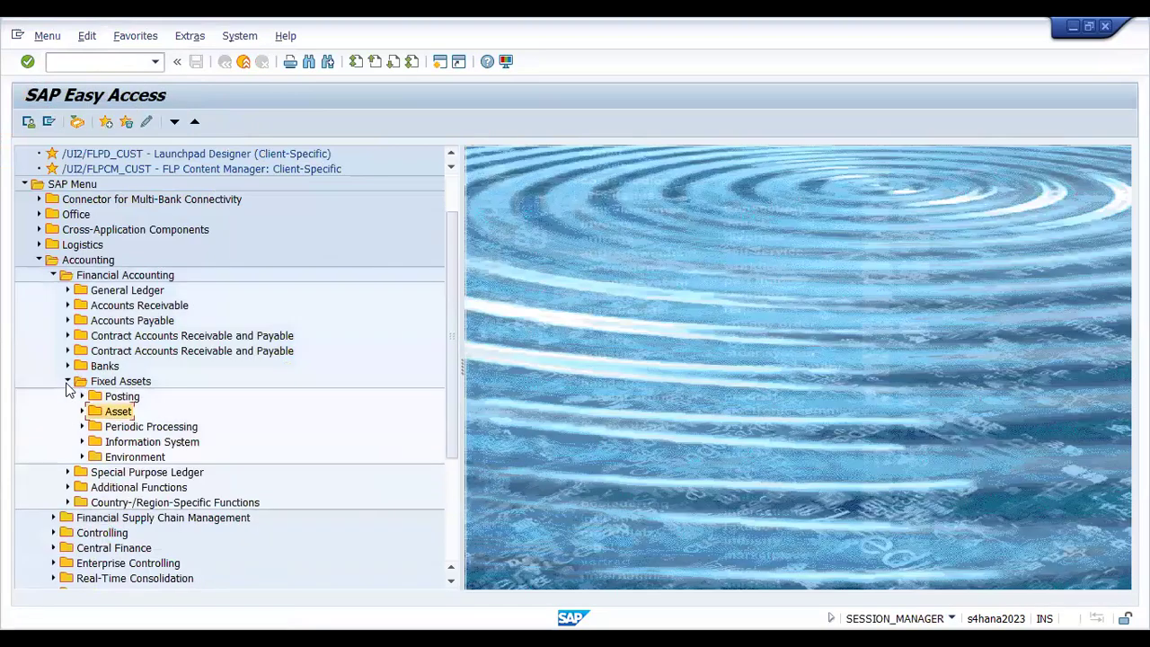
left_click(67, 381)
left_click(82, 261)
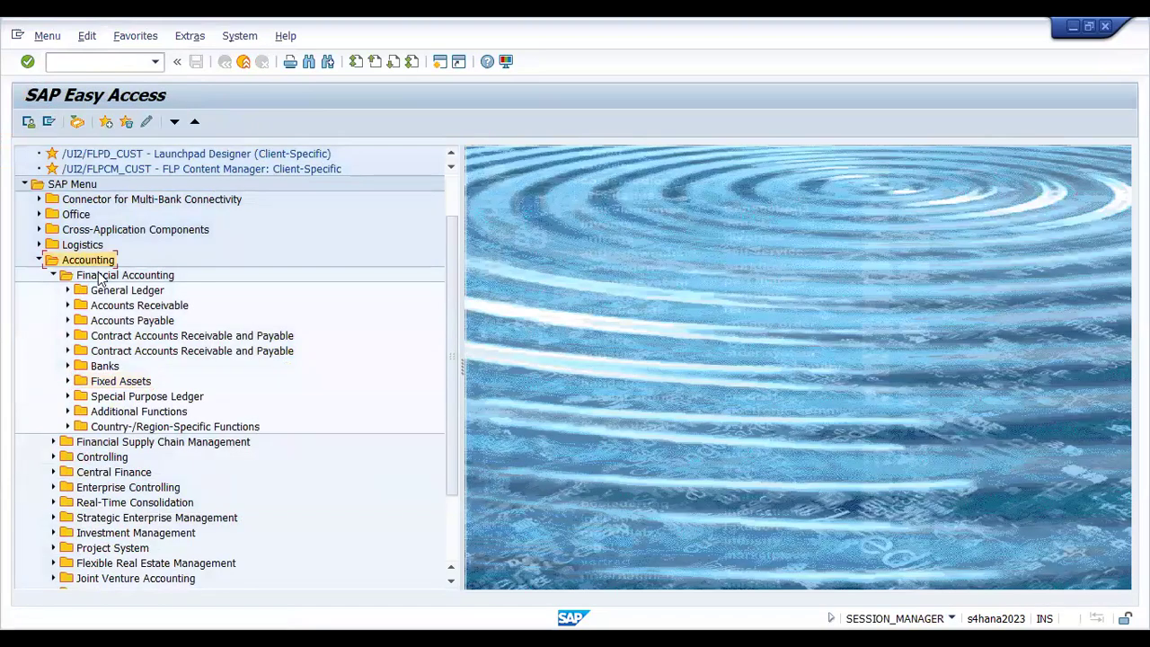
left_click(101, 277)
left_click(118, 383)
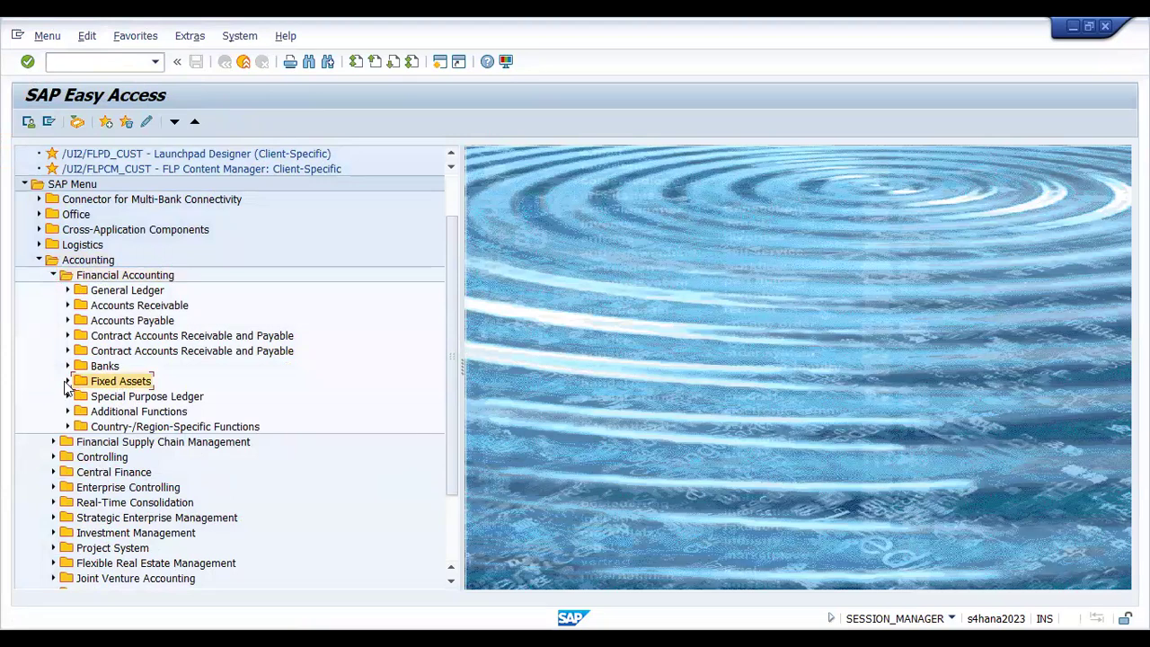
Expand Fixed Assets through Posting and Acquisition down to the External Acquisition transactions.
left_click(67, 381)
left_click(113, 397)
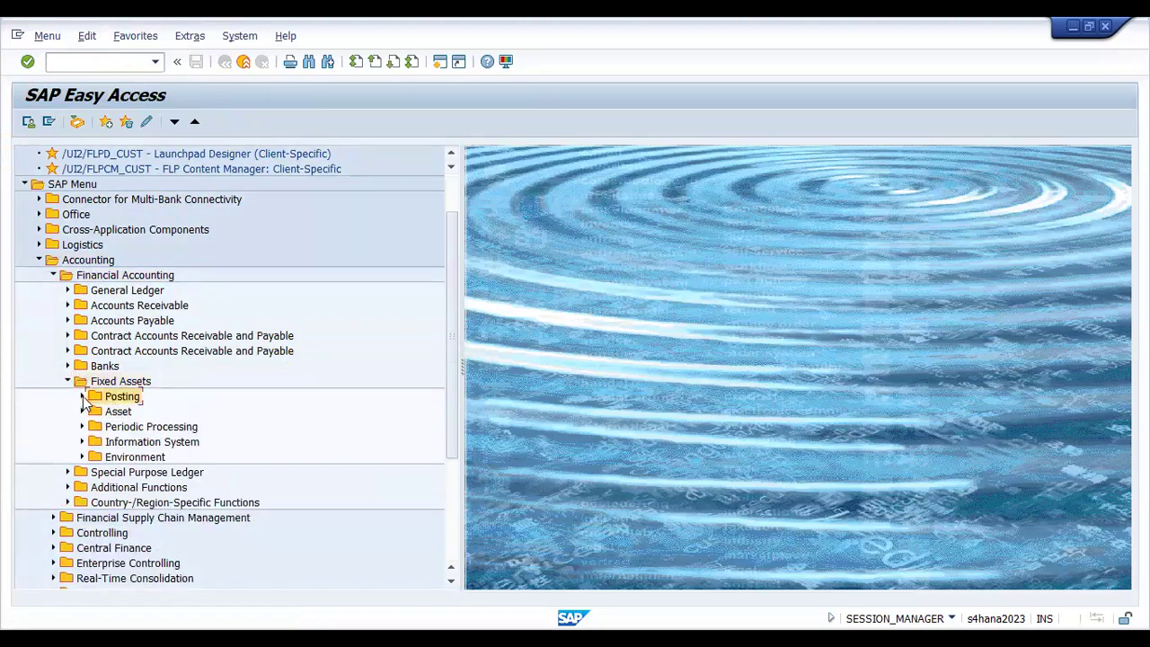
left_click(82, 396)
left_click(137, 412)
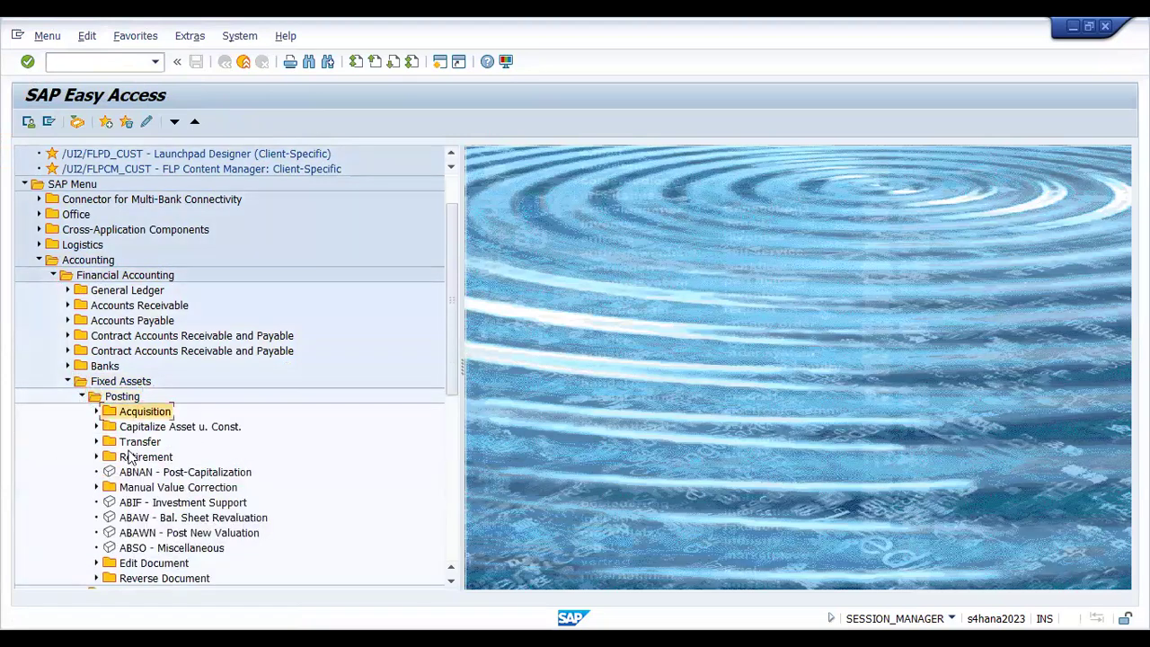
left_click(97, 413)
left_click(171, 428)
left_click(111, 427)
Compare the external acquisition transactions F-90 and ABZON, and select F-90 - With Vendor.
scroll(239, 426, "down", 3)
left_click(196, 368)
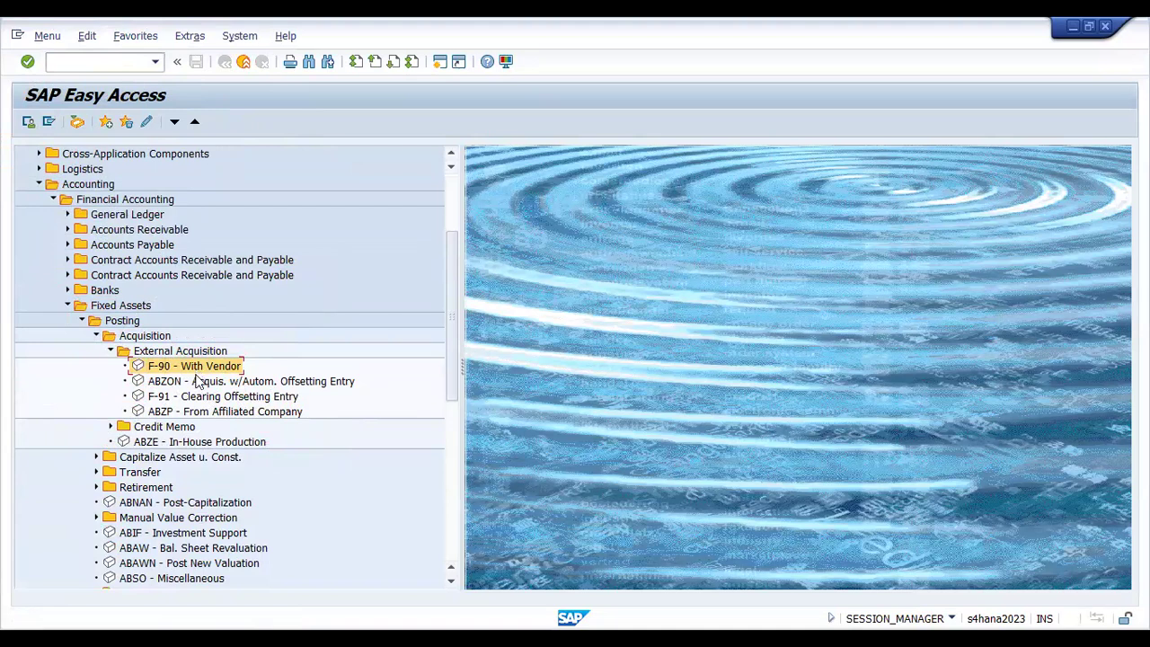
left_click(196, 377)
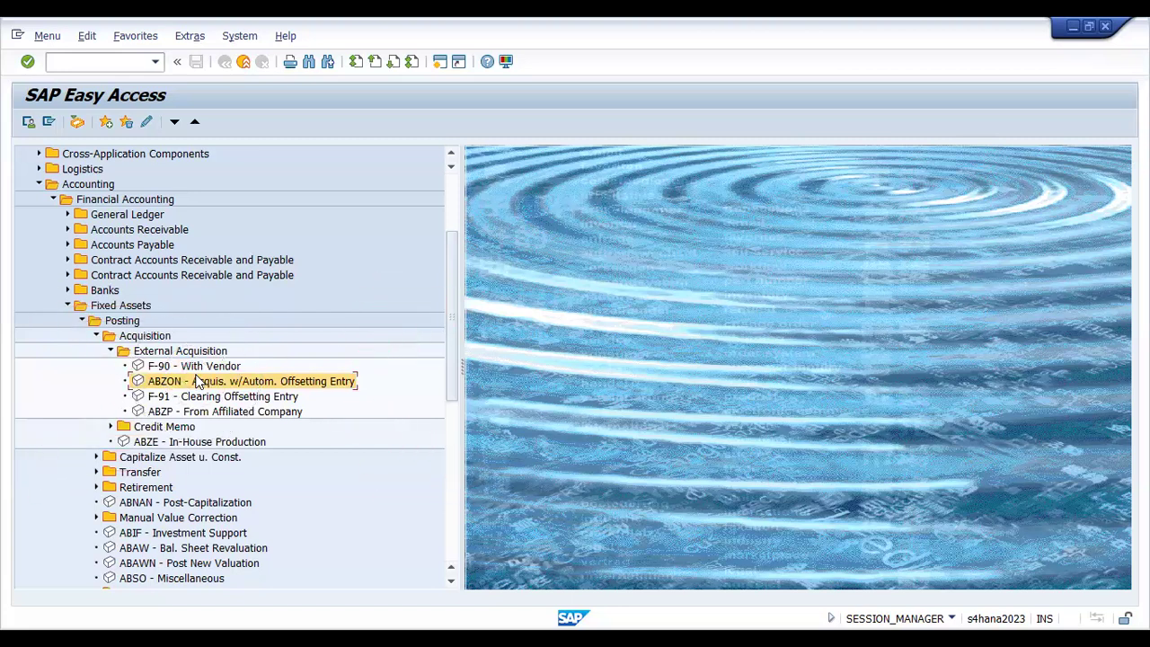
left_click(212, 368)
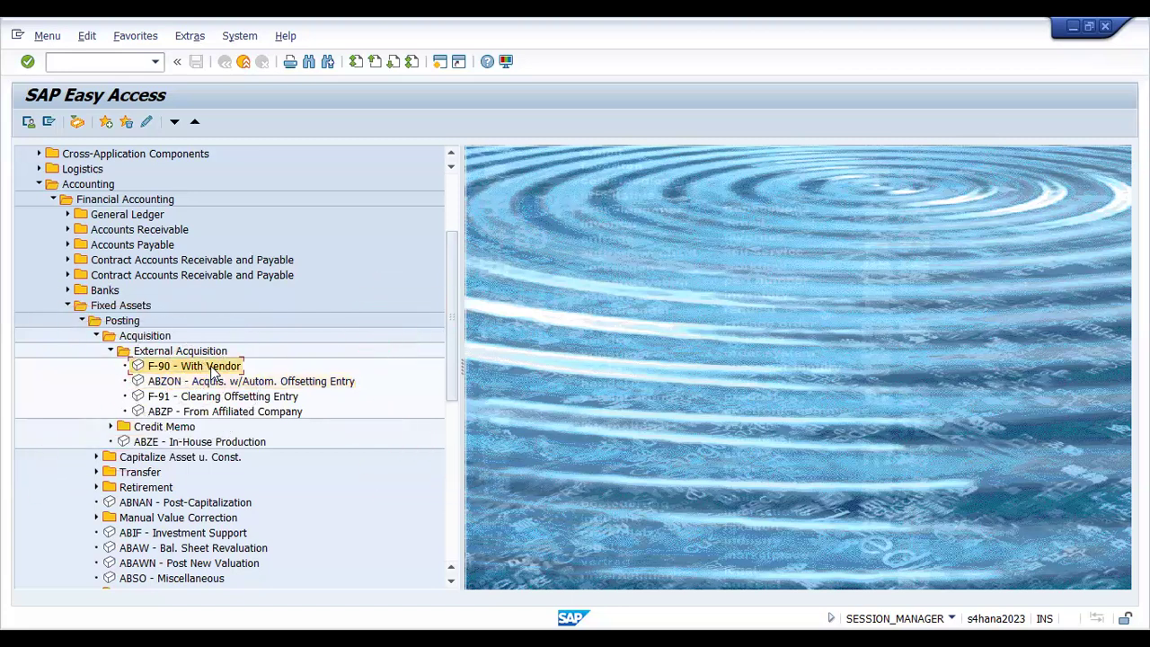
Open transaction F-90 - With Vendor and set the document date to 12.04.2025.
double_click(212, 368)
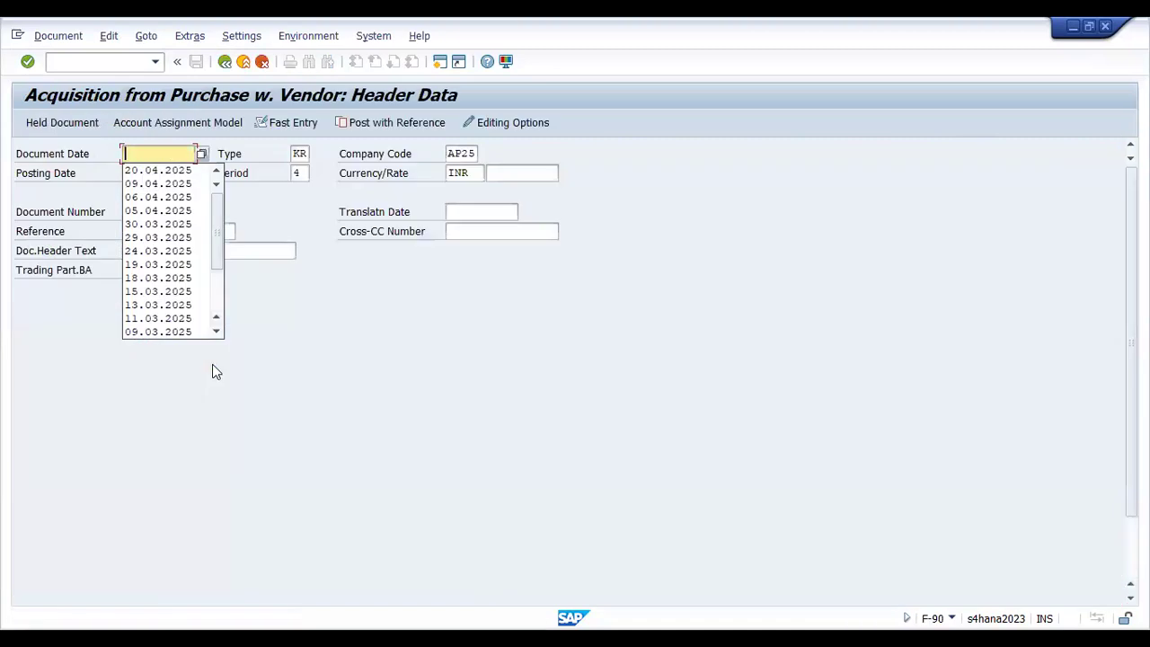
left_click(394, 416)
left_click(169, 152)
left_click(202, 155)
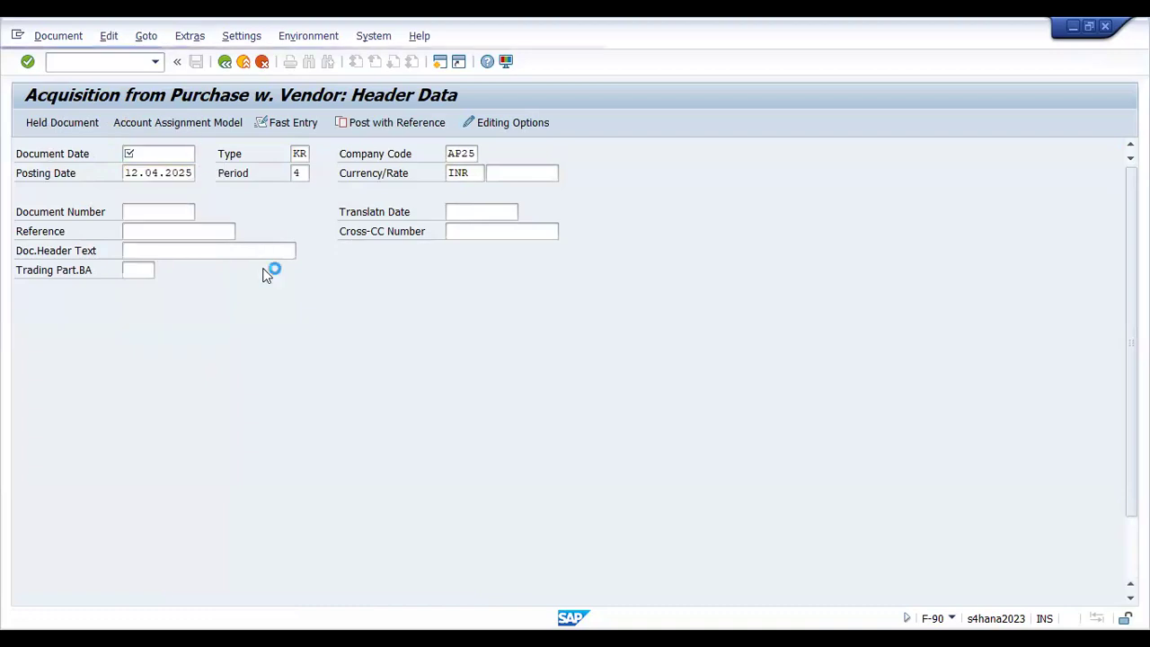
left_click(405, 505)
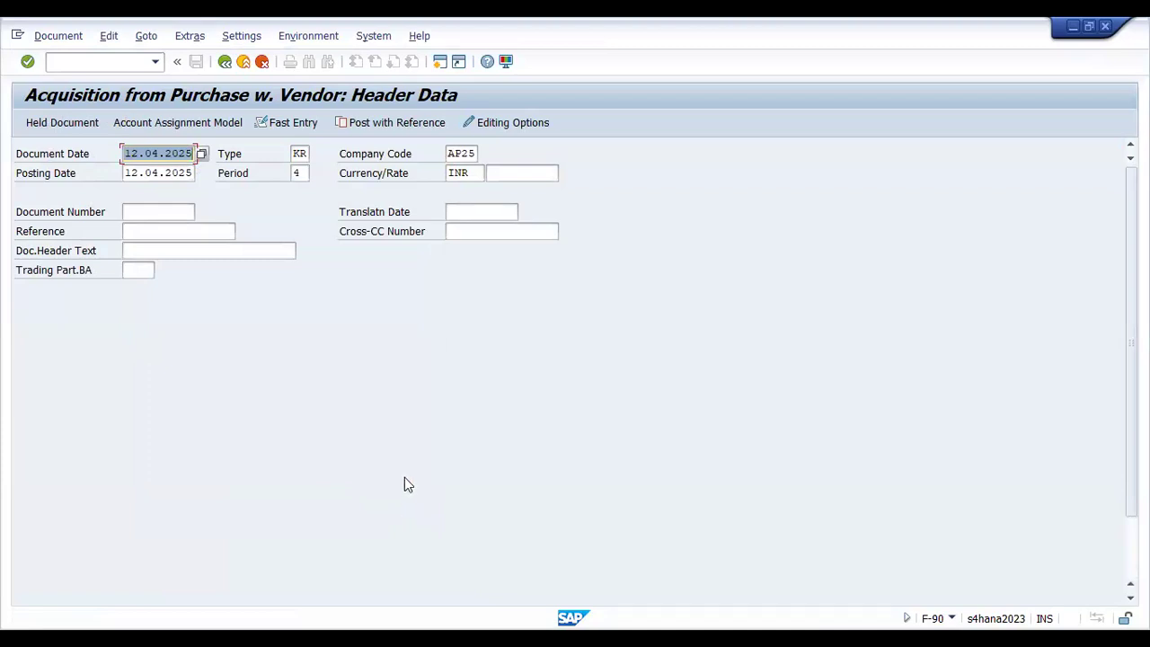
Examine the first line item's posting key 31 and its account field in the acquisition document.
scroll(404, 483, "down", 1)
scroll(404, 485, "down", 1)
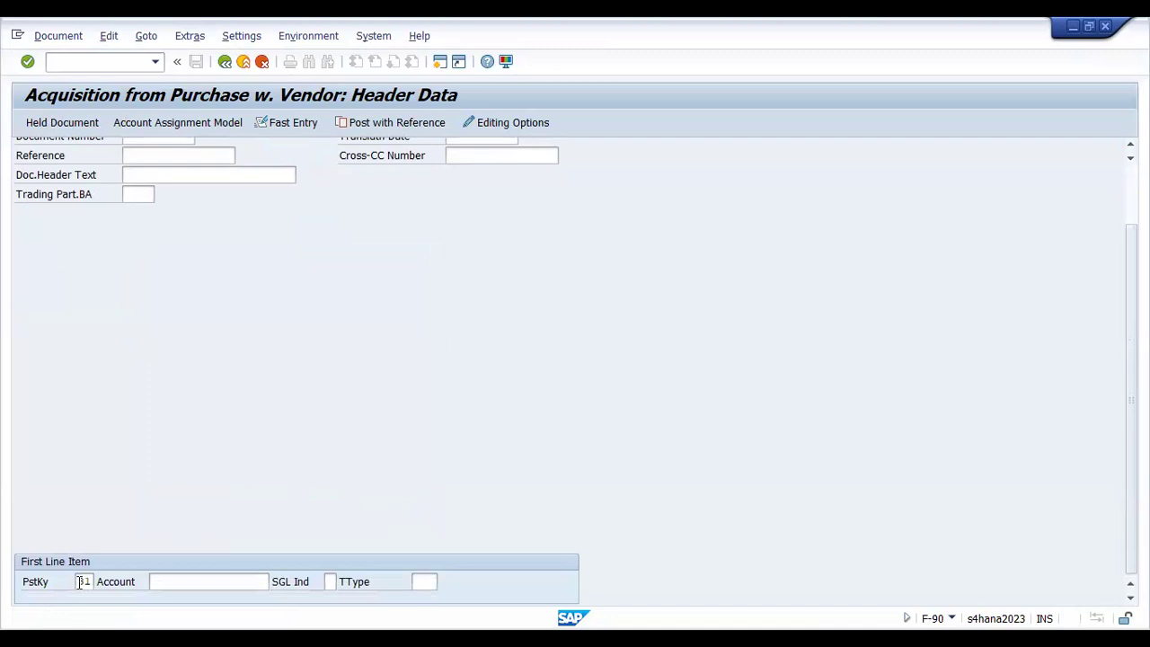
left_click_drag(80, 581, 94, 580)
key("Tab")
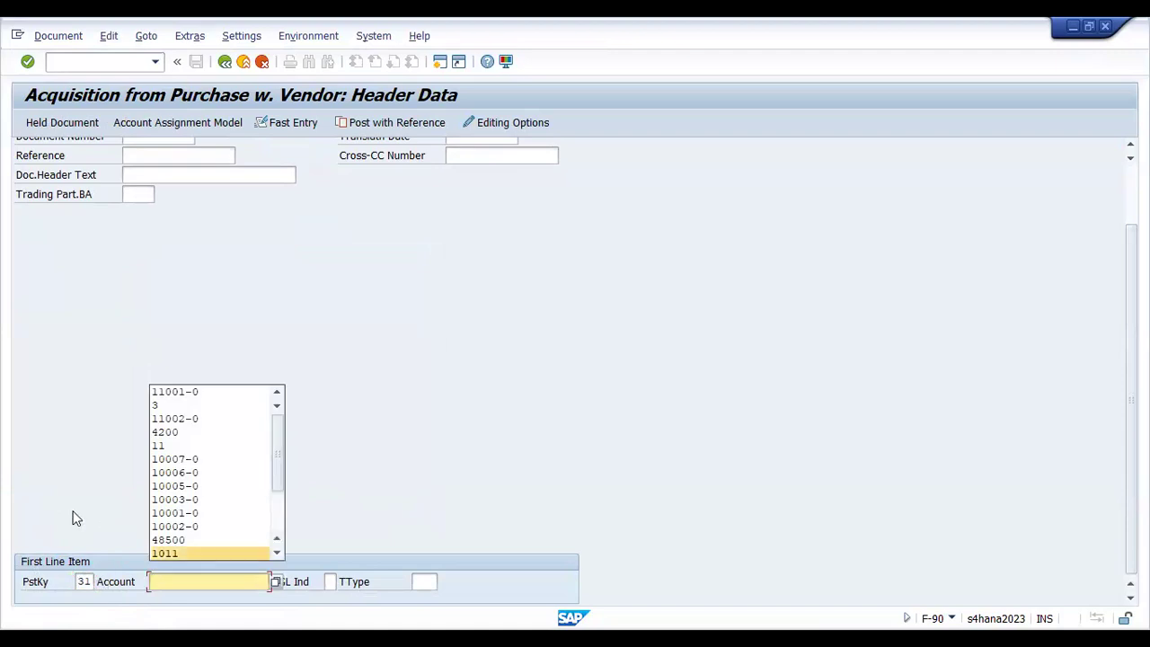
key("shift+Tab")
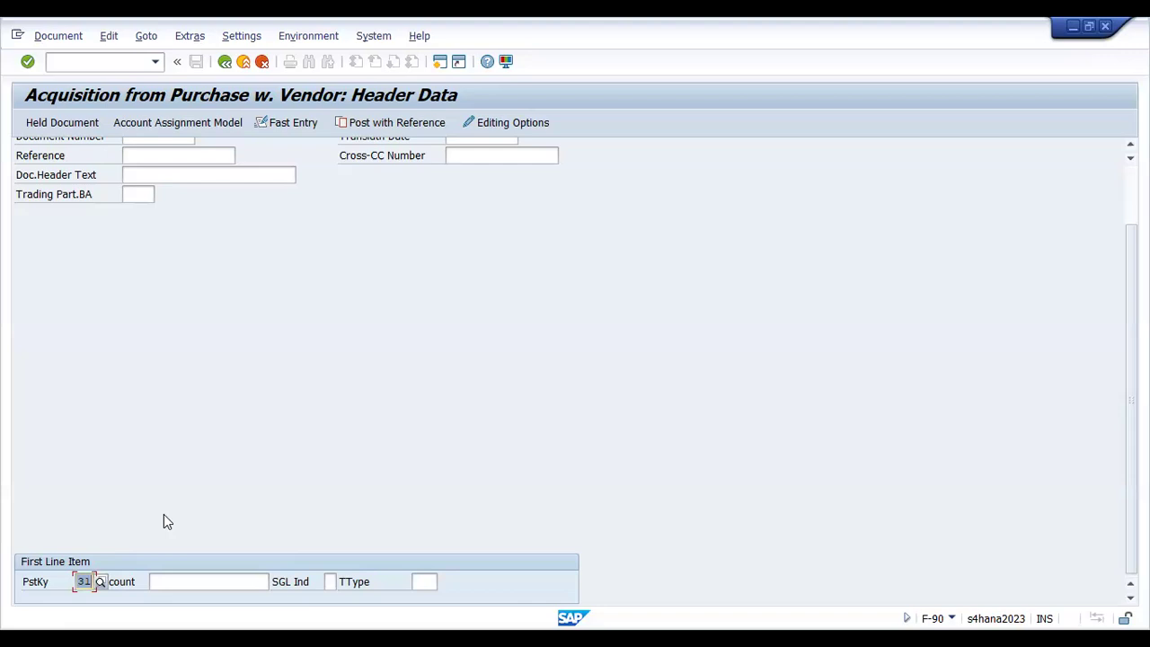
key("Tab")
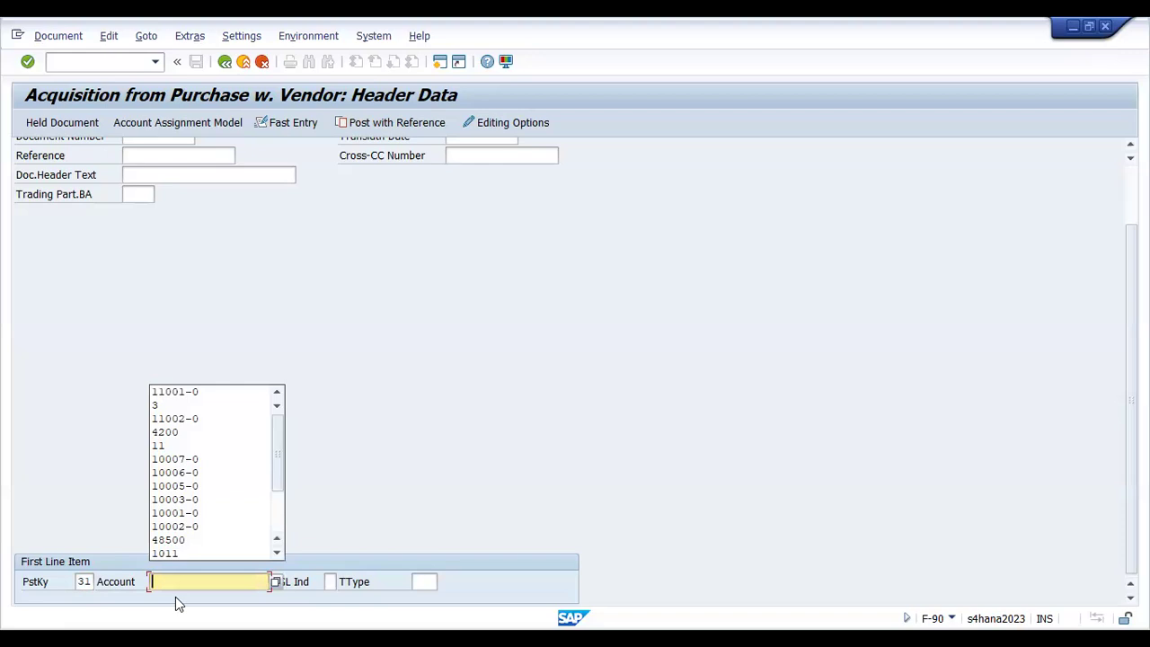
left_click(80, 582)
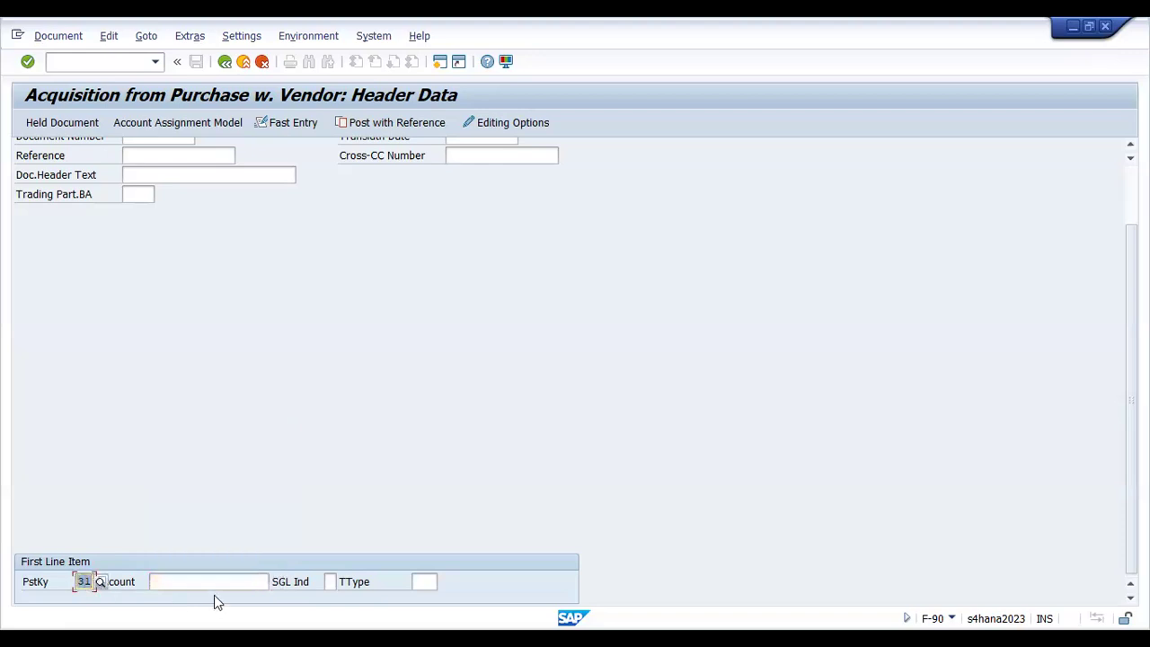
Search for suppliers in company code AP25 for the first line item's account, and close the search.
key("Tab")
key("F4")
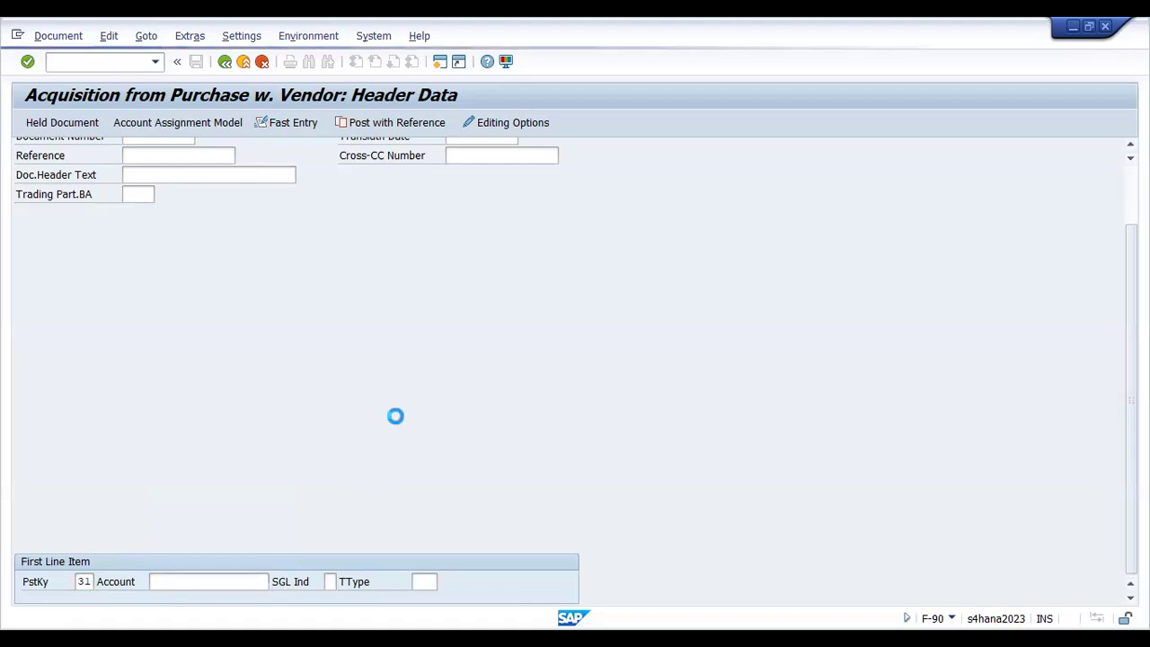
key("Return")
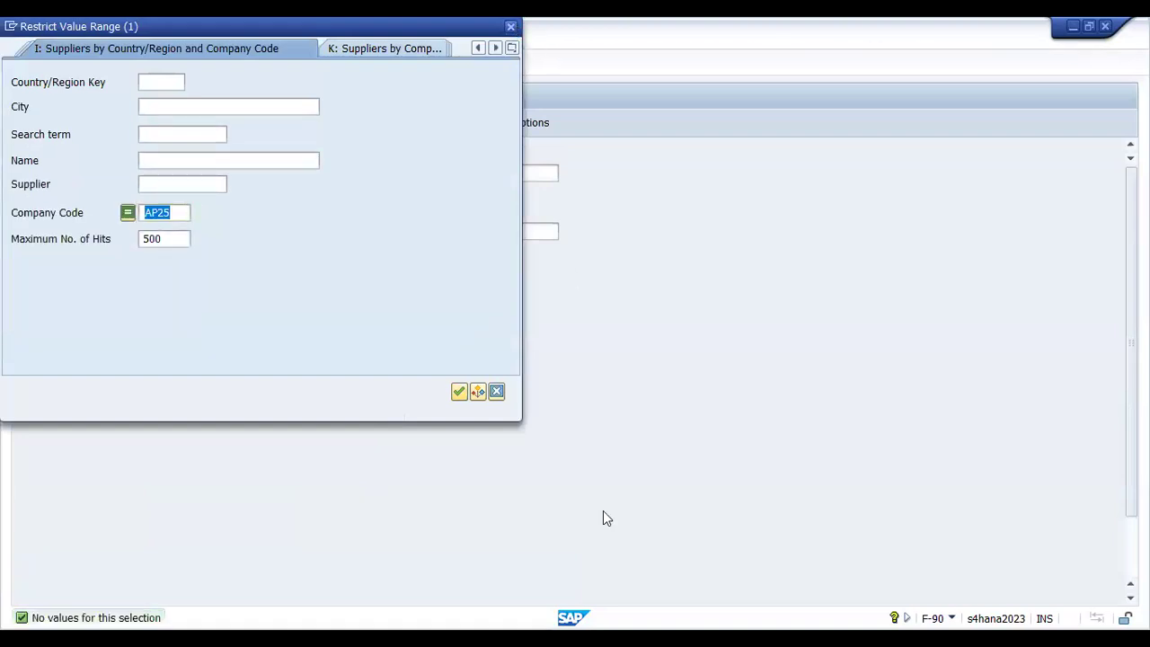
key("F12")
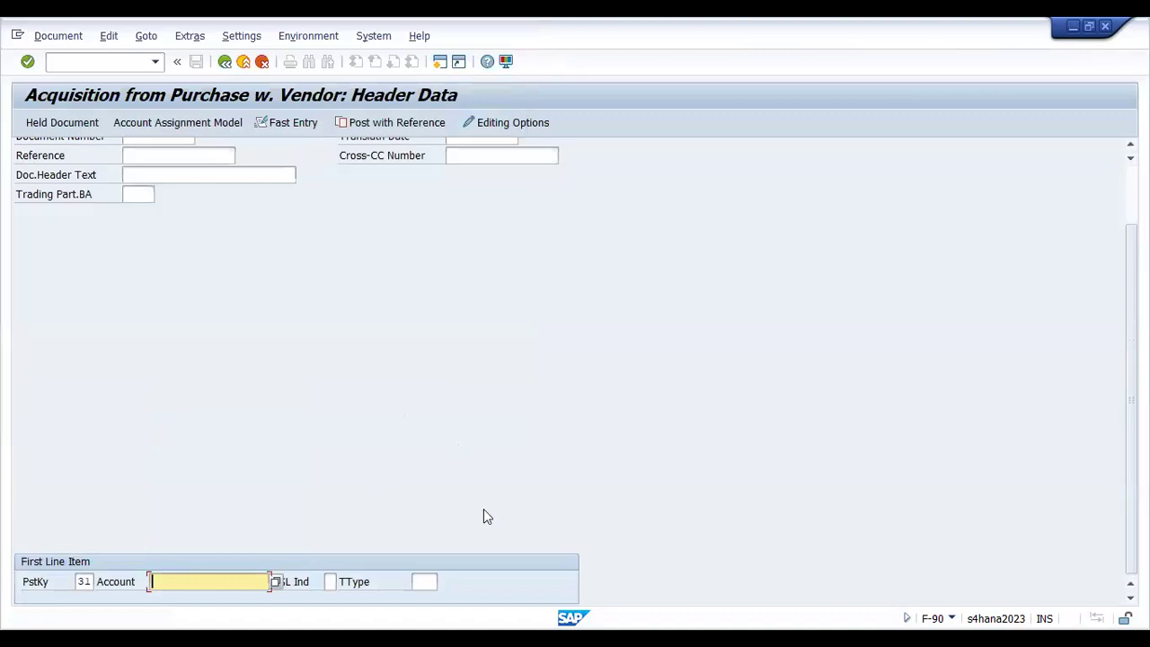
Switch to the FS00 G/L account session, expand Liabilites, and start creating G/L account 2200 in company code AP25.
key("alt+Tab")
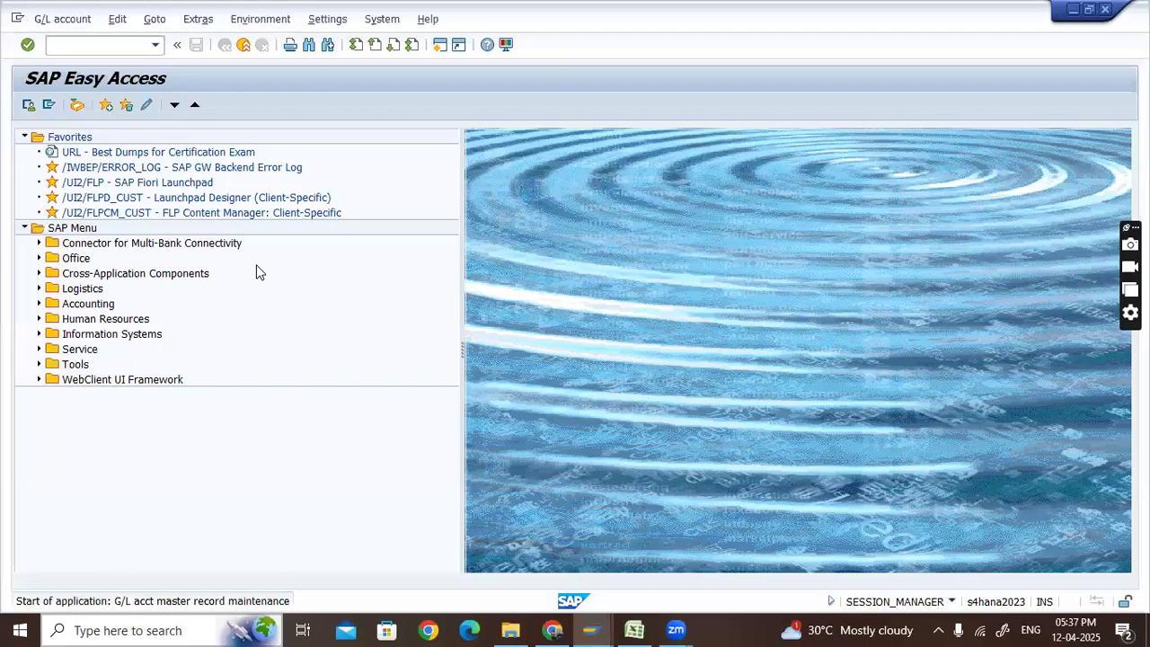
left_click(54, 190)
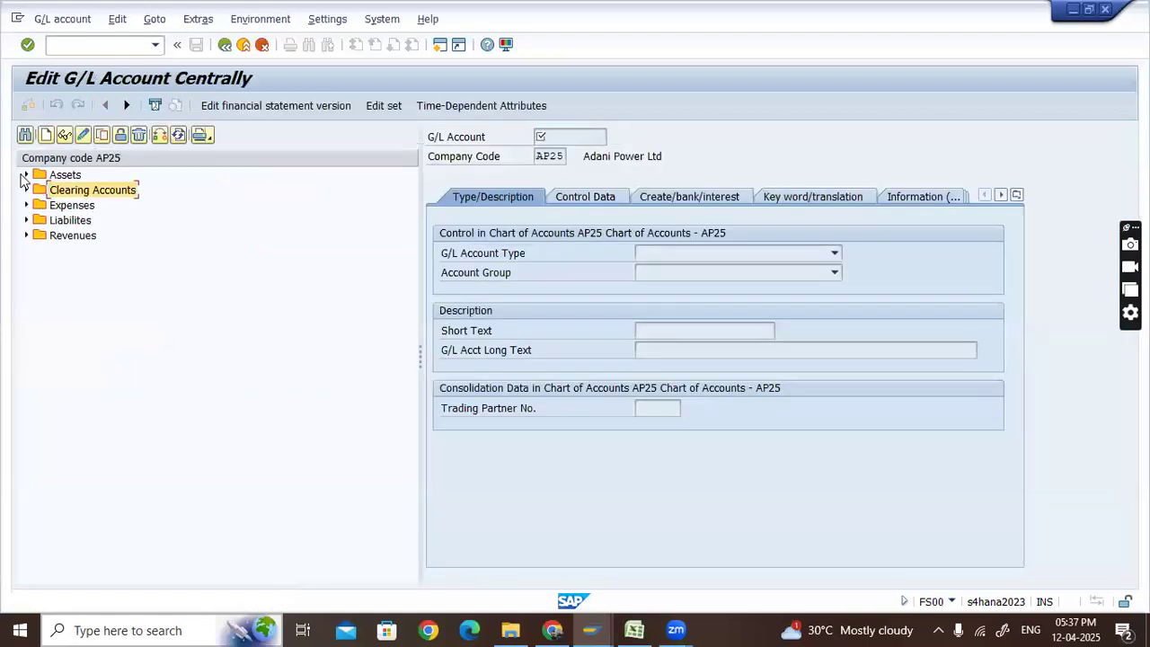
left_click(26, 220)
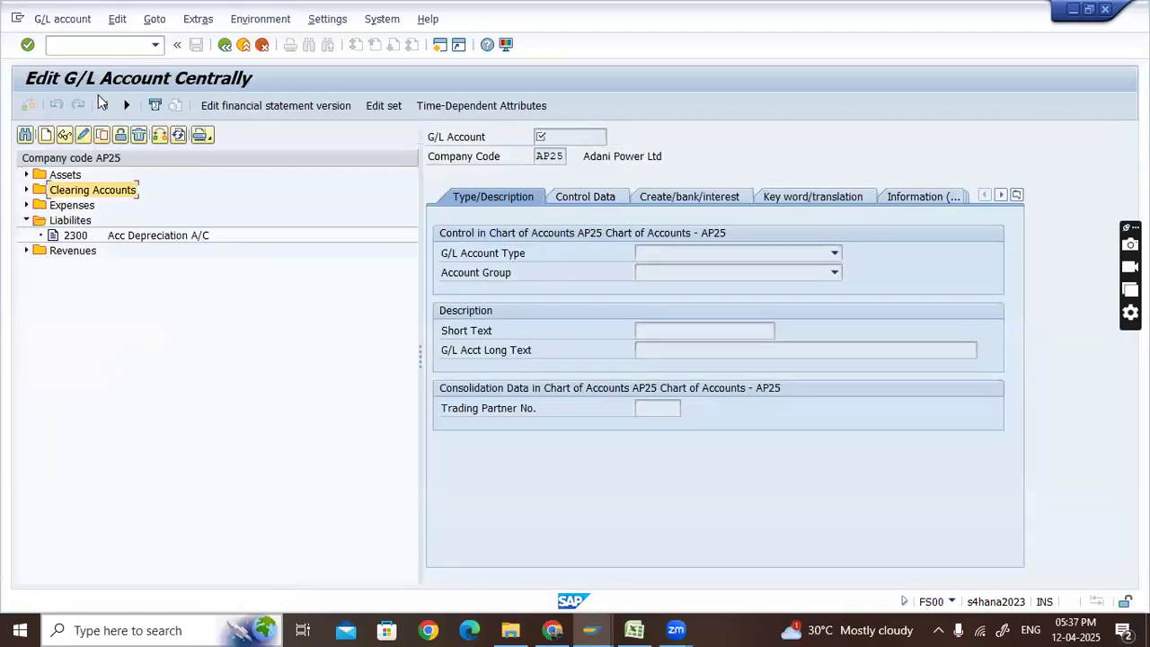
left_click(45, 135)
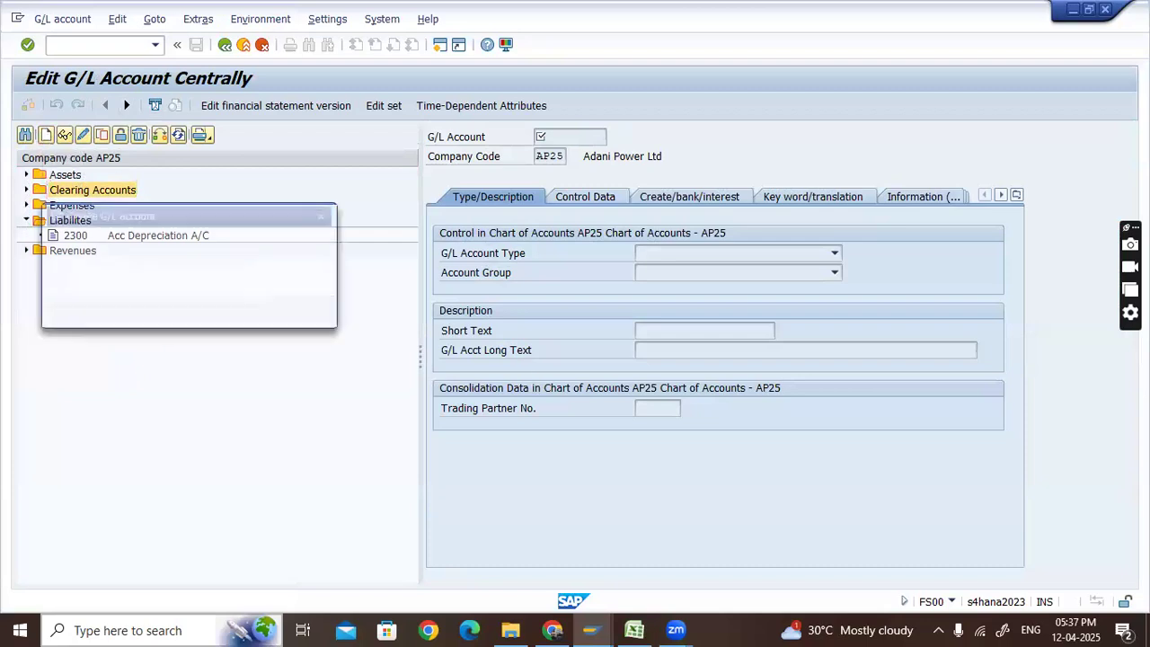
type("2200")
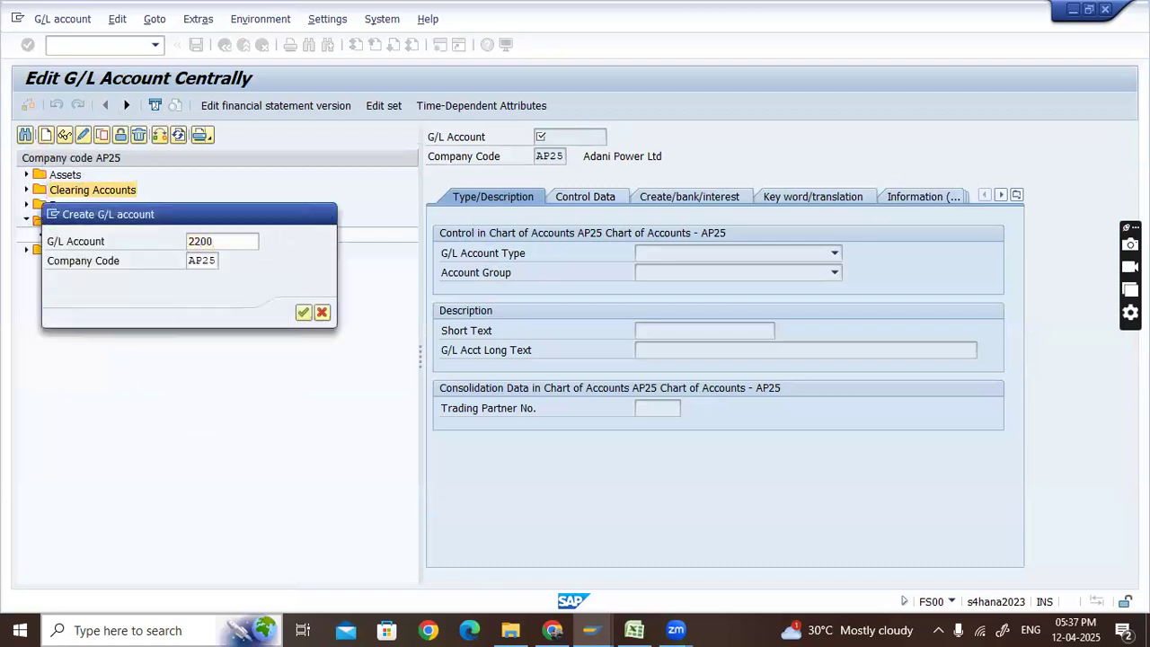
key("Return")
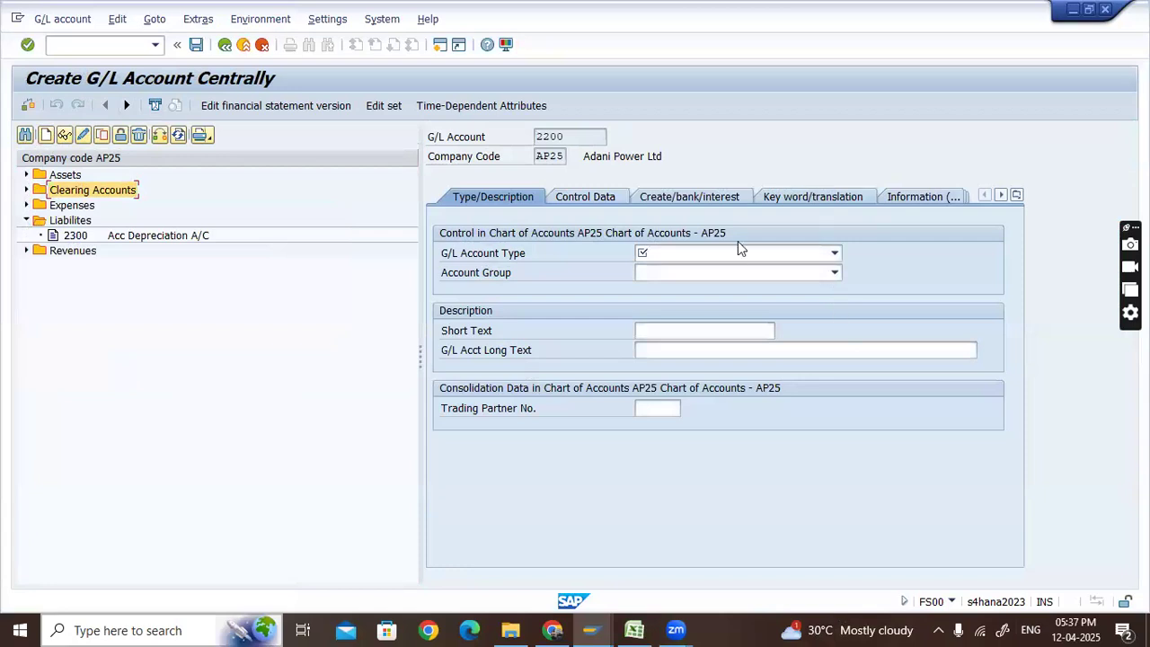
Set the G/L account type to X Balance Sheet Account and the account group to LIAB Liabilites.
left_click(733, 252)
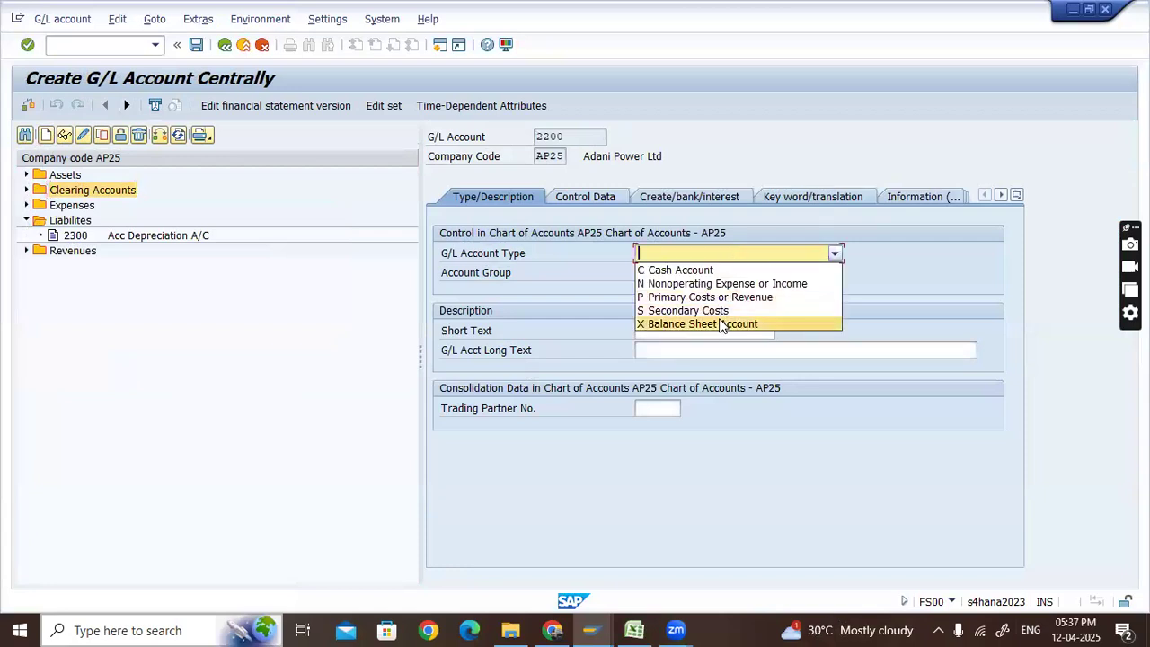
left_click(721, 325)
left_click(720, 273)
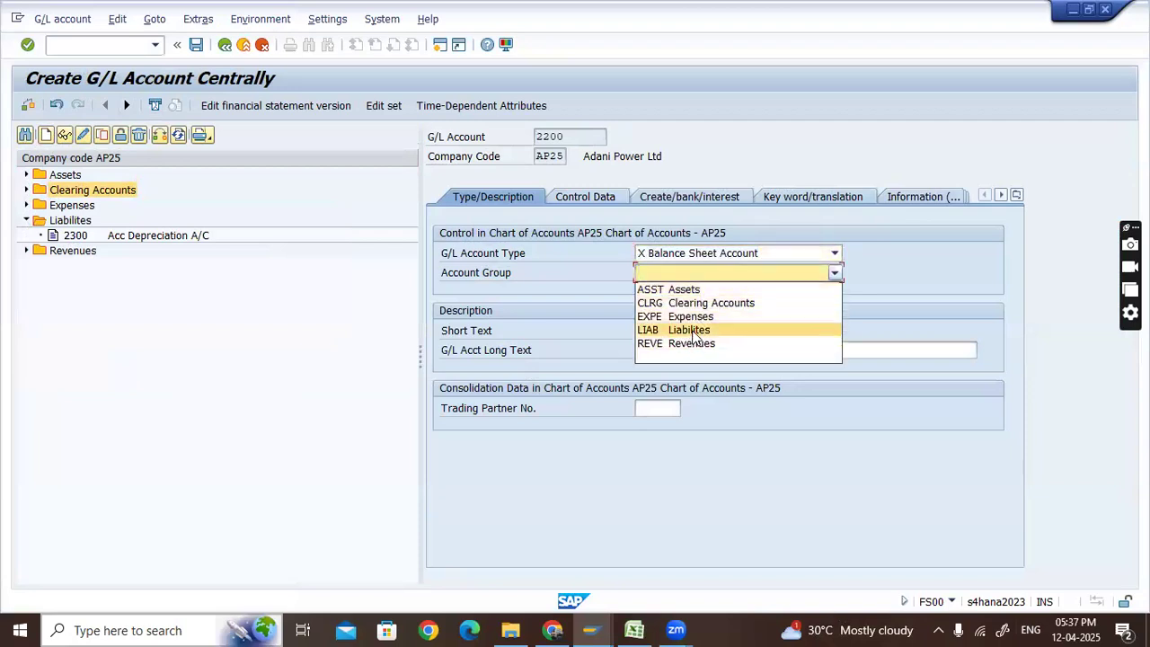
left_click(694, 330)
Enter "Trade Payables A/C" as both the short text and the long text of G/L account 2200.
left_click(684, 332)
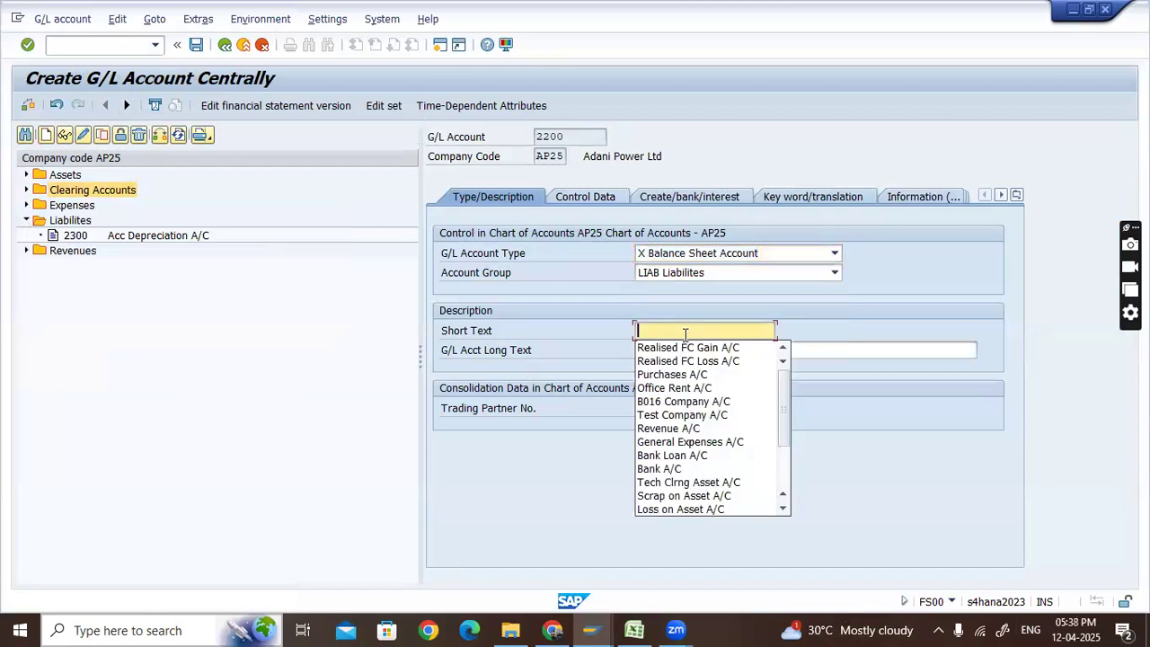
type("Trade")
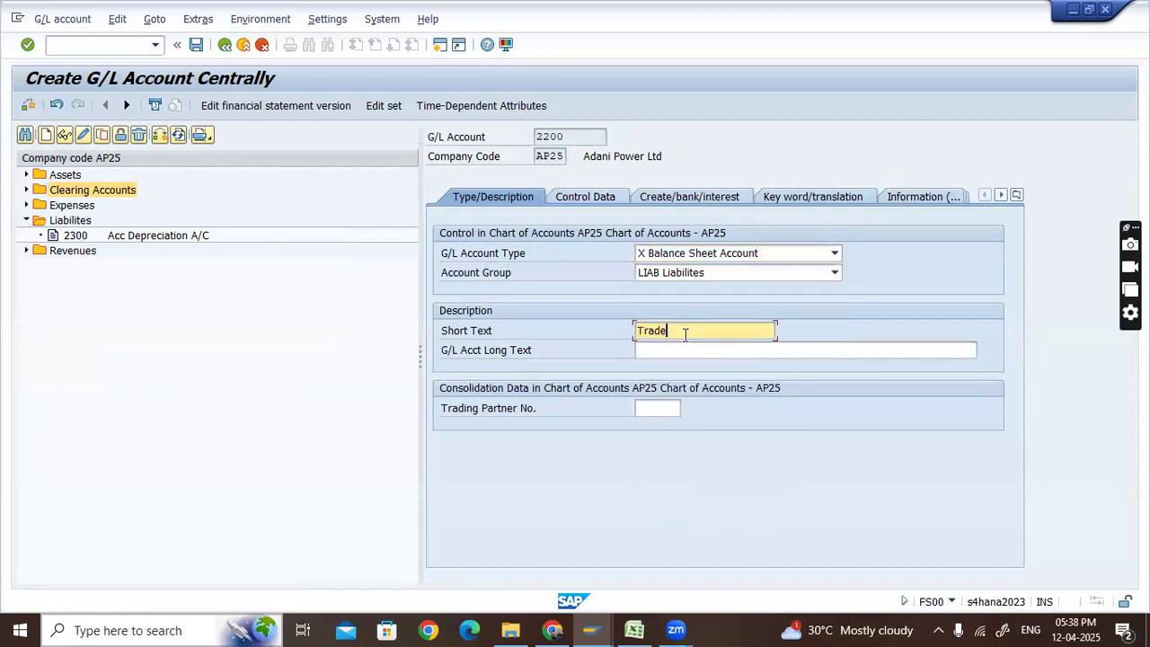
type(" Payables A/C")
key("ctrl+shift+Left")
key("ctrl+shift+Left")
key("ctrl+shift+Left")
key("ctrl+c")
left_click(694, 349)
key("ctrl+v")
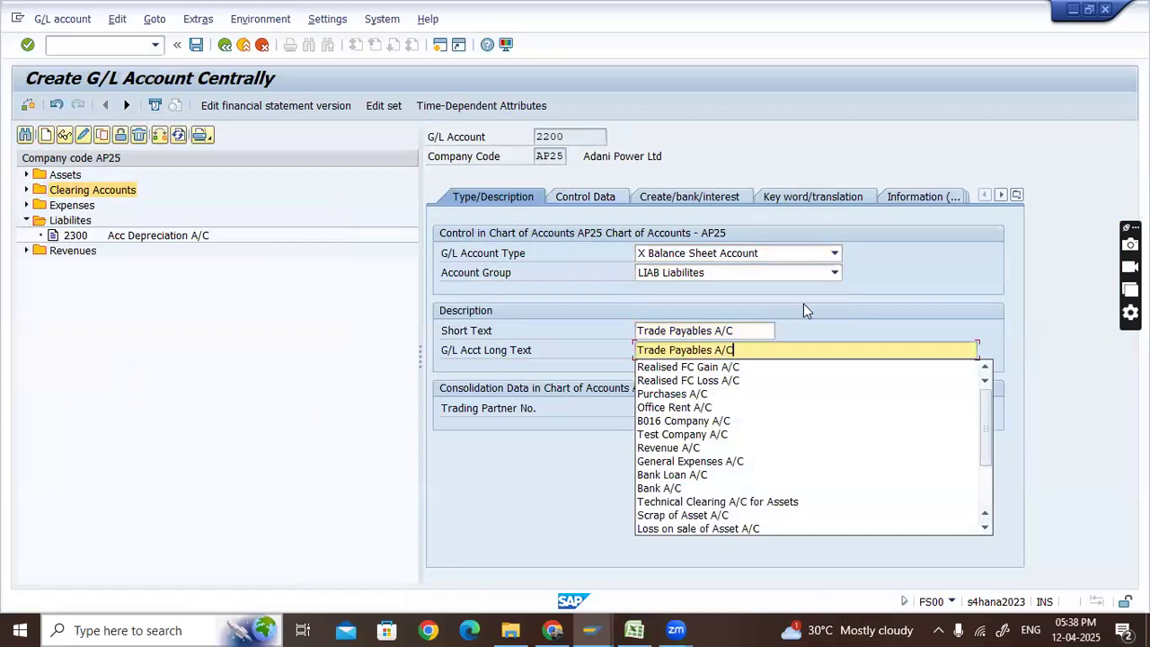
Set the reconciliation account type to K Vendors and complete the account management settings in the control data.
left_click(584, 197)
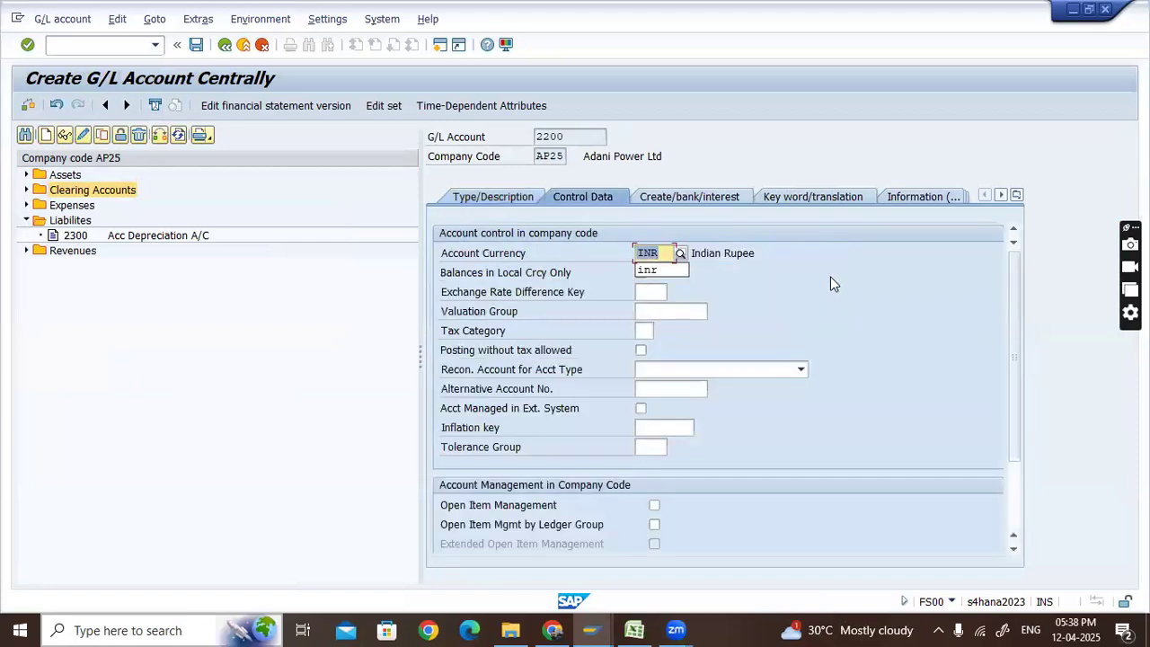
left_click(726, 374)
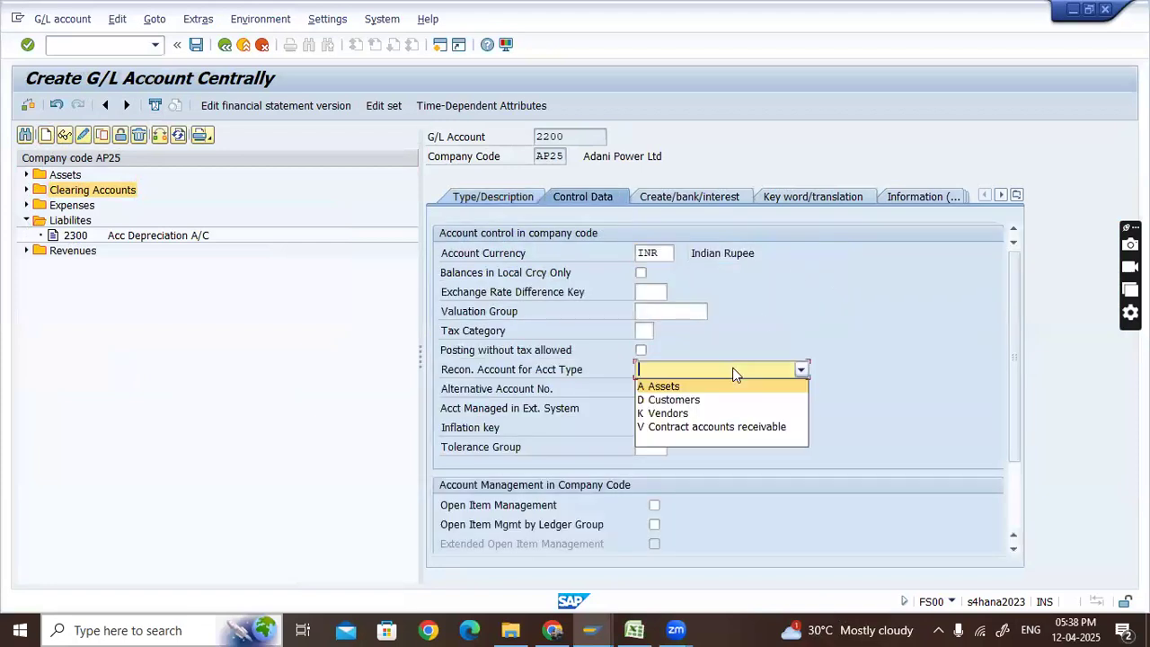
left_click(685, 411)
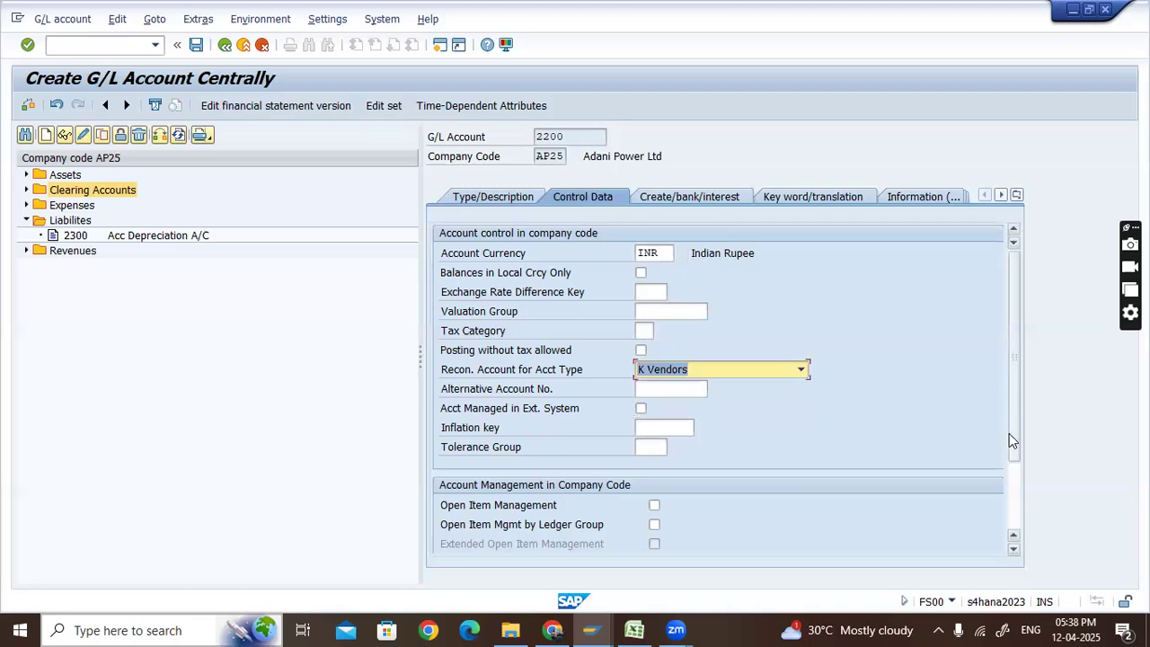
scroll(1008, 433, "down", 2)
left_click(656, 464)
left_click(658, 483)
Assign field status group G067 to G/L account 2200 and save the account.
left_click(709, 192)
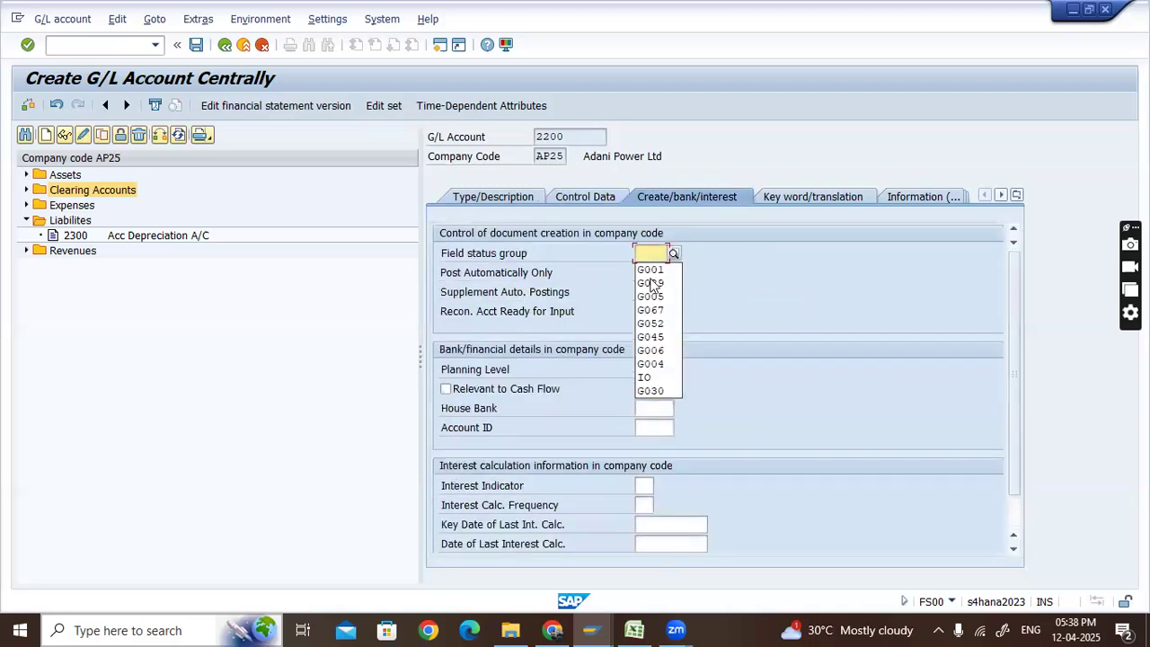
left_click(650, 310)
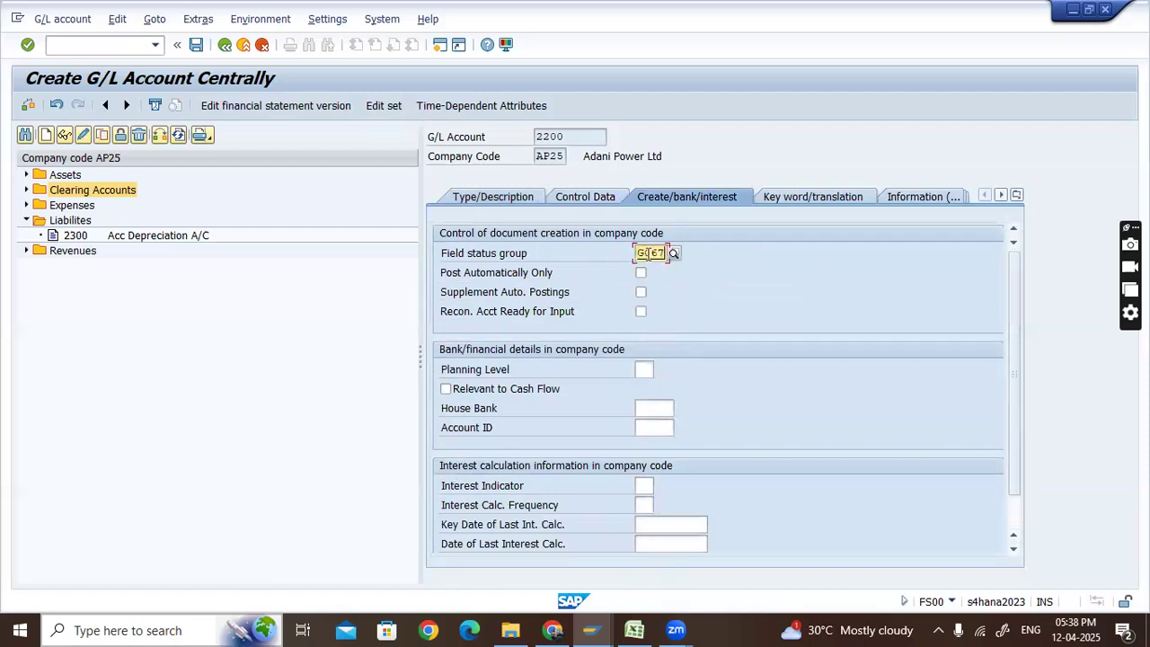
left_click(196, 44)
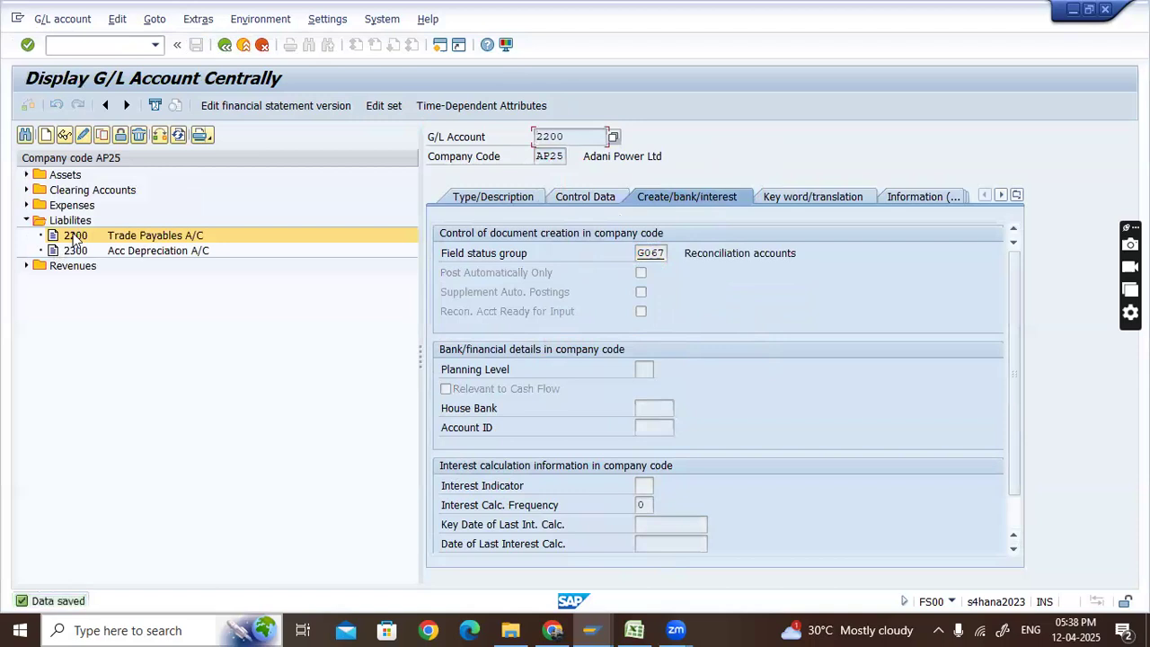
Copy G/L account 2200 to a new account 1100 in AP25 and set its account group to ASST Assets.
left_click(105, 137)
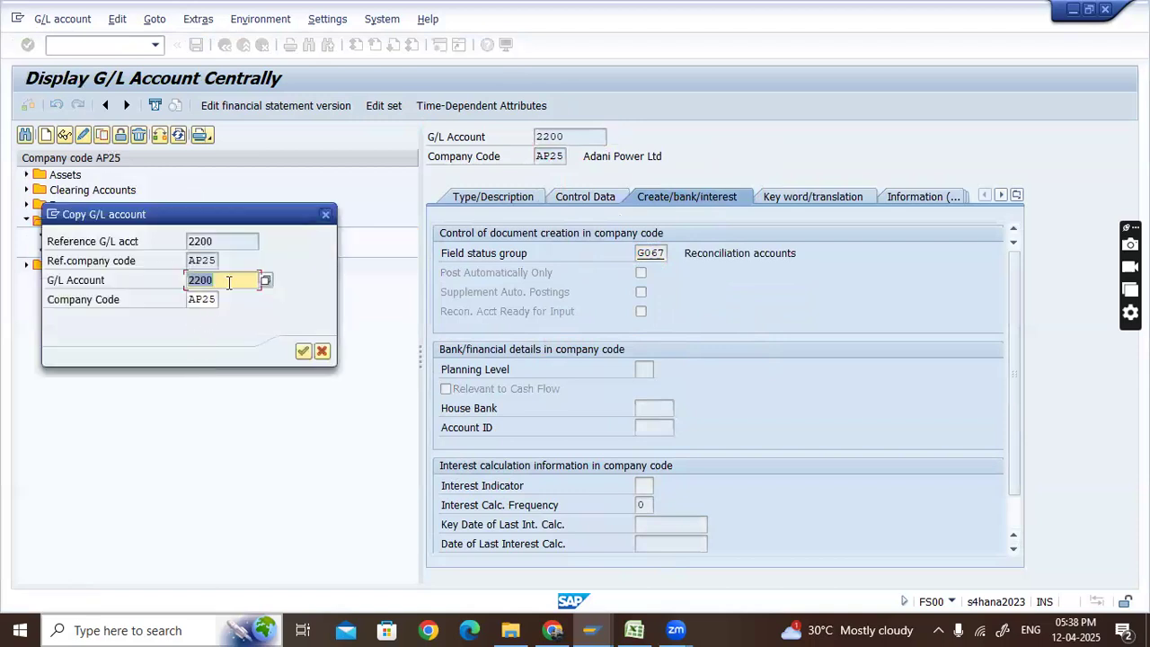
type("1100")
key("Return")
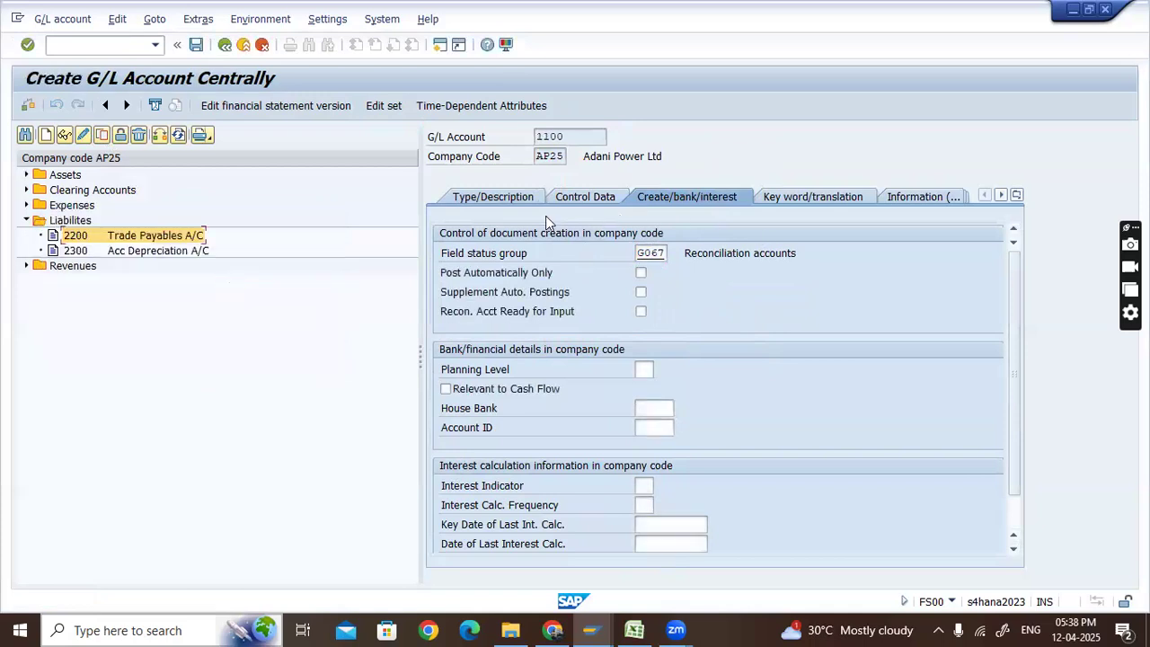
left_click(481, 199)
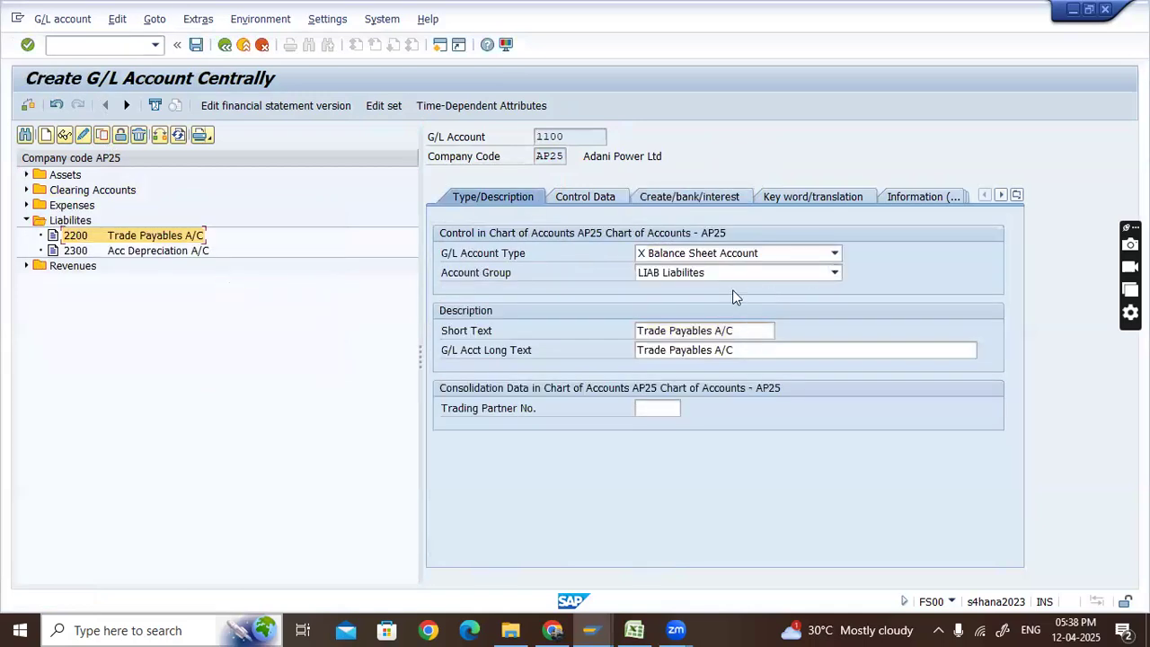
left_click(743, 274)
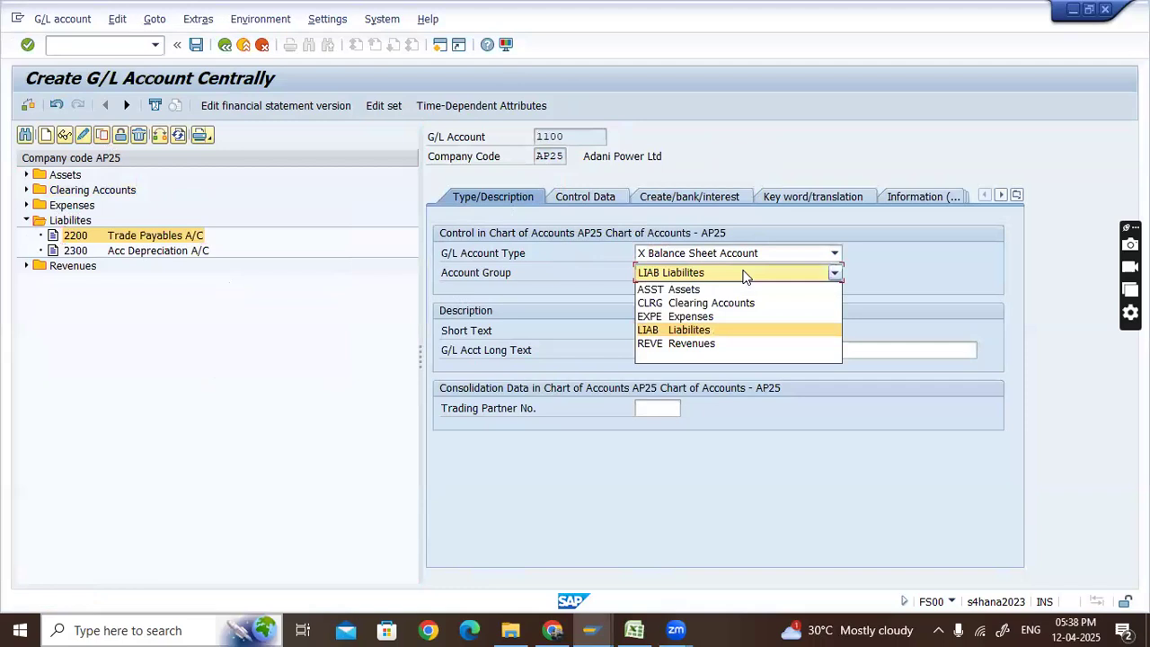
left_click(705, 293)
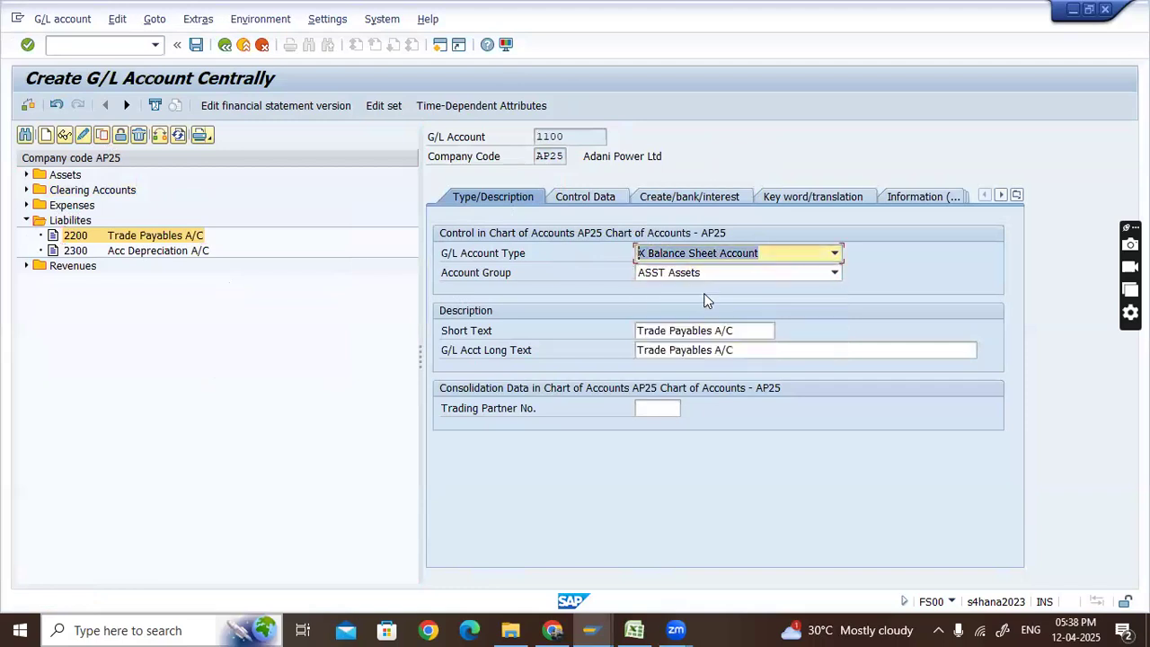
Enter "Trade Receivables AC" as both the short text and the long text of G/L account 1100.
left_click_drag(670, 330, 753, 329)
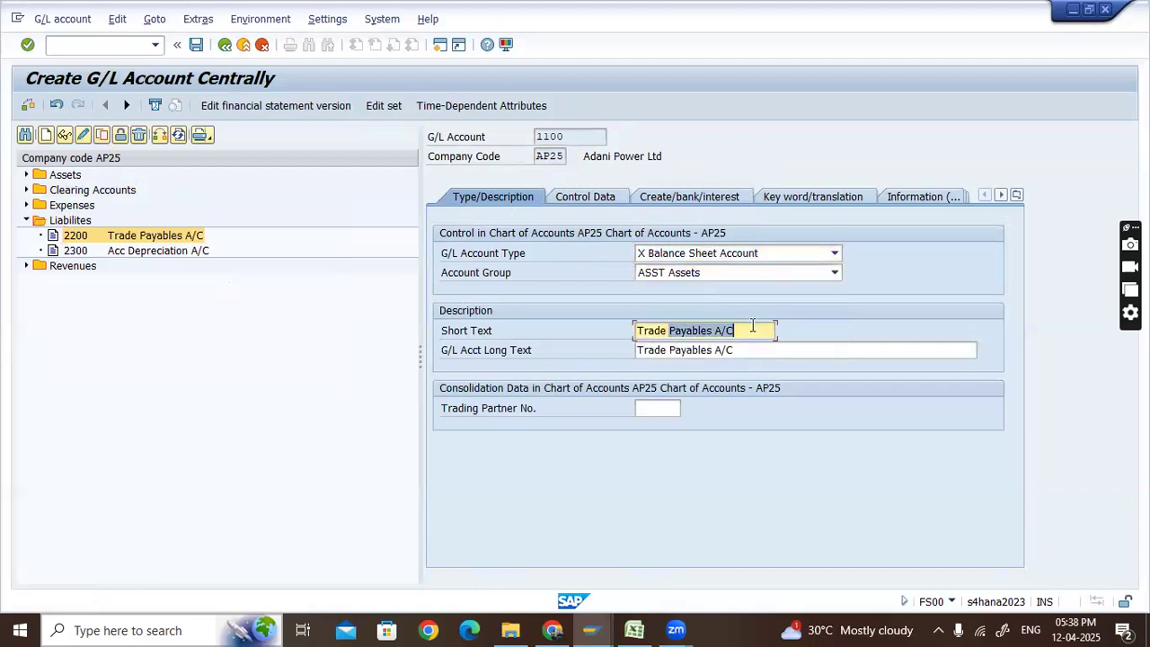
key("BackSpace")
type("Receivabl")
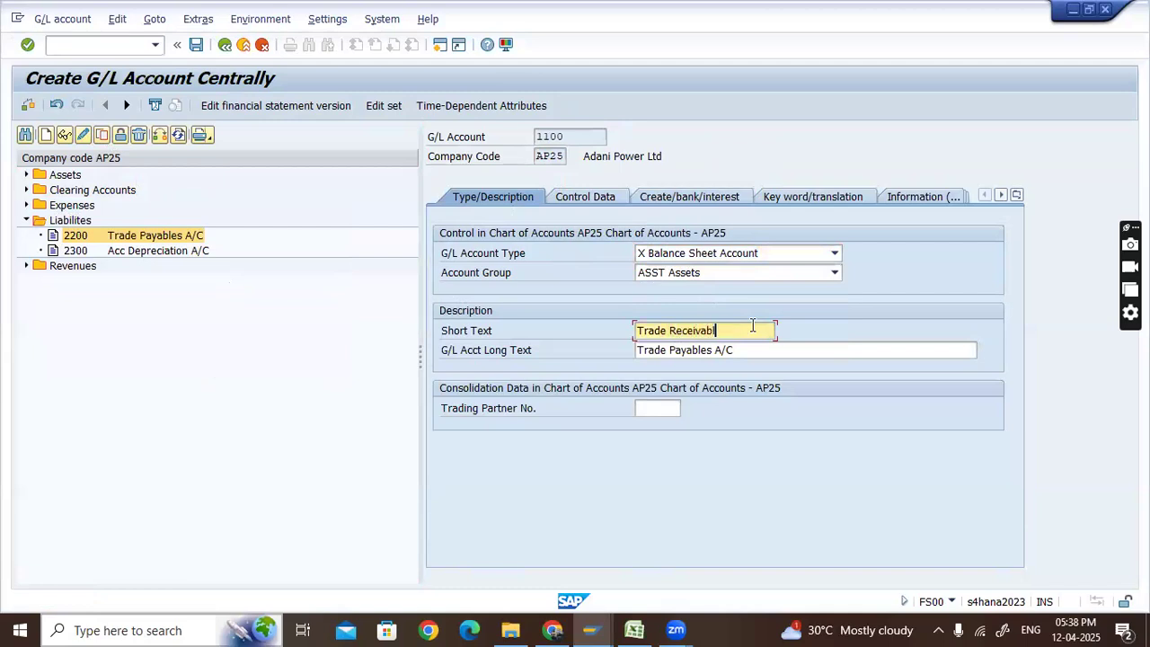
type("es A/")
key("BackSpace")
type("C")
left_click_drag(757, 329, 616, 335)
left_click_drag(733, 350, 525, 352)
key("ctrl+v")
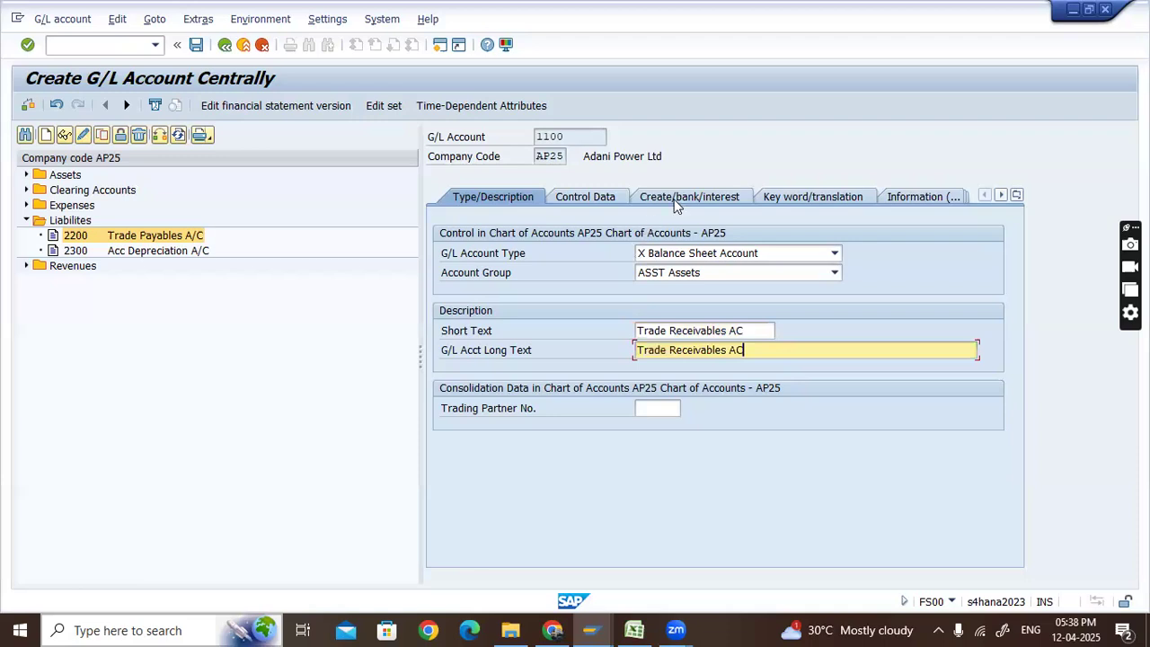
Set the reconciliation account type of G/L account 1100 to D Customers and save the account.
left_click(584, 197)
left_click(714, 354)
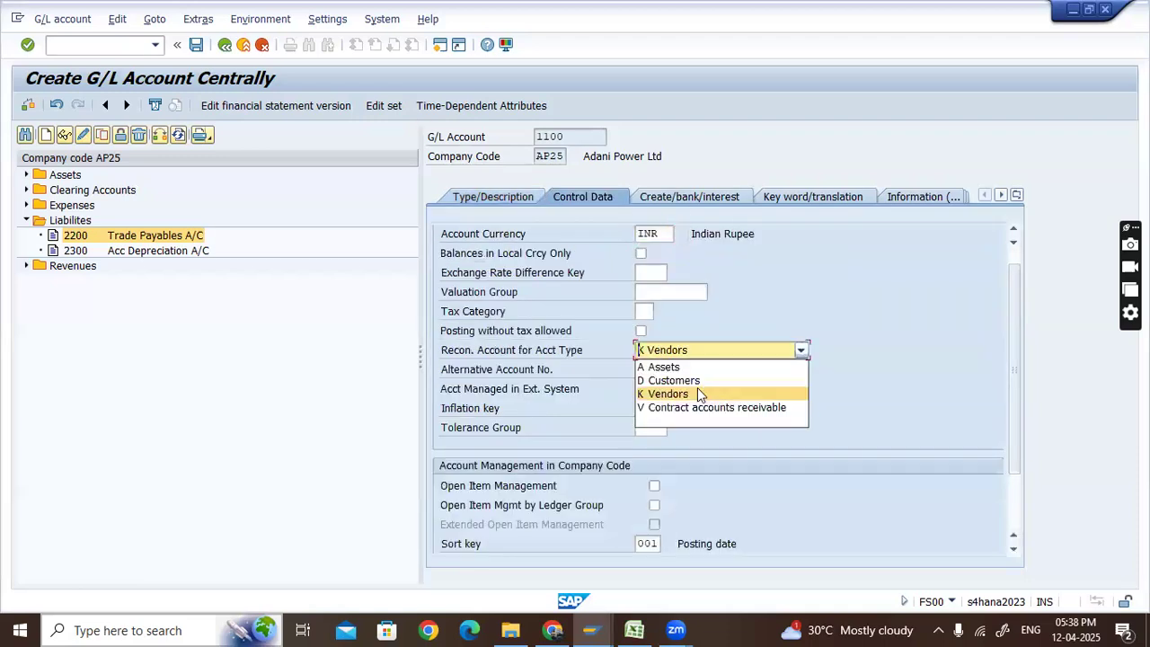
left_click(691, 382)
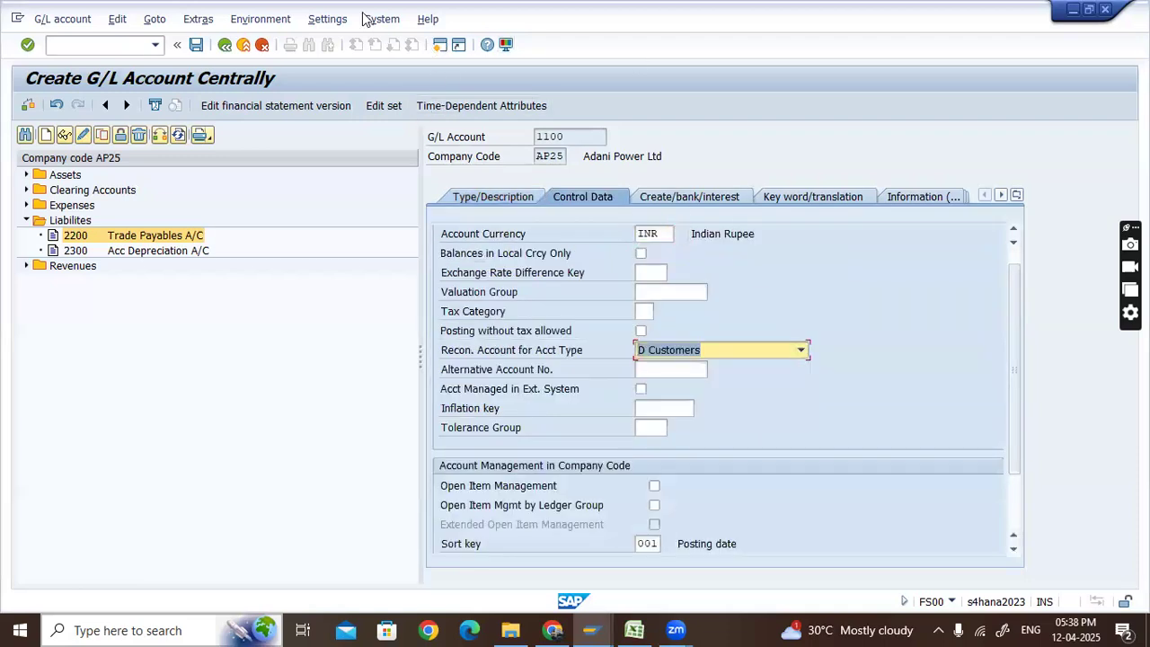
left_click(196, 46)
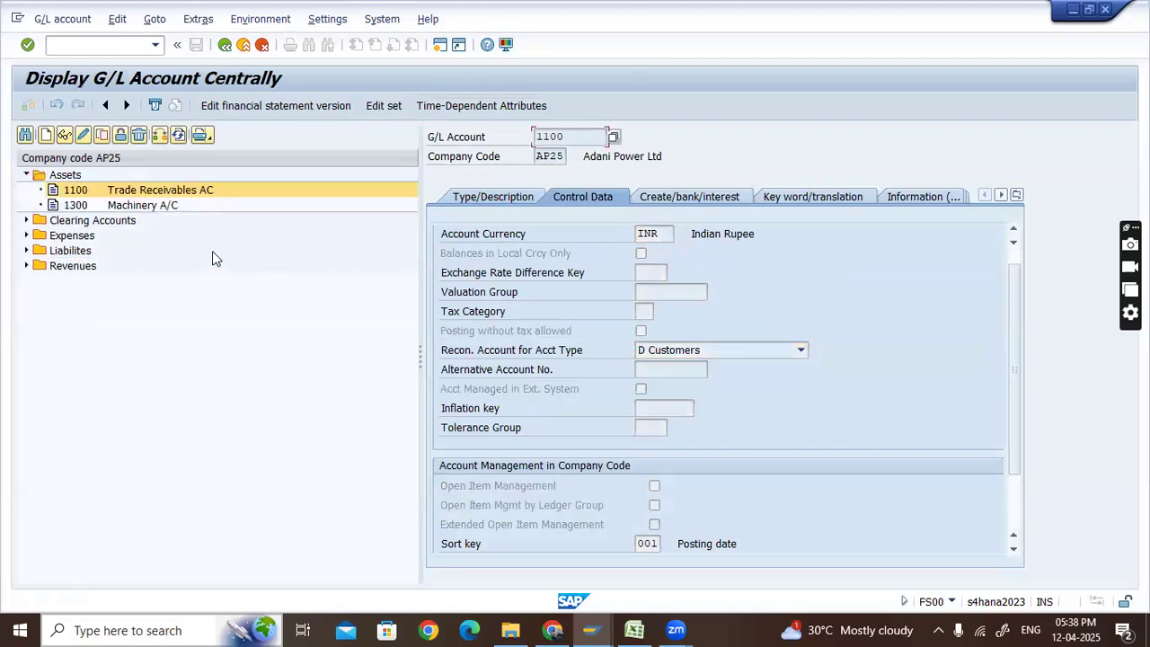
Start business partner maintenance in a new session, search business partners by supplier number 3, and open Samsung India.
left_click(122, 45)
type("/nfs00")
key("Return")
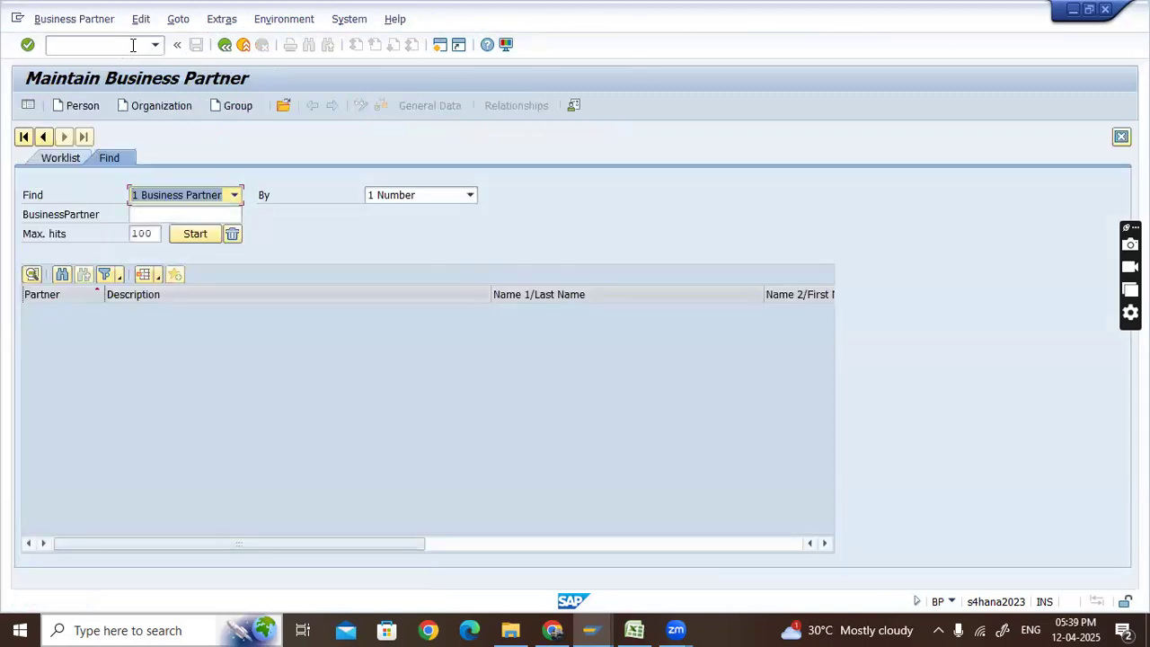
left_click(399, 195)
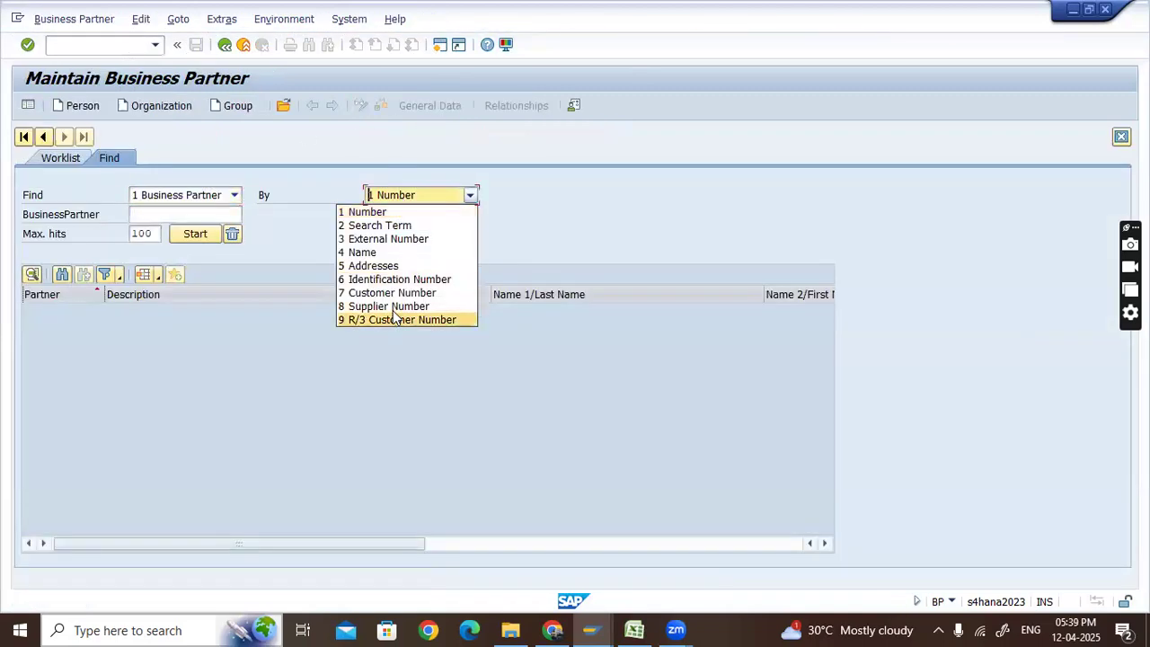
left_click(388, 306)
left_click(173, 215)
type("3")
key("Return")
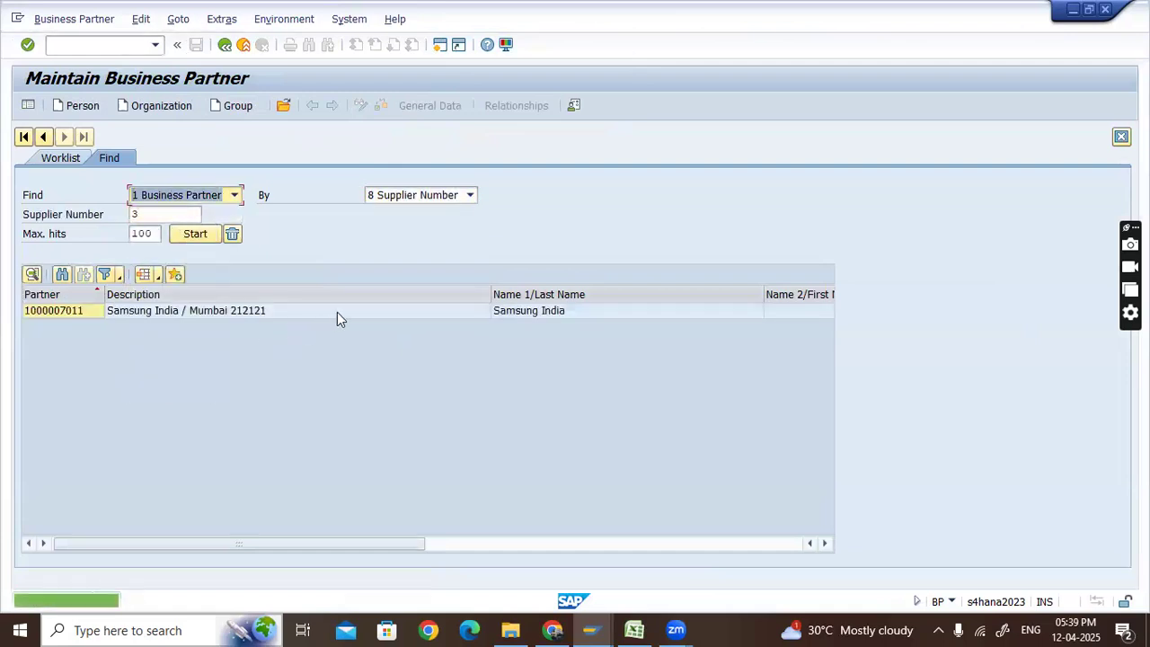
double_click(334, 309)
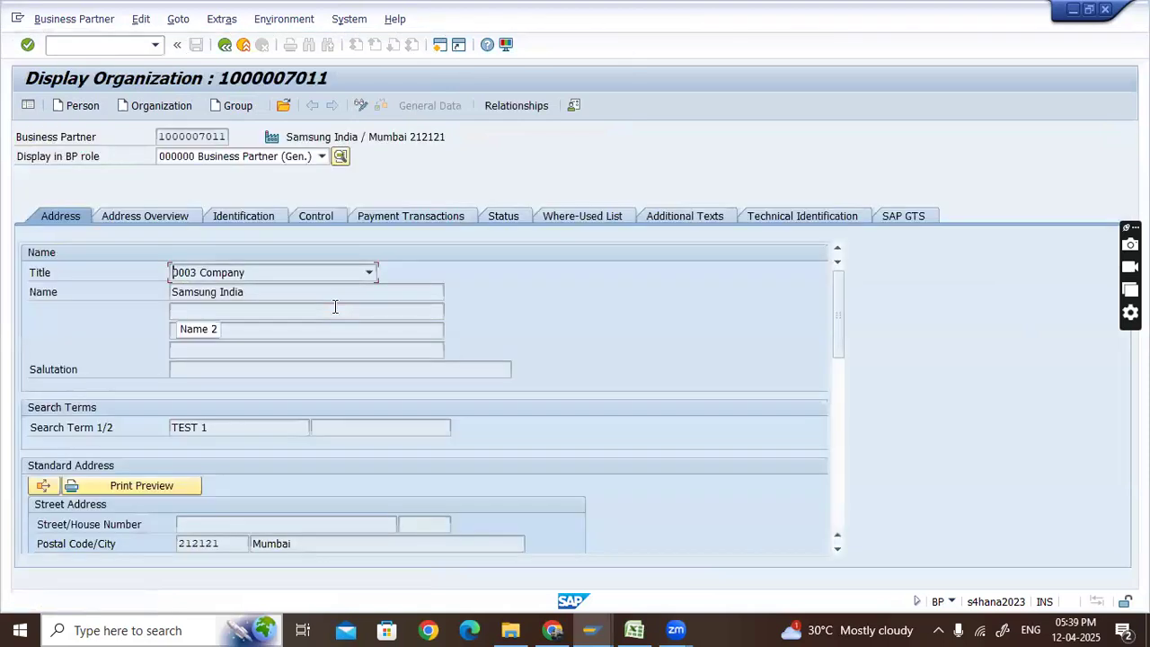
Show Samsung India in the FLVN00 FI Vendor role and switch the record to change mode.
left_click(322, 157)
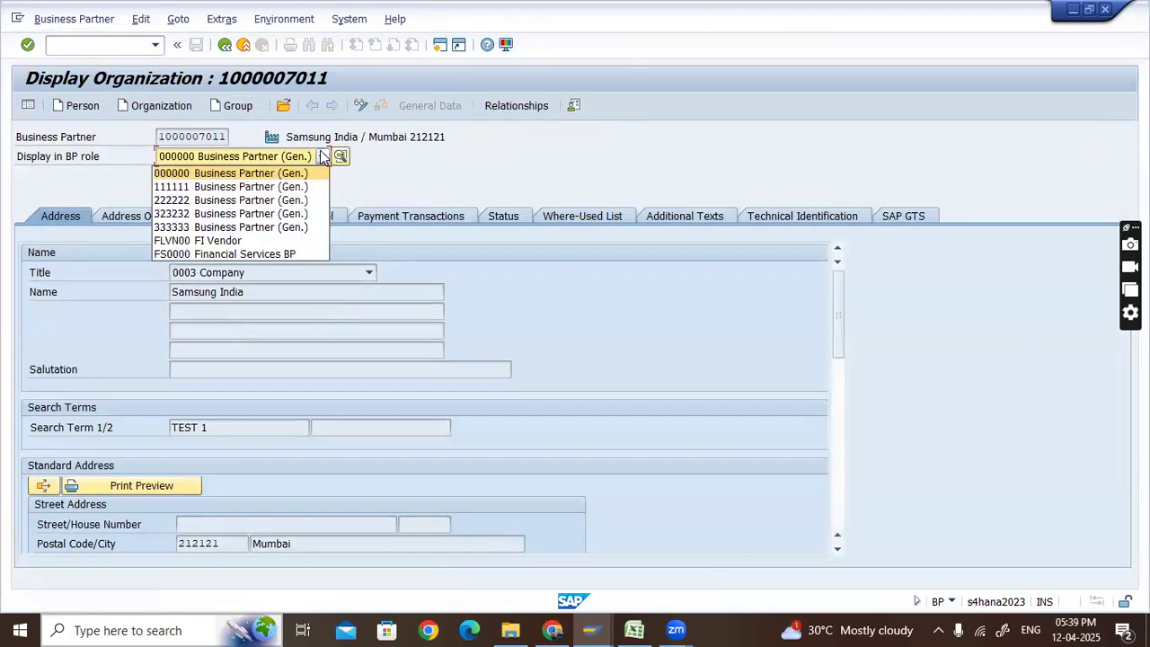
key("f")
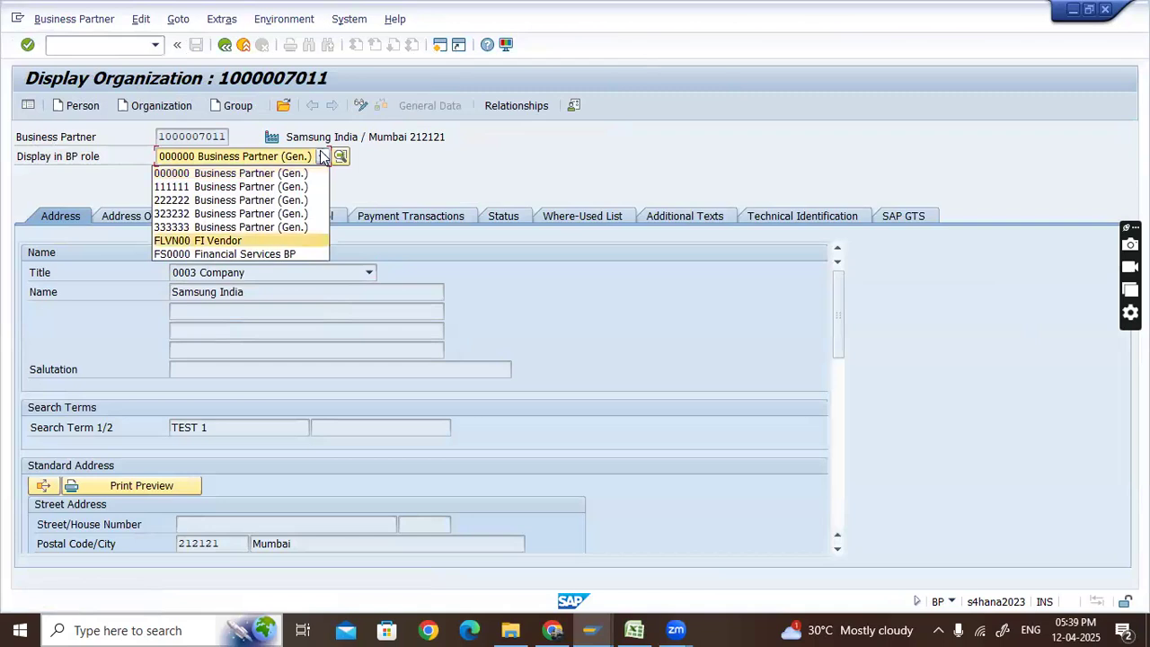
key("Return")
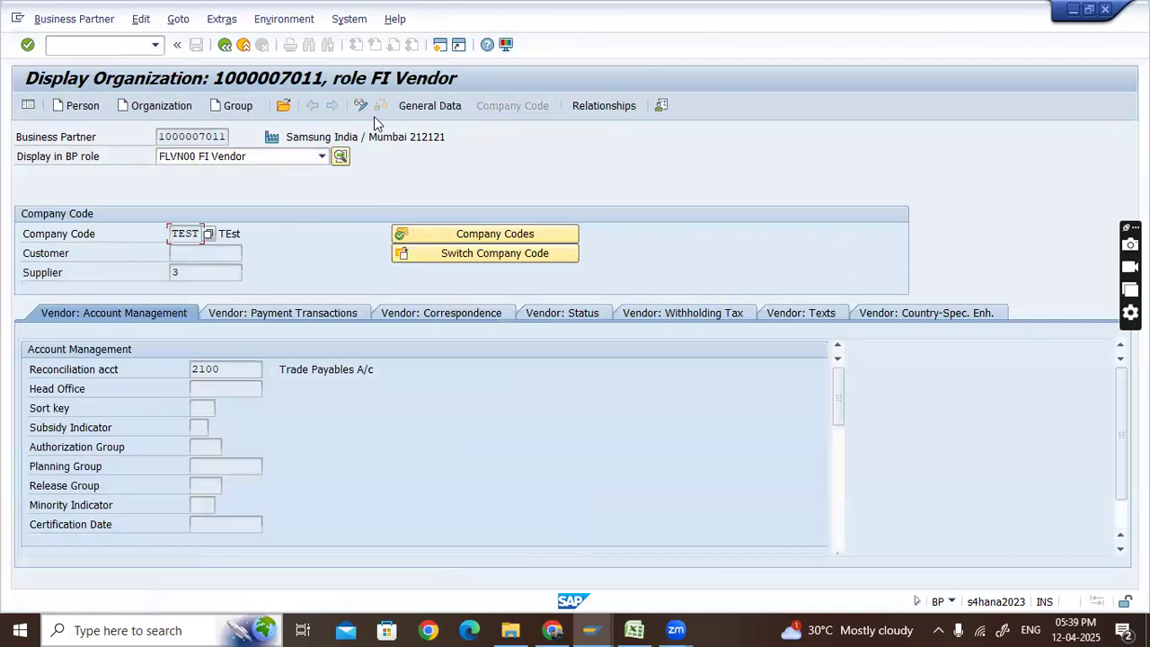
left_click(360, 106)
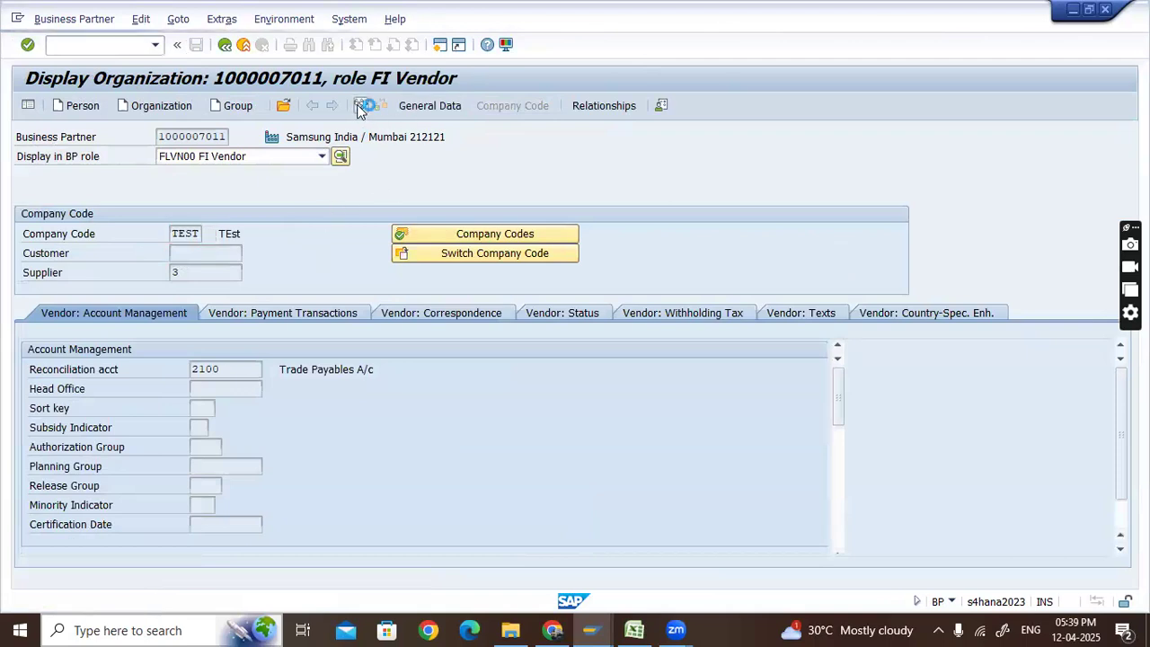
Switch the vendor's company code data to AP25.
left_click(493, 254)
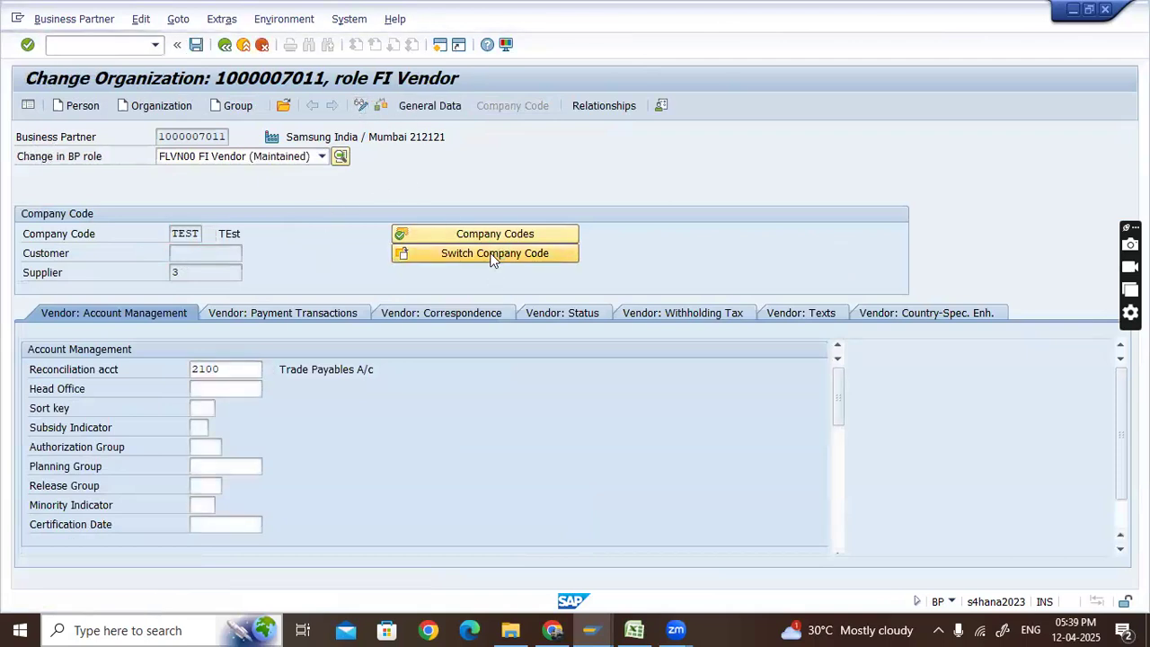
left_click(179, 234)
type("F")
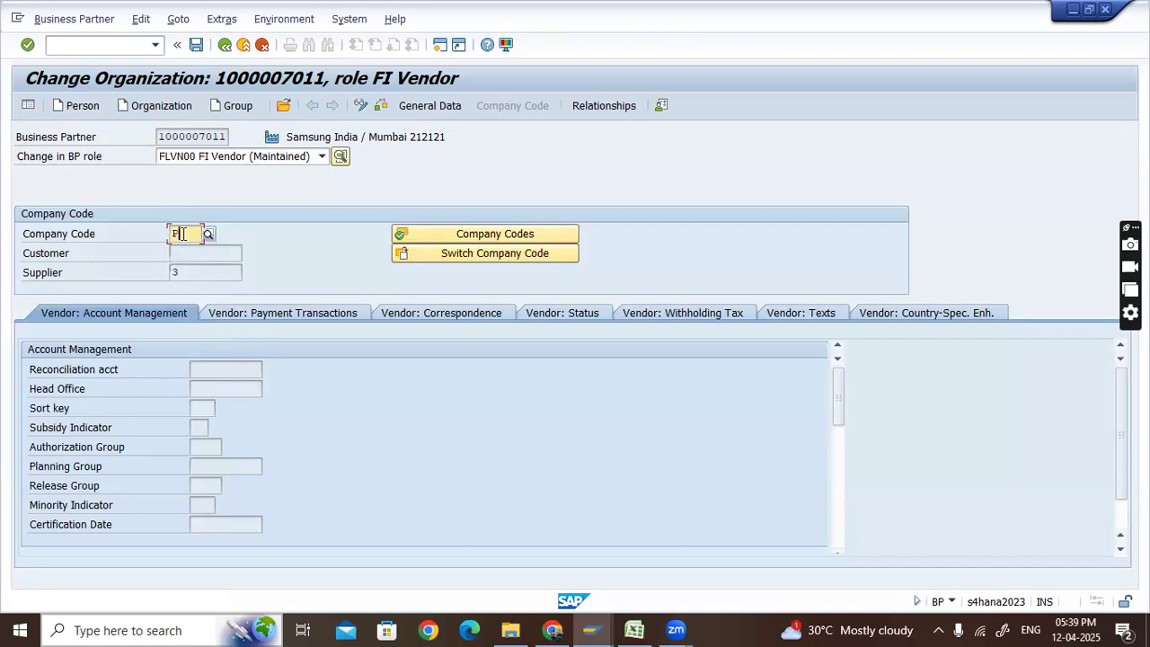
type("25")
key("BackSpace")
key("BackSpace")
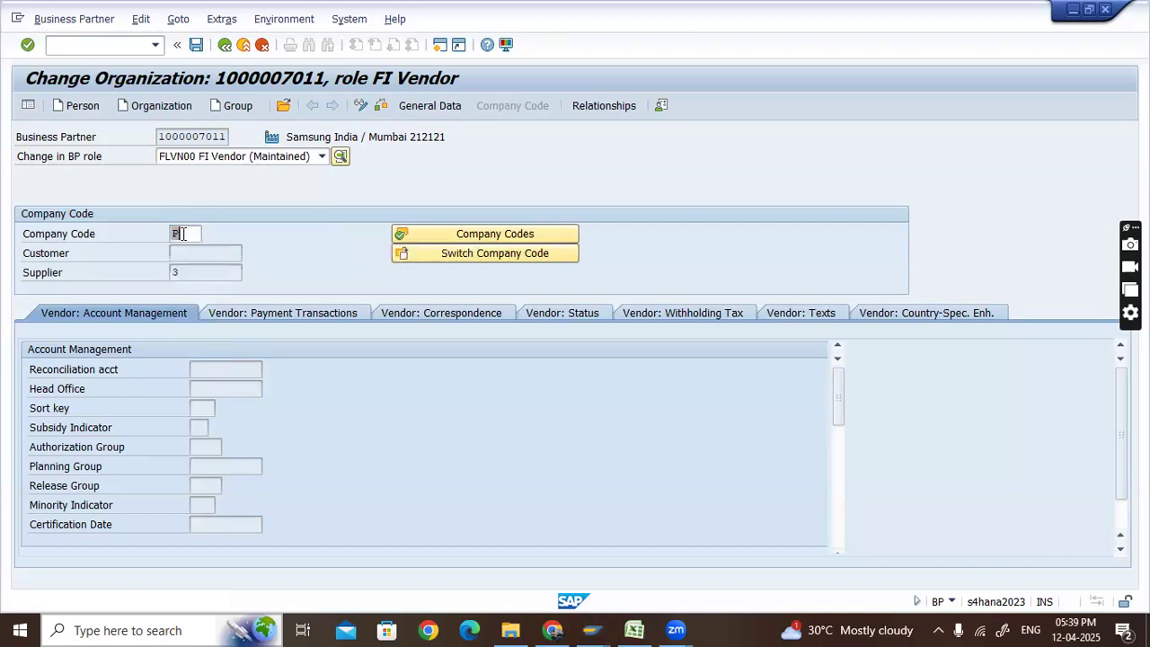
type("ap25")
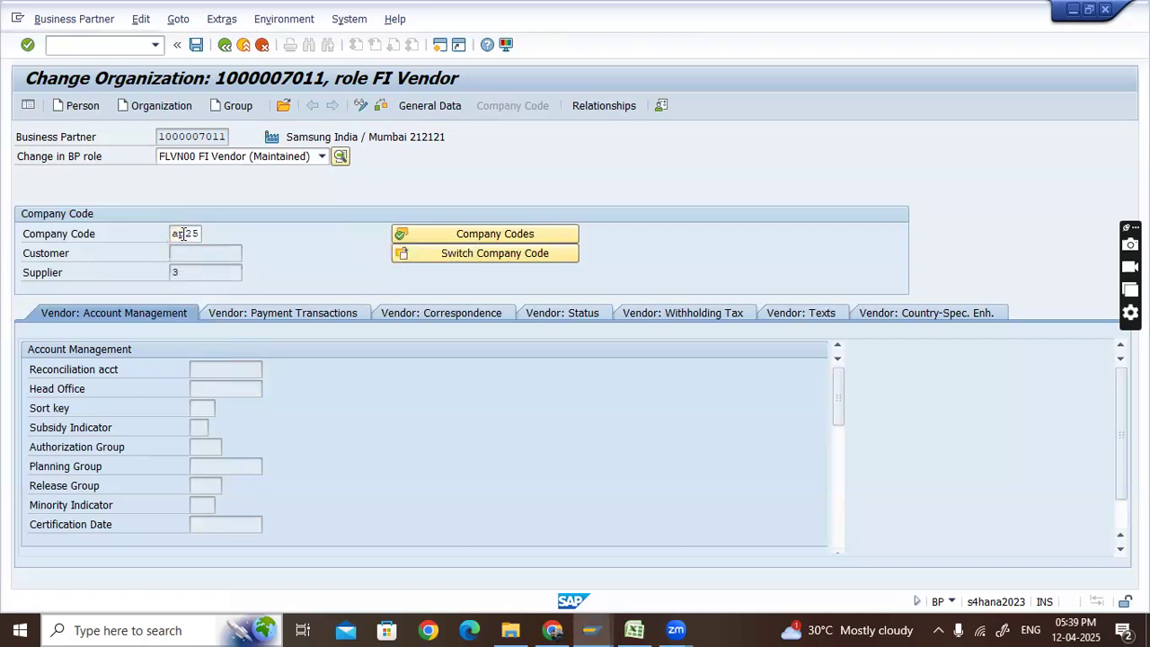
key("Return")
Assign reconciliation account 2200 to the vendor in company code AP25 and save the business partner.
left_click(243, 368)
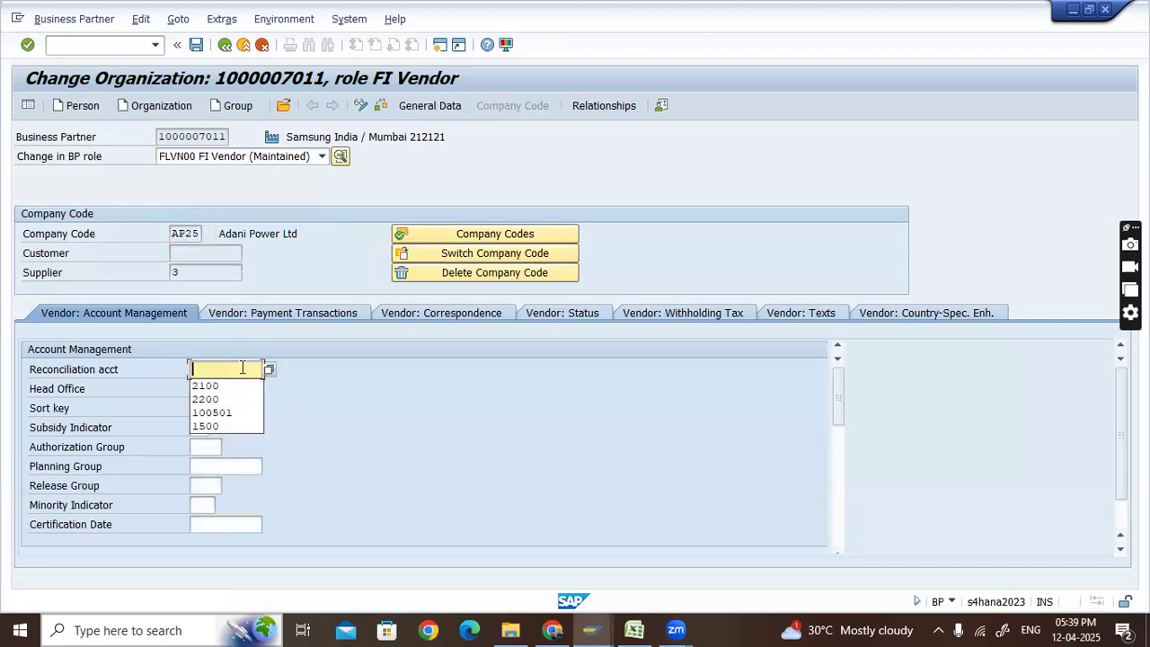
type("2")
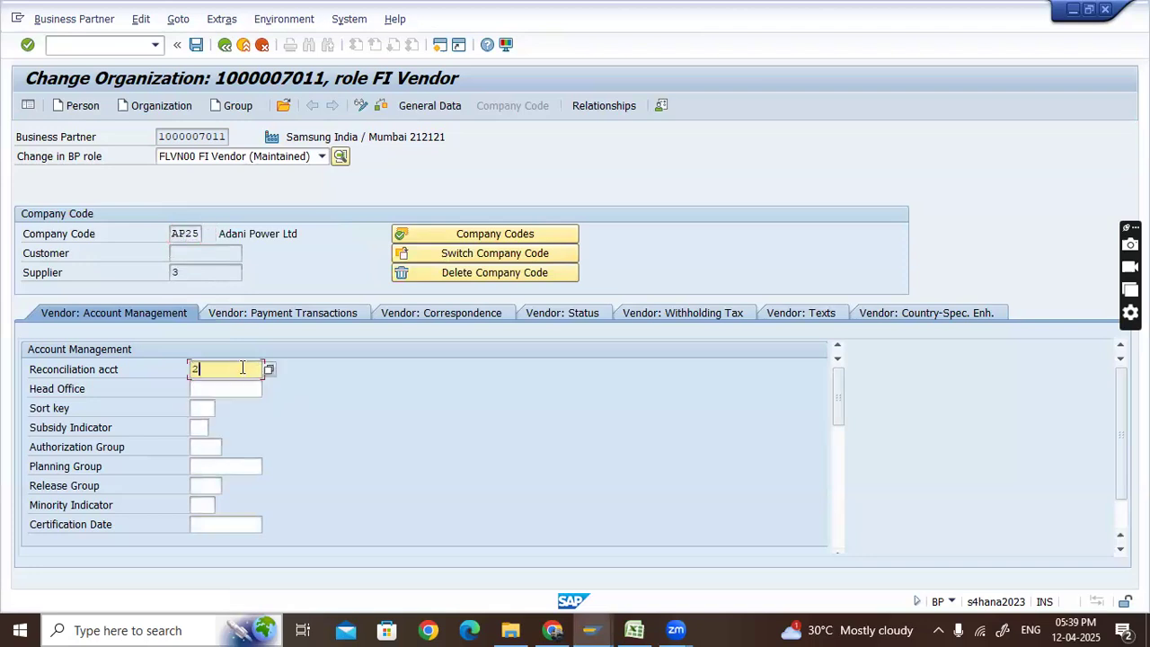
type("200")
key("Return")
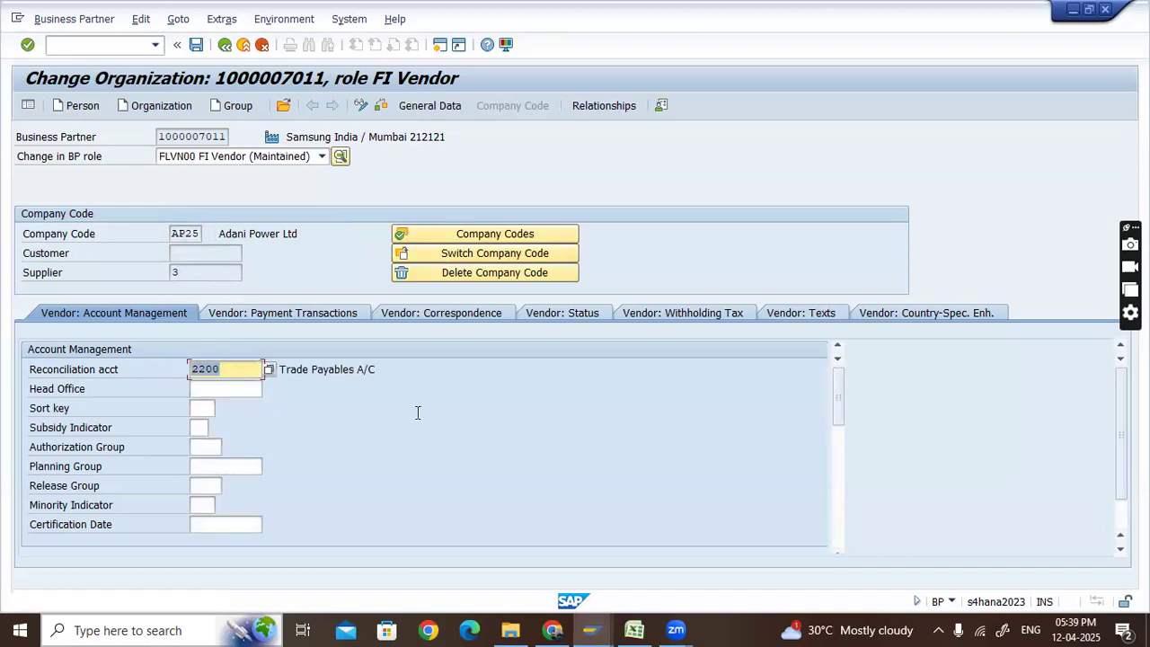
left_click(447, 387)
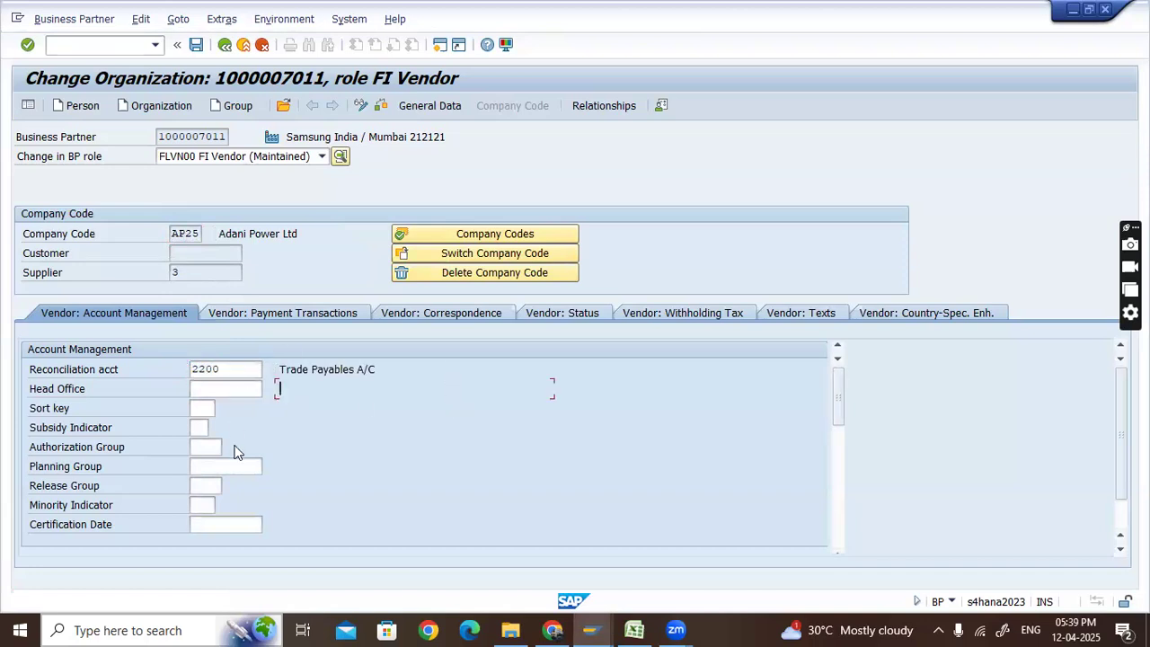
left_click(196, 45)
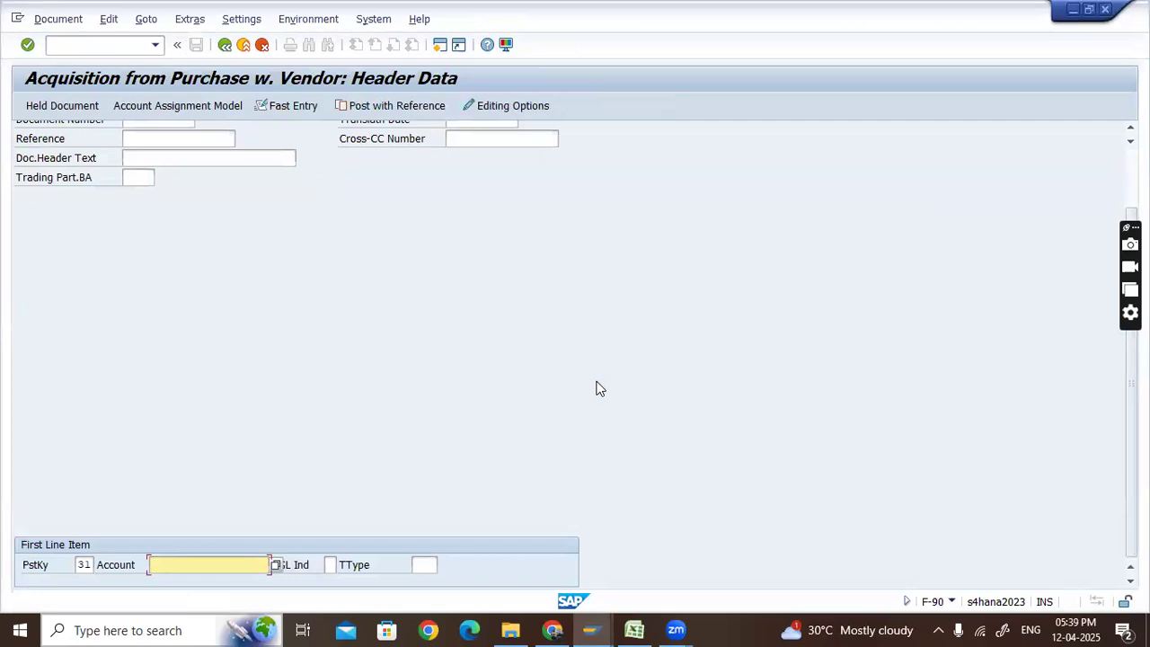
Look up the suppliers of AP25 and choose Samsung India as the account of the F-90 first line item.
left_click_drag(80, 581, 98, 582)
key("Tab")
key("F4")
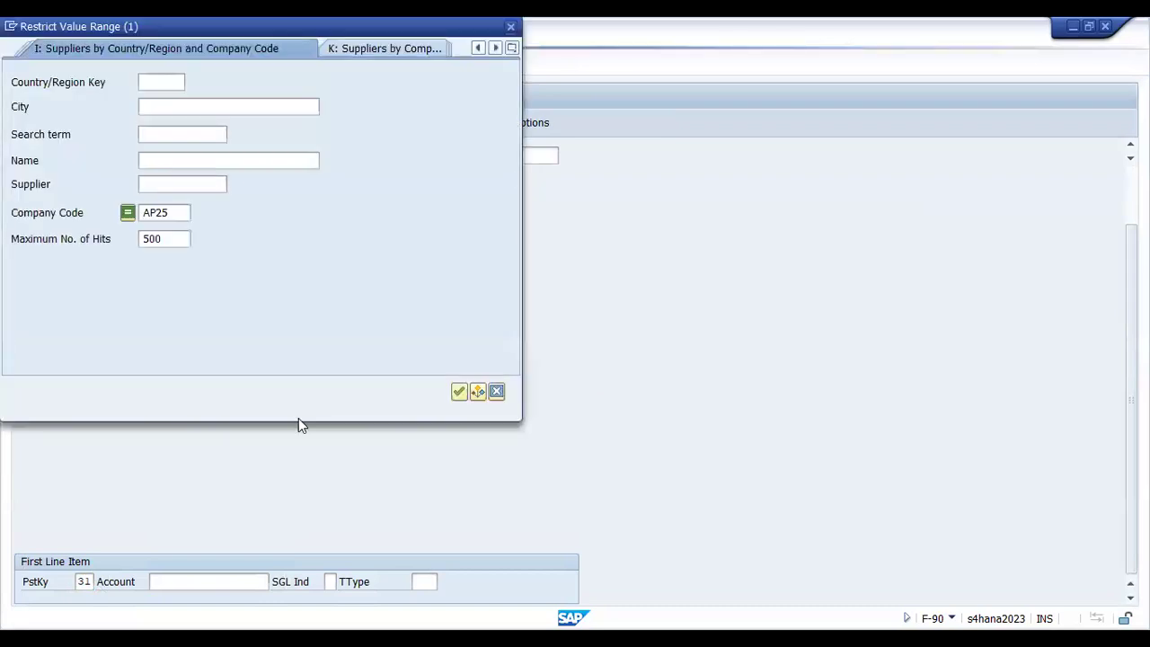
key("Return")
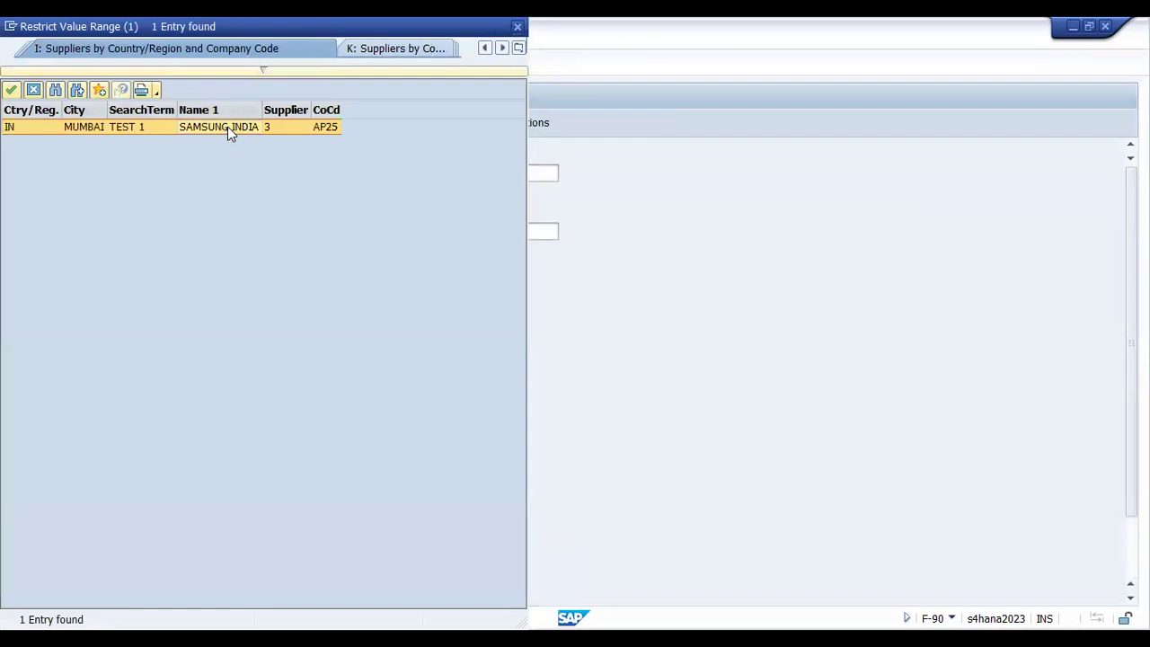
double_click(227, 126)
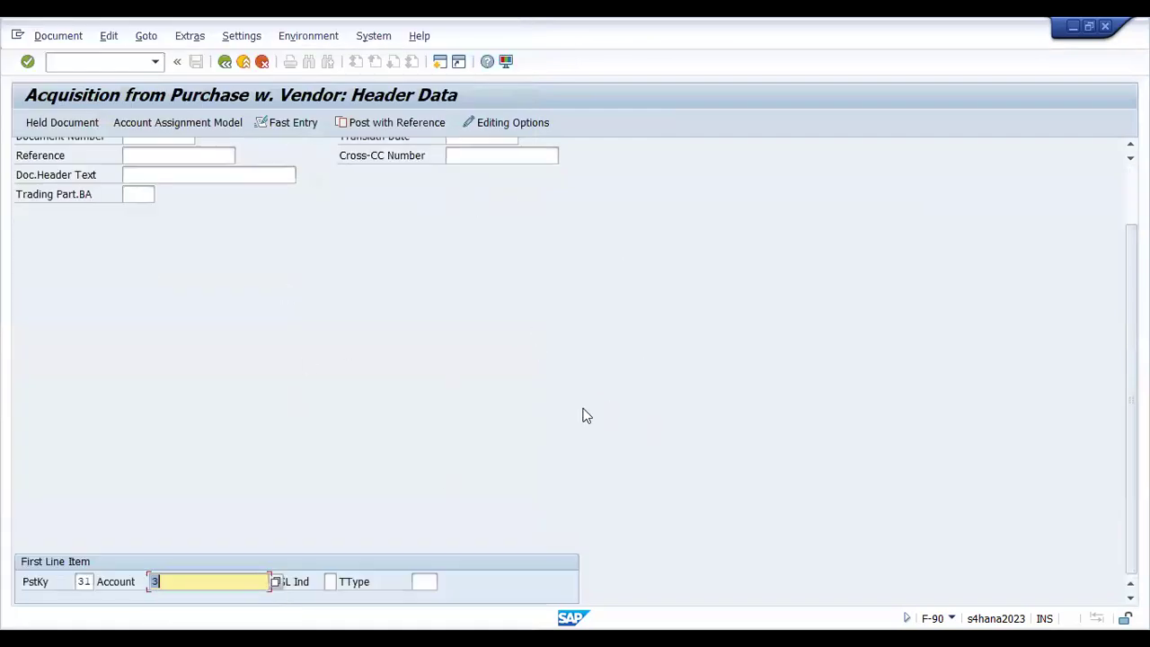
scroll(210, 369, "up", 1)
scroll(229, 306, "down", 1)
left_click(82, 582)
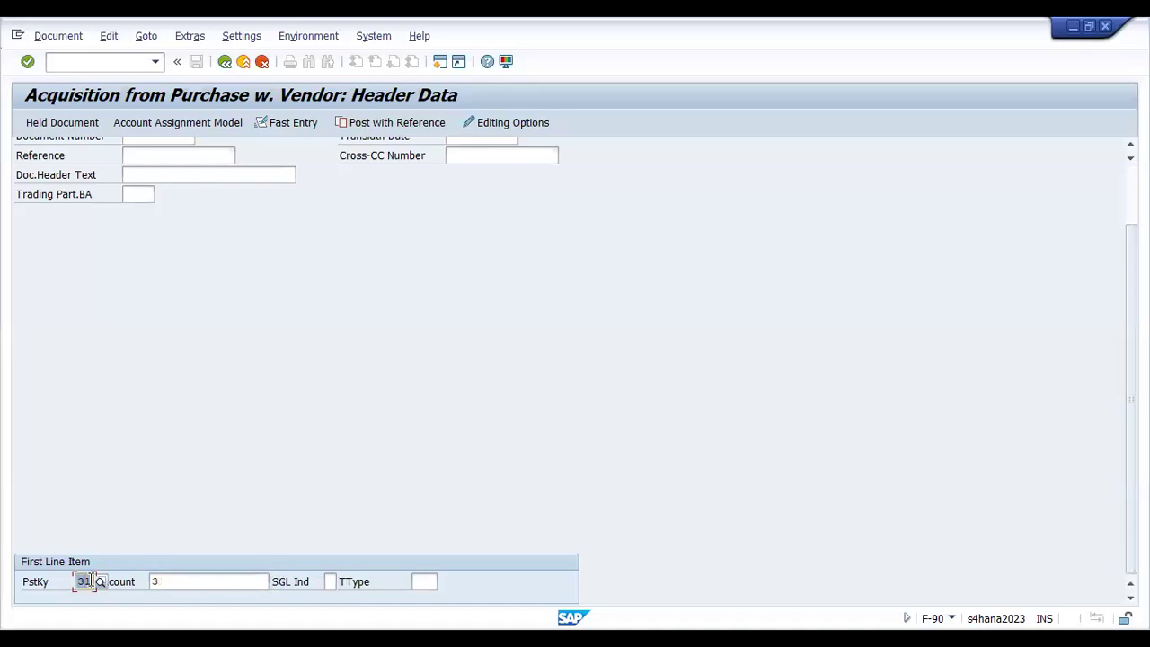
key("Tab")
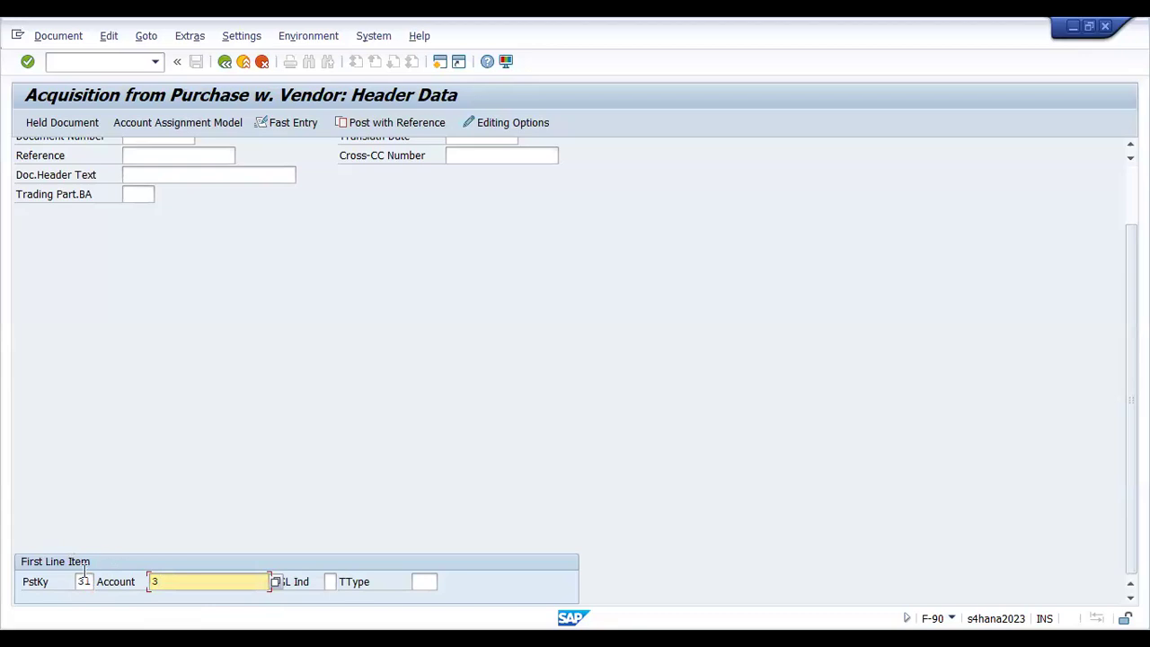
key("ctrl")
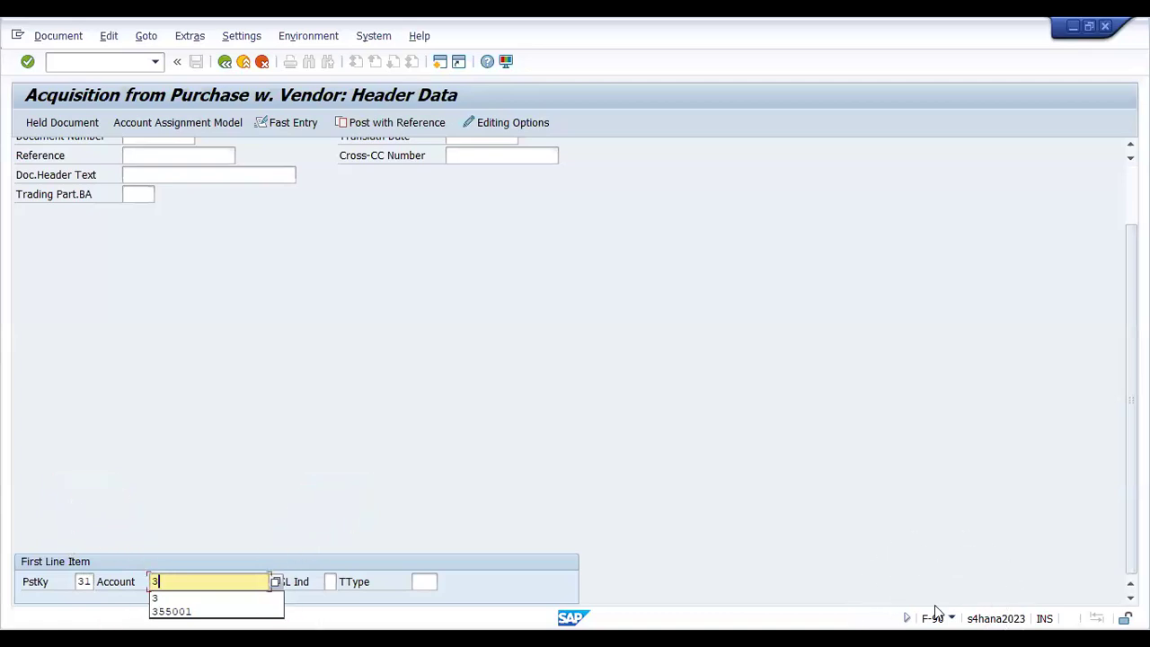
double_click(83, 581)
key("ctrl")
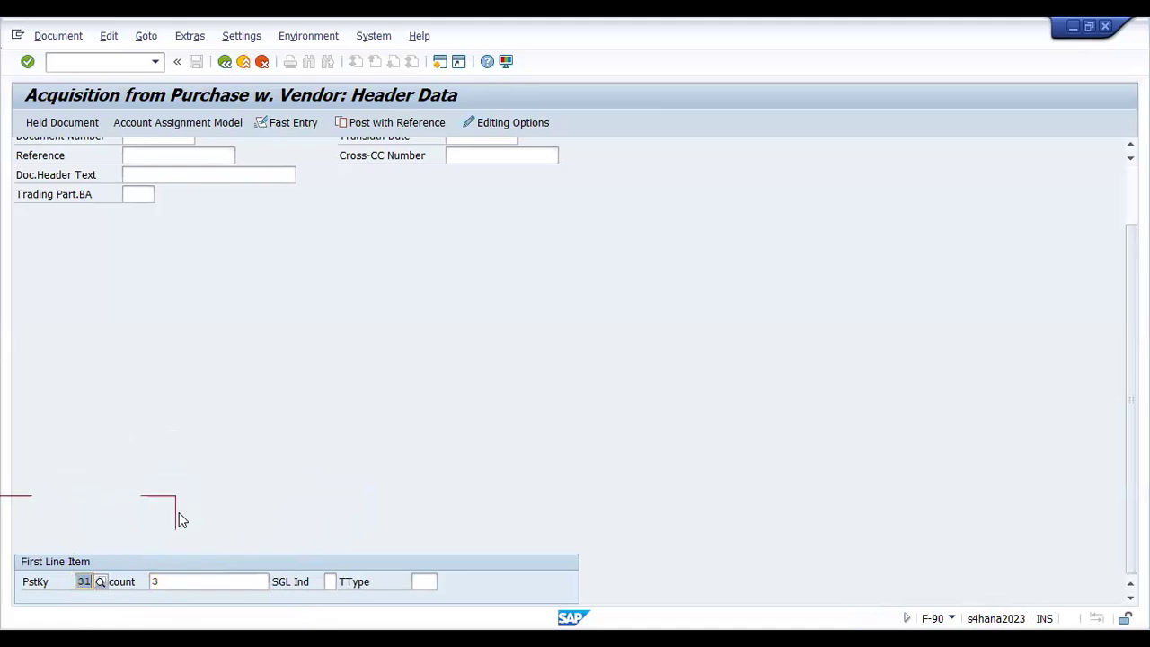
Enter an amount of 100000 INR and the text "Being assets purchased" on the Samsung India vendor item.
key("Tab")
key("Return")
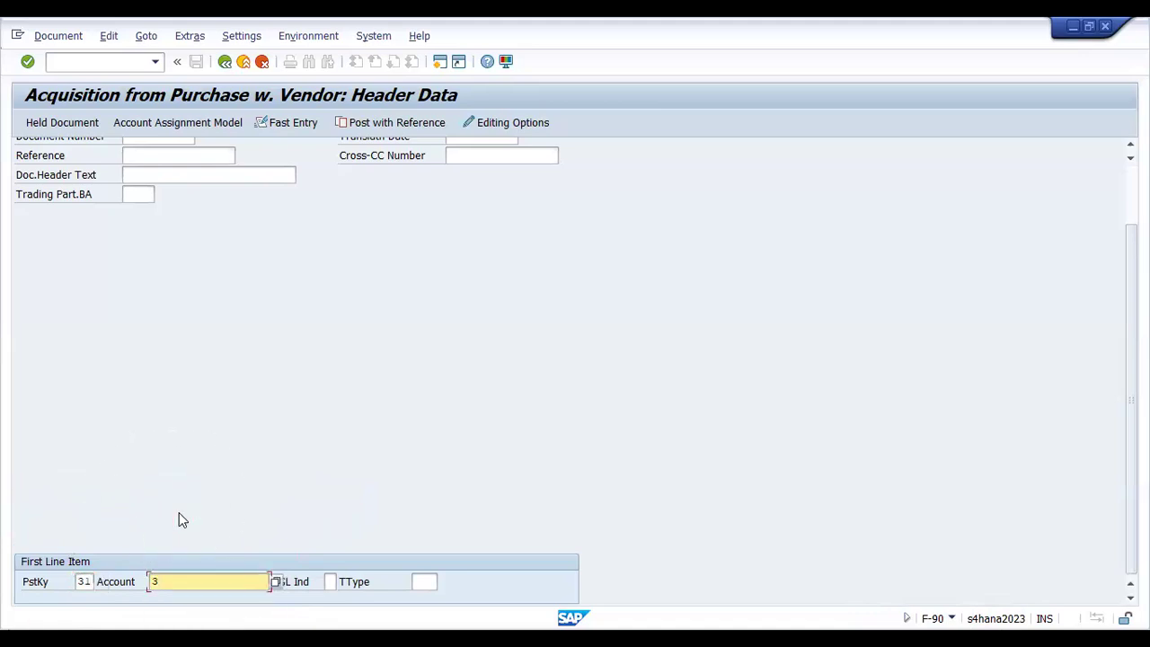
left_click(105, 232)
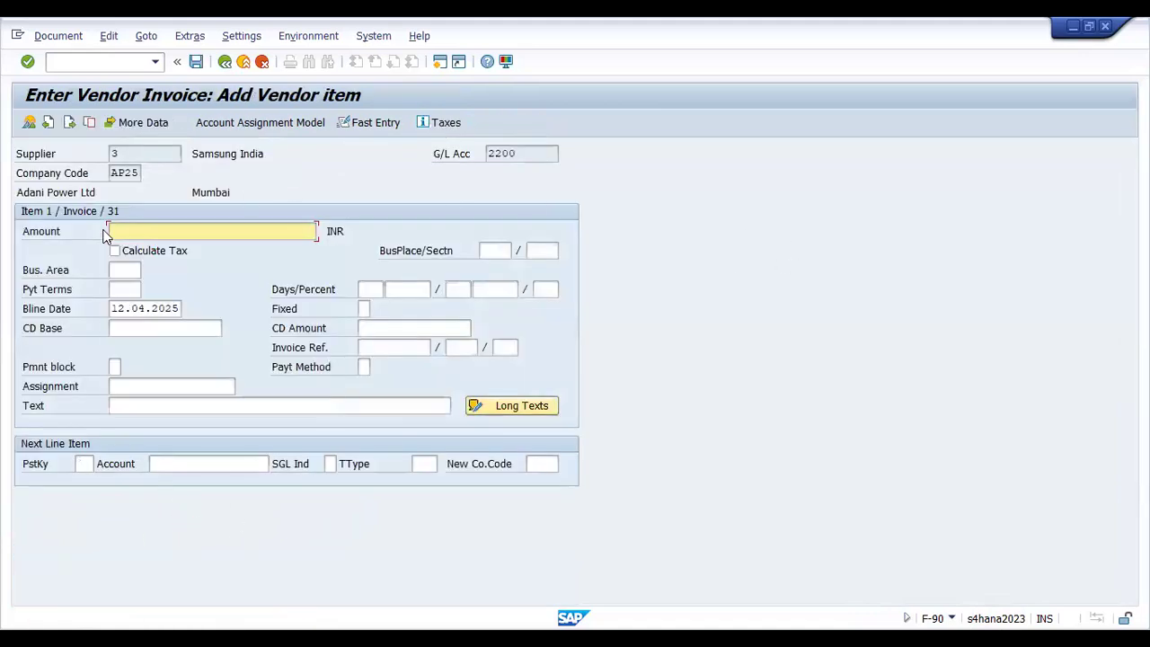
left_click(161, 231)
type("10")
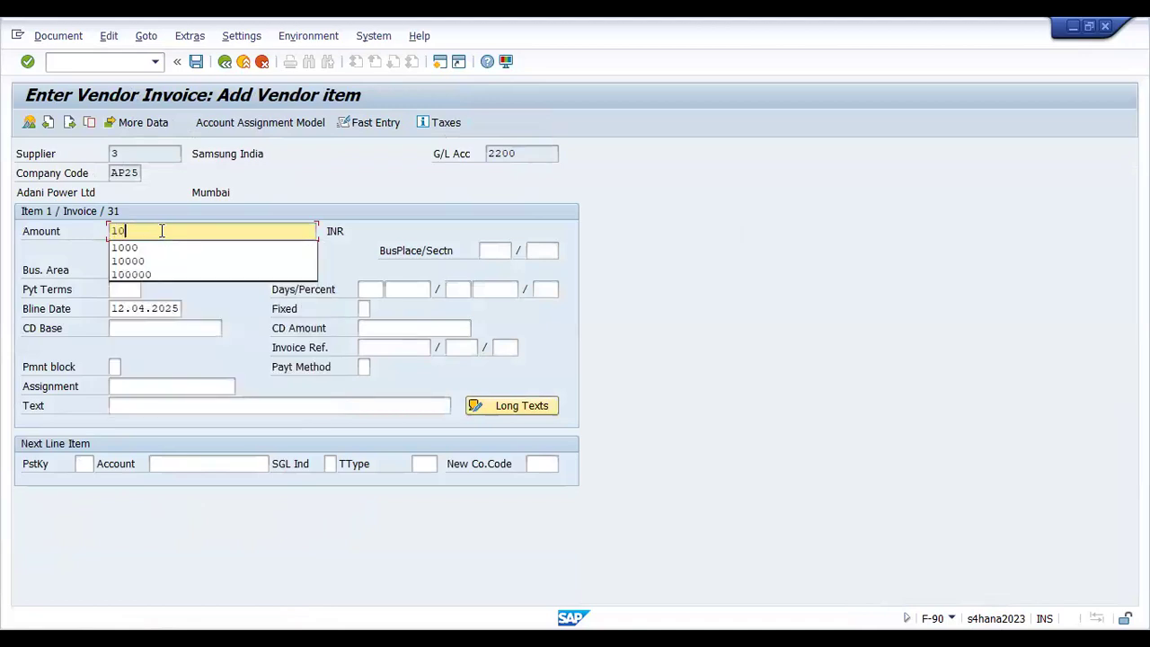
type("0000")
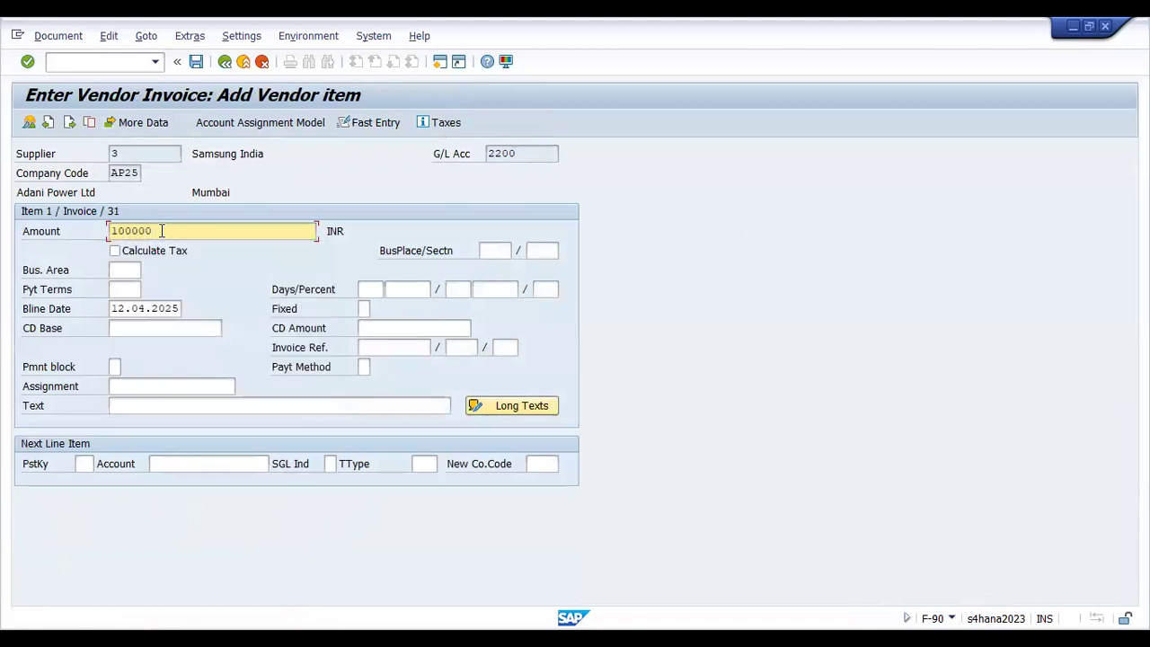
left_click_drag(161, 230, 87, 231)
left_click(167, 231)
left_click(164, 407)
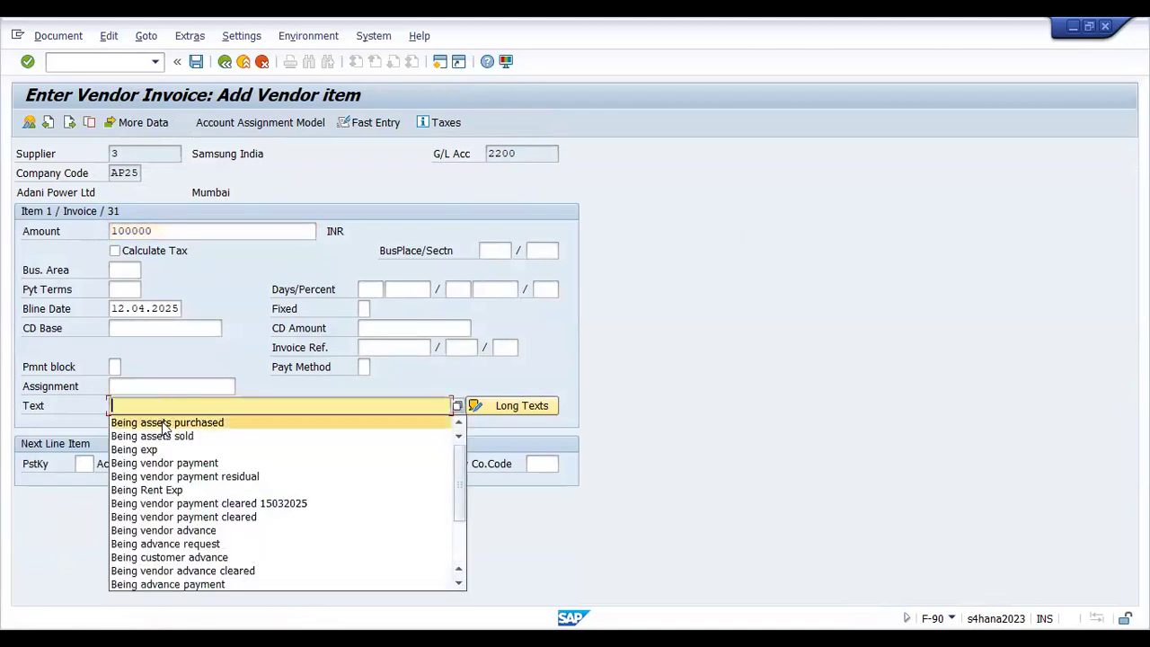
left_click(161, 420)
left_click_drag(247, 407, 72, 406)
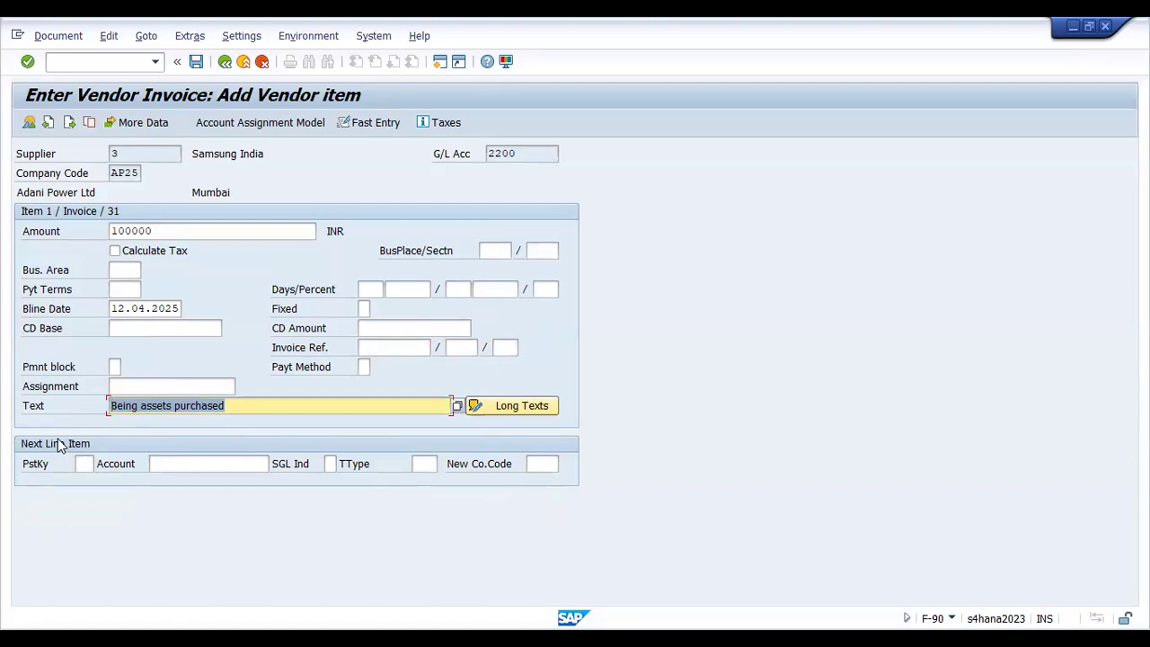
Look up the posting keys for the next line item and choose 70, Debit asset.
left_click(81, 463)
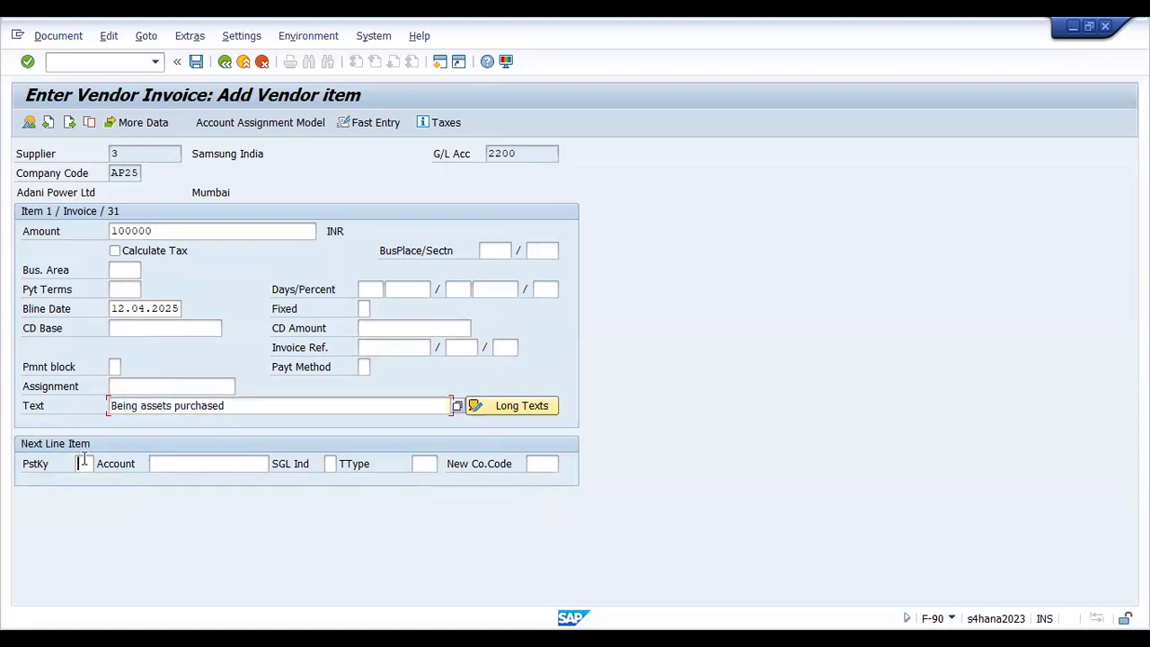
left_click(106, 464)
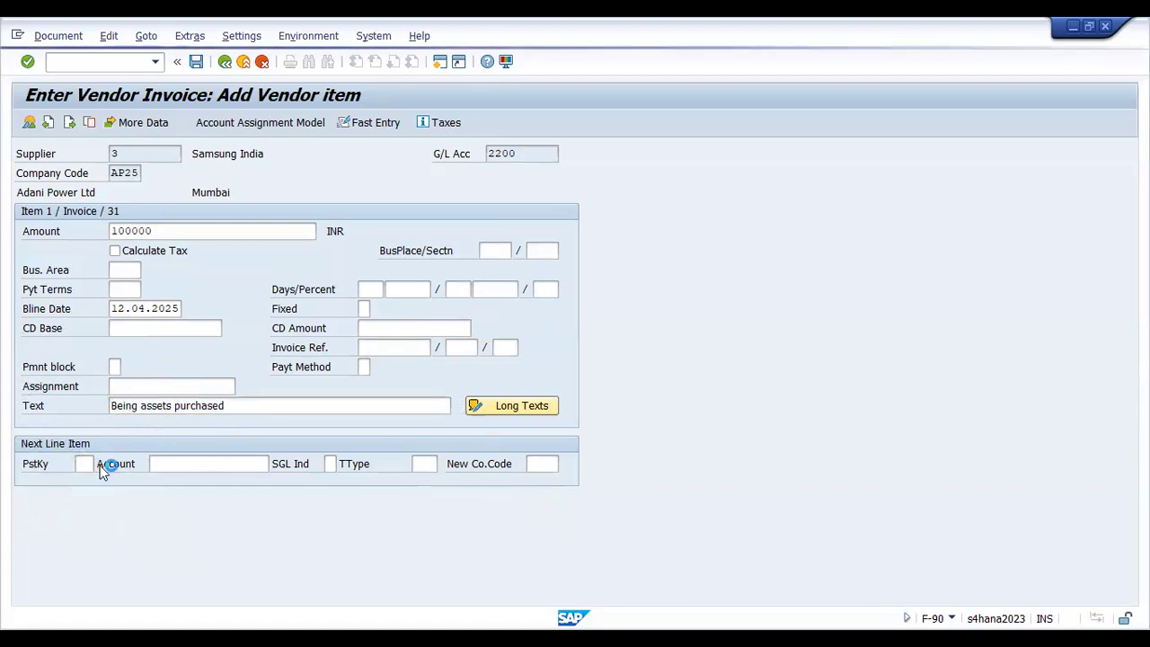
key("F4")
scroll(110, 453, "down", 2)
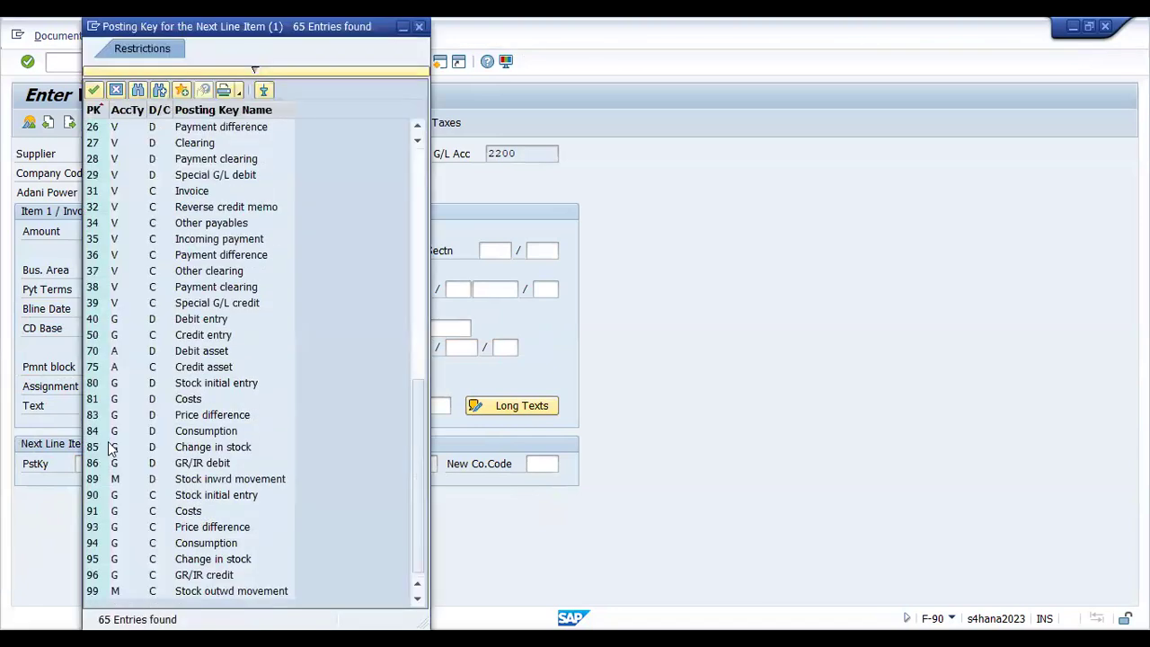
left_click(228, 352)
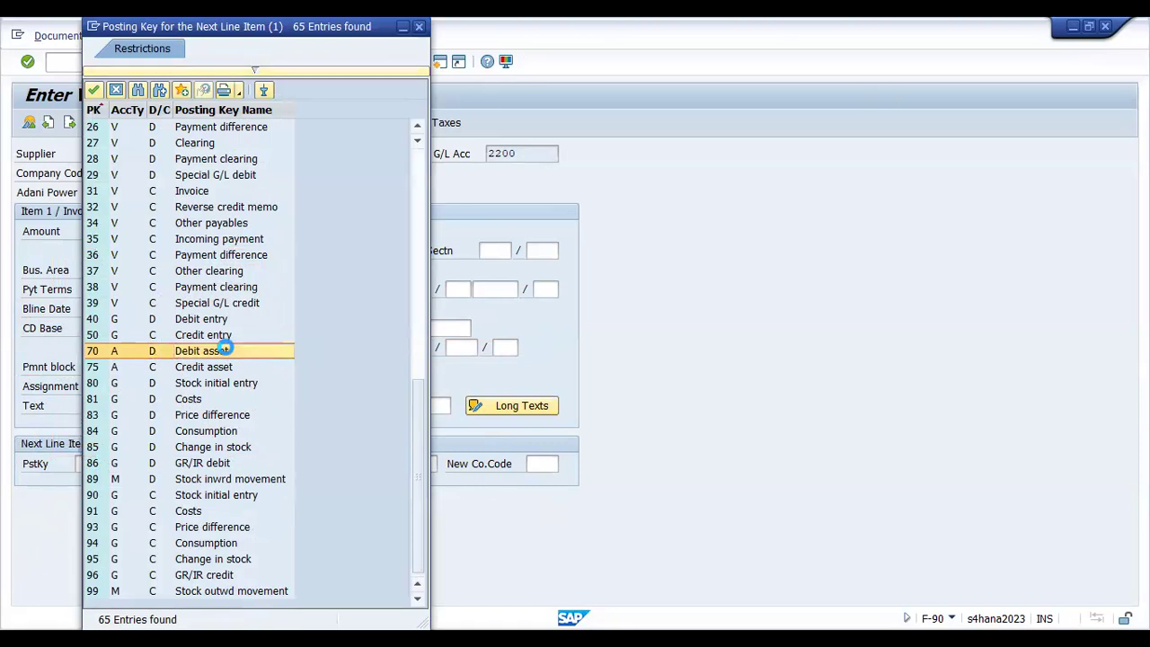
double_click(227, 352)
Look up the assets for the next line item's account and choose AP25 asset 10001-0, BOSCH MACHINE - 01 - AP25.
left_click(239, 463)
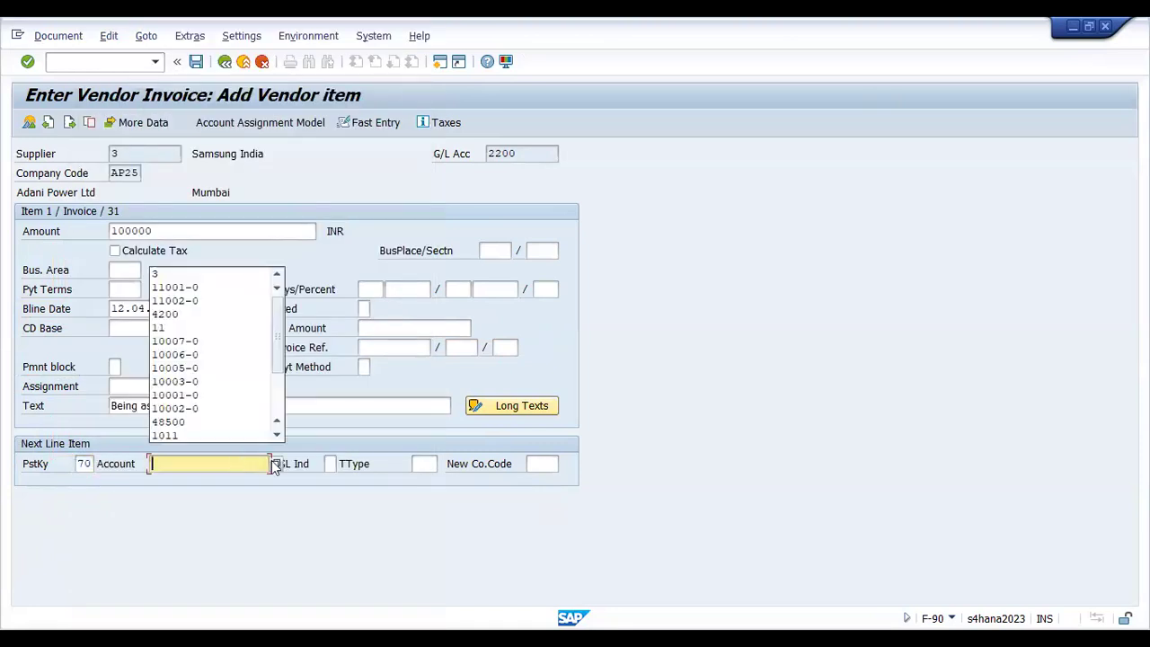
left_click(276, 464)
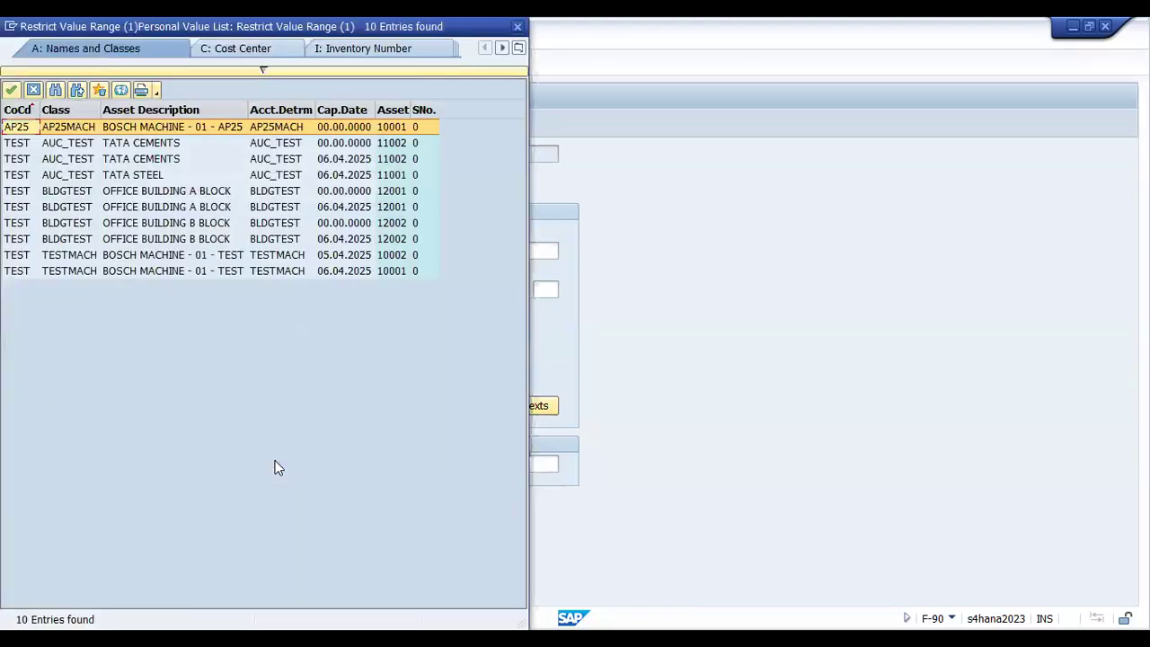
left_click(20, 131)
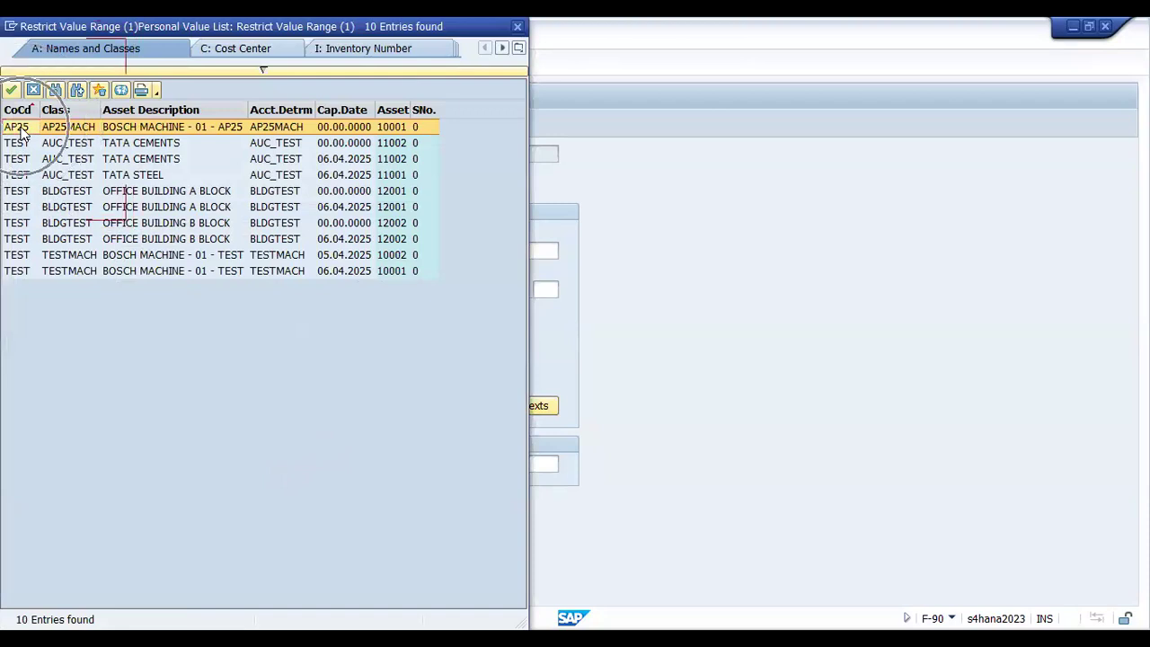
left_click(401, 131)
left_click(402, 132)
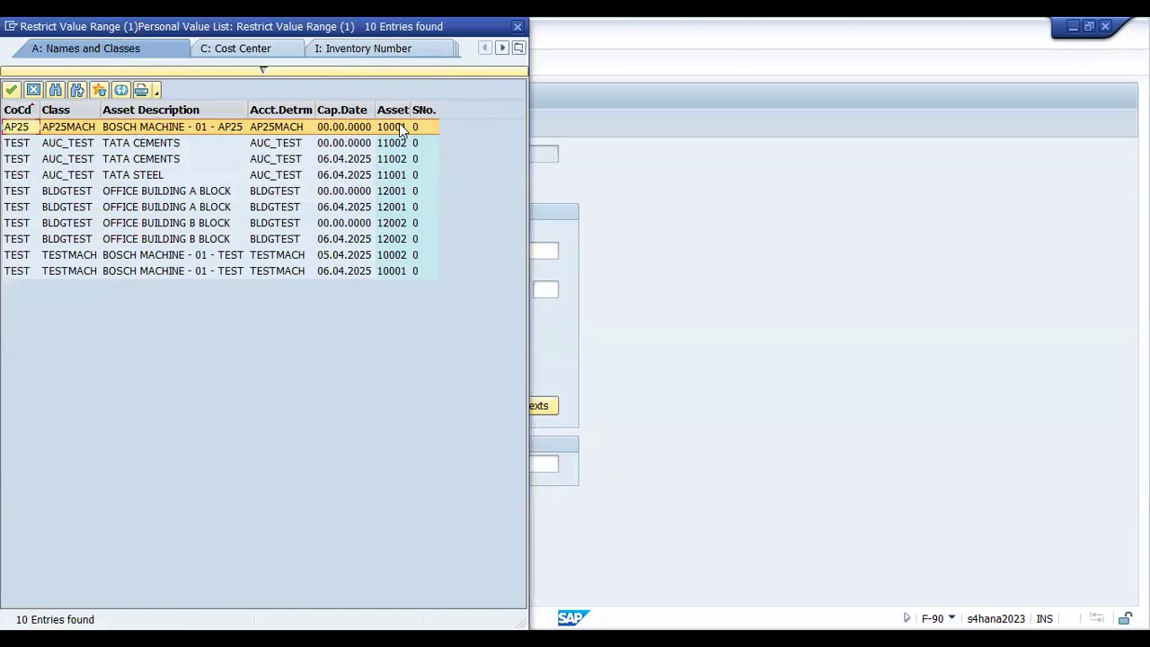
double_click(402, 131)
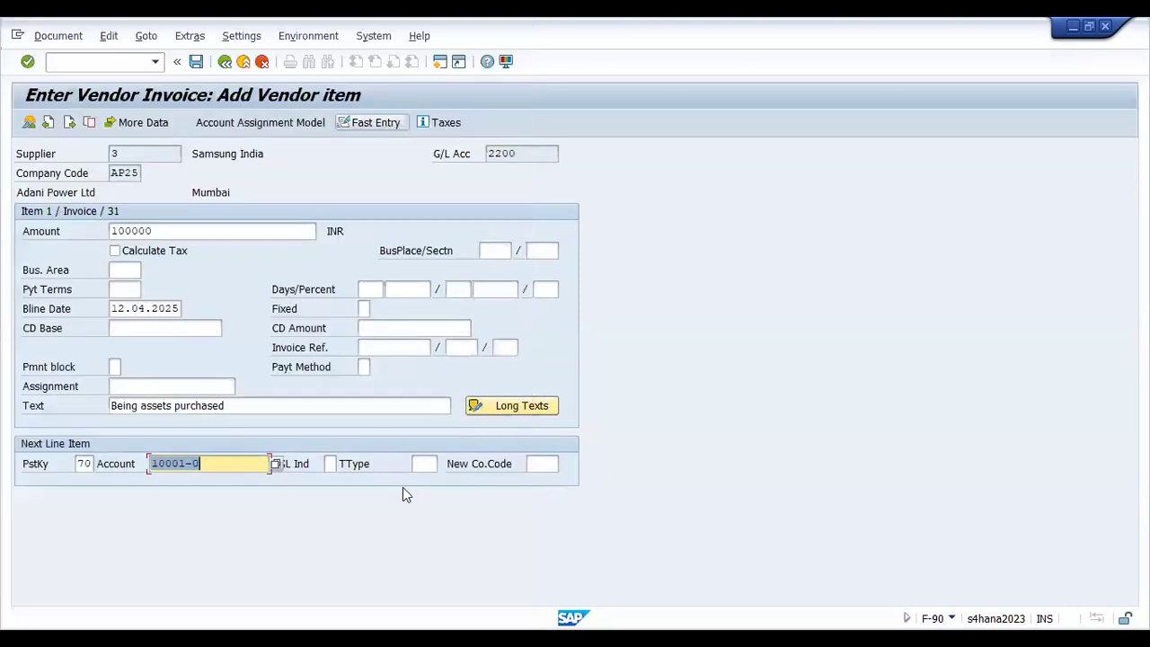
Look up the asset transaction types and assign 100, External asset acquisition, to the next line item.
left_click(422, 463)
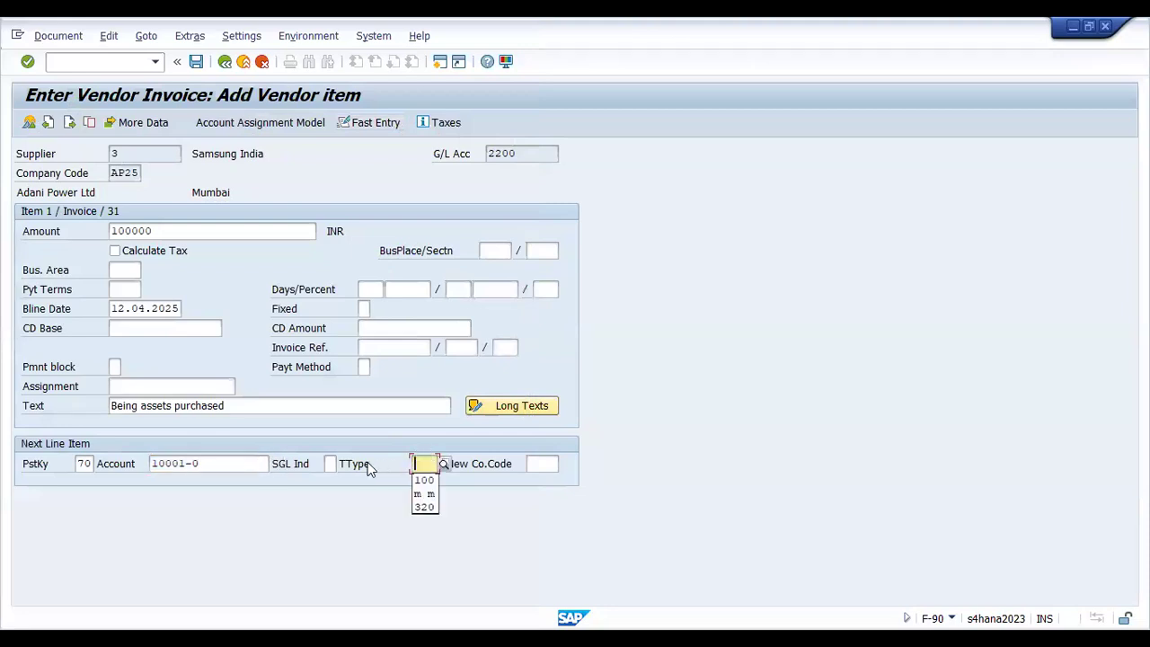
left_click(418, 462)
left_click(387, 462)
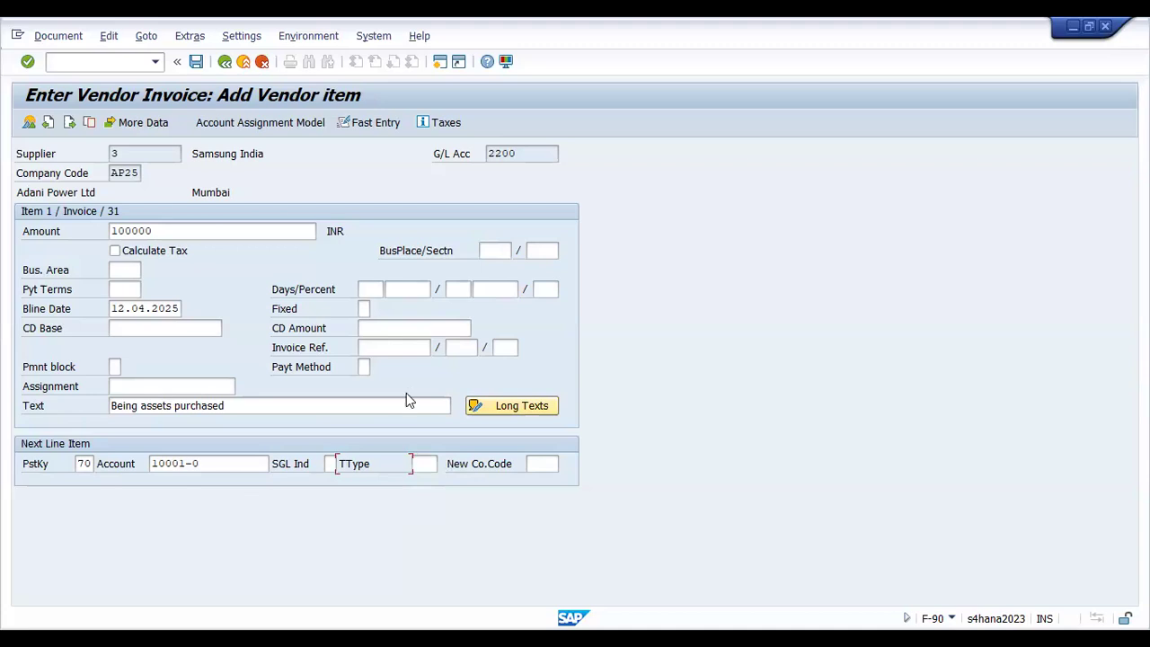
left_click(421, 461)
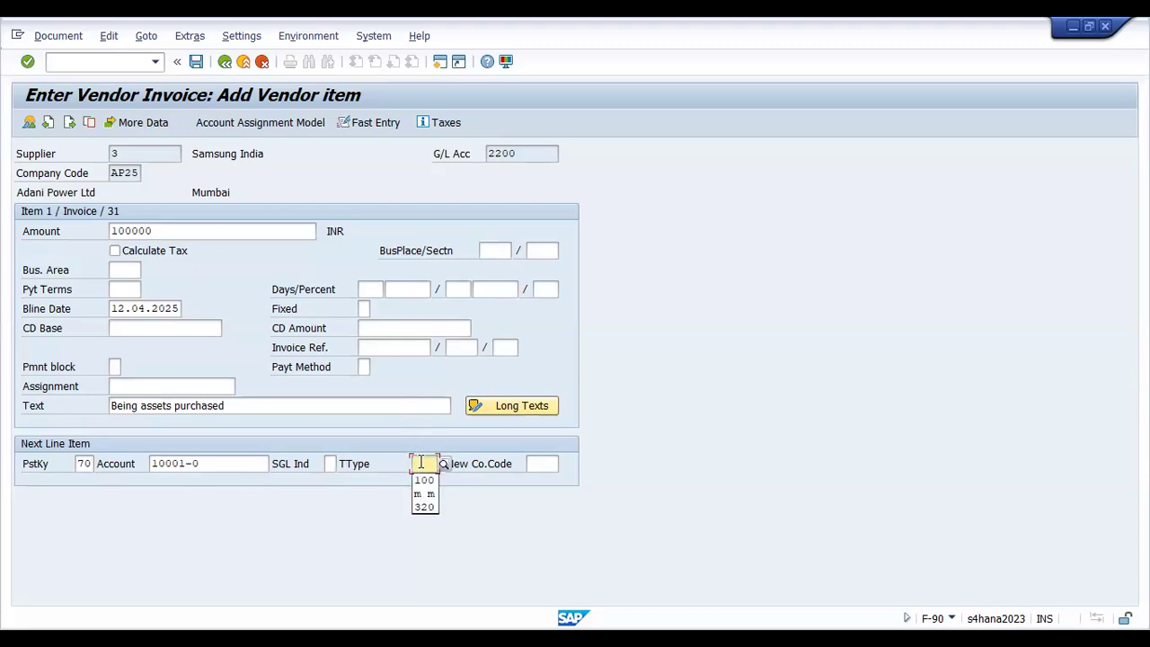
left_click_drag(211, 463, 146, 464)
left_click(222, 462)
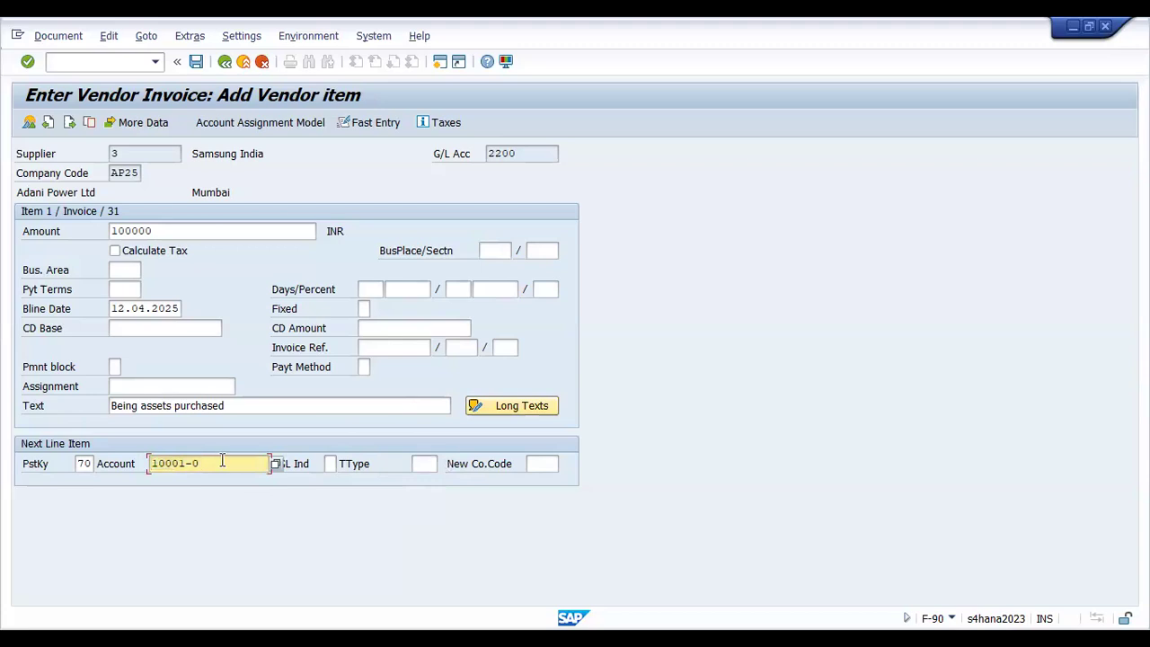
left_click(424, 463)
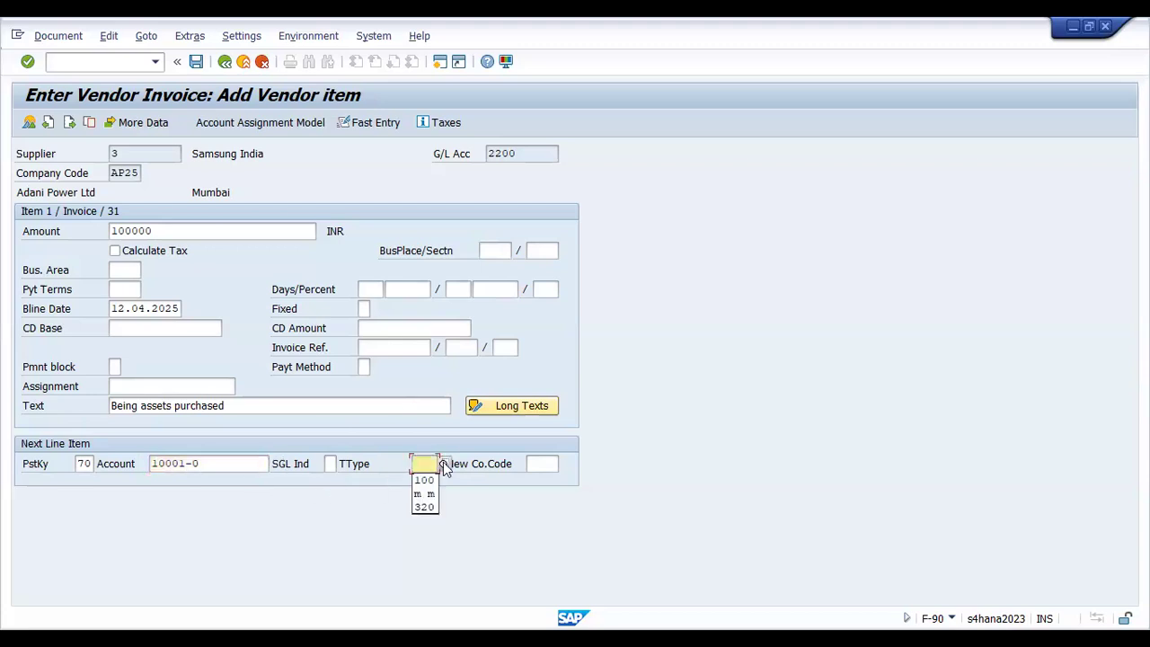
key("Return")
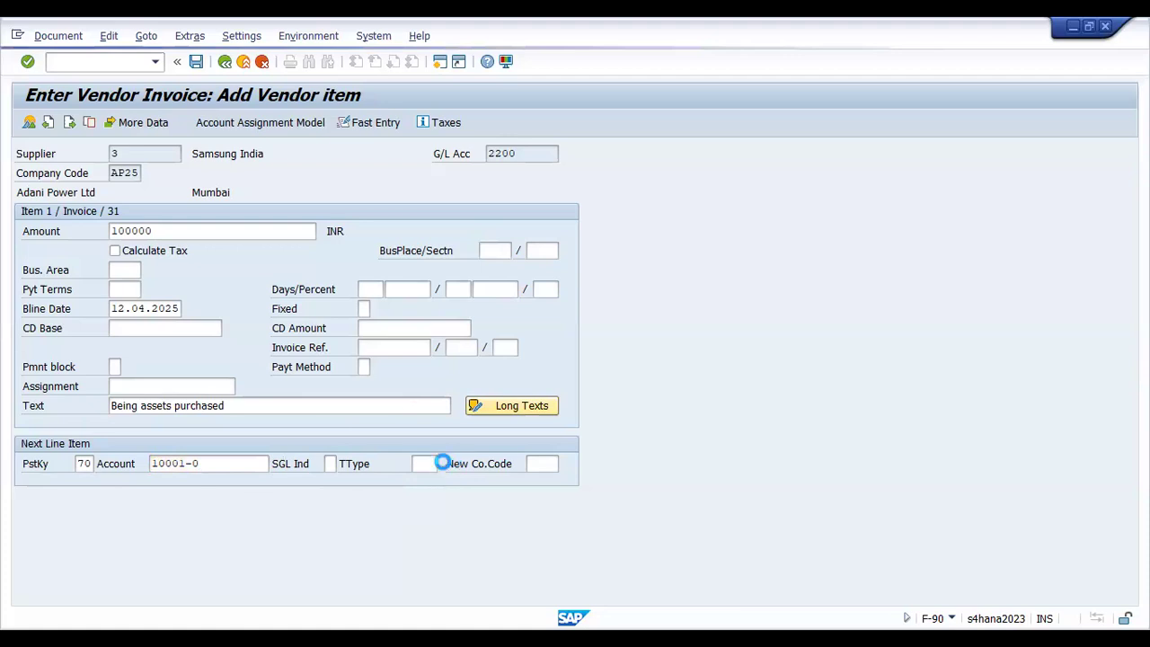
key("F4")
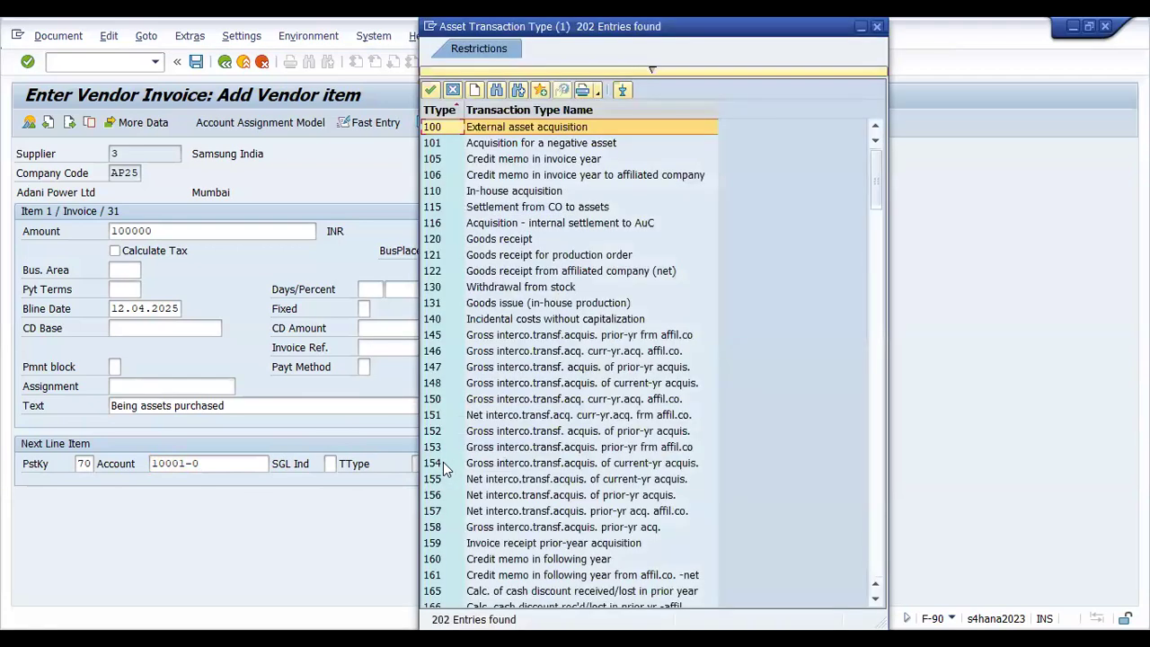
left_click(561, 142)
left_click(563, 129)
key("ctrl")
key("ctrl")
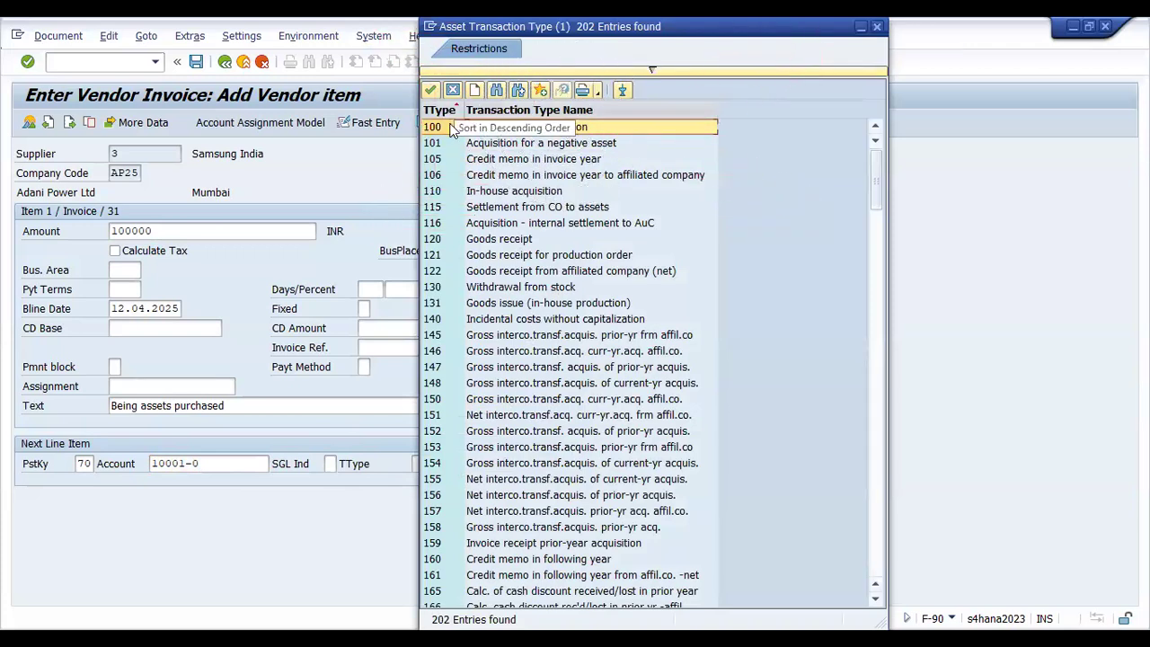
key("ctrl")
key("ctrl")
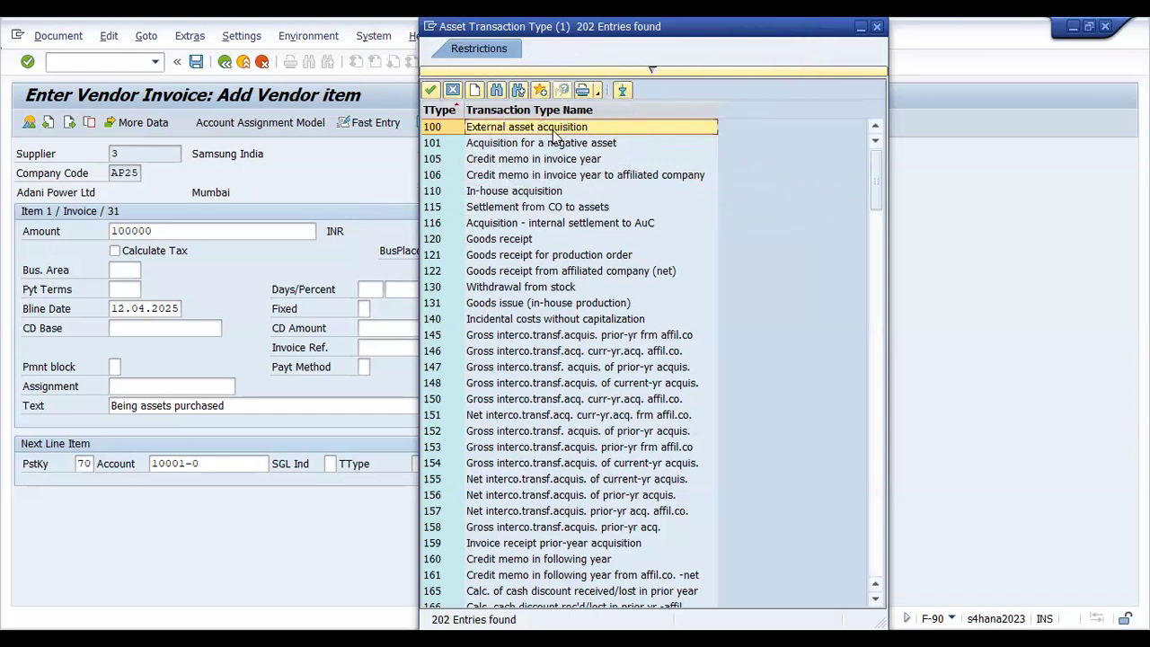
double_click(553, 130)
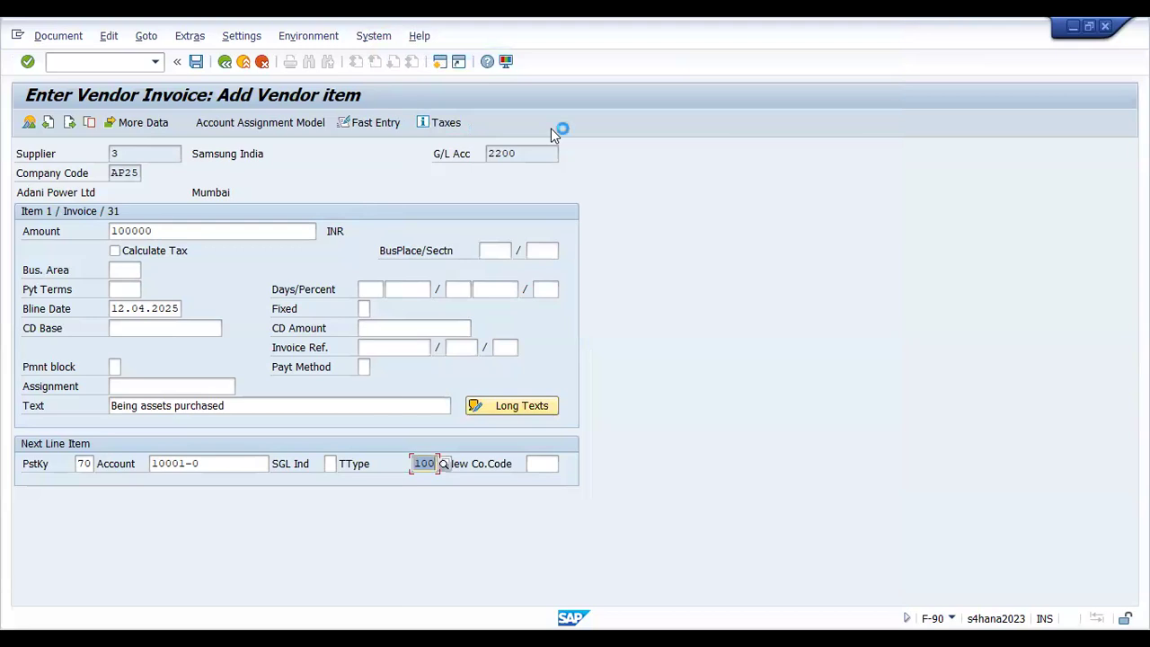
Open the asset line item and enter an amount of 100000 INR with the text "Being assets purchased".
key("Return")
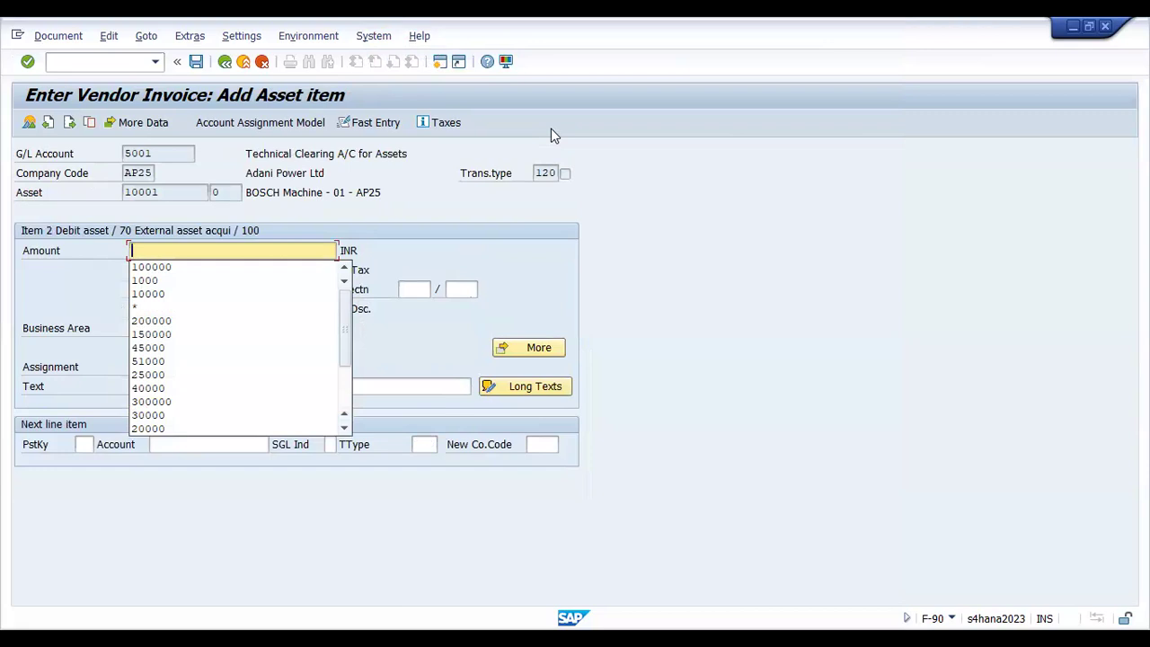
left_click(158, 267)
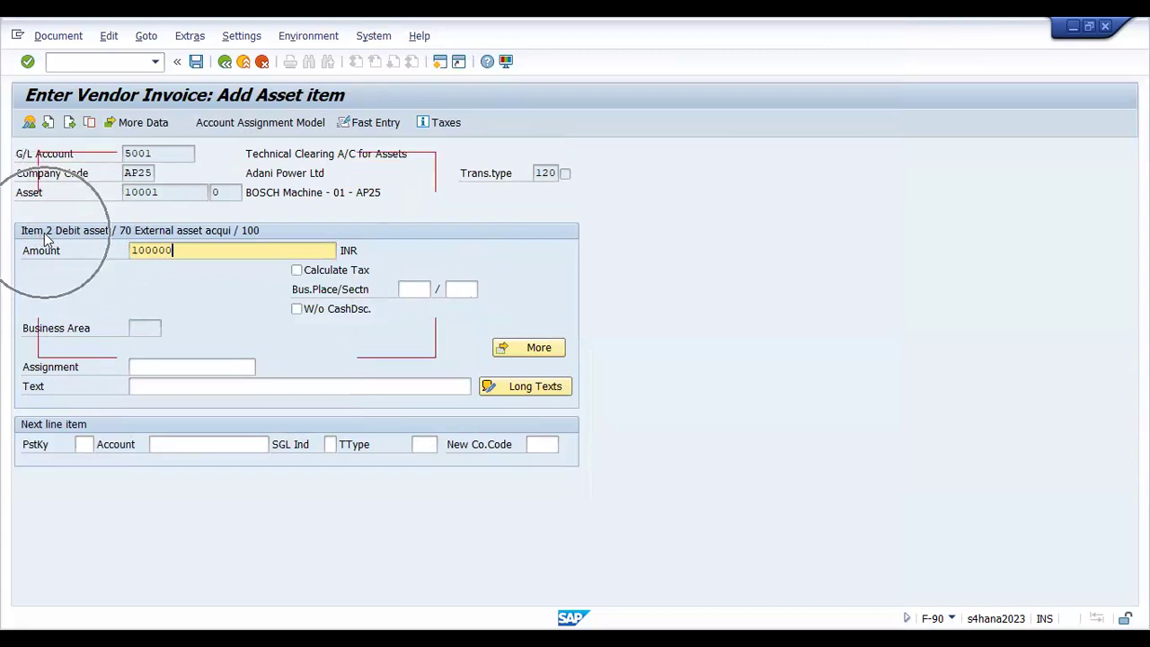
left_click(151, 392)
left_click(191, 403)
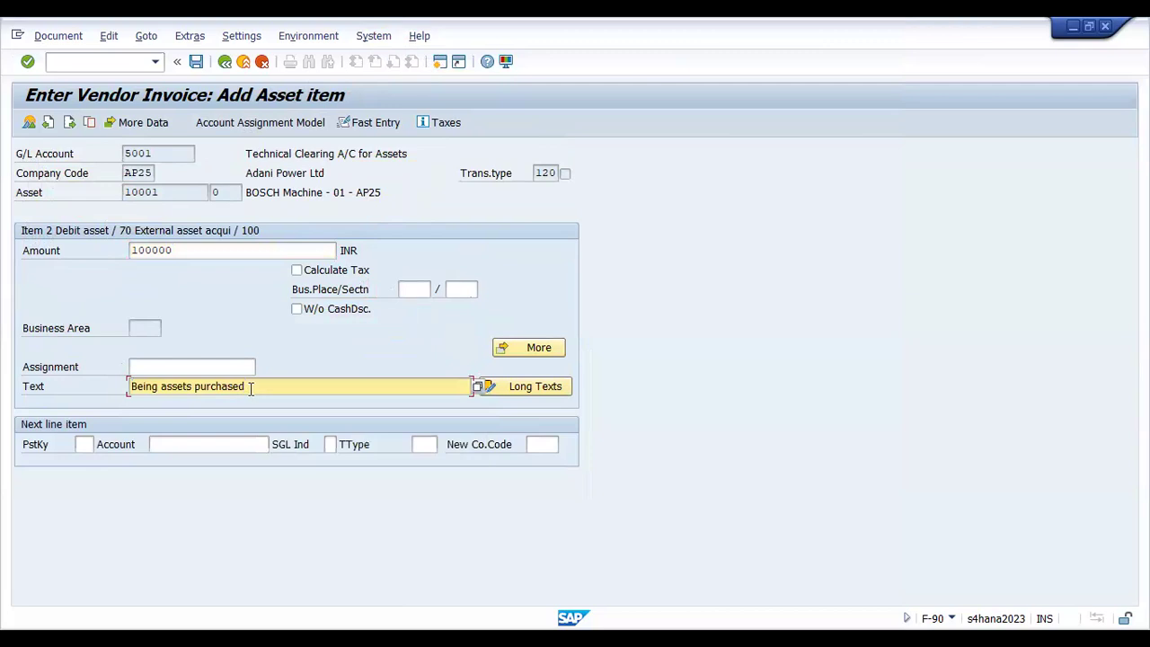
left_click_drag(252, 388, 107, 386)
left_click(282, 387)
Simulate the document and examine the accounts of its vendor and asset line items.
left_click(60, 39)
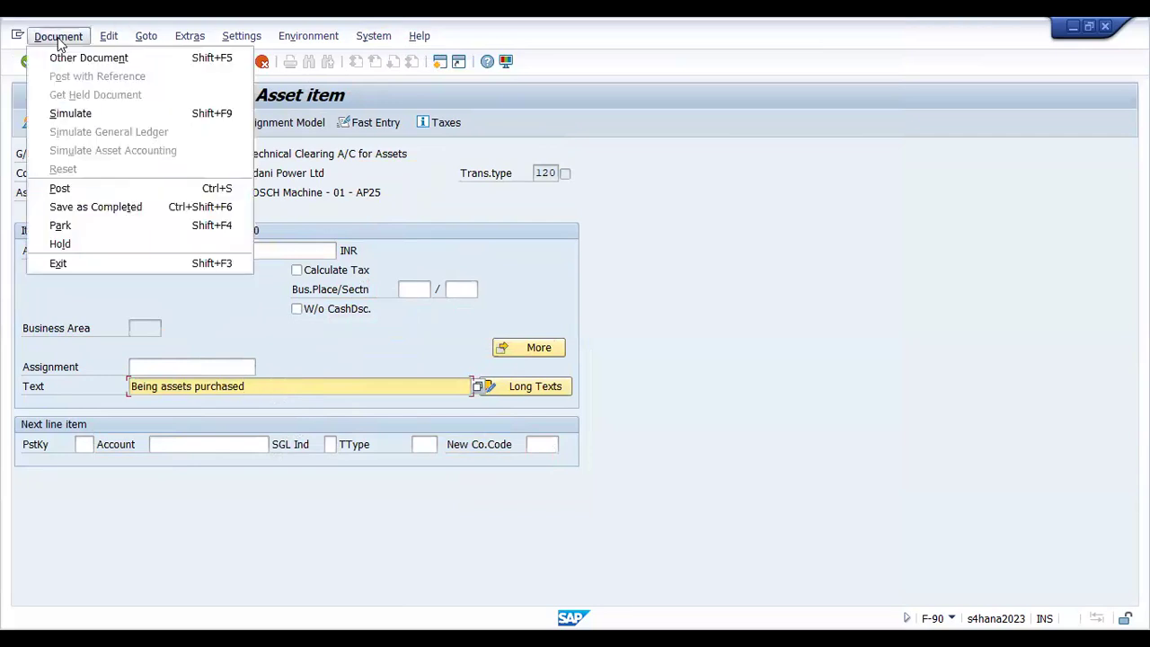
left_click(77, 116)
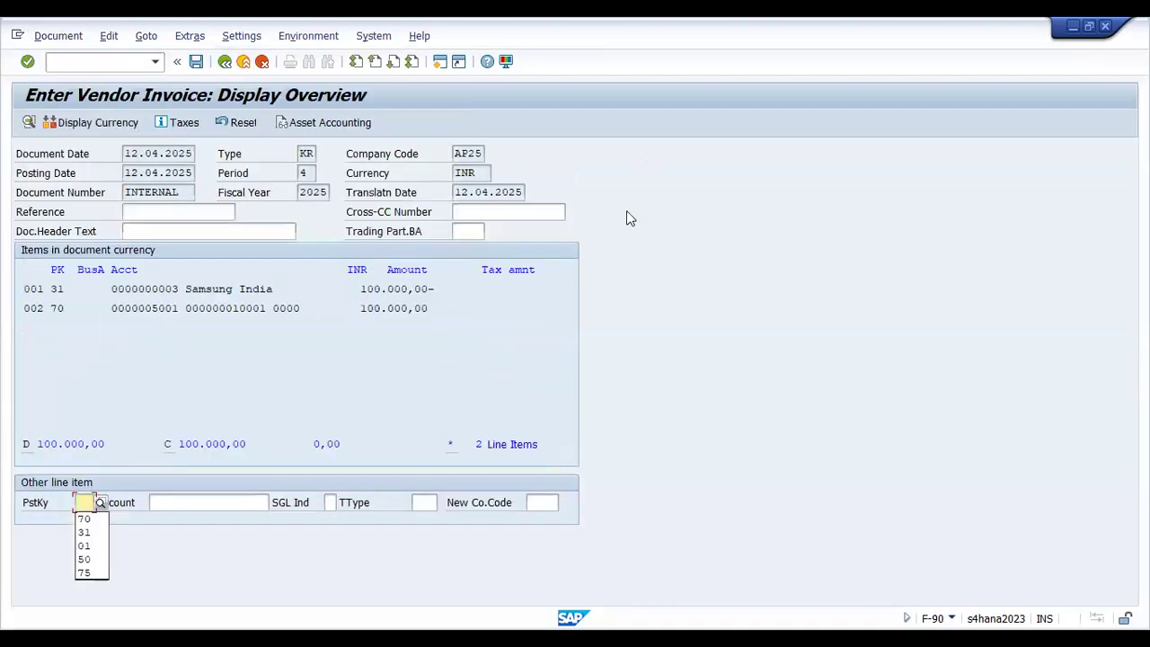
left_click_drag(185, 288, 344, 288)
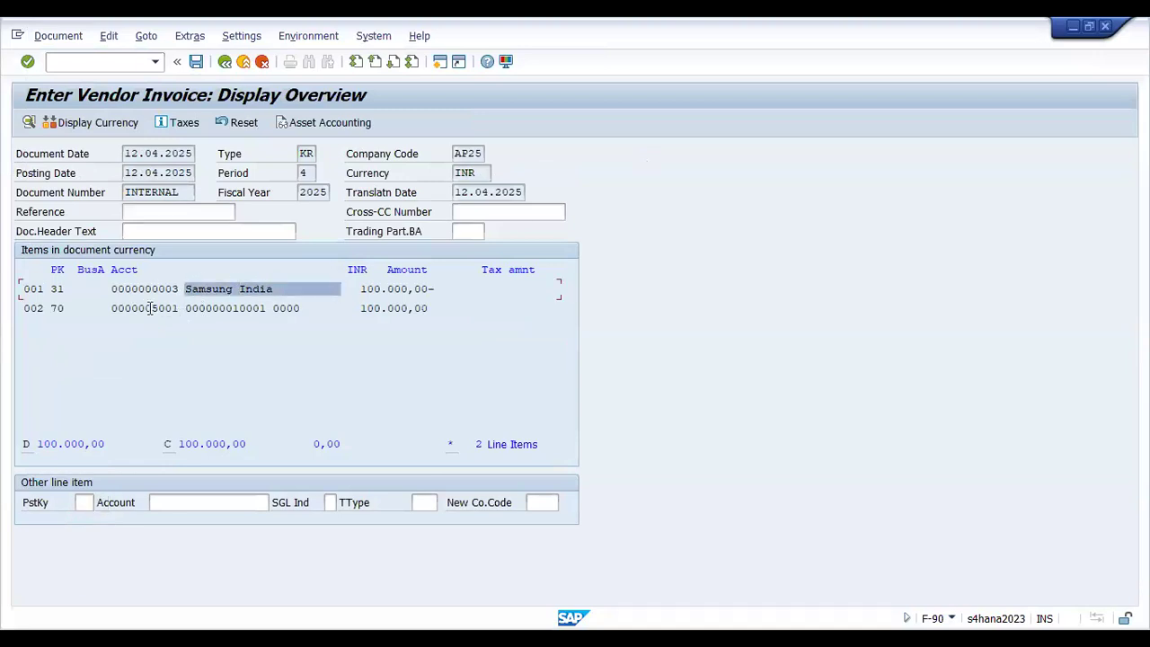
left_click_drag(232, 308, 269, 307)
left_click_drag(151, 308, 178, 309)
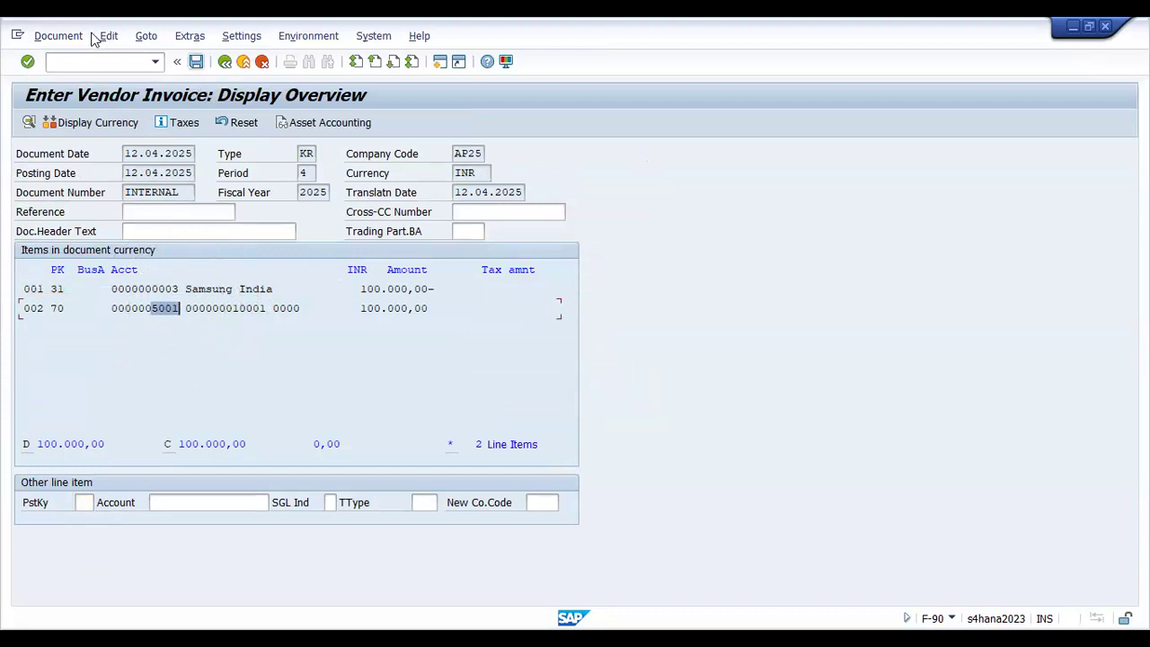
Try to simulate the document's general ledger postings.
left_click(58, 36)
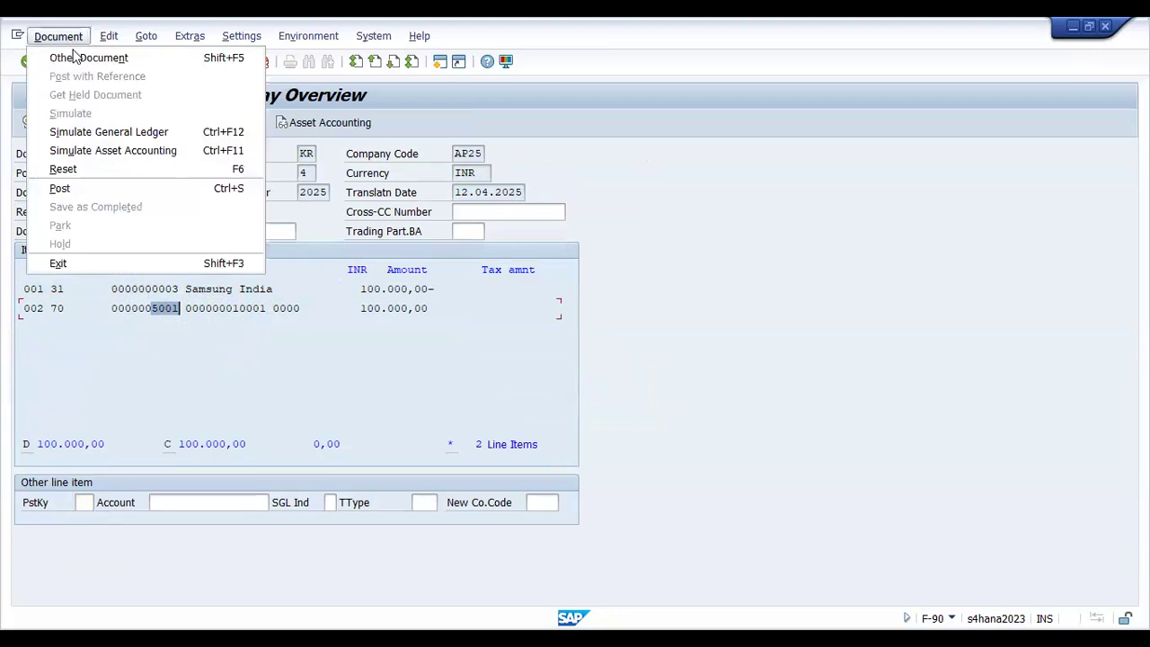
left_click(124, 133)
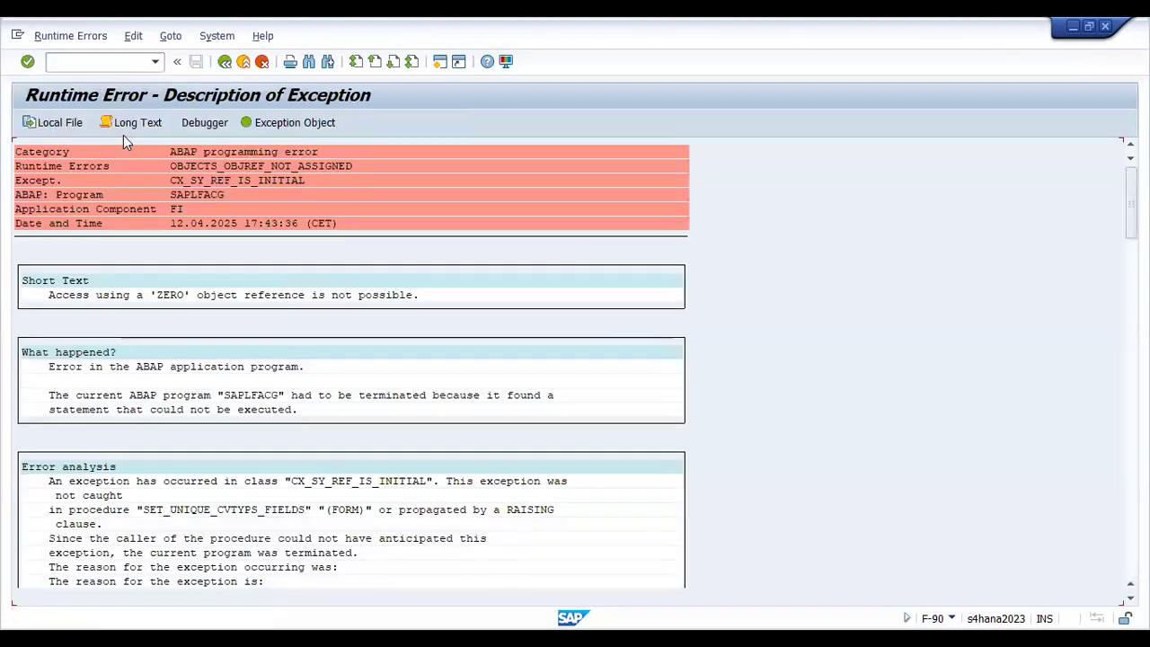
Leave the runtime error, restart transaction F-90 and set the document date to 12.04.2025.
left_click(108, 62)
type("f-90")
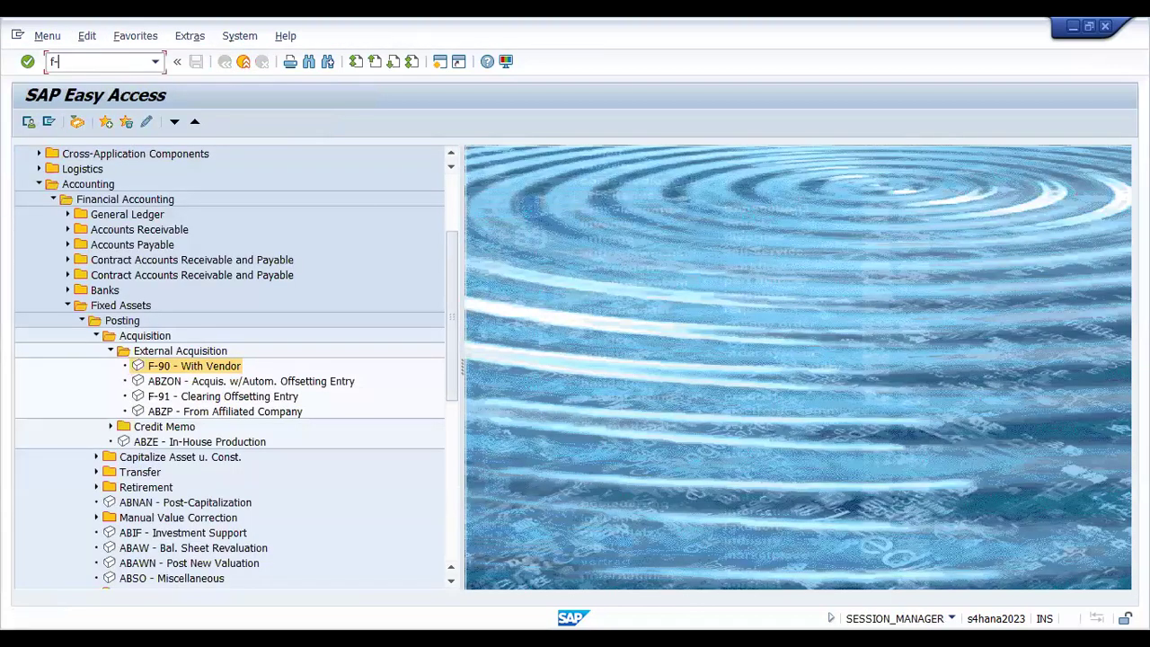
key("Return")
left_click(414, 310)
left_click(166, 153)
left_click(157, 171)
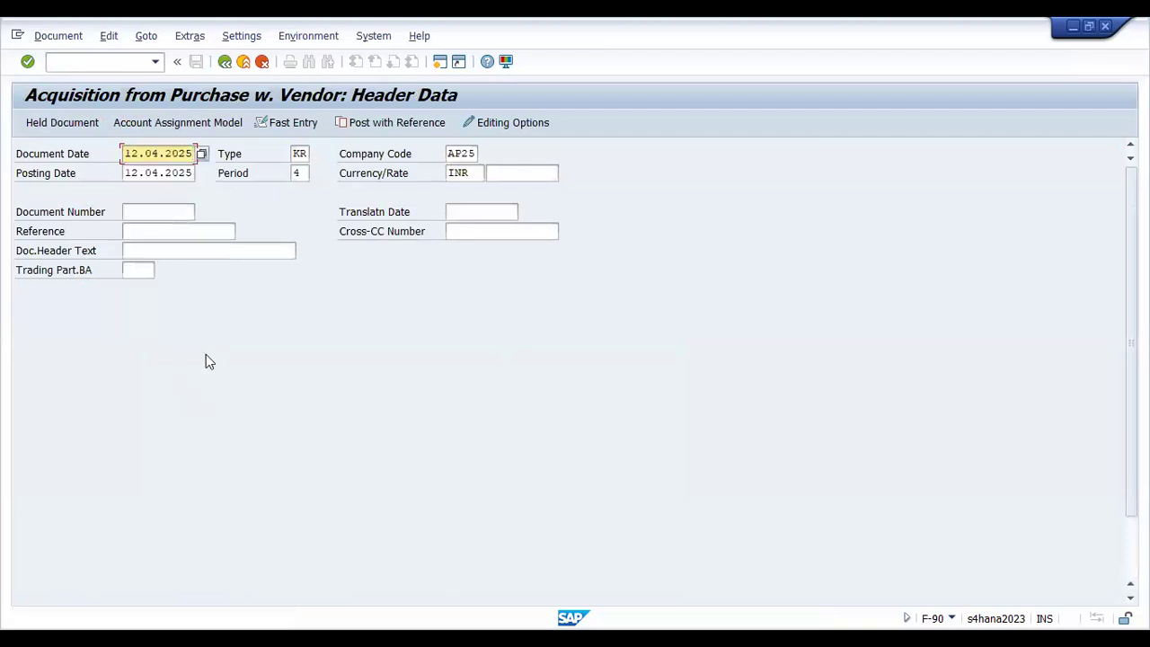
Enter vendor account 3 as the first line item with 100000 INR and the text "Being assets purchased".
scroll(206, 358, "down", 2)
left_click(187, 583)
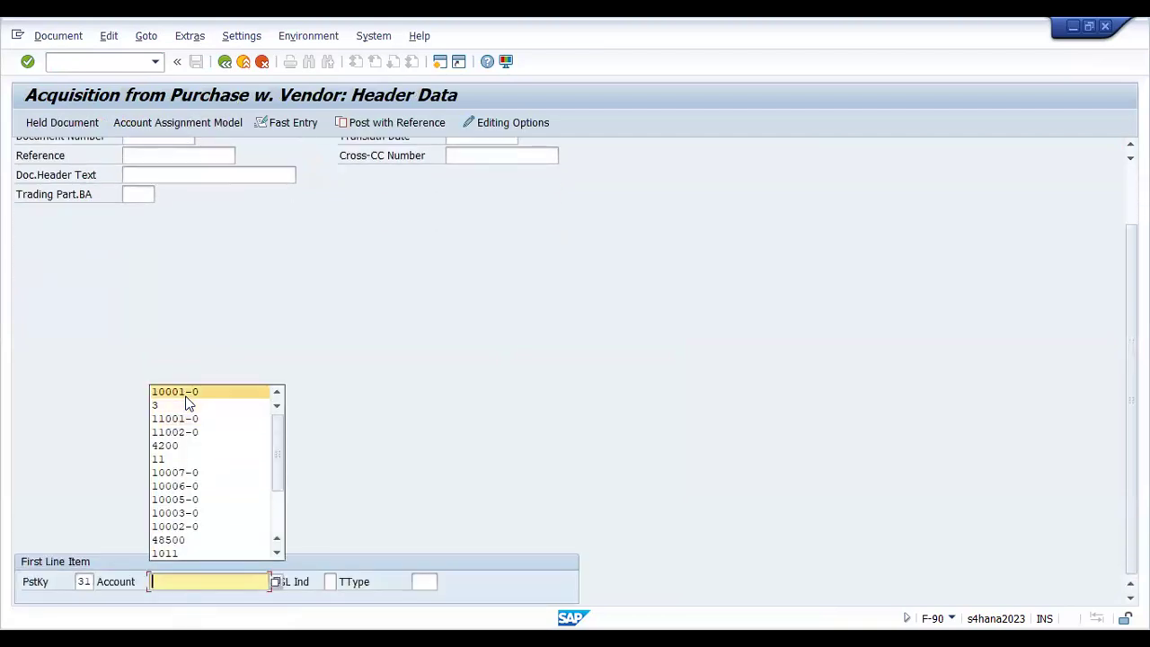
left_click(184, 405)
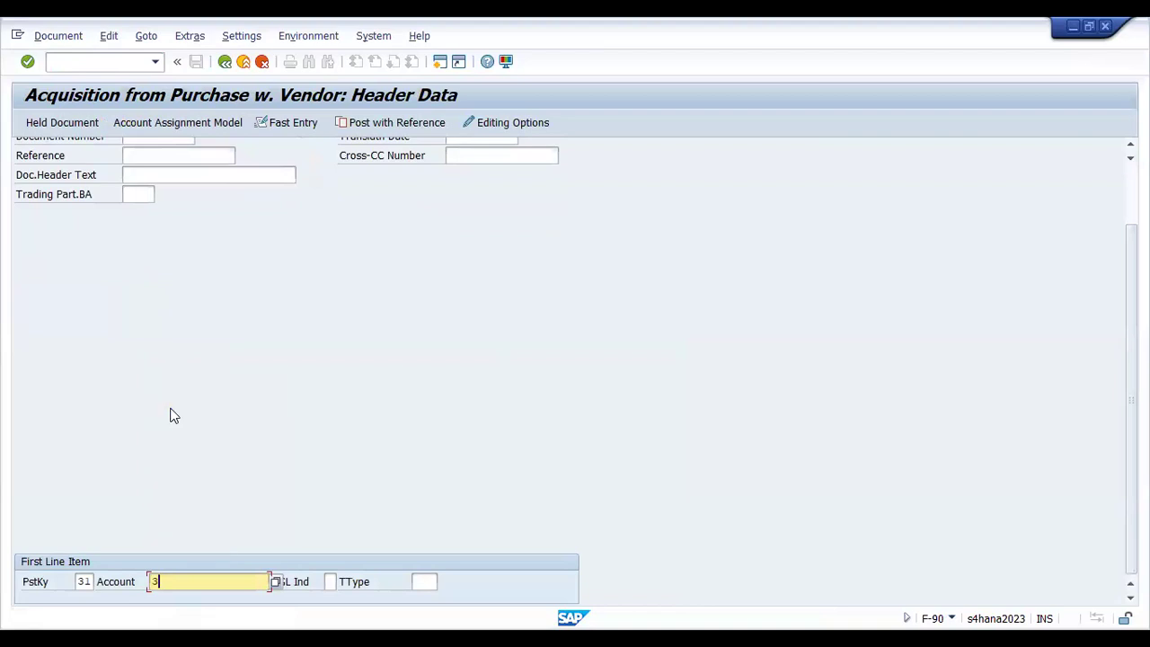
key("Return")
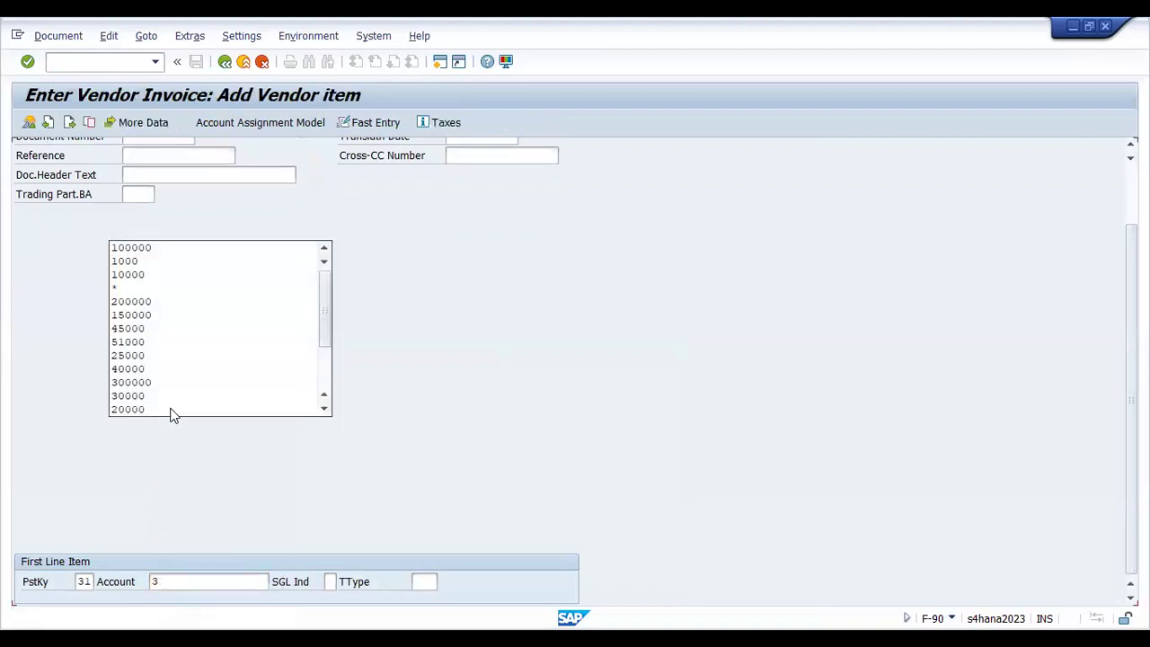
left_click(153, 253)
left_click(159, 406)
left_click(150, 422)
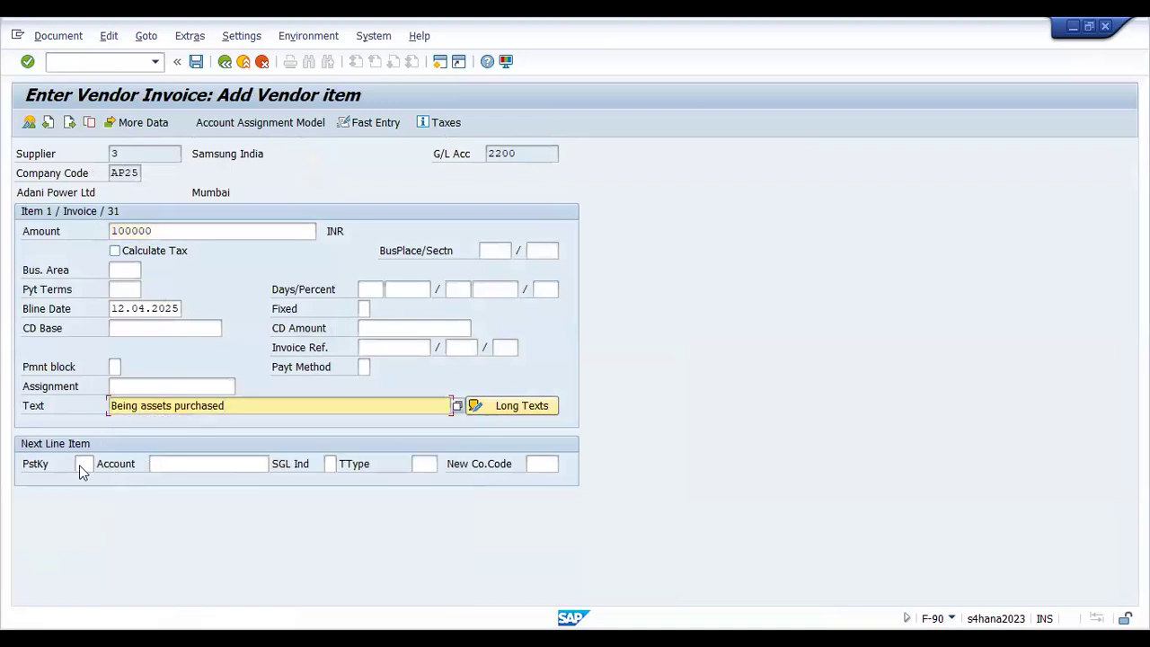
Add the next line item with posting key 70, asset 10001-0 and transaction type 100, and open it.
left_click(81, 464)
left_click(84, 493)
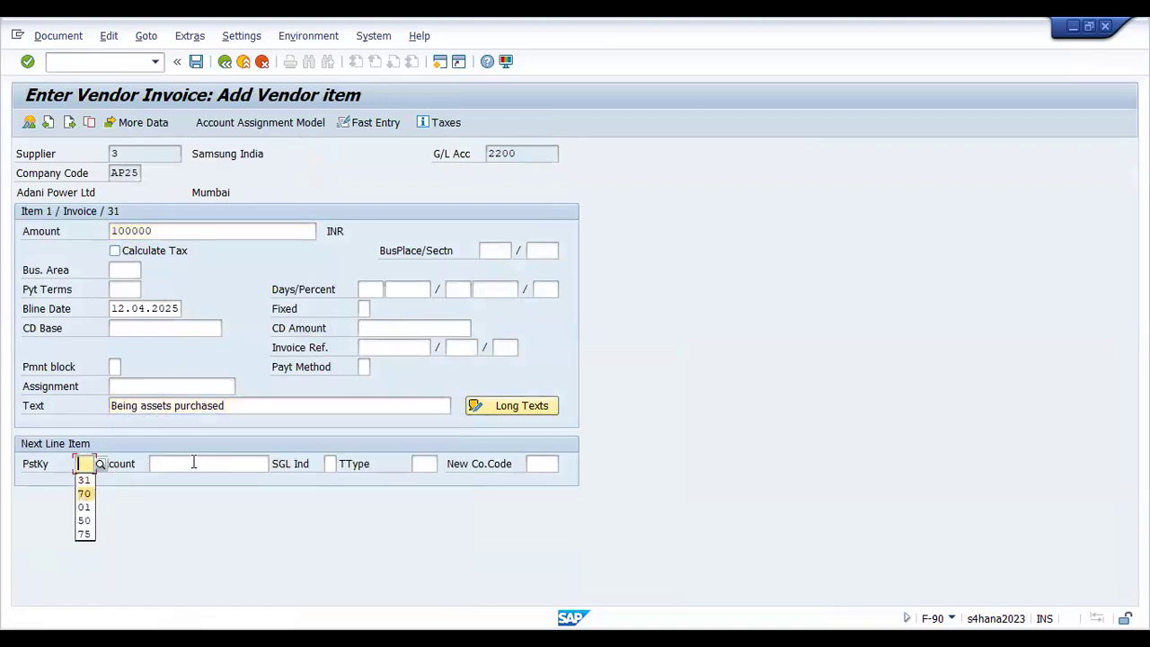
left_click(194, 462)
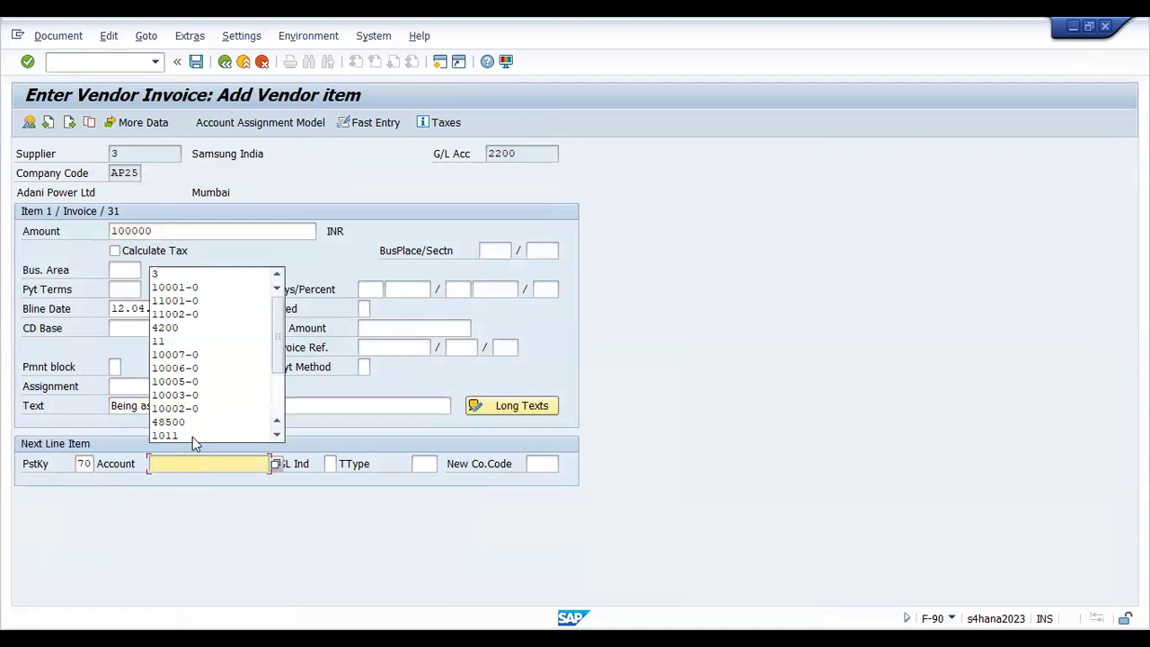
left_click(200, 289)
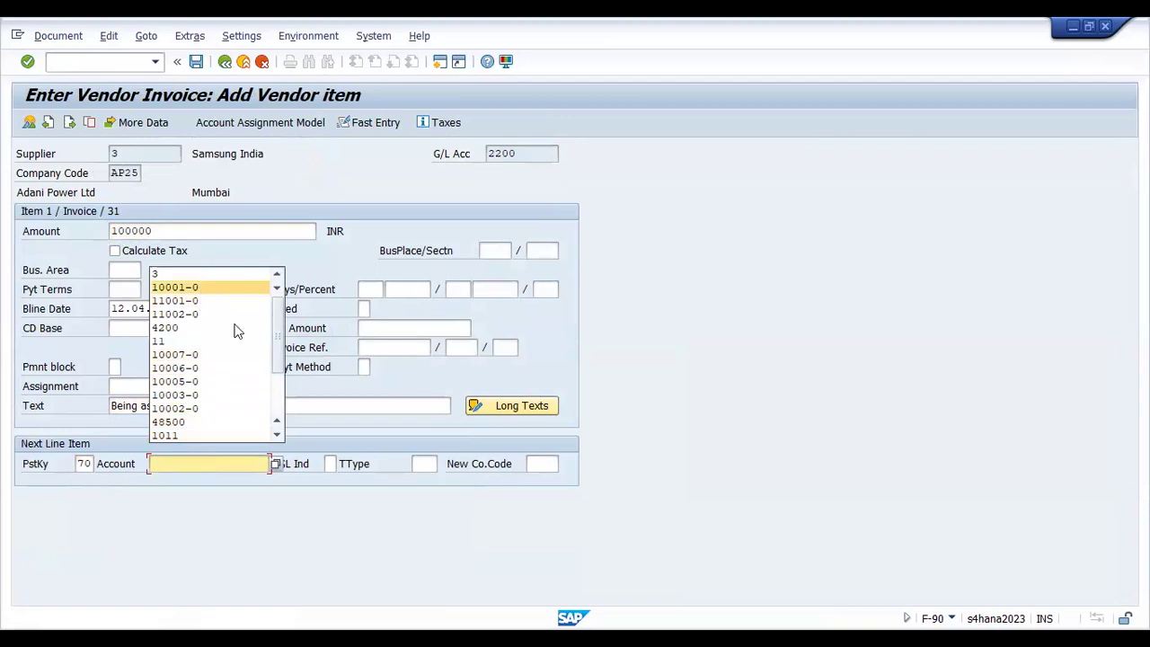
left_click(424, 464)
key("Return")
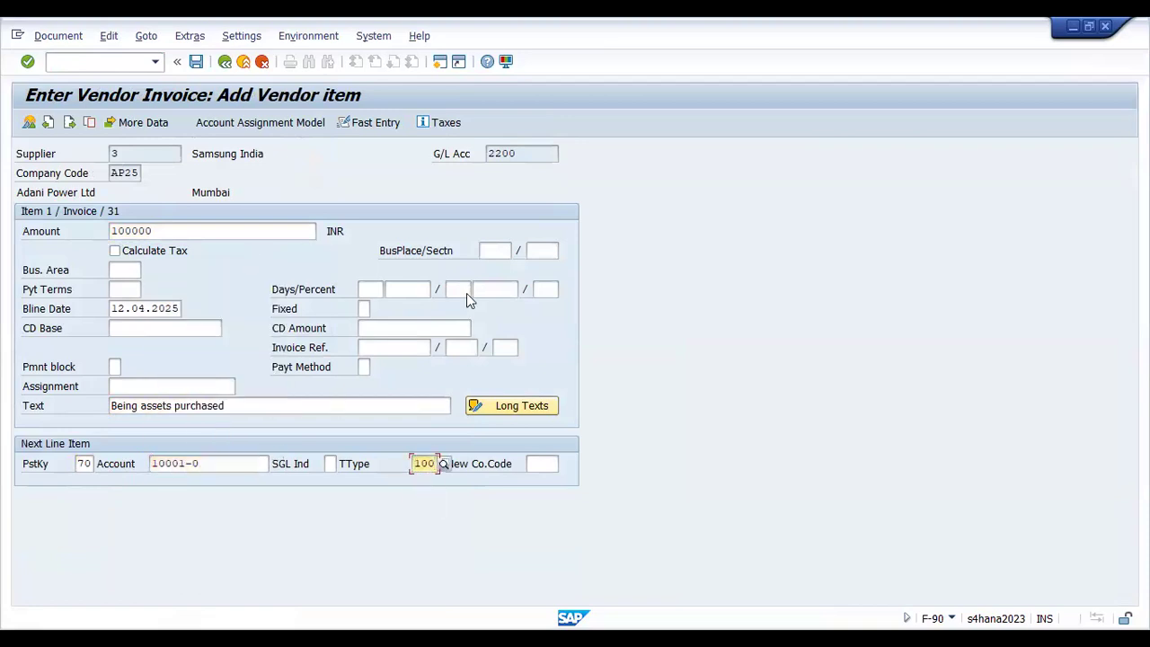
key("Return")
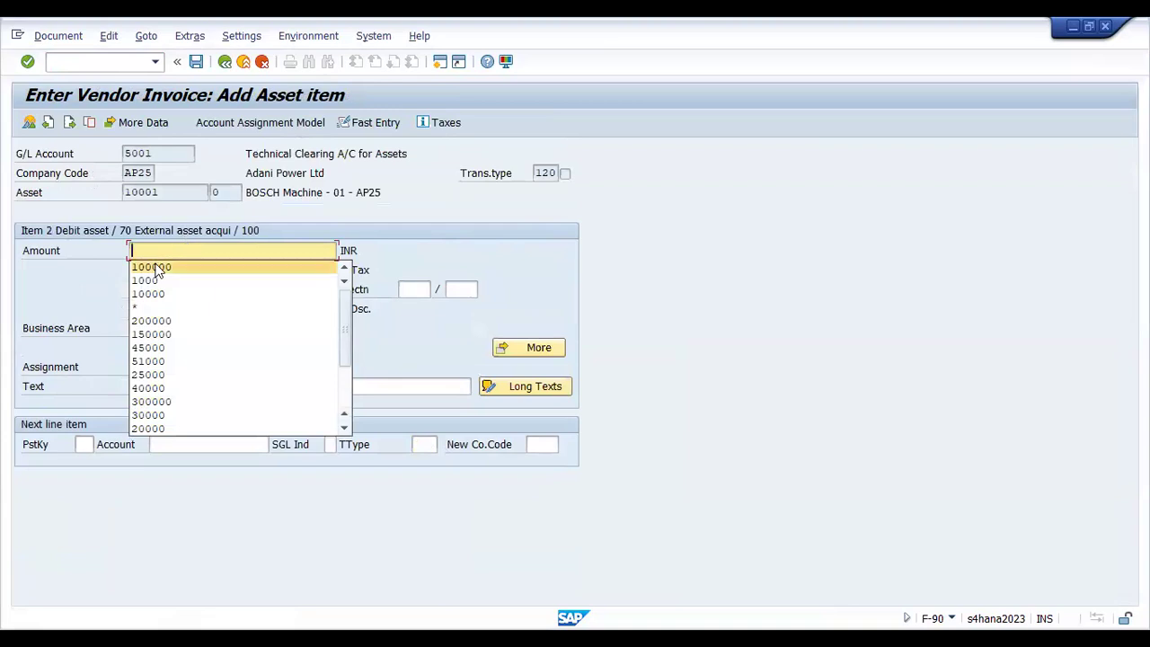
Set the asset line item's amount to 100000 INR and its text to "Being assets purchased".
left_click(157, 268)
left_click(170, 386)
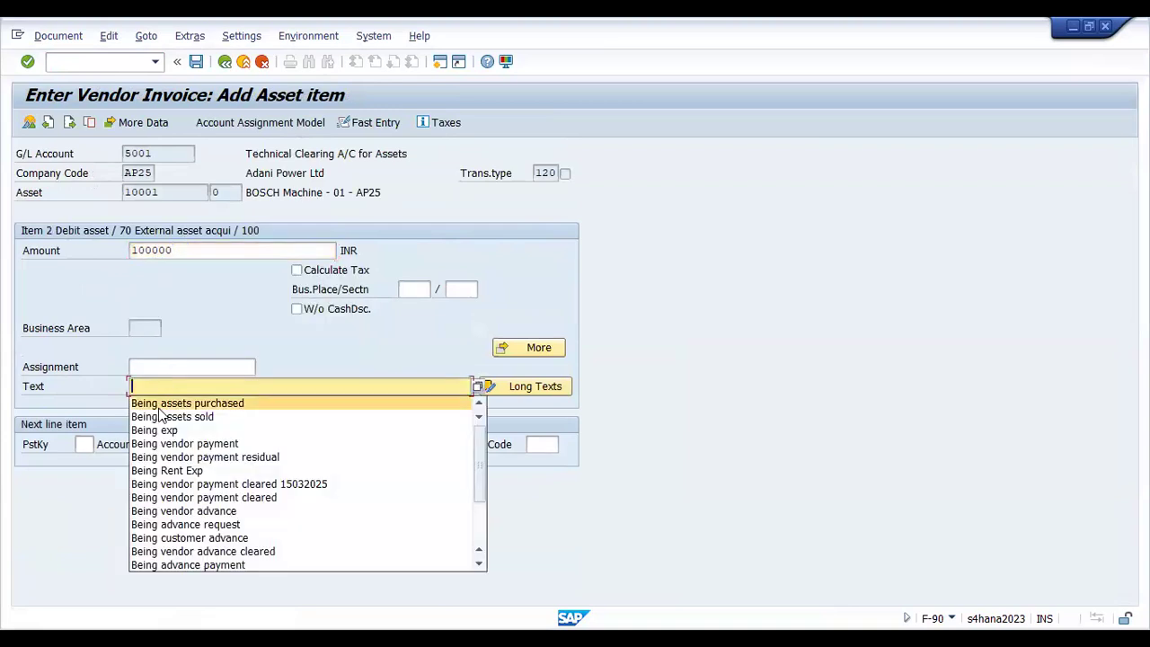
left_click(283, 401)
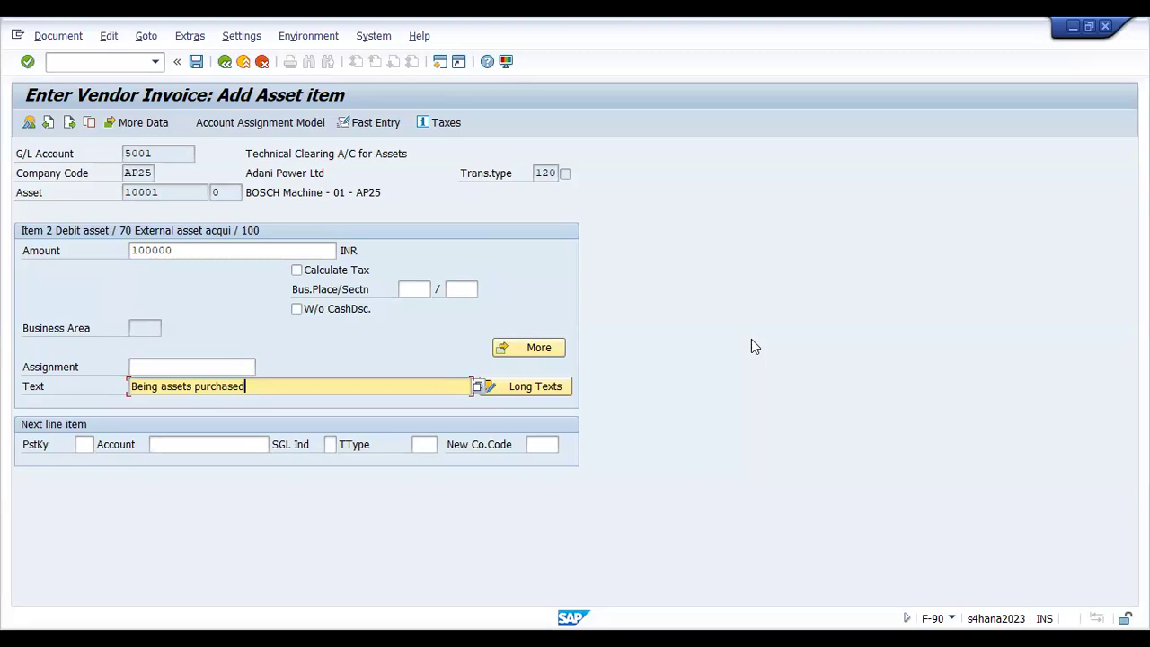
Simulate the vendor invoice and try to simulate its asset accounting.
key("ctrl")
left_click(58, 36)
left_click(54, 111)
left_click(244, 331)
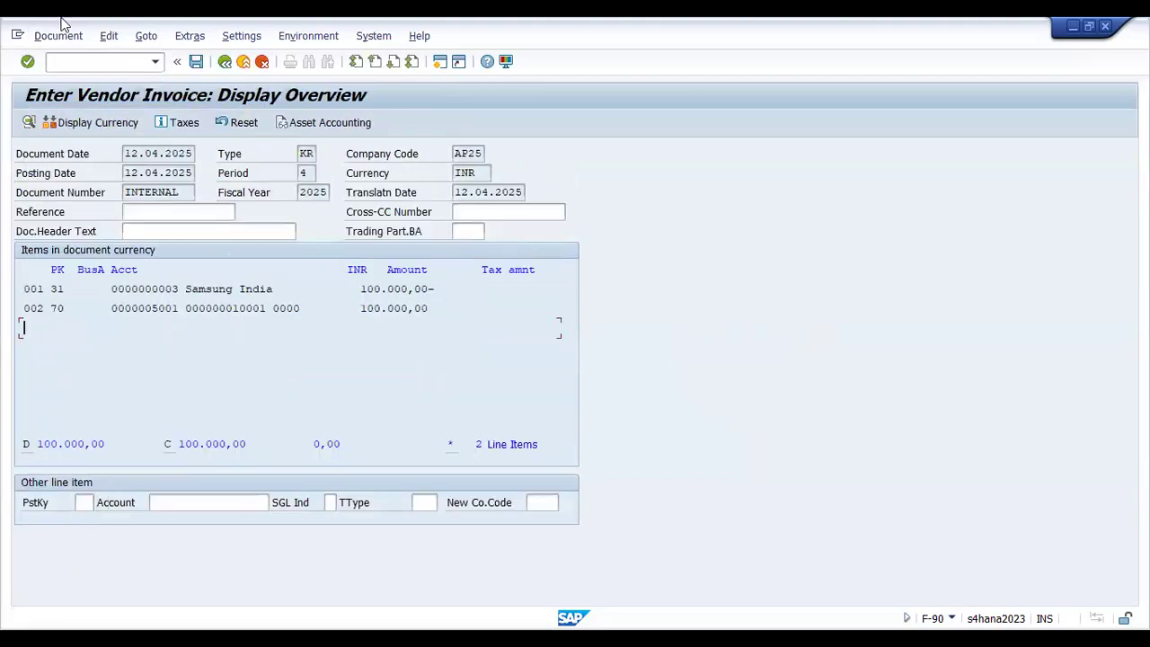
left_click(55, 38)
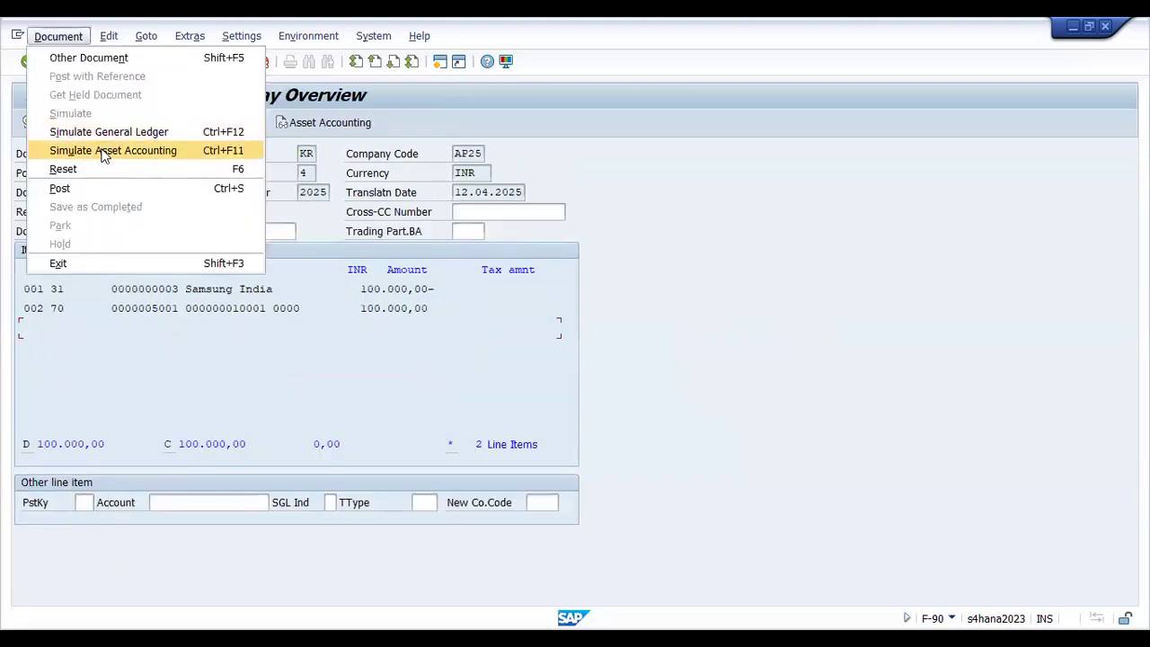
left_click(582, 253)
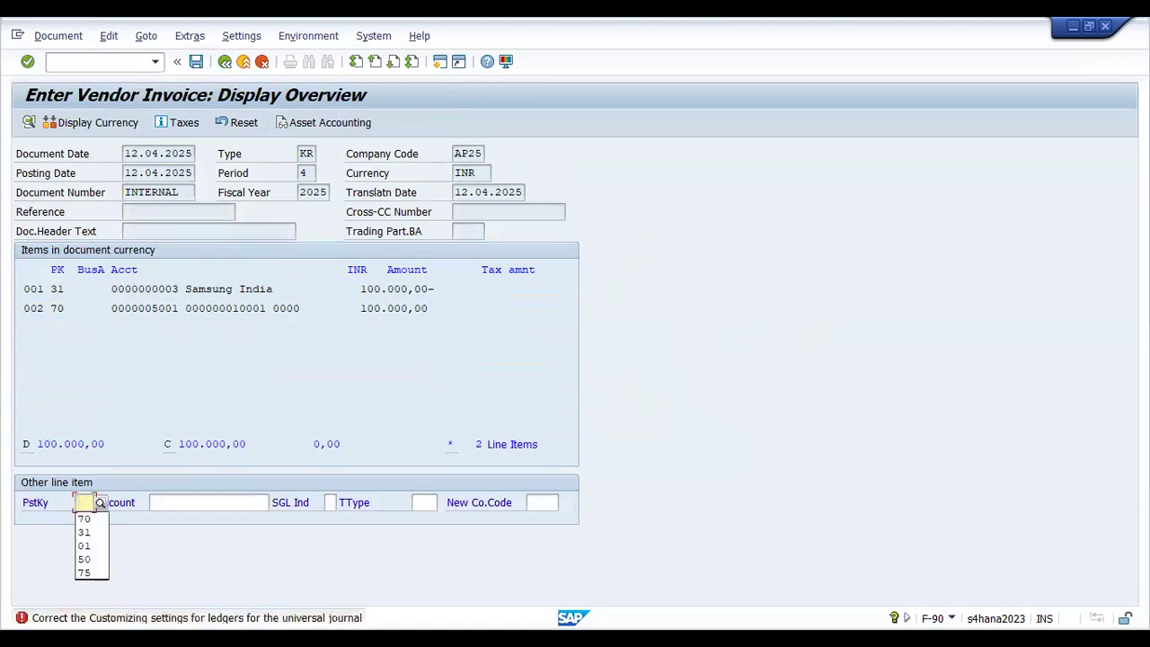
Open the ledger customizing error's long text, run FINS_CUST_CONS_CHK_P, examine the document splitting message for AP25, and close the help.
left_click(633, 486)
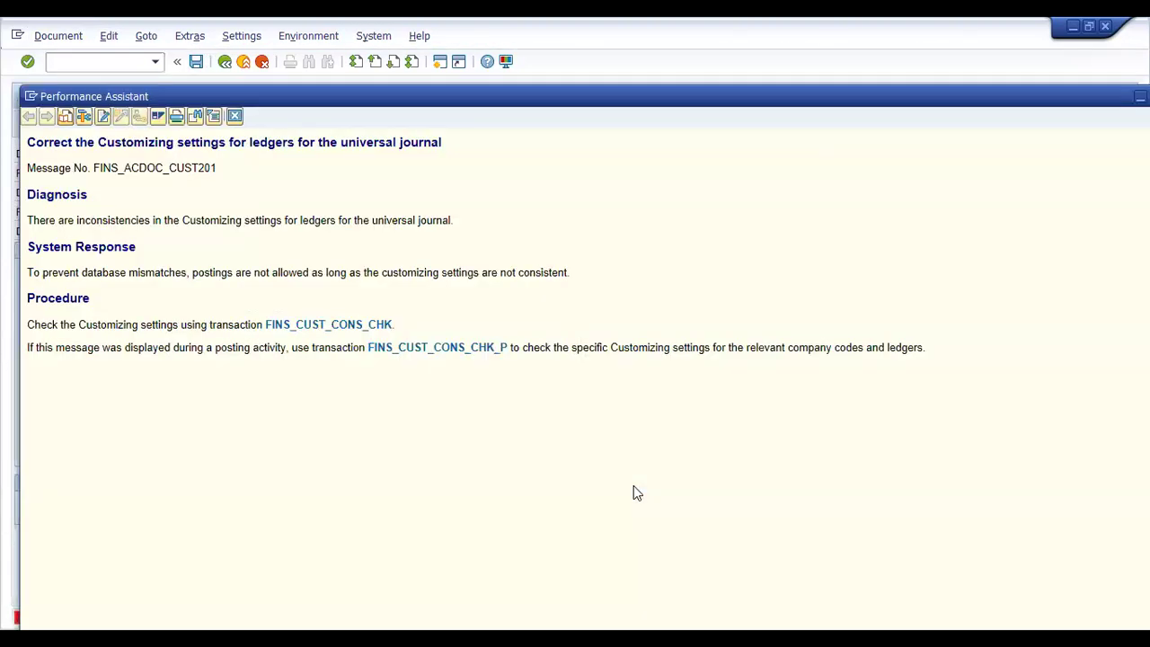
left_click(432, 352)
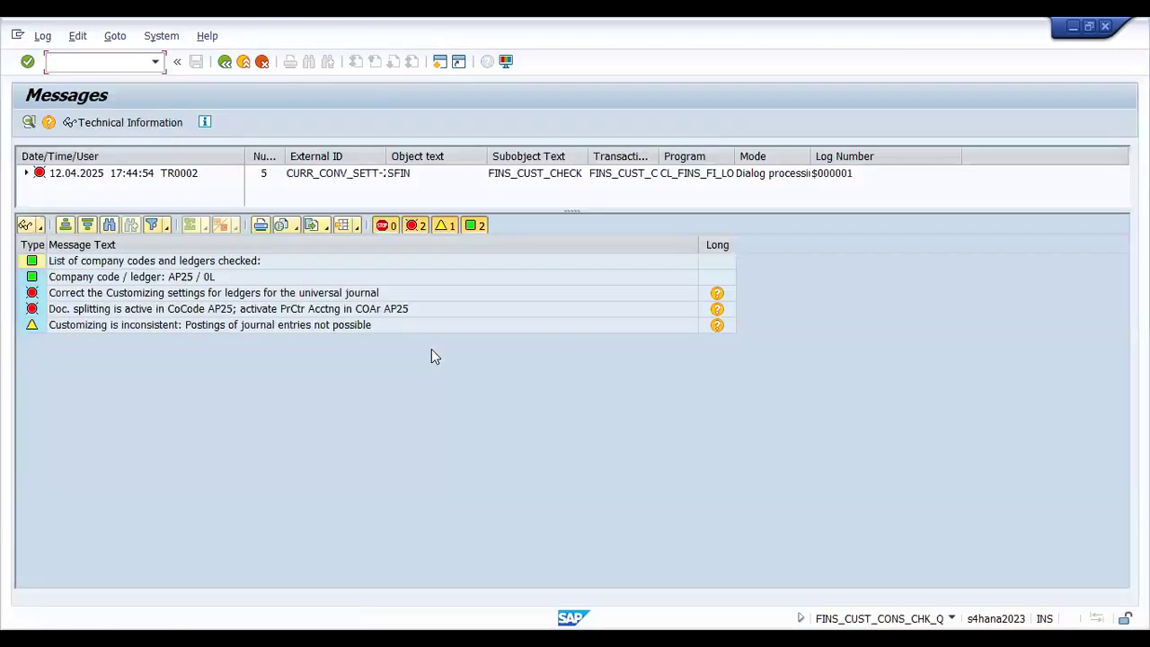
left_click(199, 309)
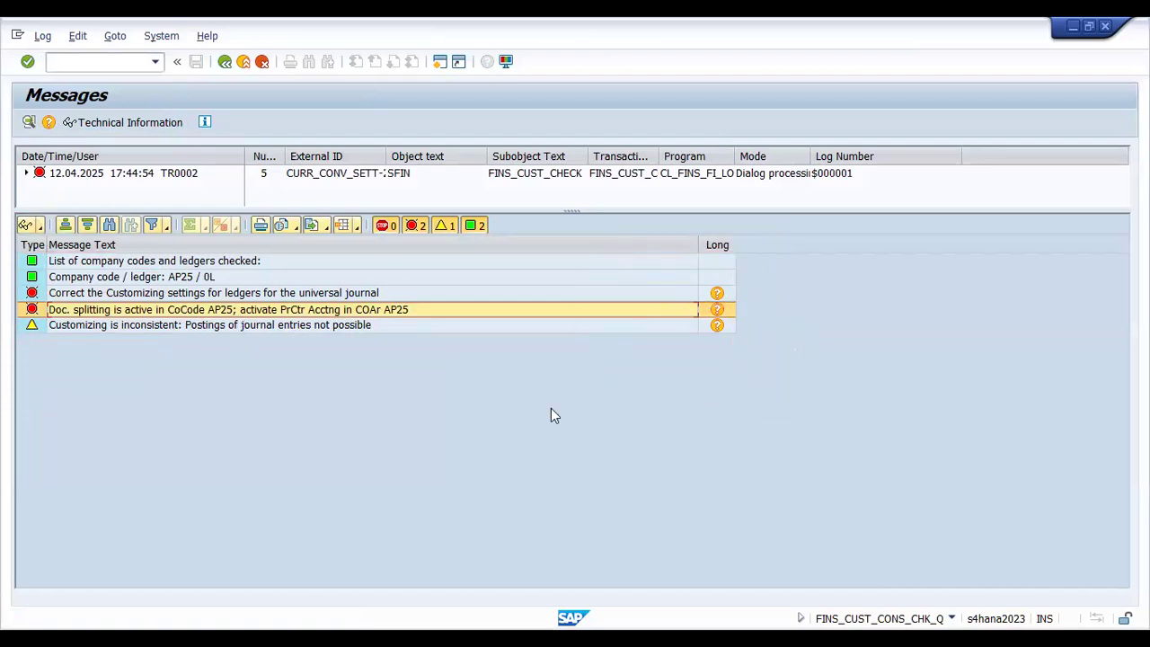
left_click(224, 62)
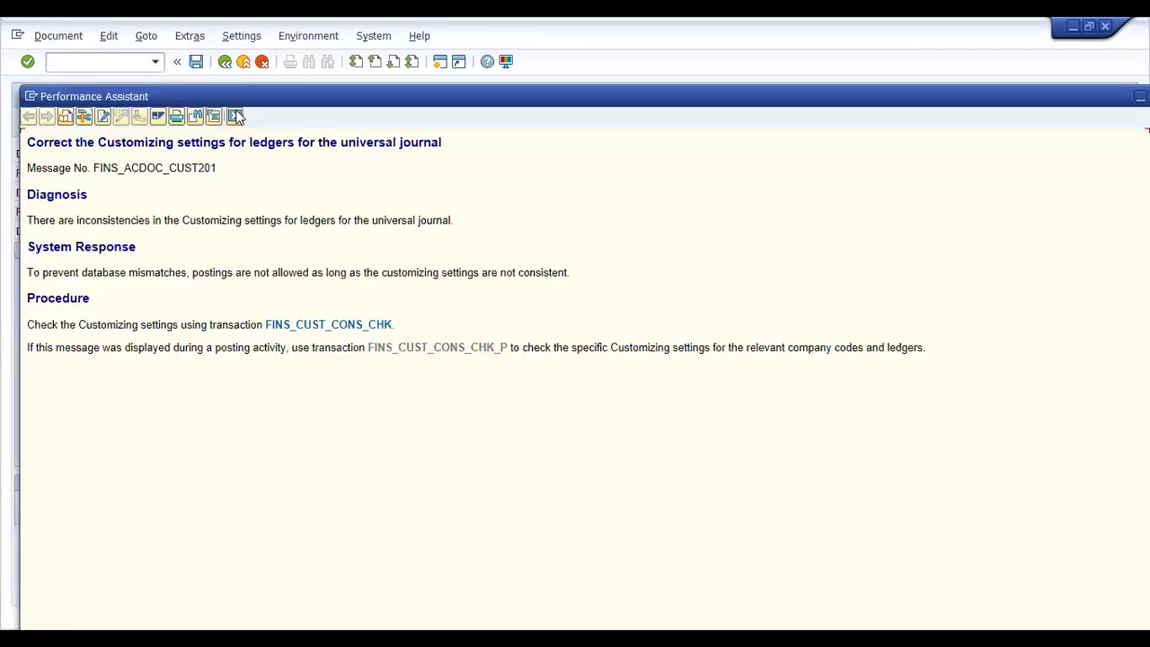
left_click(235, 116)
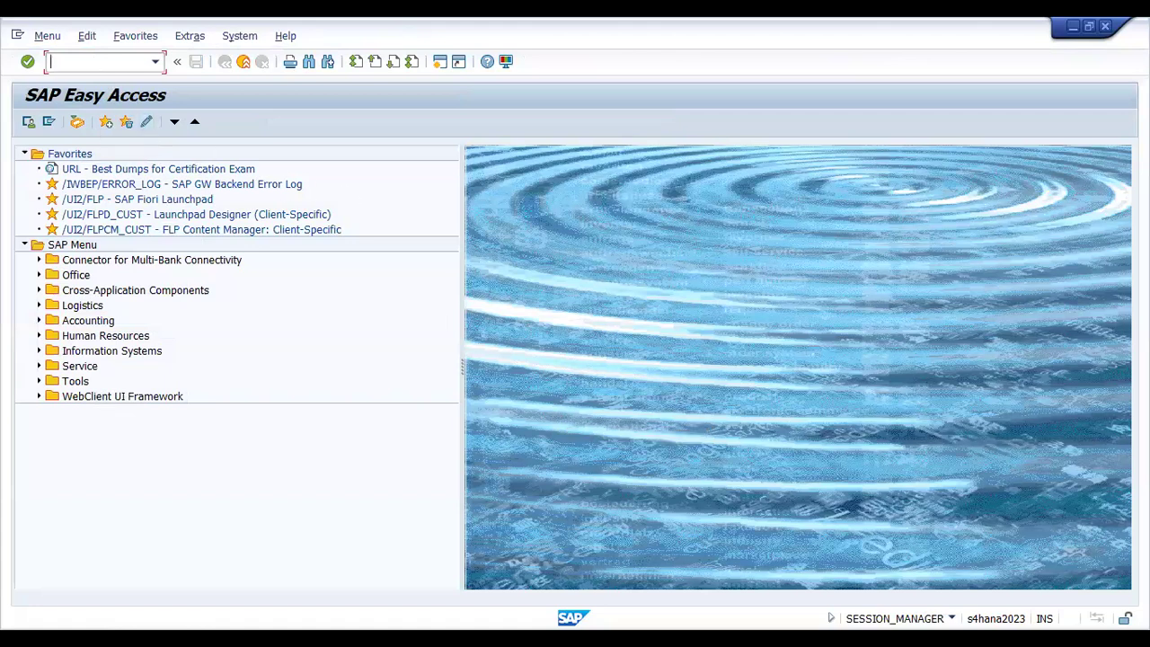
Open the SAP Reference IMG and expand Financial Accounting and its General Ledger Accounting node.
key("Return")
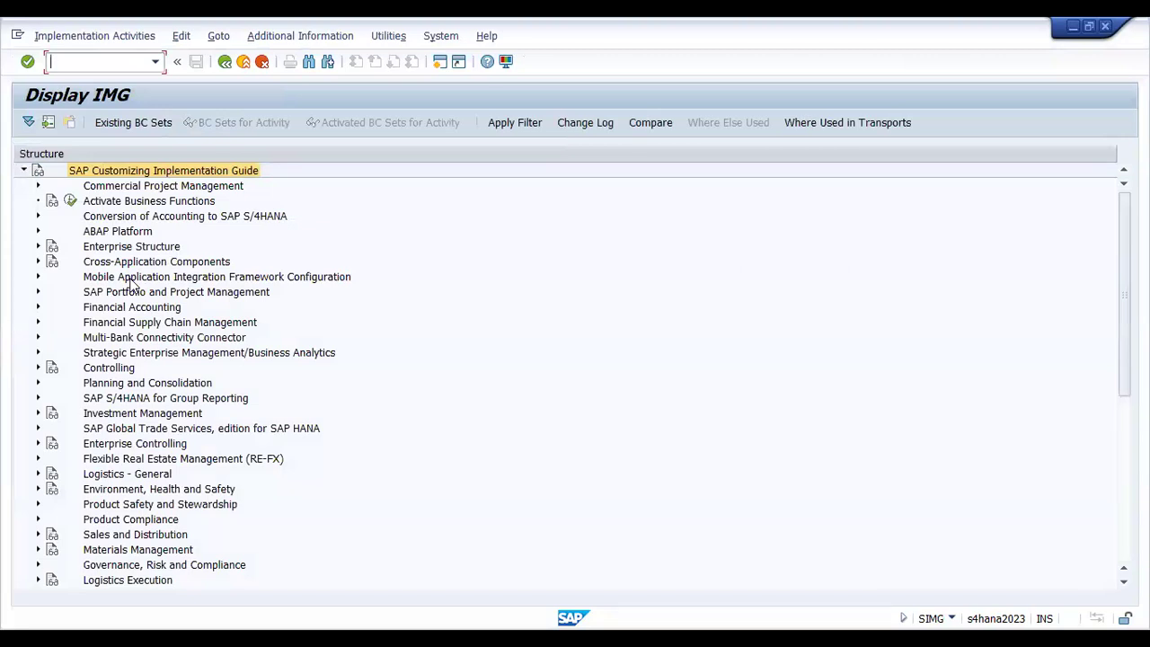
left_click(120, 321)
left_click(52, 306)
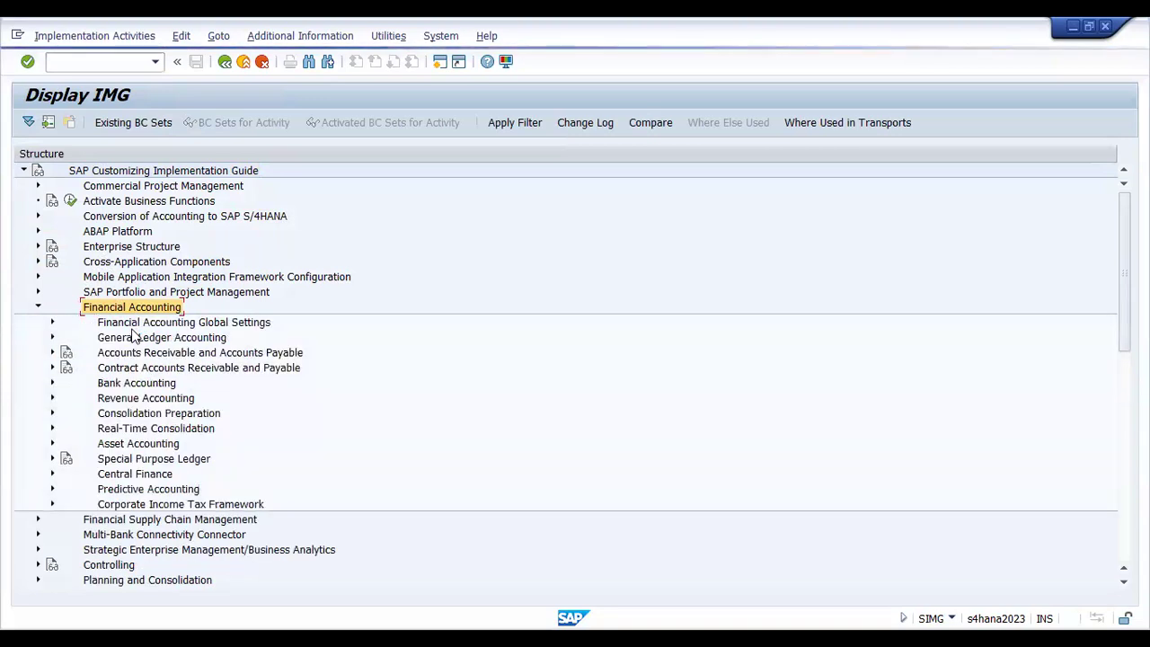
left_click(110, 337)
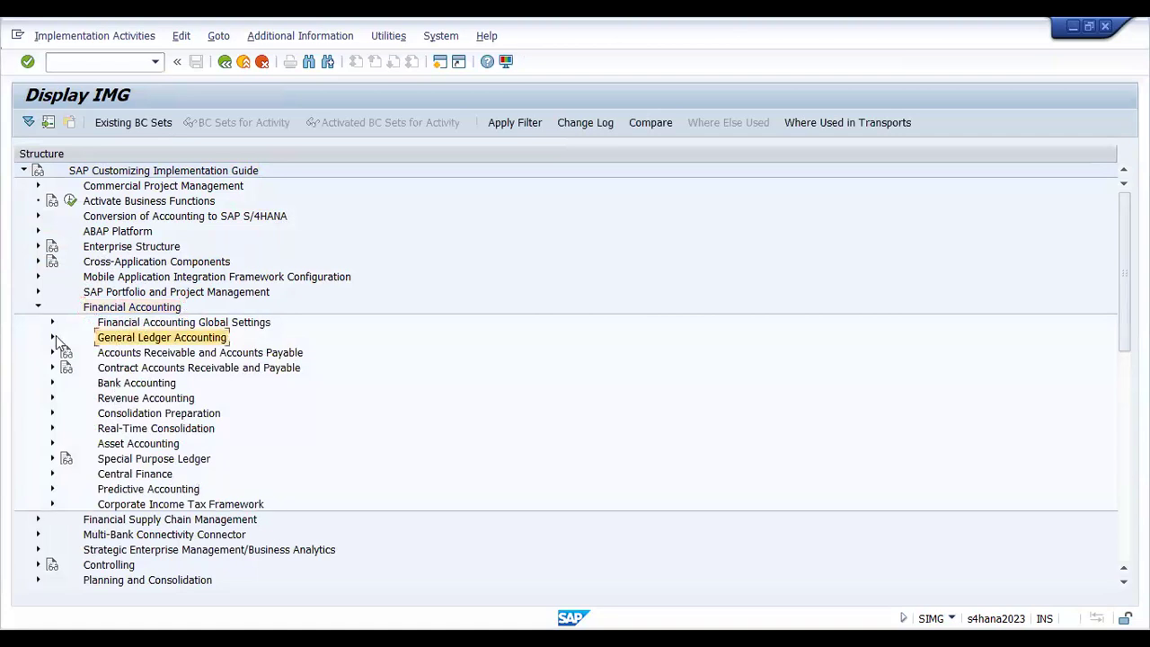
left_click(53, 338)
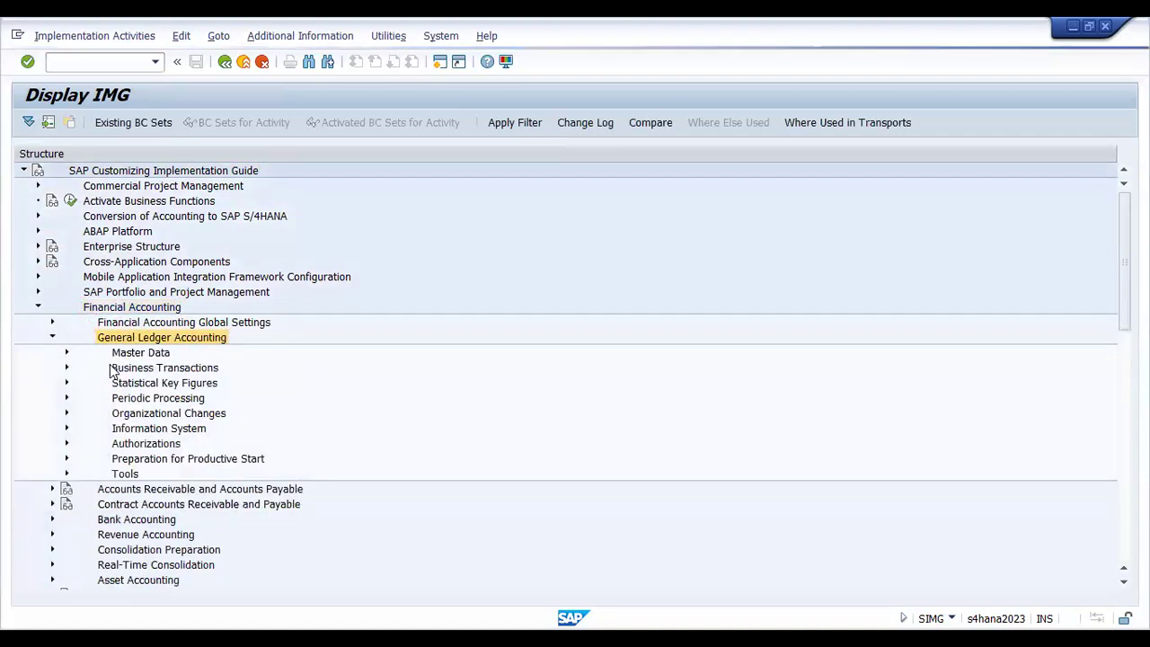
Expand Business Transactions and Document Splitting, and open the Activate Document Splitting activity.
left_click(112, 368)
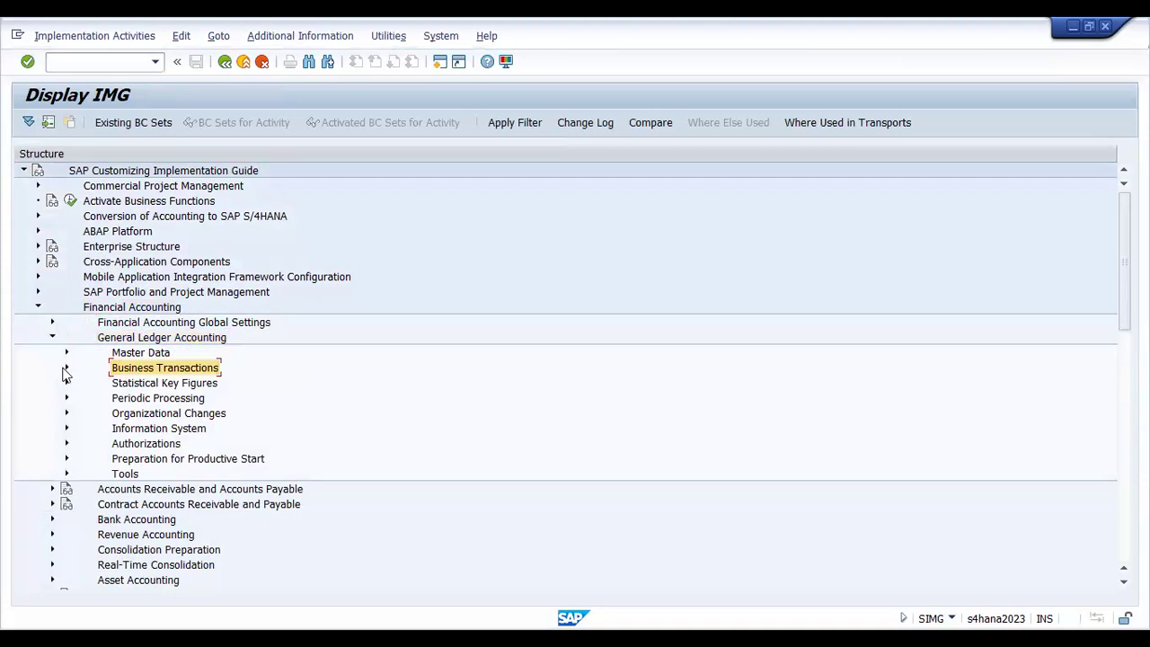
left_click(66, 367)
left_click(144, 398)
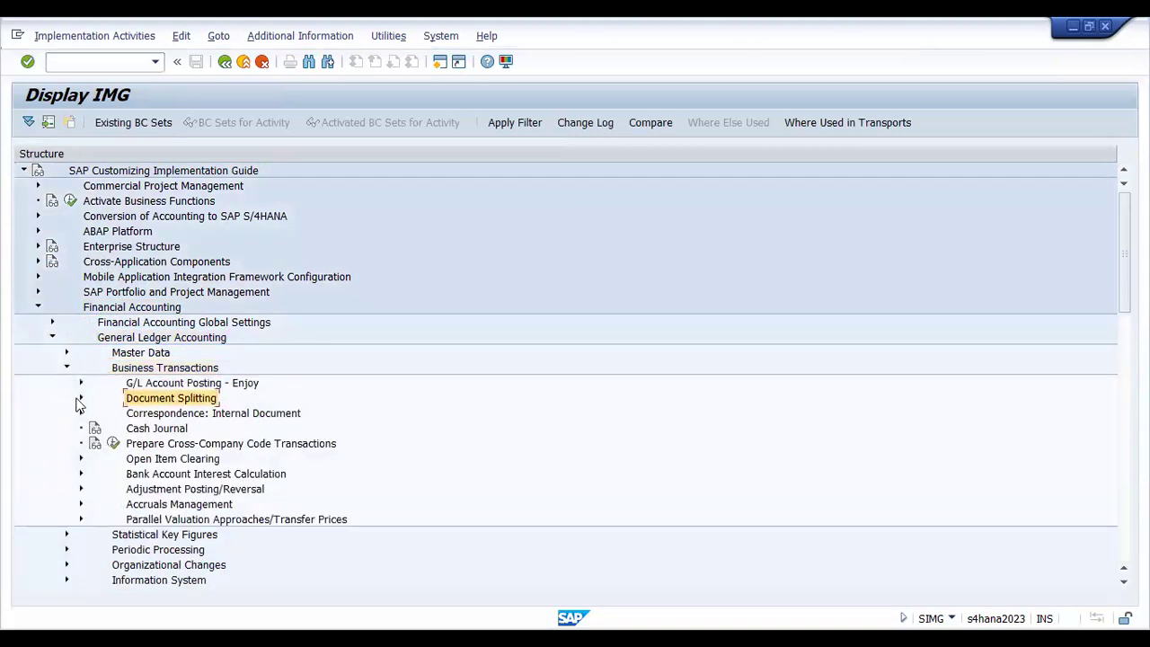
left_click(81, 398)
scroll(161, 431, "down", 4)
left_click(128, 412)
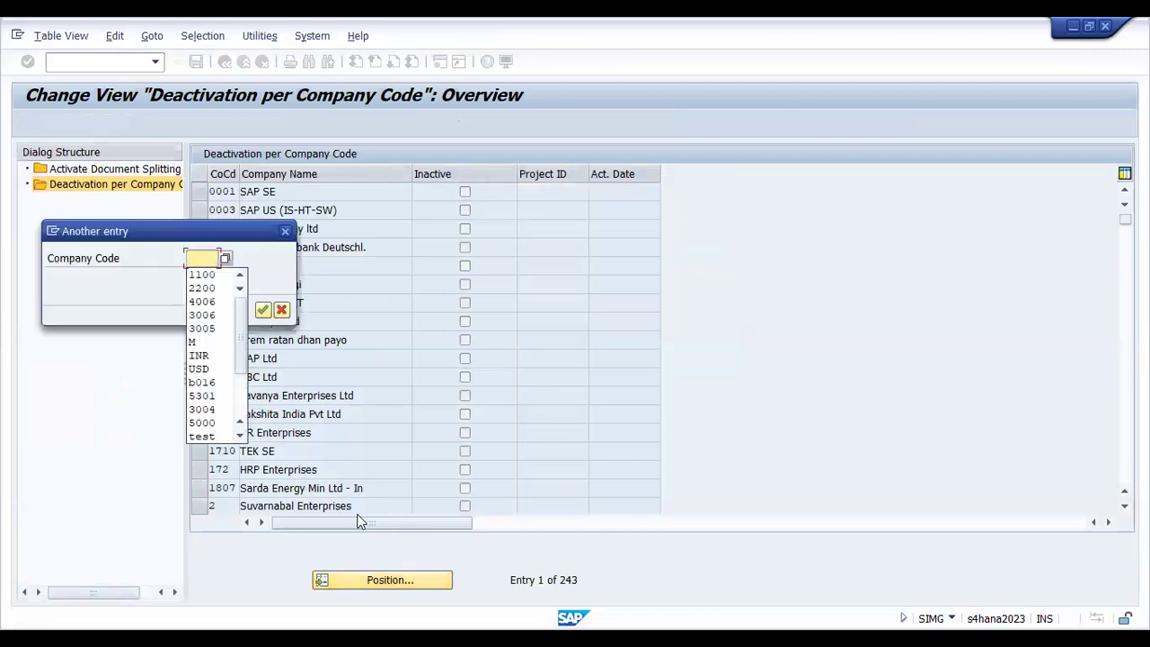
Find company code AP25, mark its document splitting as inactive, and save under the customizing request FICO_8027_Company code.
type("p25")
key("Return")
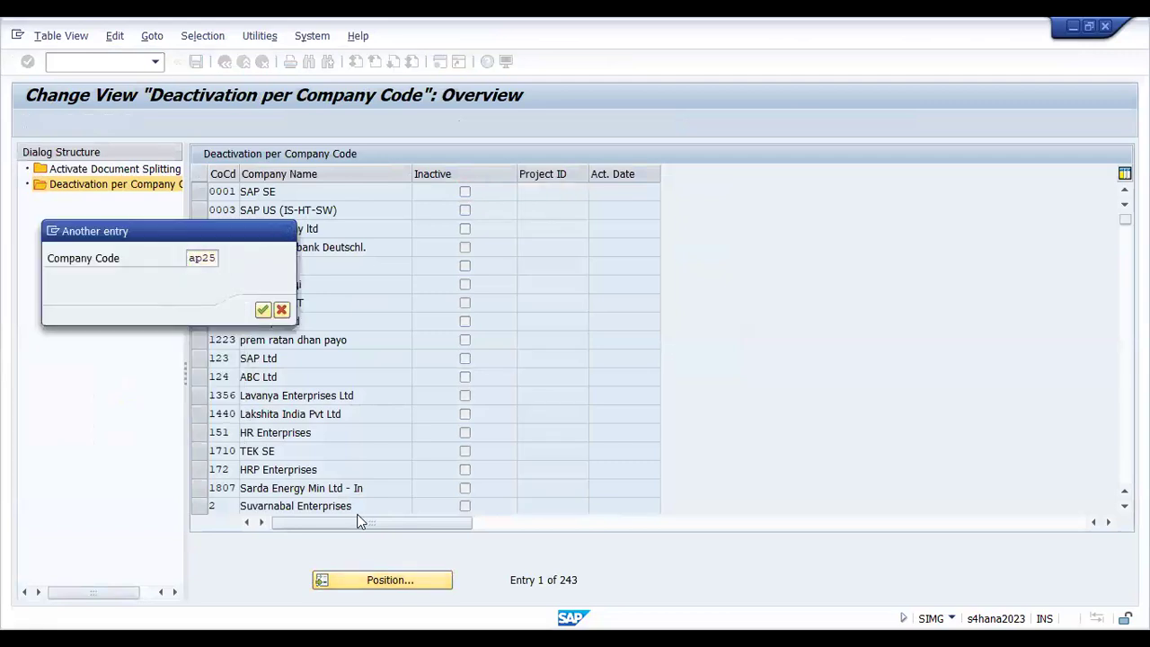
left_click(465, 191)
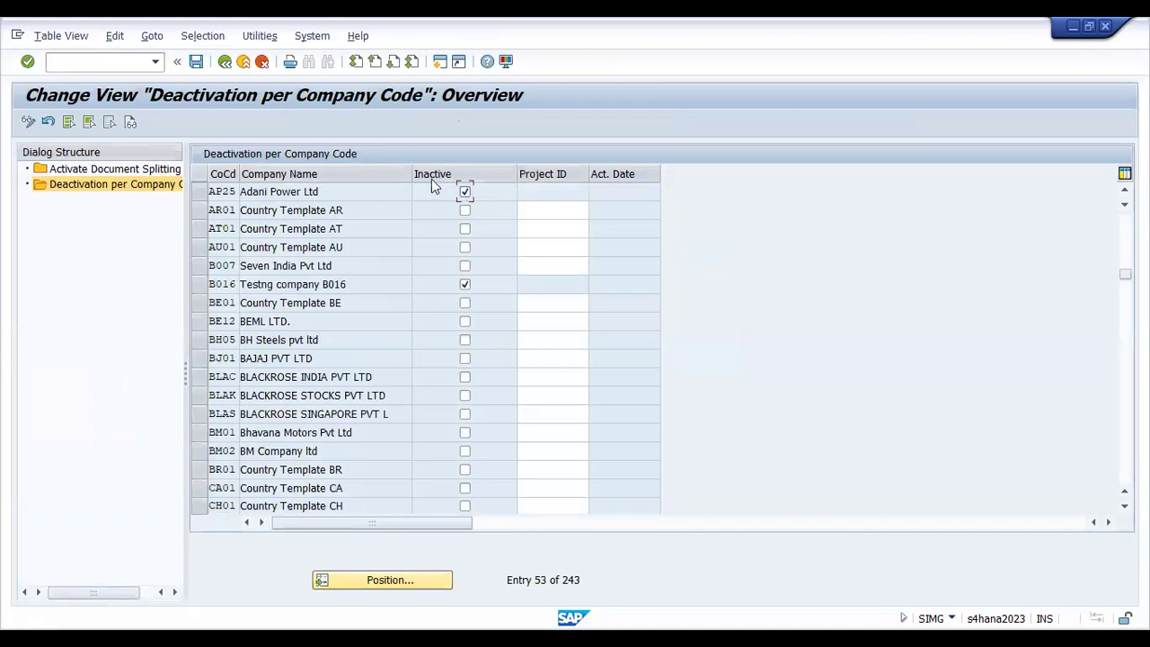
left_click(195, 61)
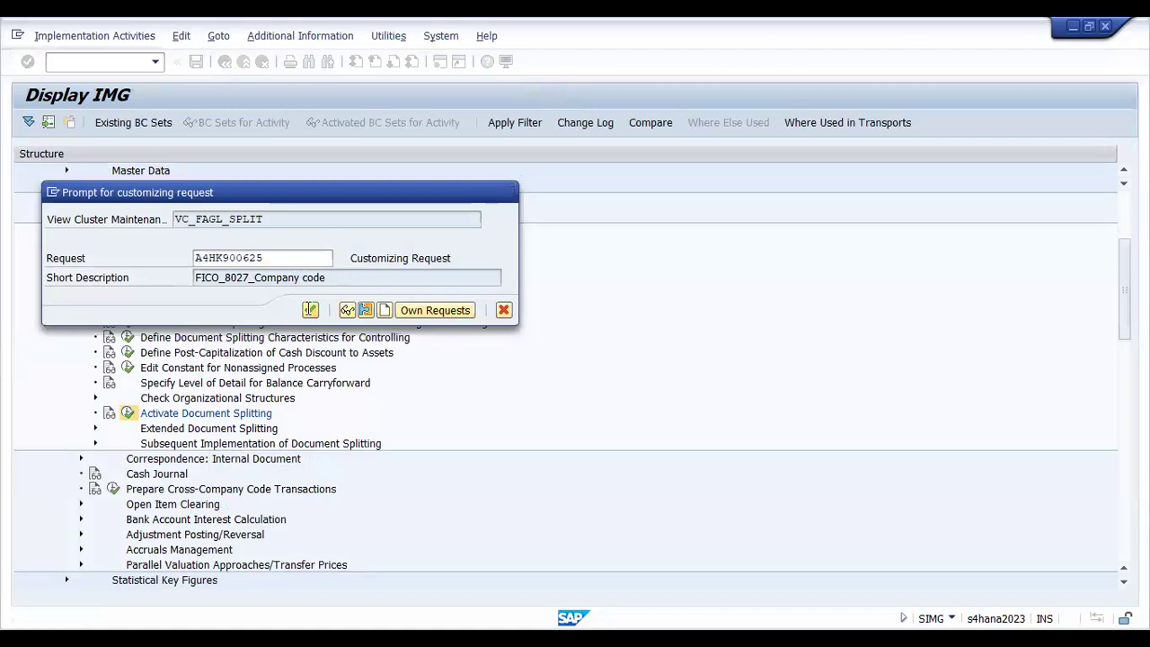
left_click(310, 310)
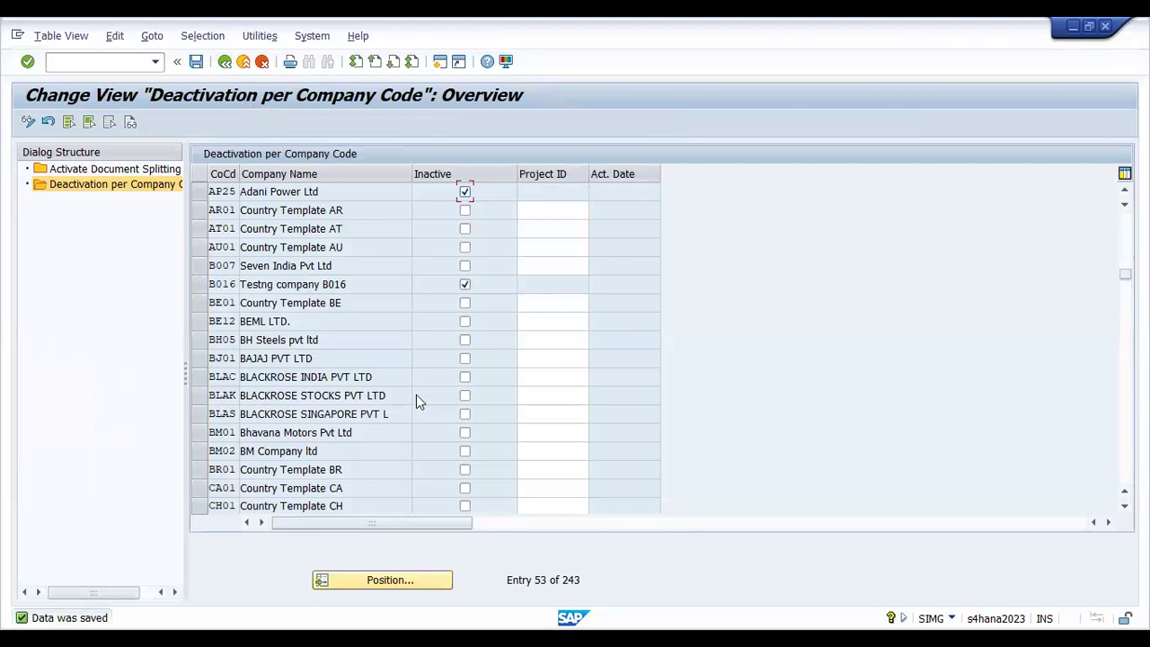
Leave the document splitting customizing and open the controlling area settings with transaction OKKP.
left_click(225, 63)
left_click(225, 63)
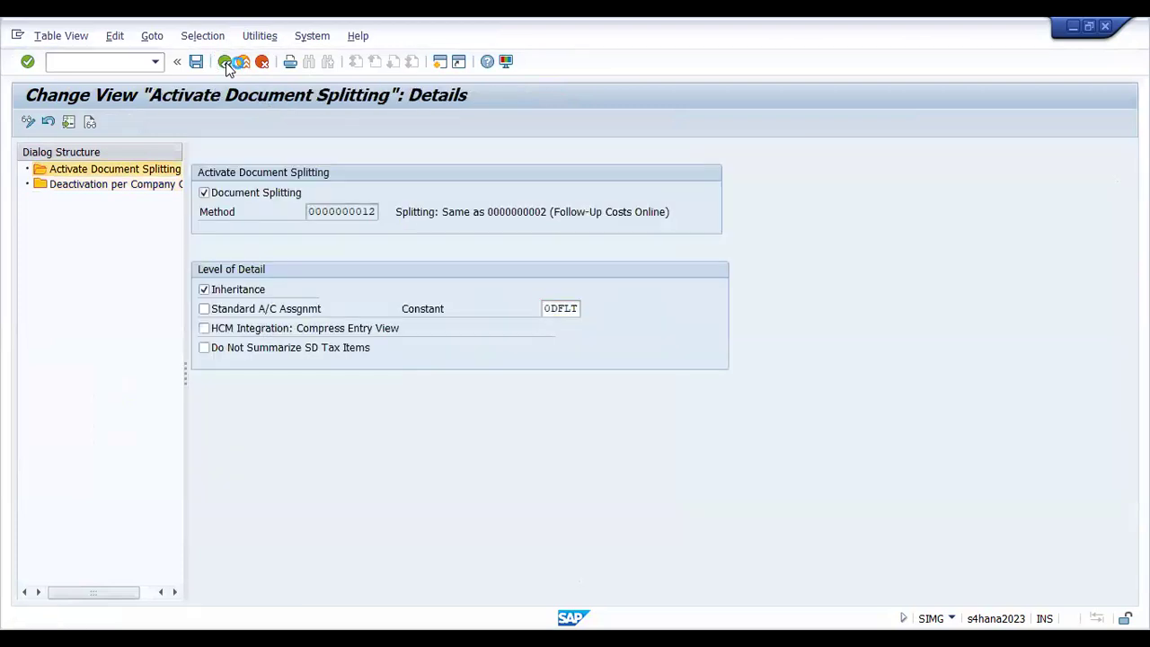
left_click(225, 63)
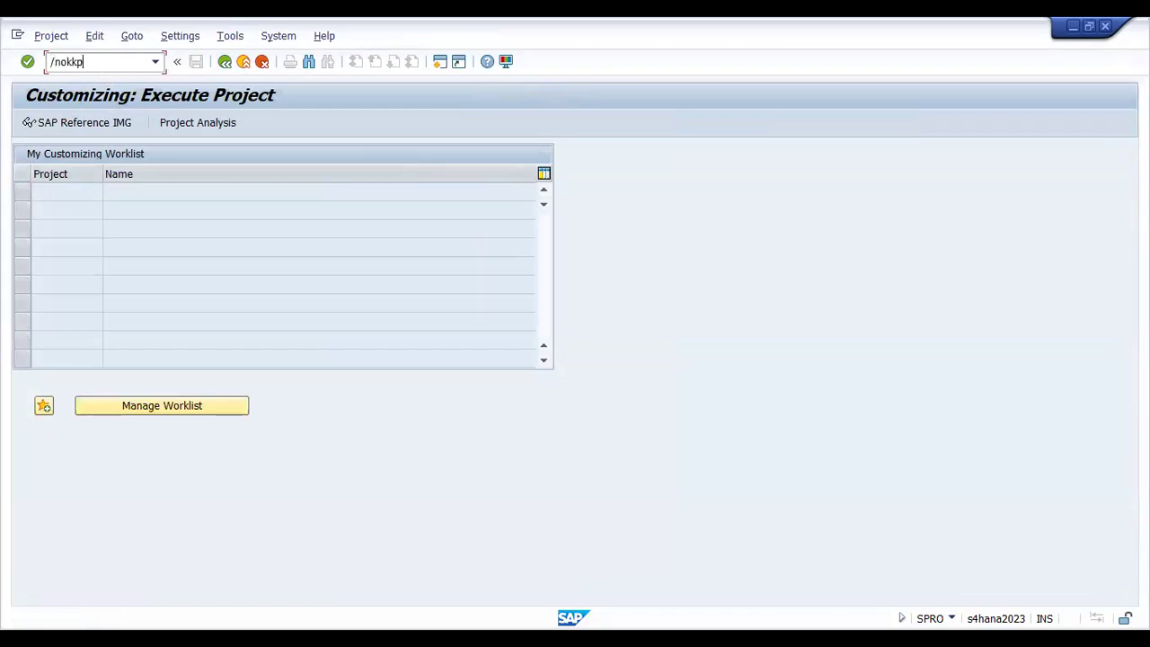
key("Return")
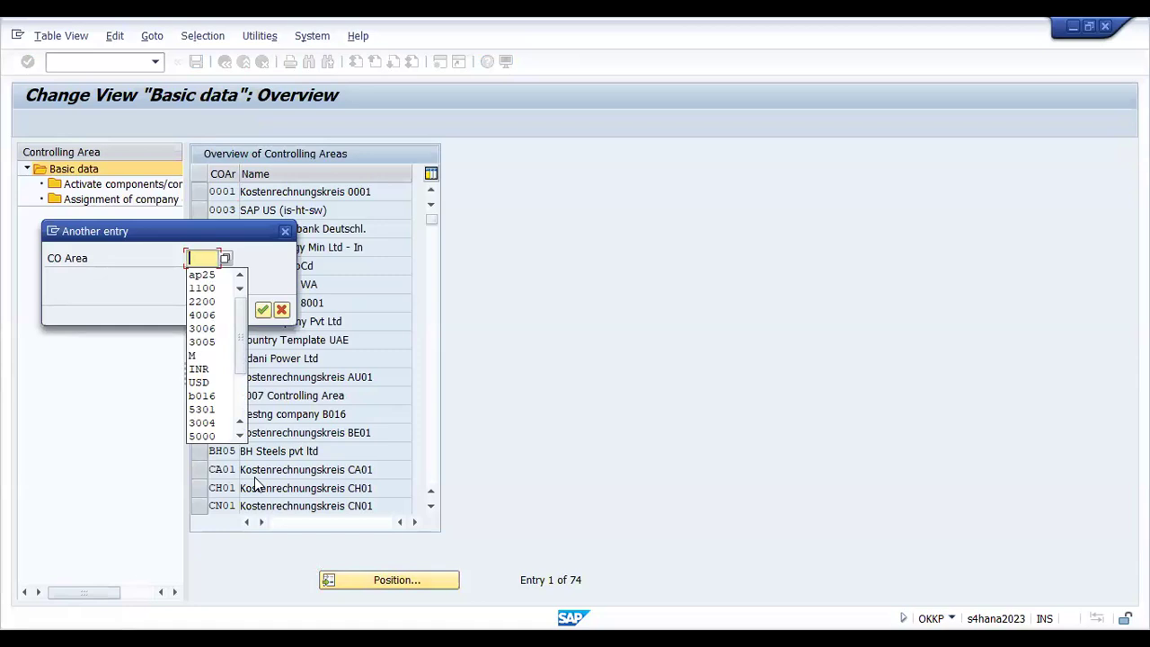
Try to create a new controlling area from company code AP25 using COArea = CCode, and discard the new entry.
left_click(255, 483)
left_click(282, 310)
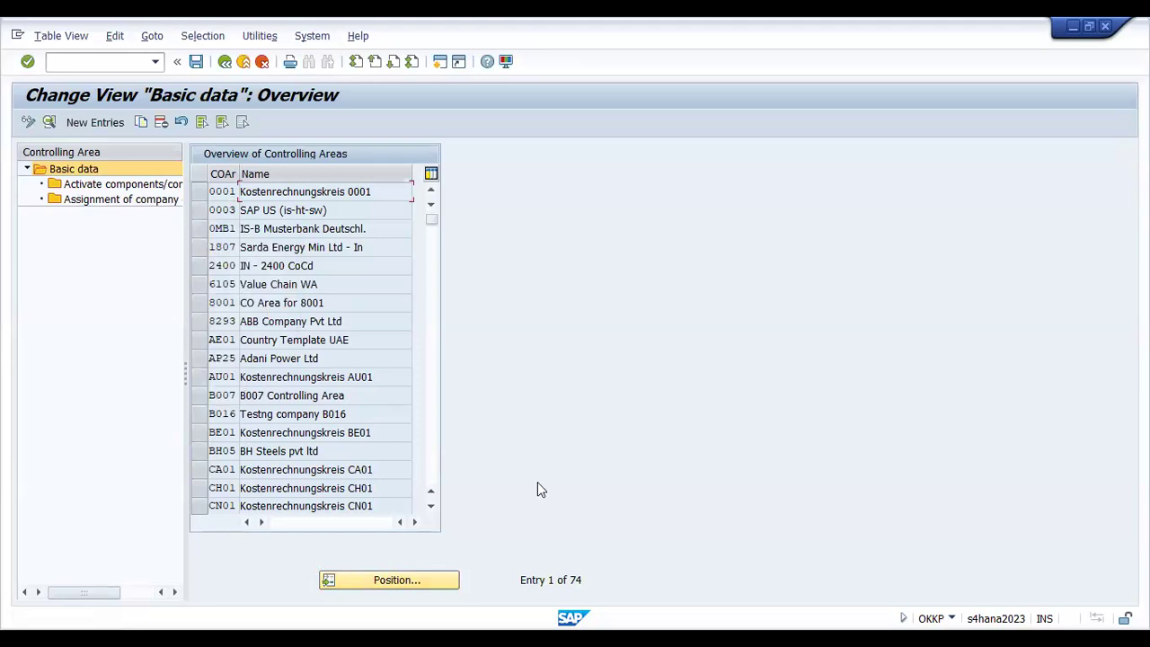
left_click(99, 126)
key("BackSpace")
left_click(473, 155)
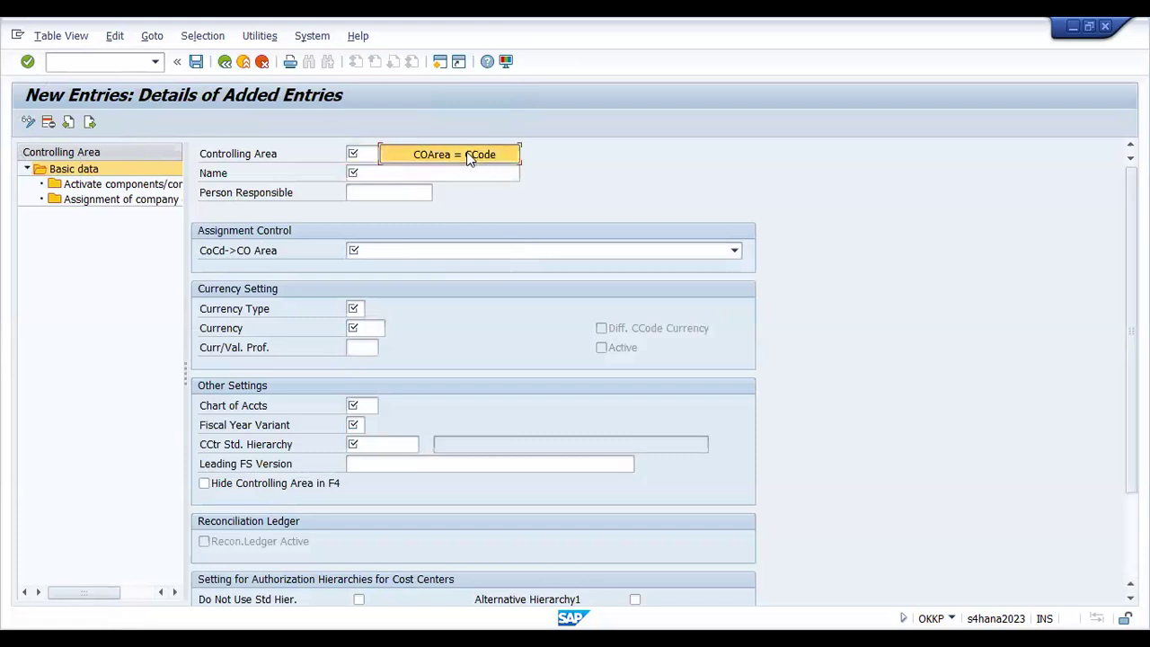
type("AP25")
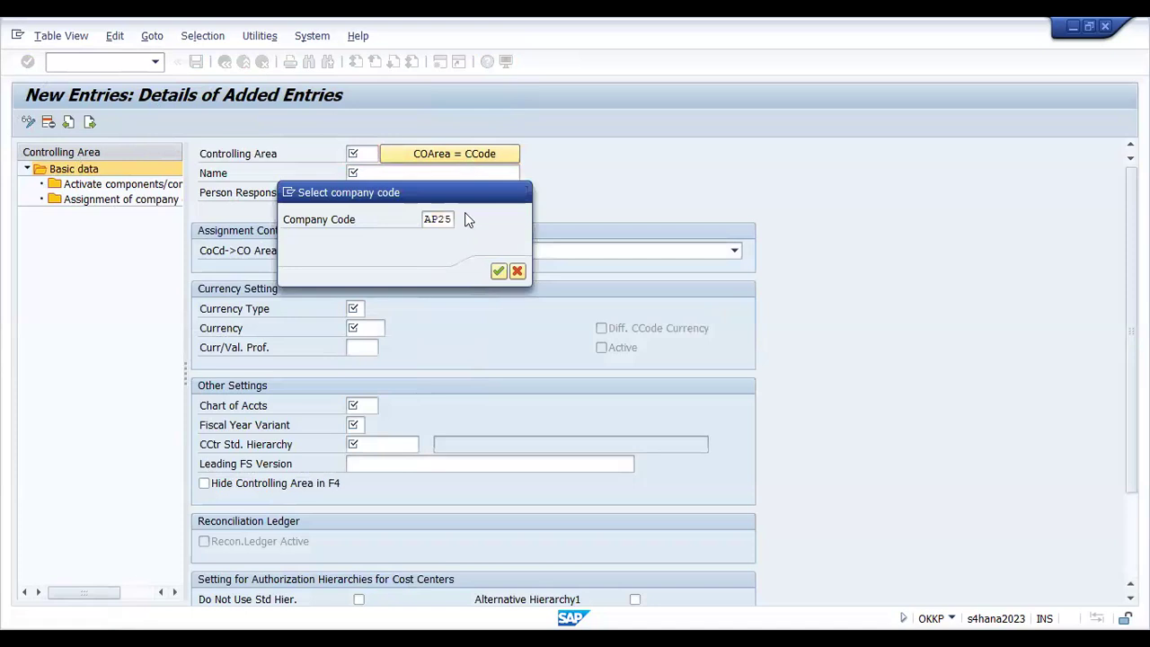
key("Return")
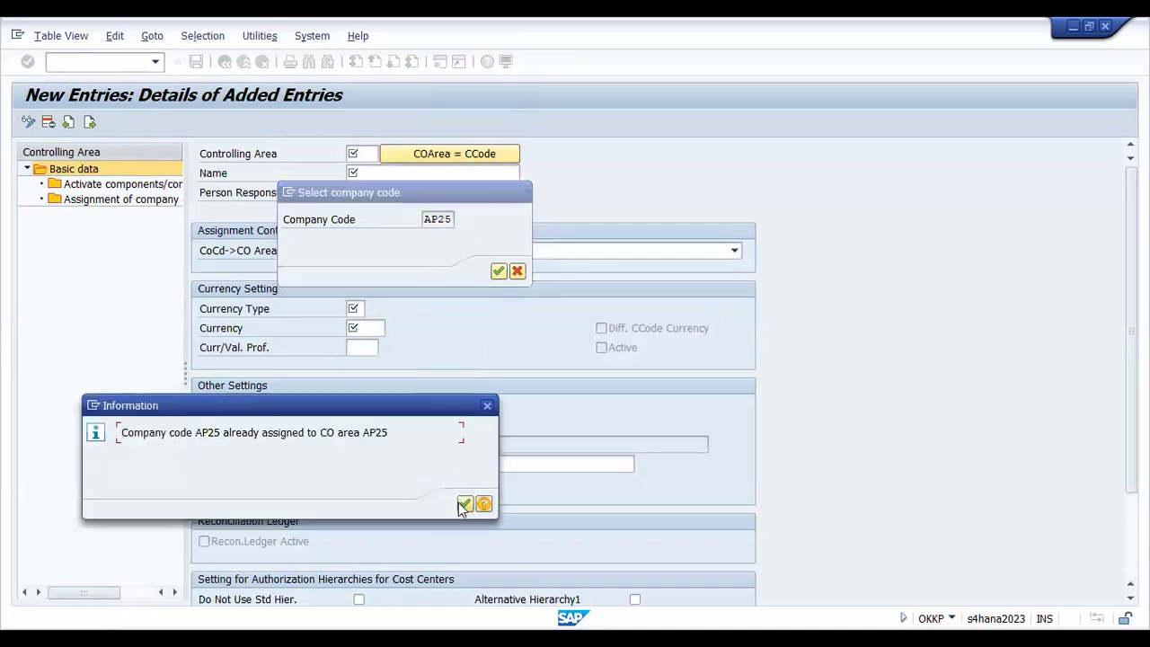
left_click(487, 406)
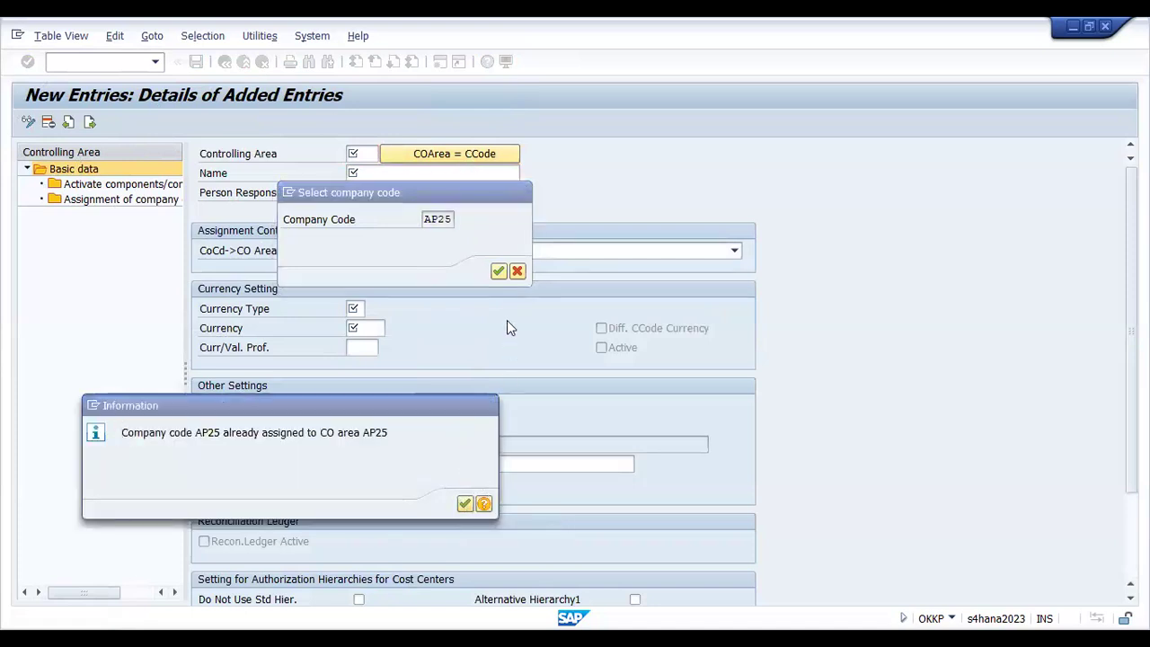
left_click(517, 270)
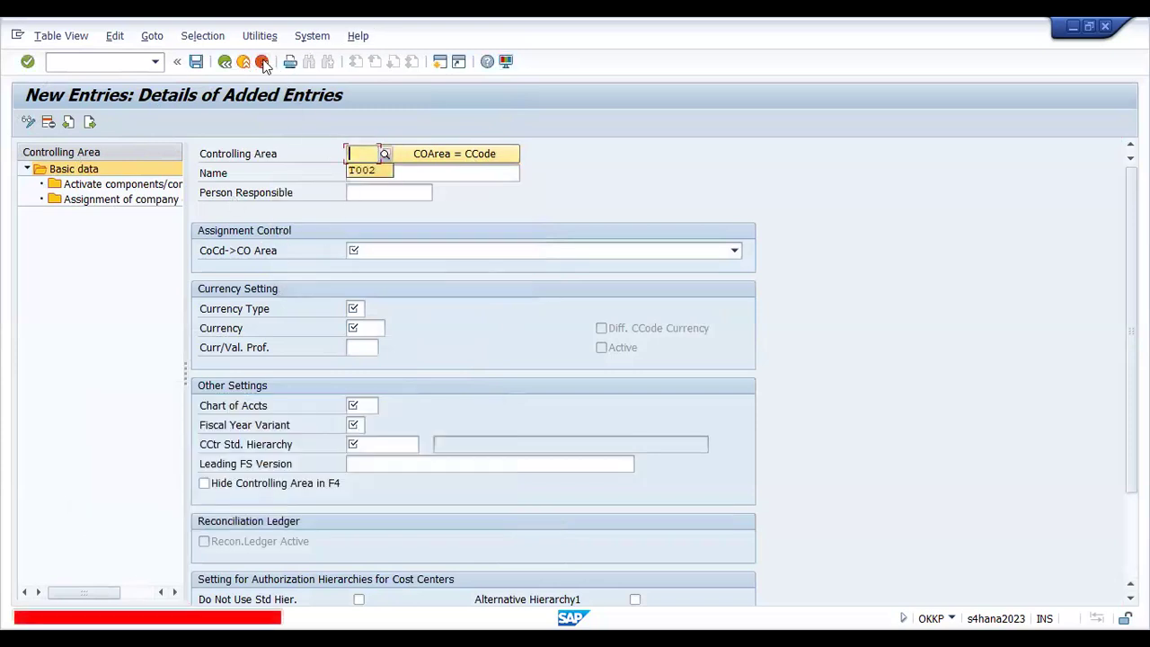
left_click(261, 61)
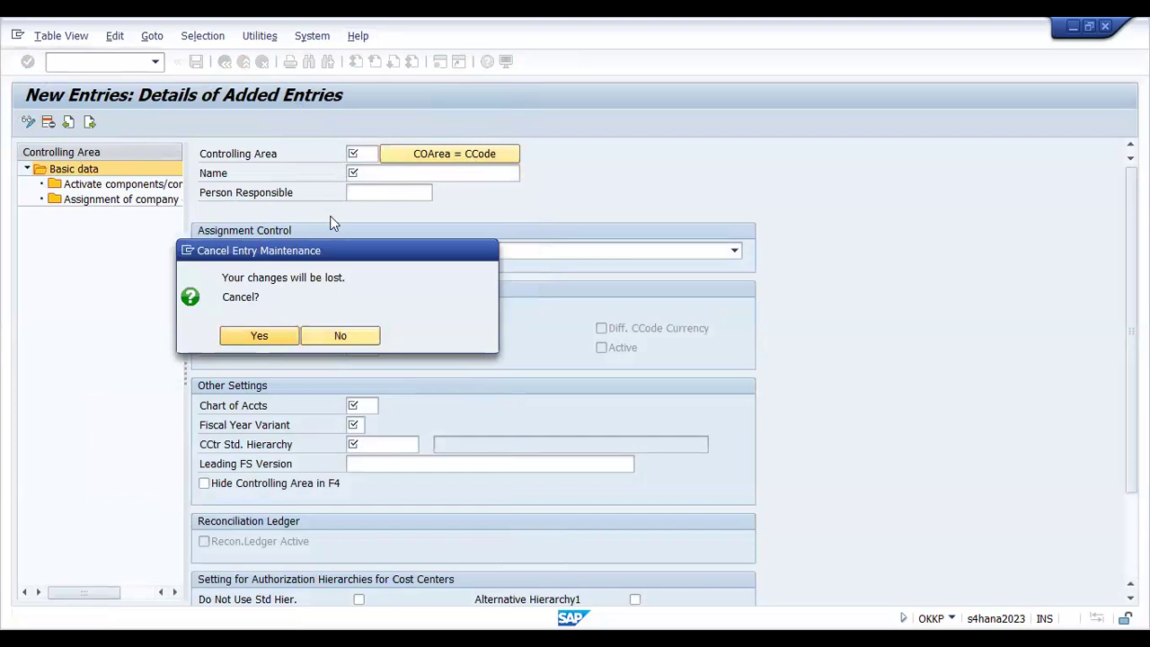
left_click(259, 334)
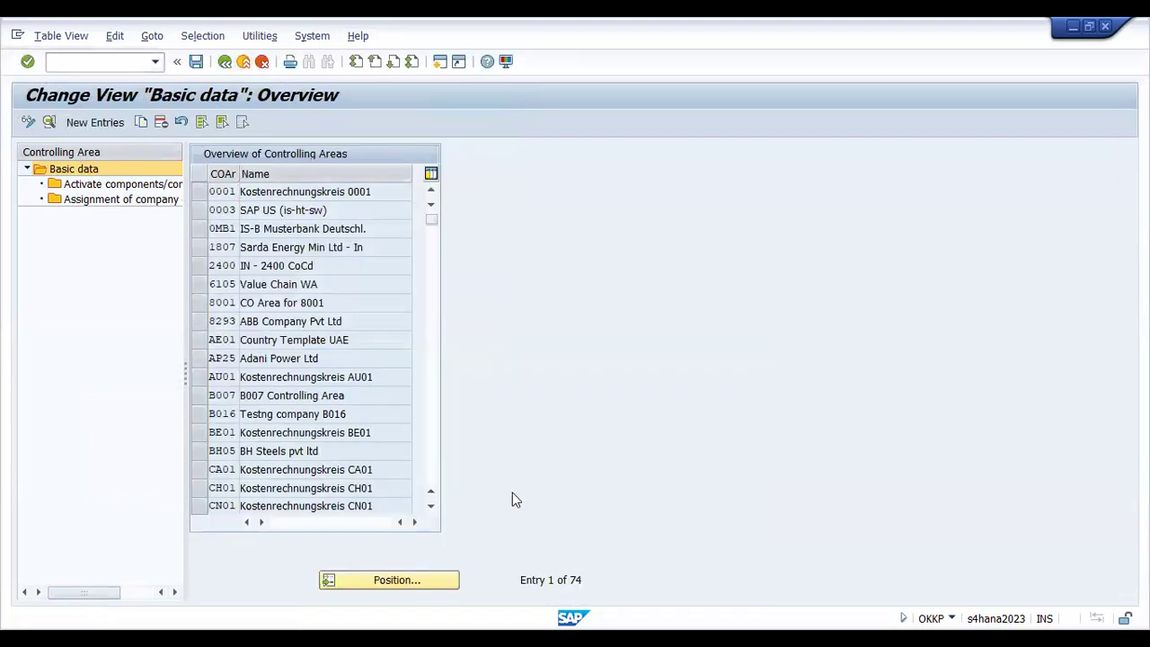
Leave the controlling area settings and post the pending F-90 vendor invoice for AP25 asset 10001.
key("F3")
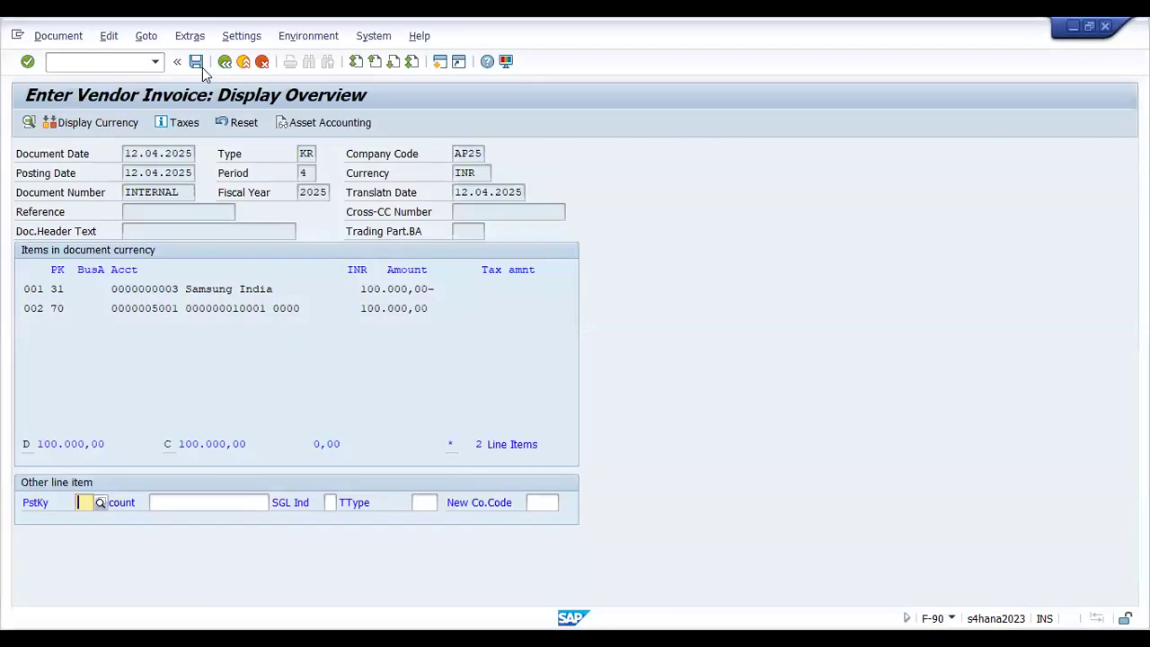
left_click(196, 61)
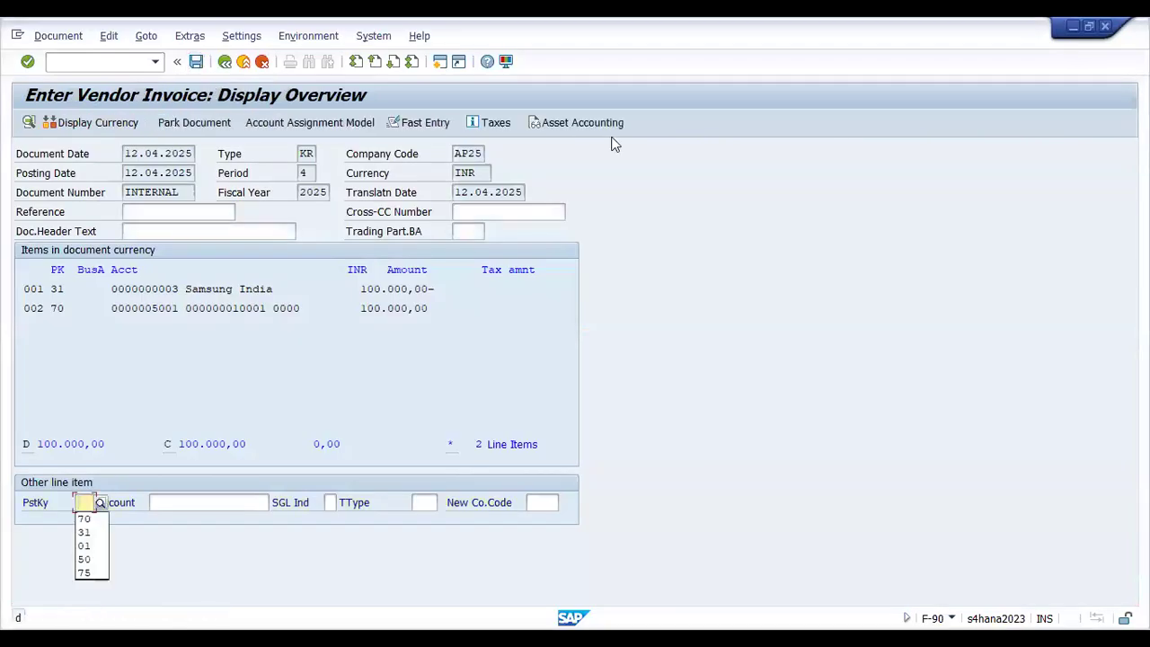
left_click(196, 61)
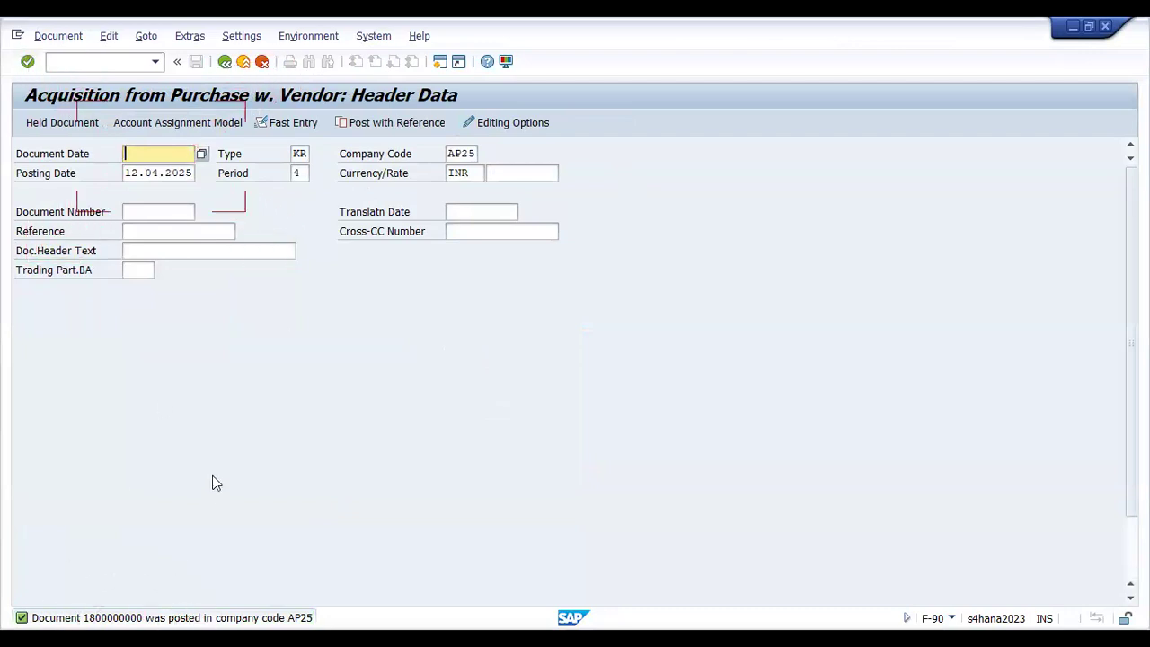
Display the posted document, examine its line items in the general ledger view, and return to the entry view.
left_click(65, 41)
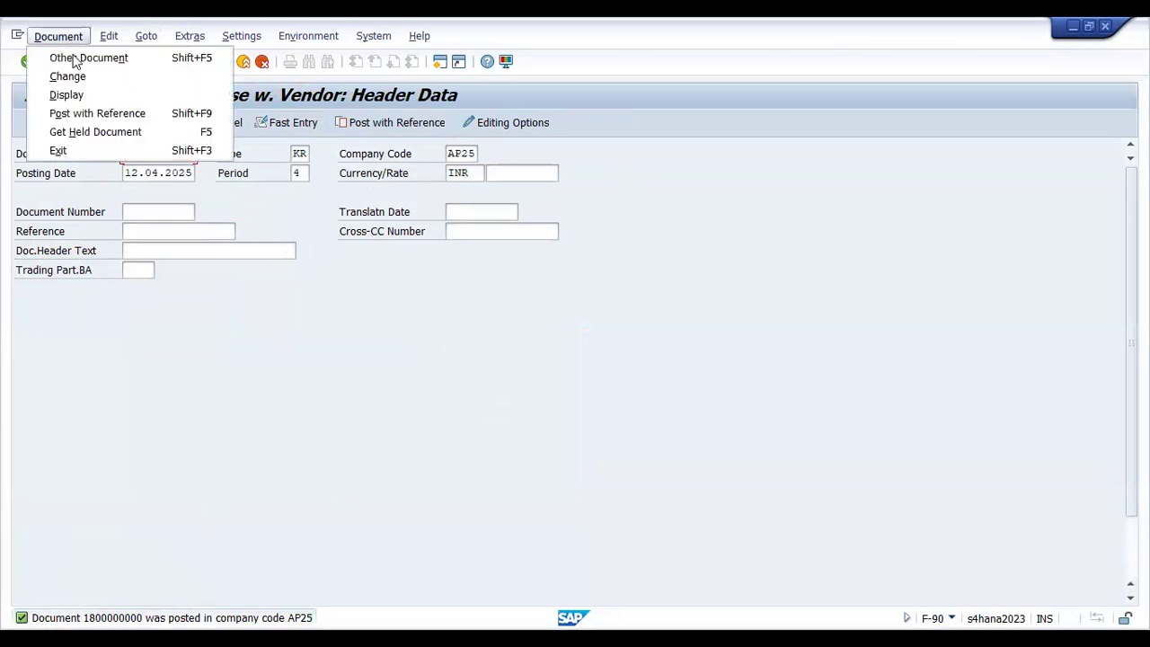
left_click(88, 100)
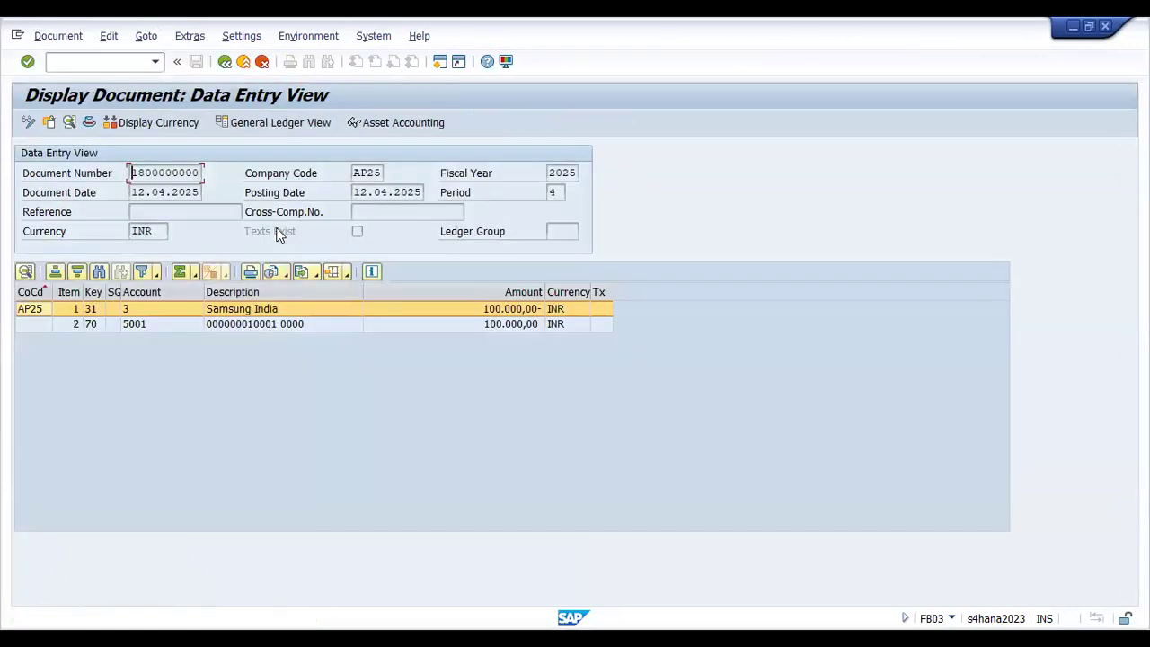
left_click(272, 325)
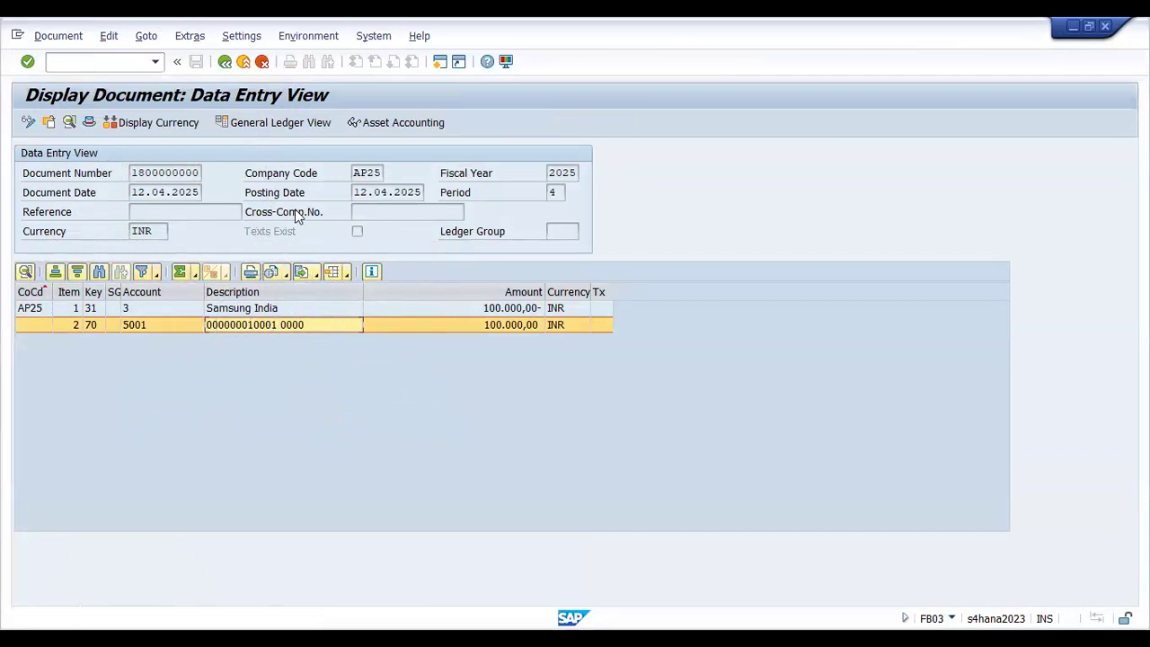
left_click(281, 119)
left_click(188, 379)
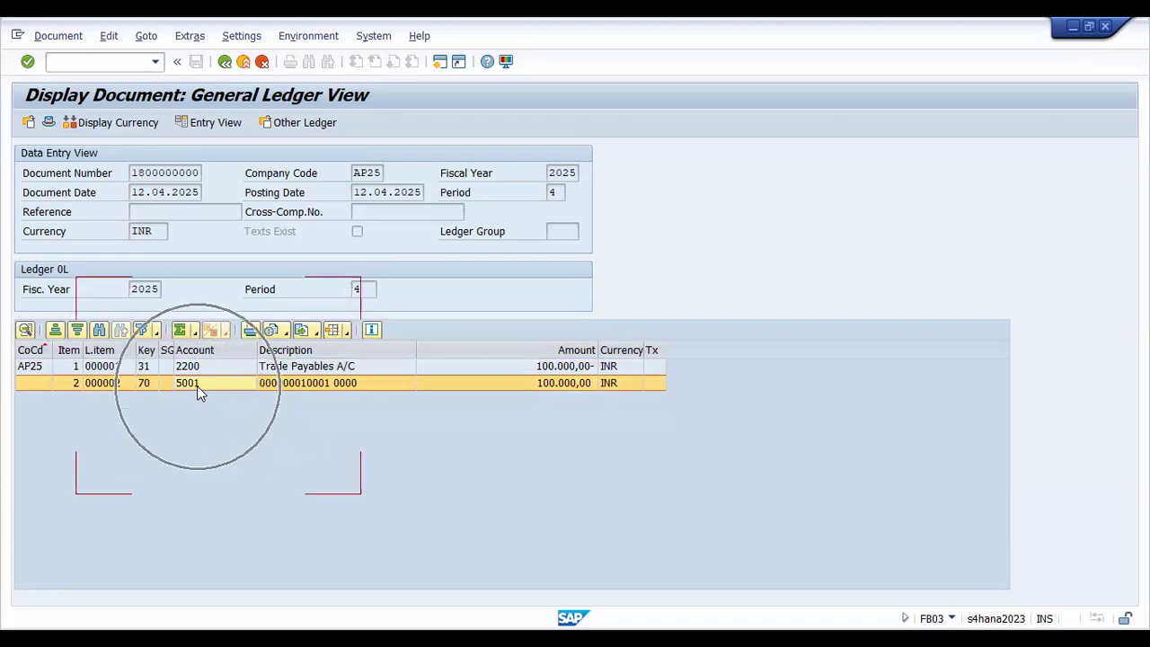
left_click(218, 129)
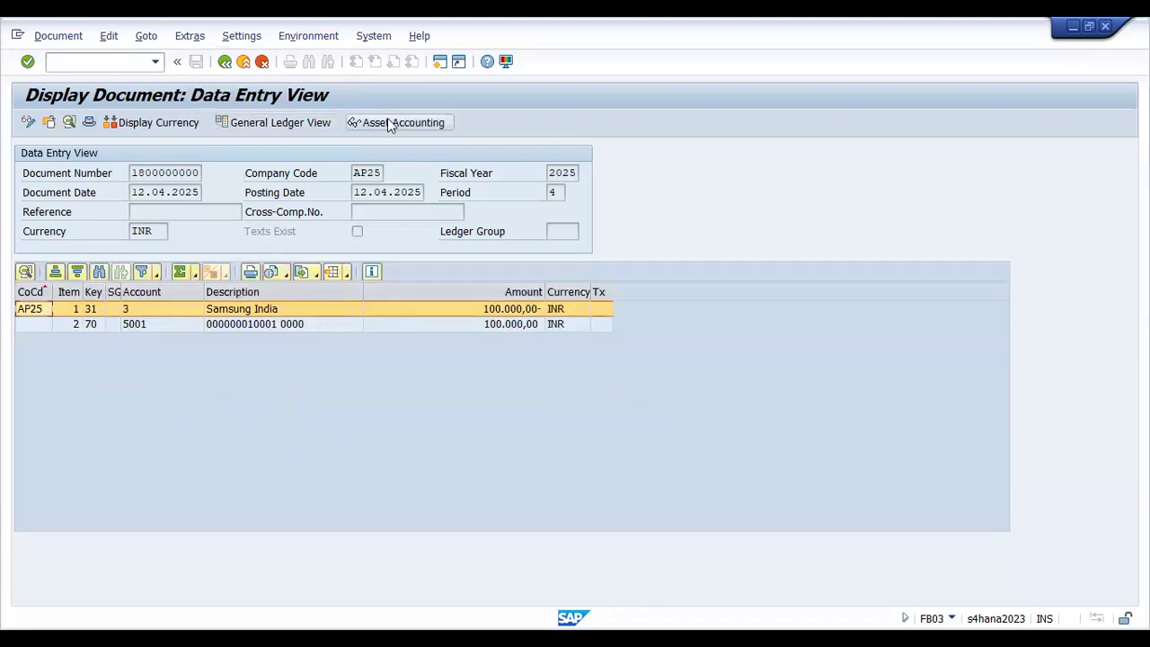
Open the document's Asset Accounting view and compare the document numbers, posting keys and G/L accounts of its line items.
left_click(389, 124)
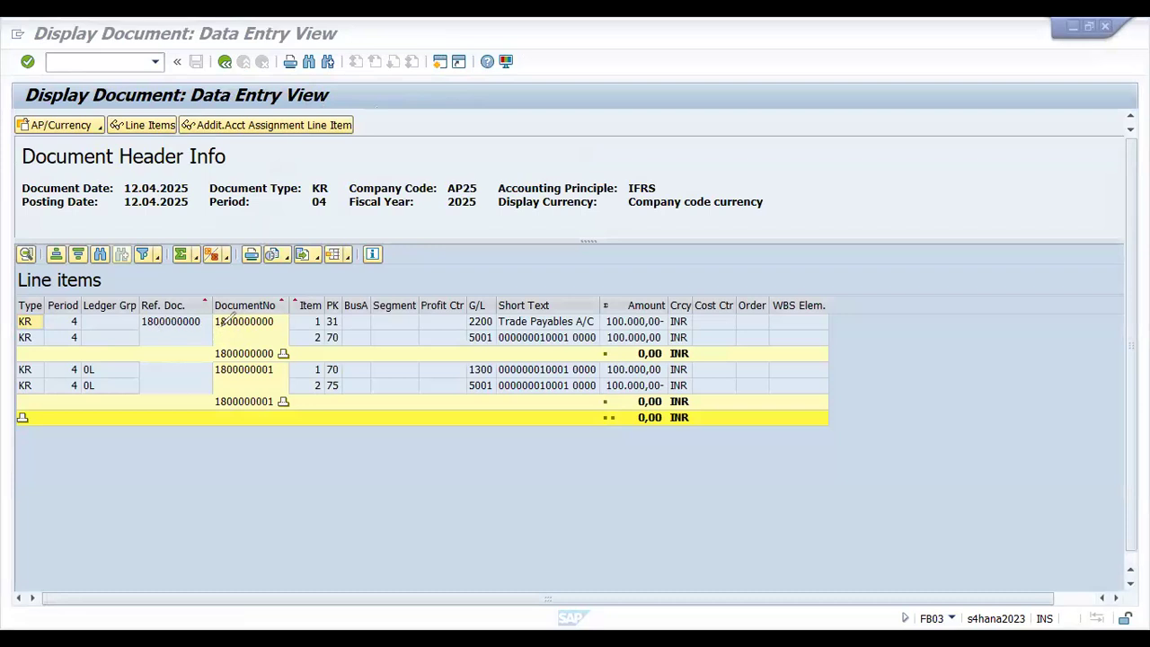
left_click_drag(217, 325, 282, 324)
left_click_drag(217, 374, 277, 373)
mouse_move(282, 293)
left_mouse_down()
mouse_move(220, 288)
mouse_move(205, 308)
mouse_move(274, 325)
mouse_move(293, 301)
mouse_move(284, 285)
left_mouse_up()
mouse_move(266, 361)
left_mouse_down()
mouse_move(206, 361)
mouse_move(223, 383)
mouse_move(274, 387)
mouse_move(270, 359)
left_mouse_up()
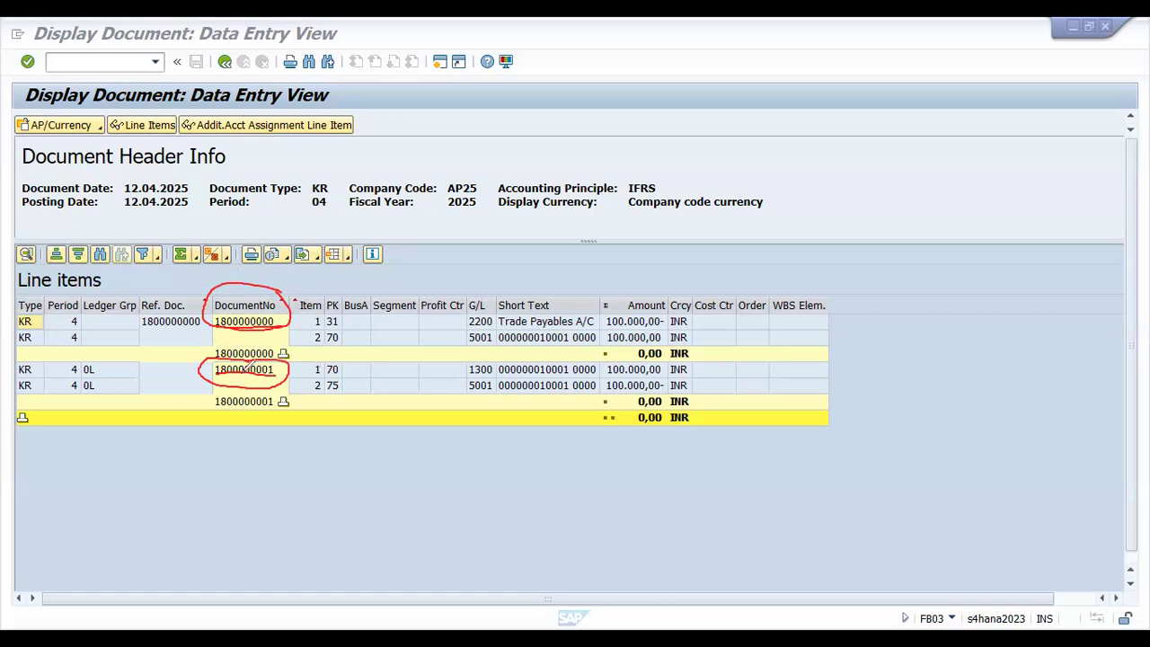
mouse_move(471, 337)
left_mouse_down()
mouse_move(496, 344)
mouse_move(497, 325)
mouse_move(476, 315)
mouse_move(460, 339)
mouse_move(467, 402)
mouse_move(475, 365)
mouse_move(464, 379)
left_mouse_up()
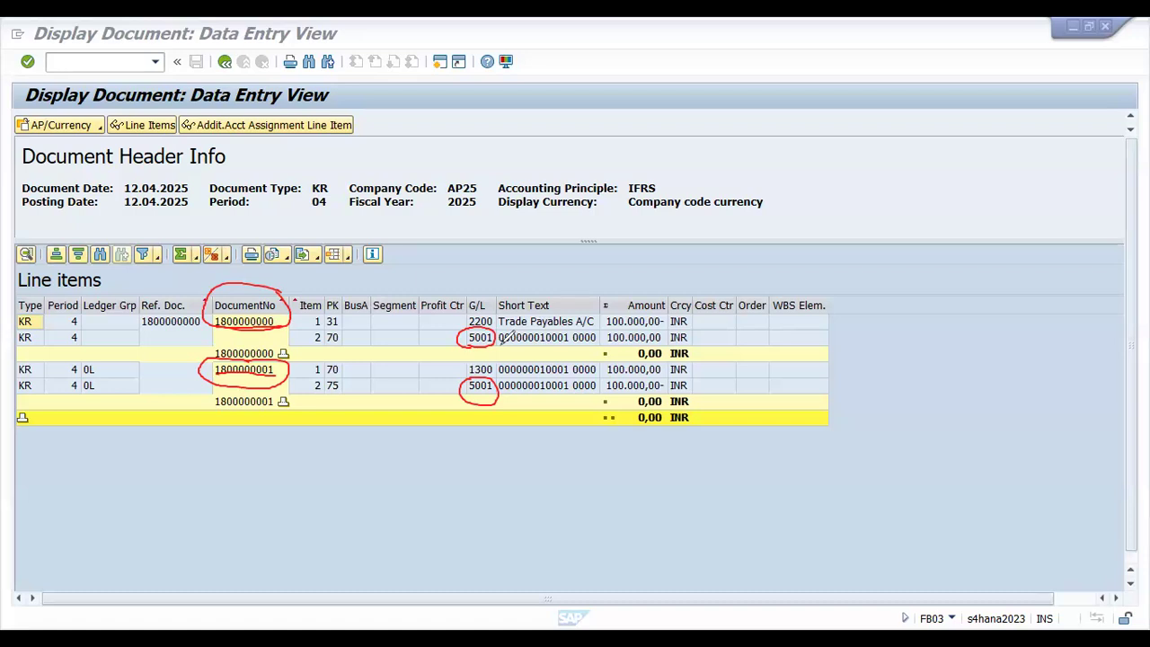
left_click(508, 339)
left_click(318, 347)
left_click_drag(334, 343, 482, 346)
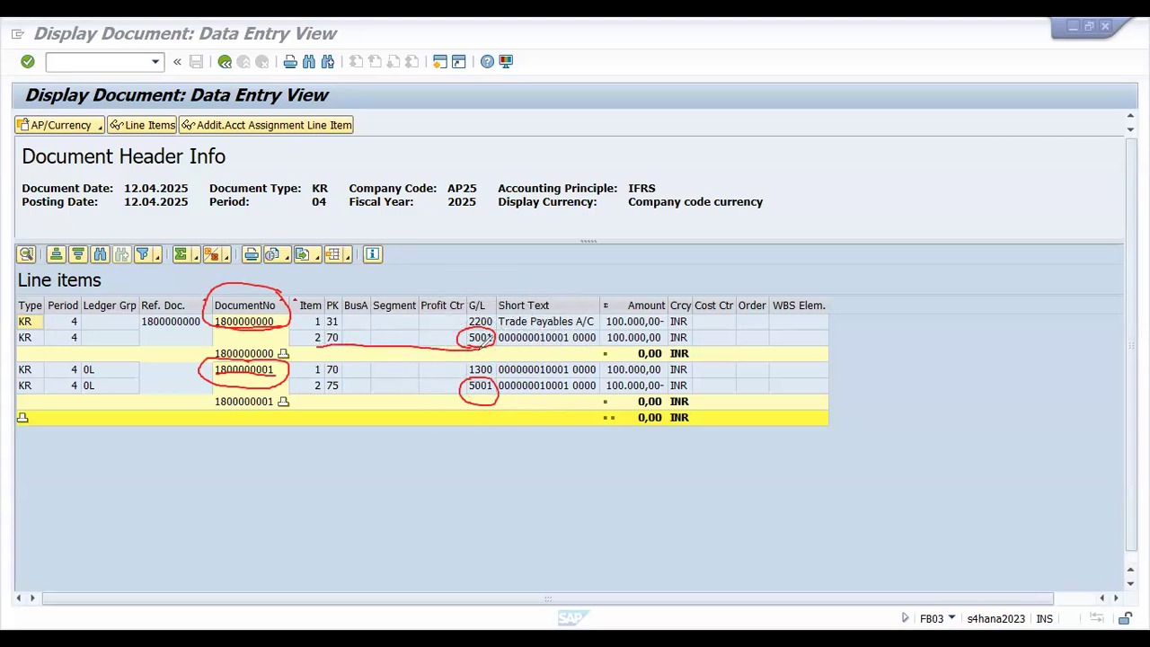
left_click(331, 395)
left_click_drag(330, 393, 478, 389)
key("ctrl")
key("ctrl")
key("ctrl")
left_click_drag(544, 316, 650, 257)
left_click_drag(574, 370, 688, 349)
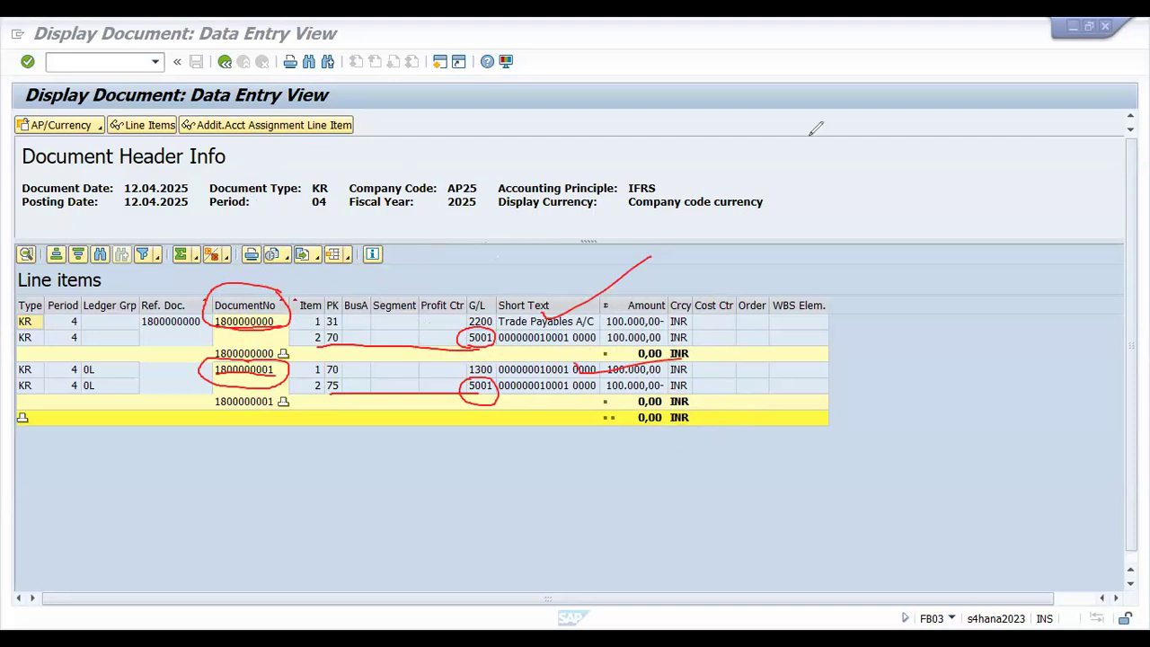
left_click(226, 62)
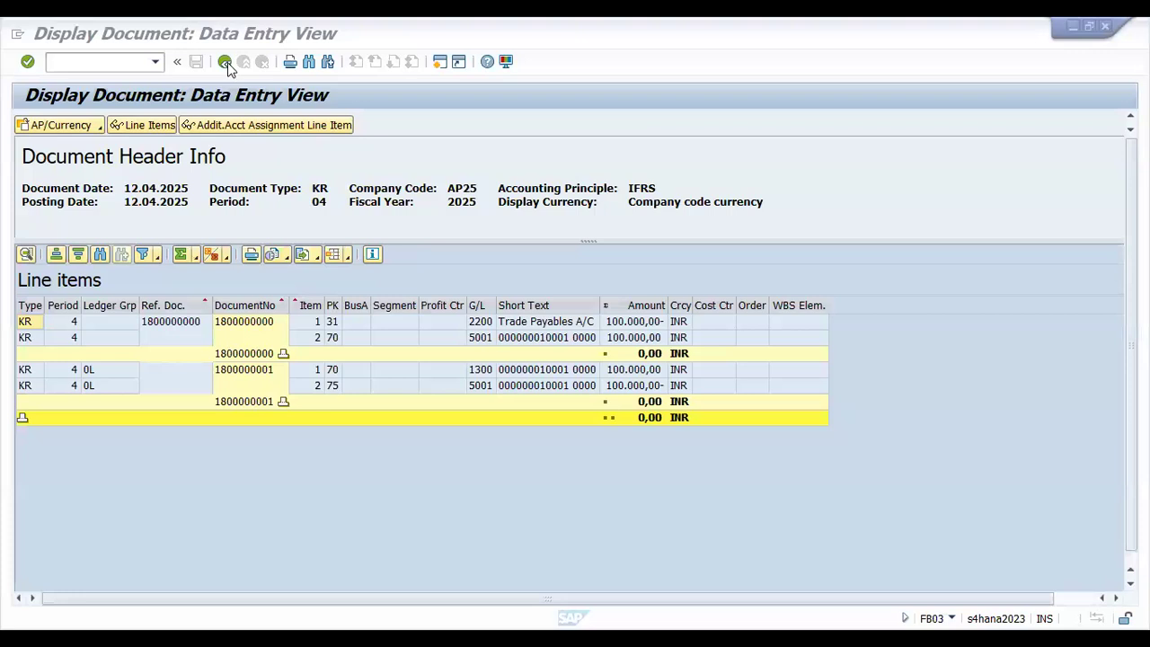
left_click(243, 61)
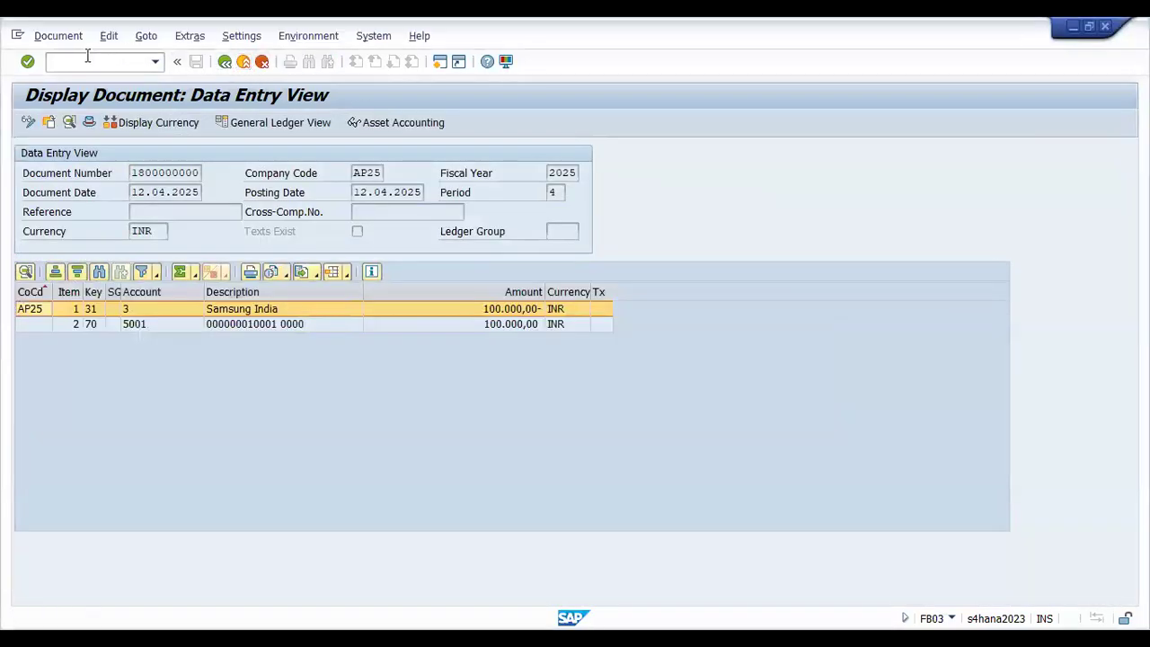
Leave the document display and open the Asset Explorer with transaction AW01N.
left_click(86, 62)
type("/naw01n")
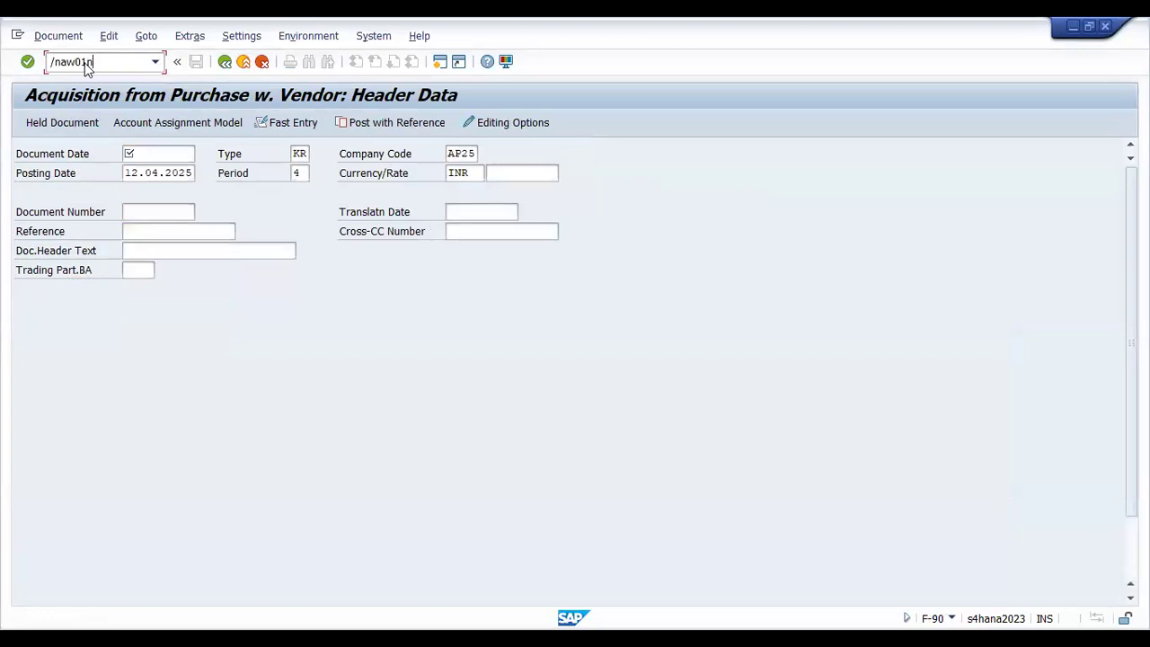
key("Return")
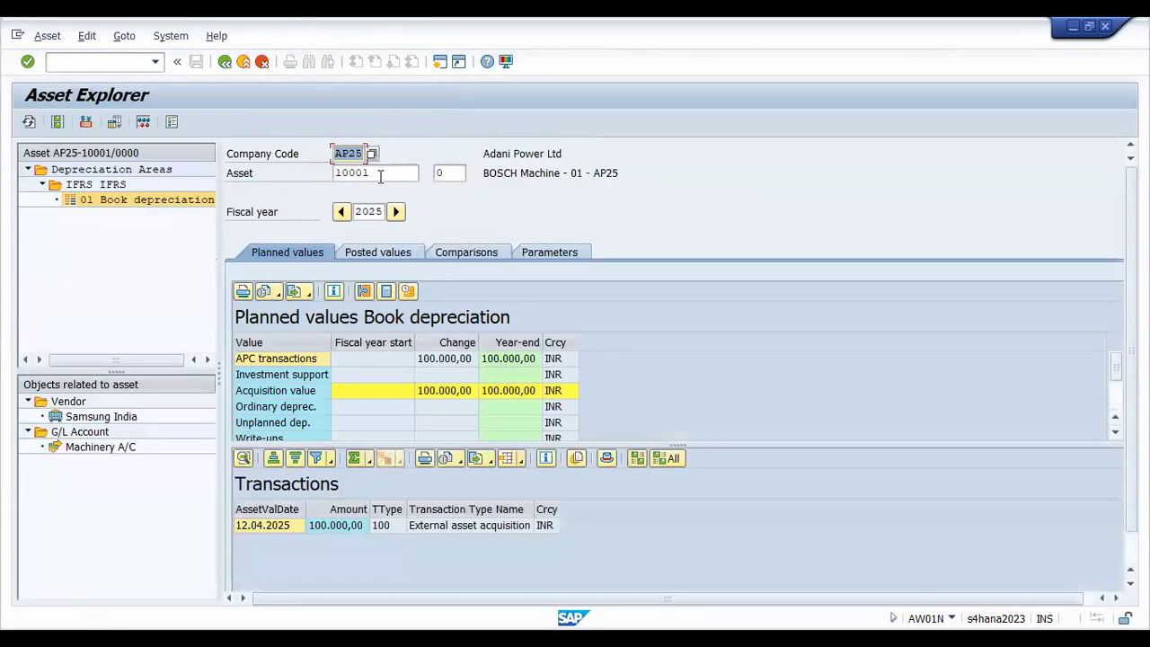
Examine the 2025 planned values of AP25 asset 10001, including APC transactions, acquisition value and net book value, and its transactions.
double_click(342, 177)
left_click(367, 172)
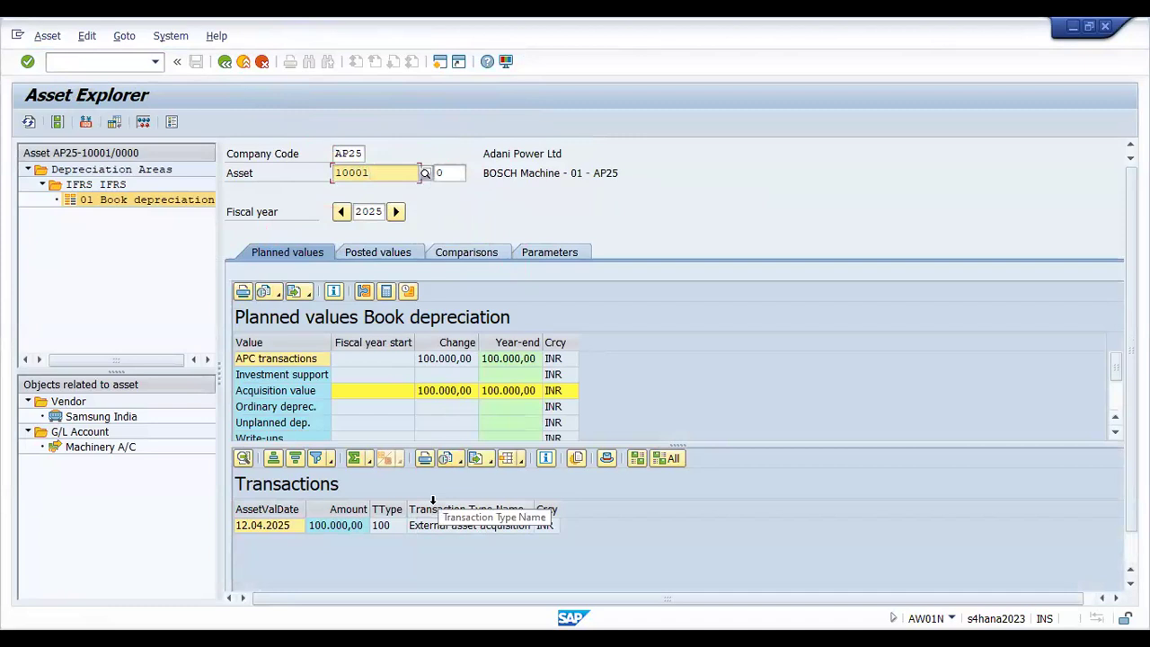
left_click_drag(387, 168, 324, 174)
left_click(374, 171)
left_click(442, 392)
left_click(443, 389)
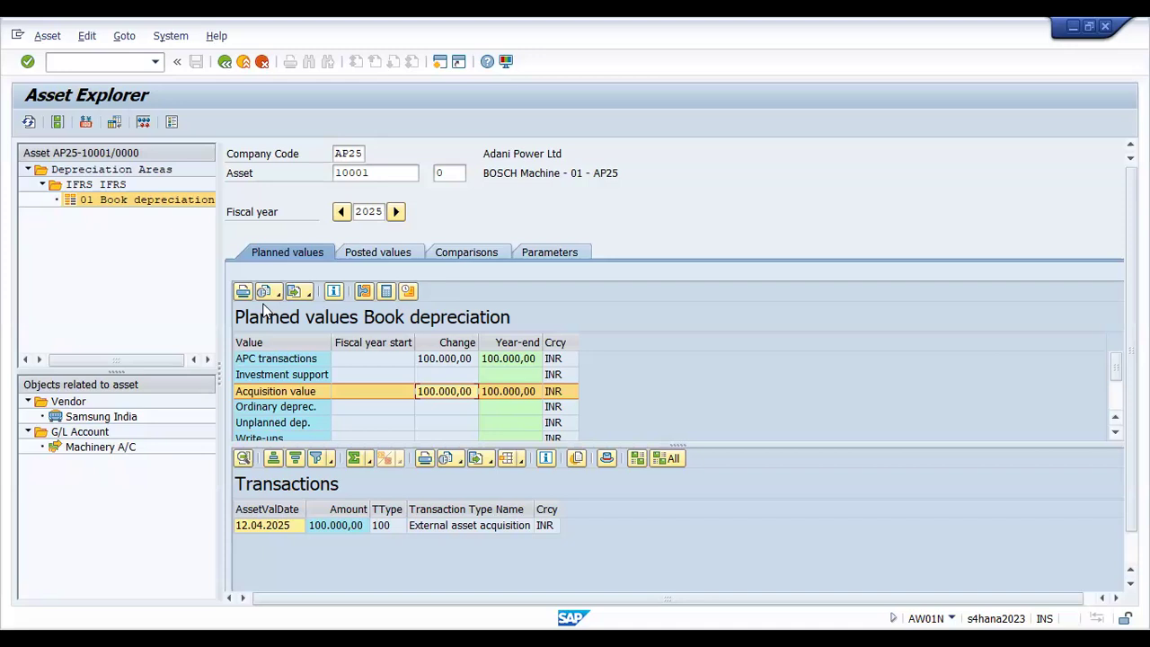
left_click(351, 358)
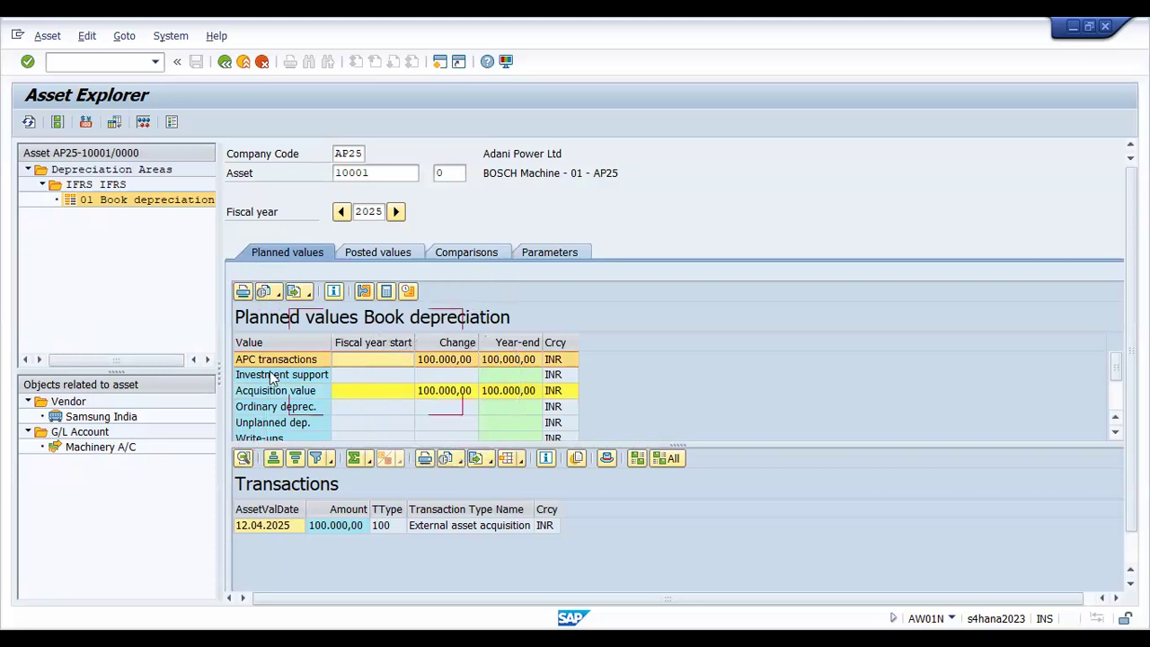
left_click_drag(650, 442, 652, 529)
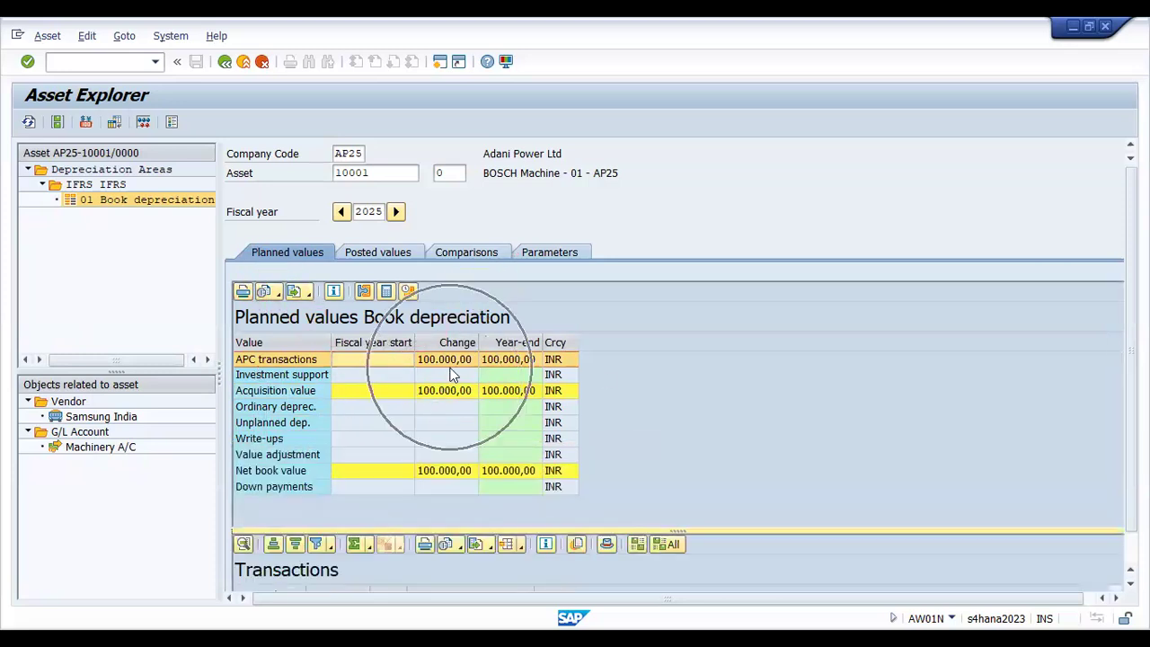
left_click(464, 474)
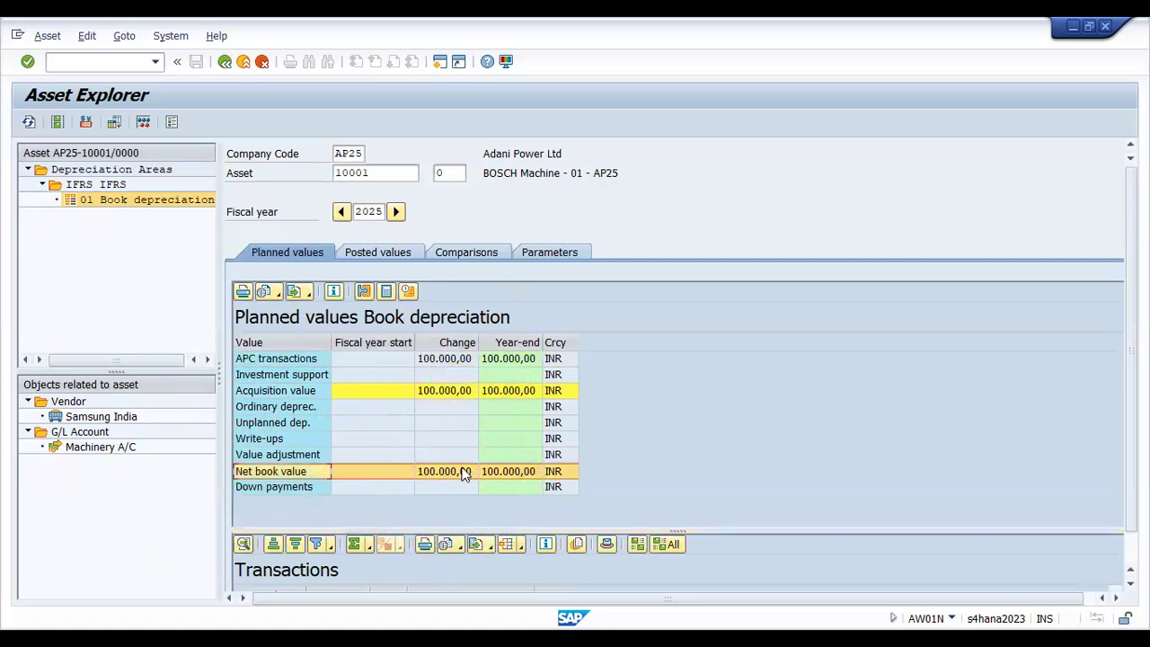
left_click_drag(625, 530, 625, 410)
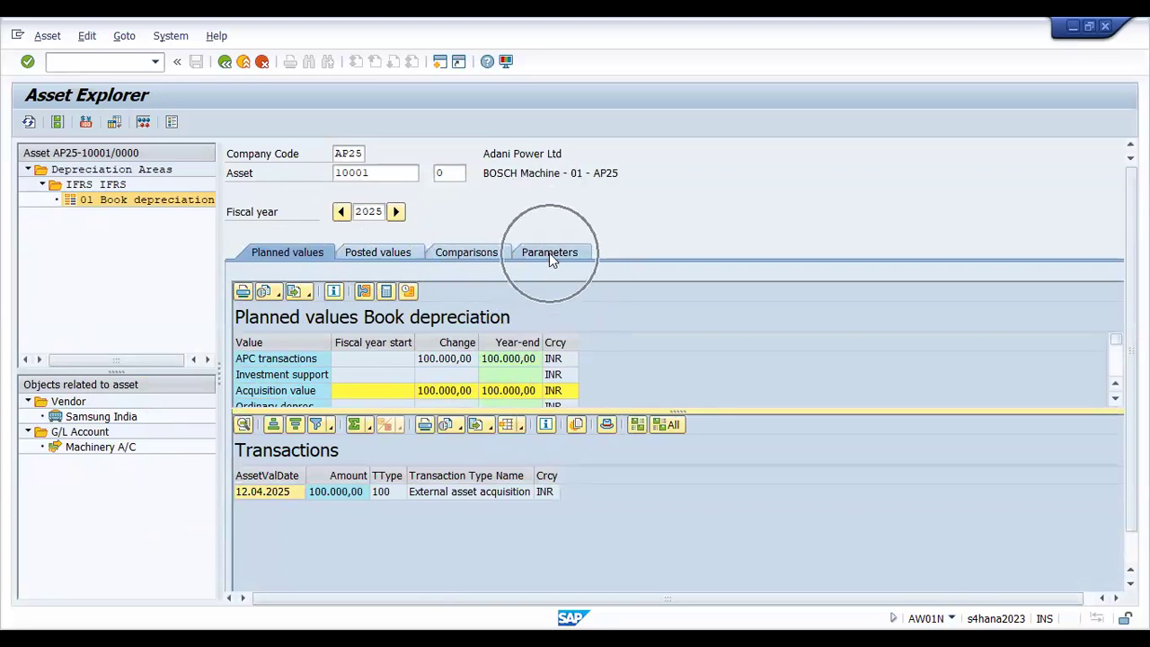
left_click_drag(683, 408, 680, 468)
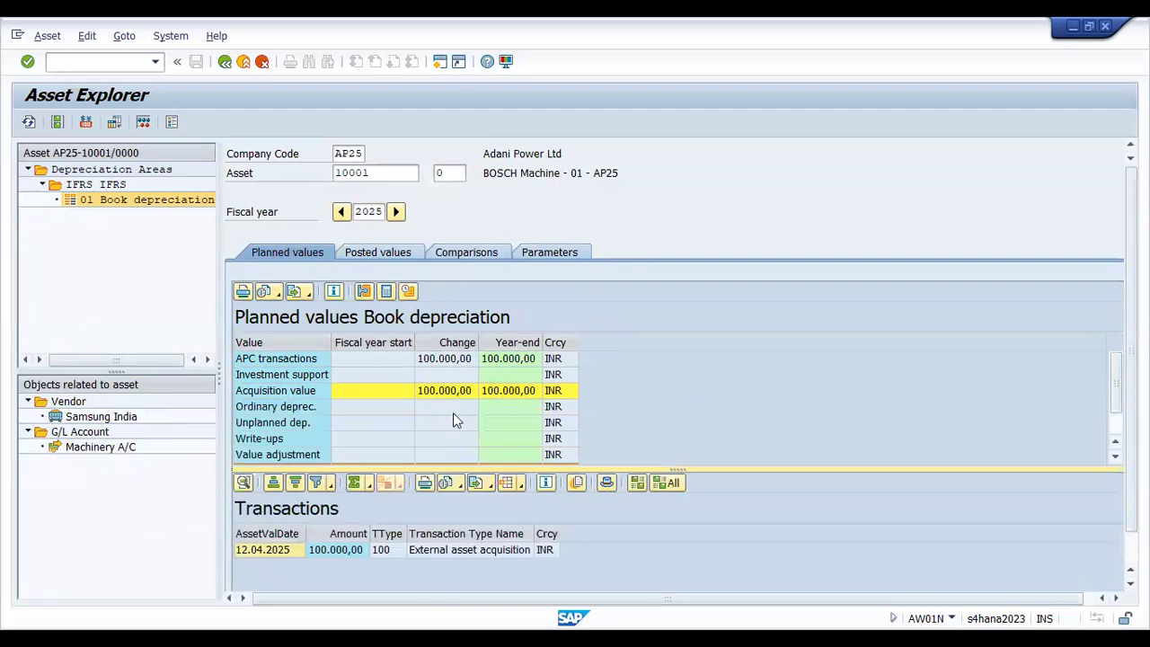
Switch the Asset Explorer to fiscal year 2026 and examine the asset's planned values and postings.
left_click(396, 215)
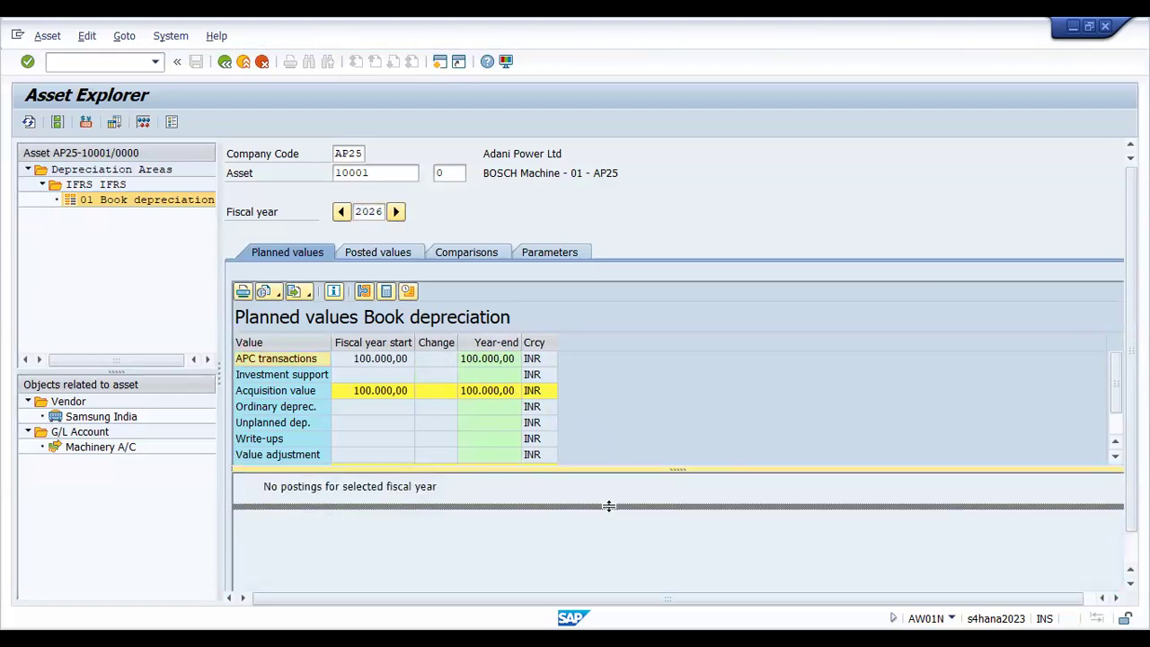
left_click_drag(614, 468, 441, 505)
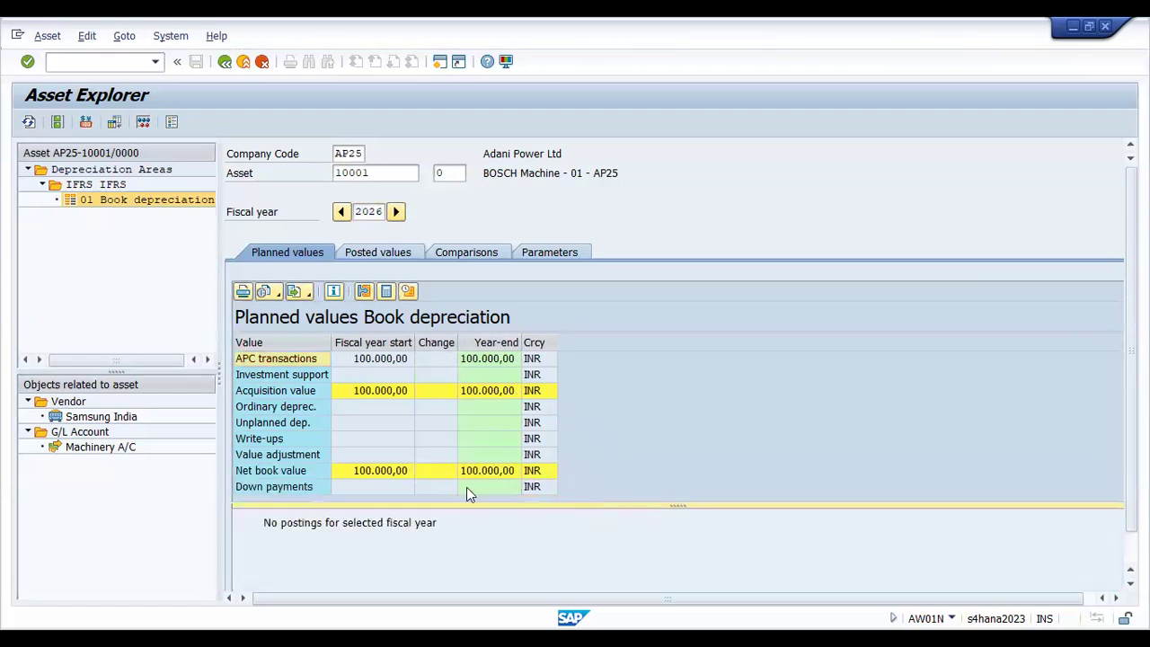
triple_click(424, 522)
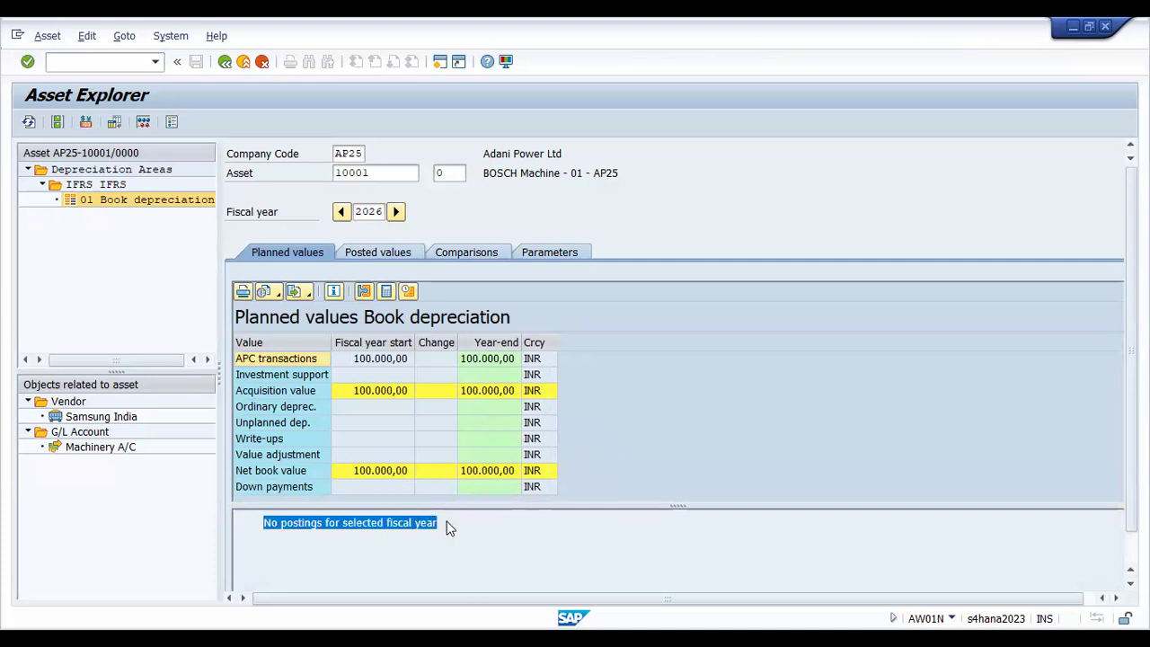
Return to fiscal year 2025 and compare the asset's planned and posted book depreciation values.
left_click(447, 527)
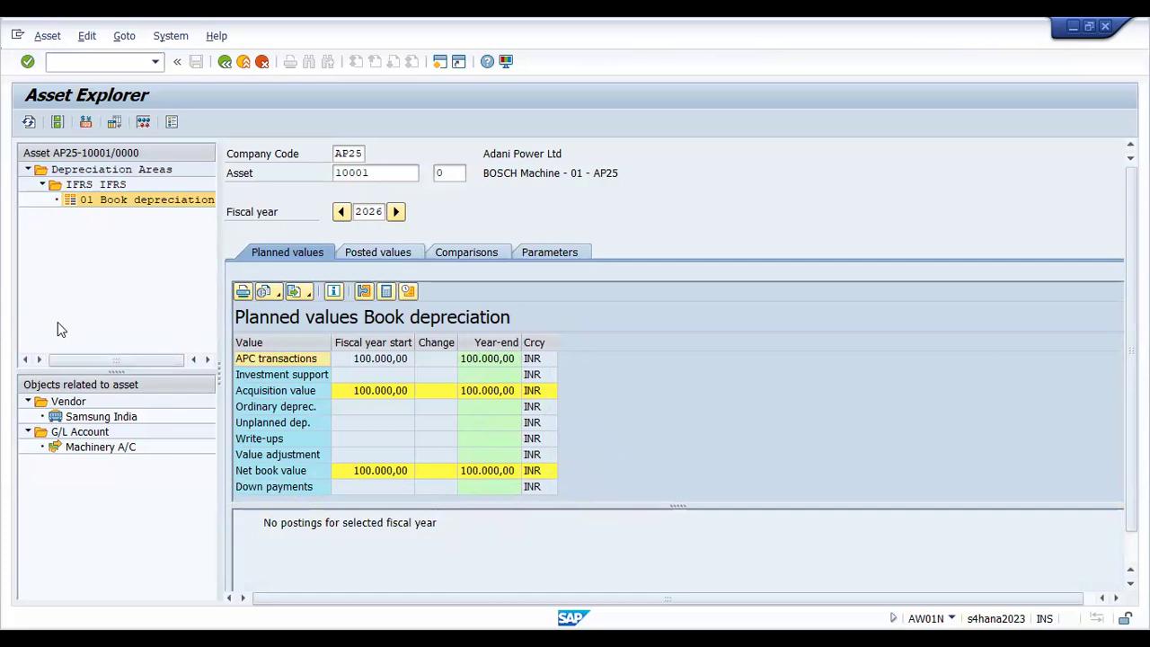
left_click(379, 249)
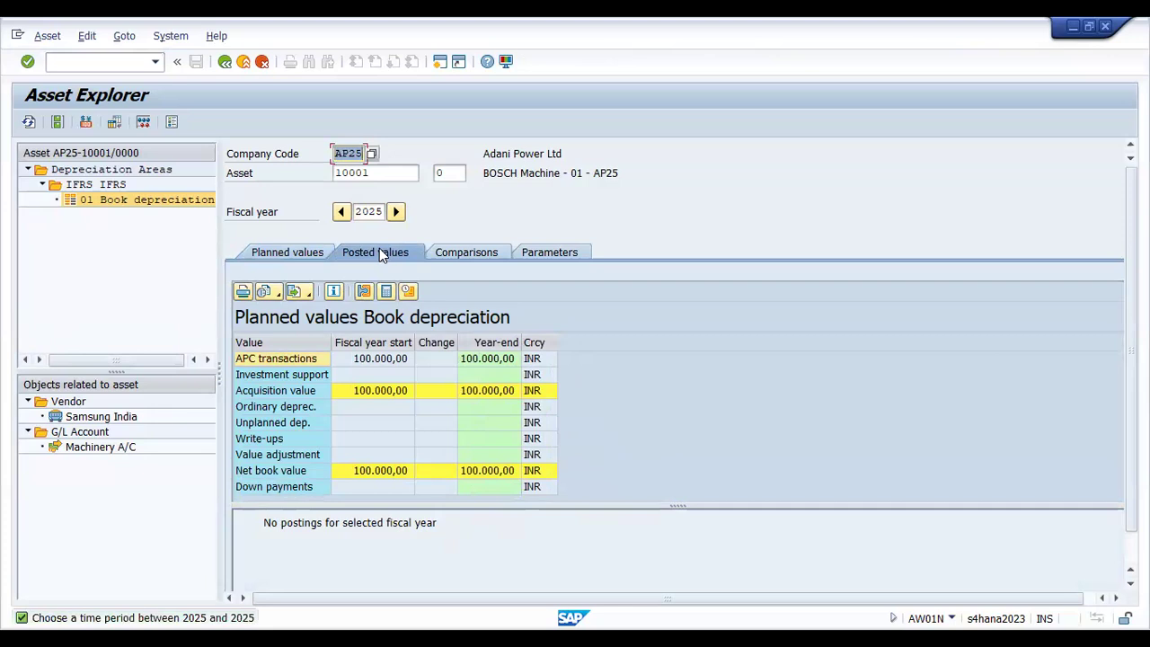
mouse_move(656, 504)
left_mouse_down()
mouse_move(656, 519)
mouse_move(656, 500)
left_mouse_up()
left_click(295, 252)
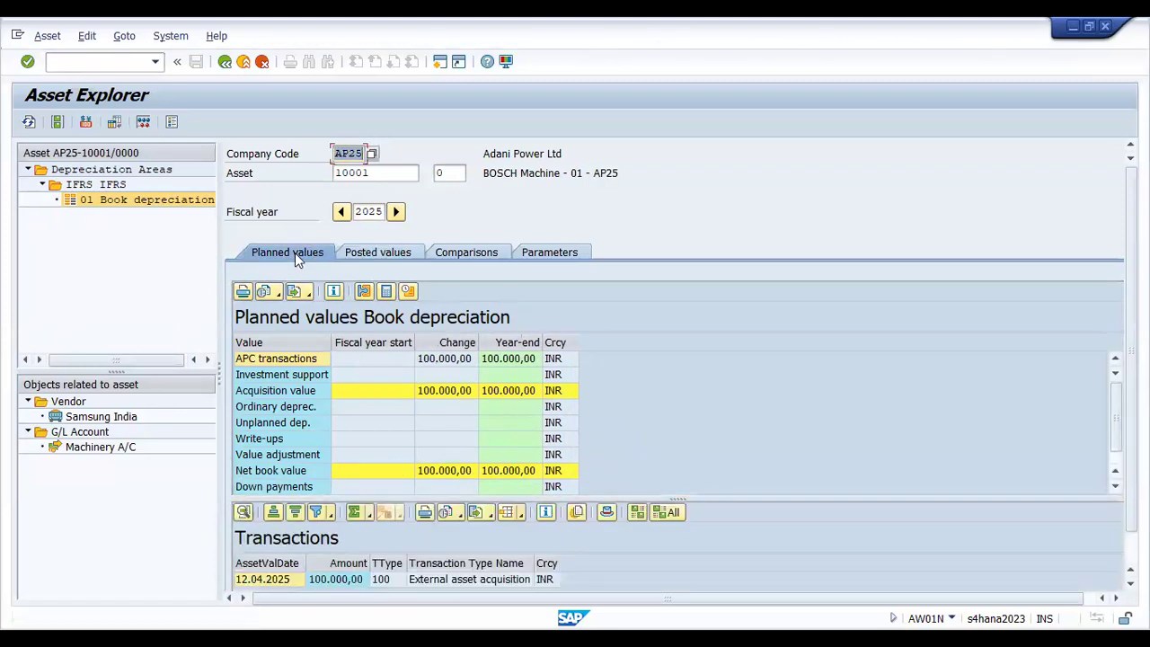
left_click(391, 252)
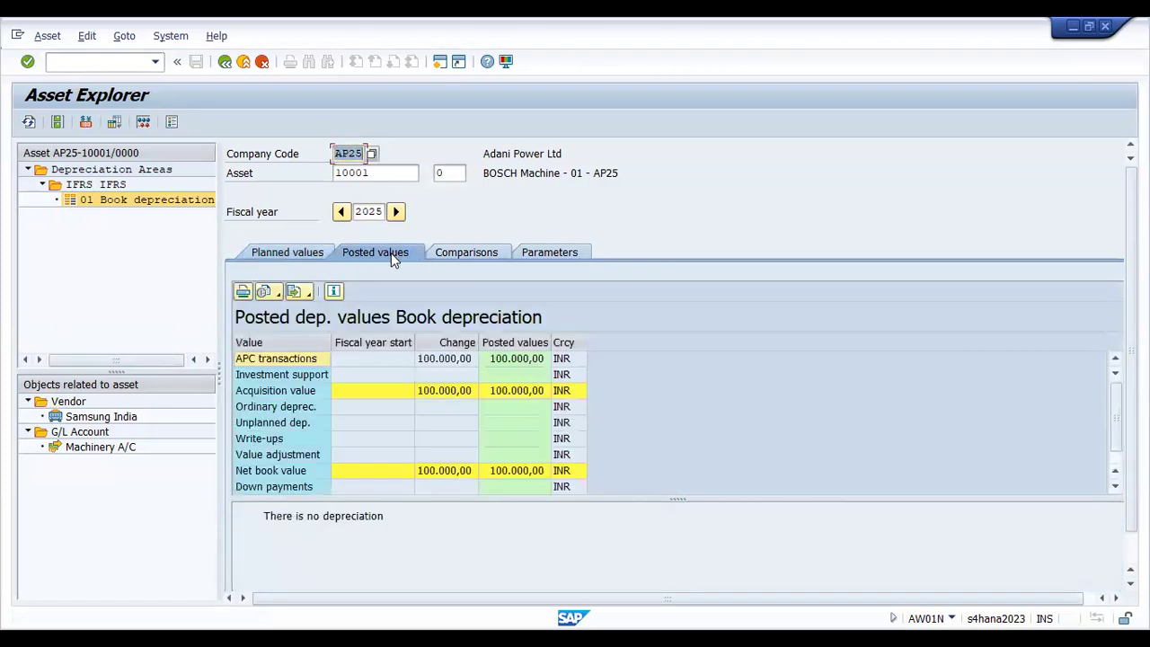
left_click(538, 252)
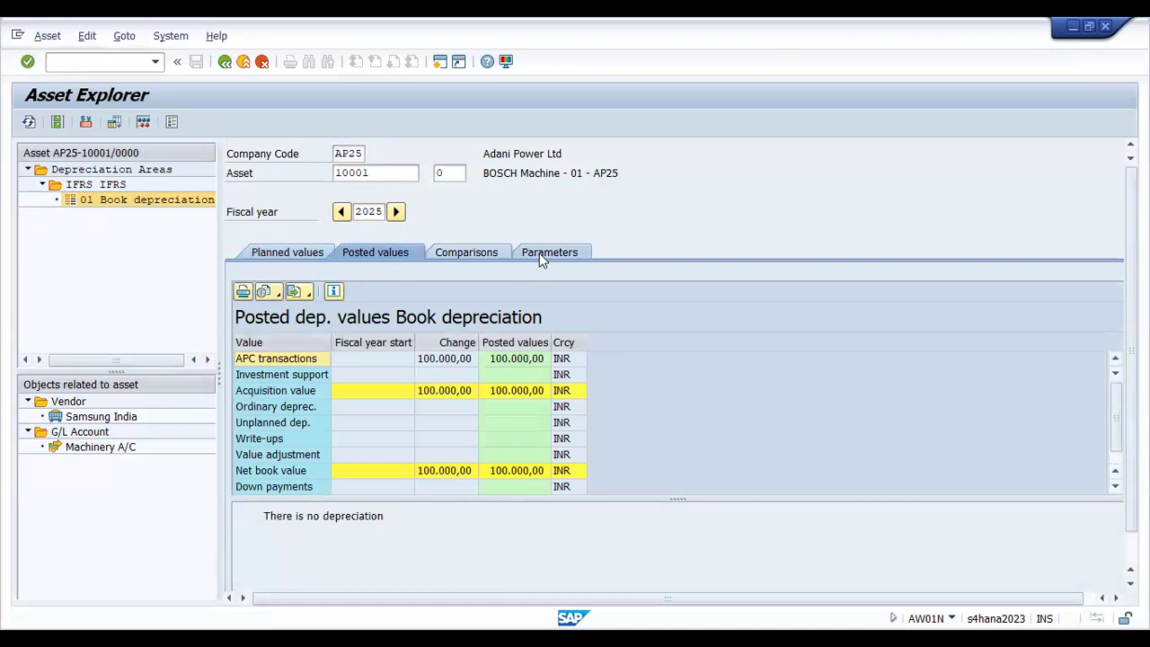
left_click(385, 253)
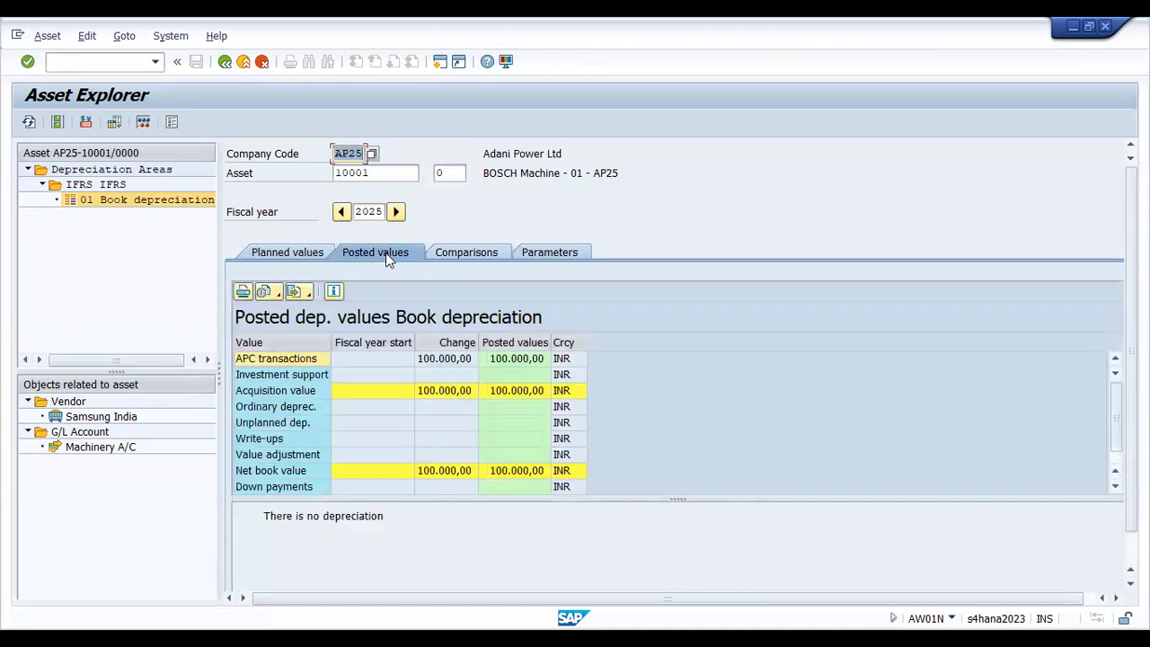
left_click_drag(614, 500, 602, 472)
left_click(288, 253)
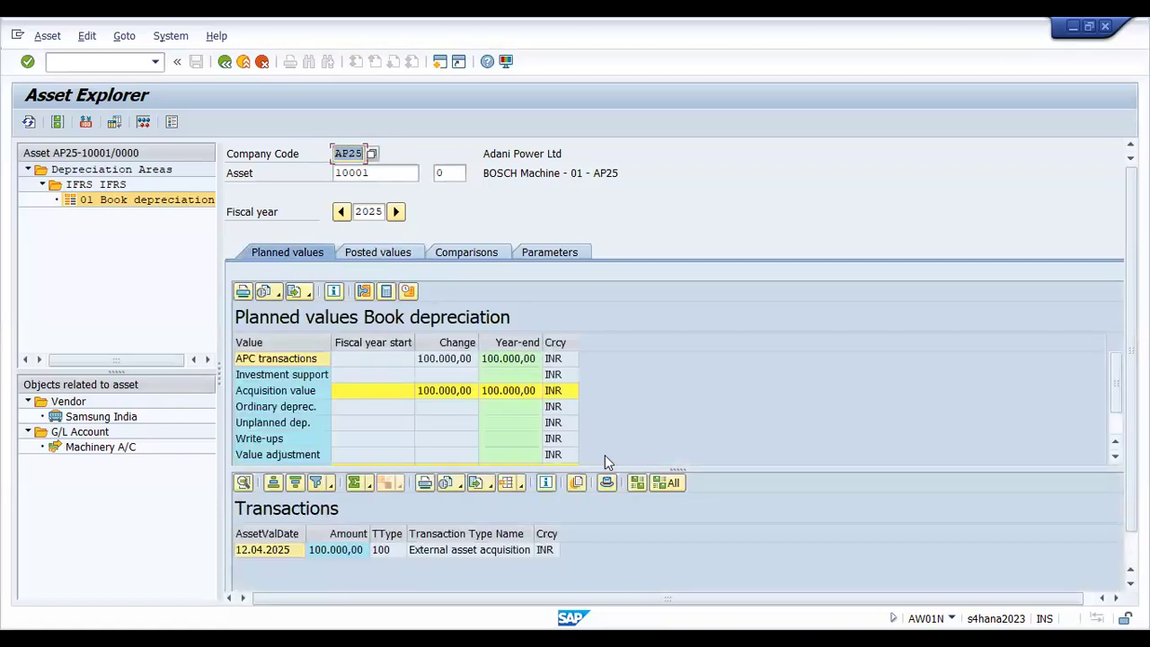
left_click_drag(619, 472, 620, 504)
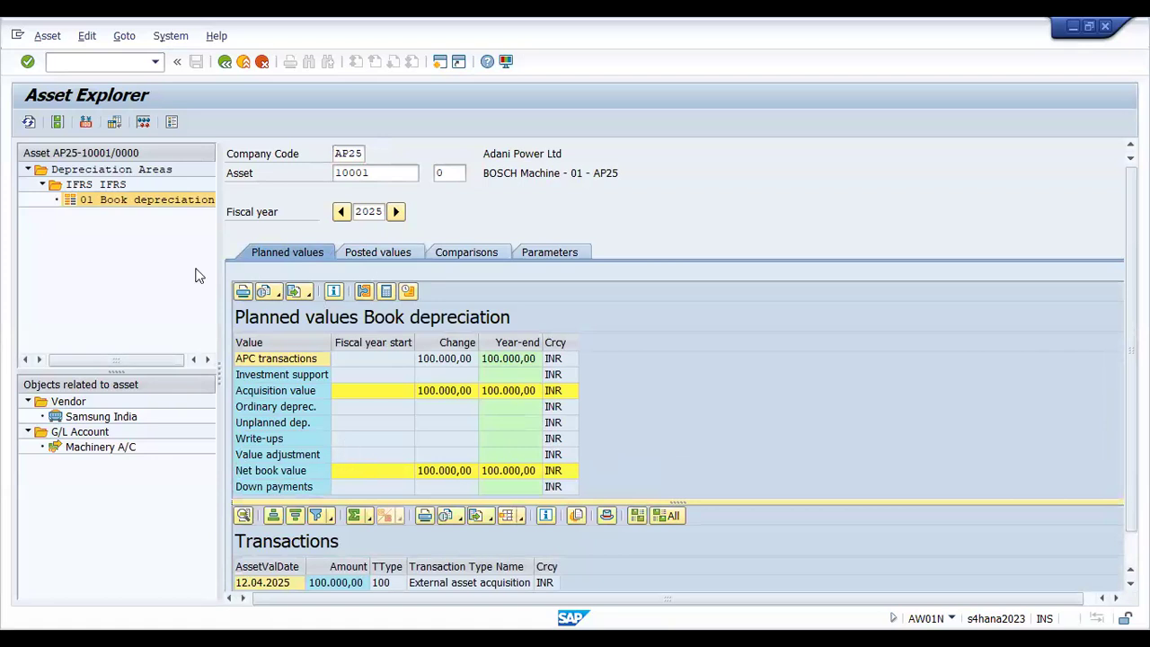
Reload asset 10001 and review its transactions and posted depreciation values for 2025.
left_click(391, 177)
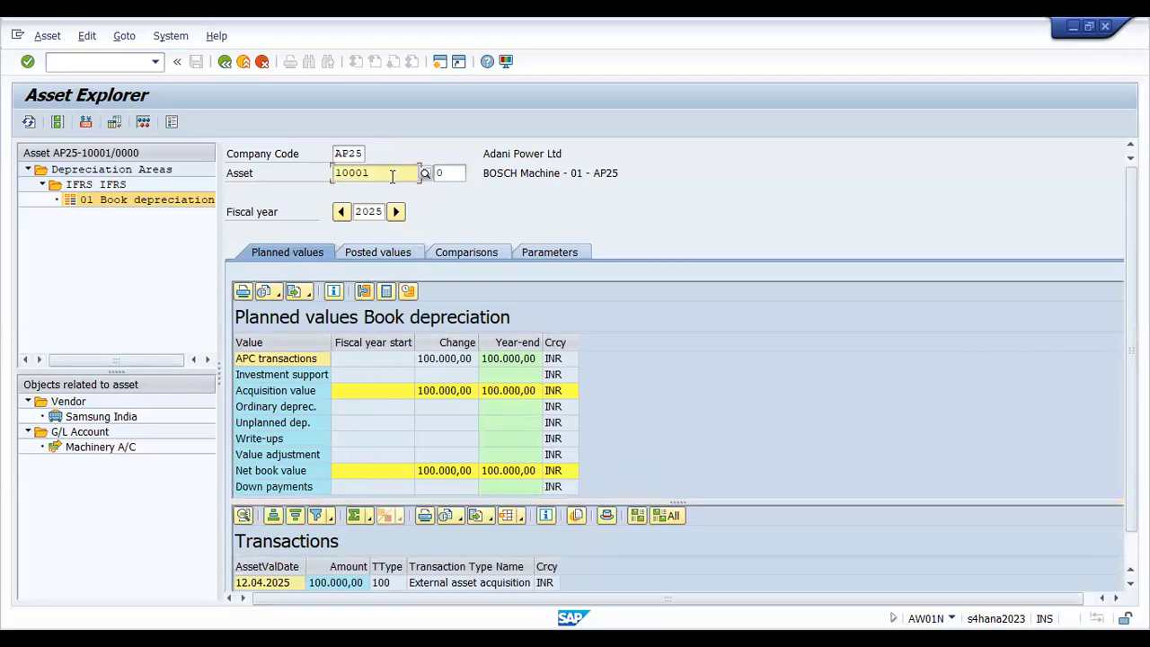
key("Return")
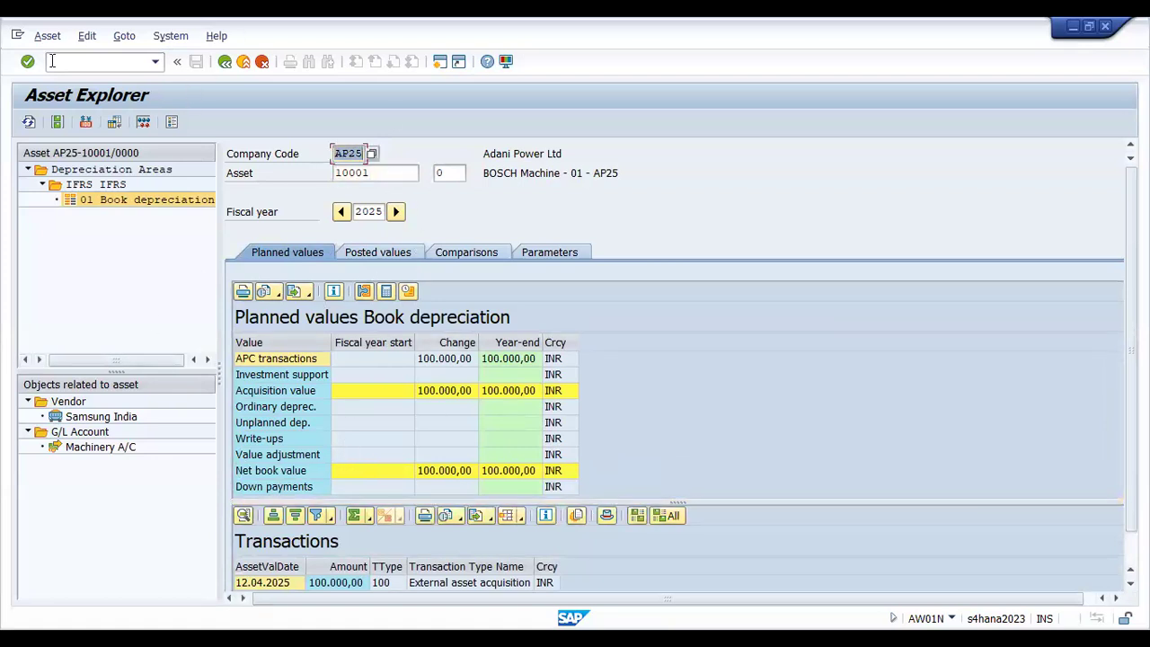
left_click(43, 36)
left_click(55, 58)
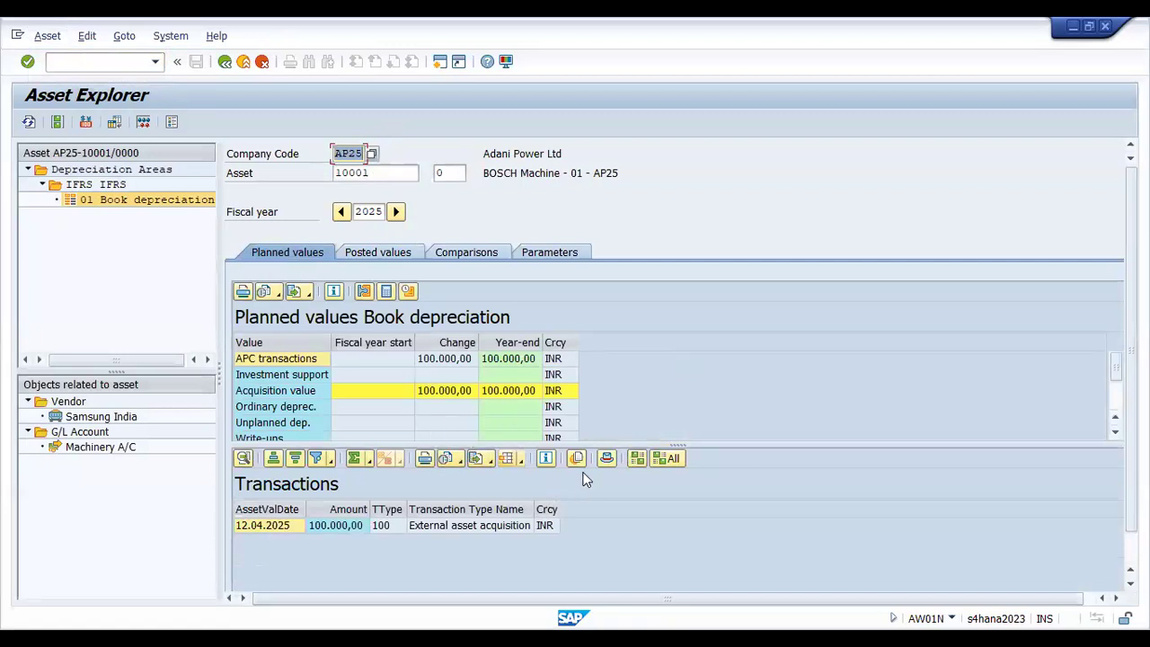
left_click_drag(584, 444, 583, 486)
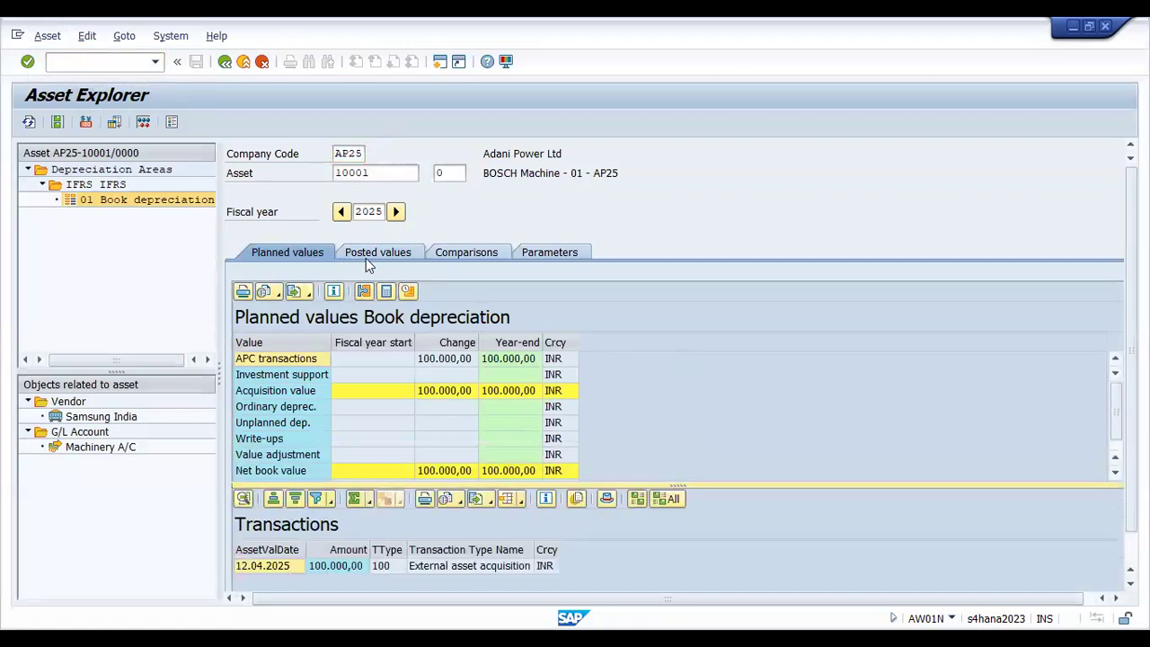
left_click(374, 252)
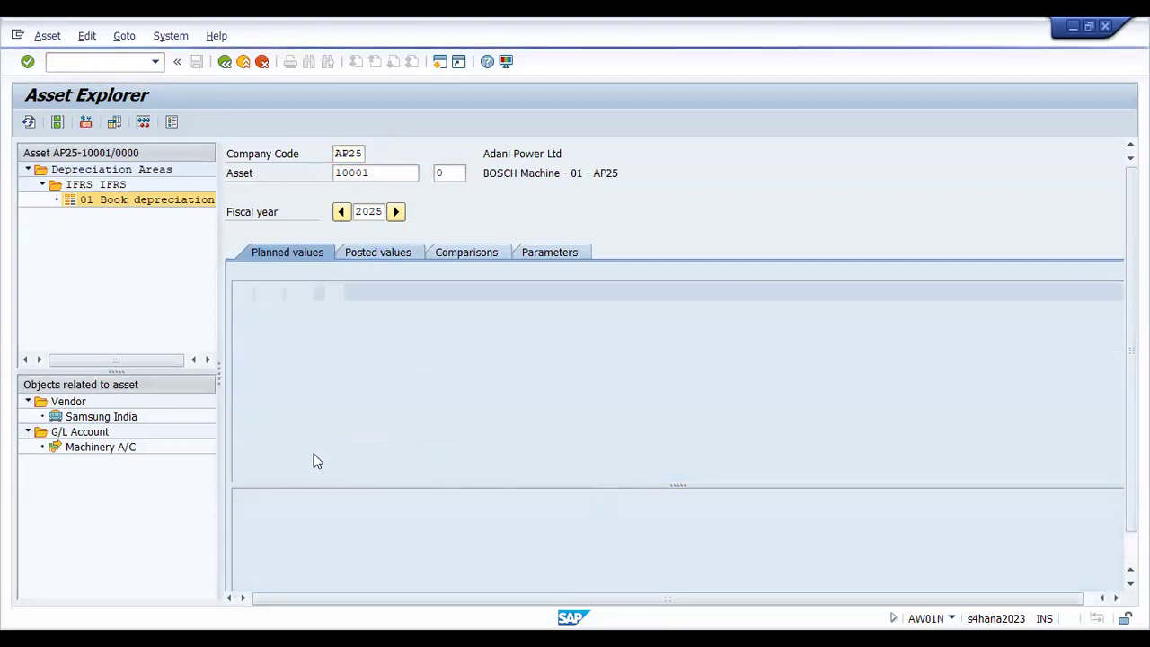
left_click_drag(585, 484, 583, 521)
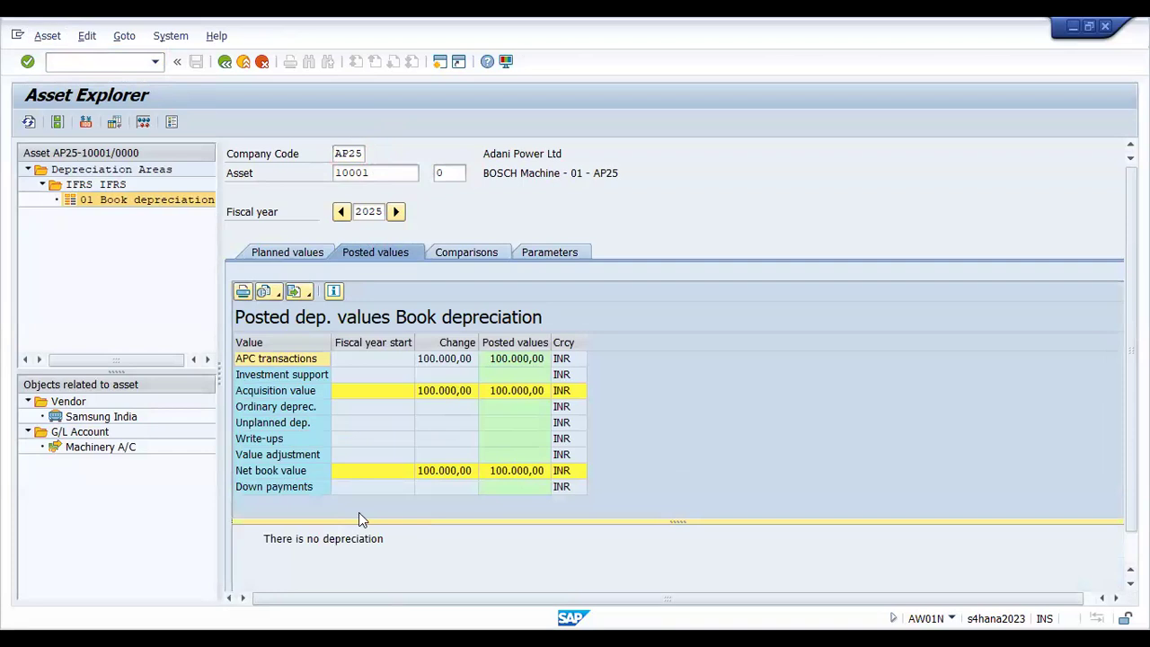
Check the depreciation key in the asset's parameters and examine the year-by-year comparison of its values for 2025 to 2035.
left_click(555, 255)
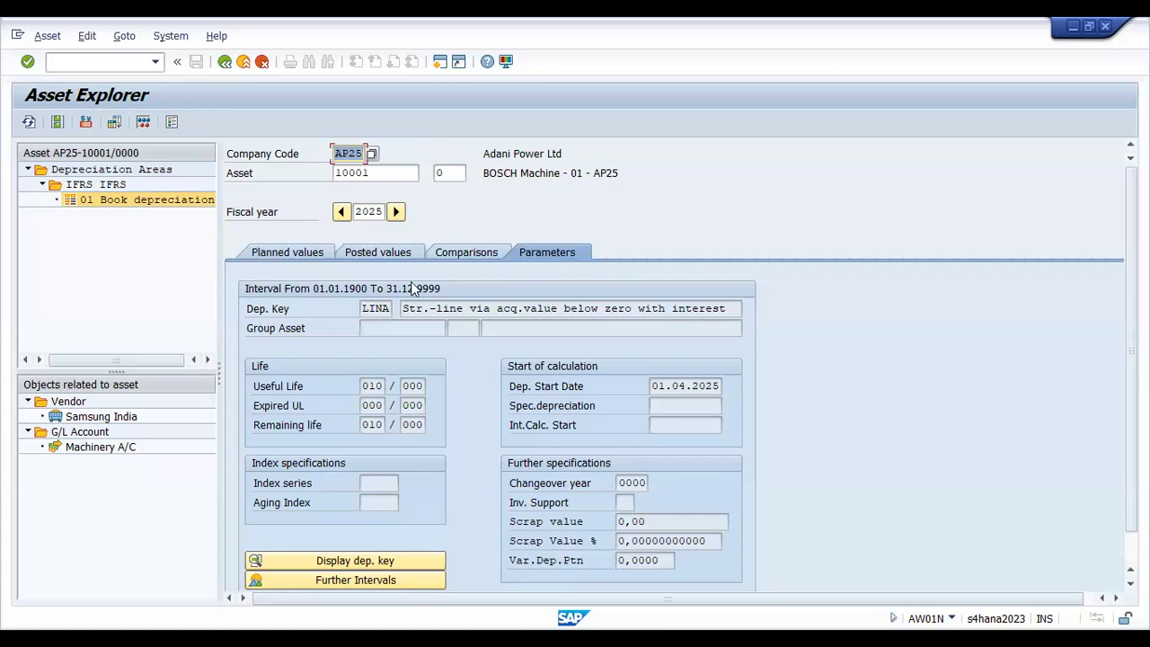
left_click_drag(362, 308, 396, 309)
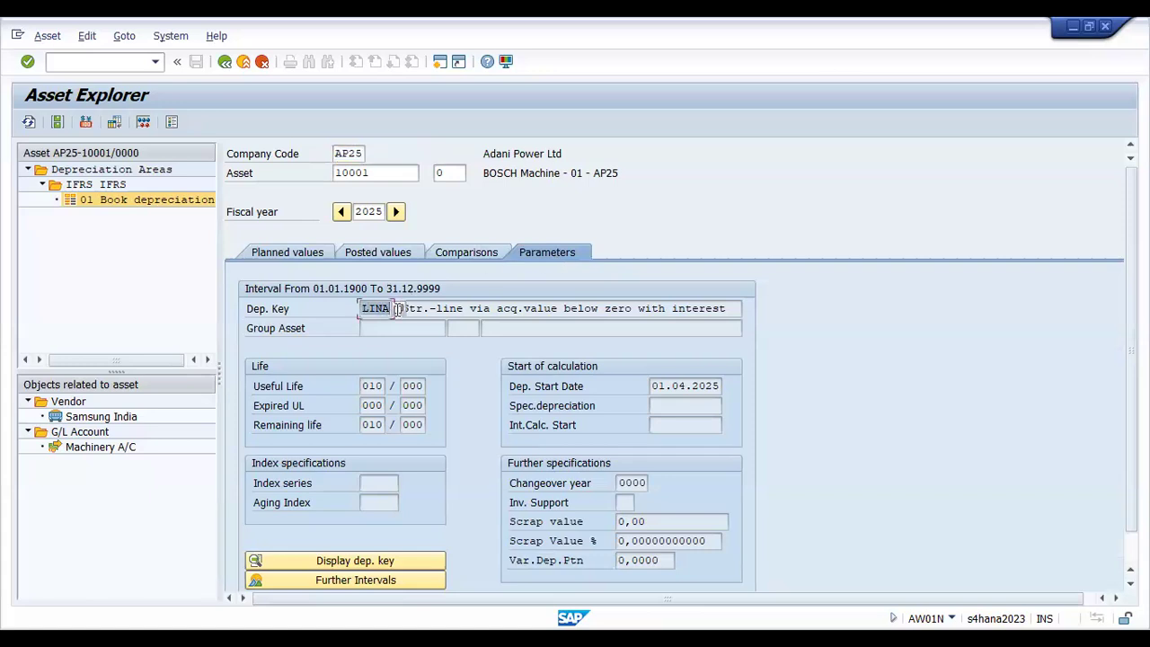
left_click(466, 254)
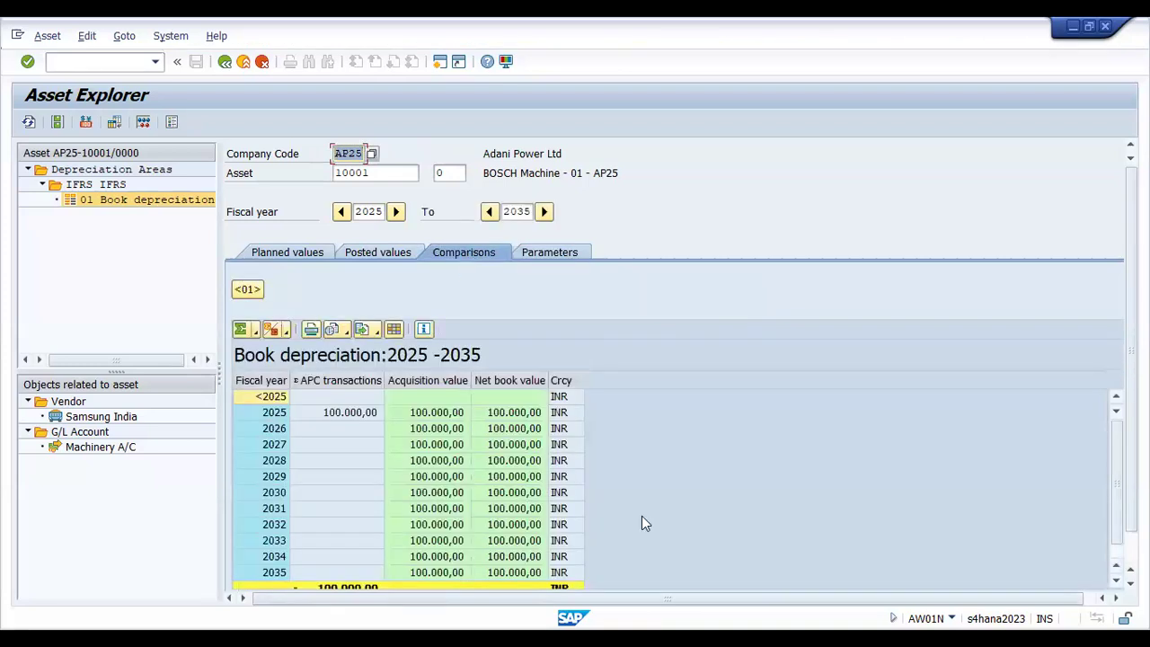
left_click_drag(1116, 478, 1116, 489)
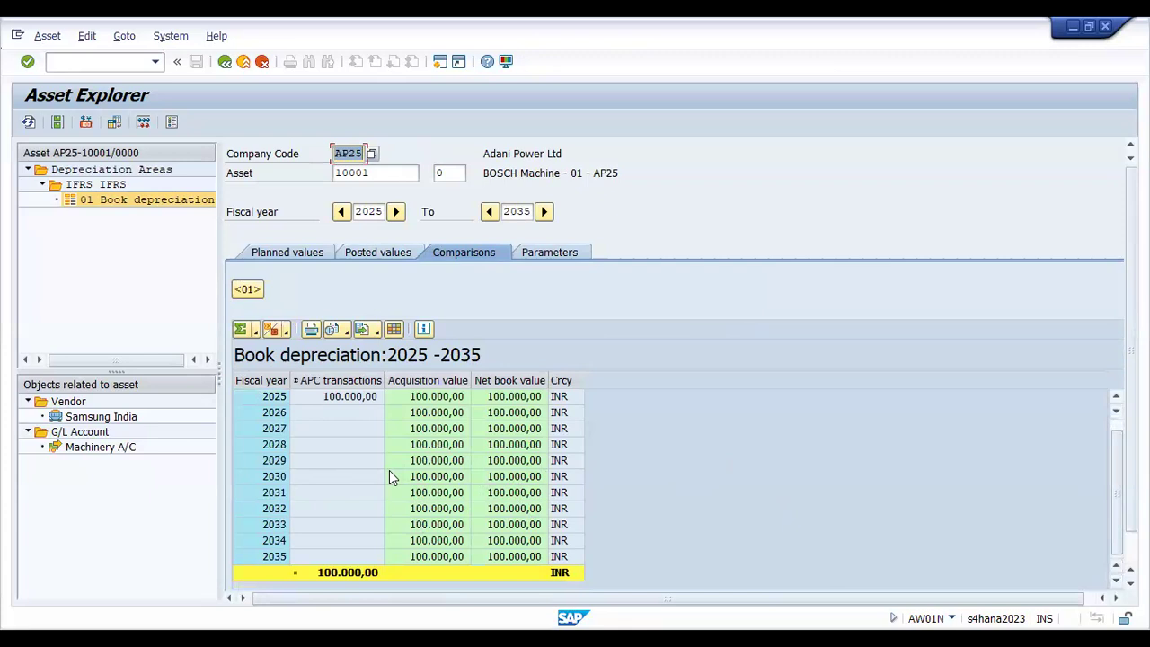
scroll(389, 472, "up", 1)
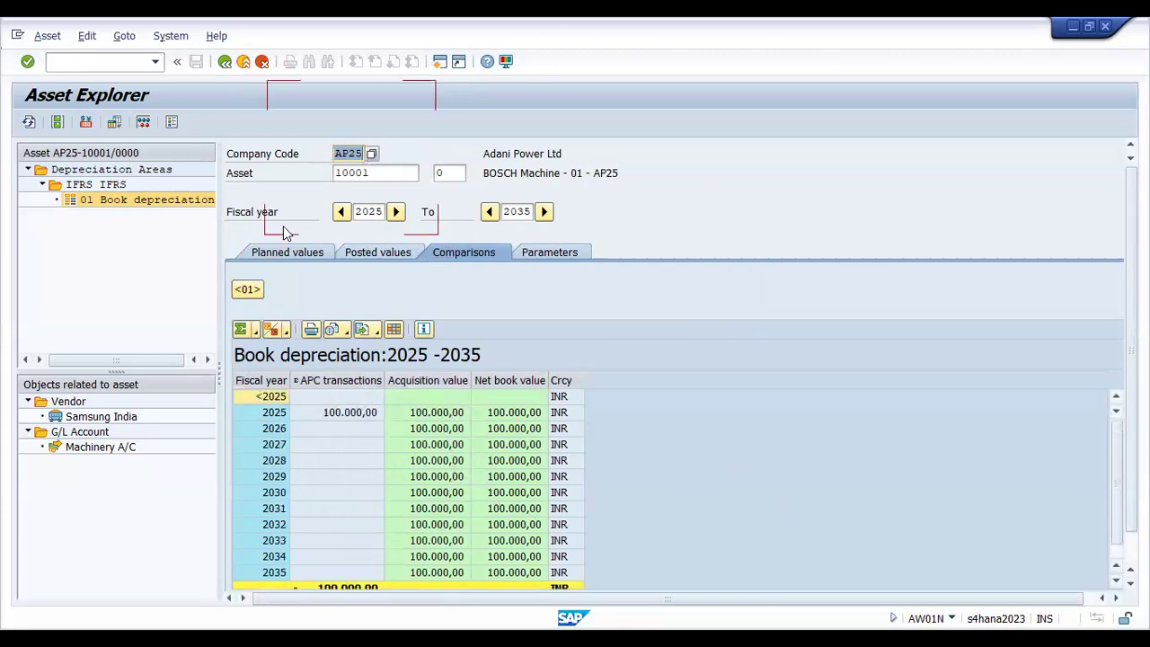
Recheck the asset's 2025 planned values and the depreciation key in its parameters.
left_click(386, 255)
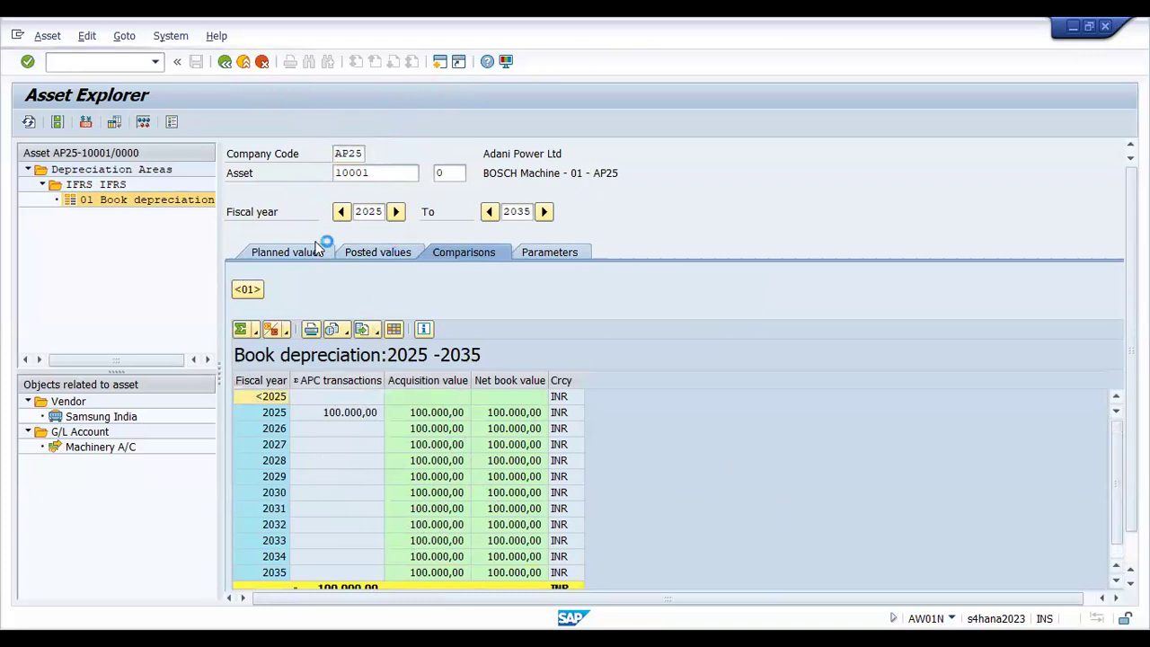
left_click(277, 255)
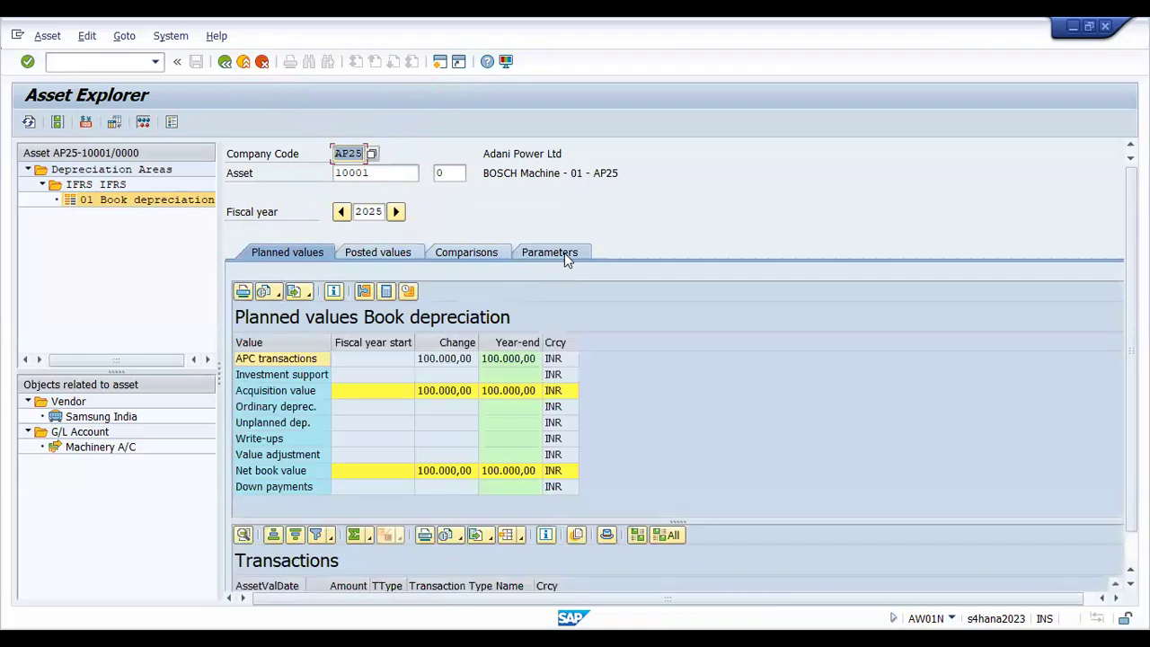
left_click(564, 255)
left_click(364, 311)
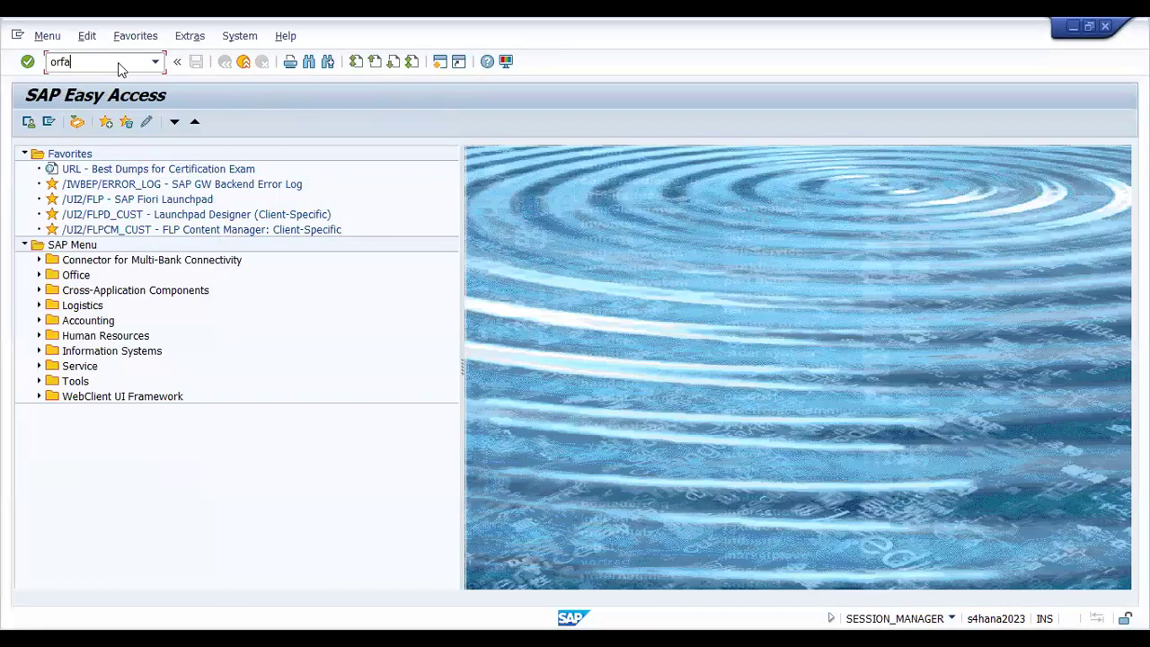
Open Asset Accounting customizing with transaction ORFA and expand Depreciation, Valuation Methods, Depreciation Key and Calculation Methods.
key("Return")
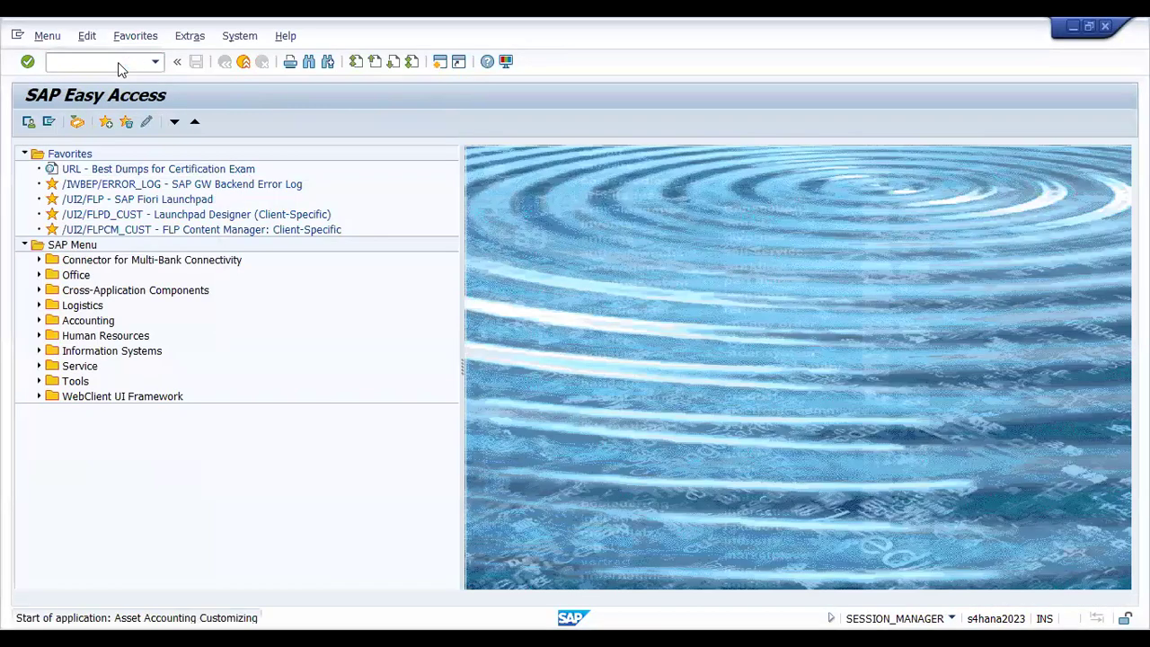
left_click(113, 247)
left_click(130, 231)
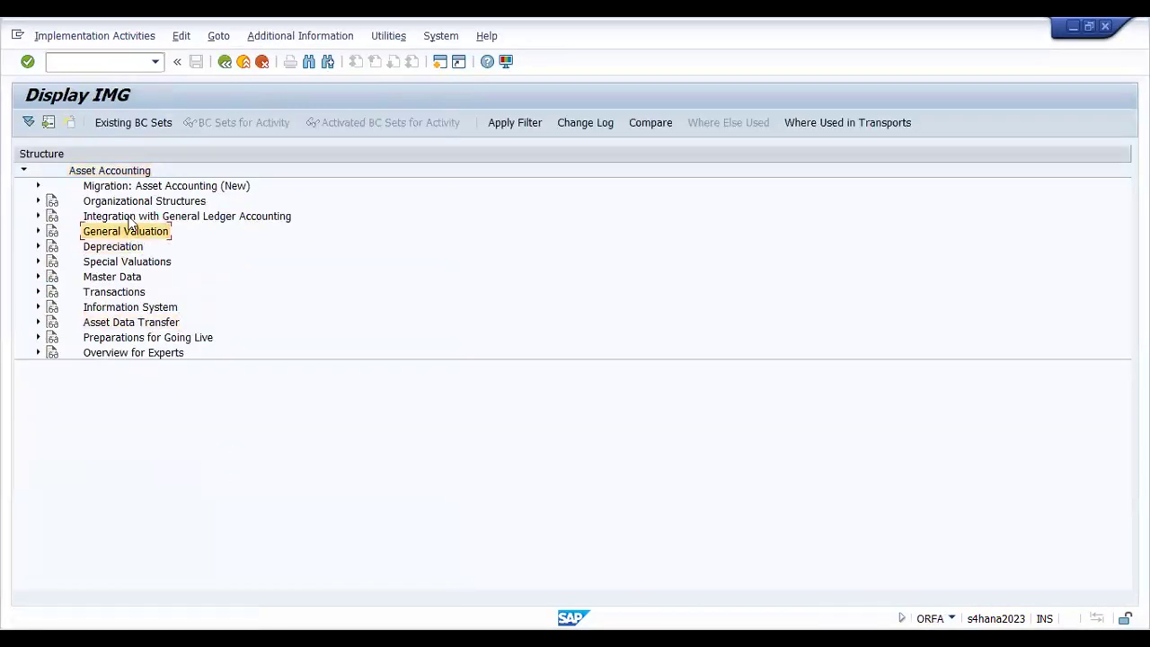
left_click(112, 248)
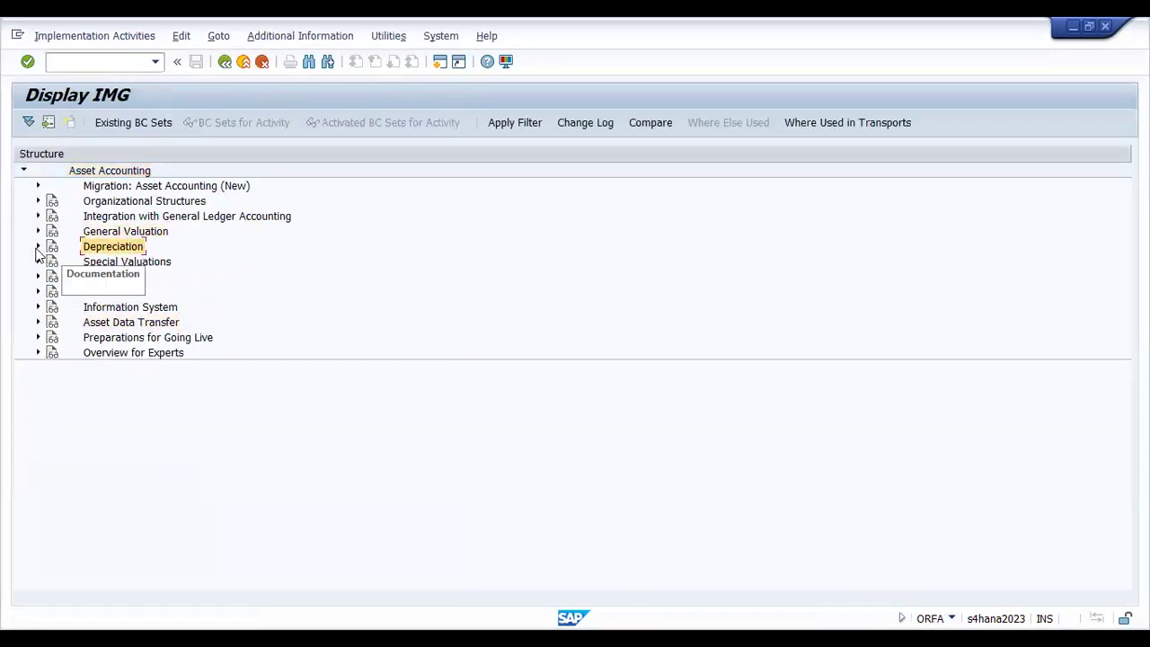
left_click(38, 246)
left_click(52, 307)
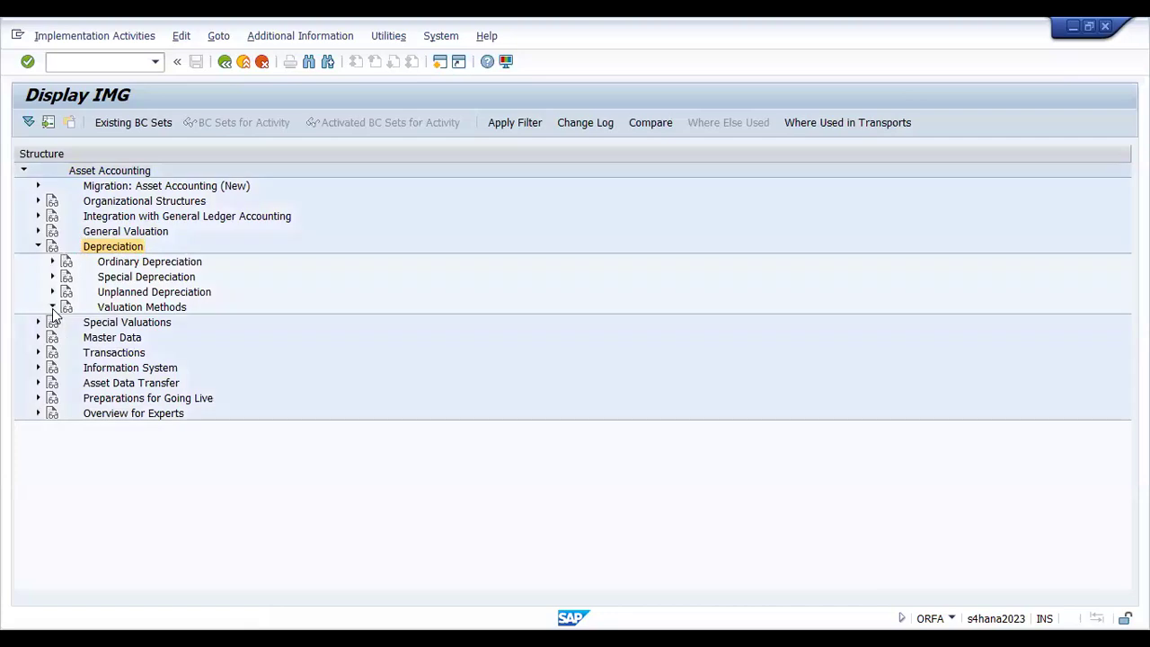
left_click(66, 321)
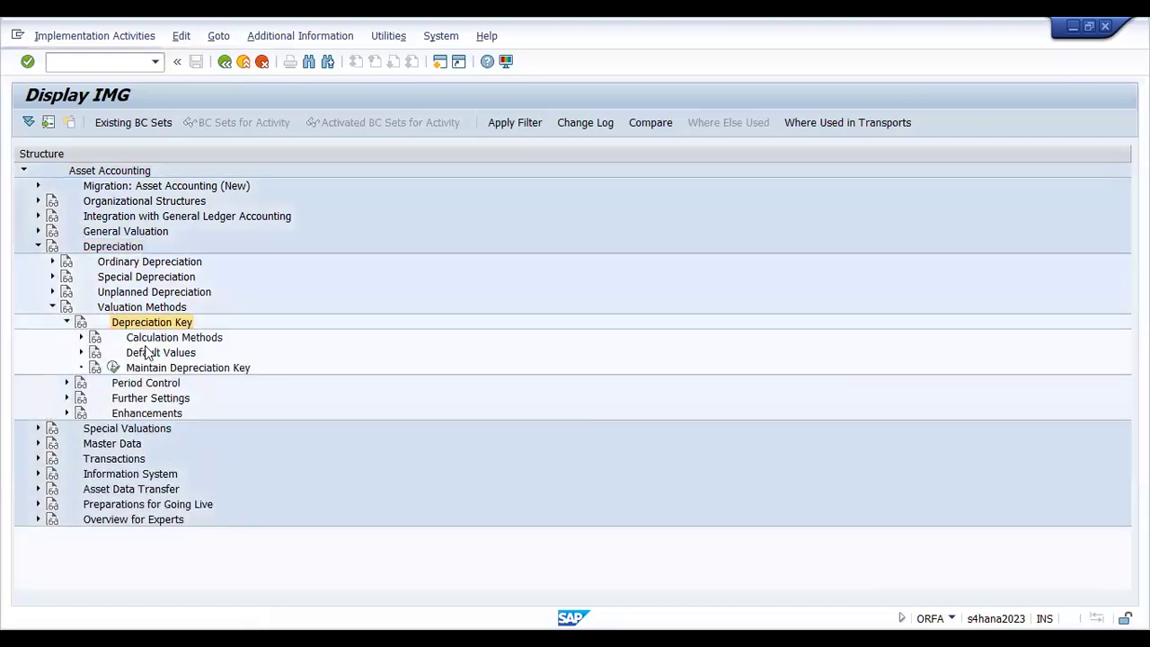
left_click(81, 337)
left_click(167, 353)
left_click(166, 413)
left_click(142, 445)
Open the Maintain Depreciation Key activity for chart of depreciation AP25.
left_click(125, 444)
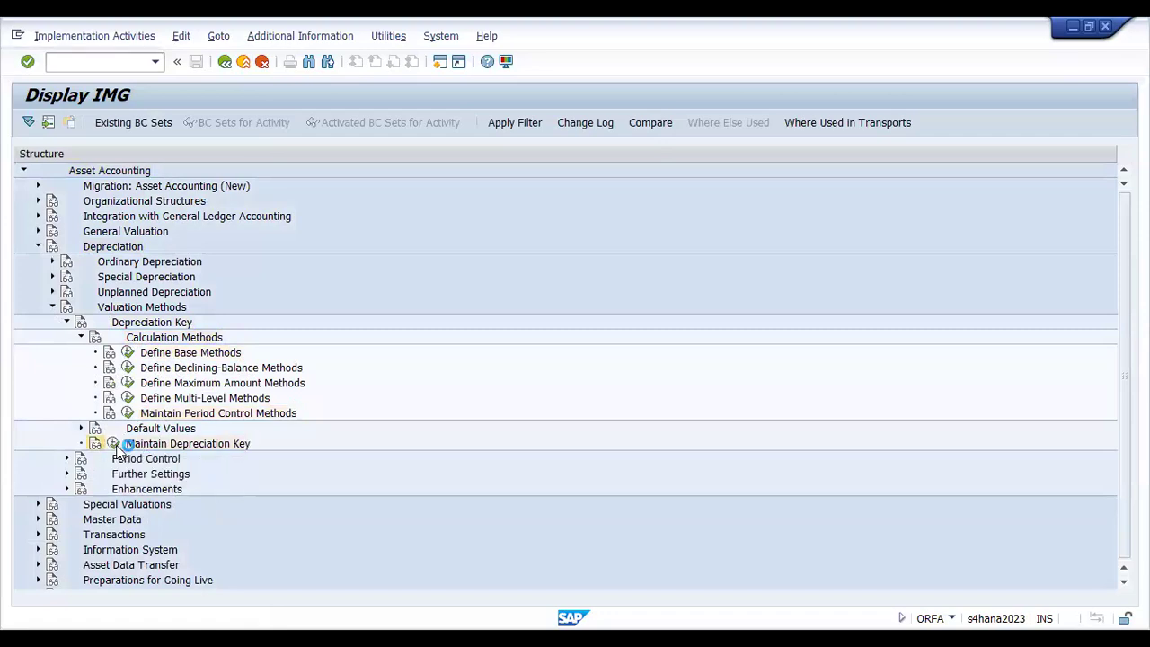
double_click(130, 446)
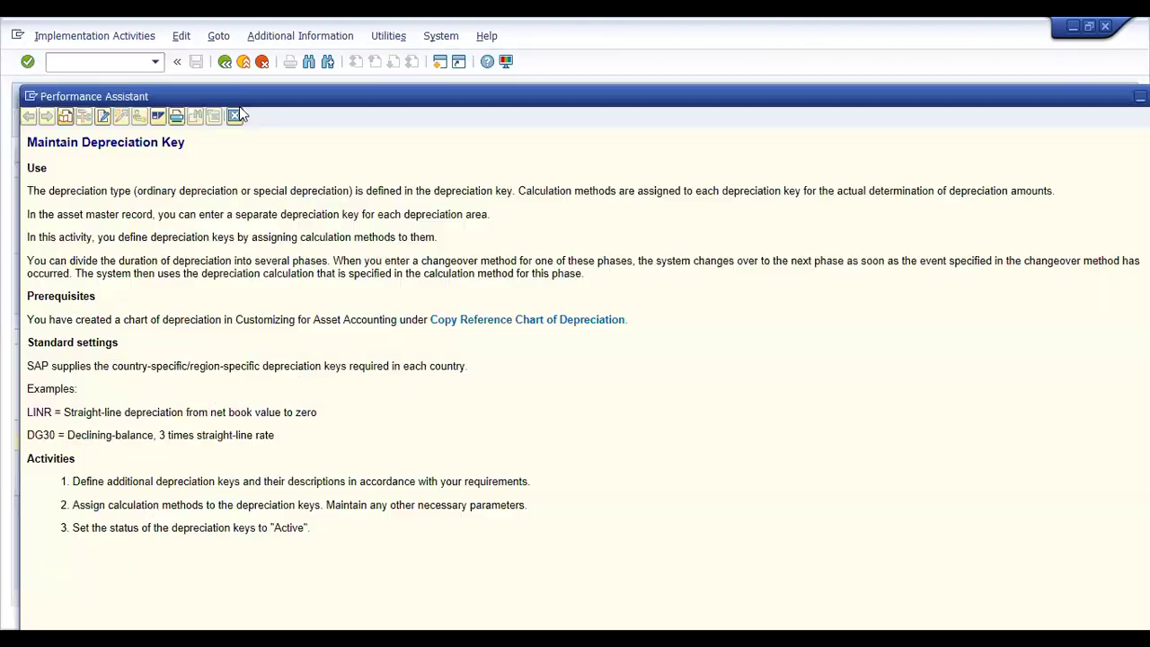
key("Escape")
left_click(117, 446)
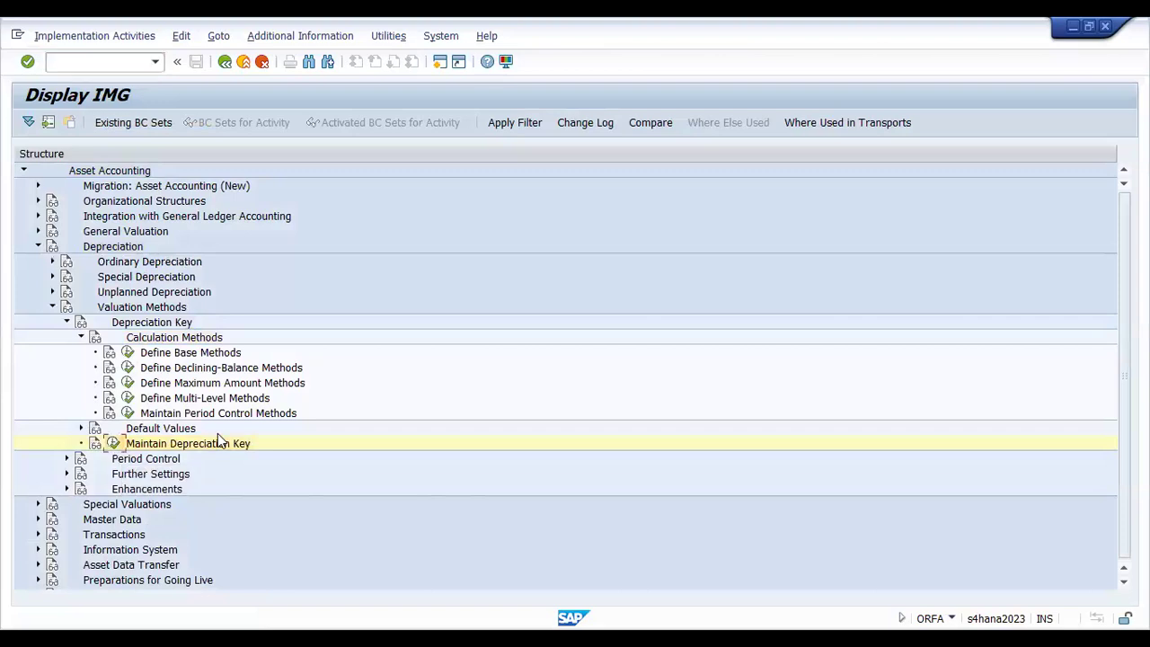
key("Return")
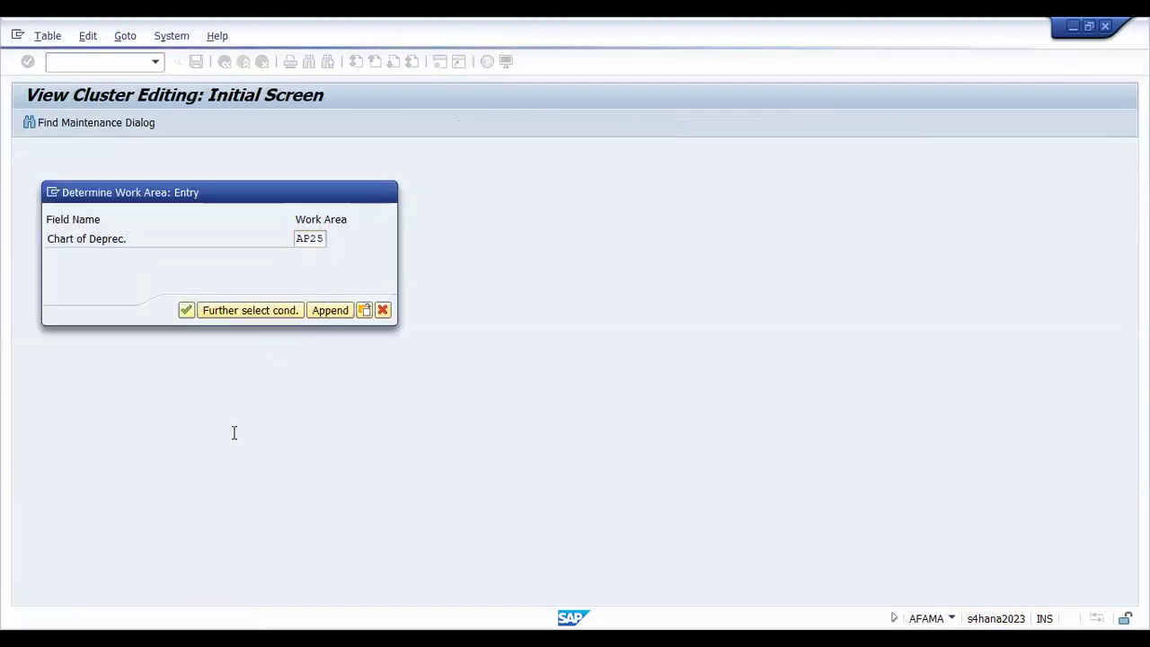
In the calculation method assignment of depreciation key LINA, set the multilevel method to 012.
scroll(230, 437, "down", 3)
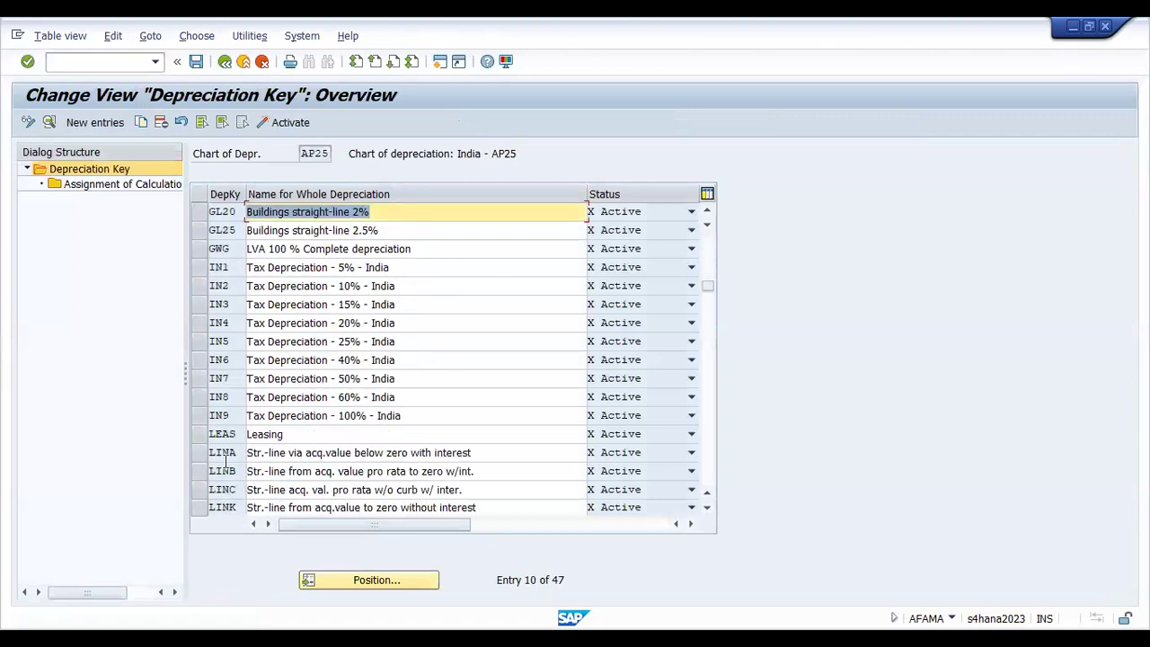
double_click(235, 453)
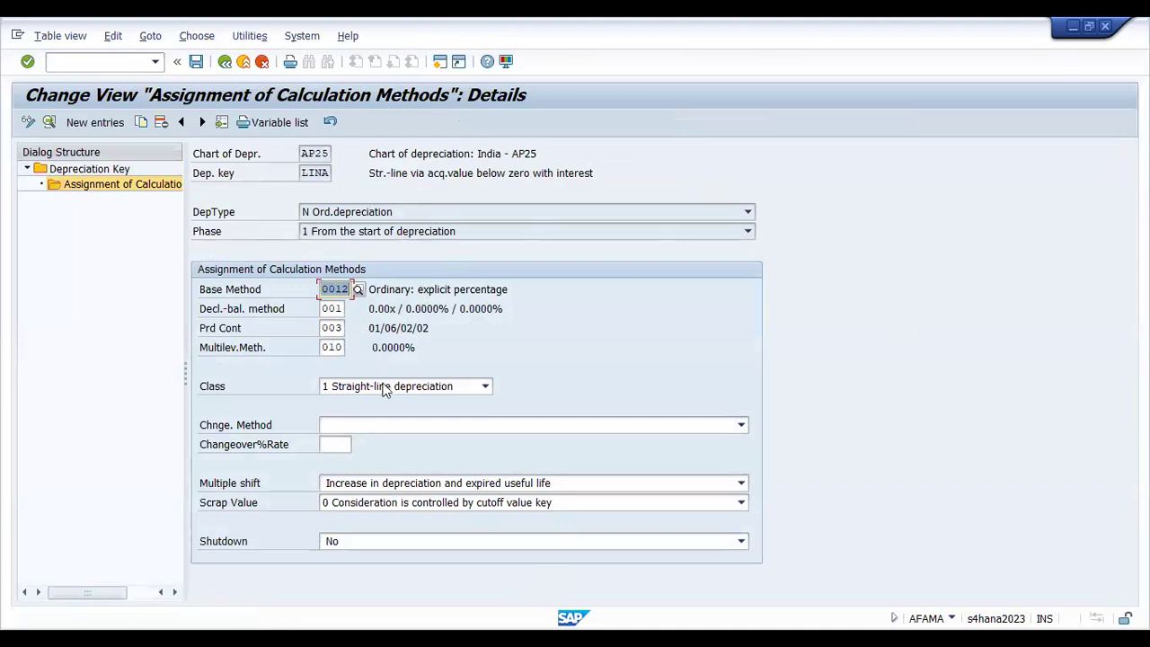
left_click(323, 349)
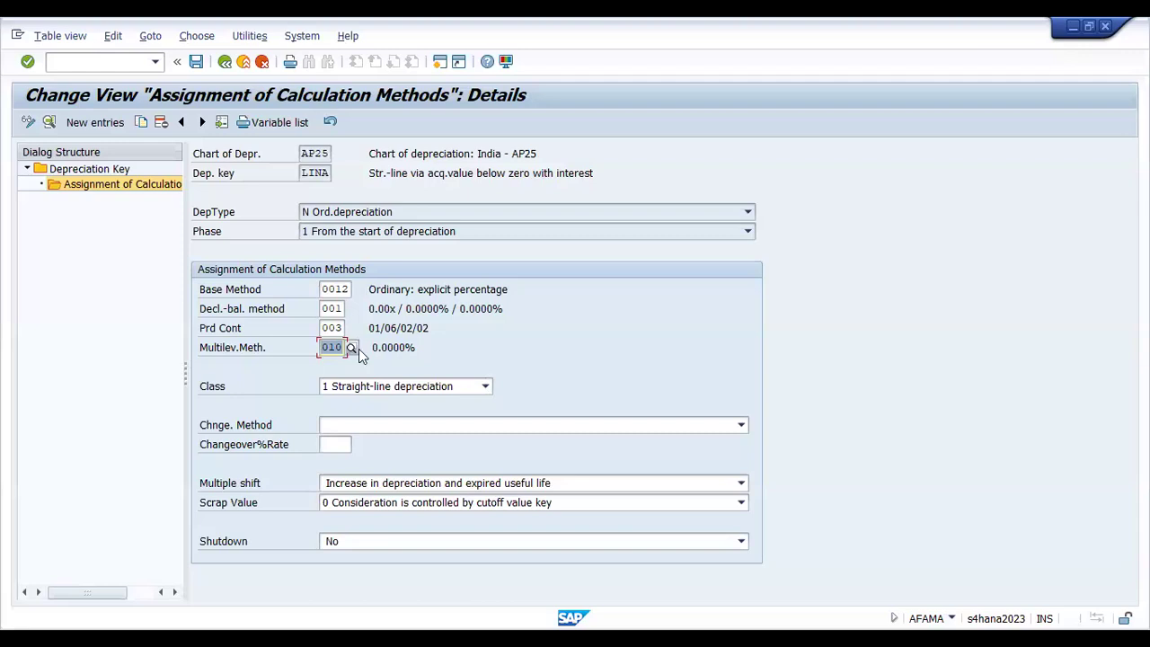
type("012")
key("Return")
left_click(443, 349)
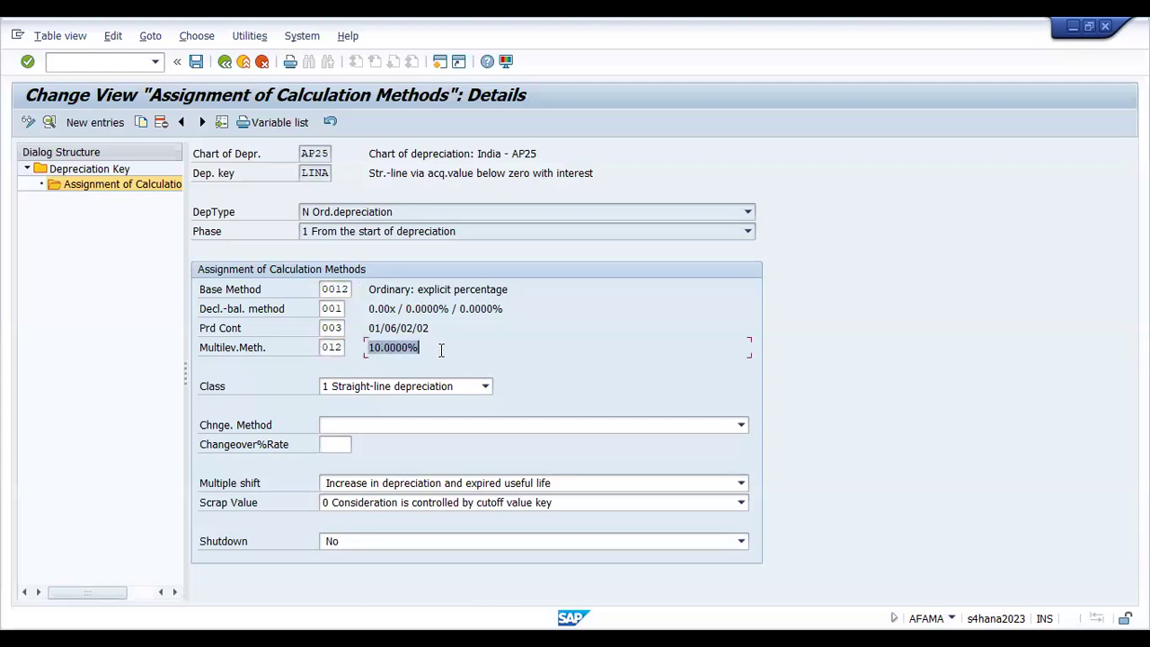
Save the calculation method assignment of depreciation key LINA to customizing request A4HK900625 and return to the assignment overview.
left_click(196, 61)
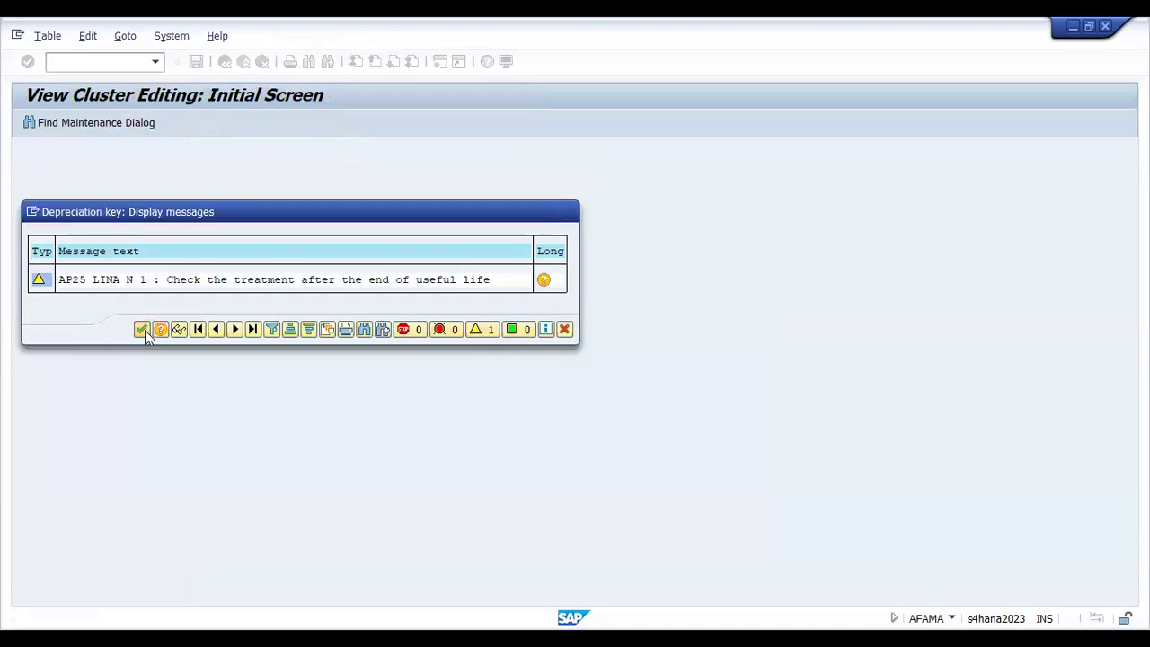
left_click(142, 329)
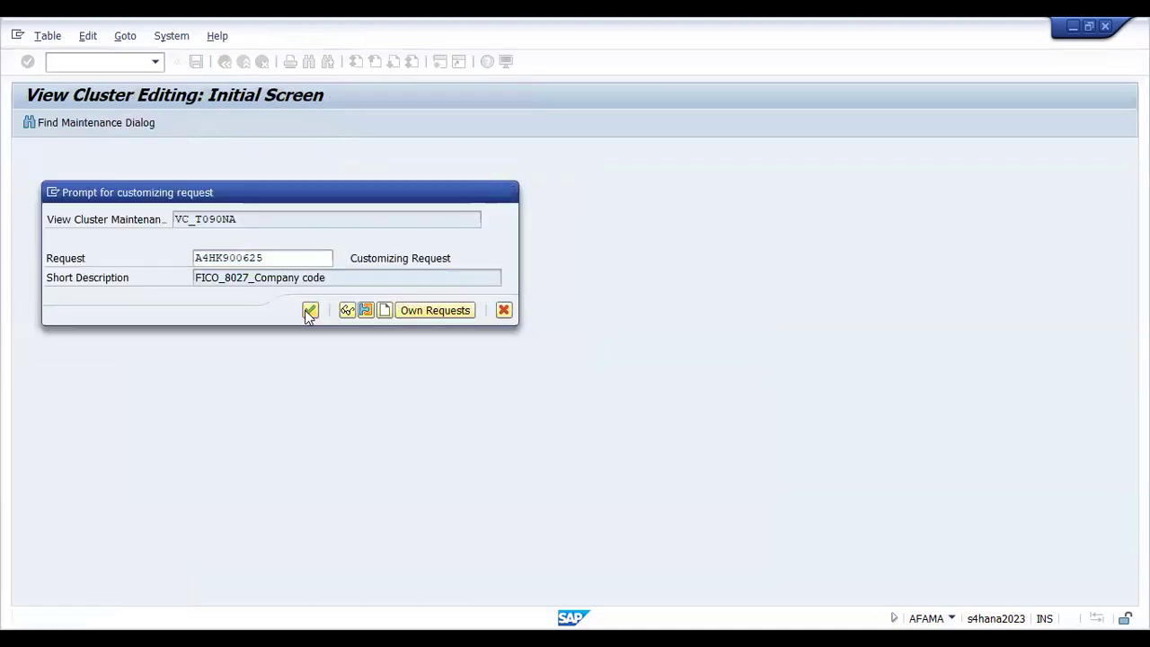
key("Return")
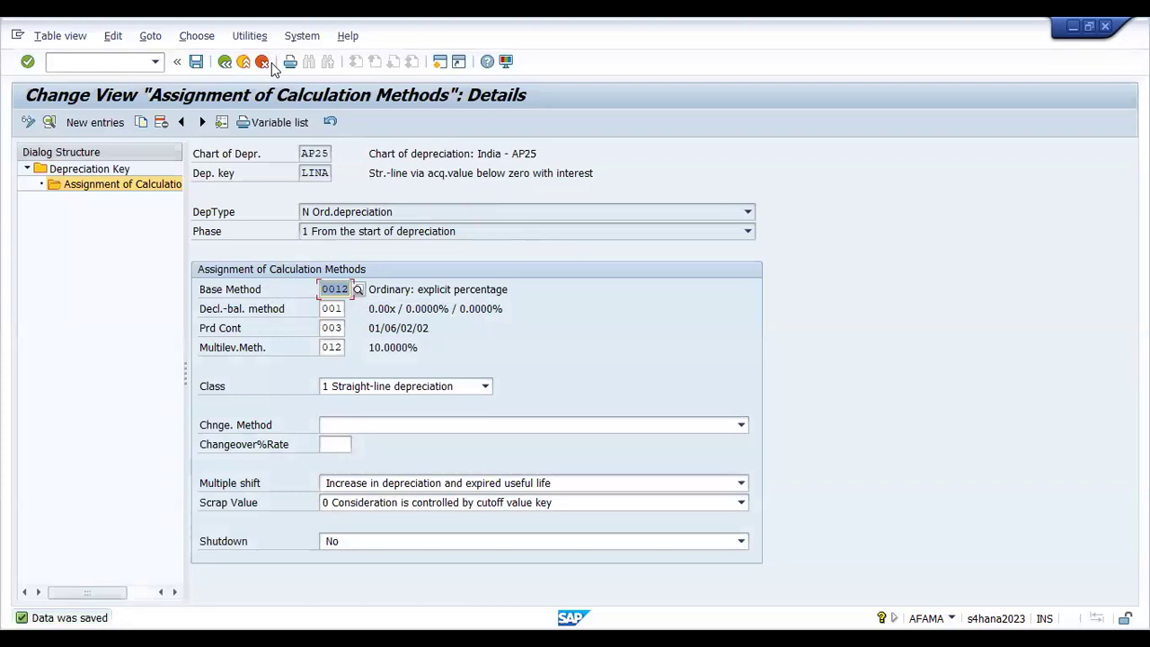
left_click(225, 61)
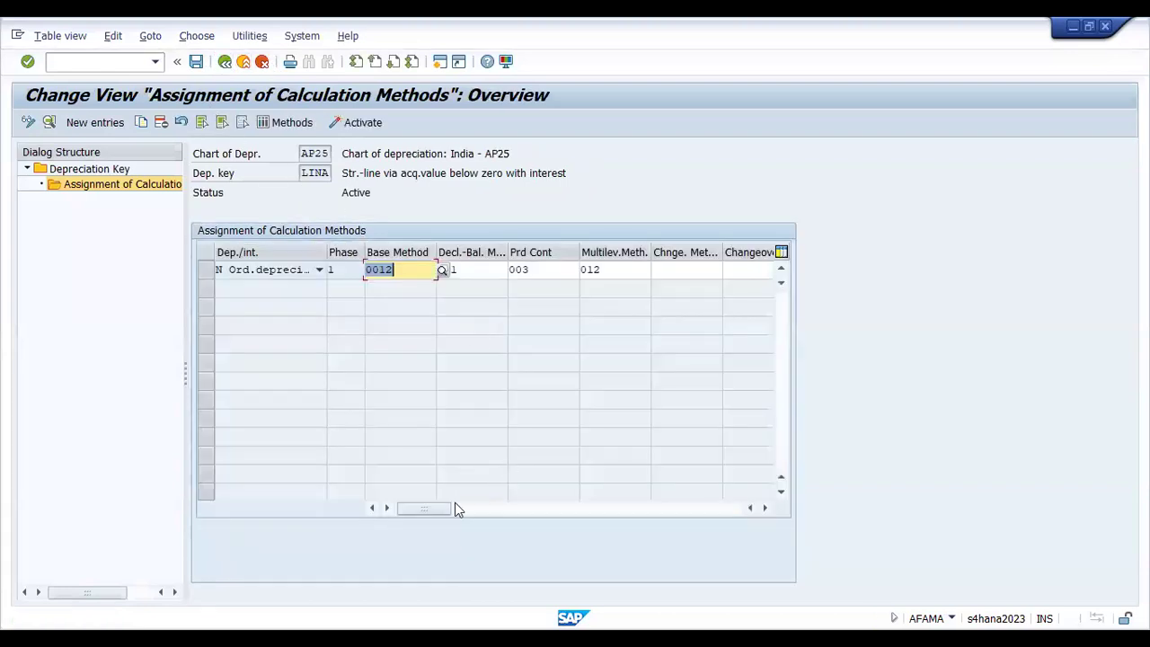
Open Asset Explorer with transaction AW01N for asset 10001 of company code AP25, confirming the depreciation message.
key("alt+Tab")
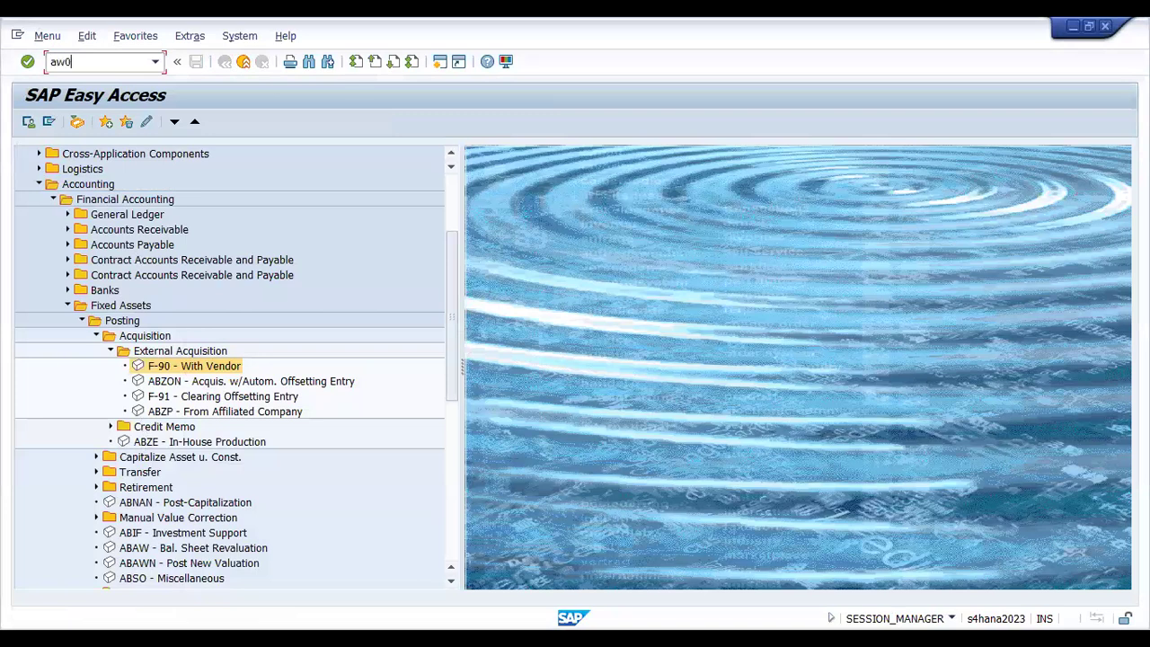
key("Return")
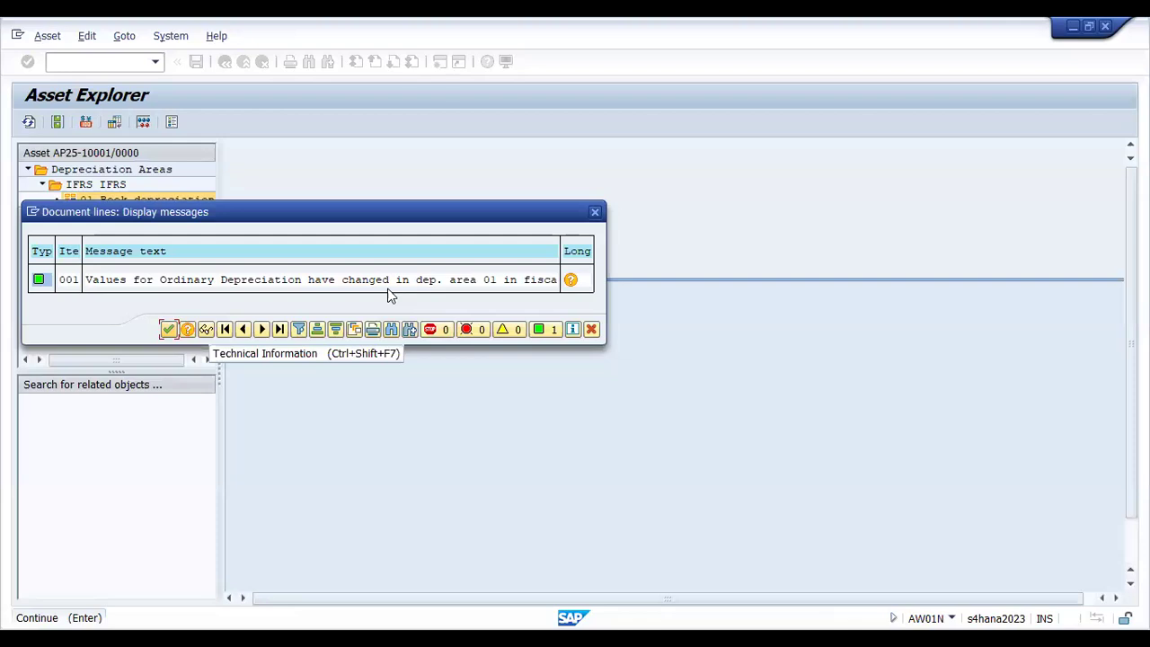
left_click(168, 329)
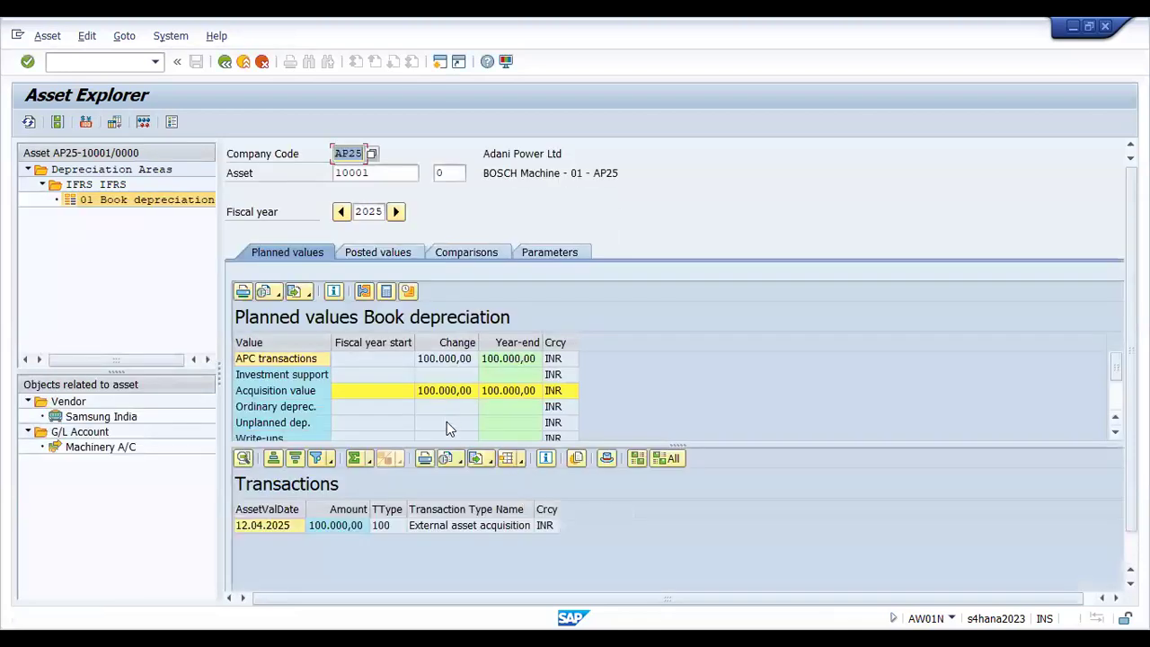
Check the asset's 2025 posted values in full and its depreciation parameters.
left_click(397, 254)
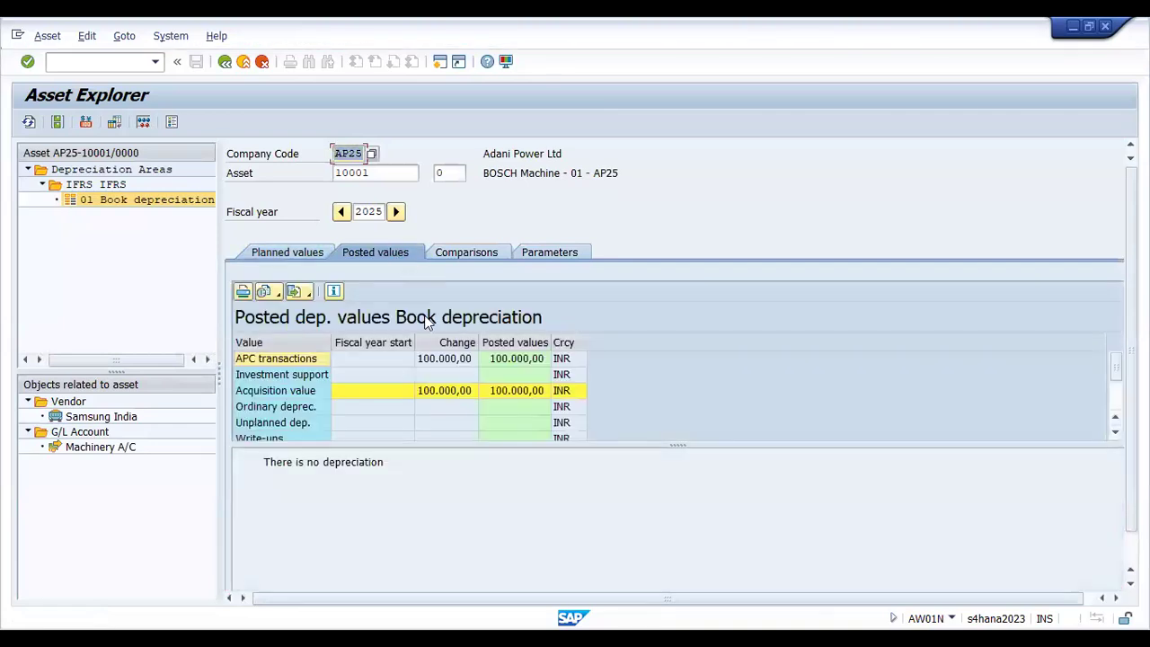
left_click_drag(590, 446, 590, 484)
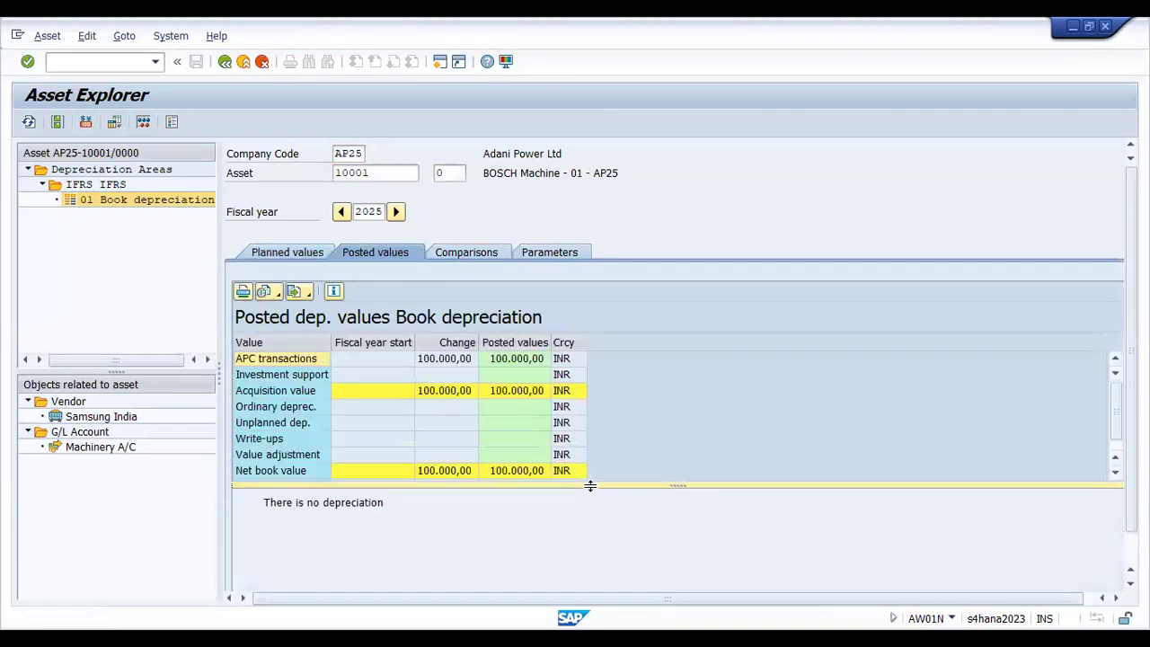
left_click(558, 253)
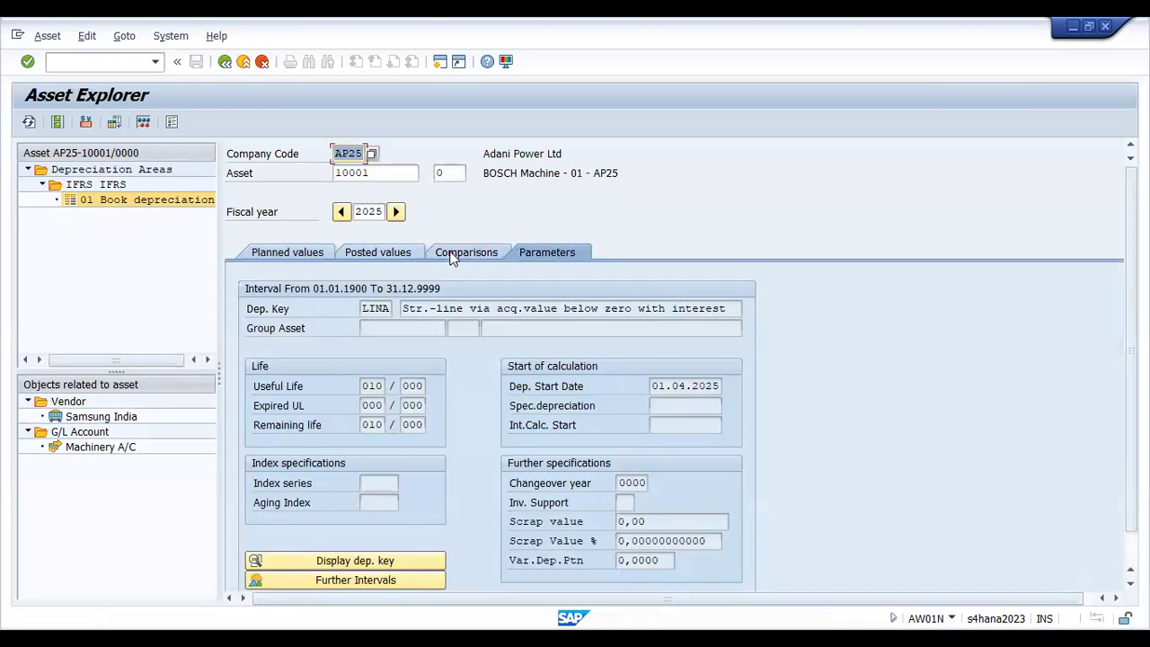
Examine the 2025 to 2035 comparison of book depreciation, checking the ordinary depreciation and net book value per year.
left_click(381, 253)
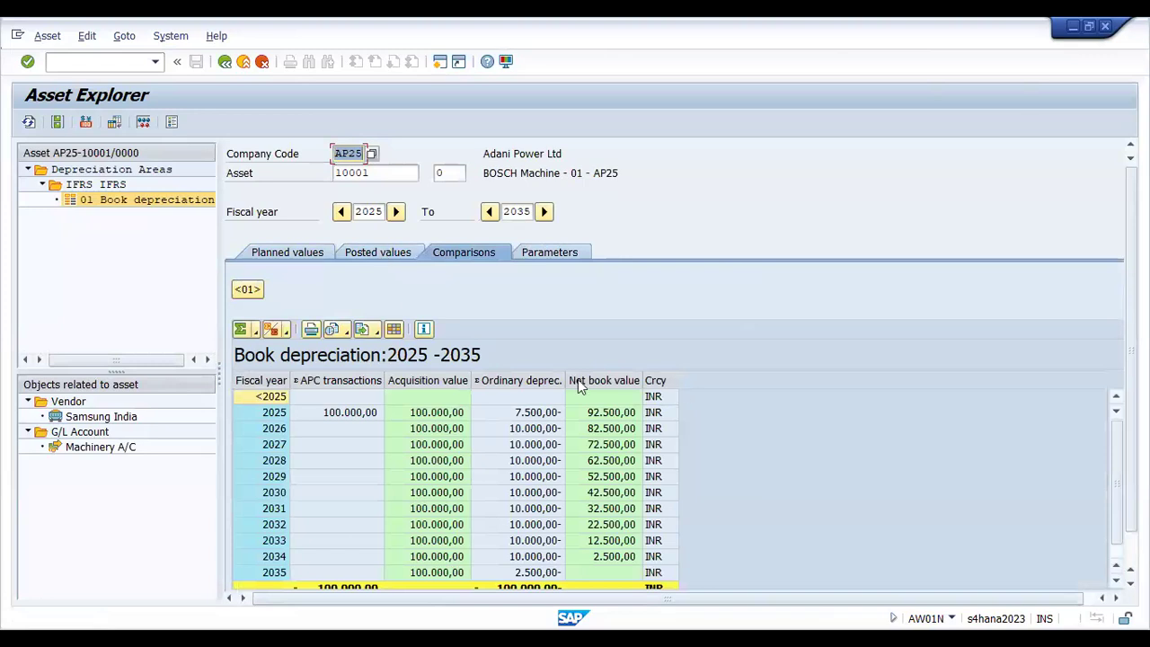
left_click(1048, 431)
left_click(434, 415)
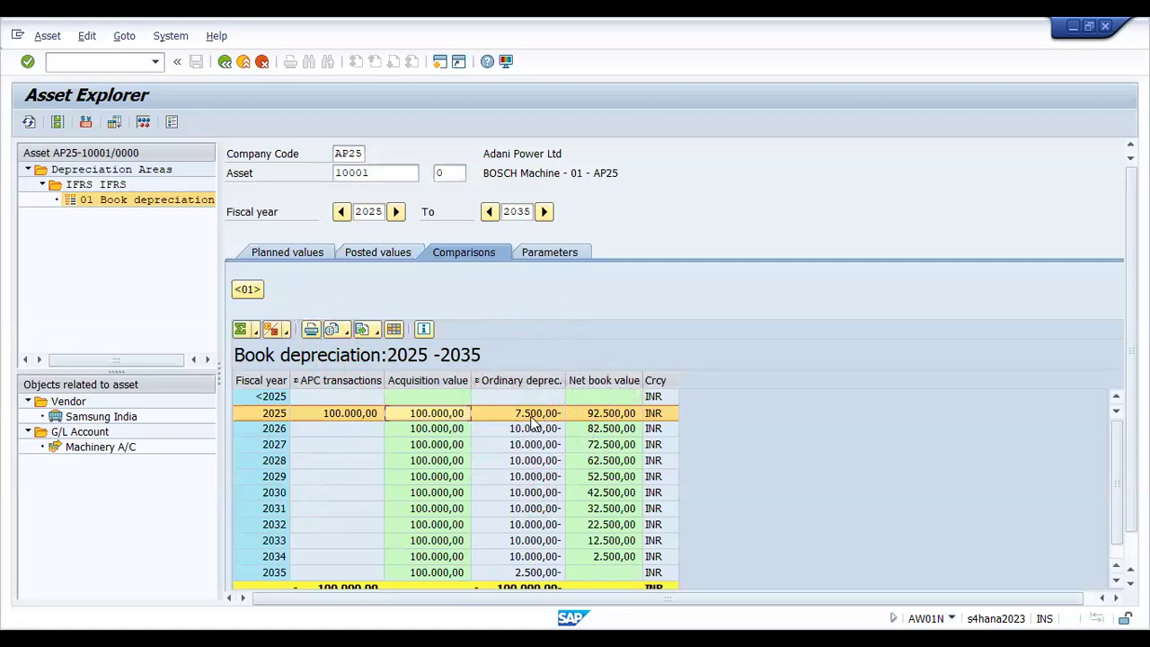
left_click(534, 429)
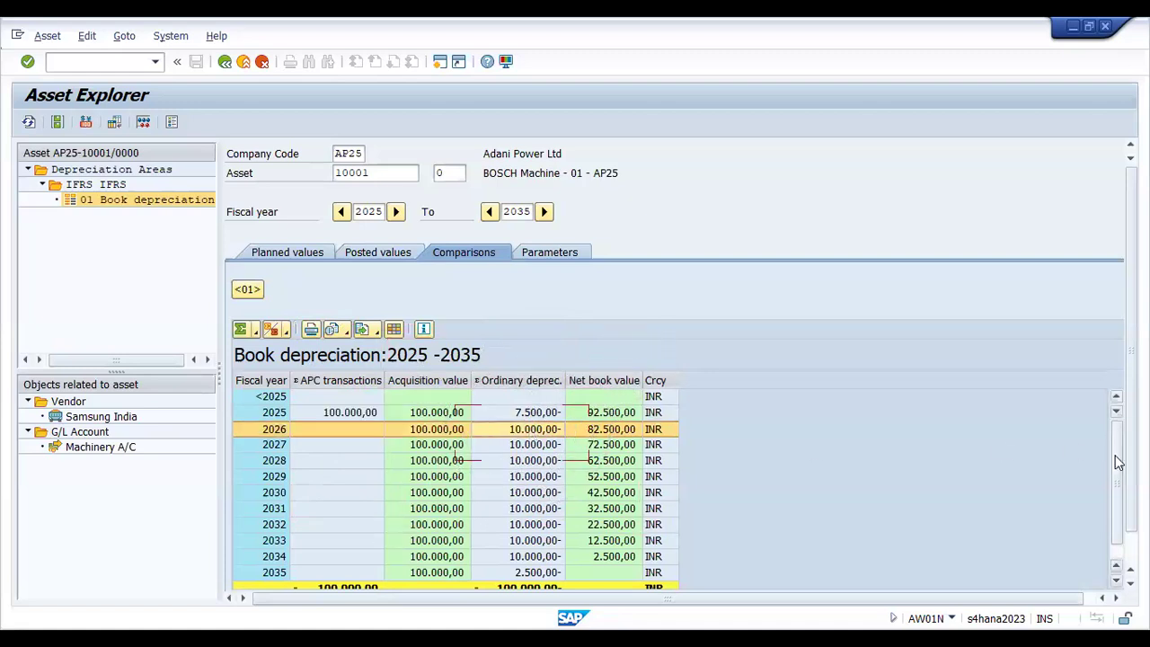
scroll(1117, 462, "down", 1)
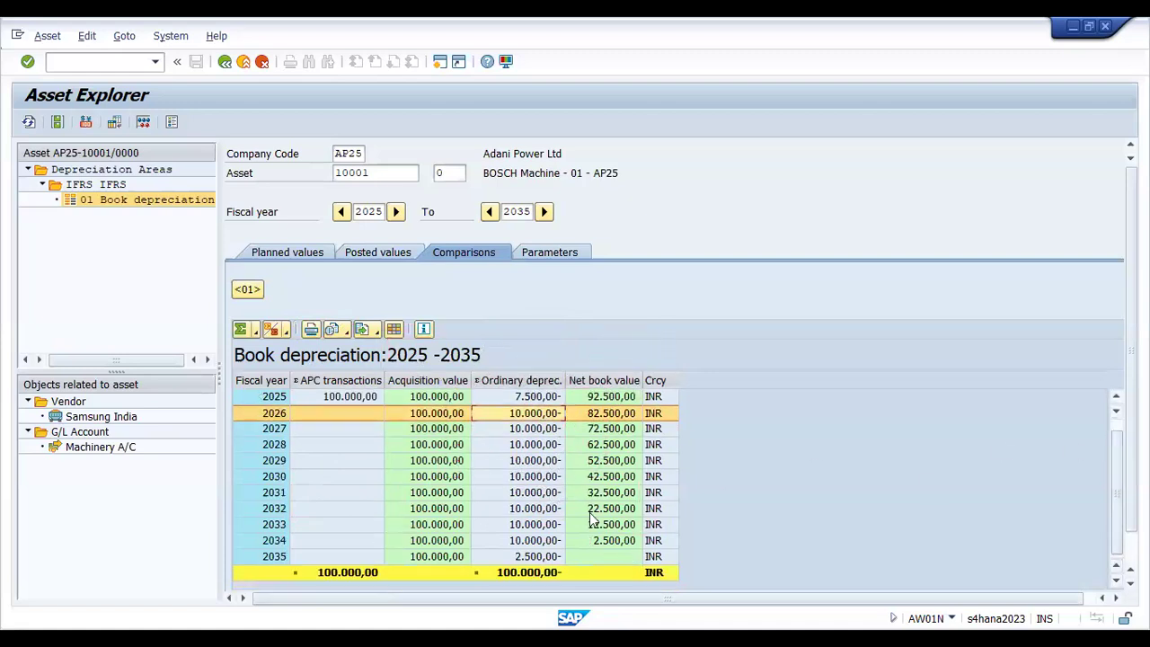
left_click(273, 557)
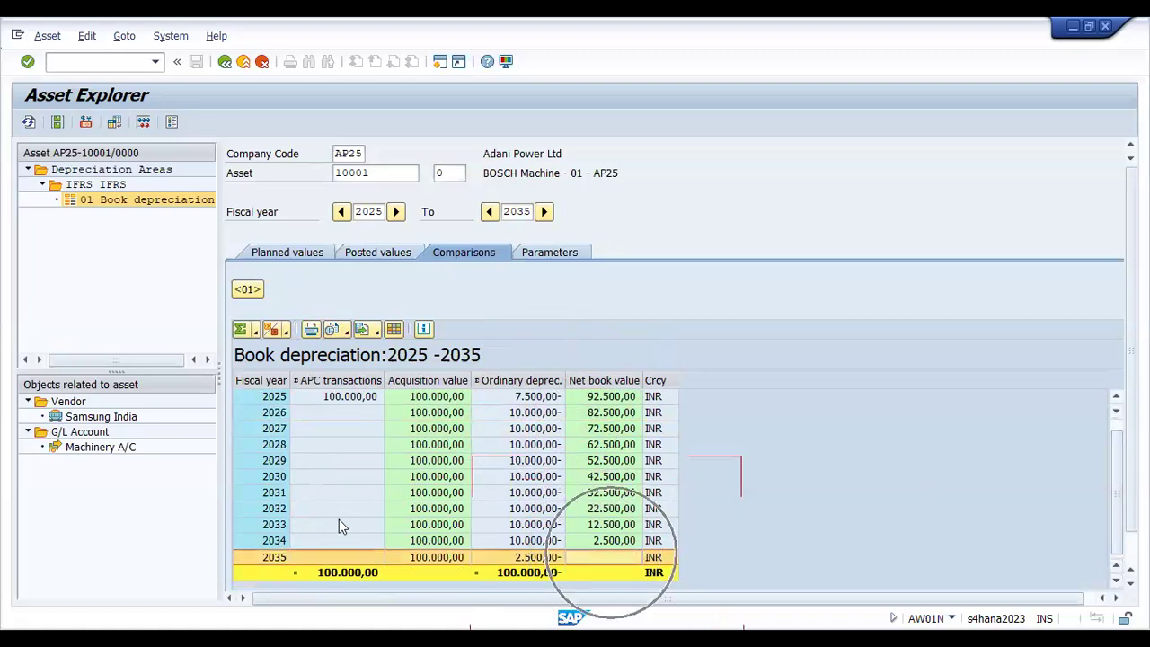
Compare the asset's 2025 posted values with its planned ordinary depreciation and net book value.
left_click(387, 253)
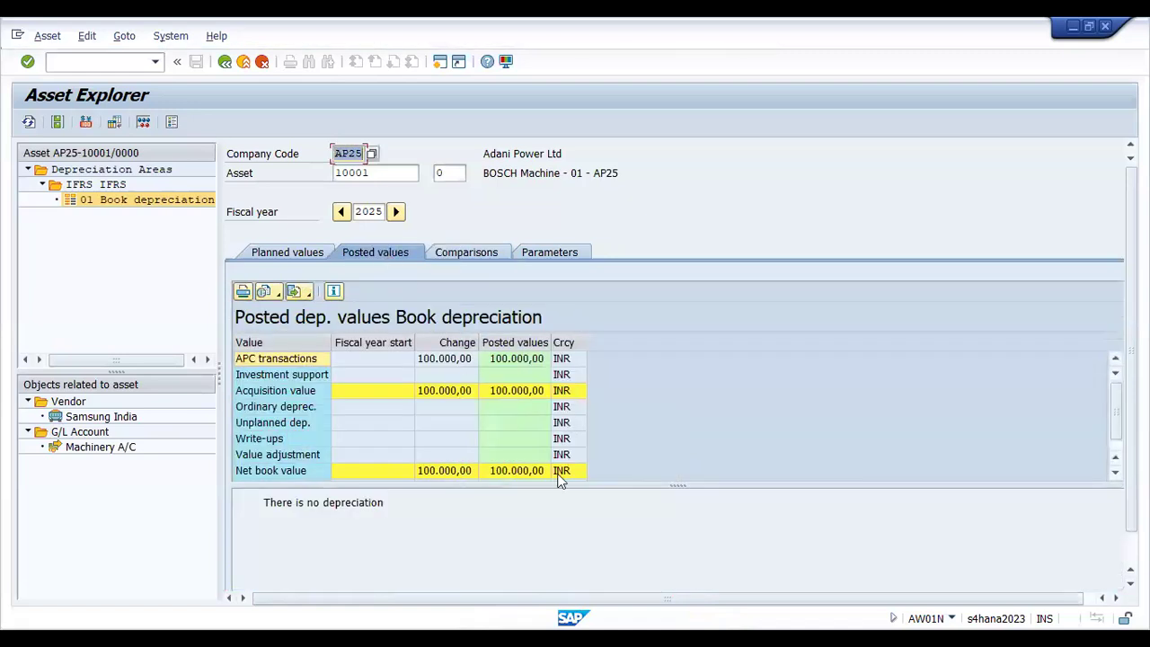
left_click_drag(673, 482, 673, 521)
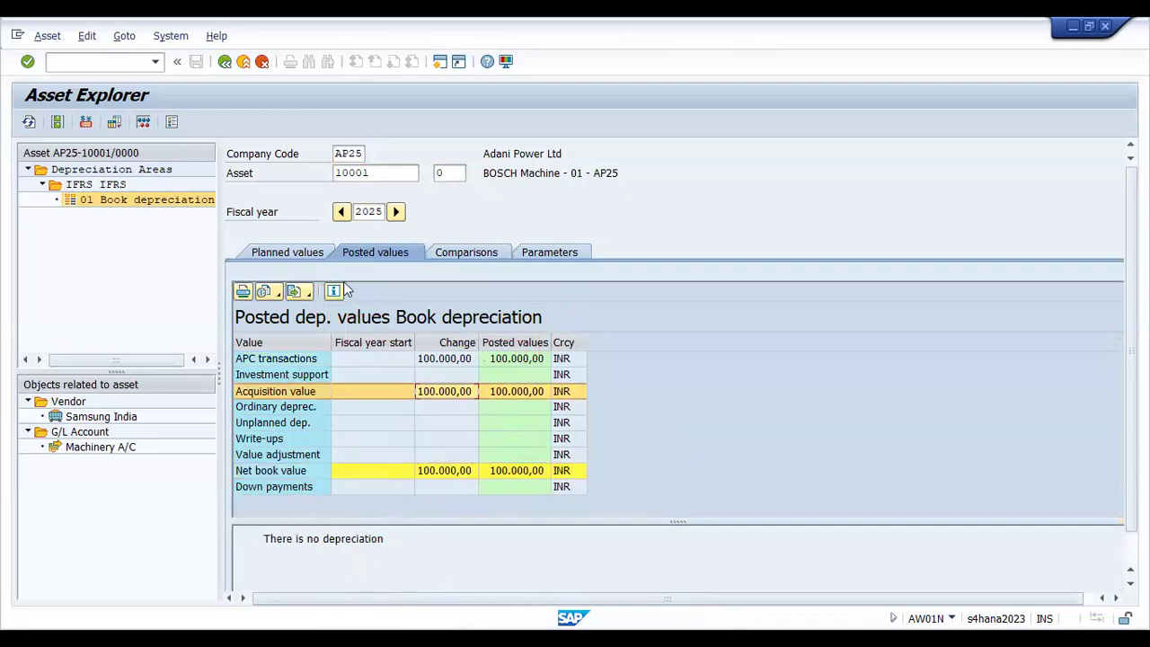
left_click(291, 252)
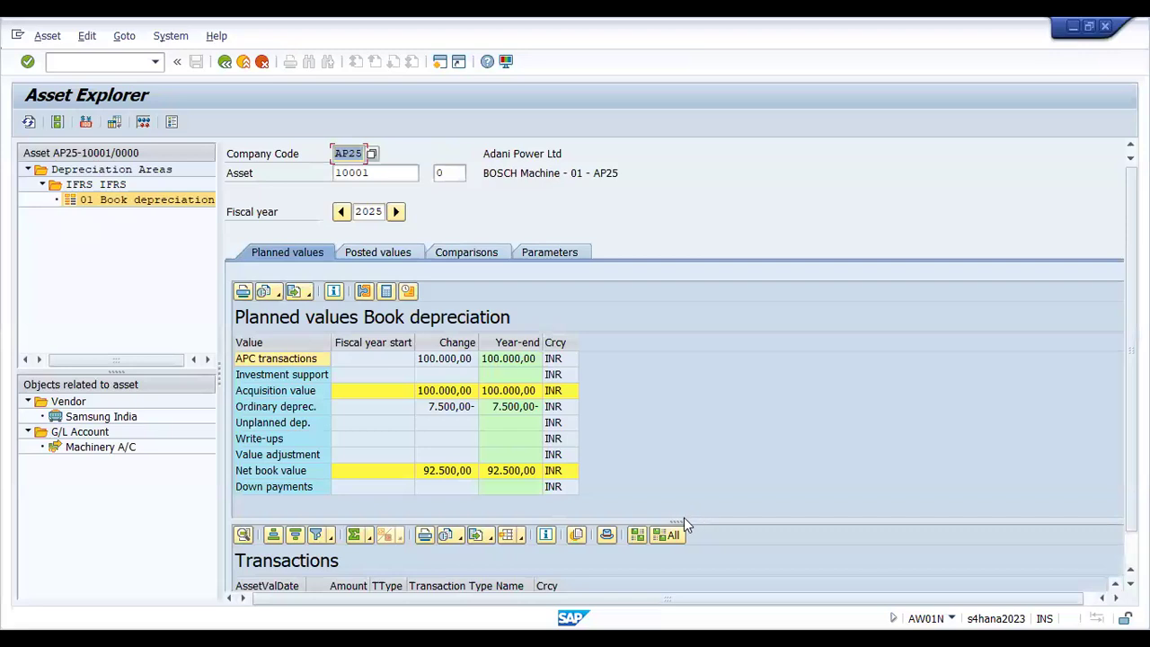
left_click(309, 410)
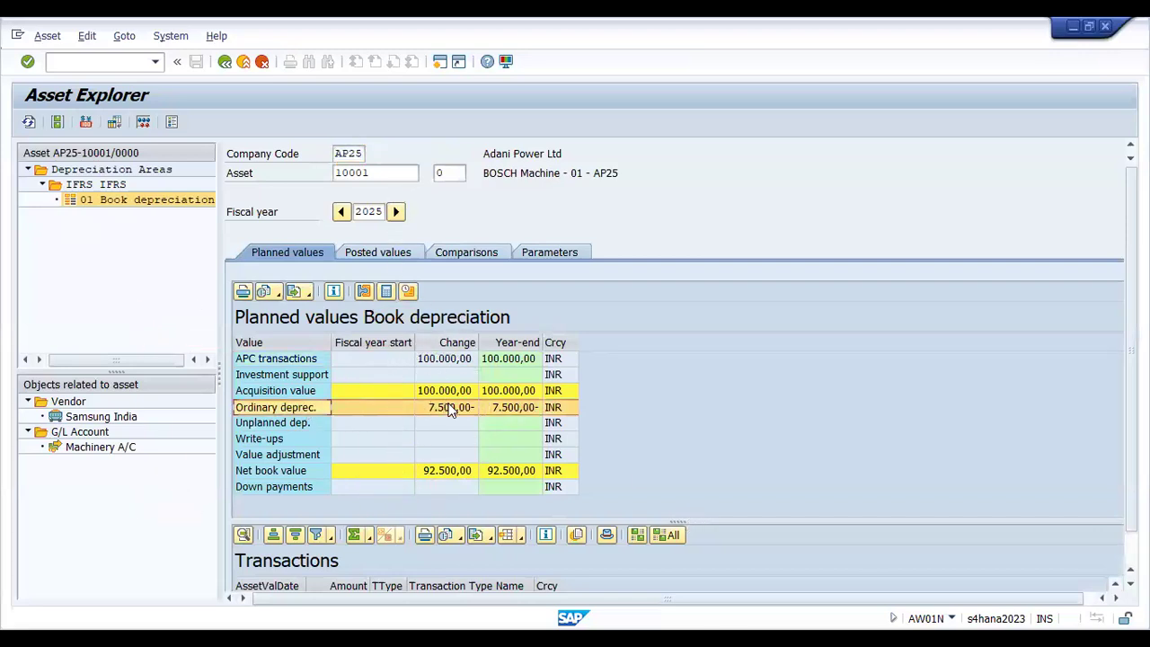
left_click(454, 474)
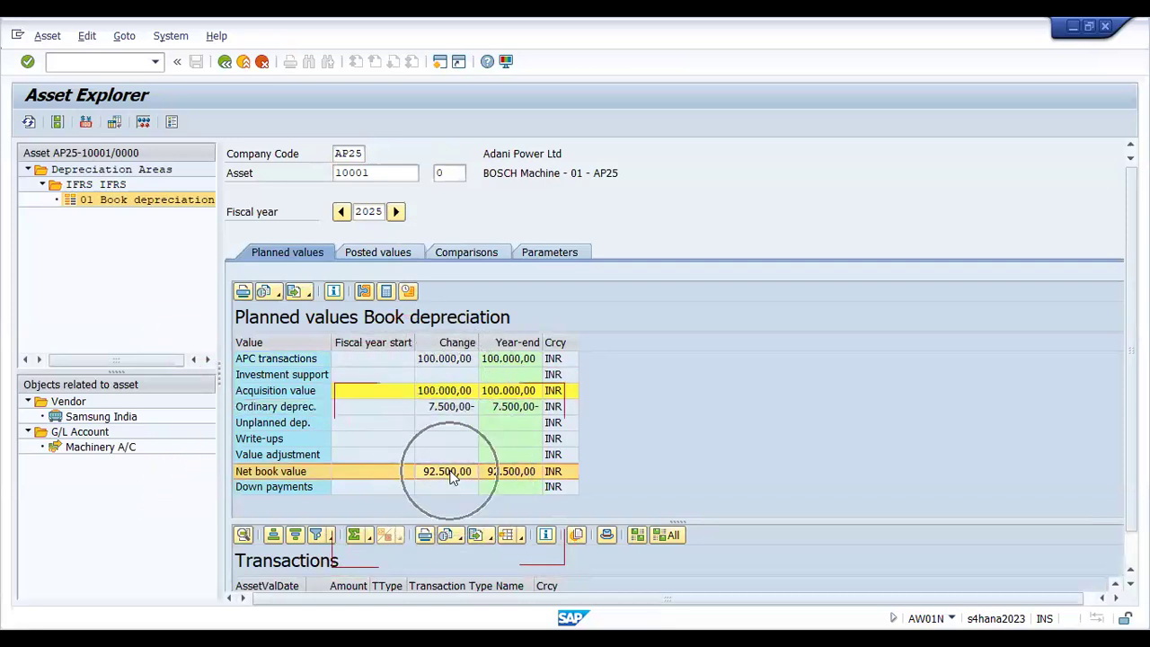
Examine the asset's planned depreciation and net book value for fiscal years 2026 and 2027.
left_click(394, 213)
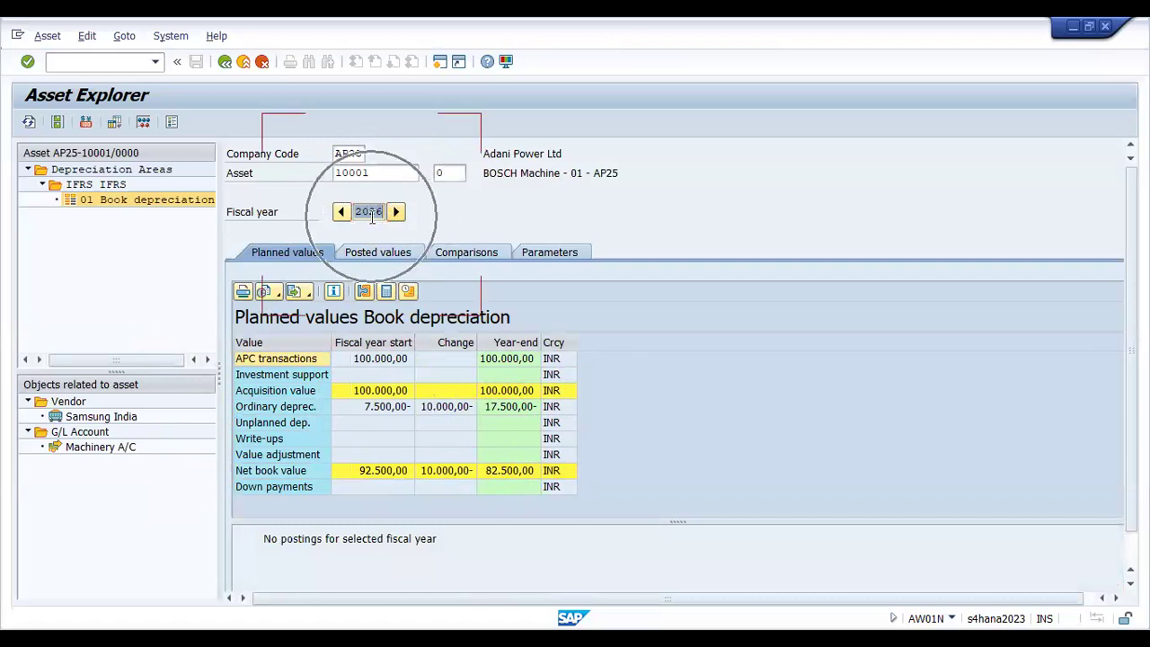
left_click(518, 475)
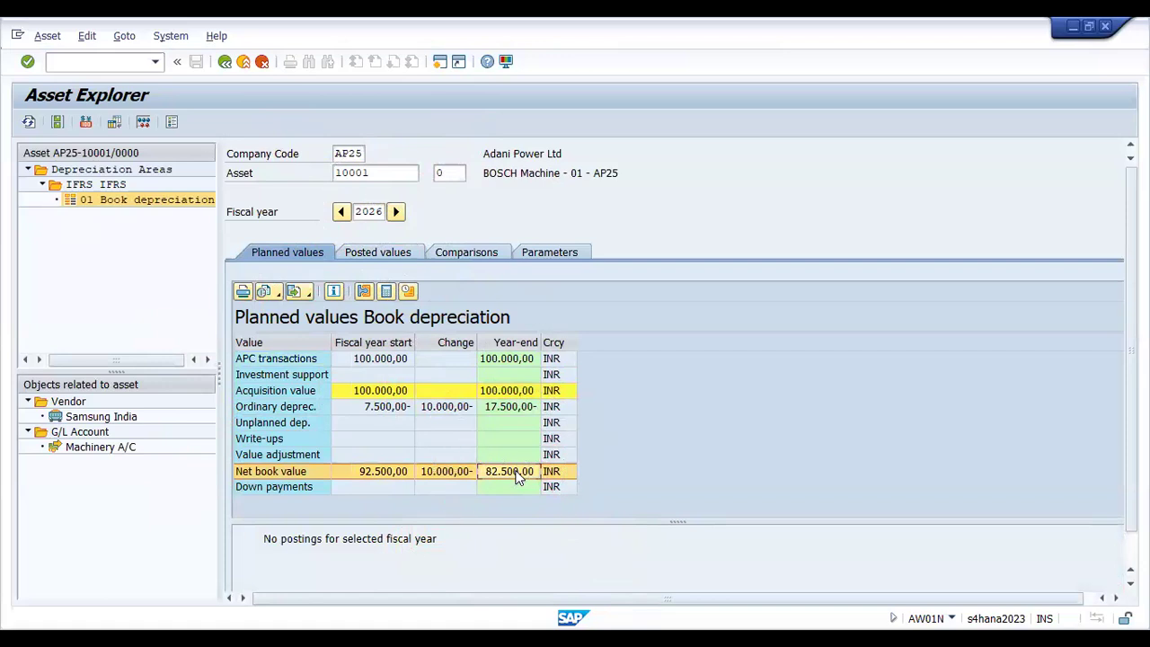
left_click(396, 211)
left_click(396, 211)
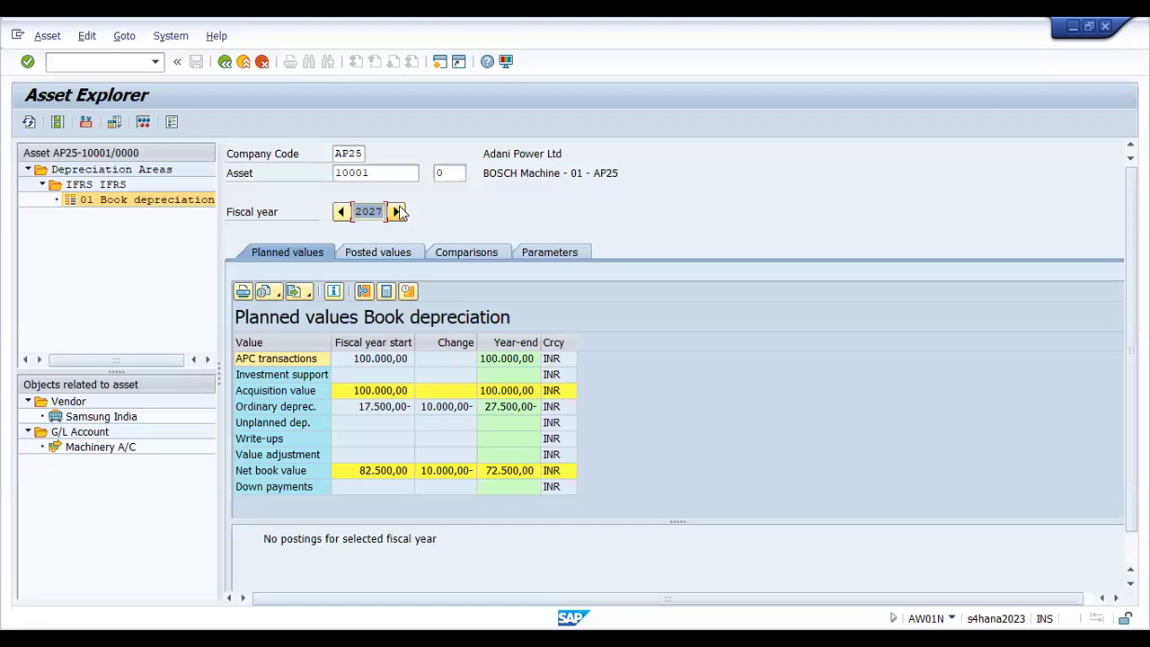
Recheck the yearly comparison and the parameters' depreciation key, remaining life and depreciation start date, and leave Asset Explorer.
left_click(384, 252)
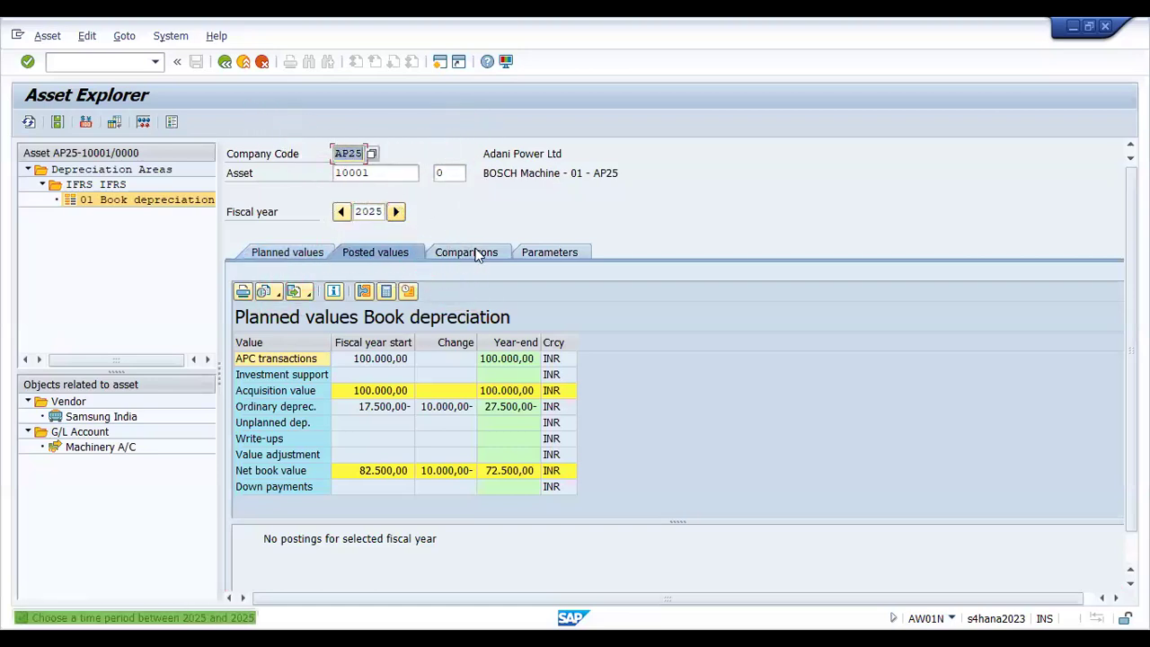
left_click(477, 254)
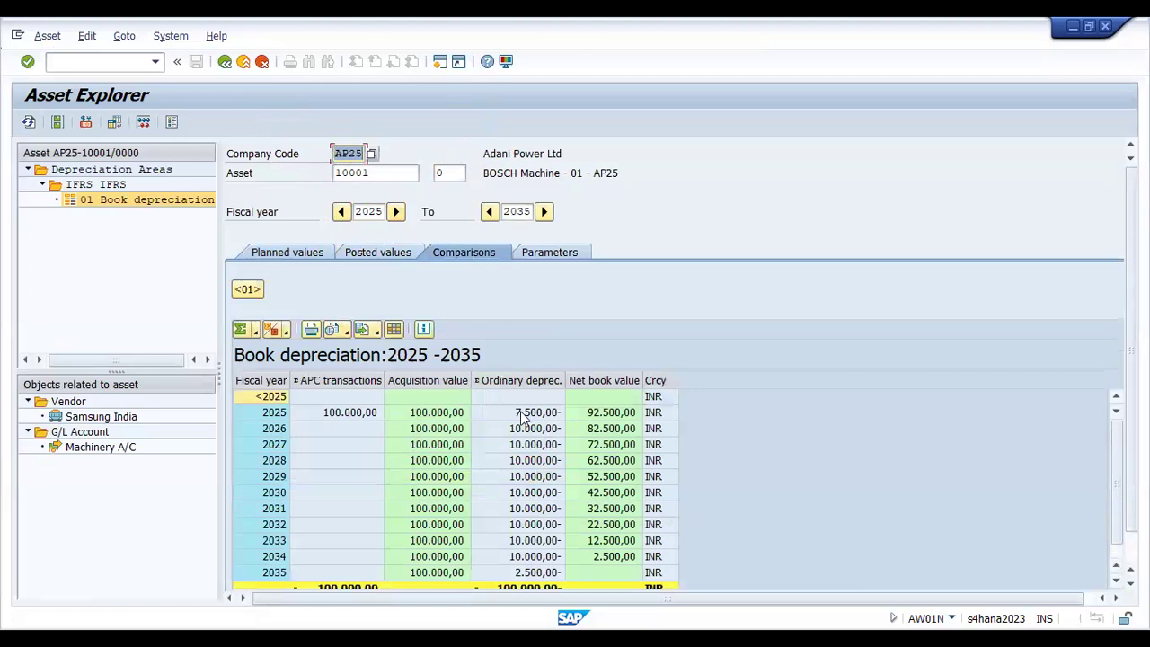
left_click(560, 250)
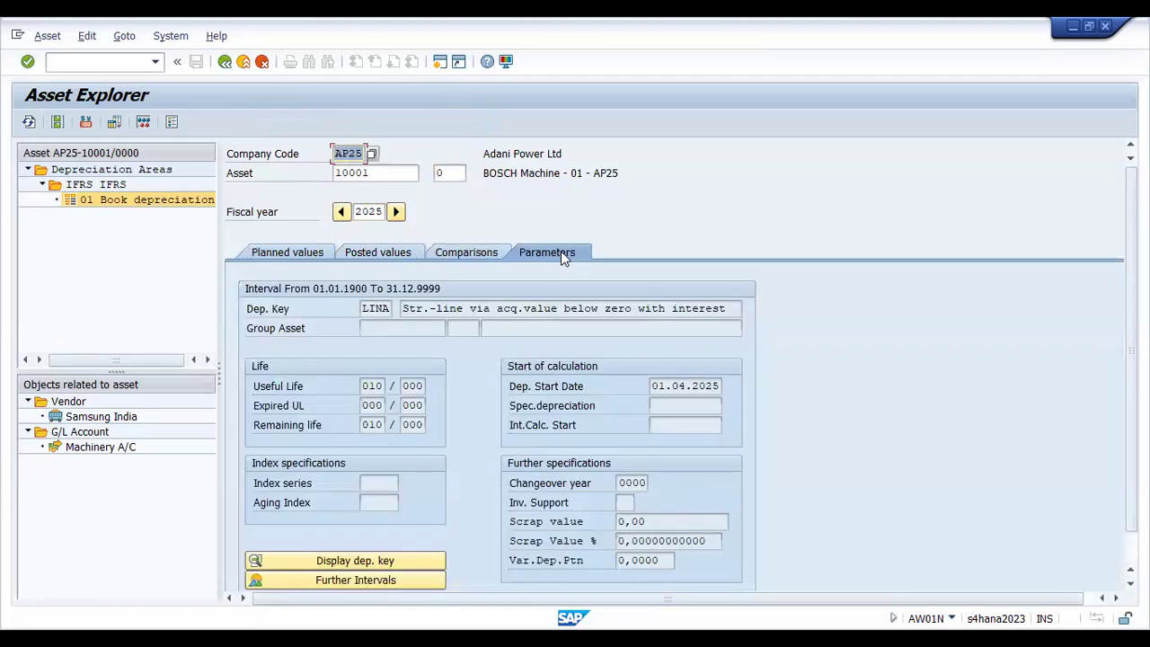
left_click(363, 308)
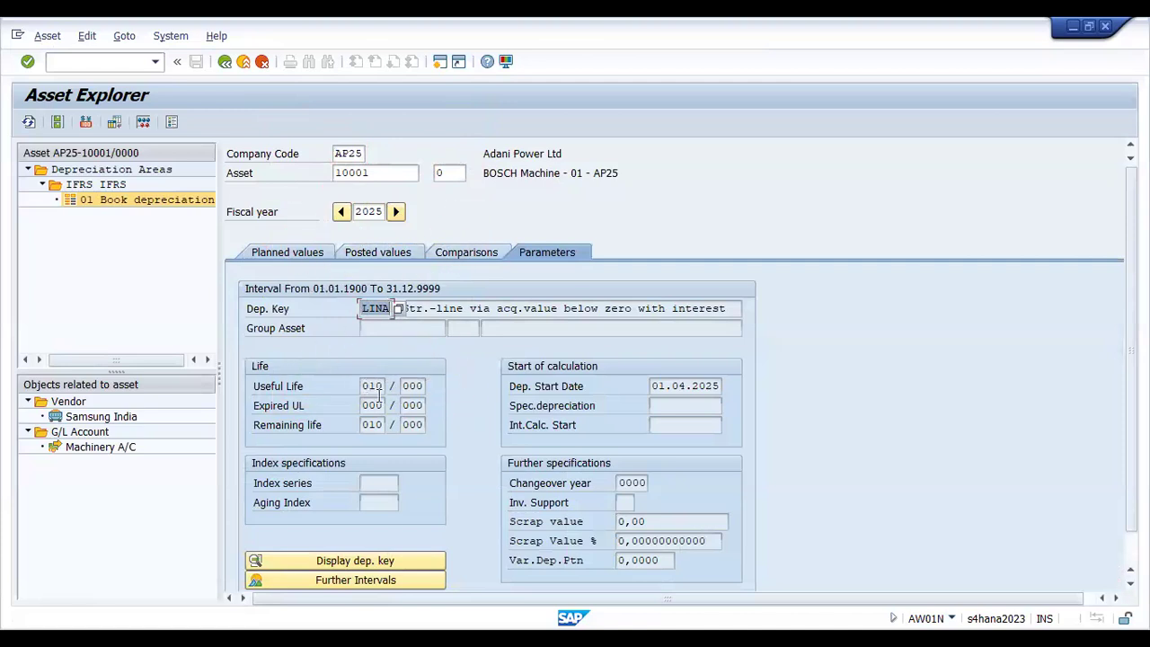
left_click(368, 425)
left_click(688, 383)
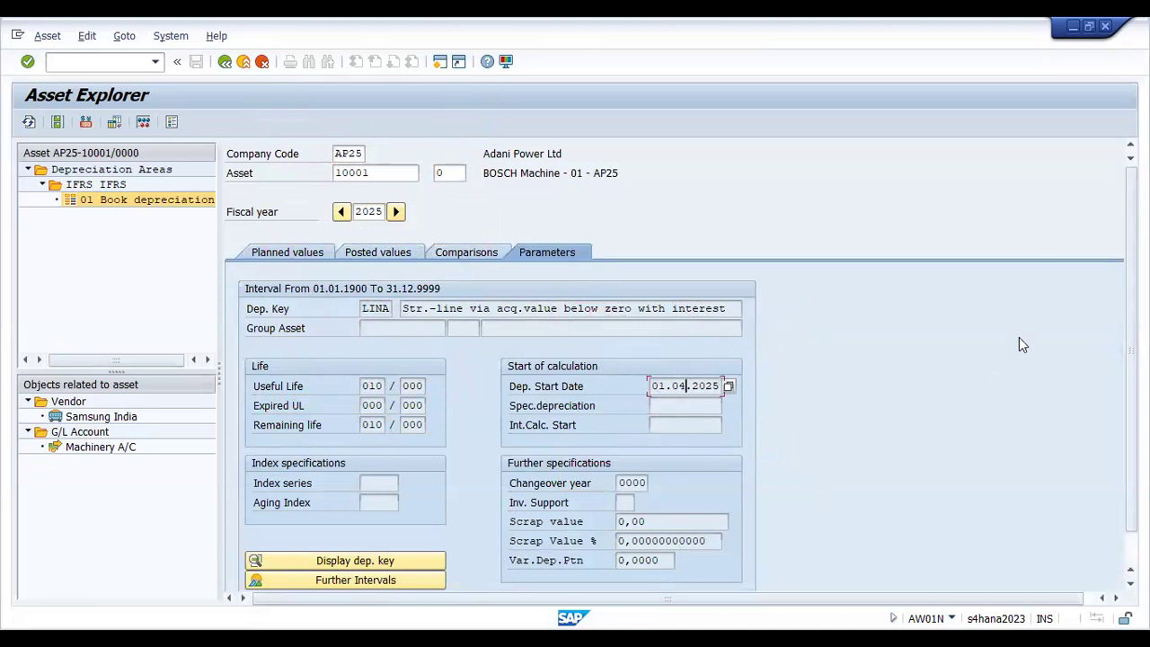
left_click(1020, 311)
left_click(225, 61)
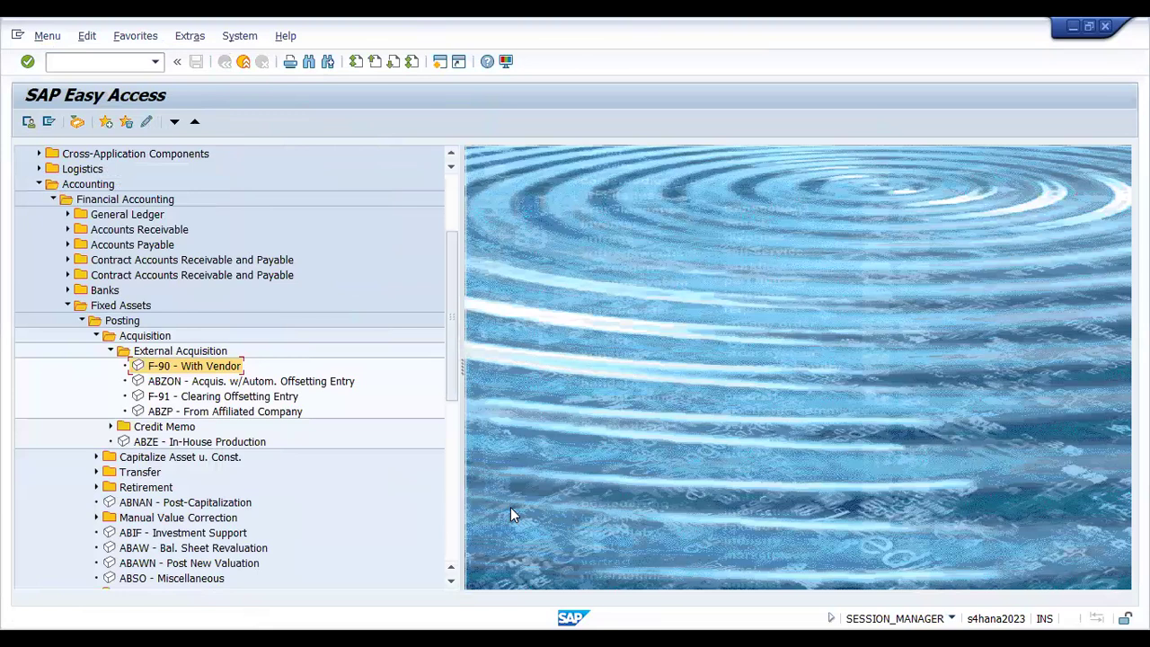
Open the Customizing: Execute Project screen with transaction SPRO.
key("alt+Tab")
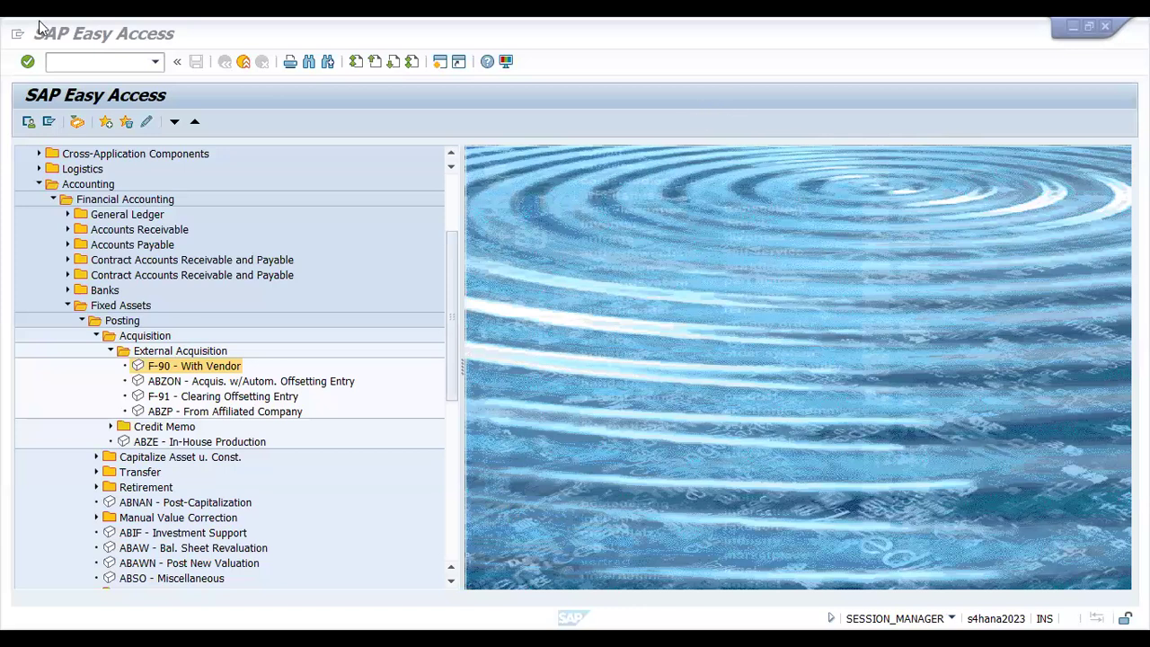
left_click(106, 68)
type("/nspro")
key("Return")
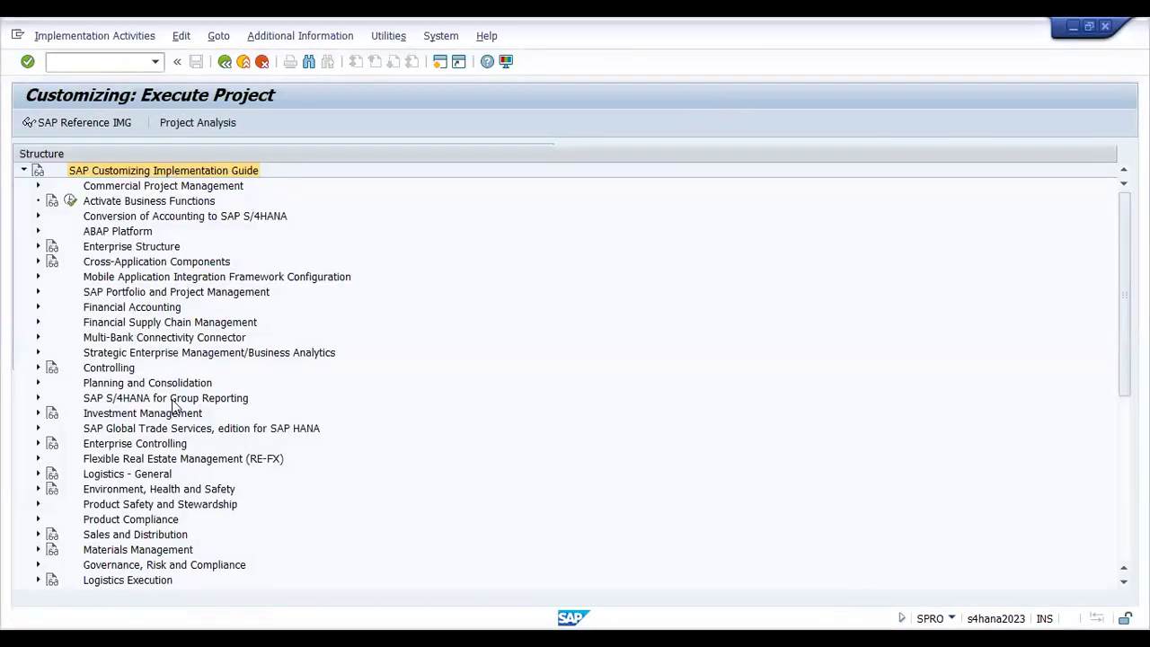
Display the SAP Reference IMG and expand Controlling, General Controlling and Organization, keeping Subsequent Assignment of Company Codes collapsed.
left_click(38, 367)
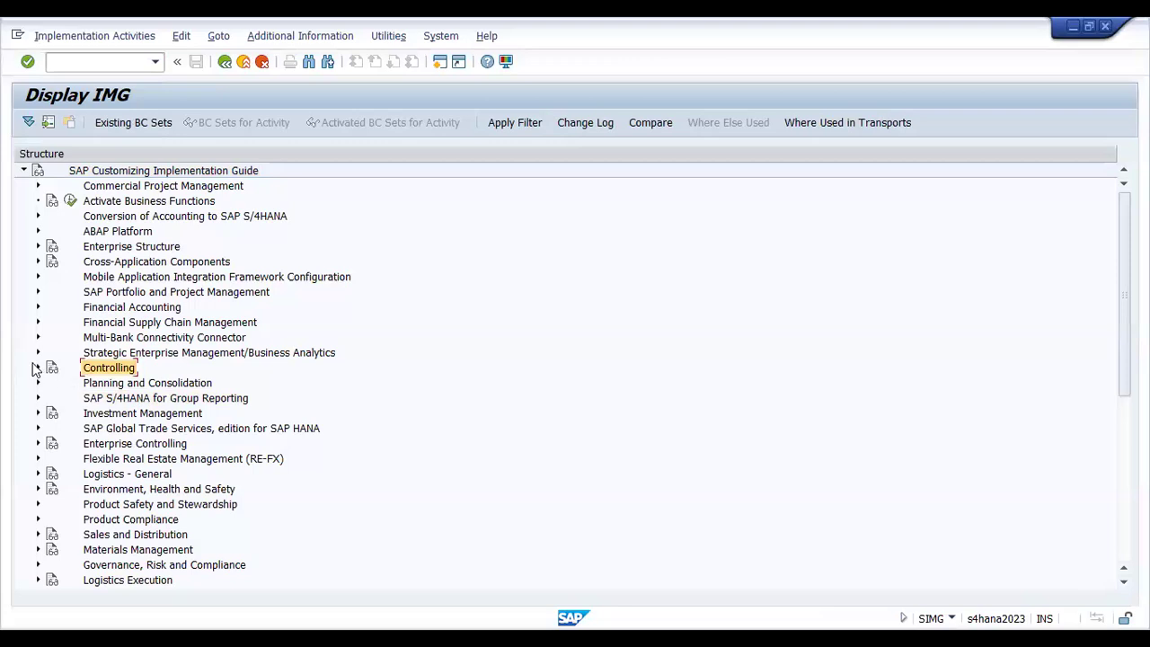
scroll(141, 366, "down", 1)
left_click(83, 340)
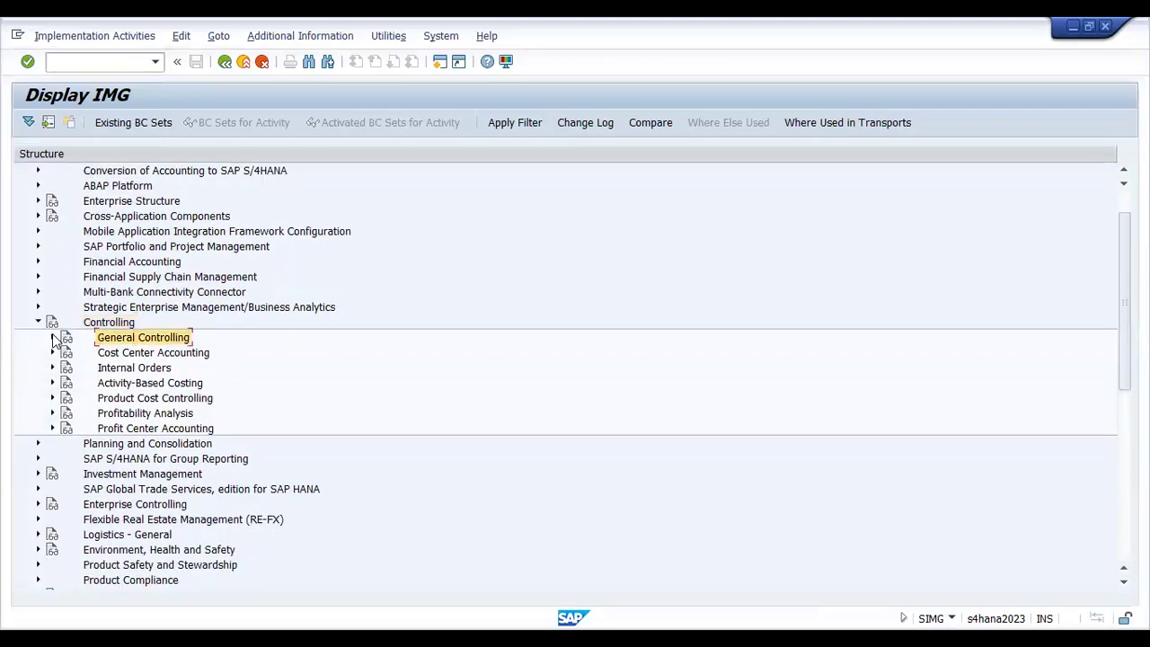
left_click(53, 338)
left_click(125, 353)
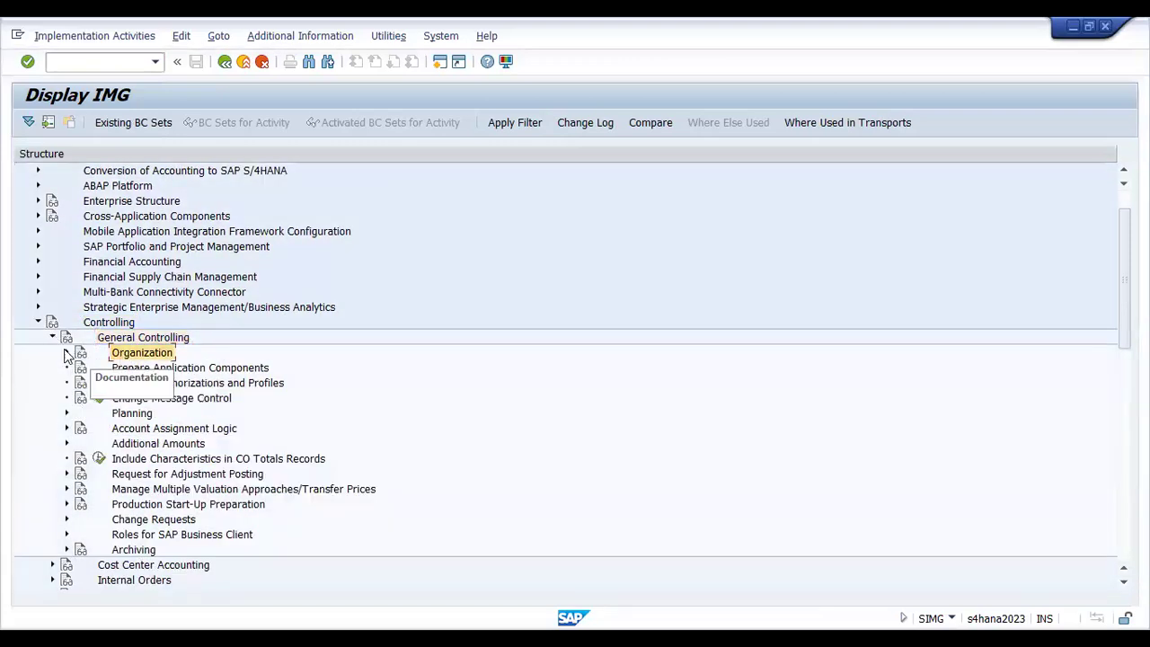
left_click(67, 352)
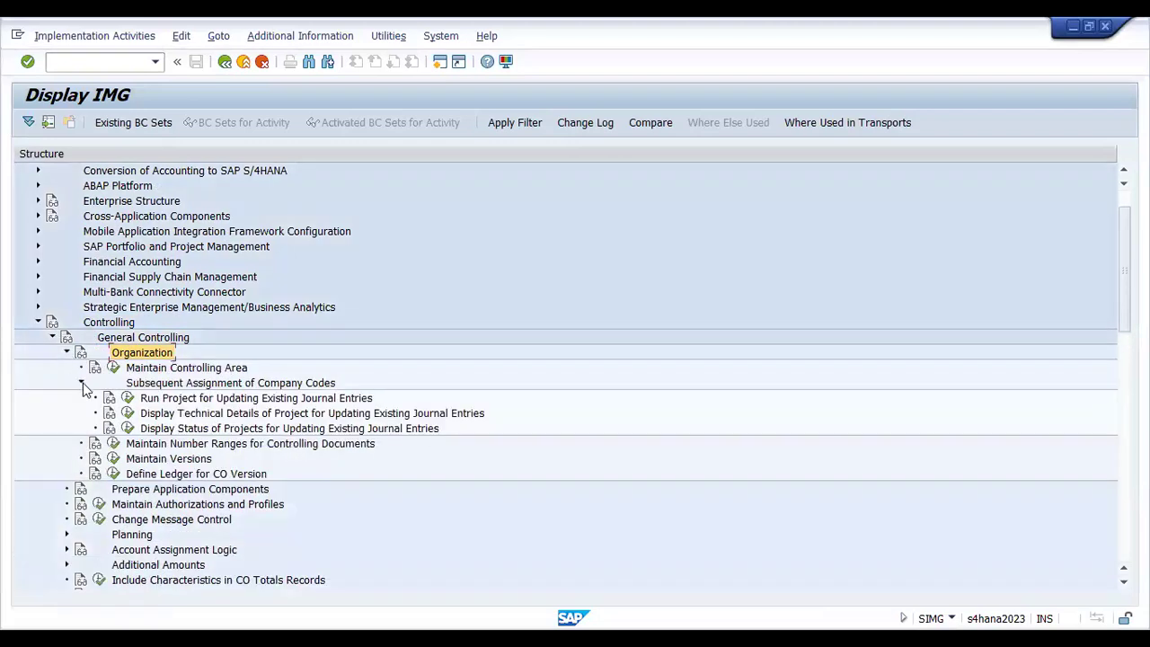
left_click(82, 382)
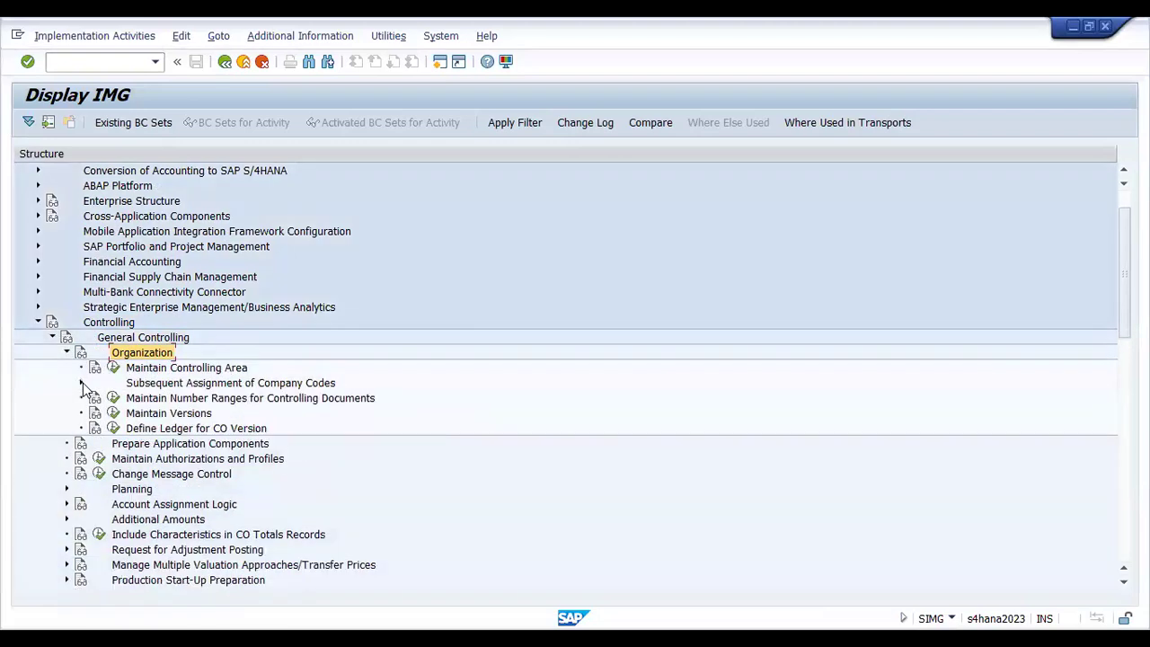
Review the Maintain Controlling Area, Maintain Versions and Define Ledger for CO Version activities under Organization.
left_click(191, 372)
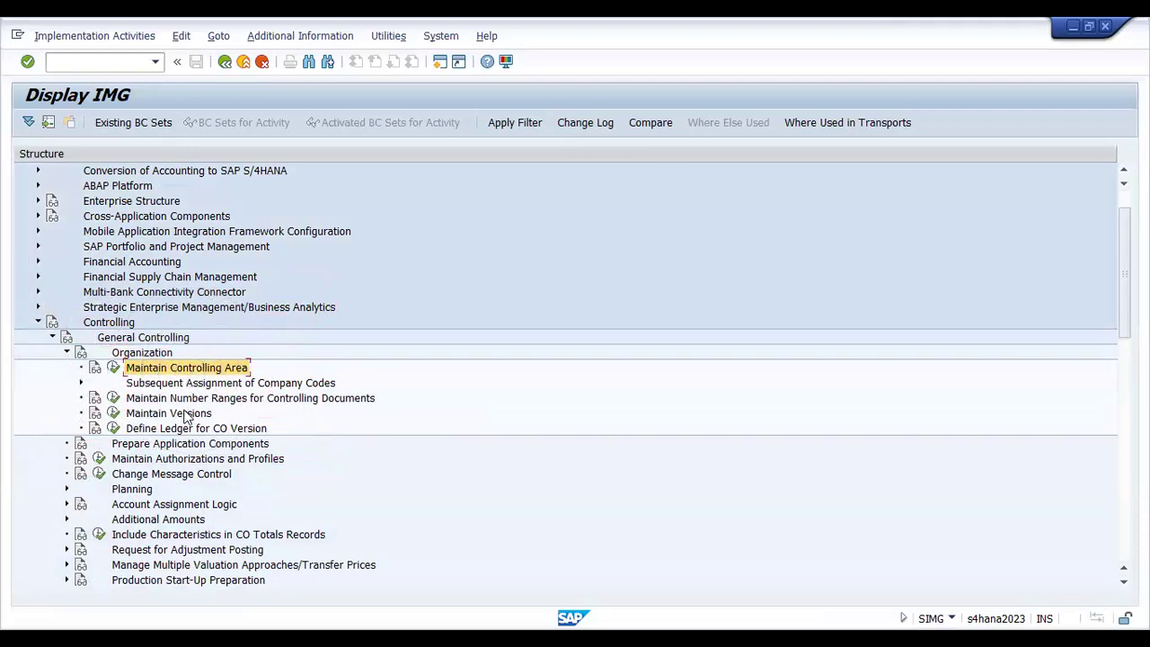
left_click(187, 414)
left_click(174, 431)
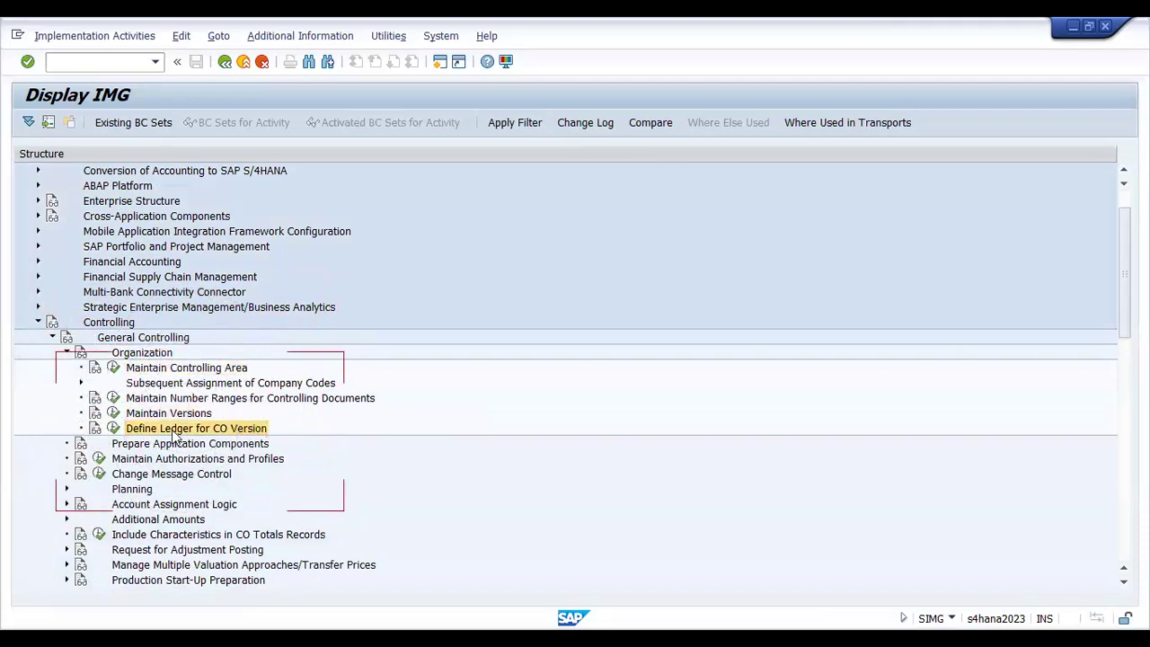